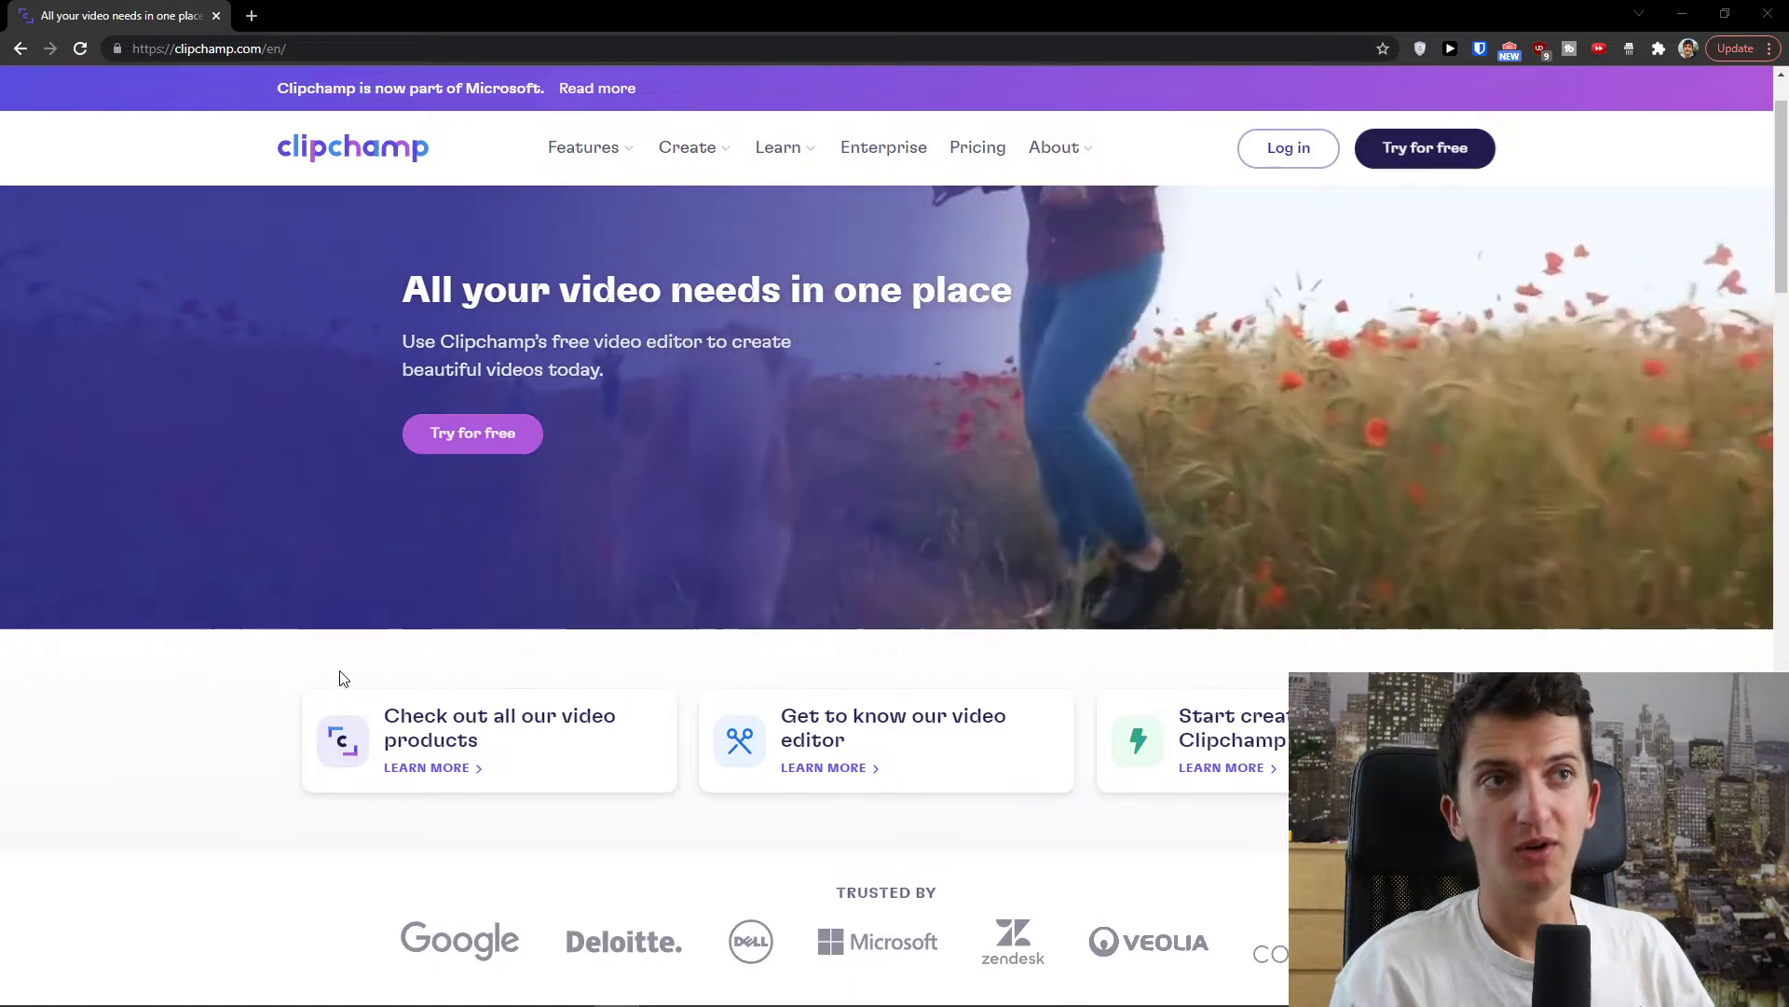
Start a free Clipchamp signup, open temp-mail.org in a new tab, and choose email sign-up.
left_click(503, 433)
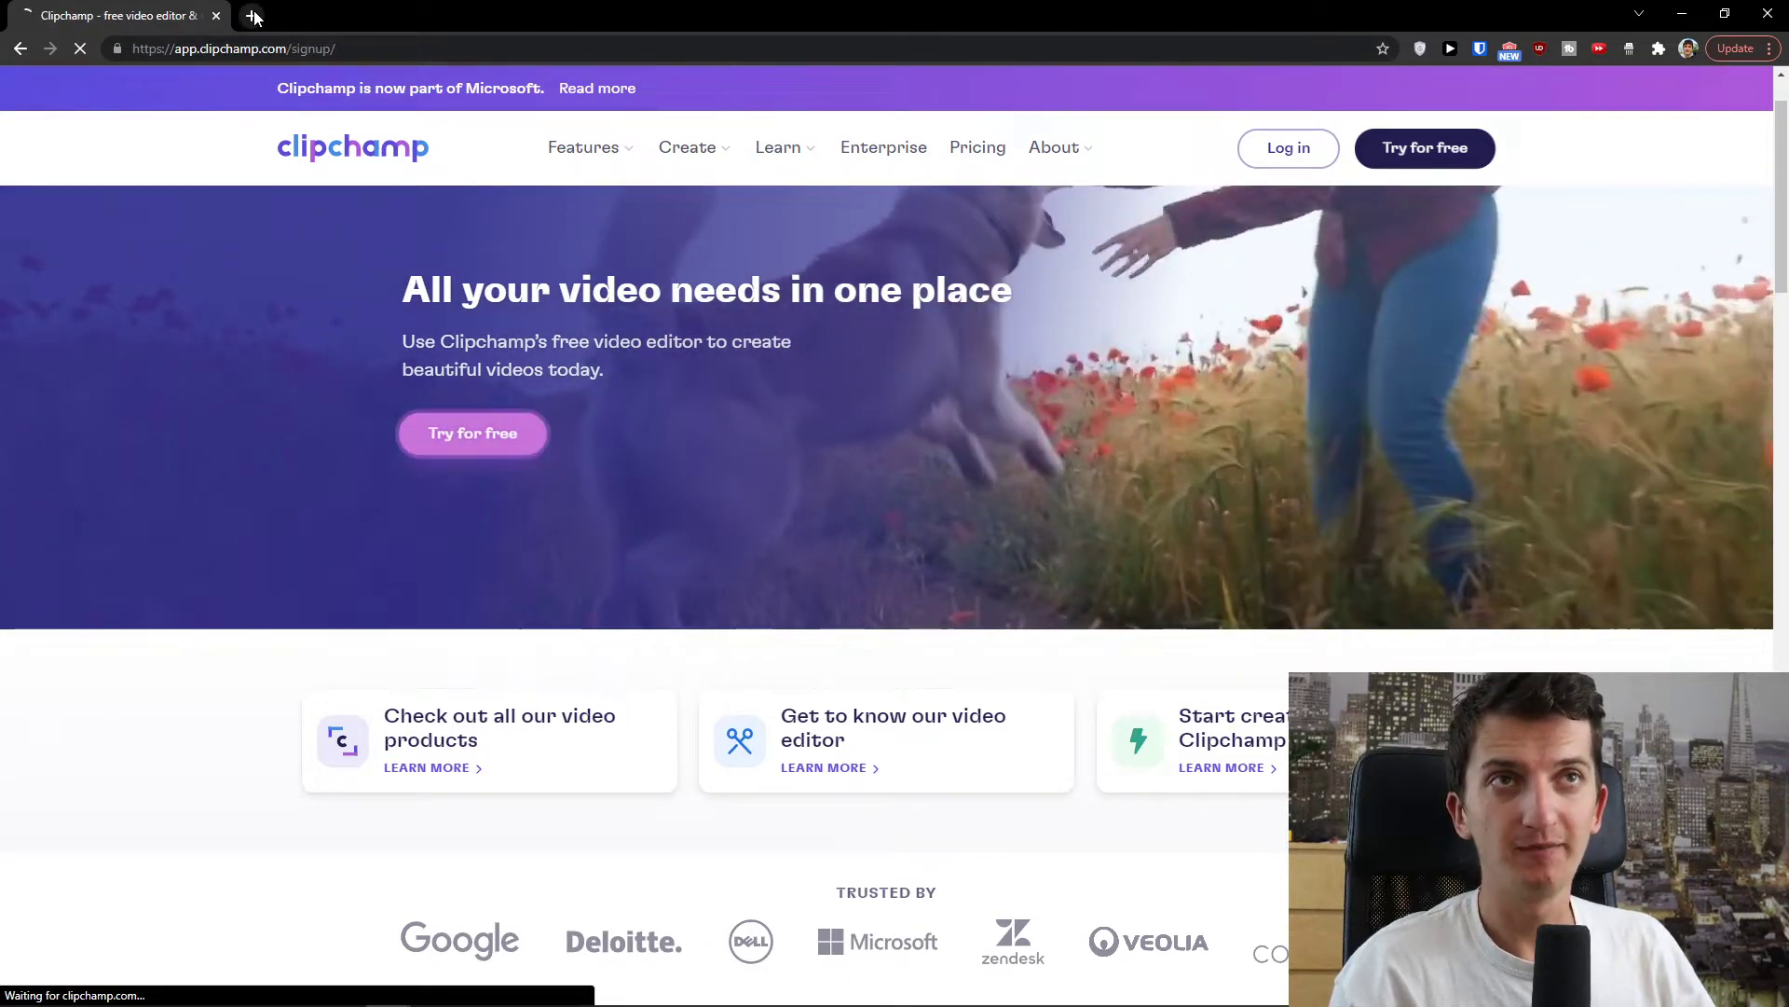
left_click(254, 16)
type("te")
key("Return")
left_click(128, 11)
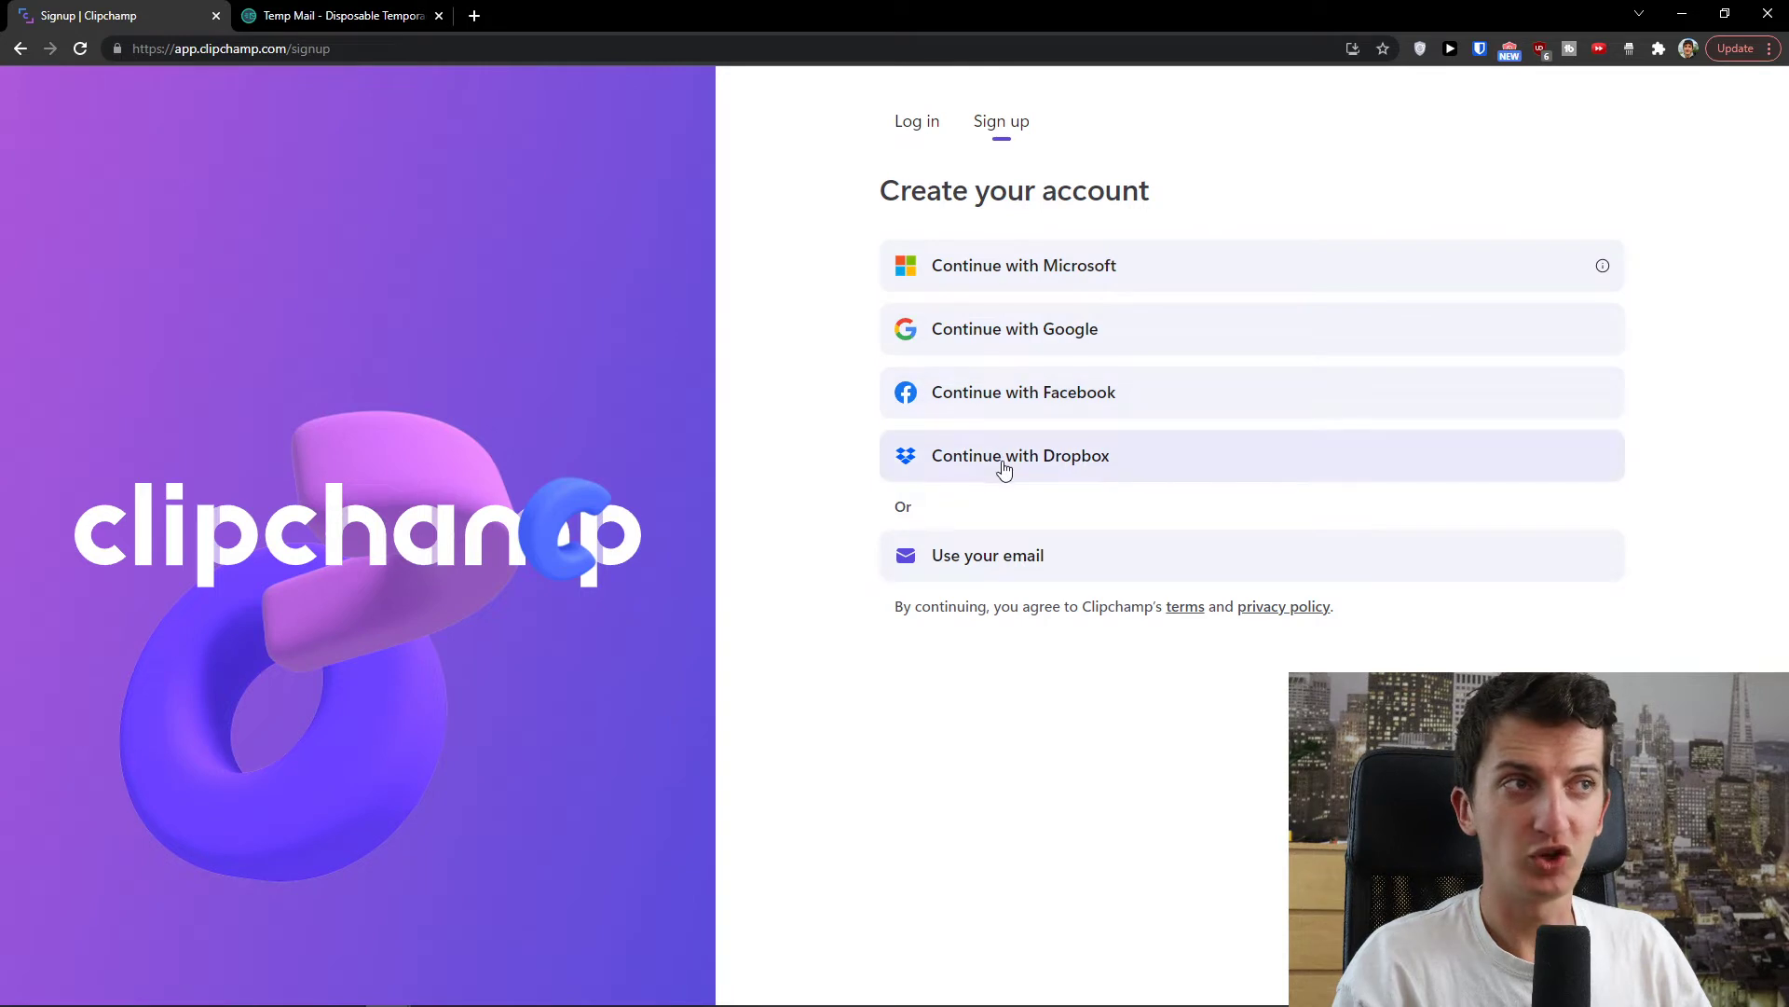
left_click(1011, 559)
Copy the temporary address from Temp Mail and paste it into Clipchamp's Email field.
left_click(387, 16)
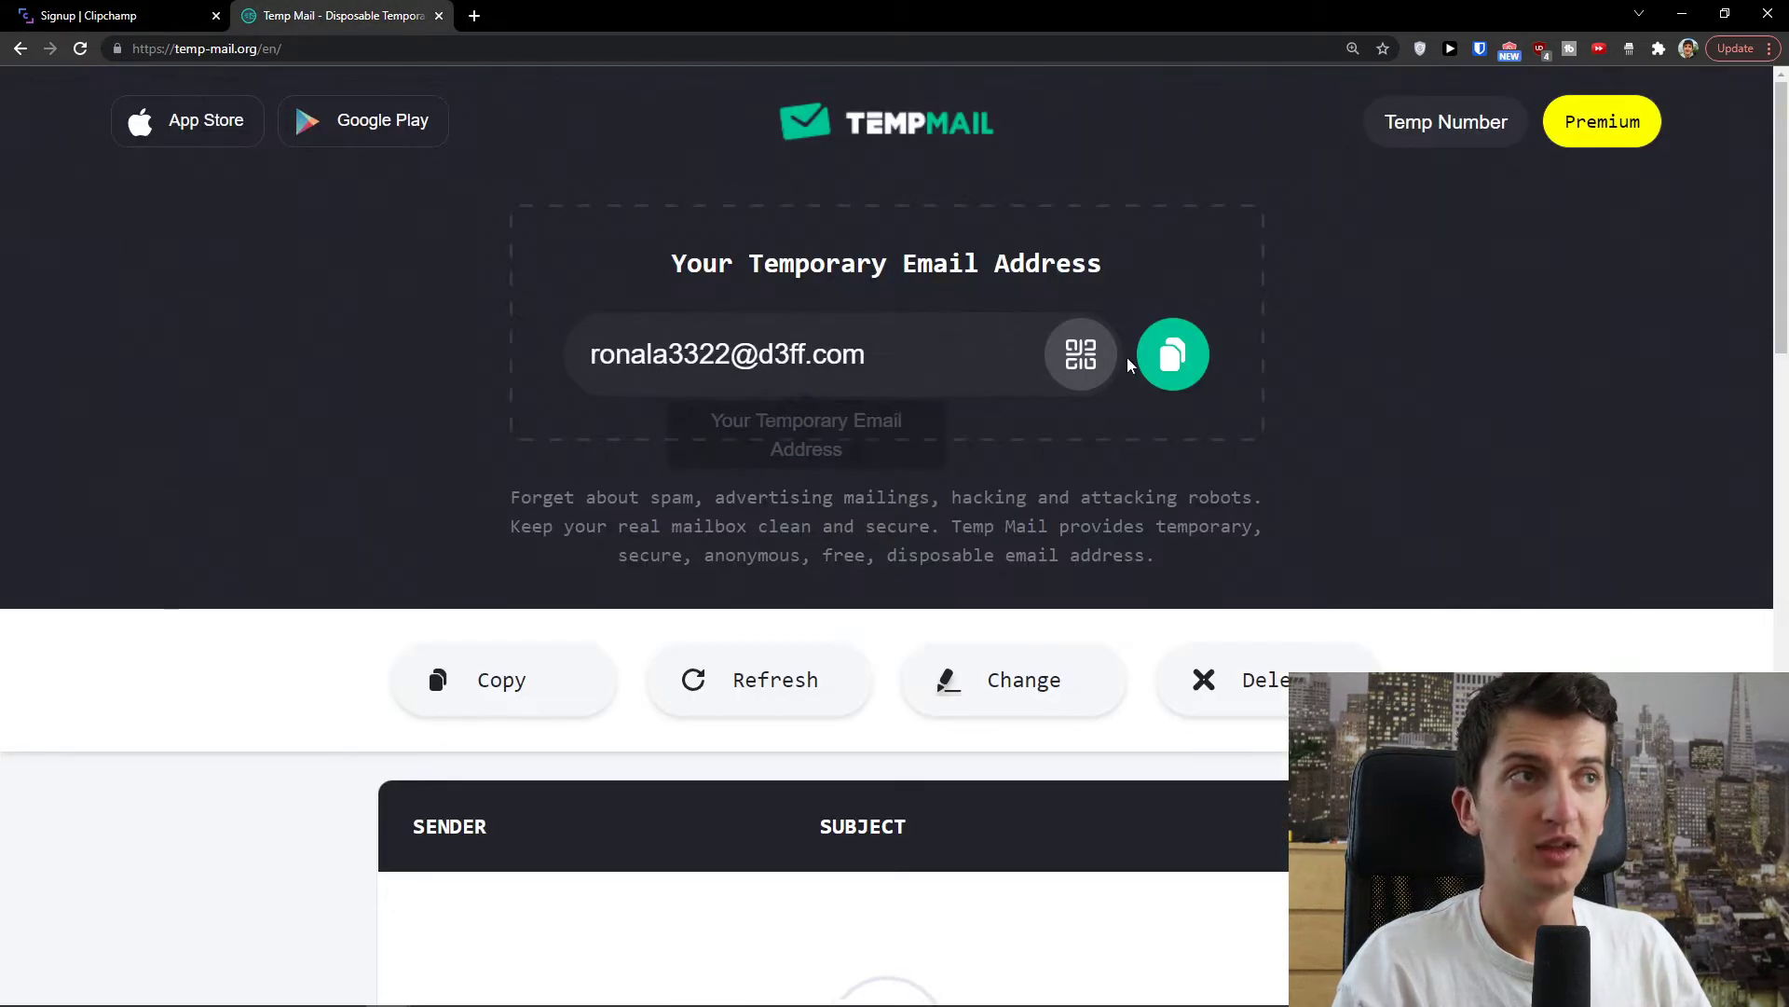
left_click(1171, 354)
left_click(121, 16)
left_click(1026, 401)
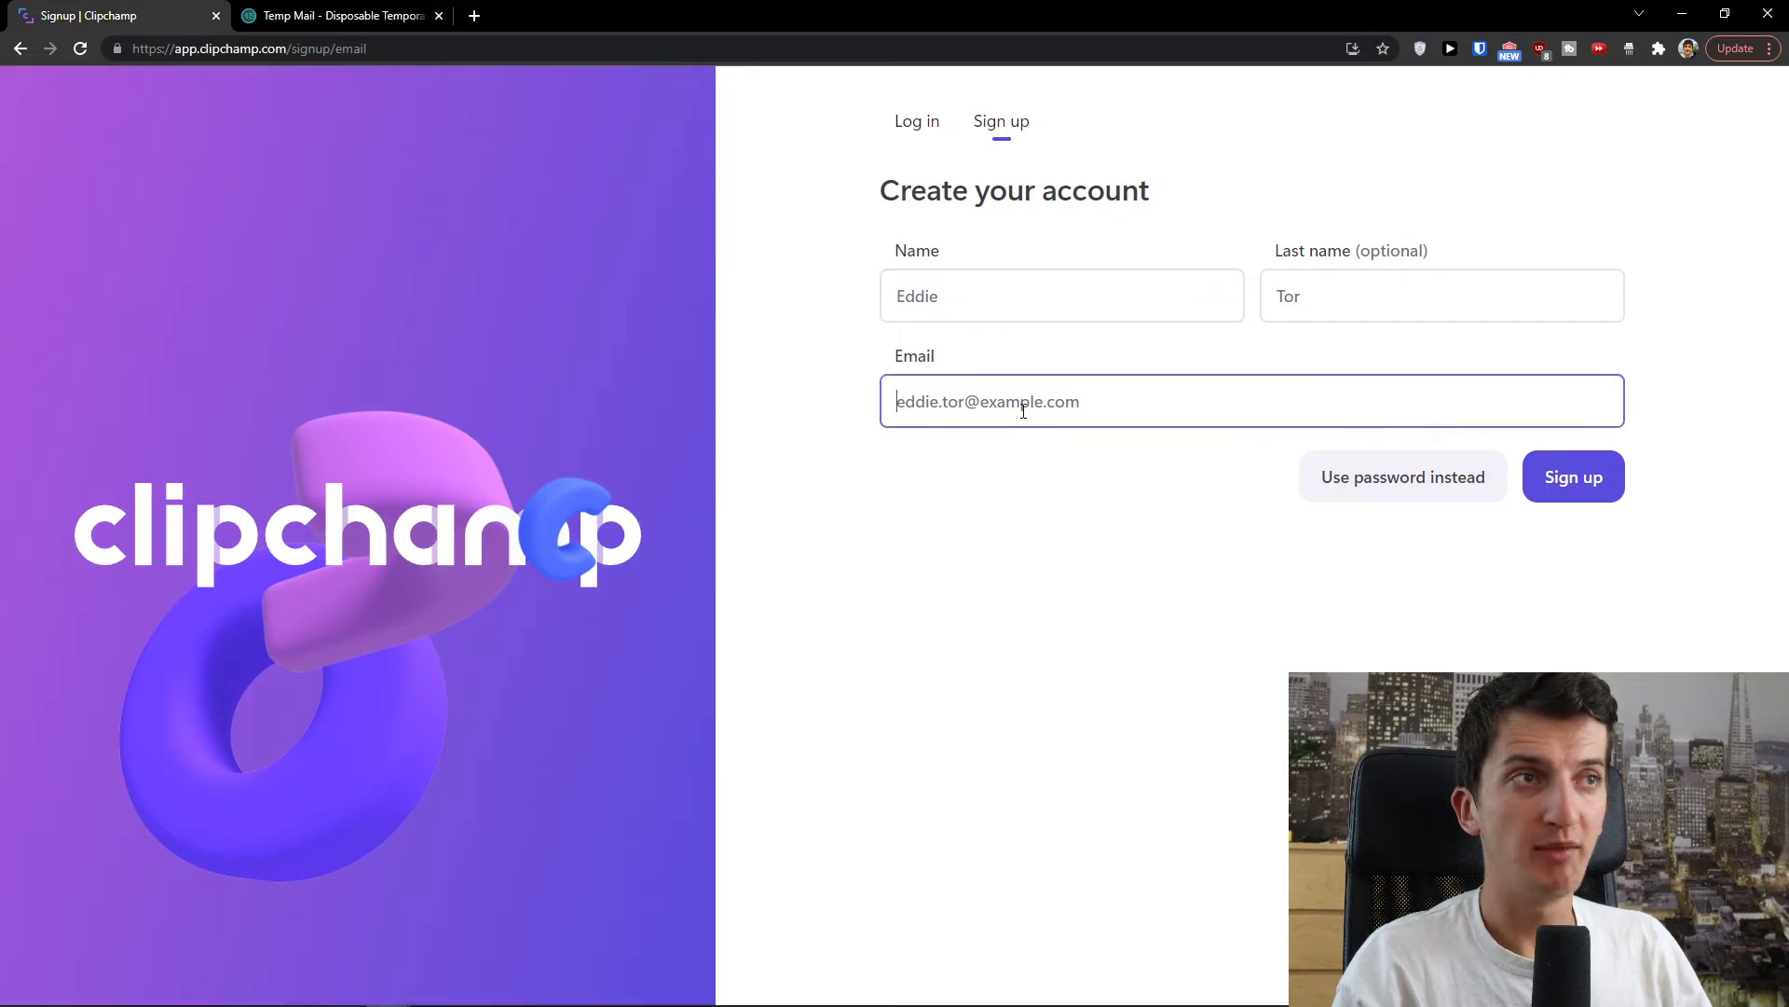
key("ctrl+v")
Enter a first name and submit the Clipchamp sign-up form.
left_click(1014, 299)
type("Marc")
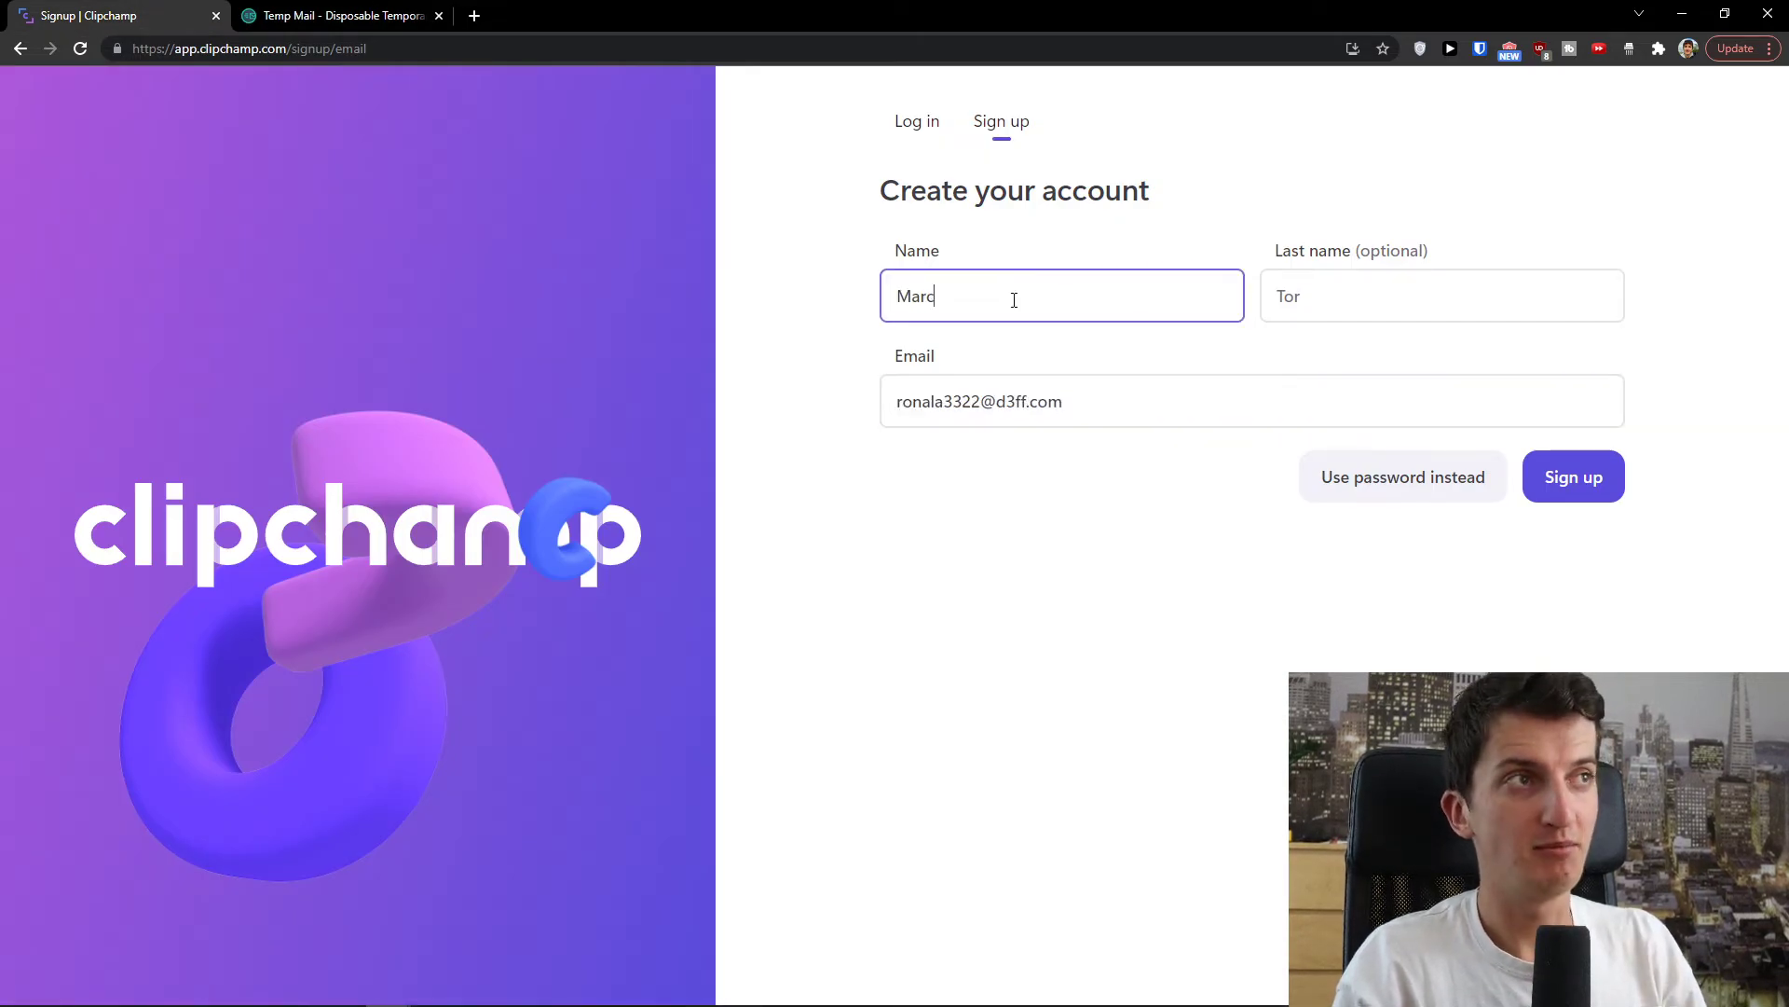
left_click(1596, 476)
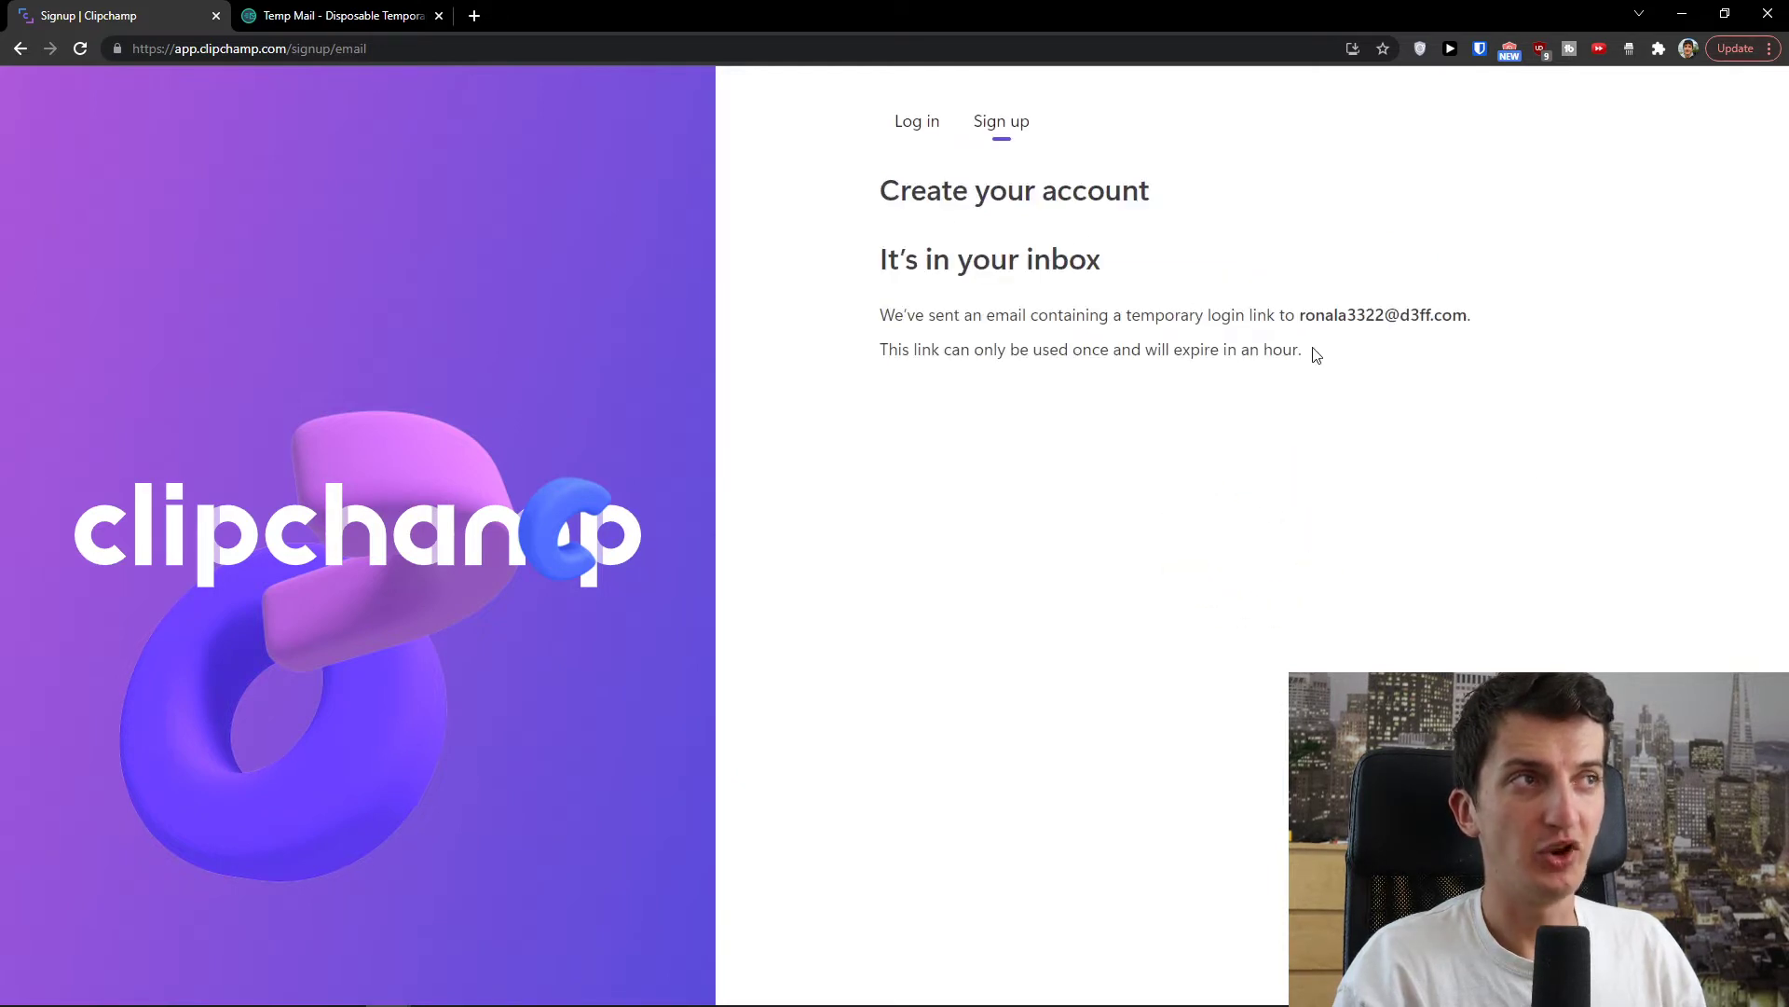
left_click(340, 16)
Open the 'Sign in to Clipchamp' email in the Temp Mail inbox and follow its login link.
left_click(143, 11)
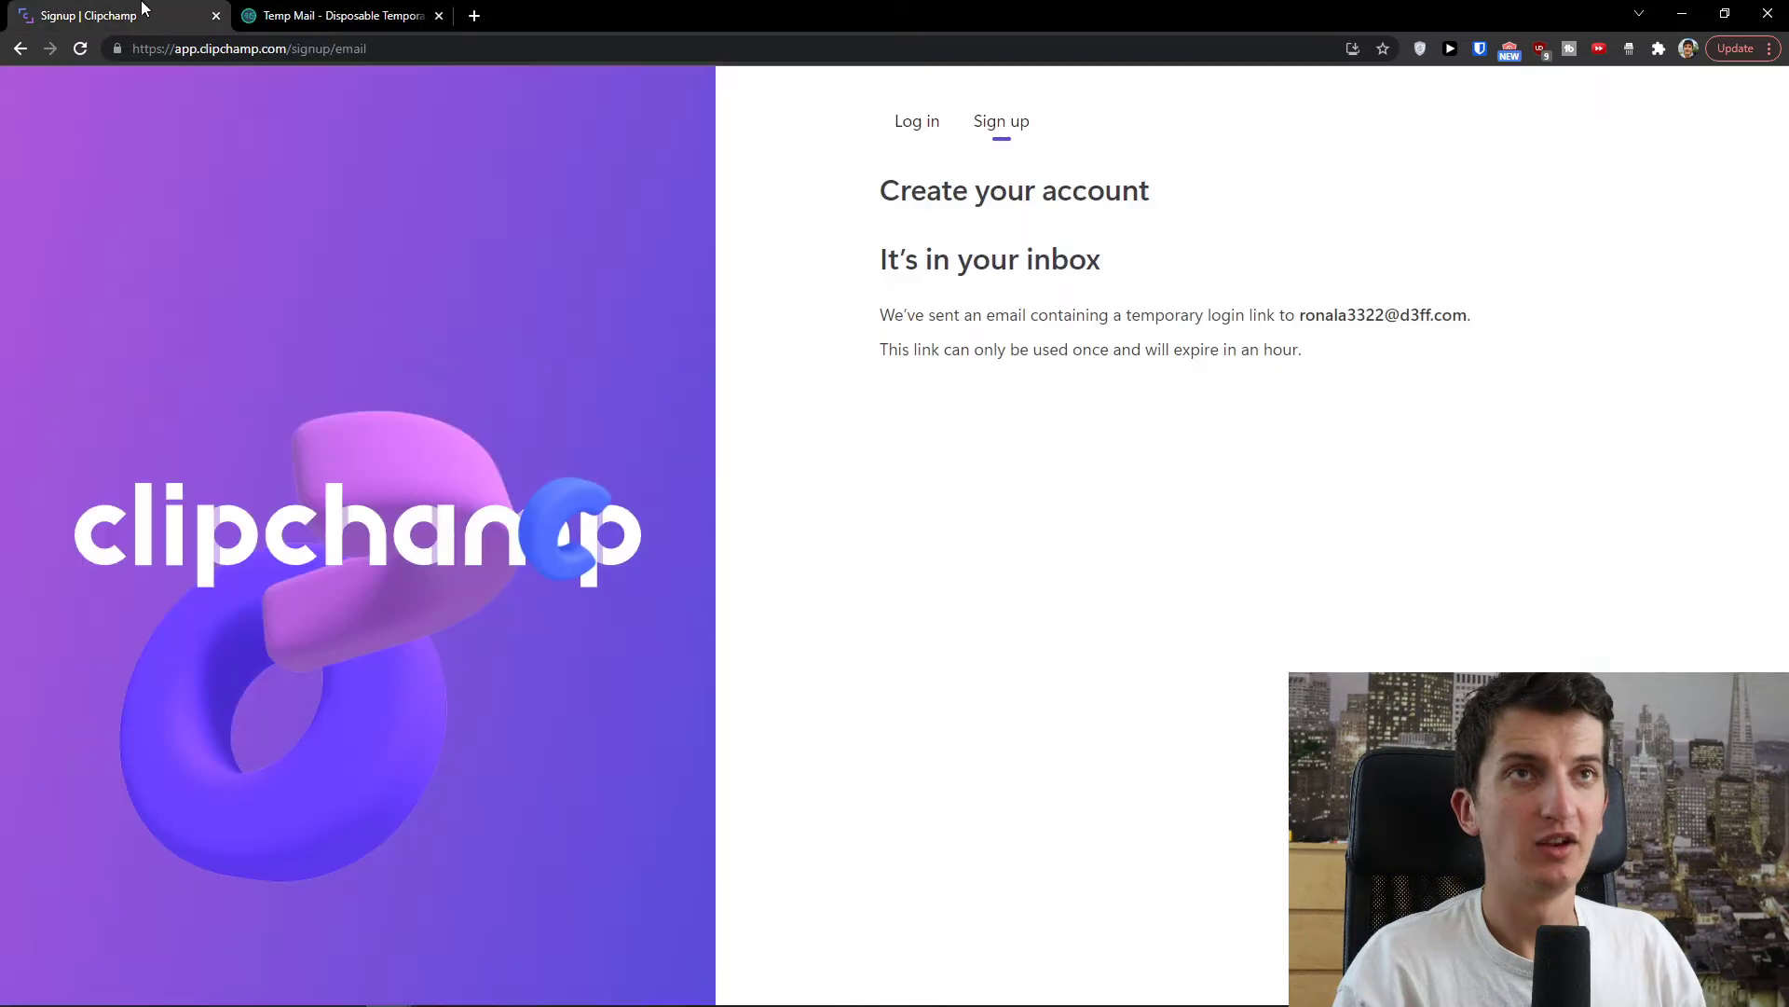
left_click(364, 16)
scroll(485, 290, "down", 3)
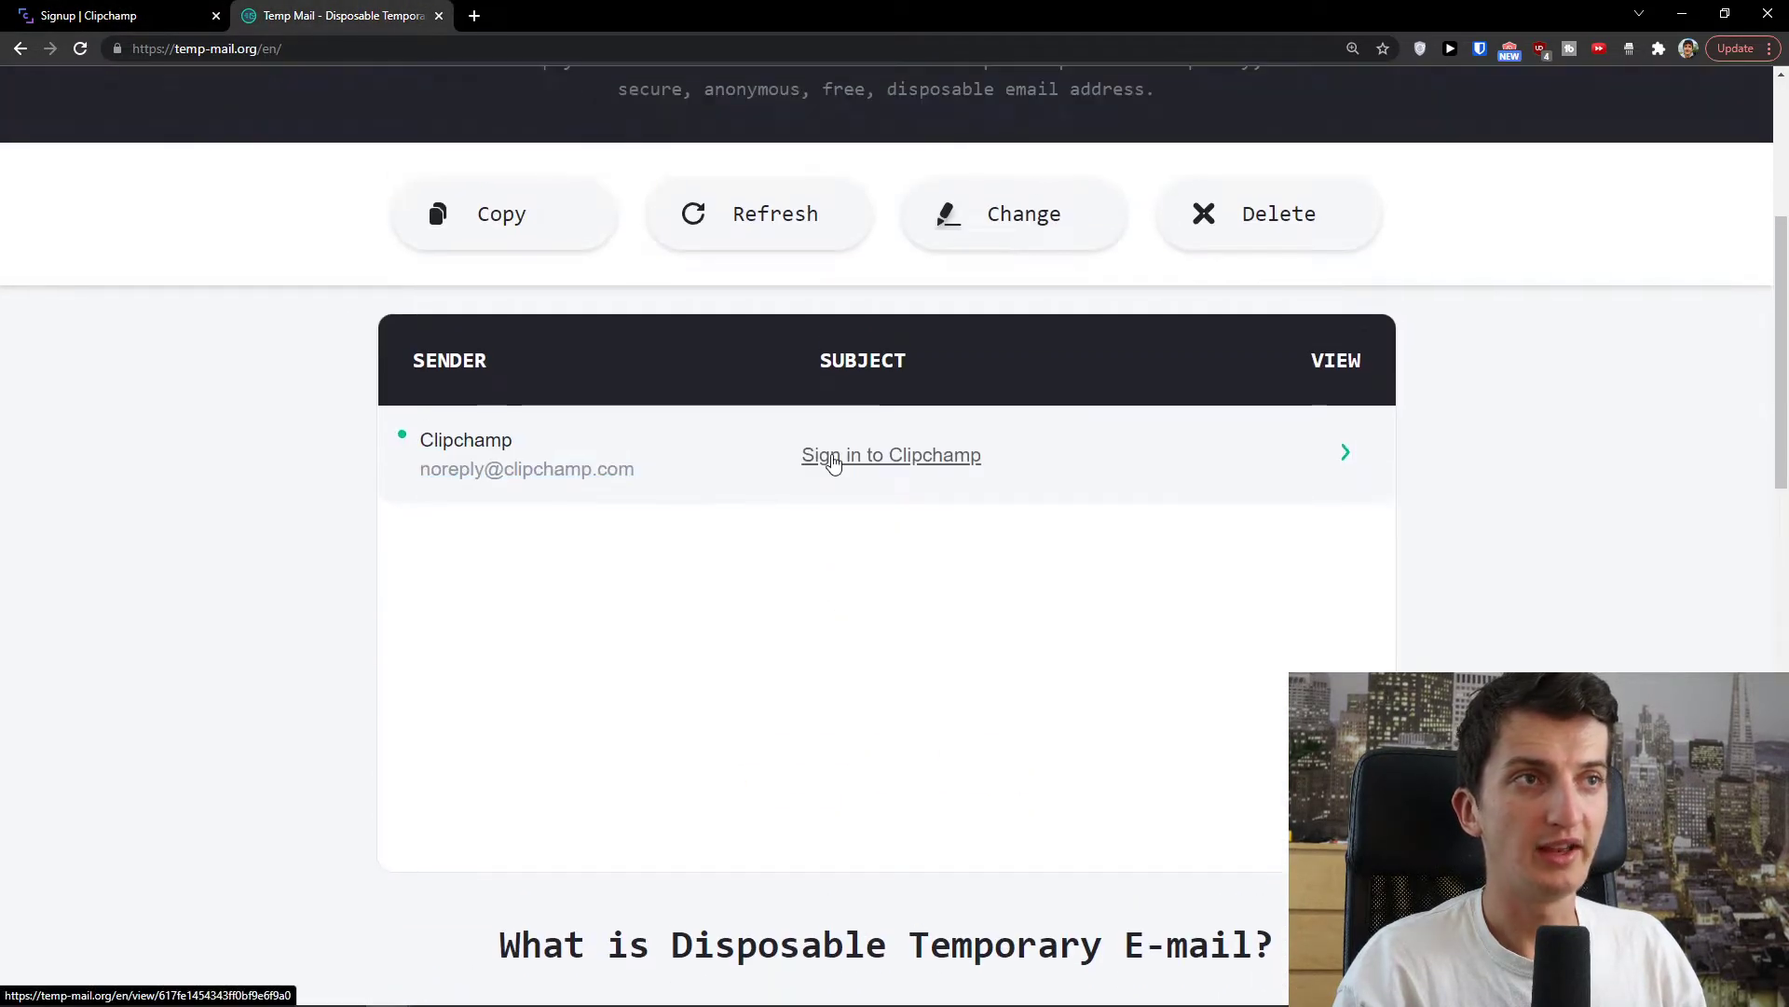
left_click(783, 460)
scroll(742, 470, "down", 6)
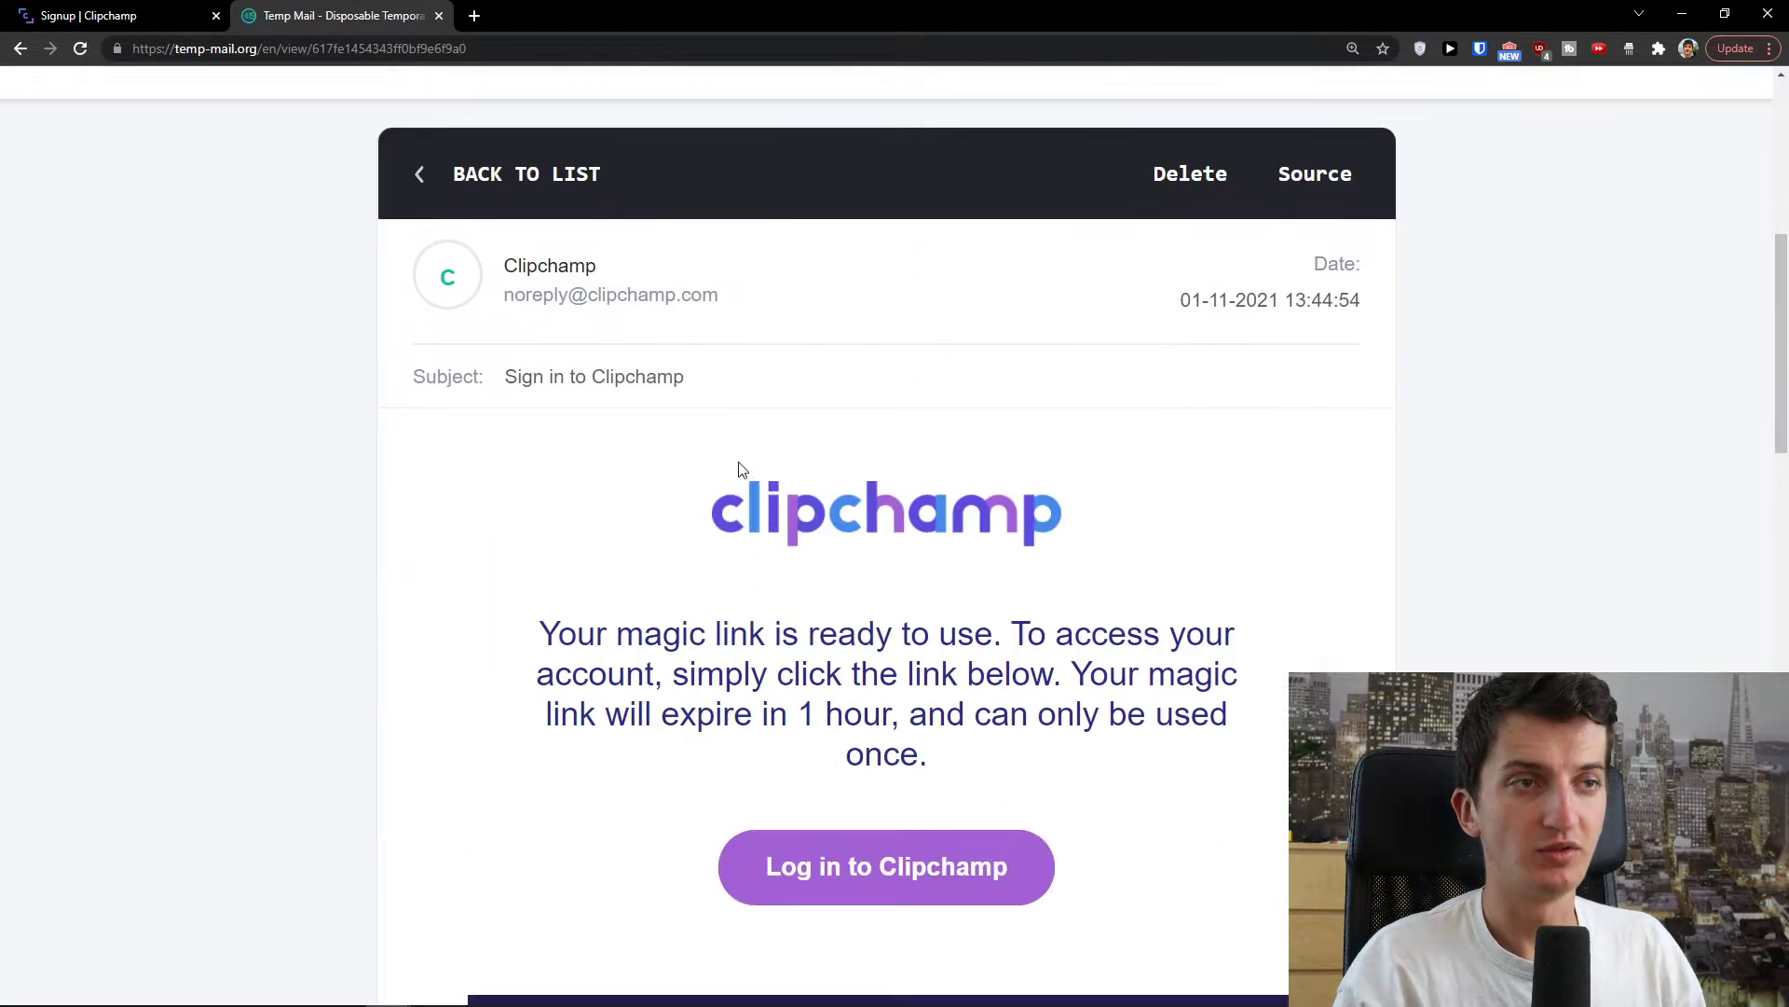
scroll(809, 578, "down", 1)
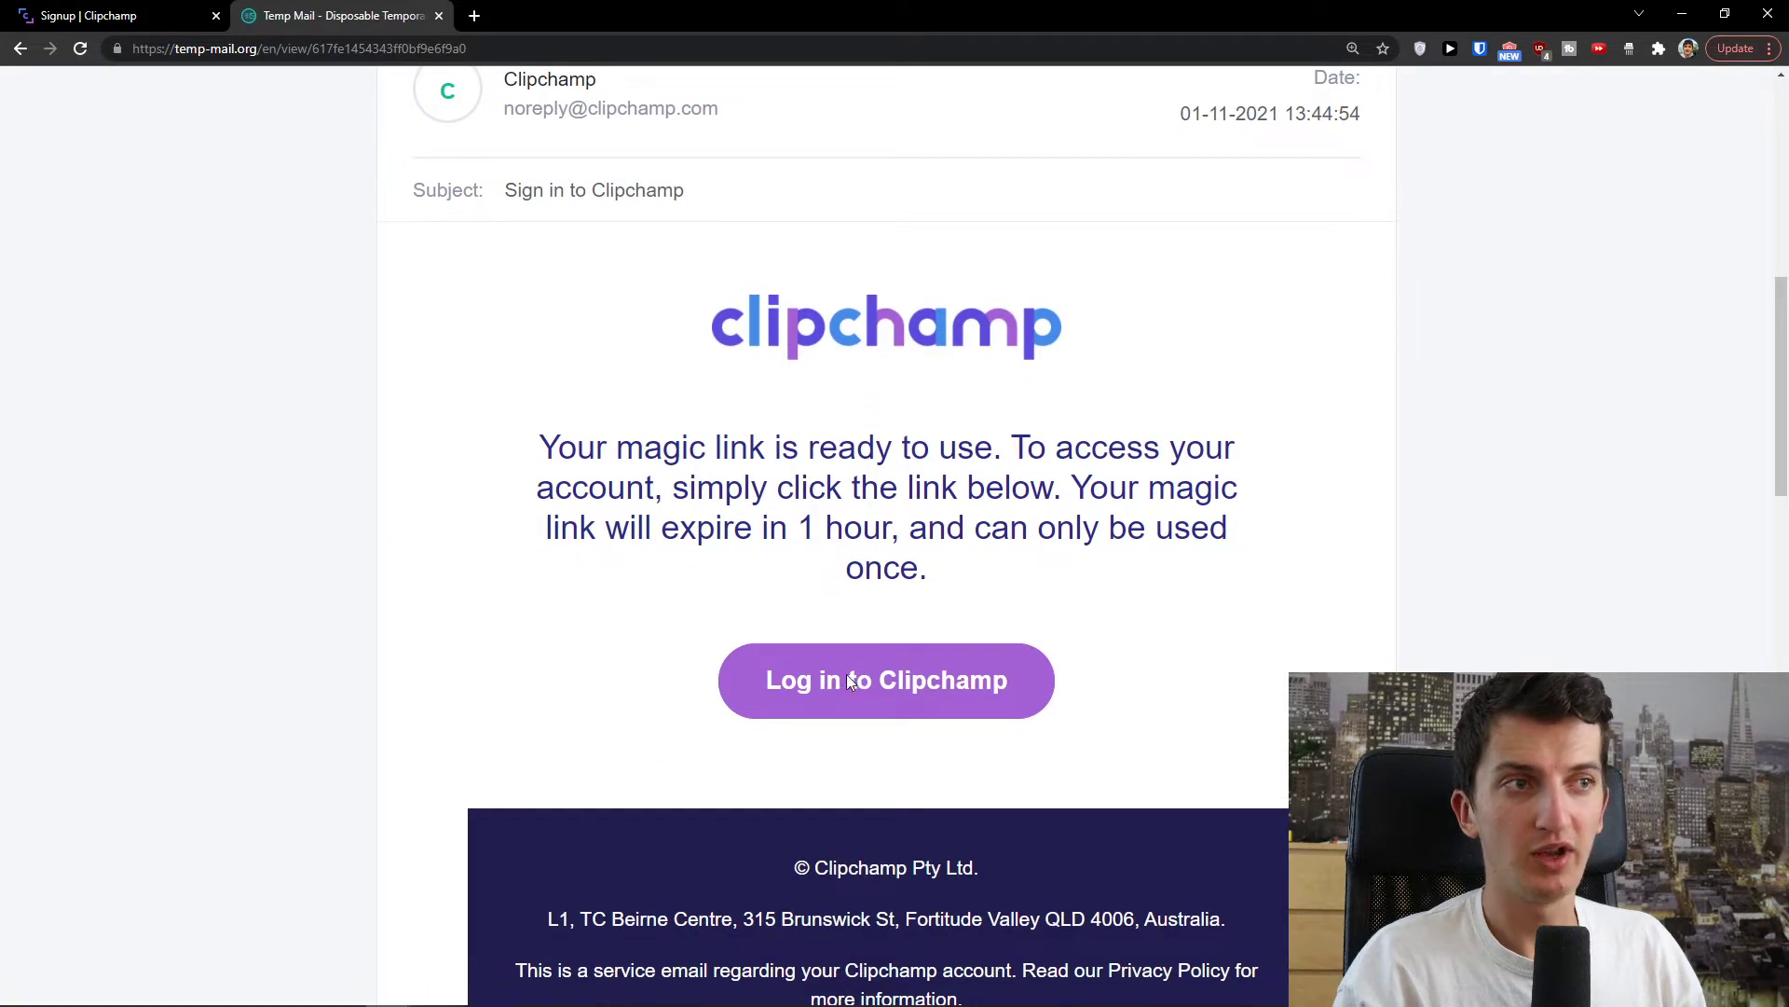
left_click(847, 674)
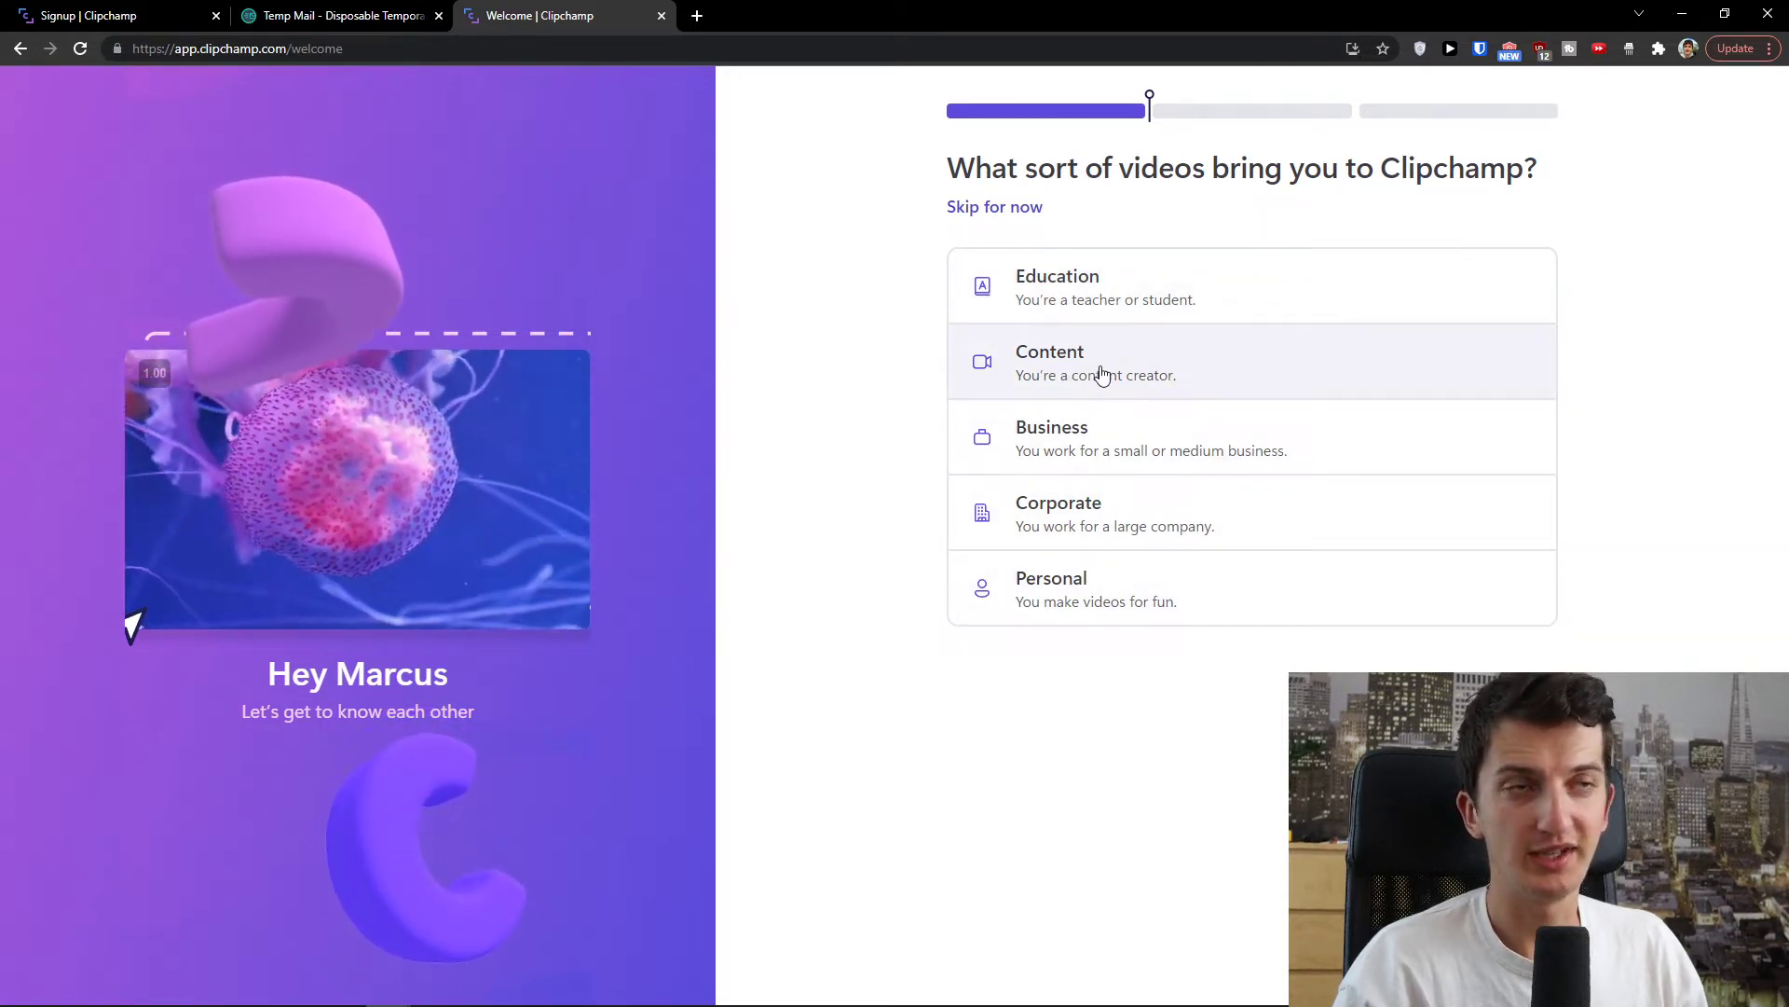
Answer the onboarding questions with Content, then Influencer as the creator type.
left_click(1103, 375)
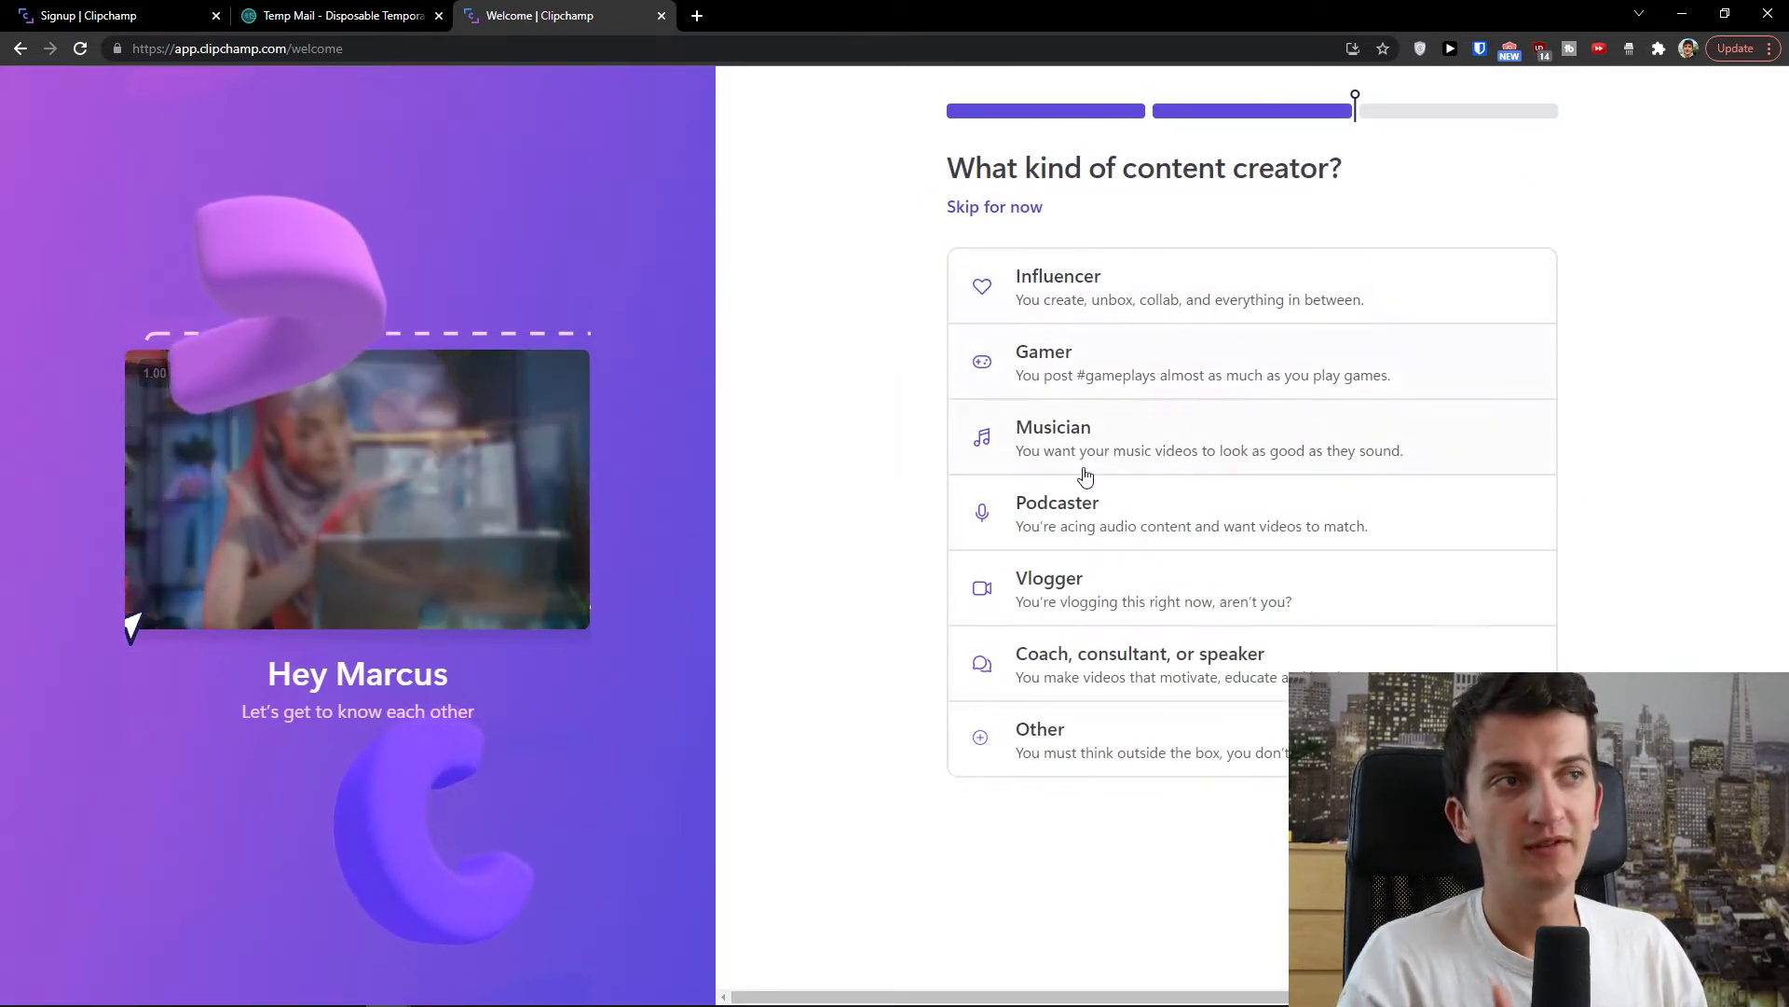
left_click(1109, 292)
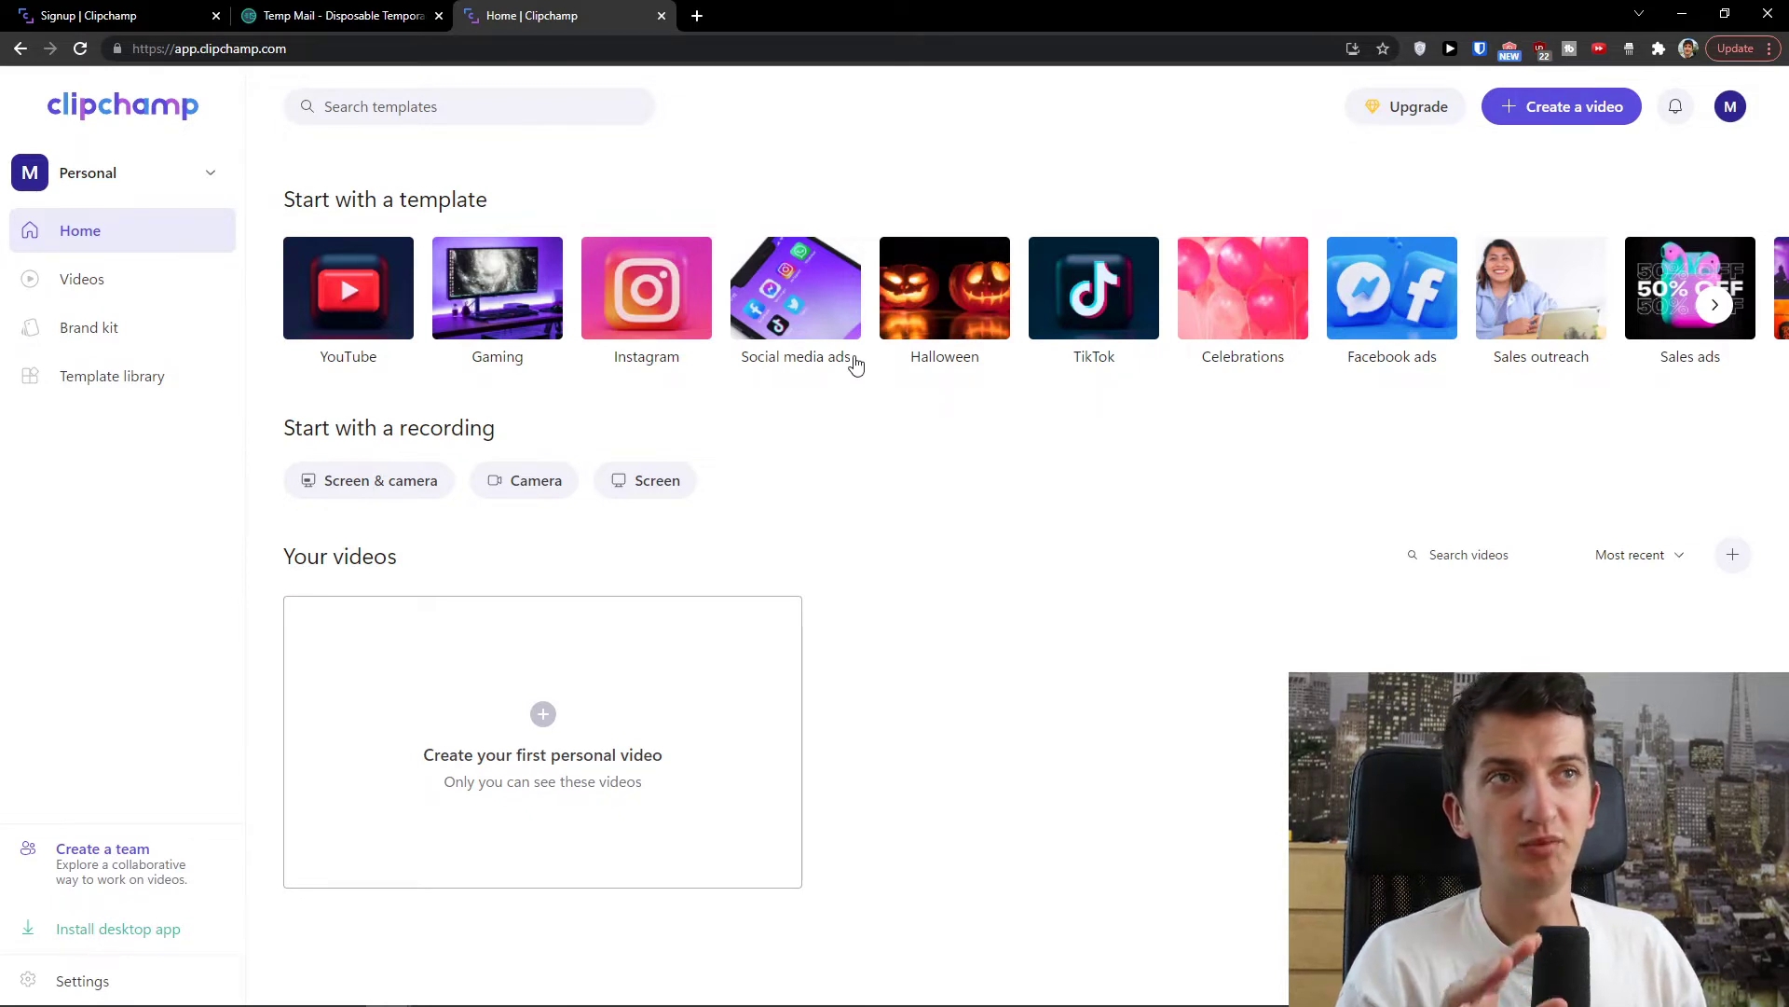
Scroll the template carousel, then start a new Camera recording project.
left_click_drag(288, 206, 468, 192)
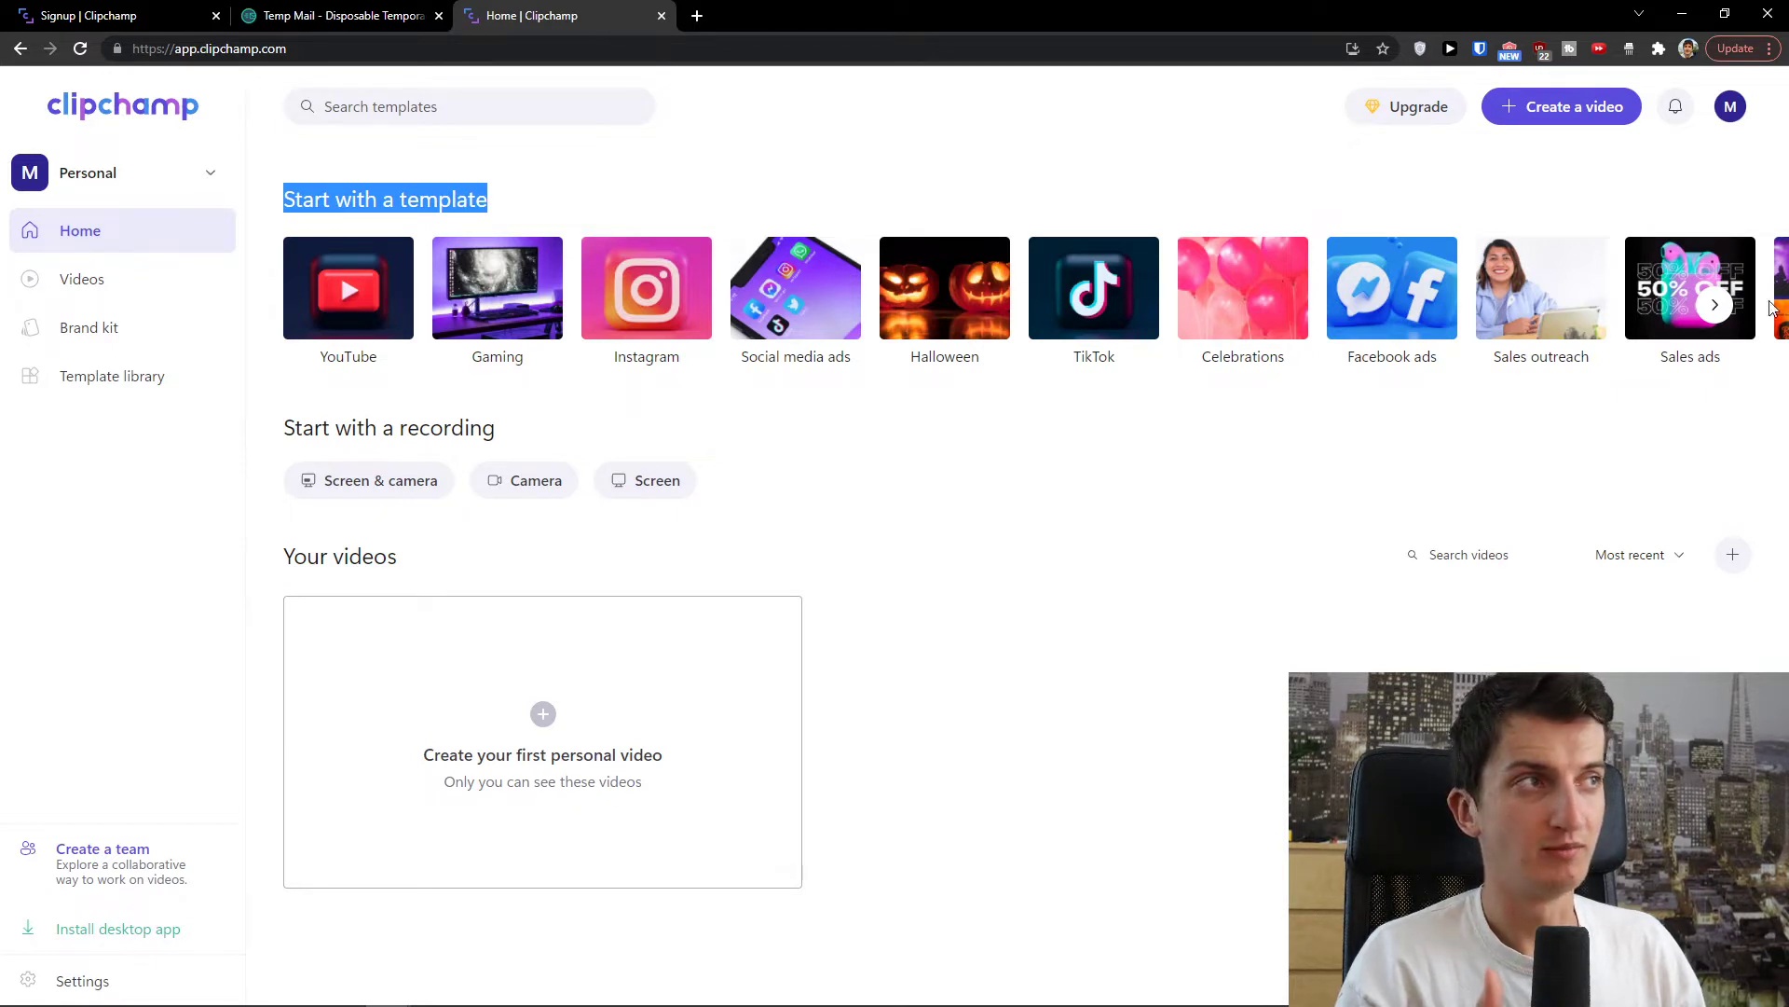
left_click(1718, 306)
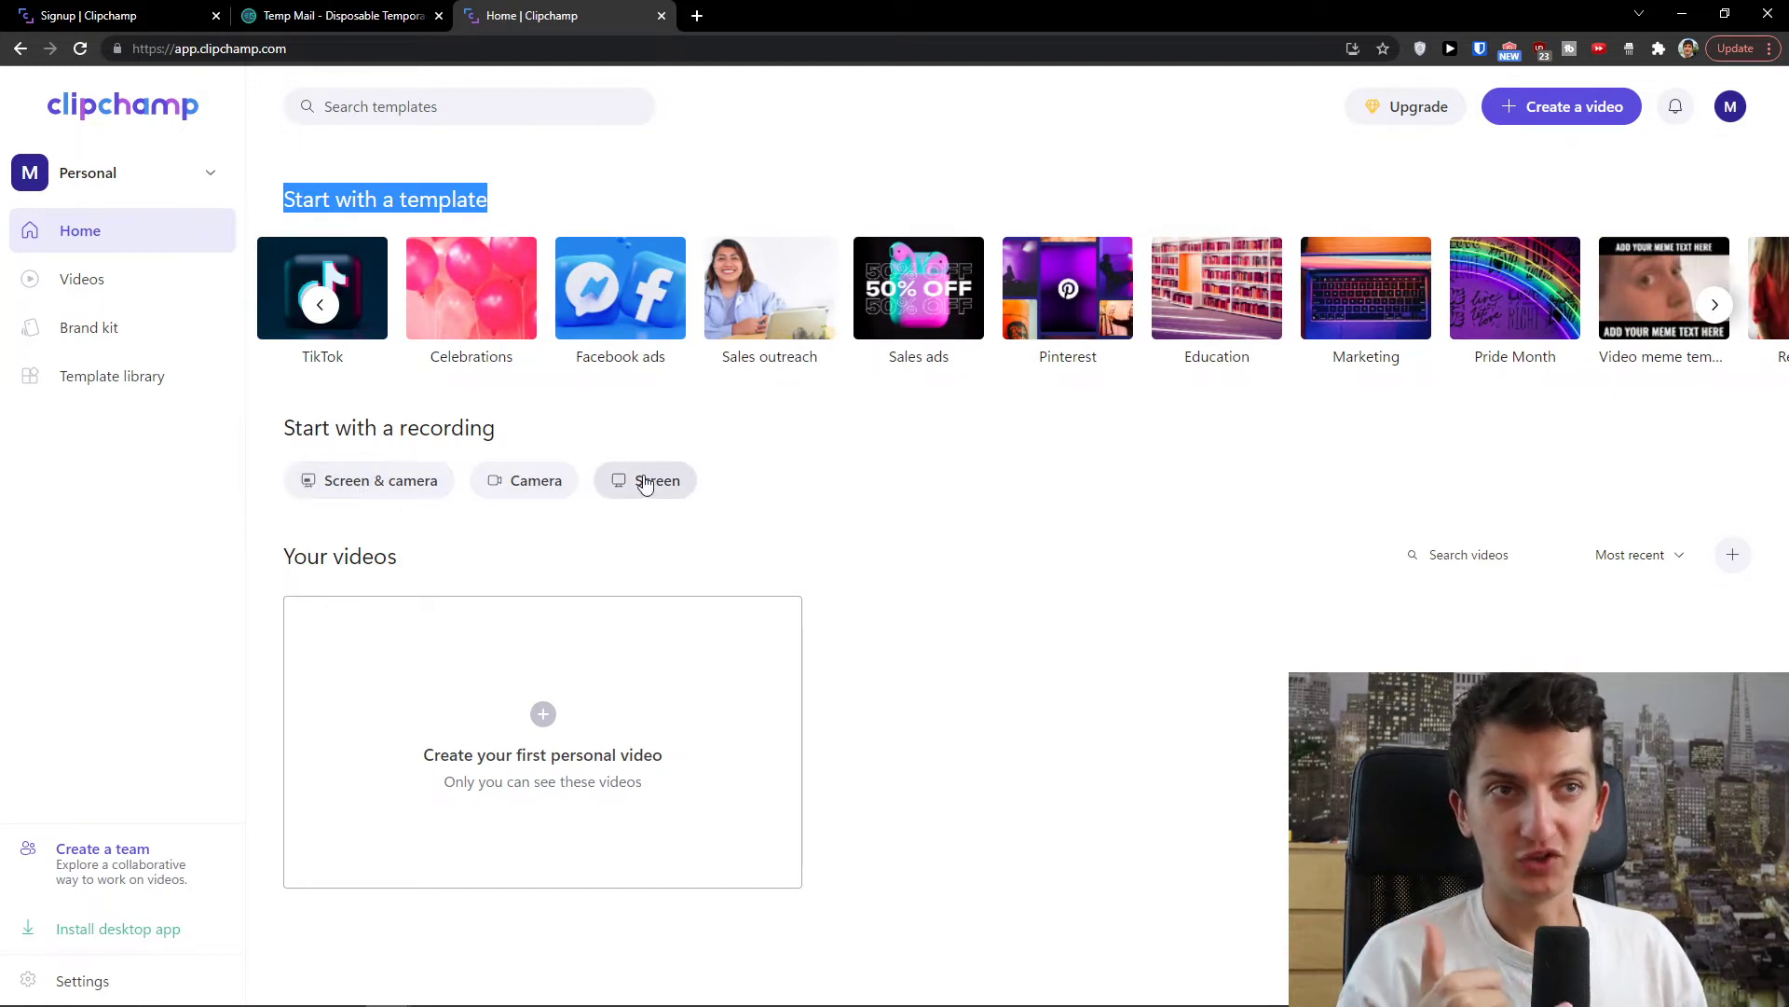
left_click(475, 494)
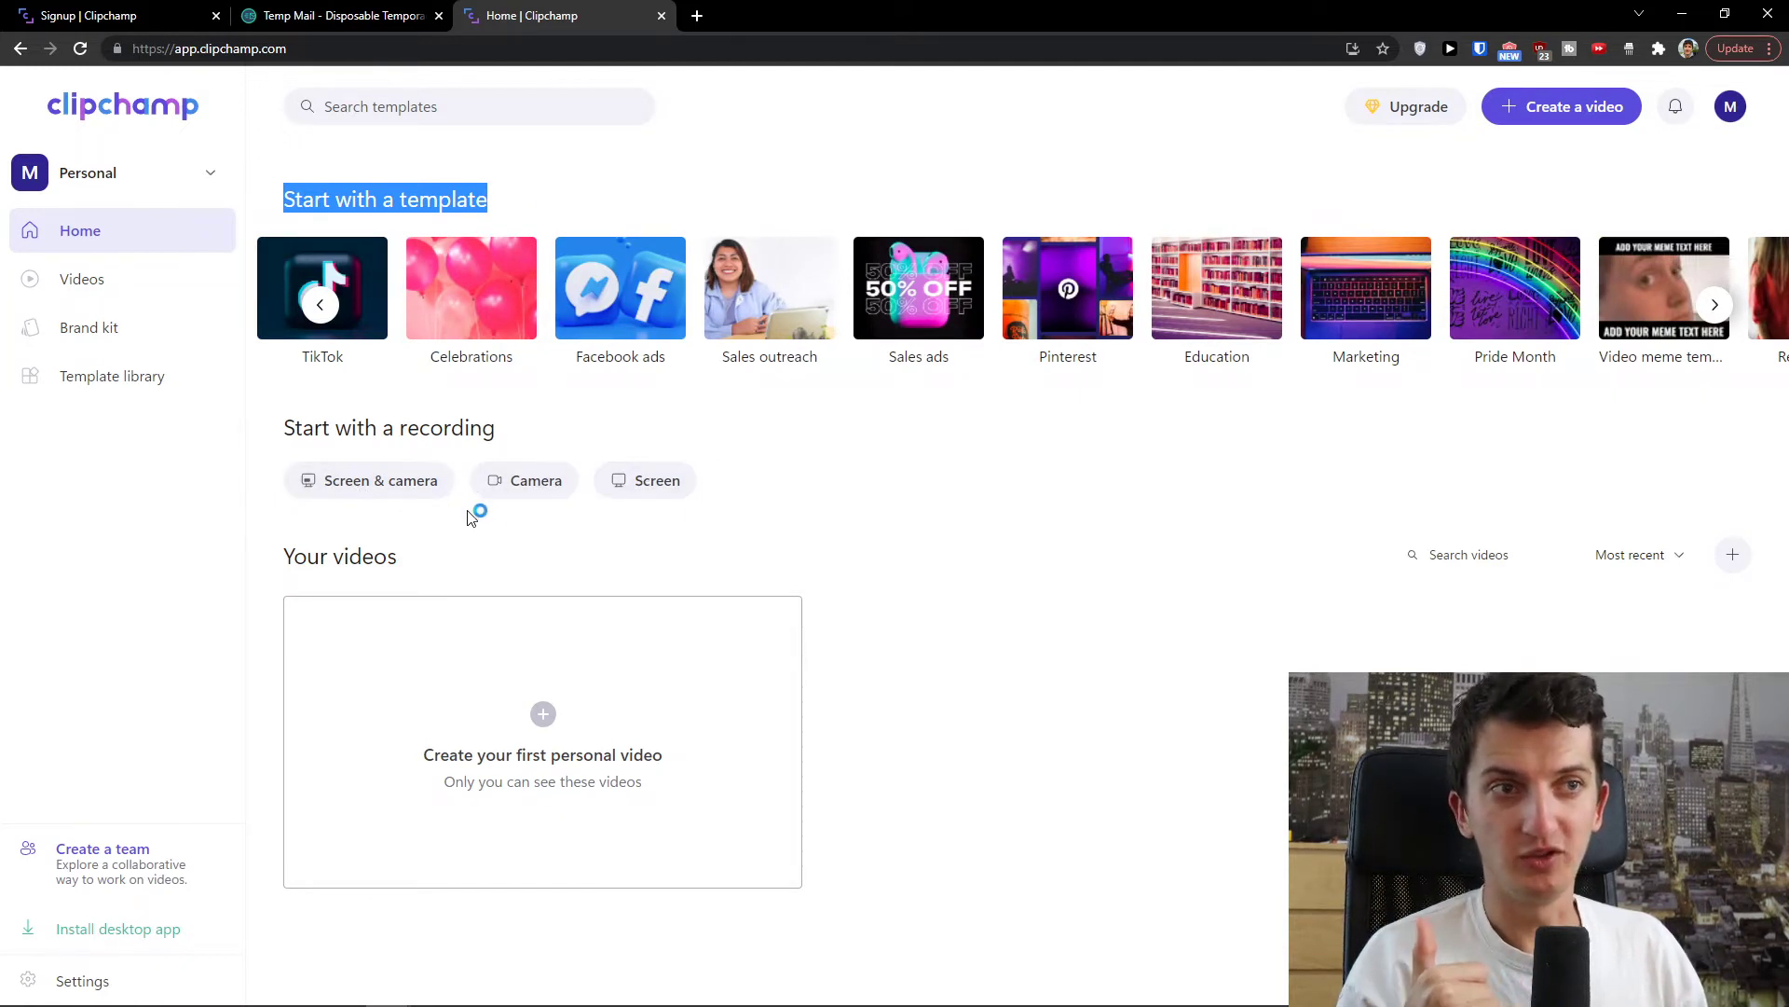
left_click(513, 492)
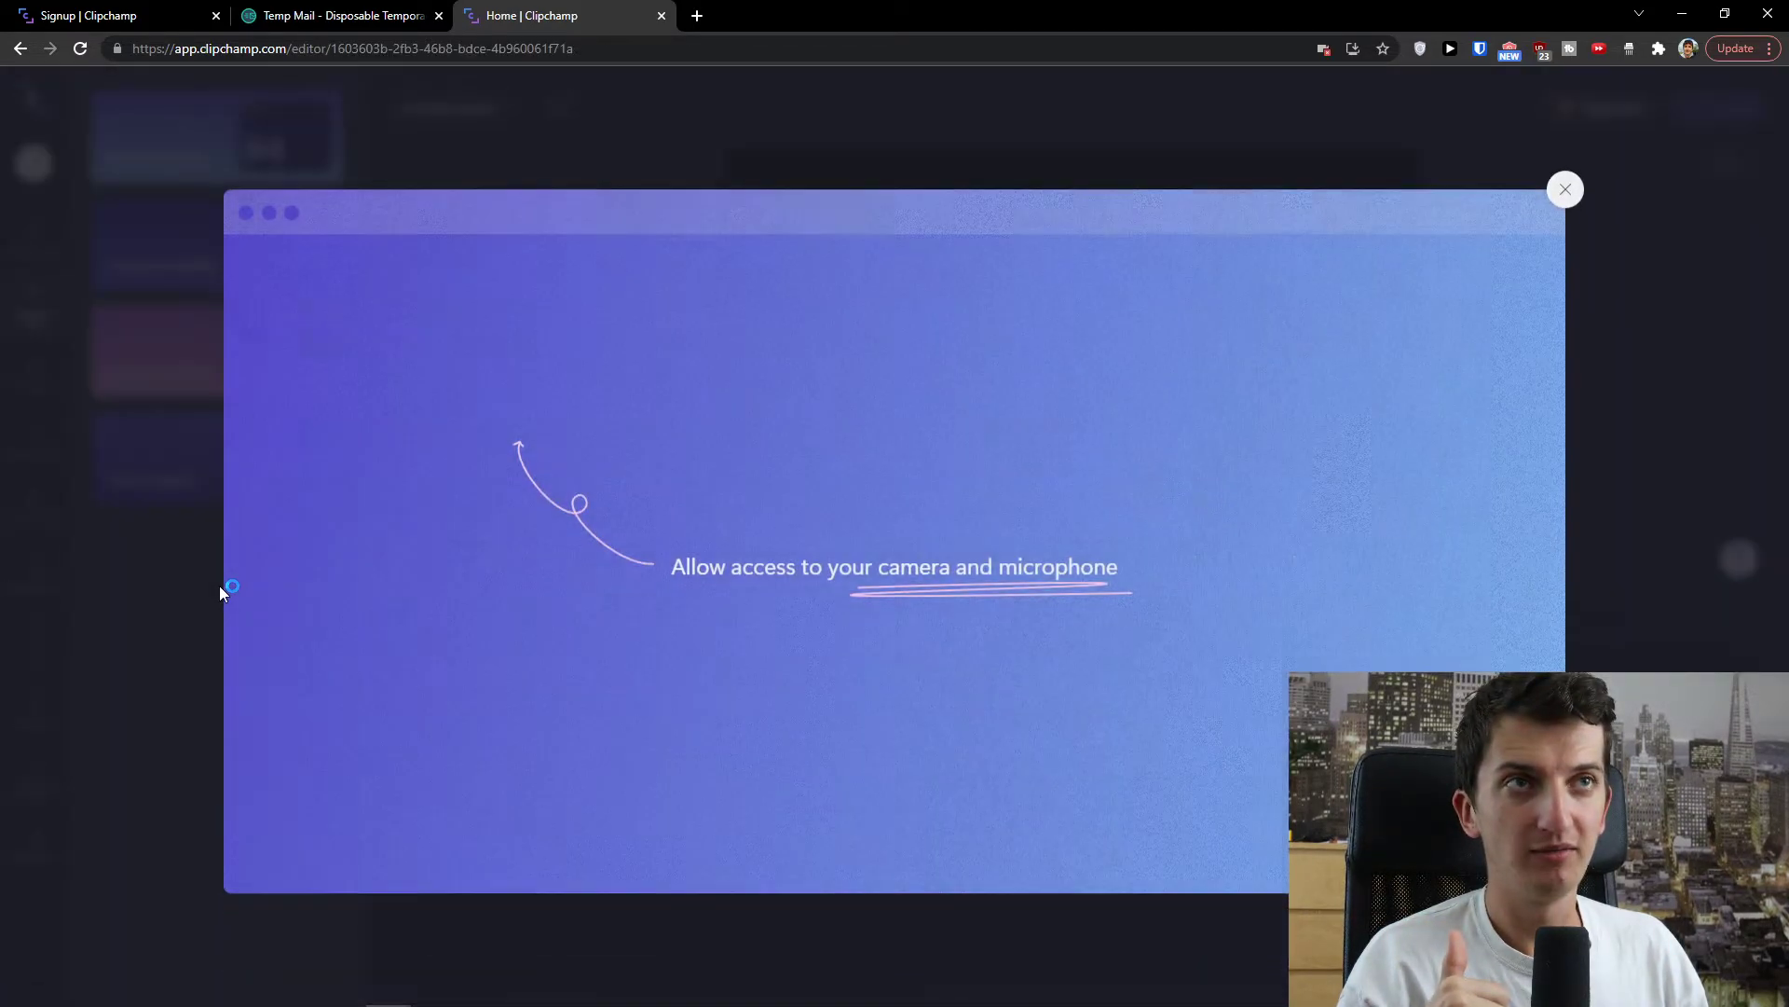
Dismiss the camera and microphone prompt, check site permissions, and go back twice to Home.
left_click(1565, 185)
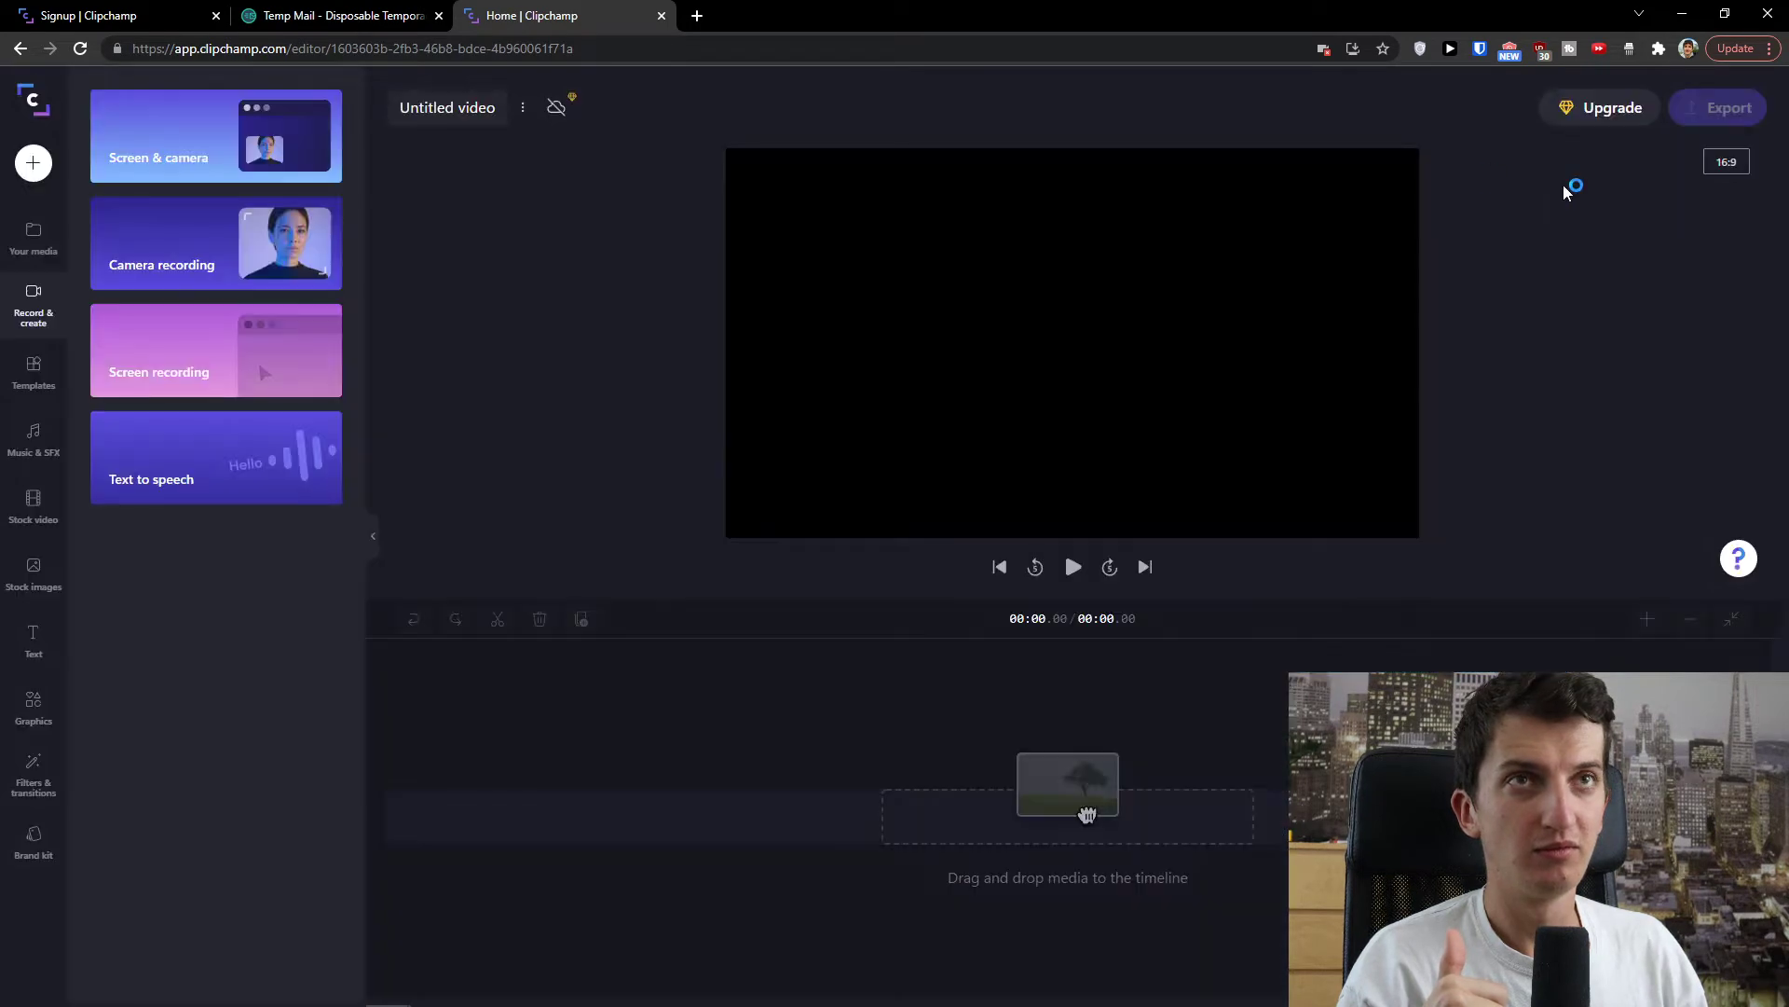
left_click(116, 47)
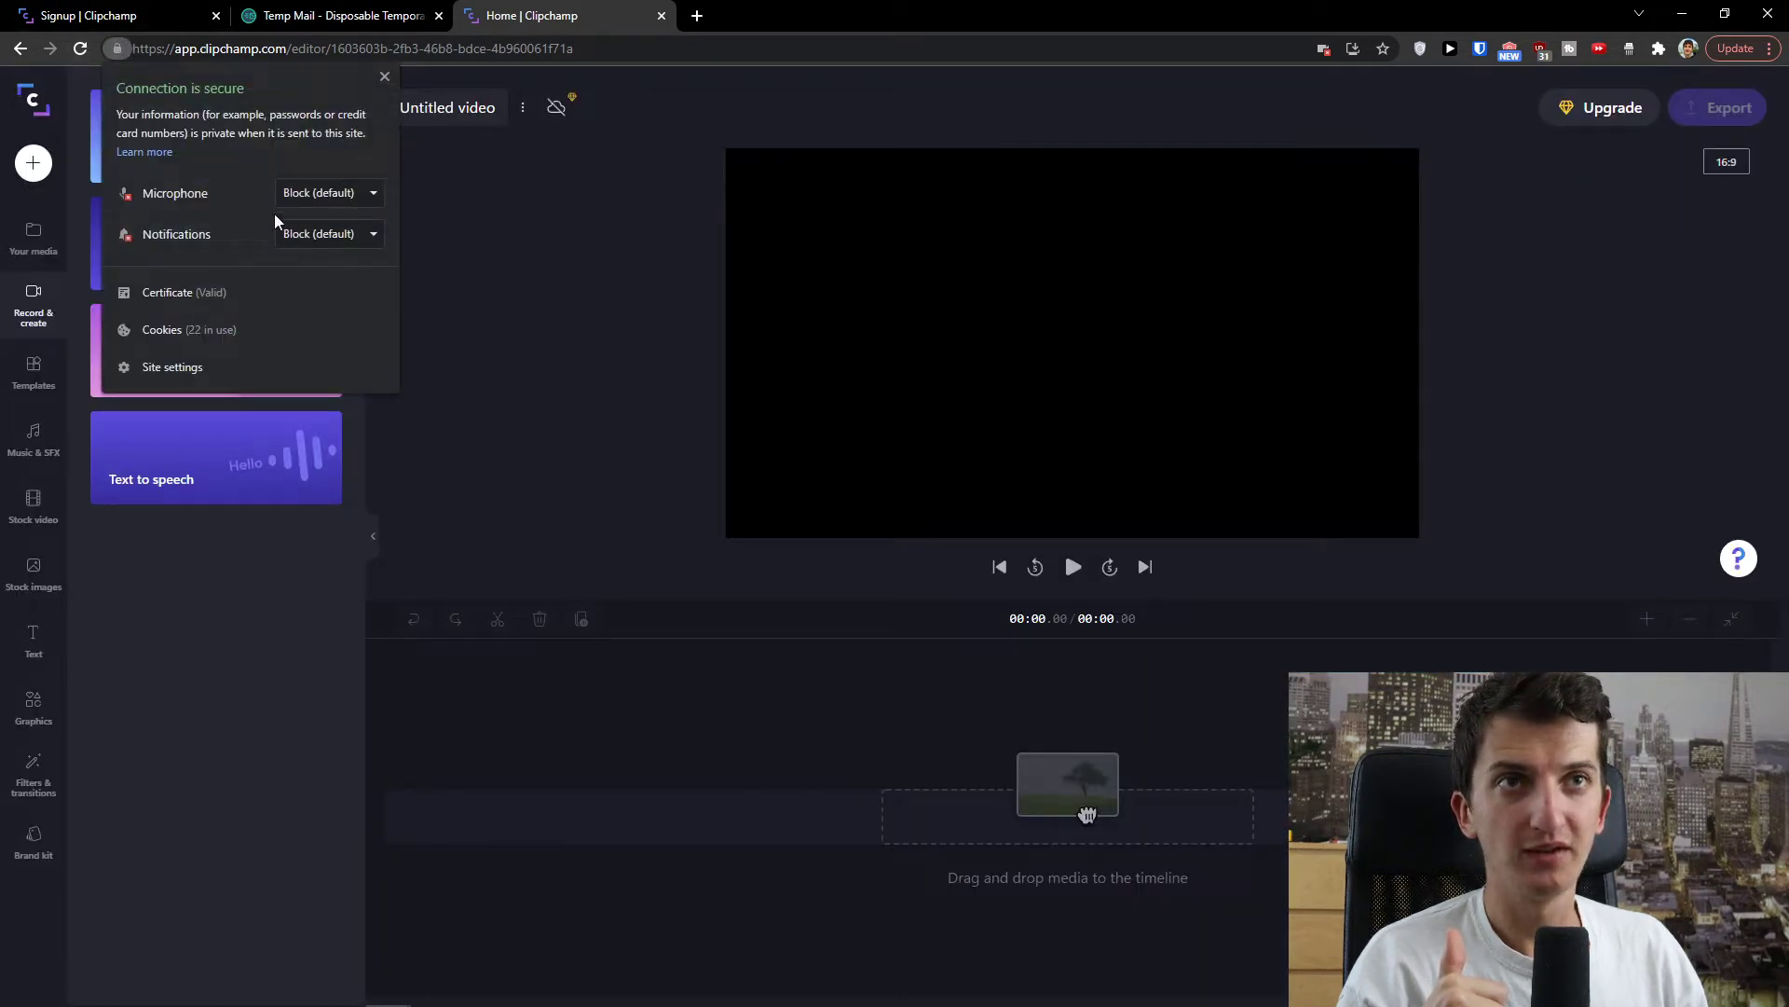
left_click(542, 243)
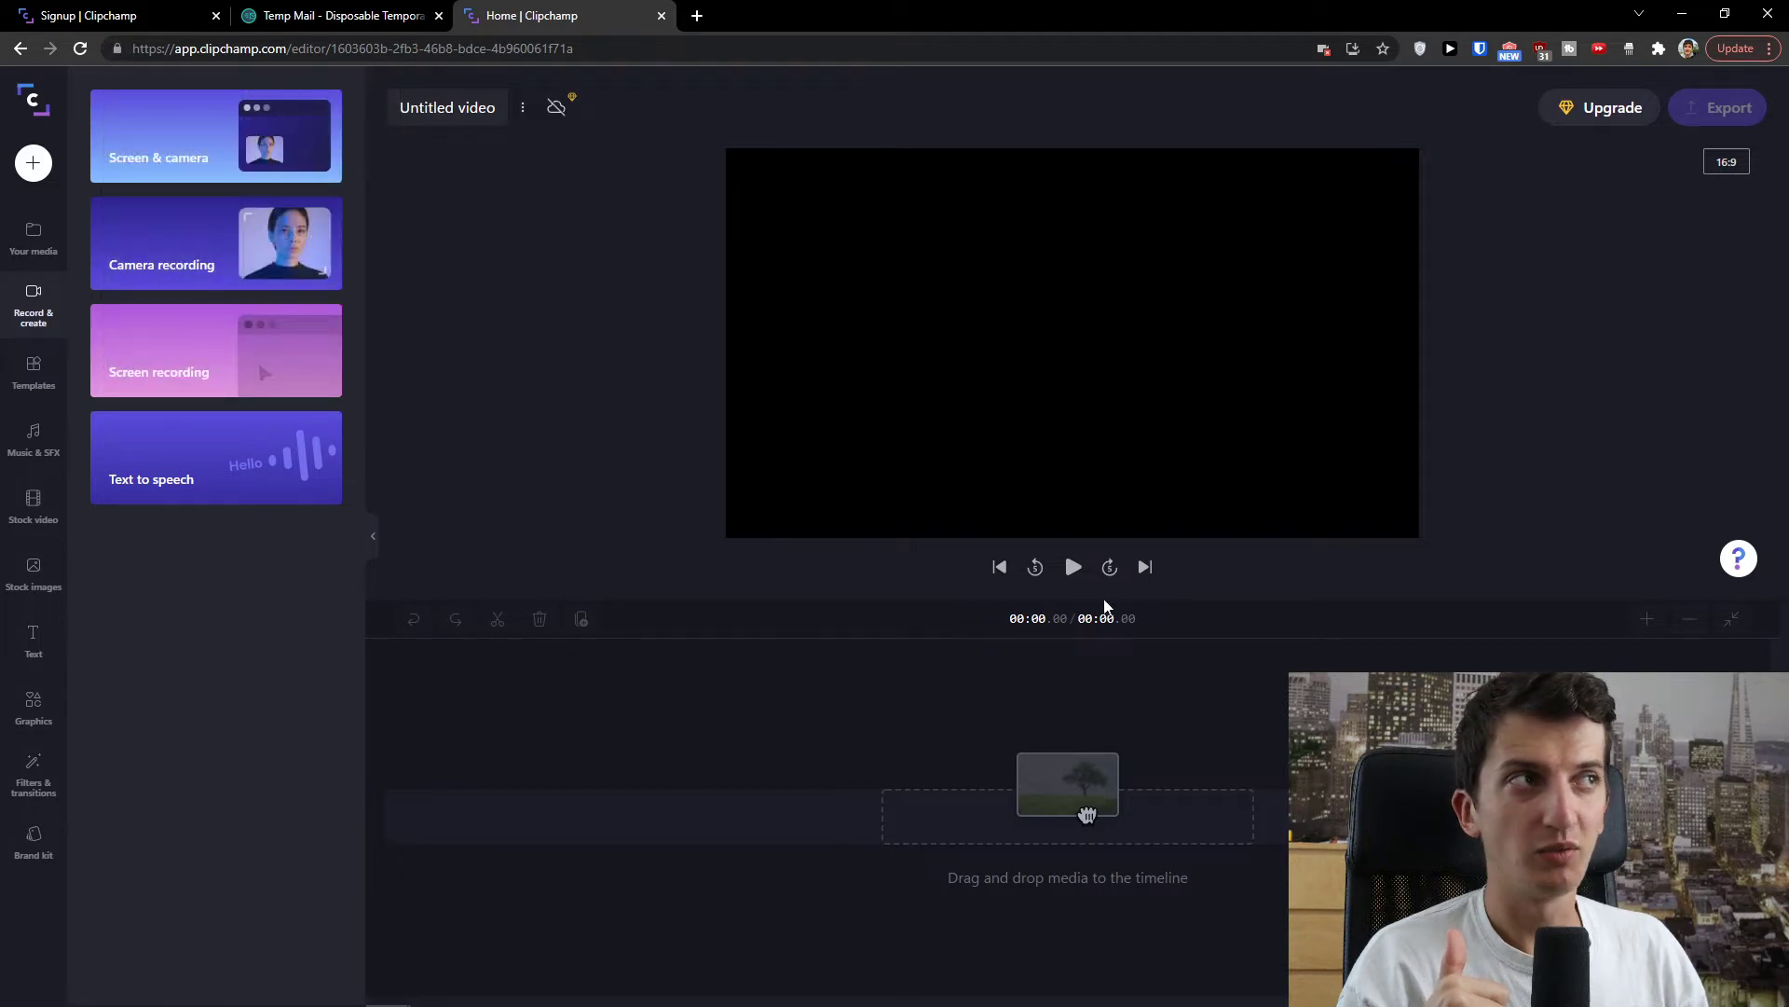
left_click(19, 52)
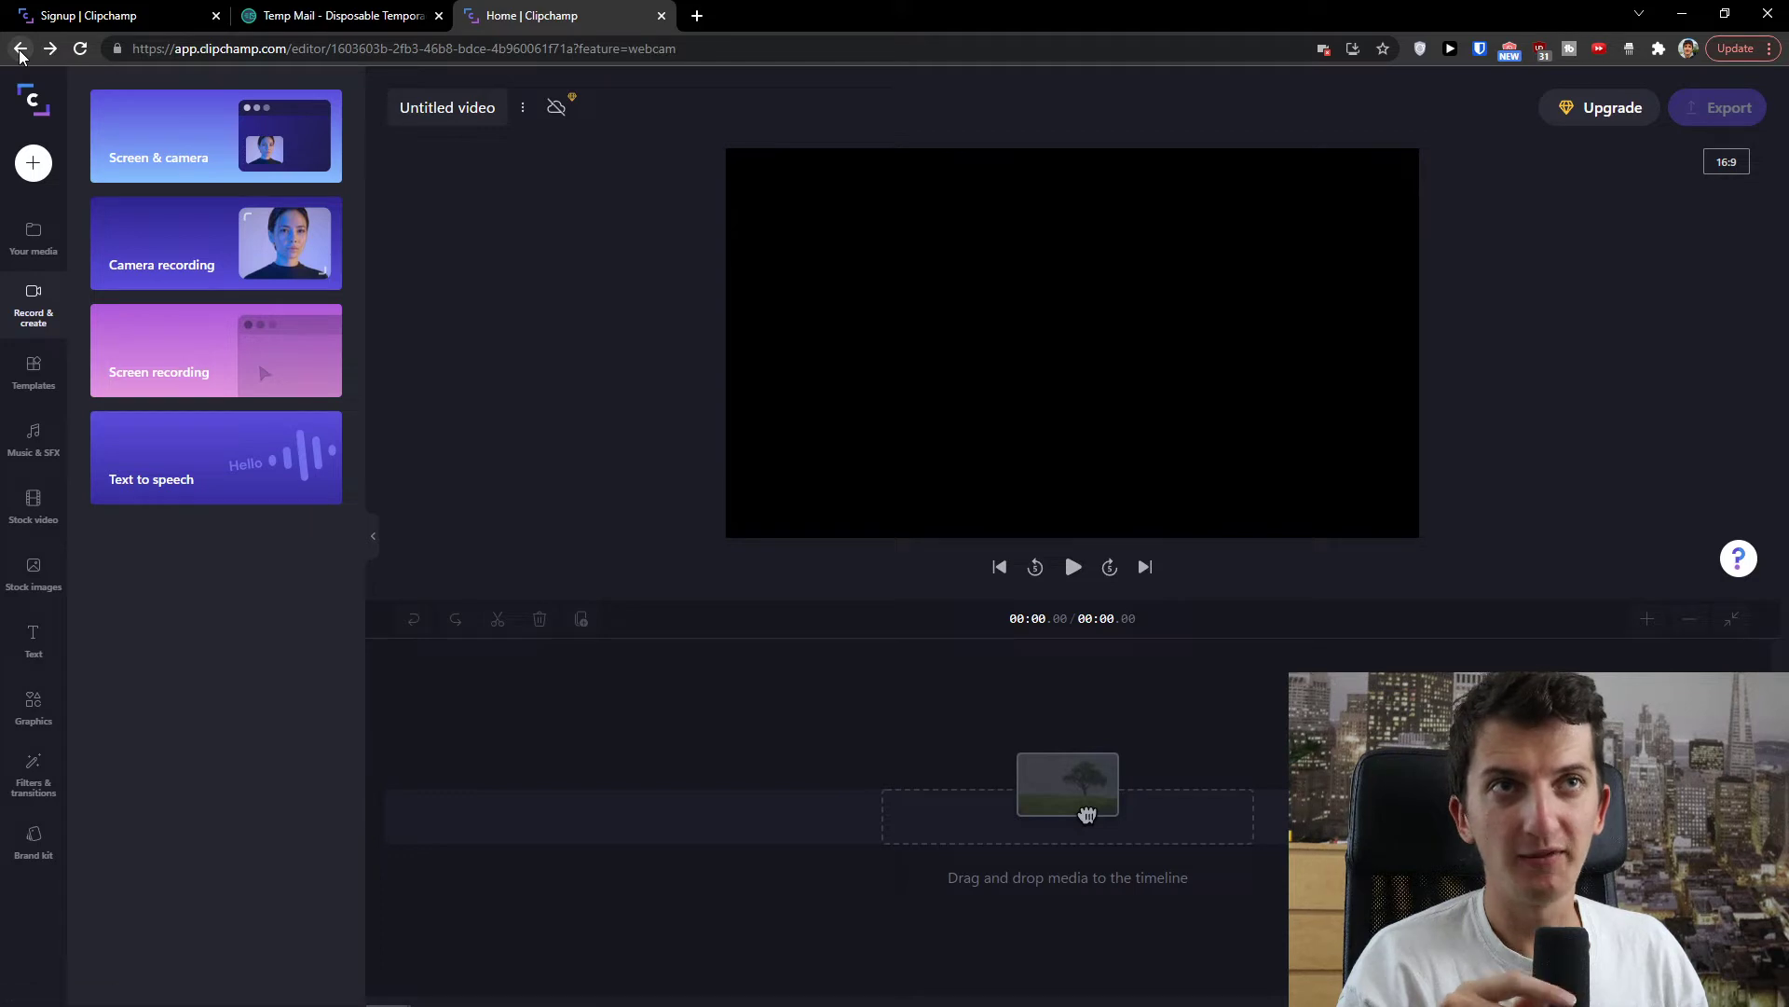
left_click(20, 53)
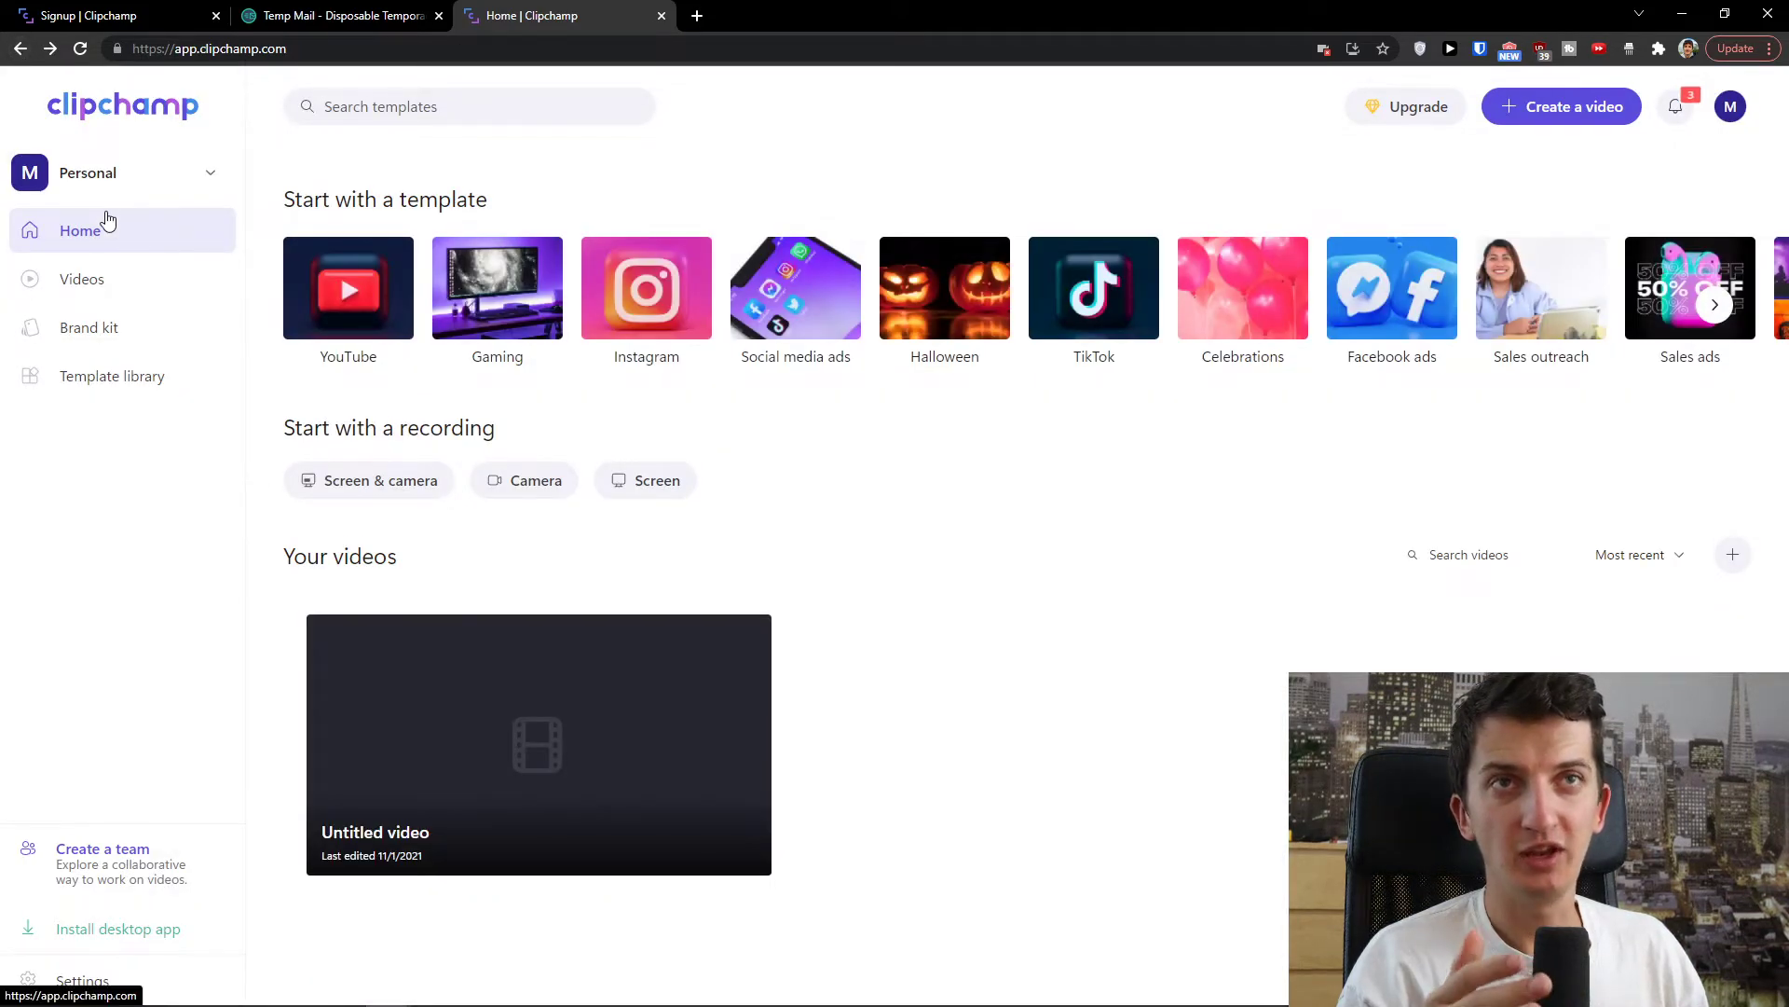
Look through Your videos, Brand kit and the Template library, then return to Home.
left_click(118, 284)
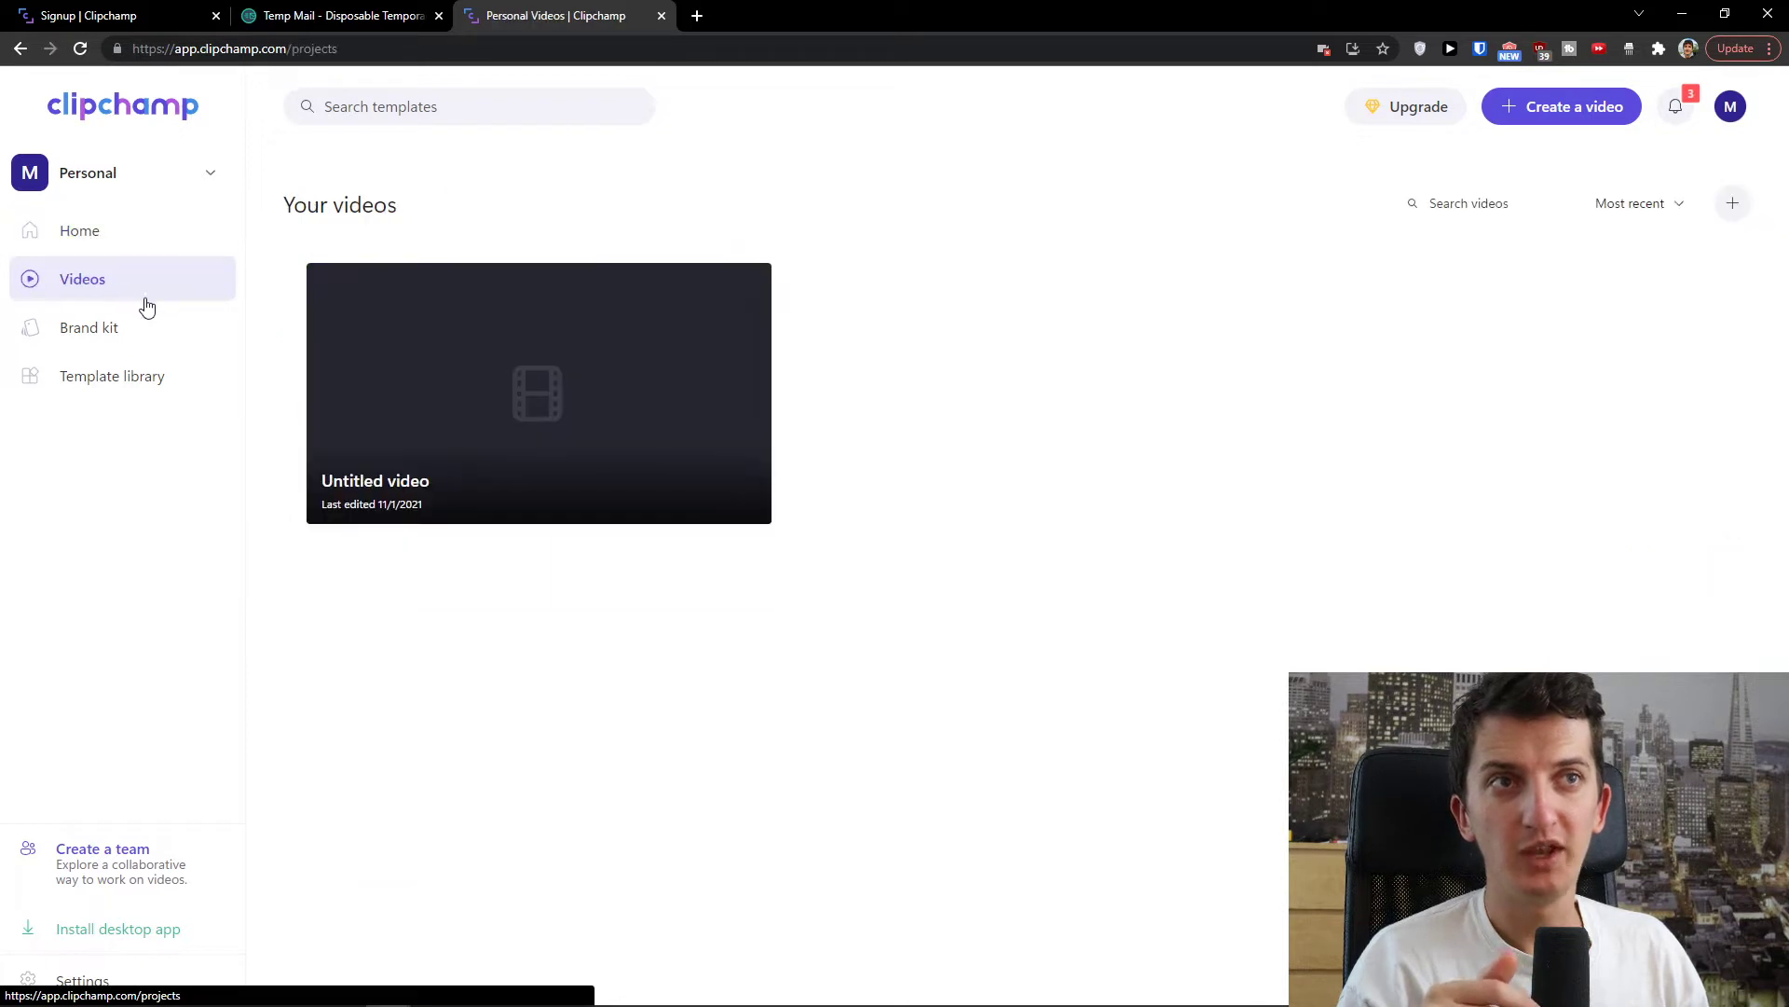
left_click(99, 345)
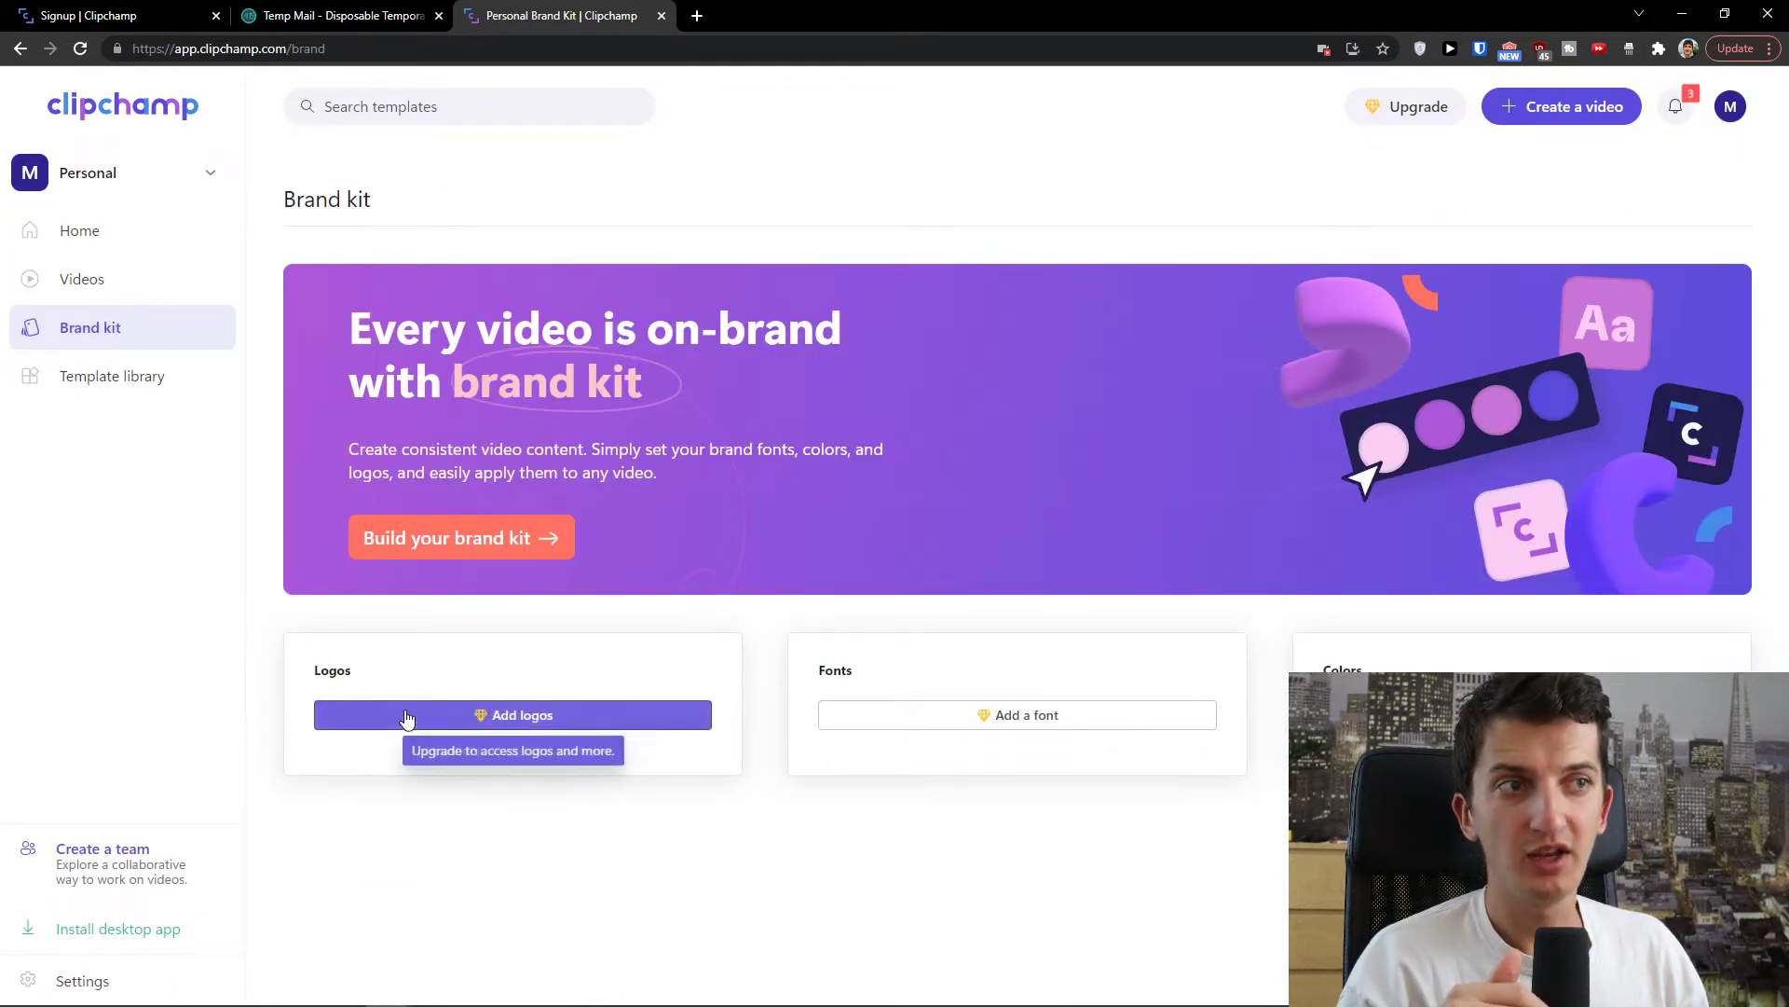
left_click(140, 378)
scroll(344, 519, "down", 5)
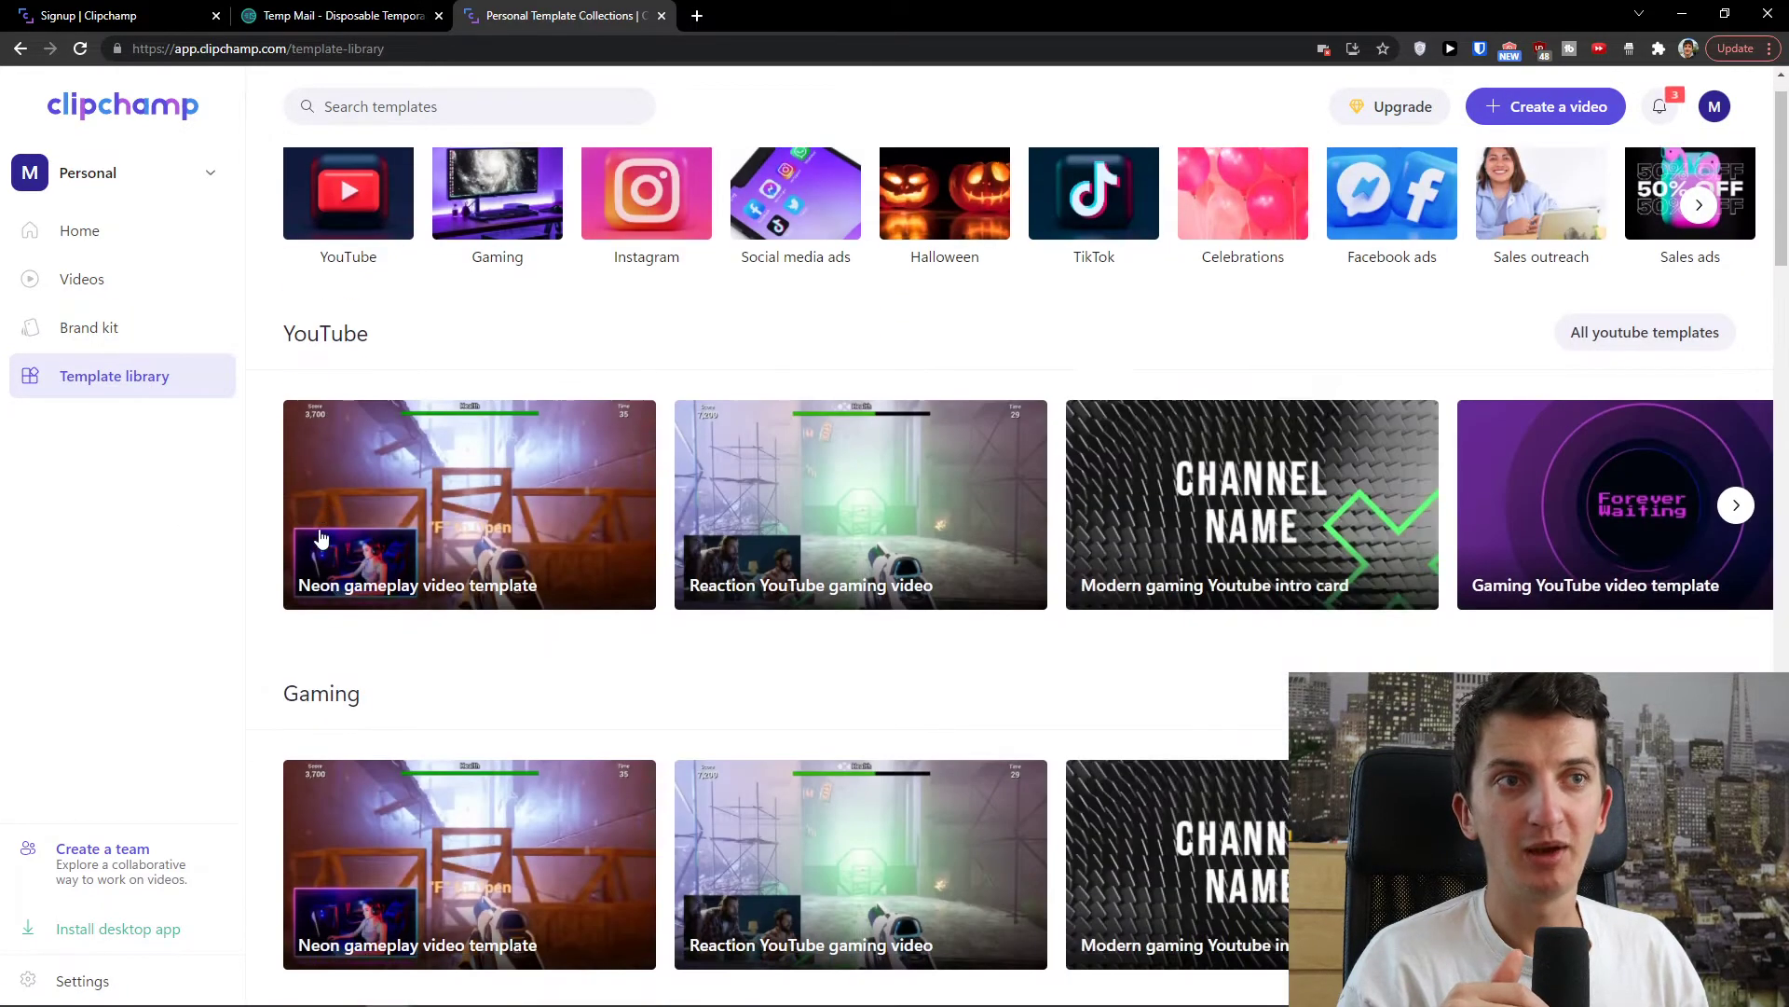
scroll(283, 543, "down", 9)
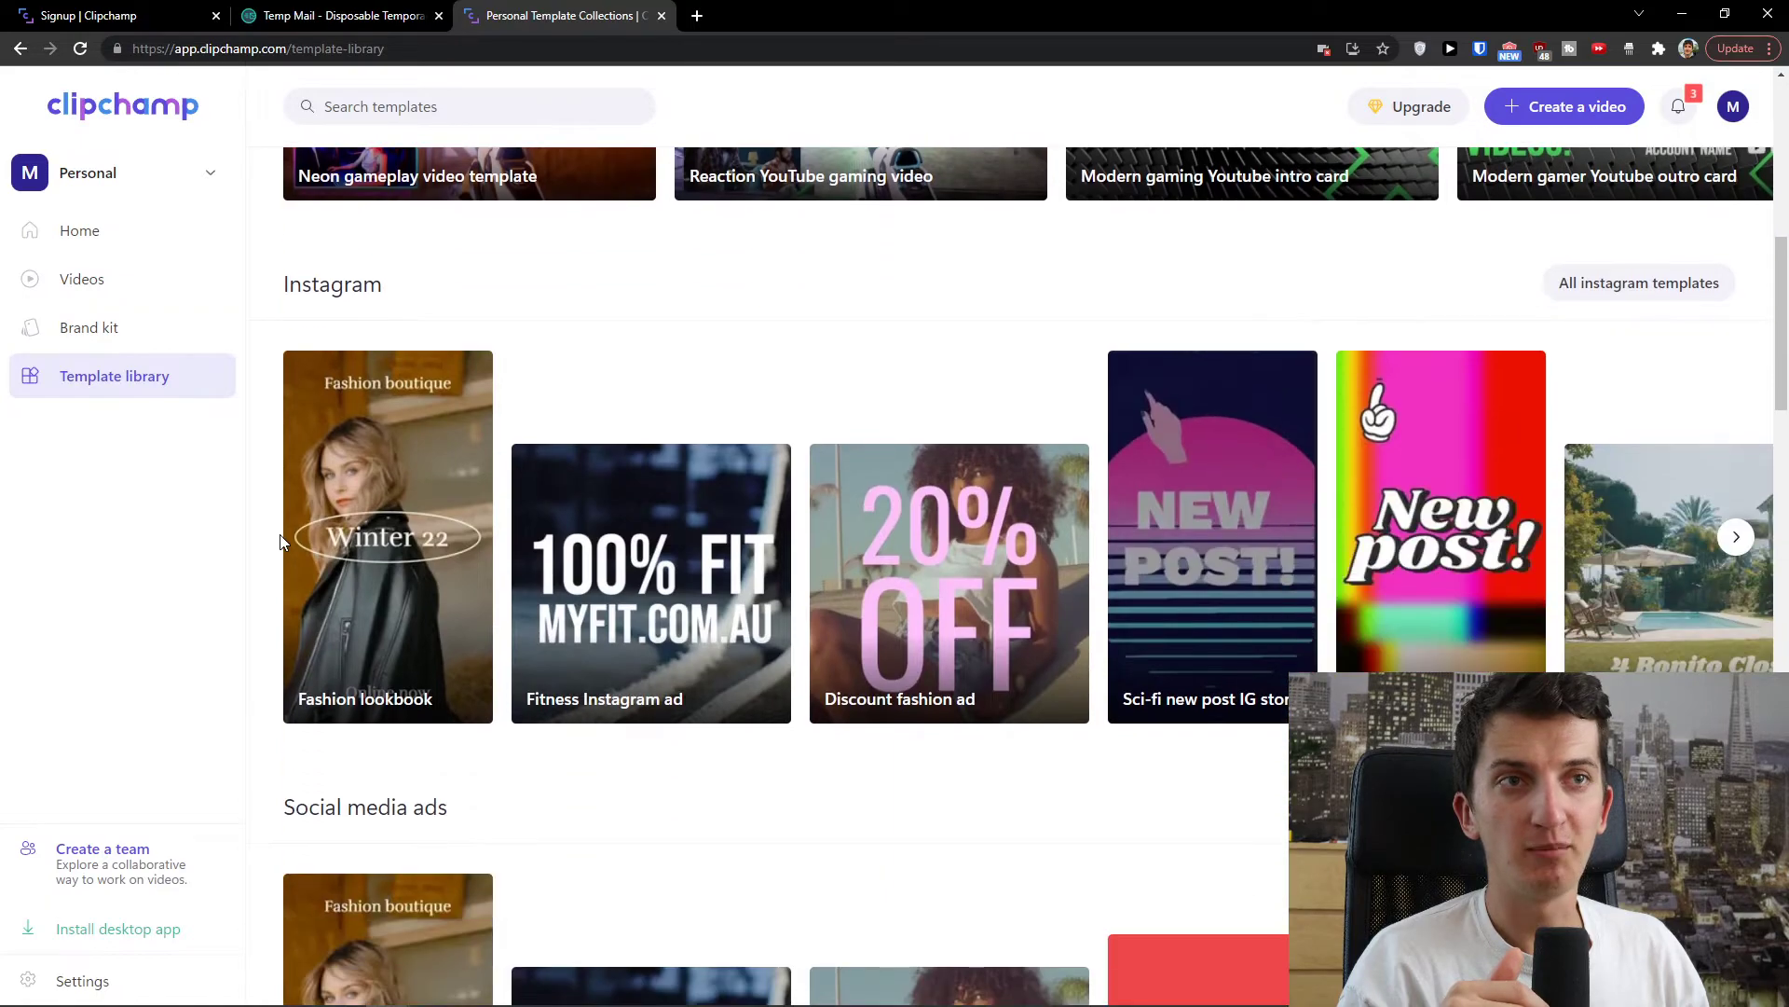
scroll(283, 542, "down", 11)
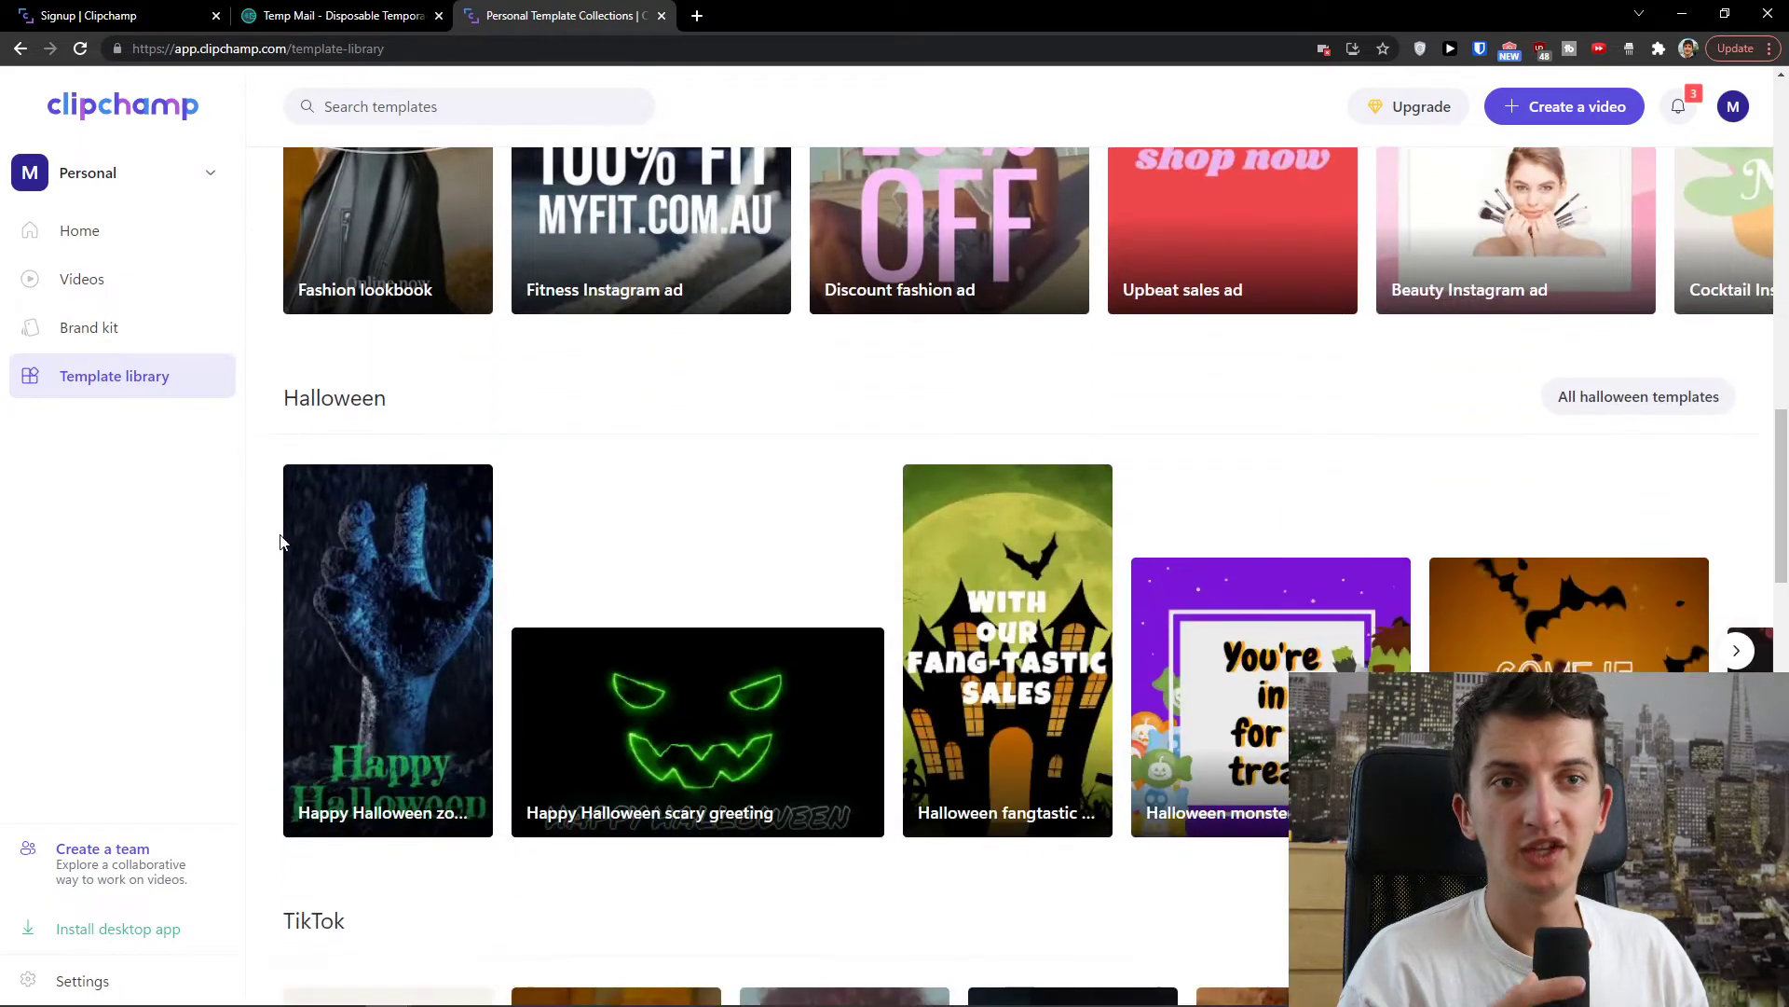
scroll(275, 541, "down", 3)
scroll(267, 538, "up", 20)
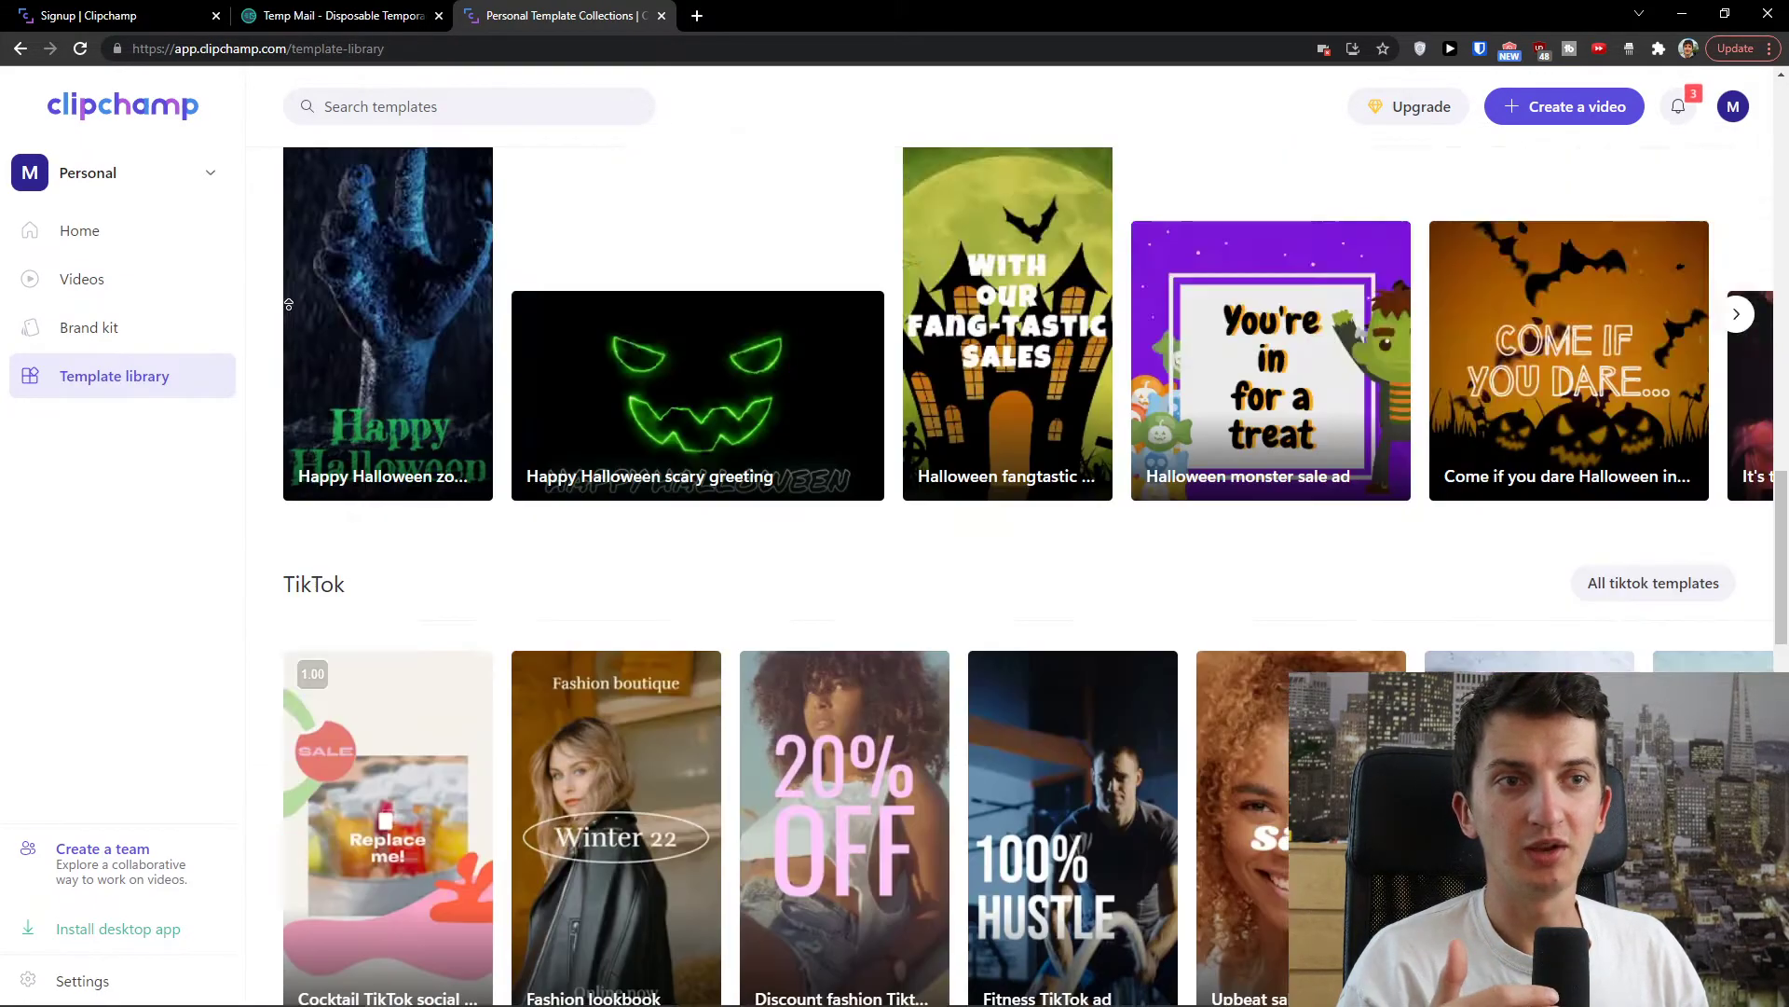
scroll(262, 466, "down", 1)
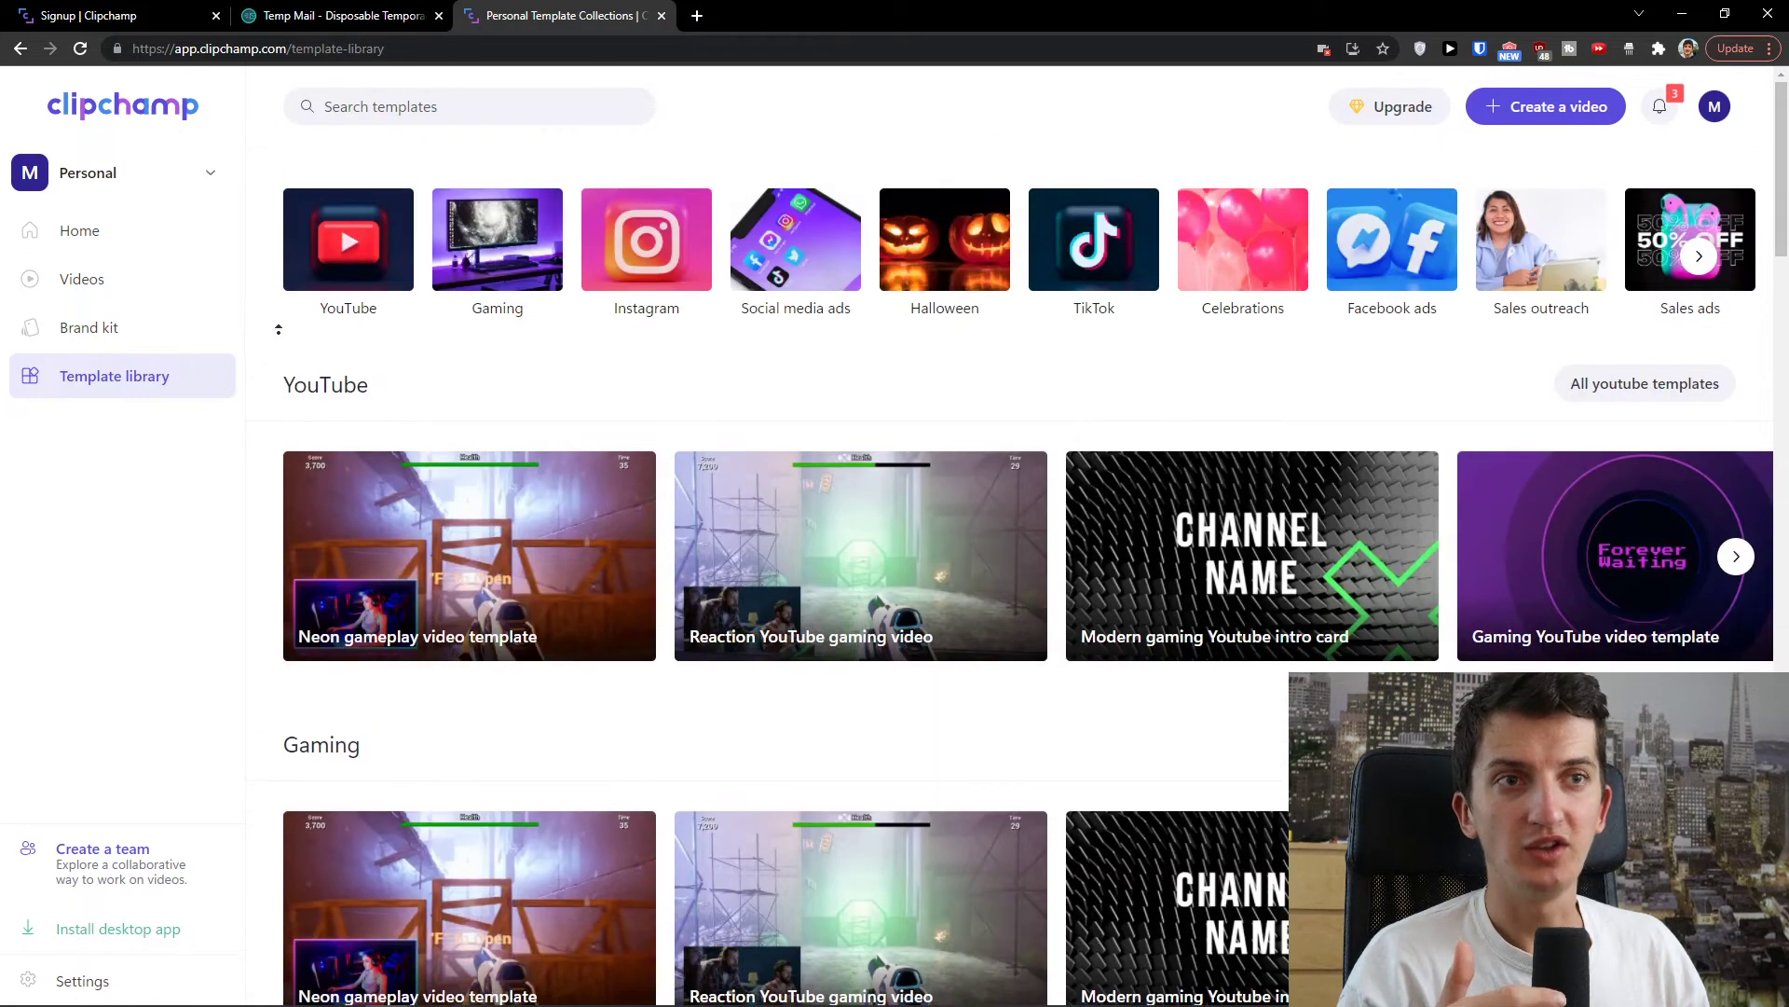
left_click(163, 235)
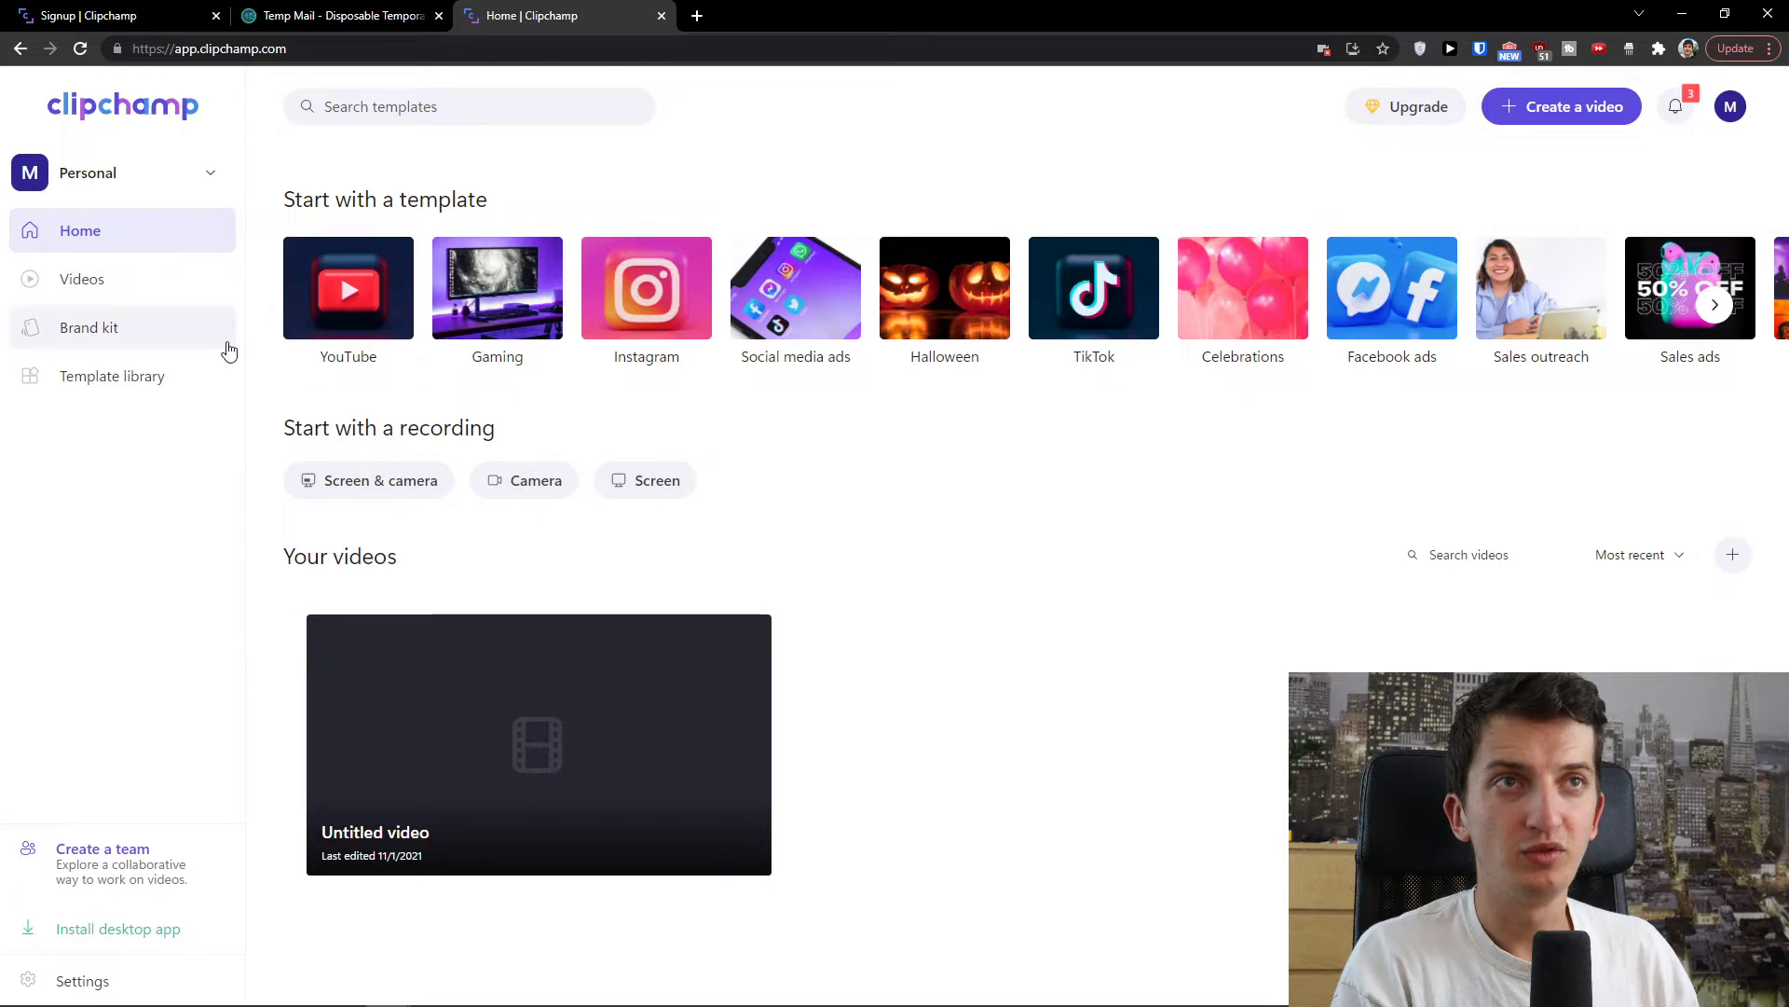
Open the YouTube templates, preview Neon gameplay video, and start a project from it.
left_click(377, 314)
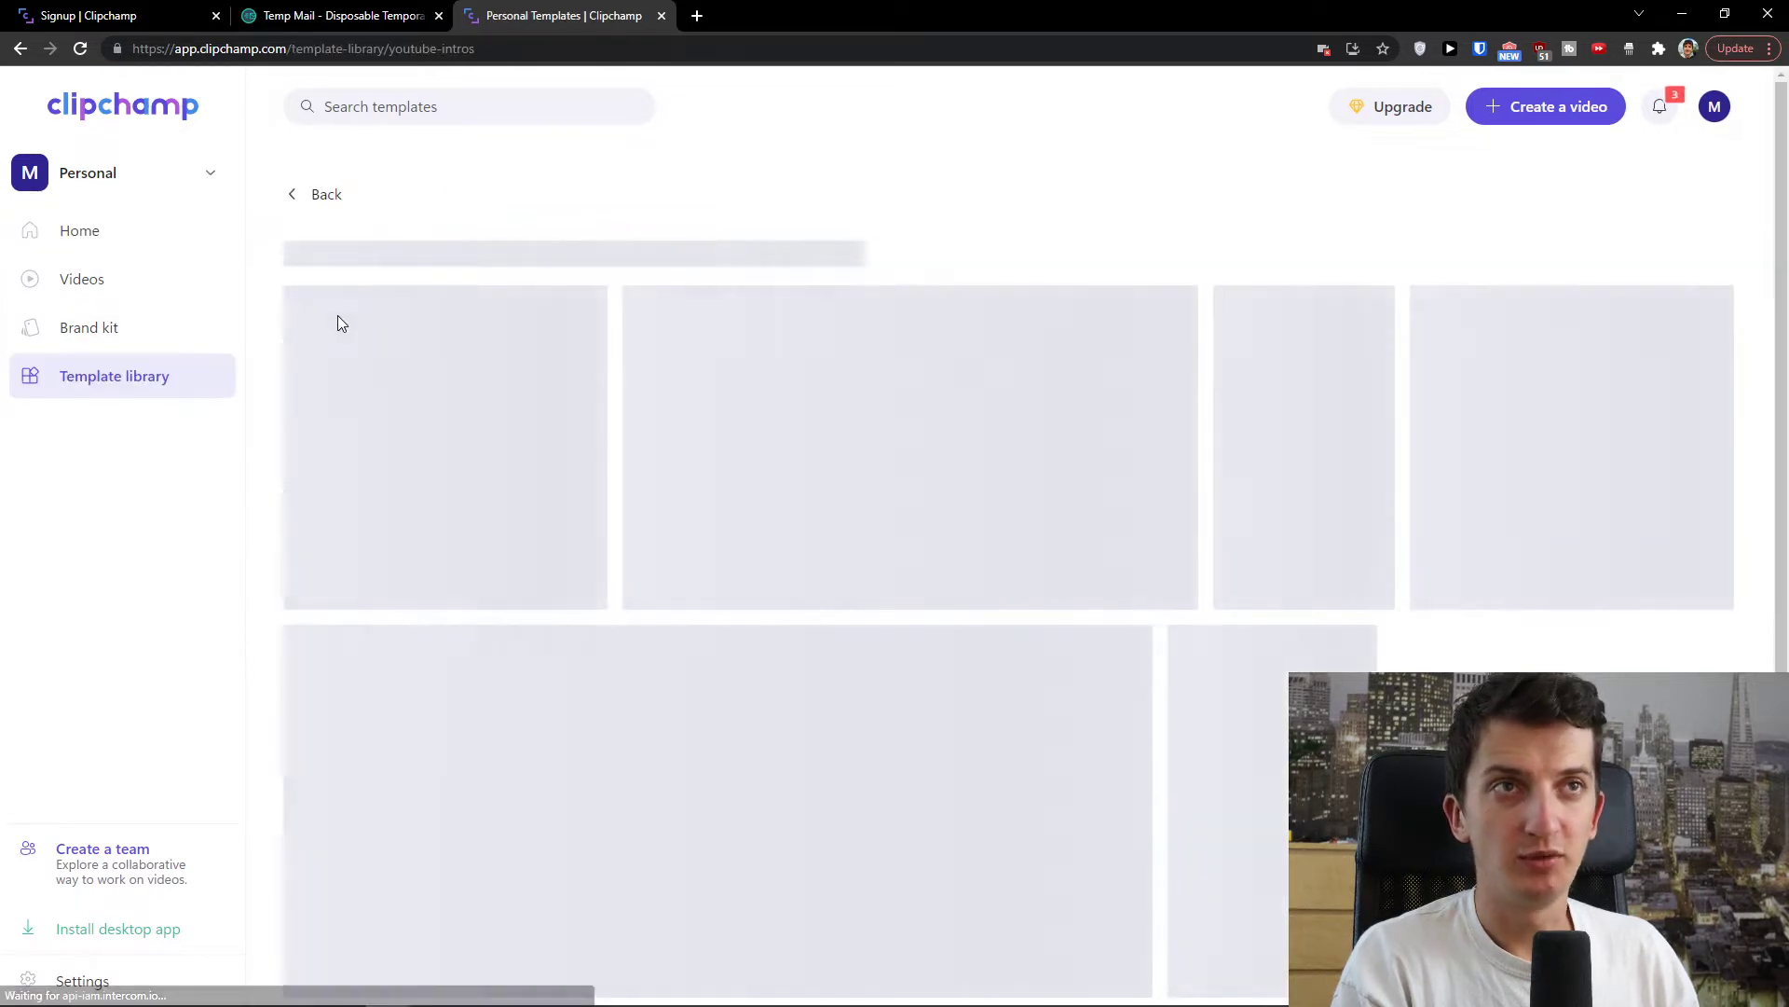
scroll(345, 323, "down", 3)
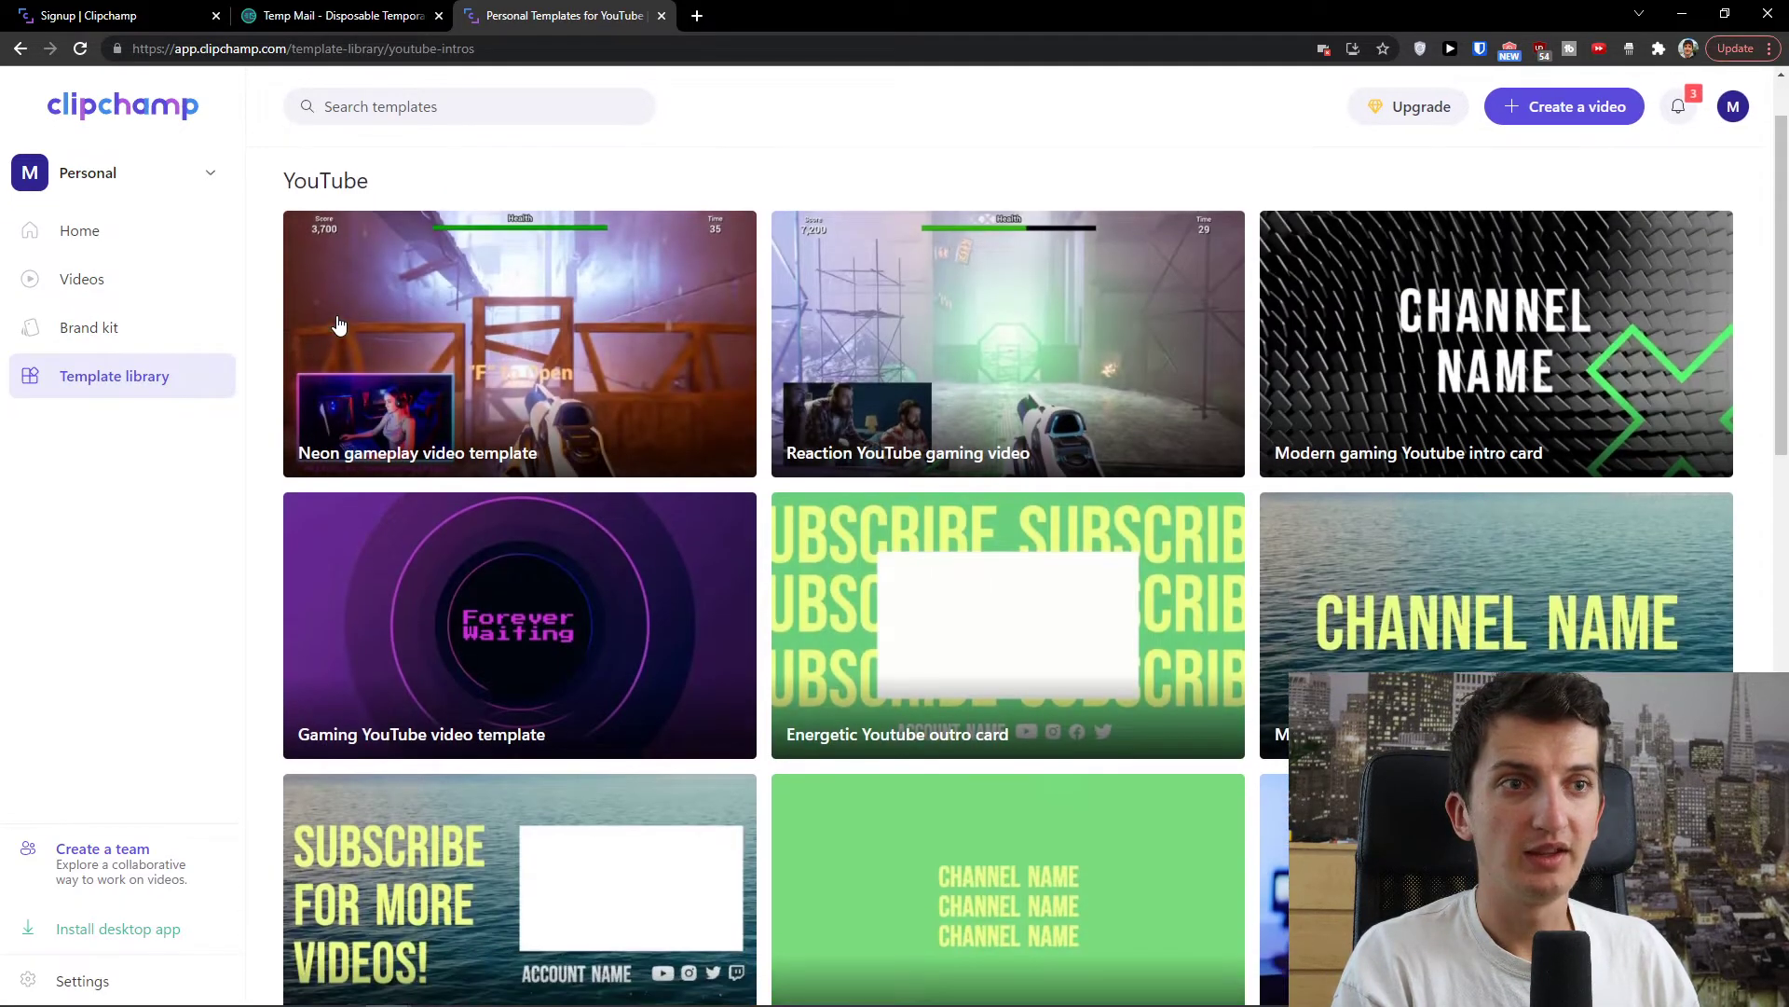
scroll(368, 322, "up", 1)
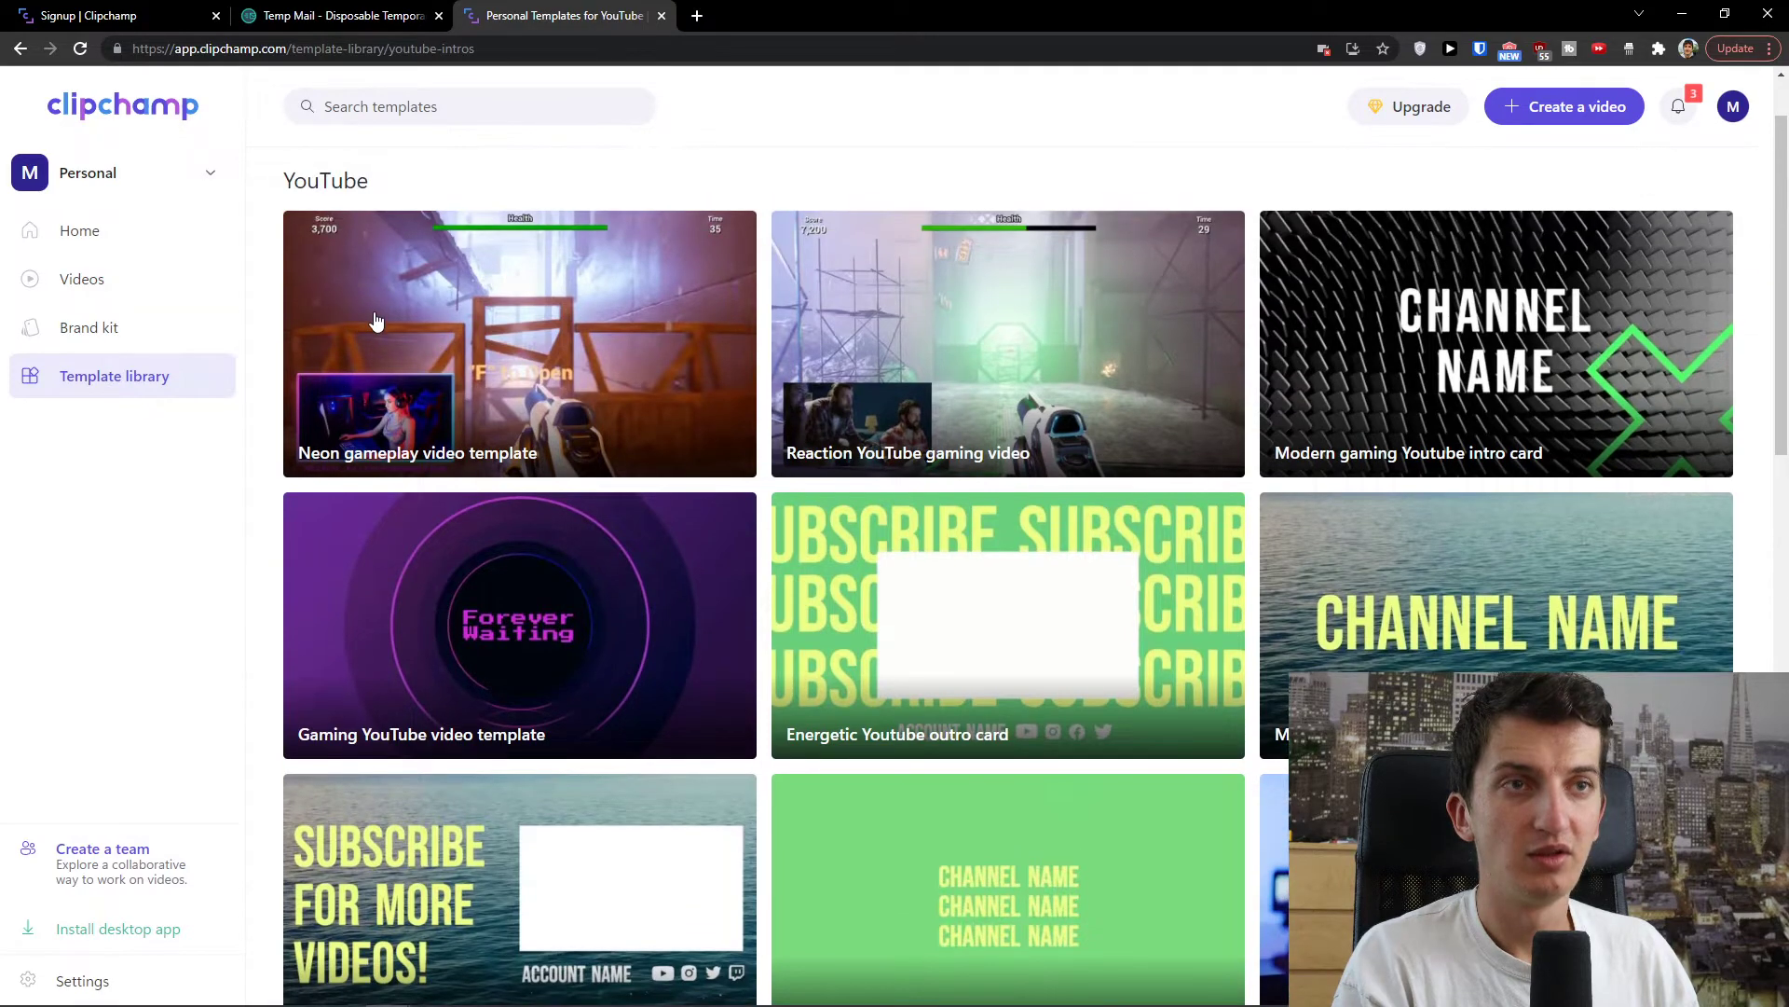
left_click(377, 321)
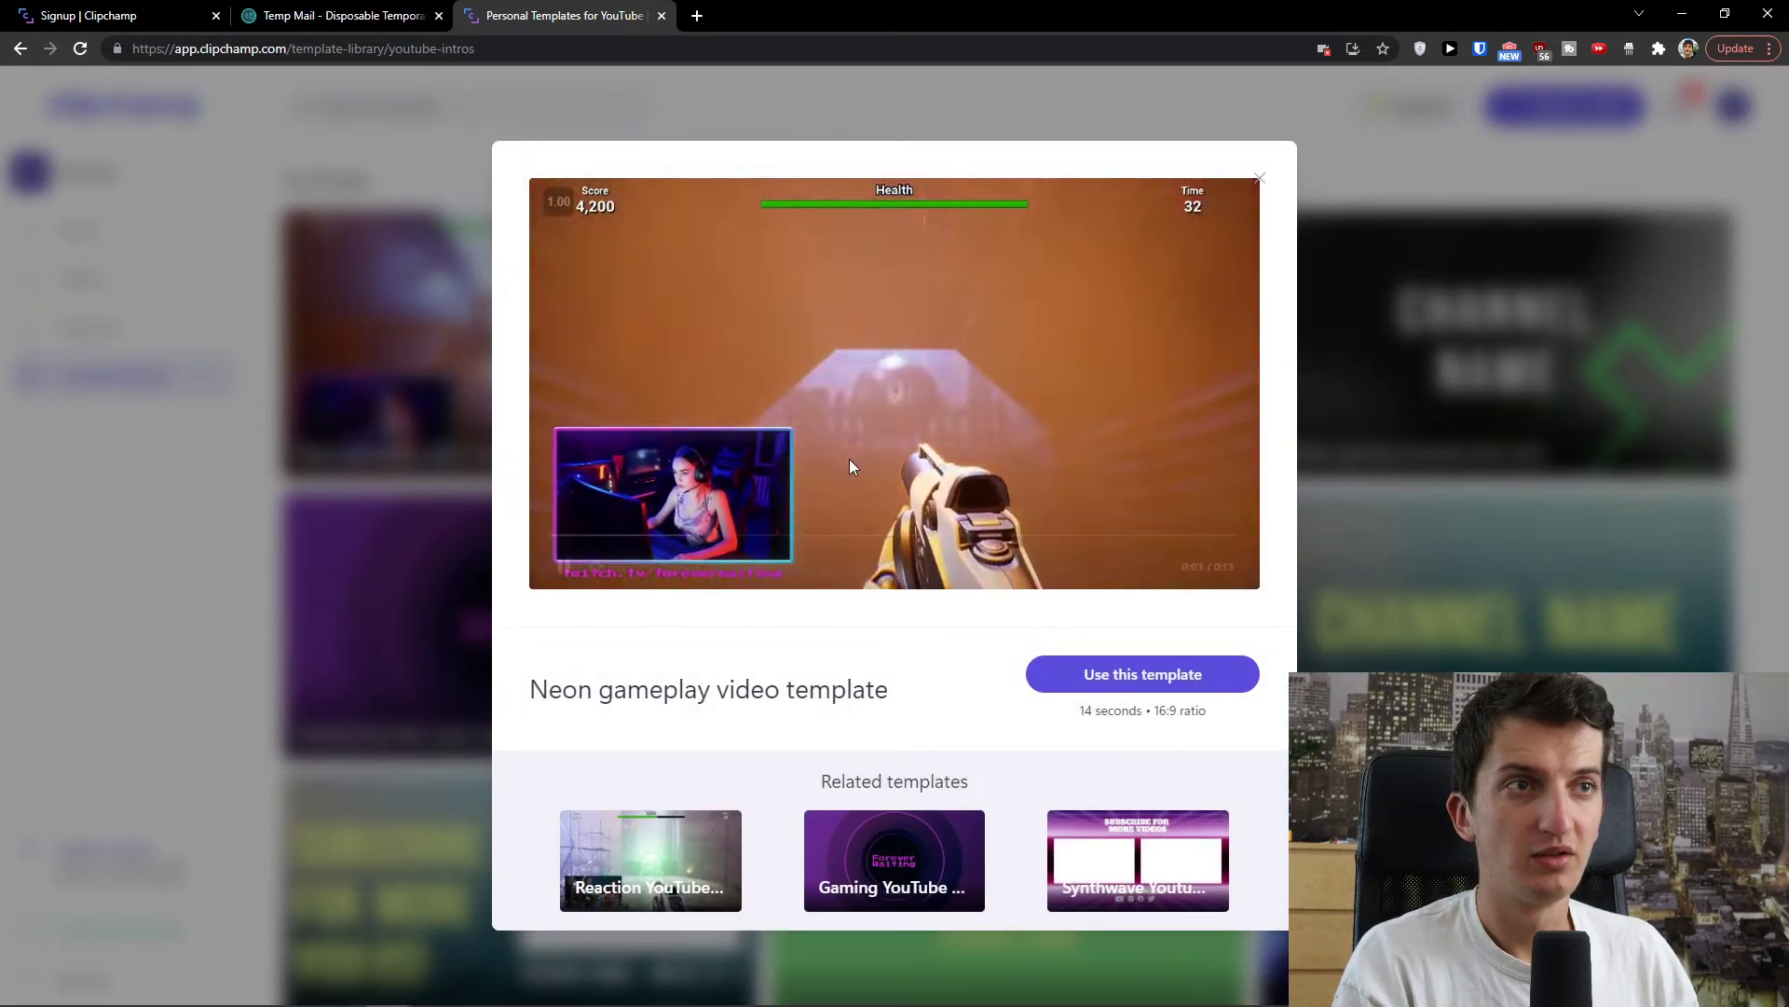
left_click(1142, 673)
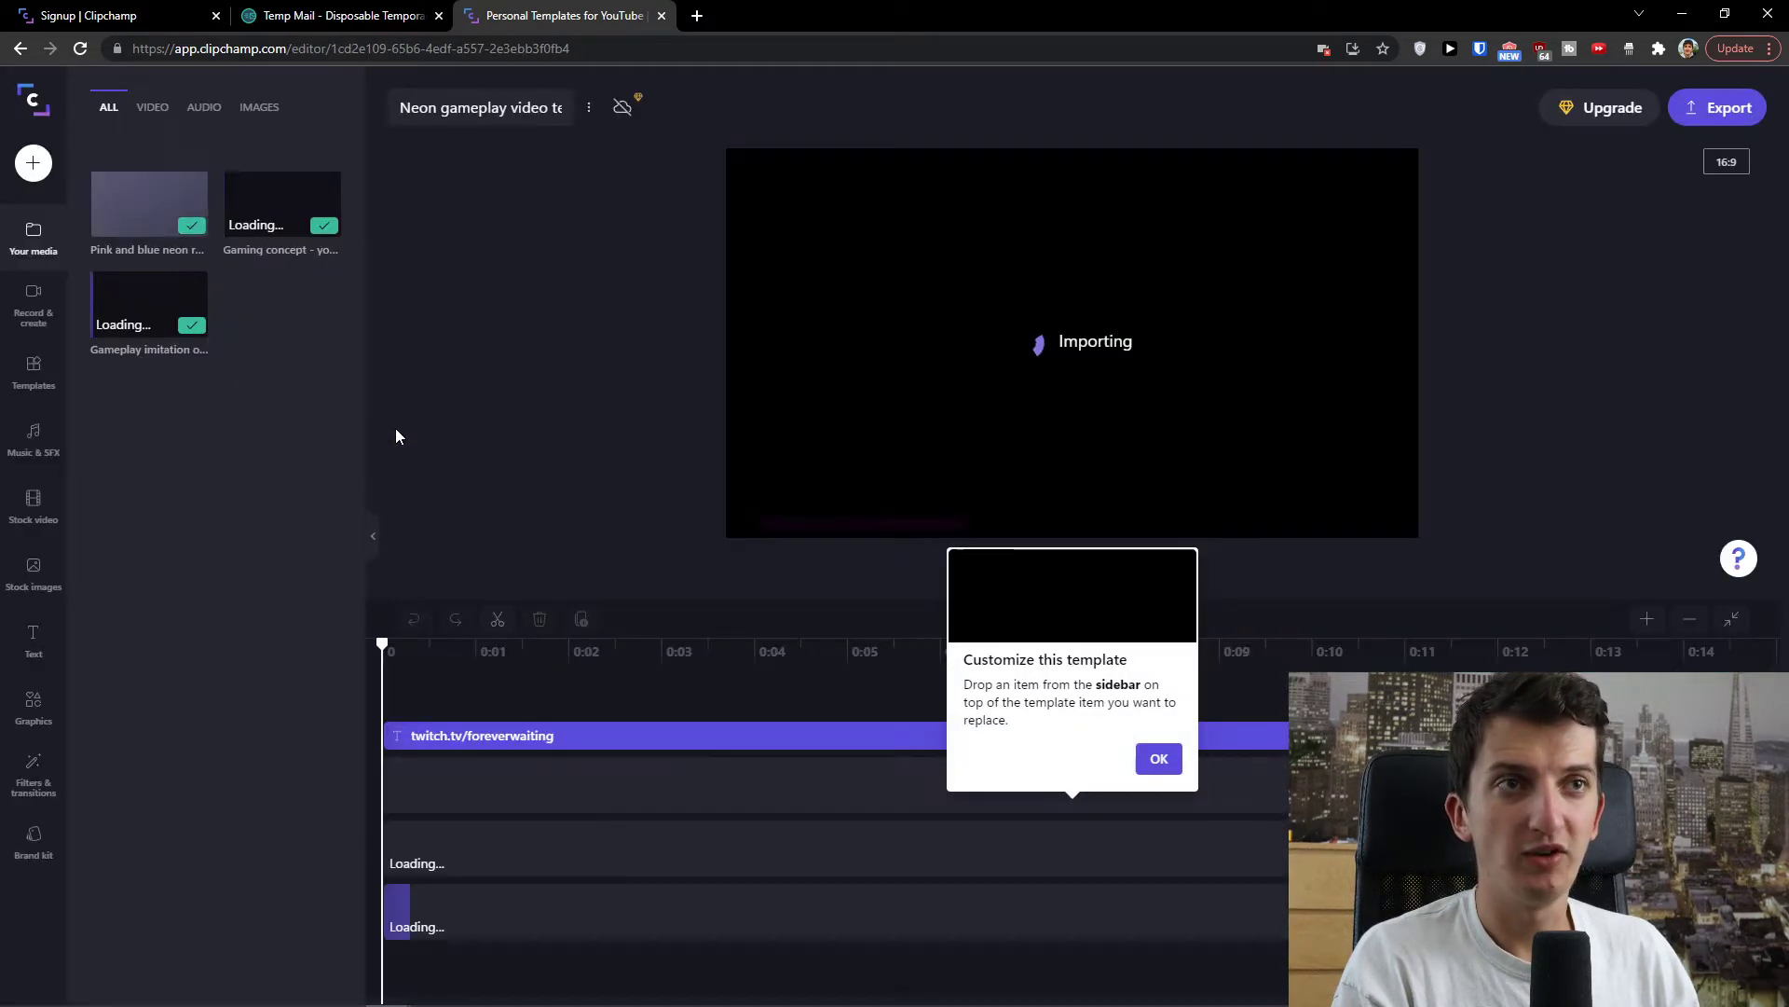
Dismiss the customize tip and select the Gaming concept webcam and gameplay clips on the timeline.
left_click(1157, 759)
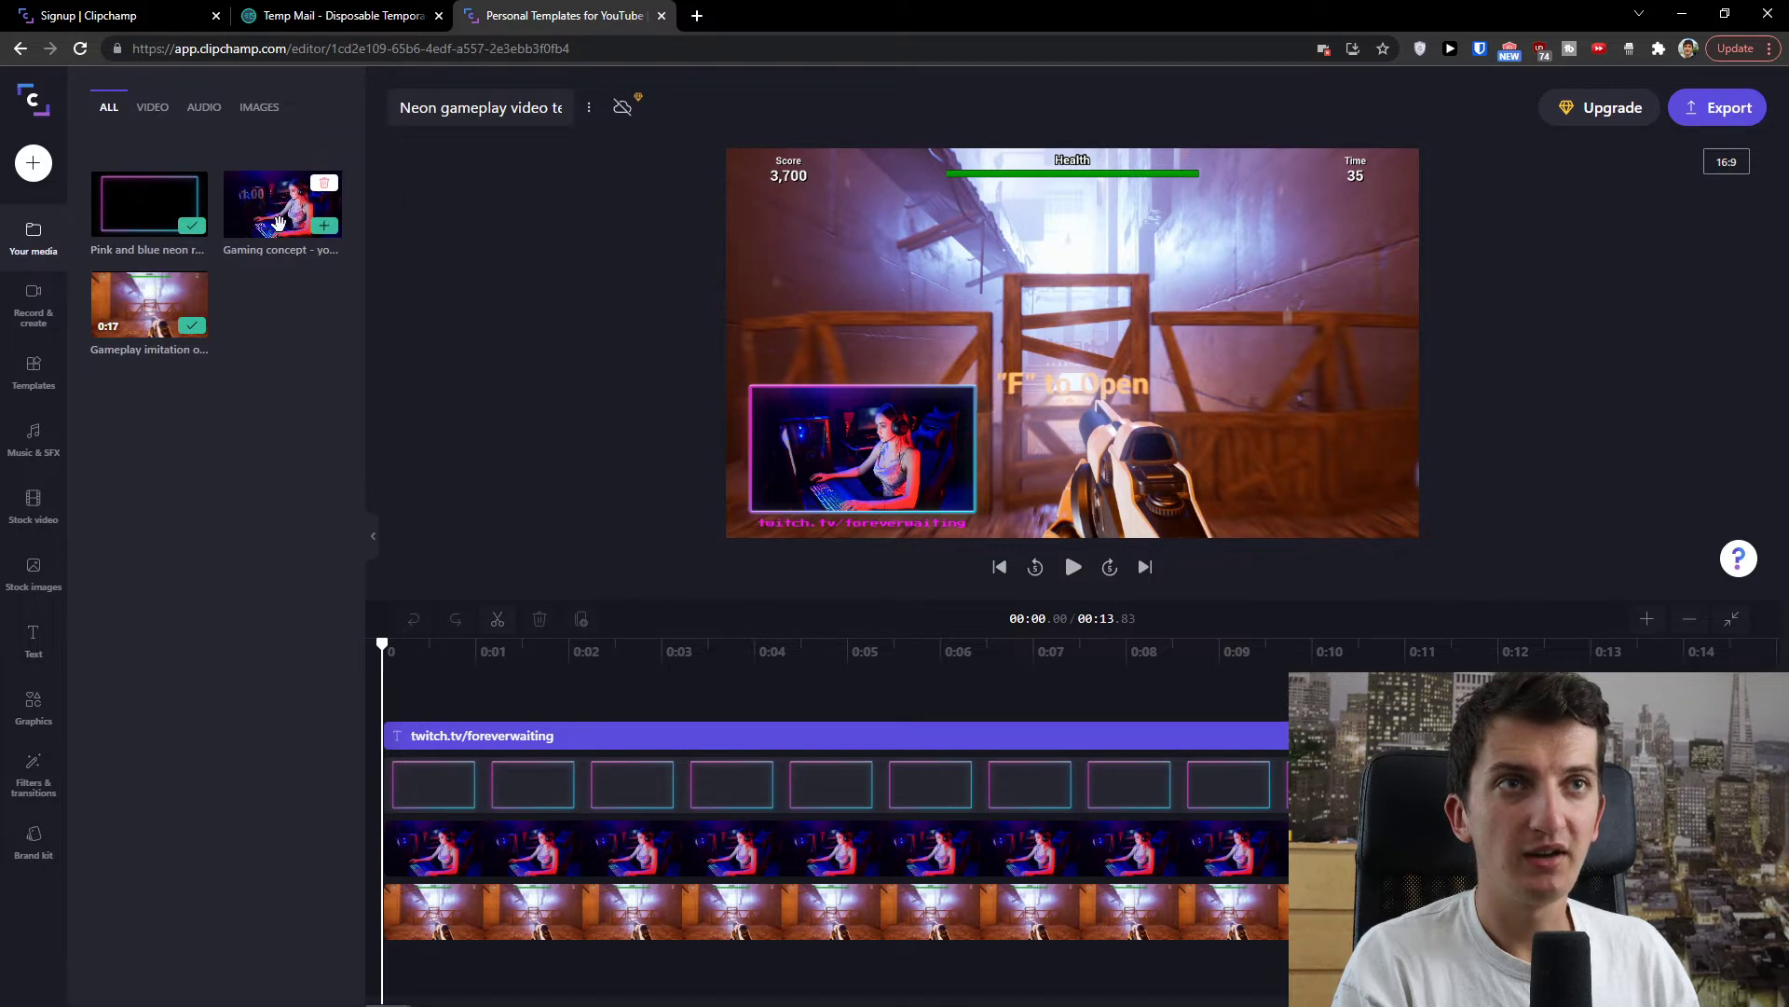
left_click(444, 865)
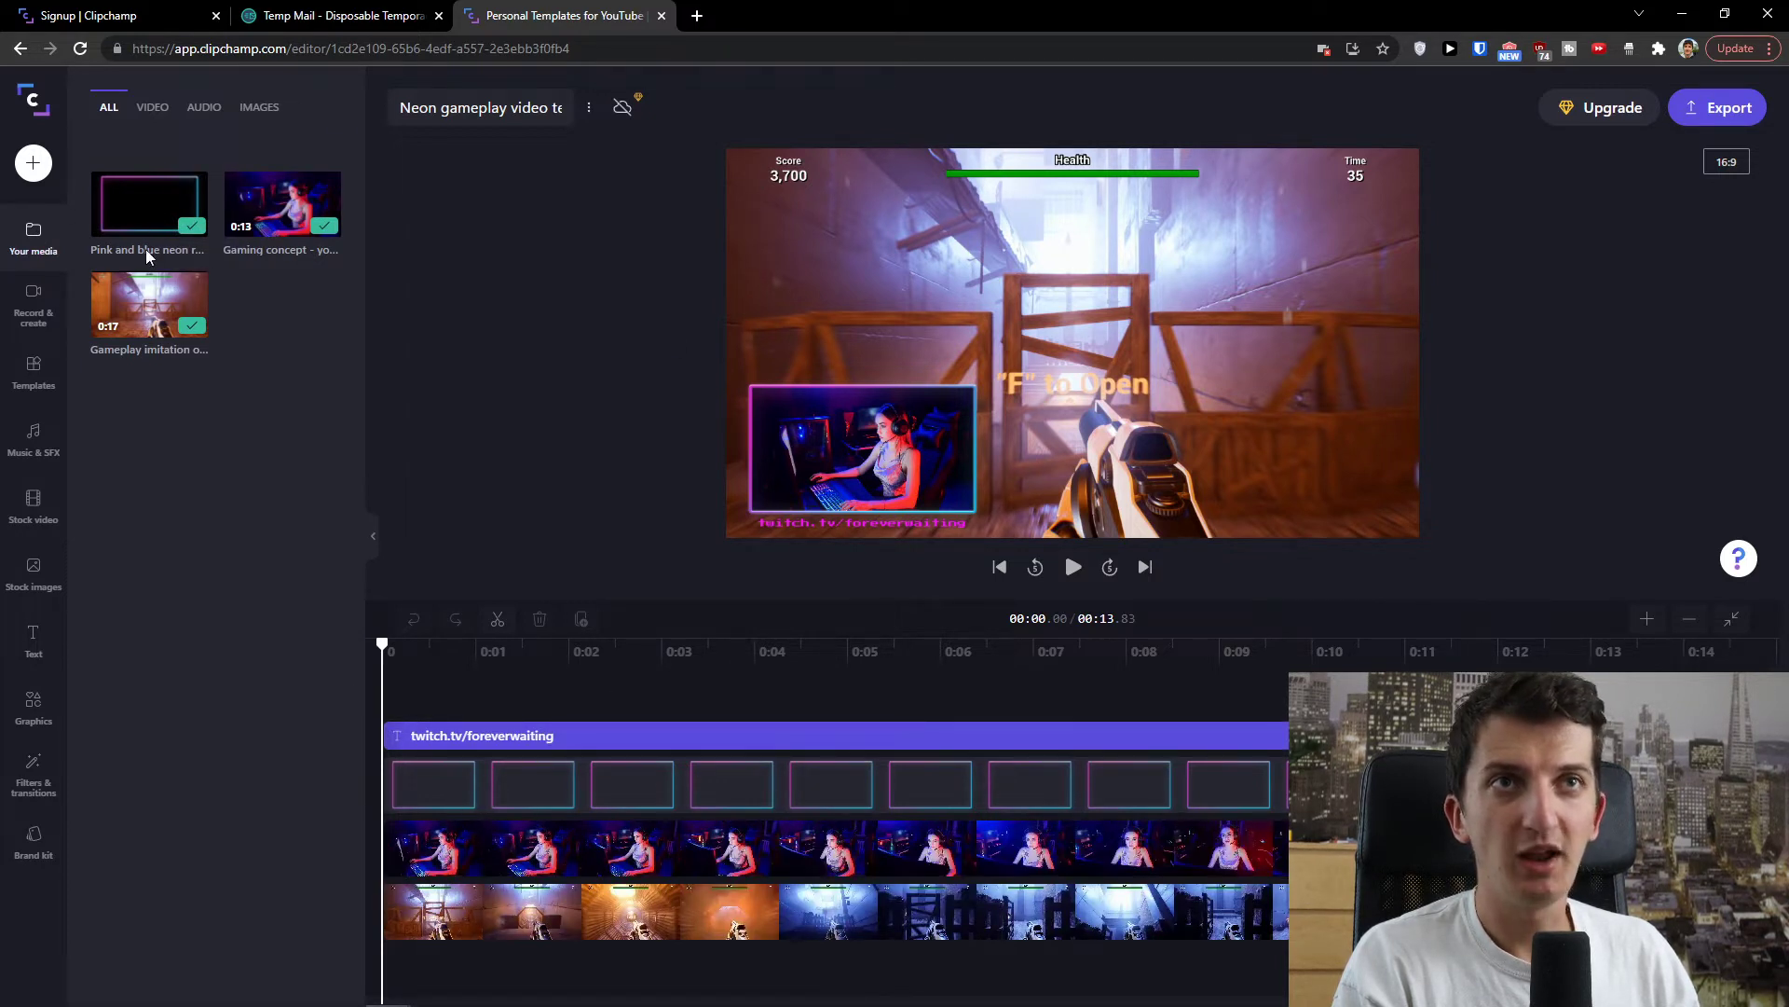
left_click(531, 850)
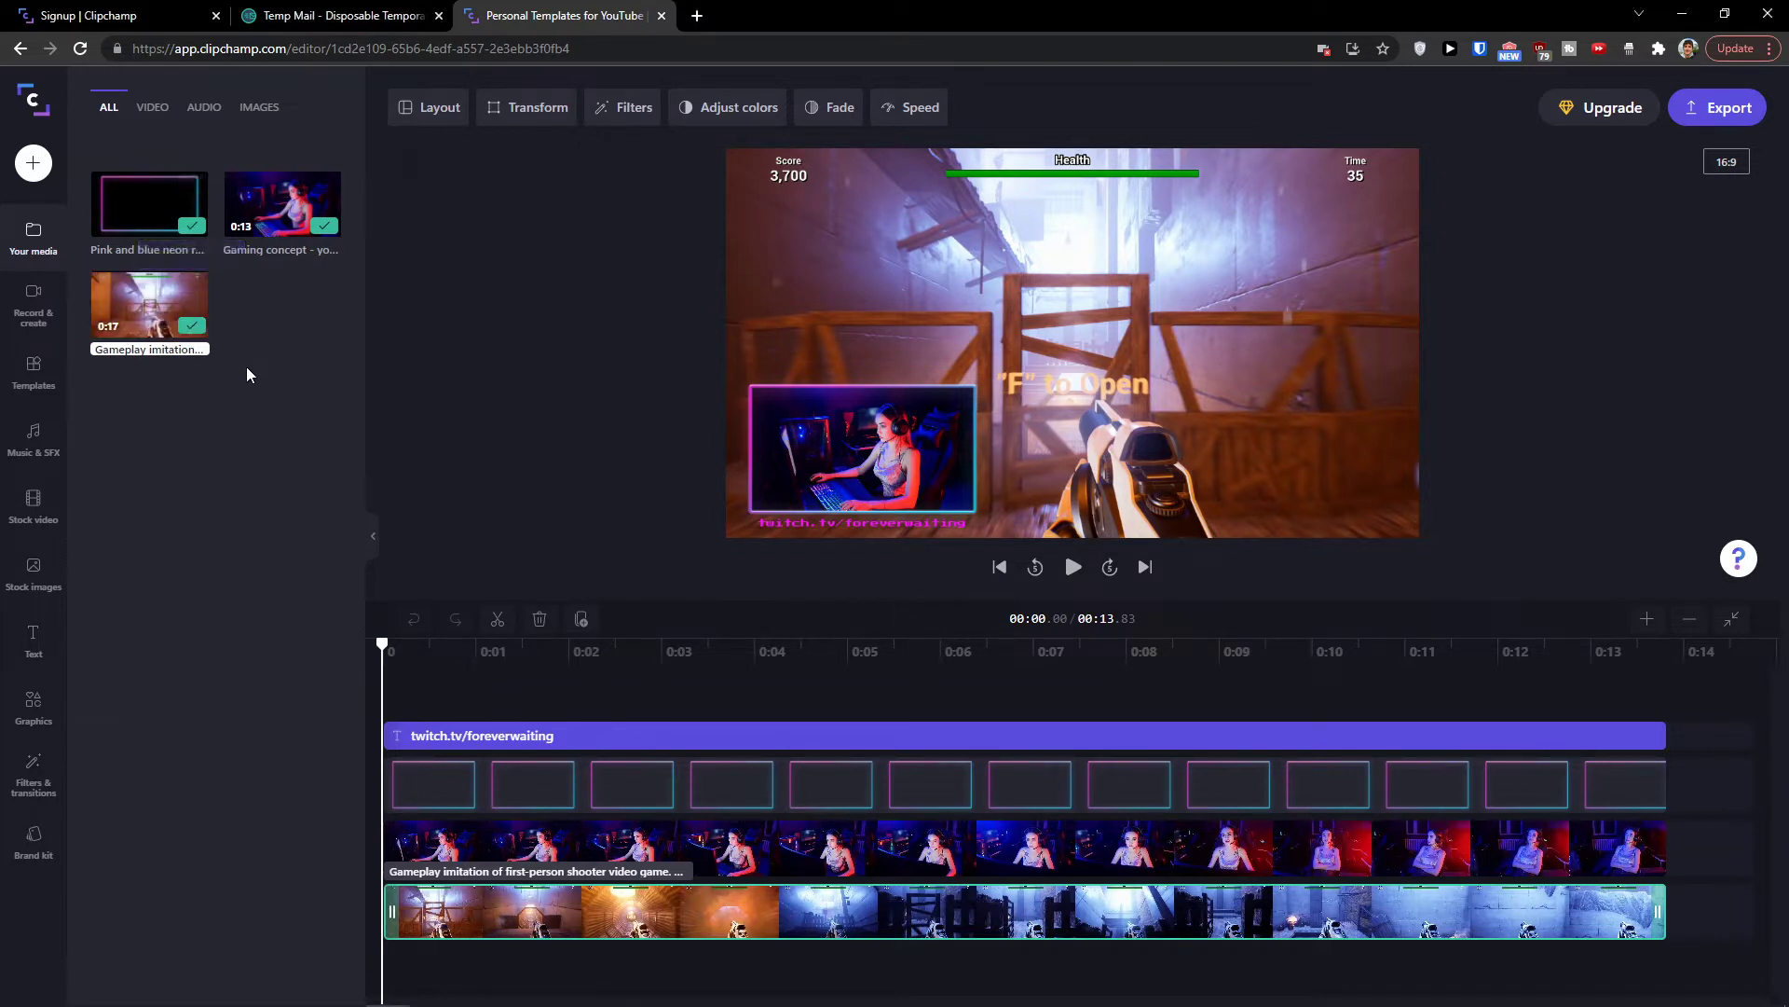
left_click(35, 168)
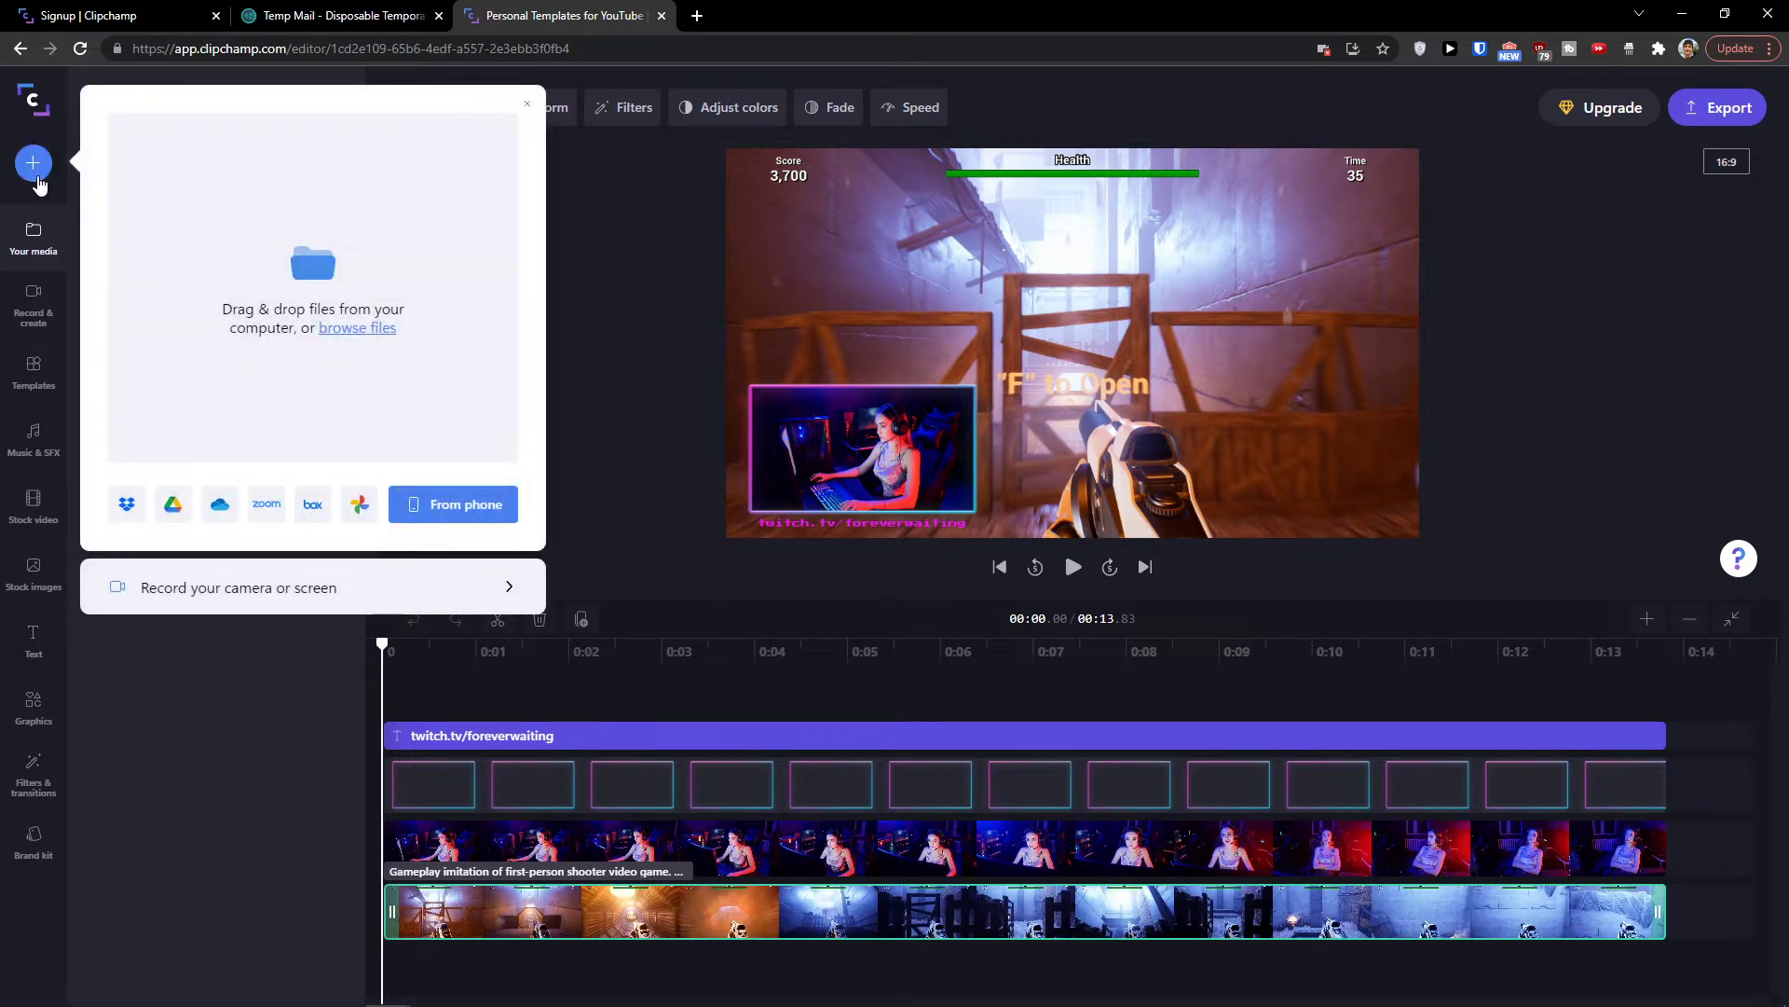
left_click(312, 268)
left_click_drag(421, 14, 0, 201)
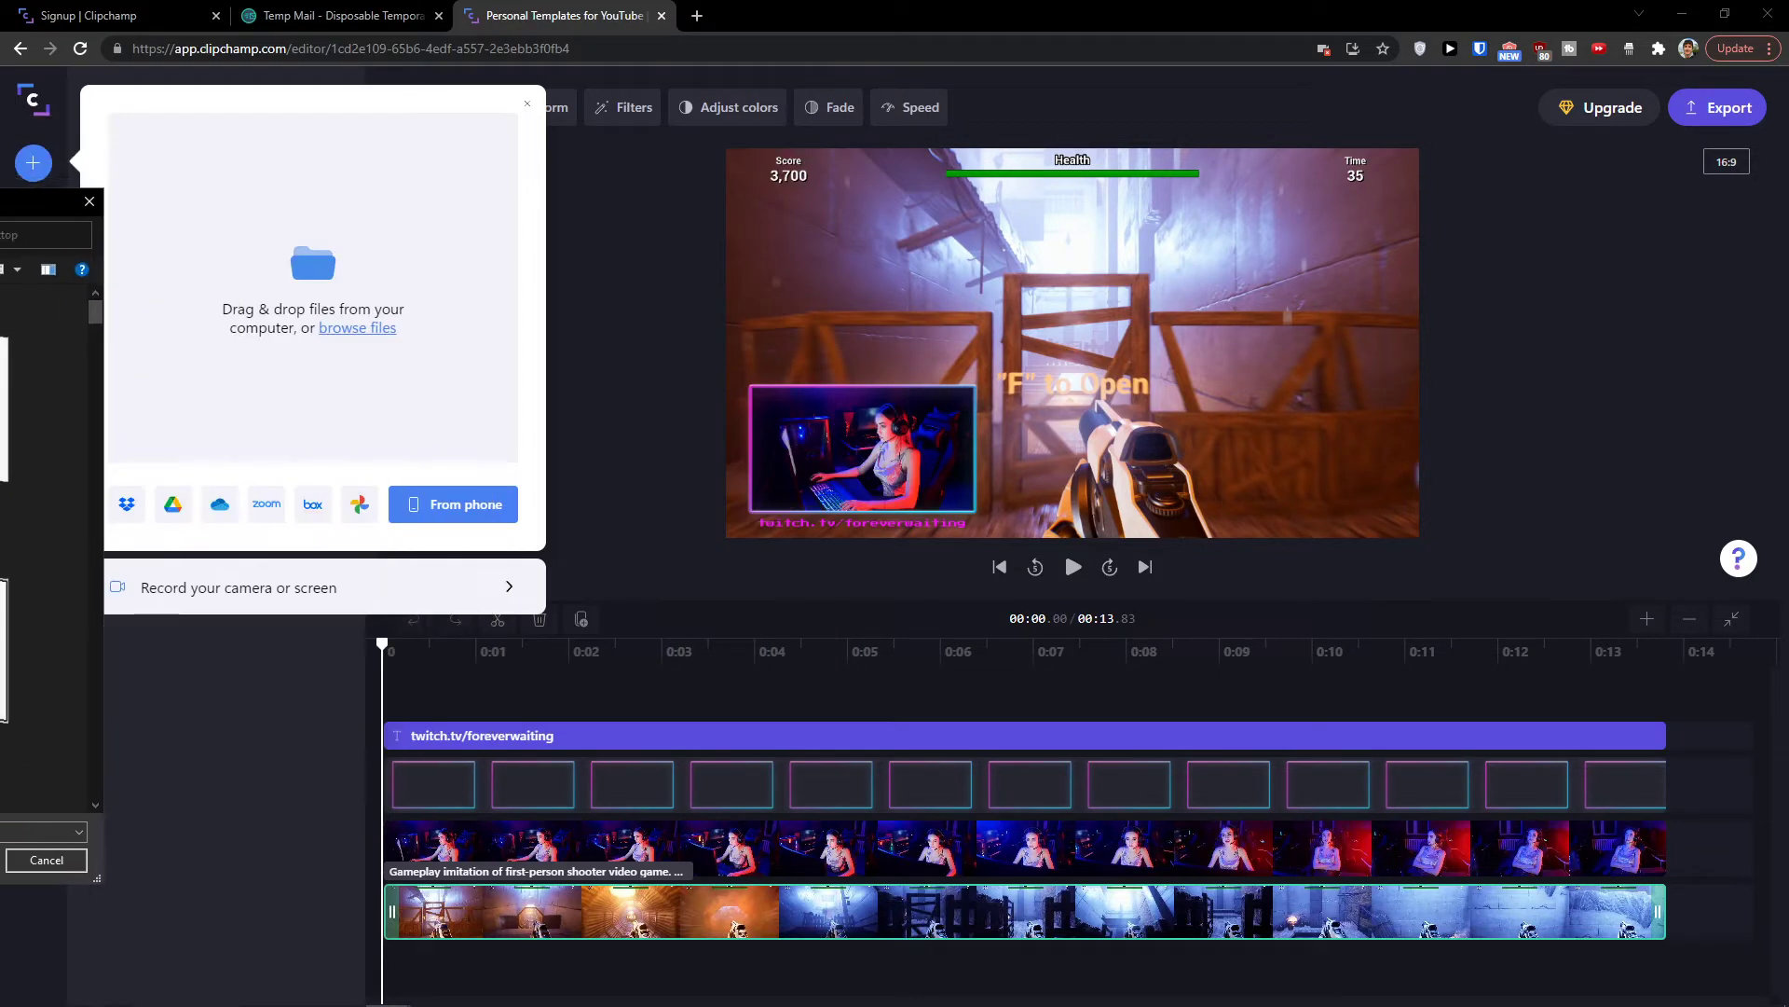
key("Escape")
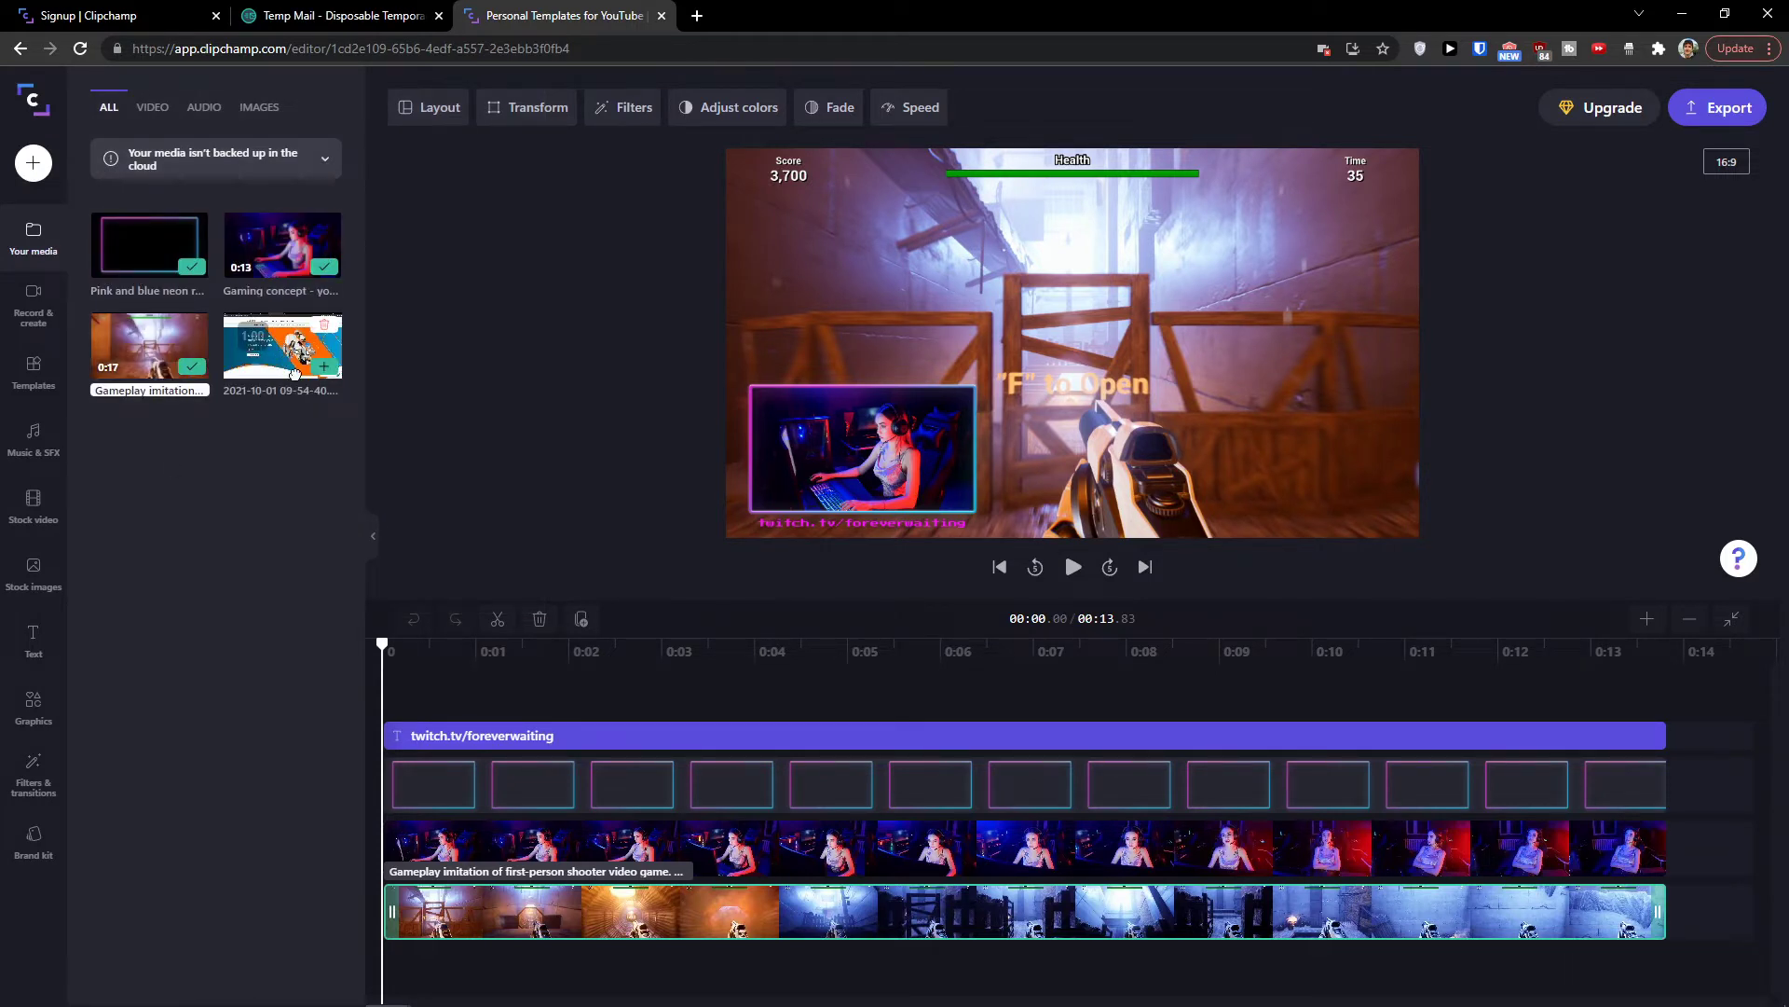
left_click_drag(294, 374, 656, 745)
Shift the website recording to start around 0:01.4 and scrub through to preview it.
left_click(596, 651)
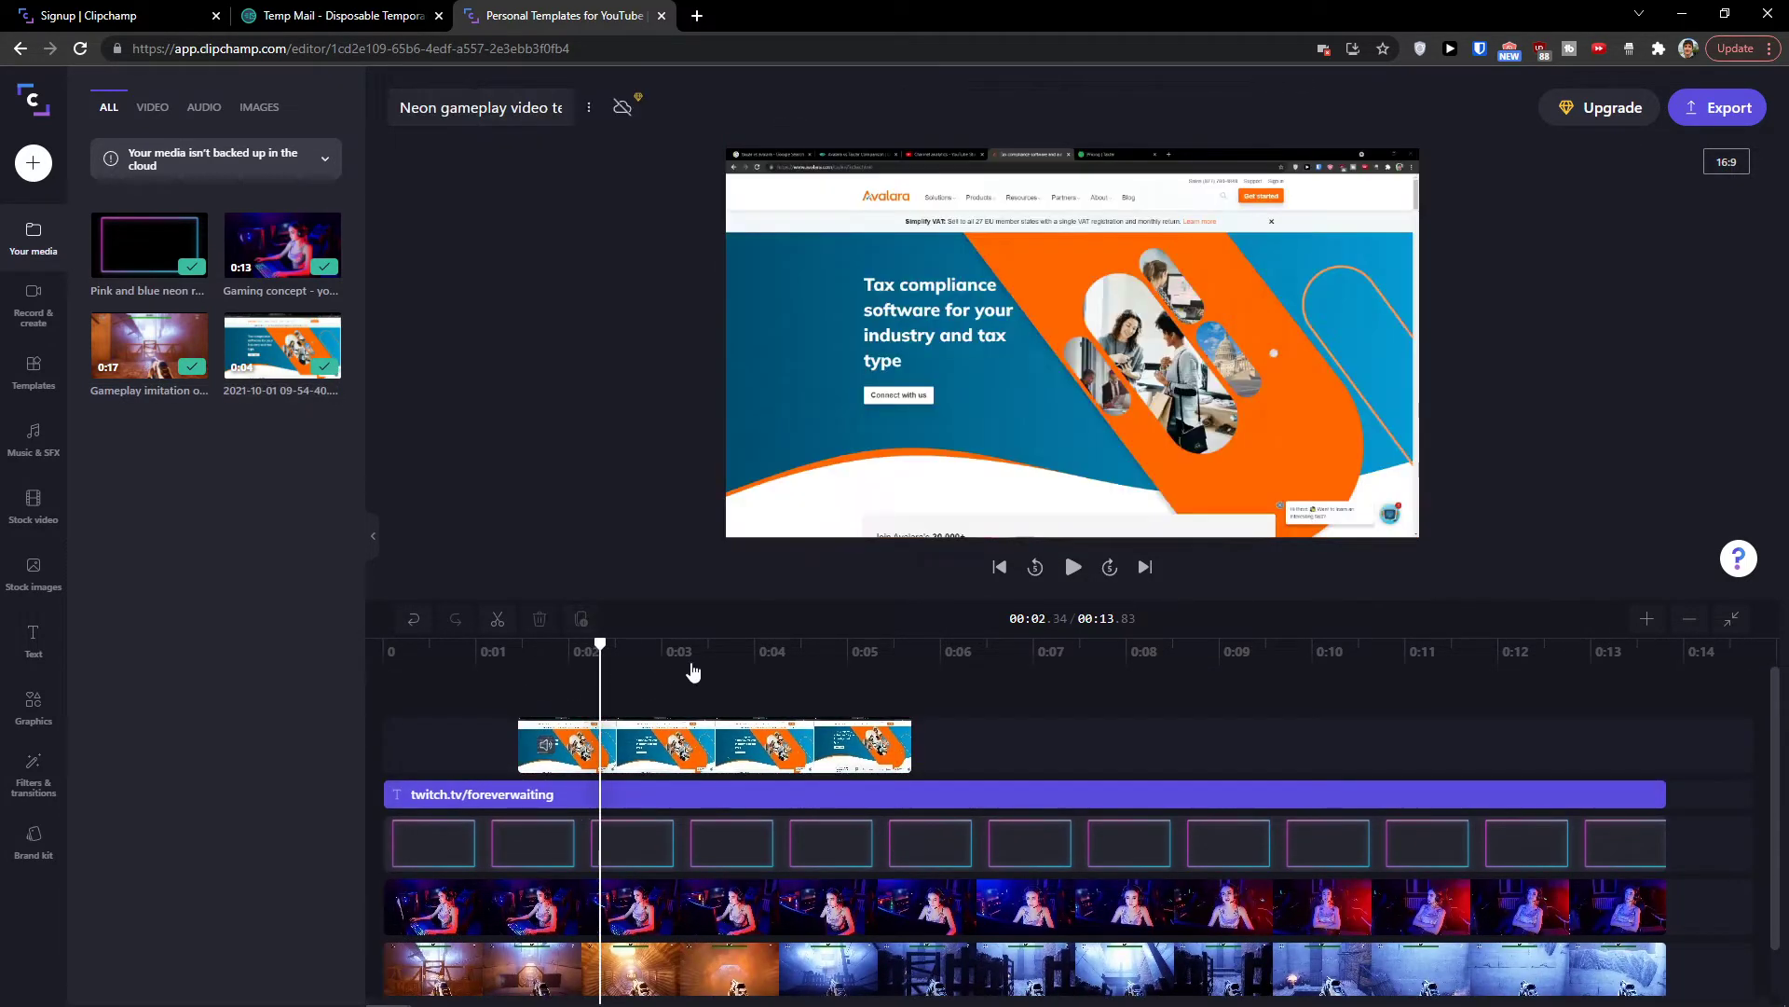
left_click(693, 671)
left_click(799, 659)
left_click_drag(867, 672, 450, 659)
Move the website recording down onto its own track above the webcam clip.
scroll(524, 708, "down", 1)
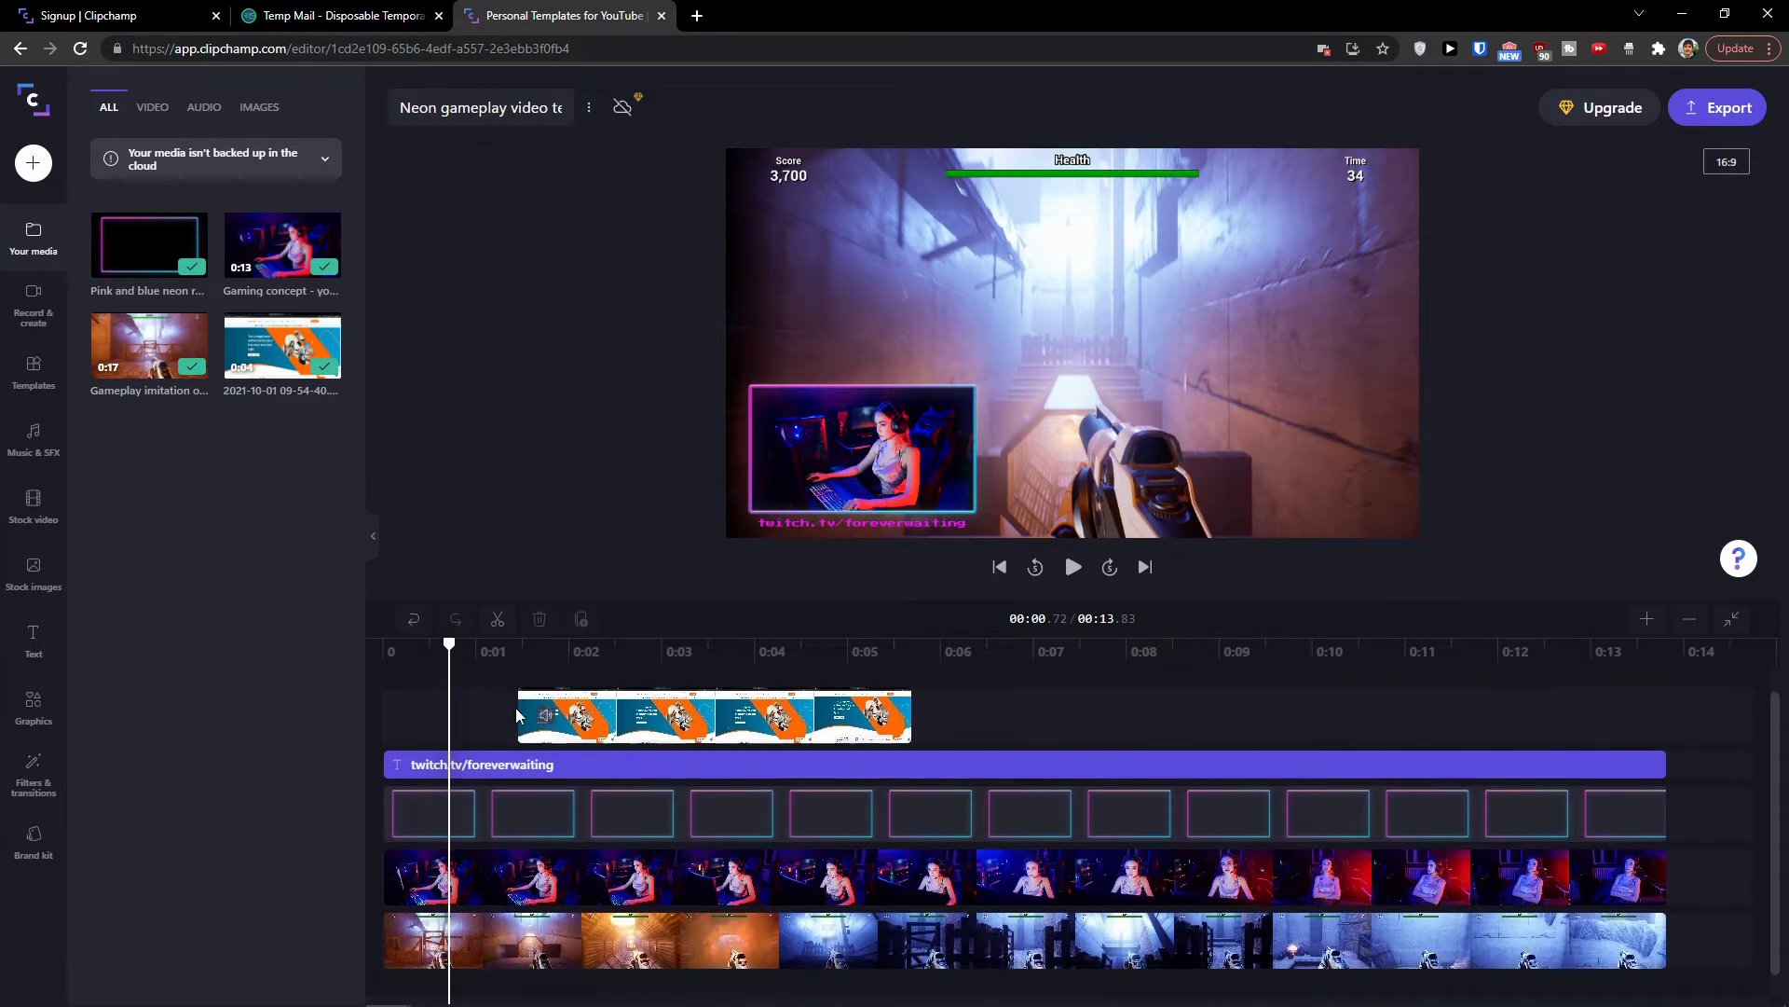
left_click_drag(664, 695, 661, 873)
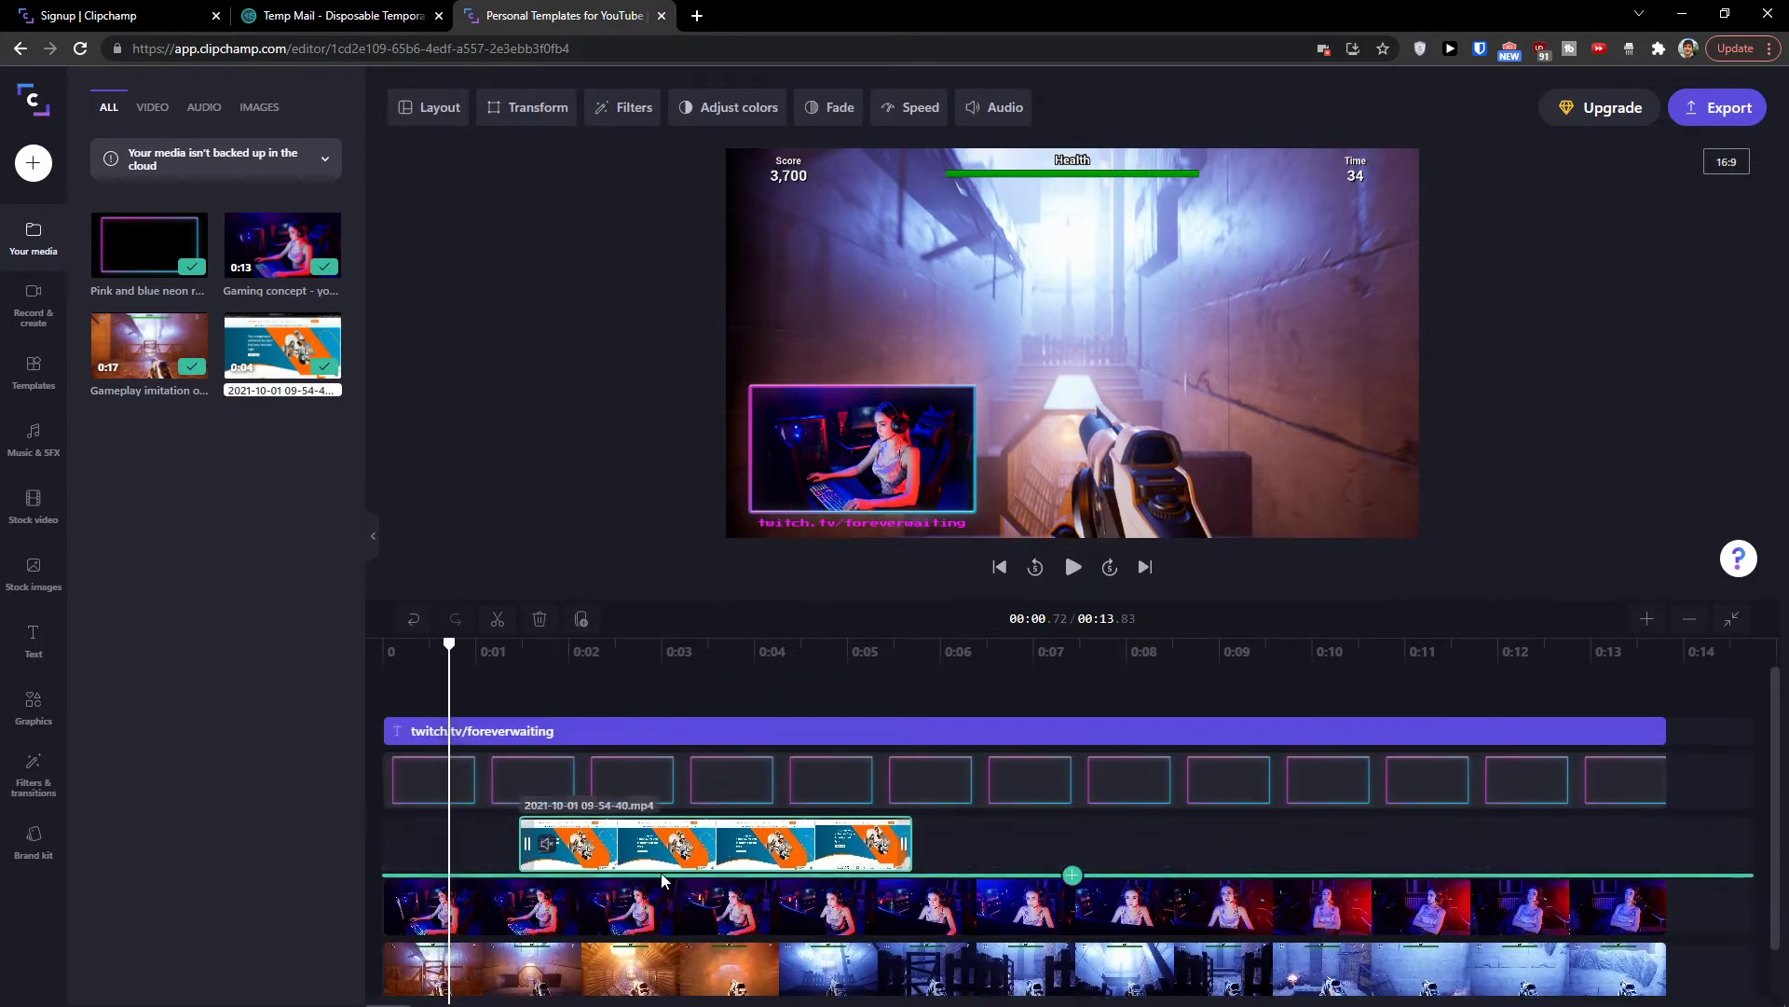
left_click(598, 695)
left_click(679, 667)
left_click(739, 659)
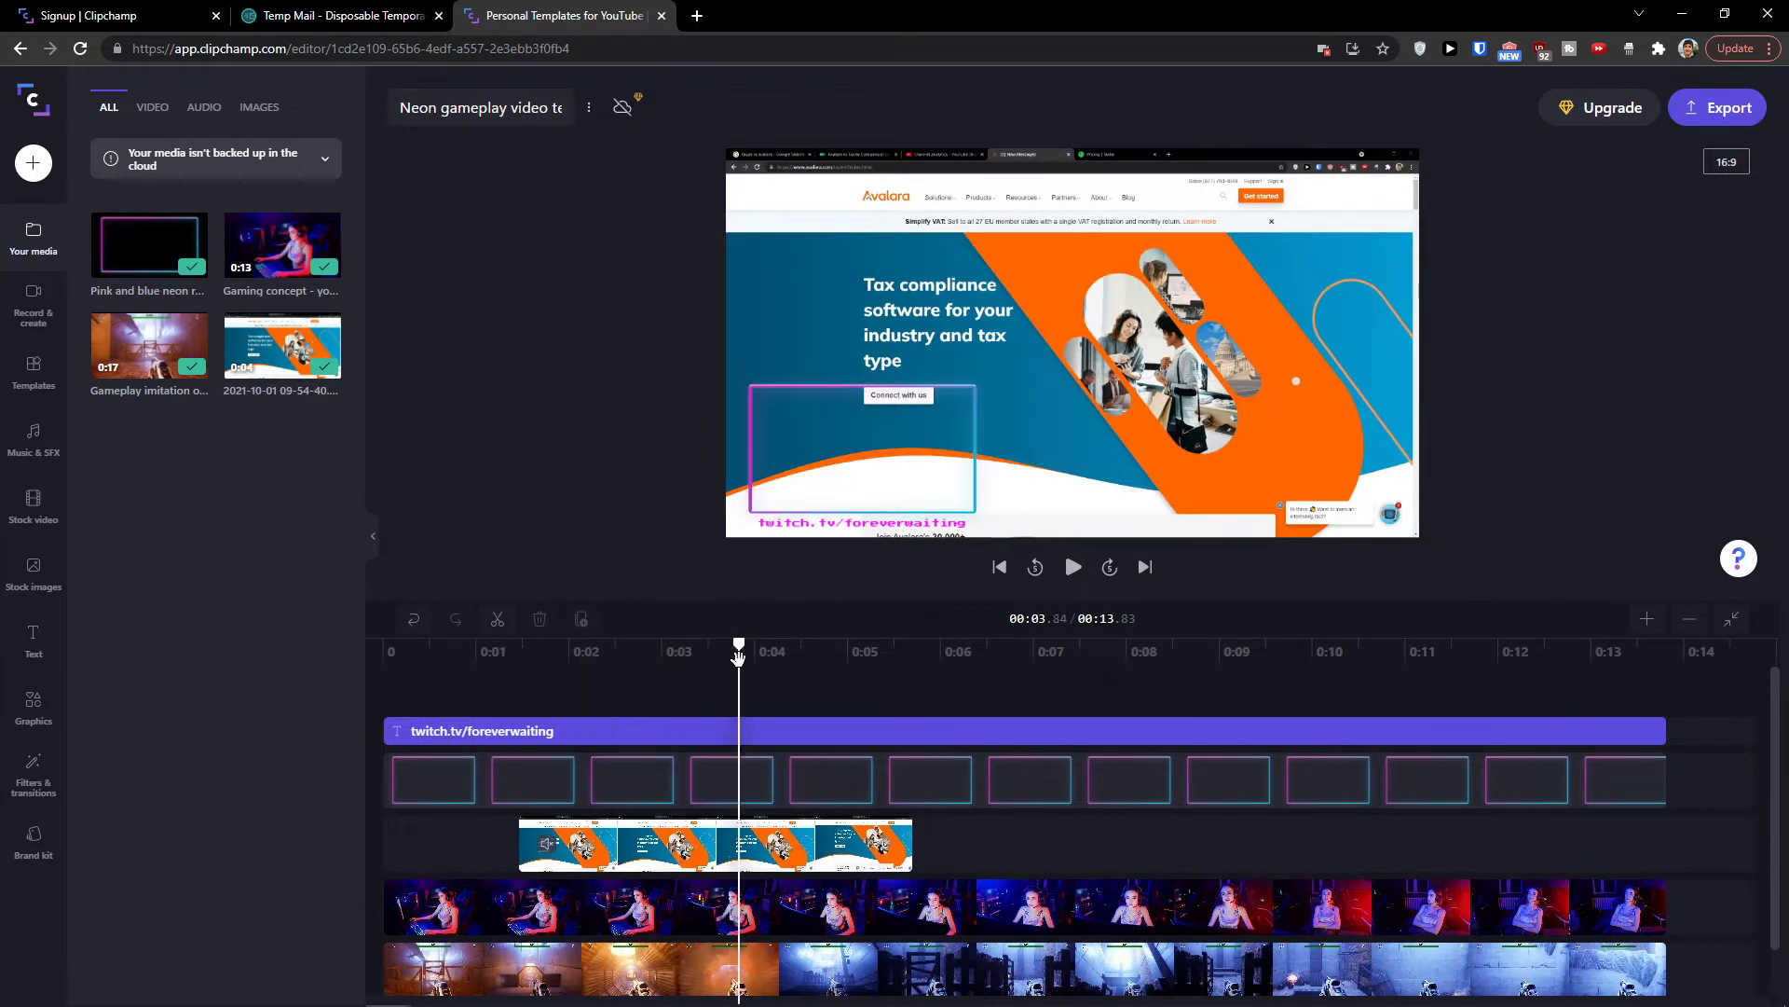
Delete the website recording, then inspect the webcam, text and neon border clips.
left_click(615, 865)
key("Delete")
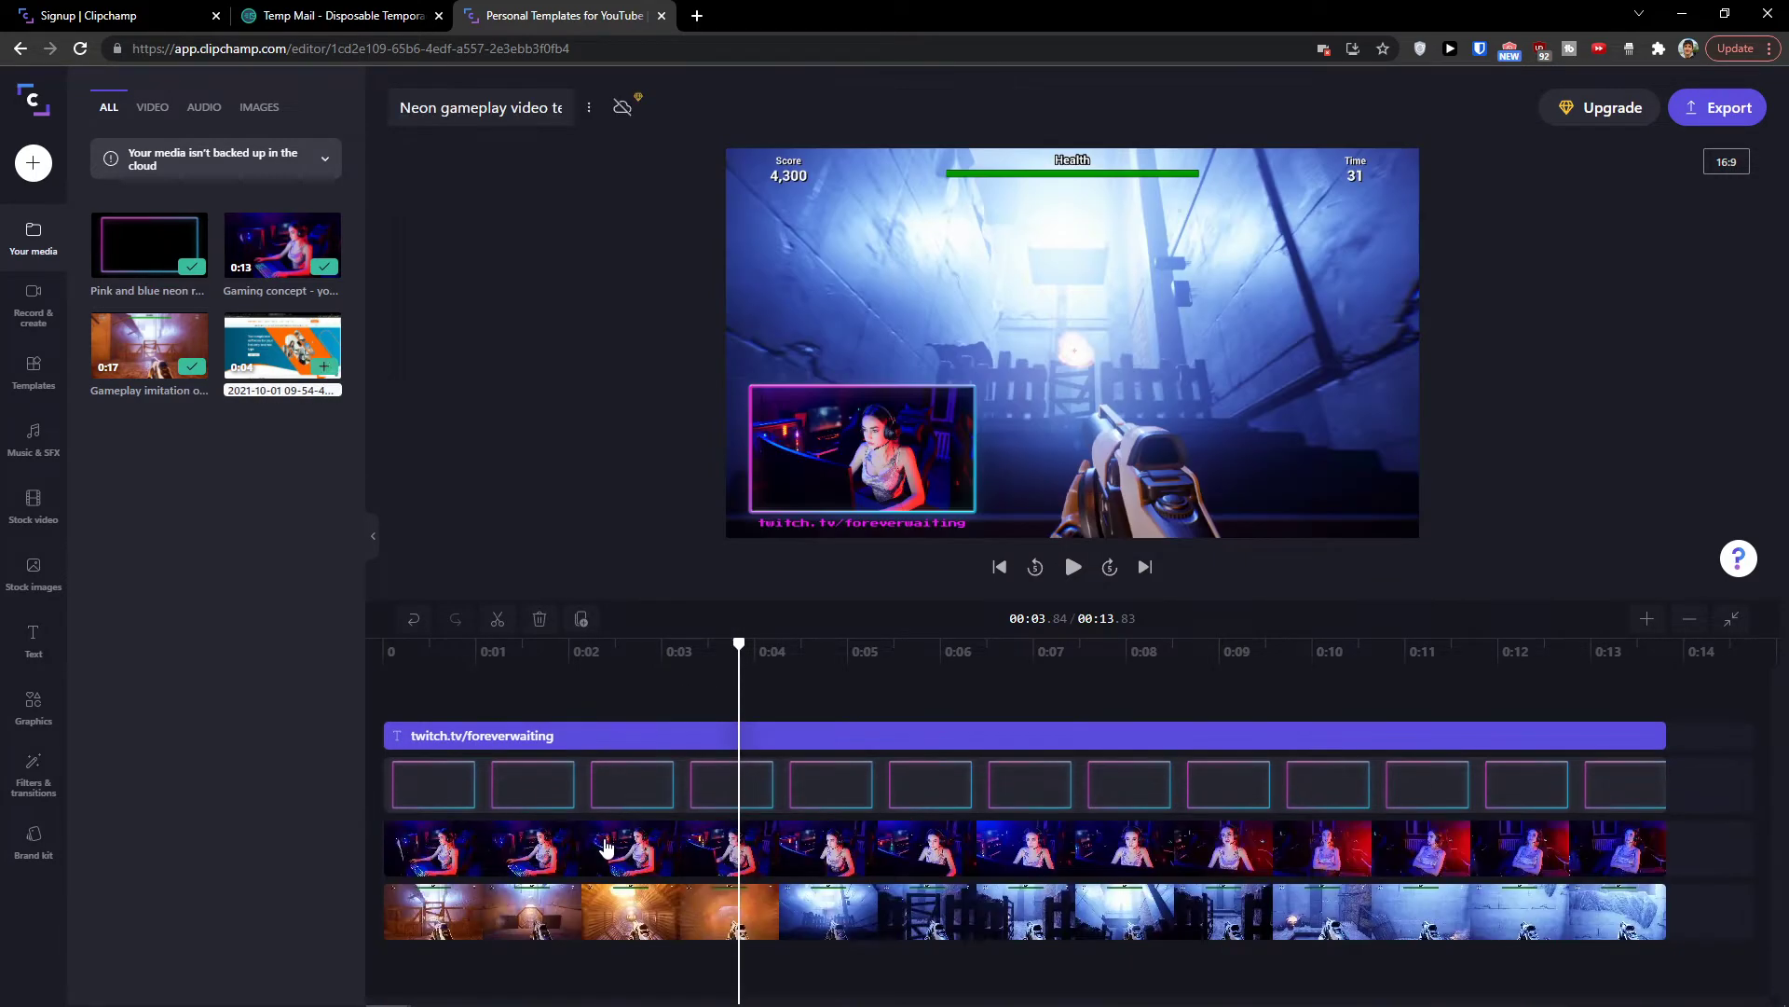
left_click(571, 846)
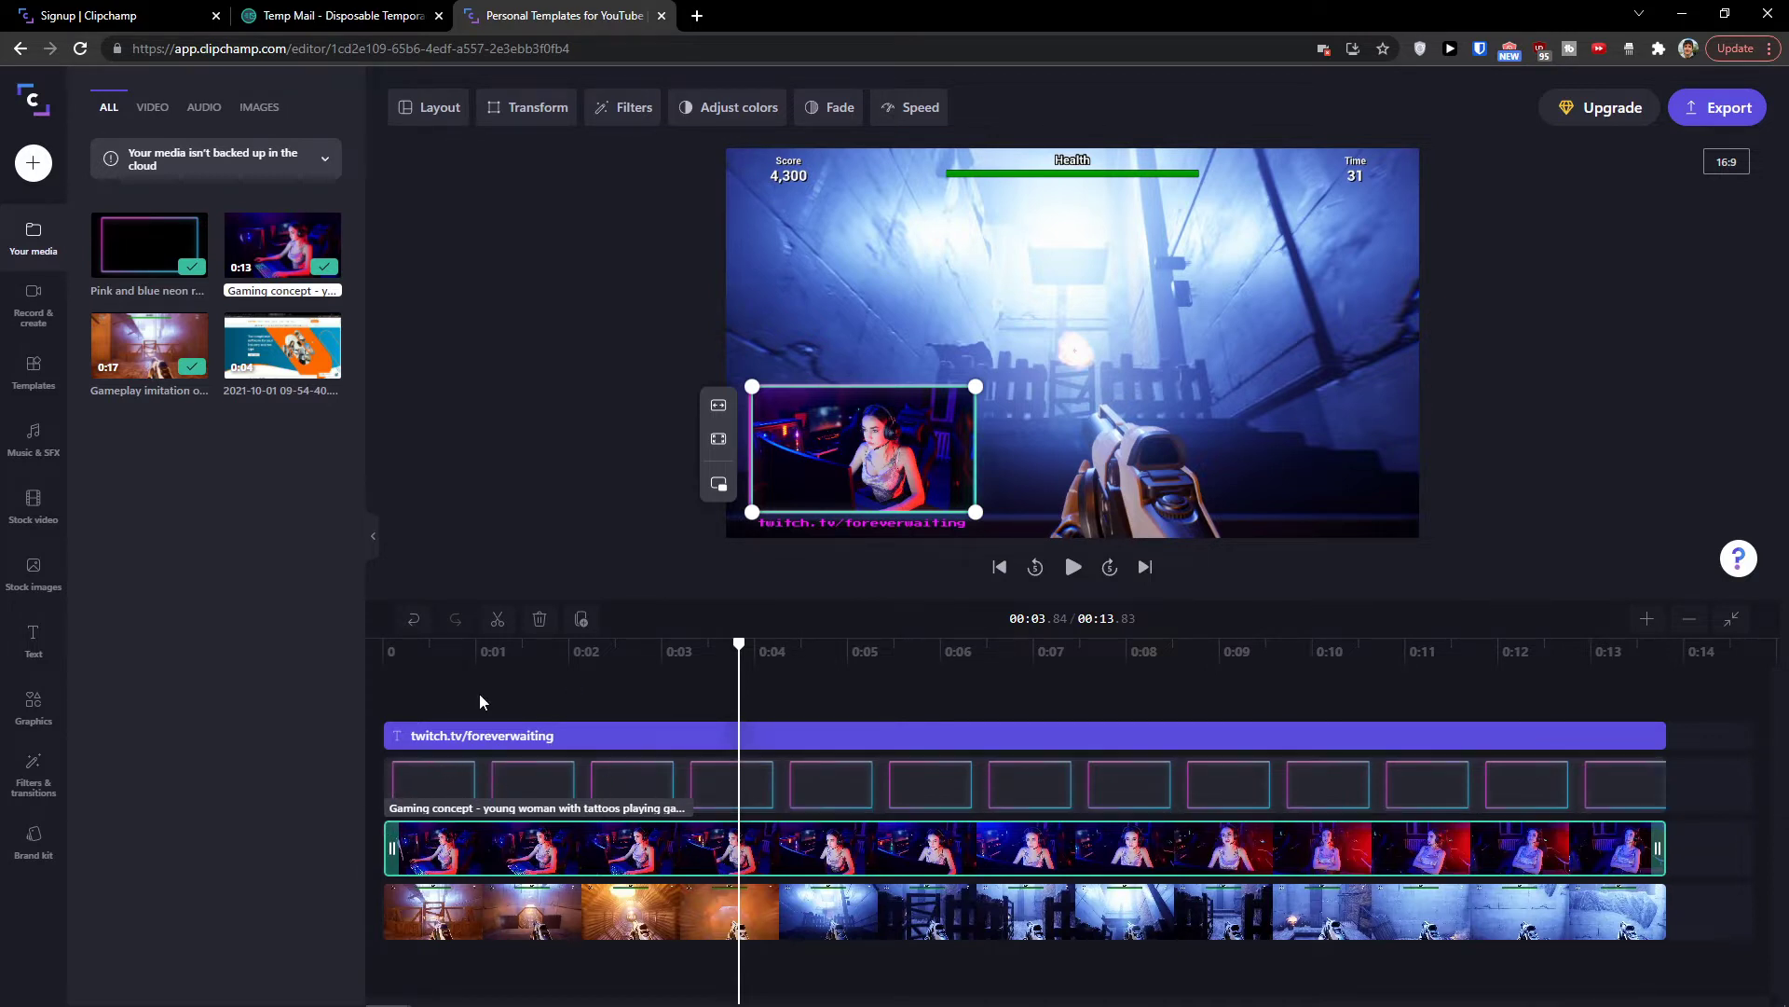
left_click(454, 736)
left_click(494, 774)
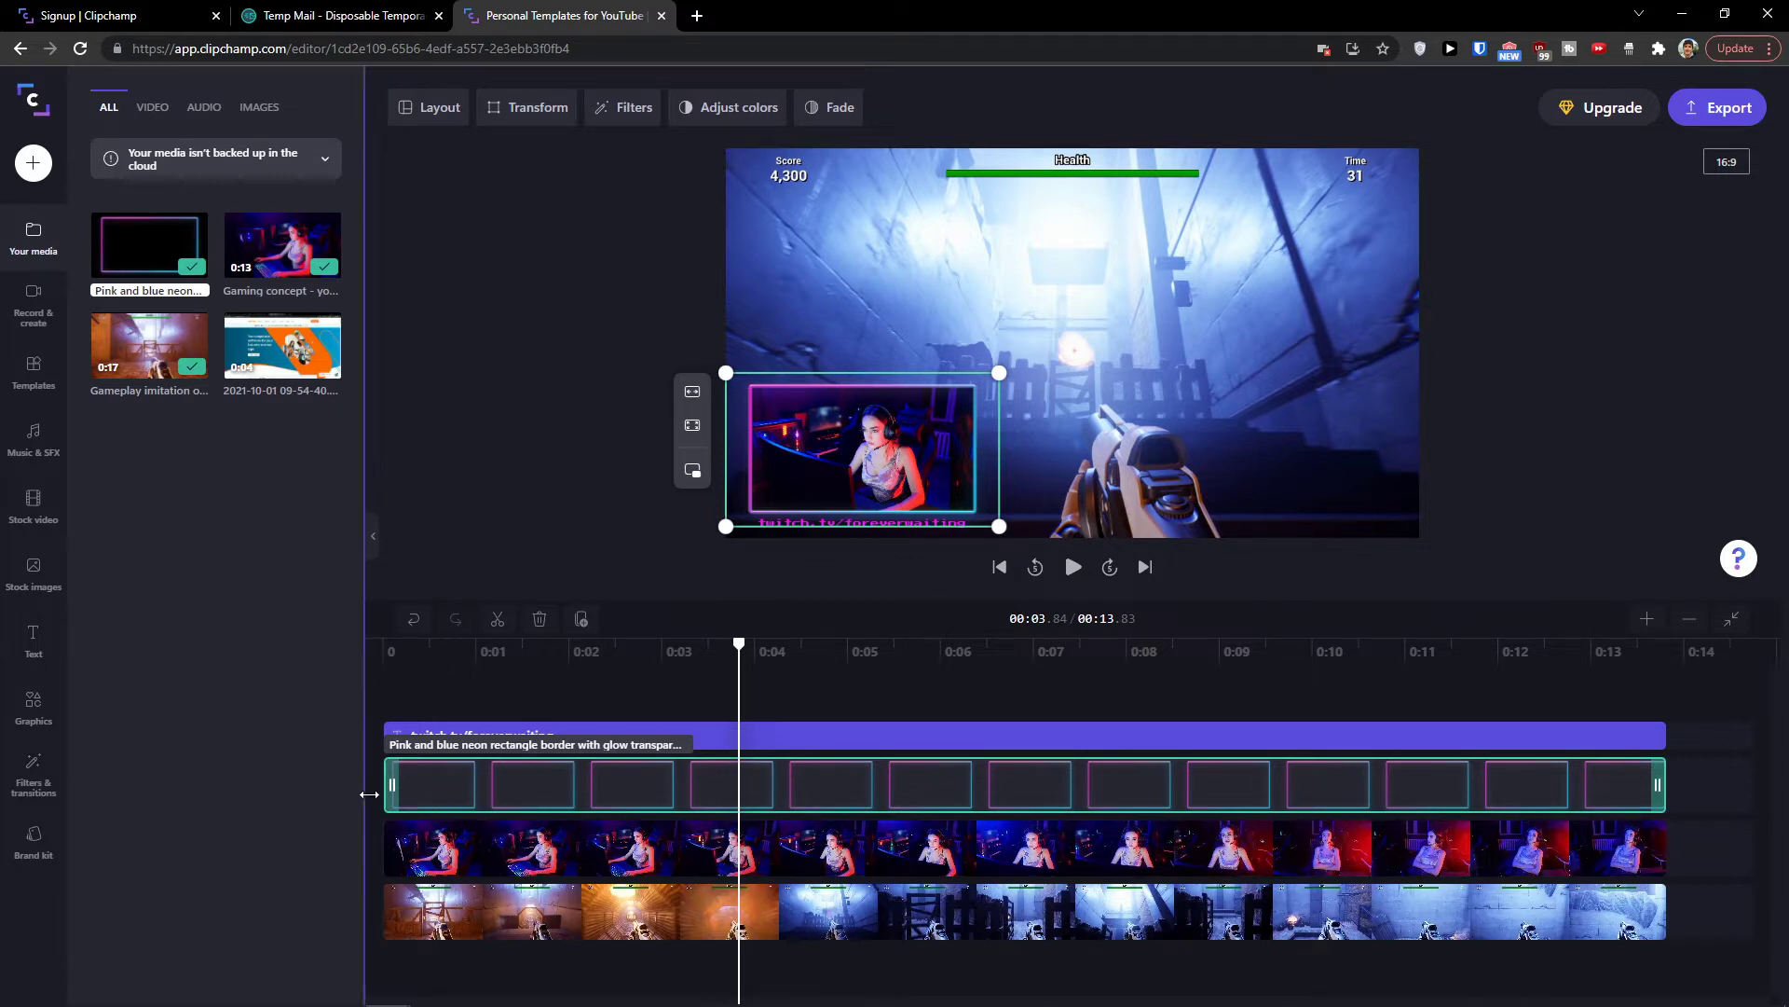
Trim the Gaming concept webcam clip so it starts at 0:03.8.
left_click(389, 846)
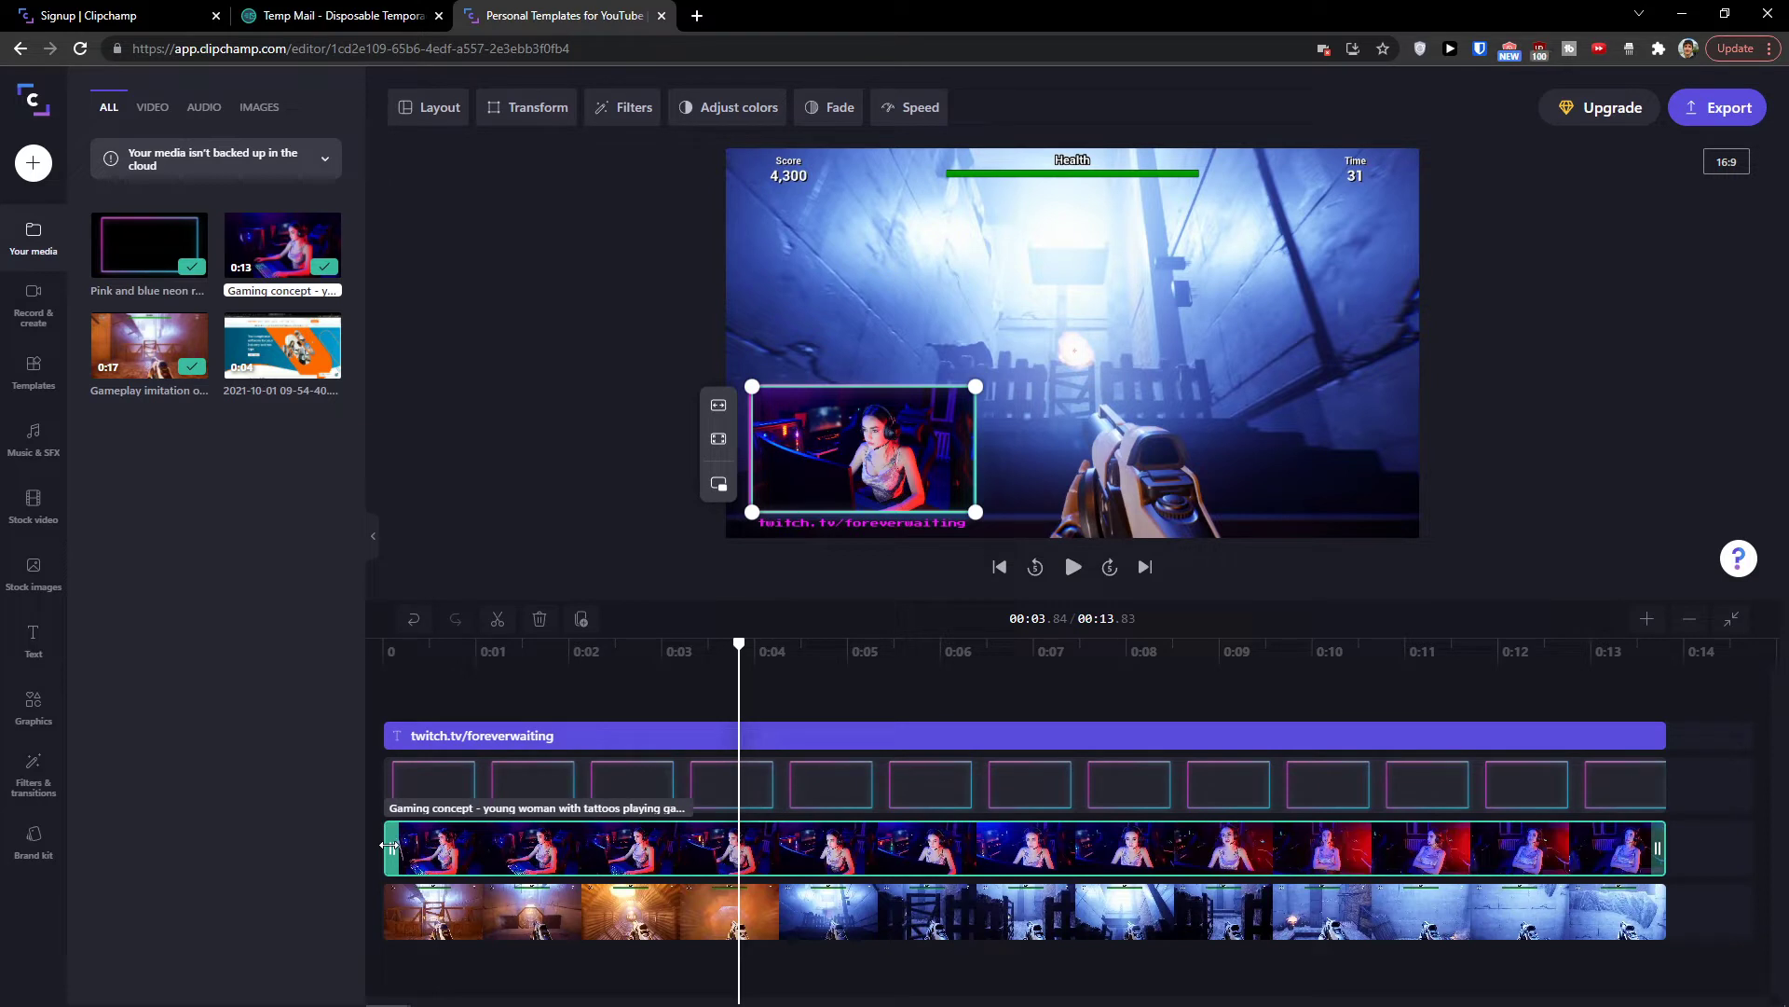
left_click_drag(390, 847, 758, 841)
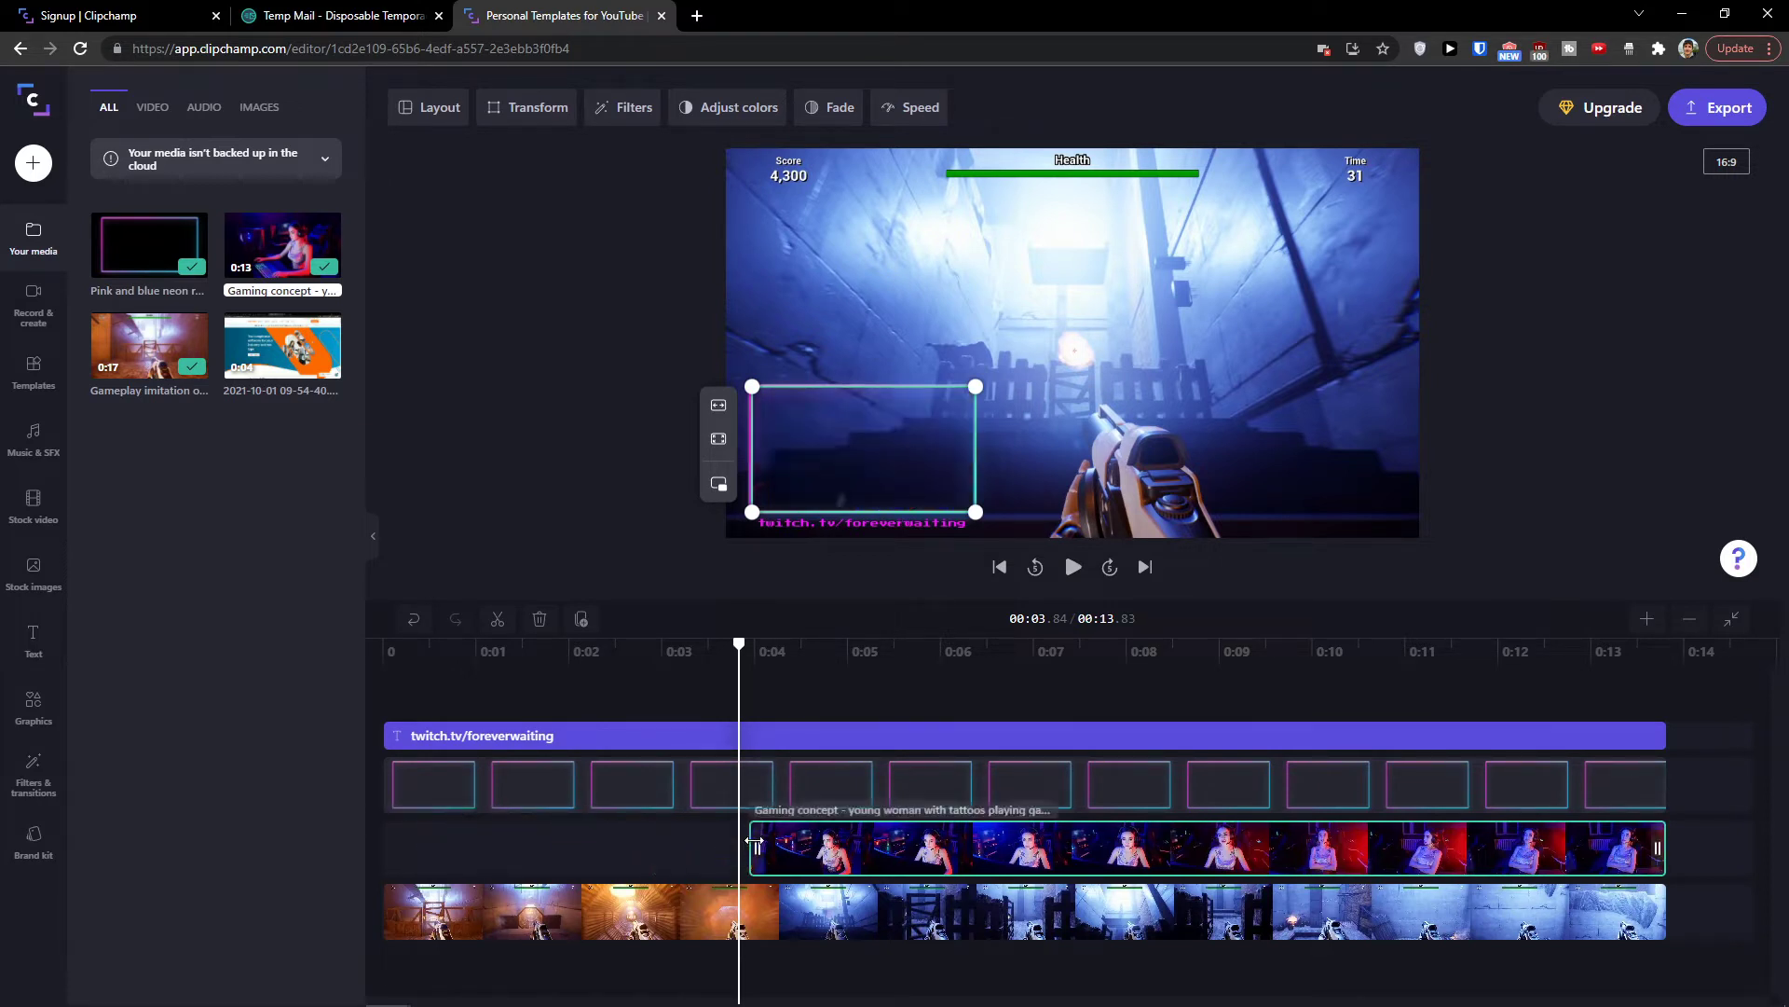
left_click_drag(663, 686, 937, 671)
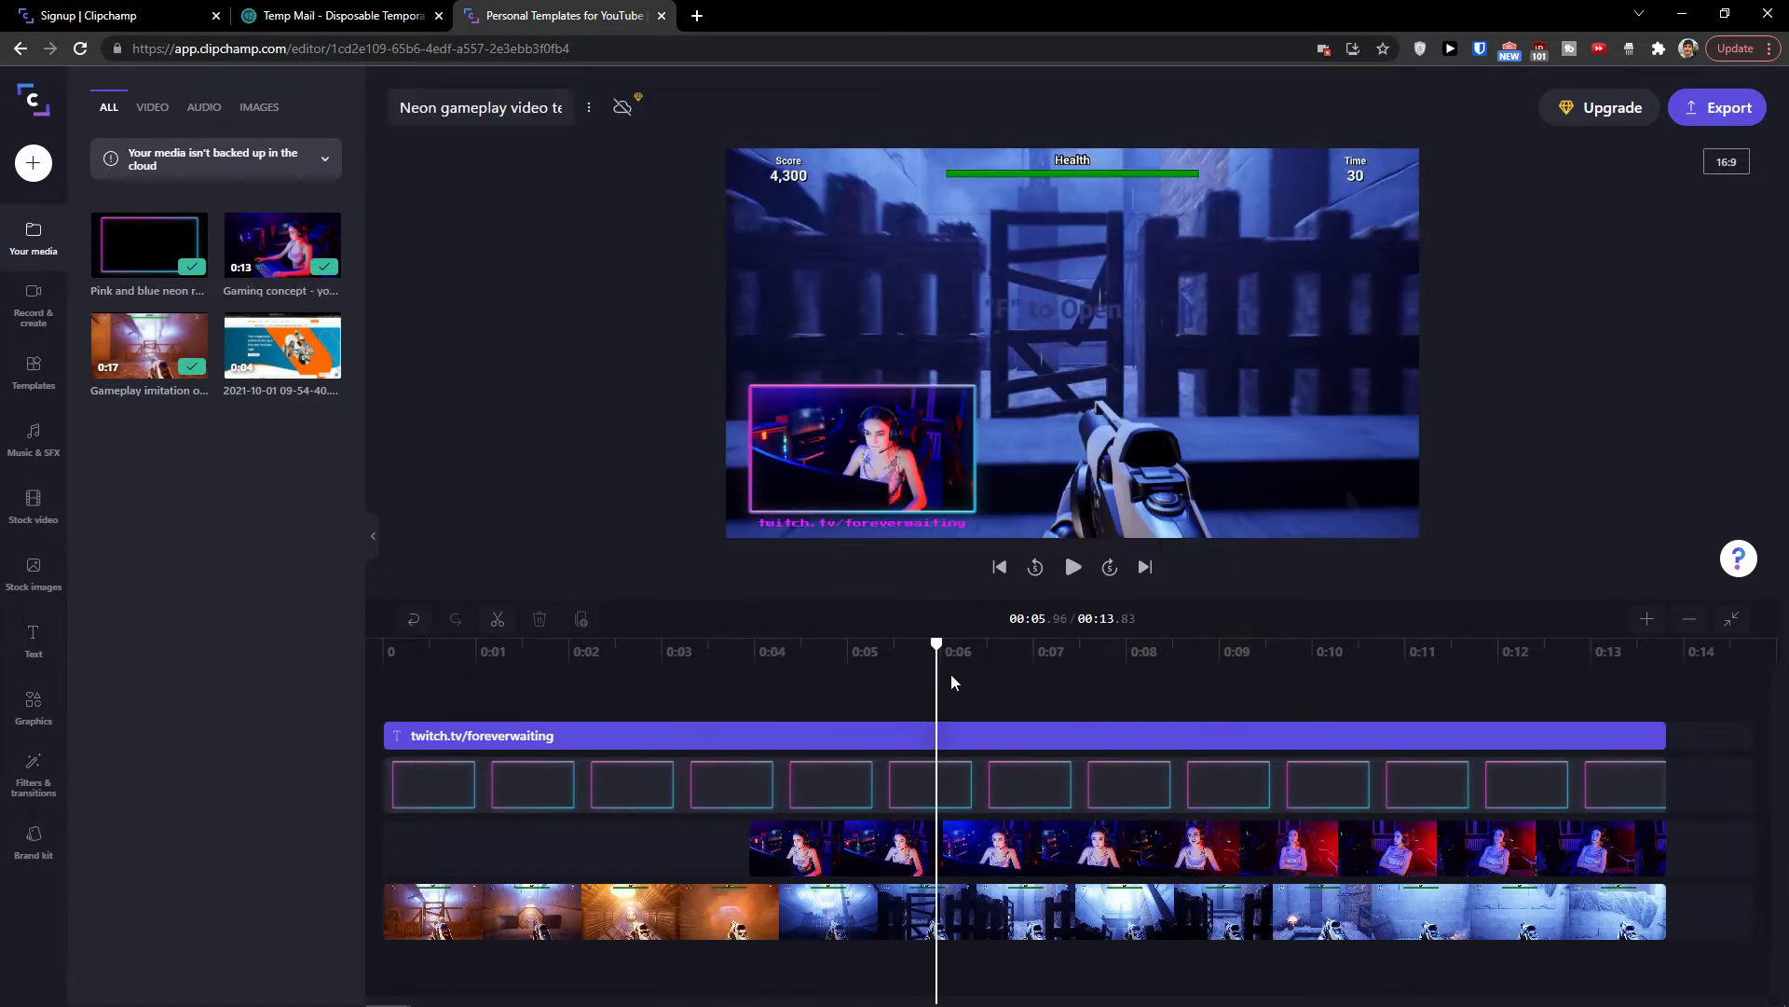
Enlarge the webcam overlay, move it higher, and slide the clip earlier.
left_click(824, 852)
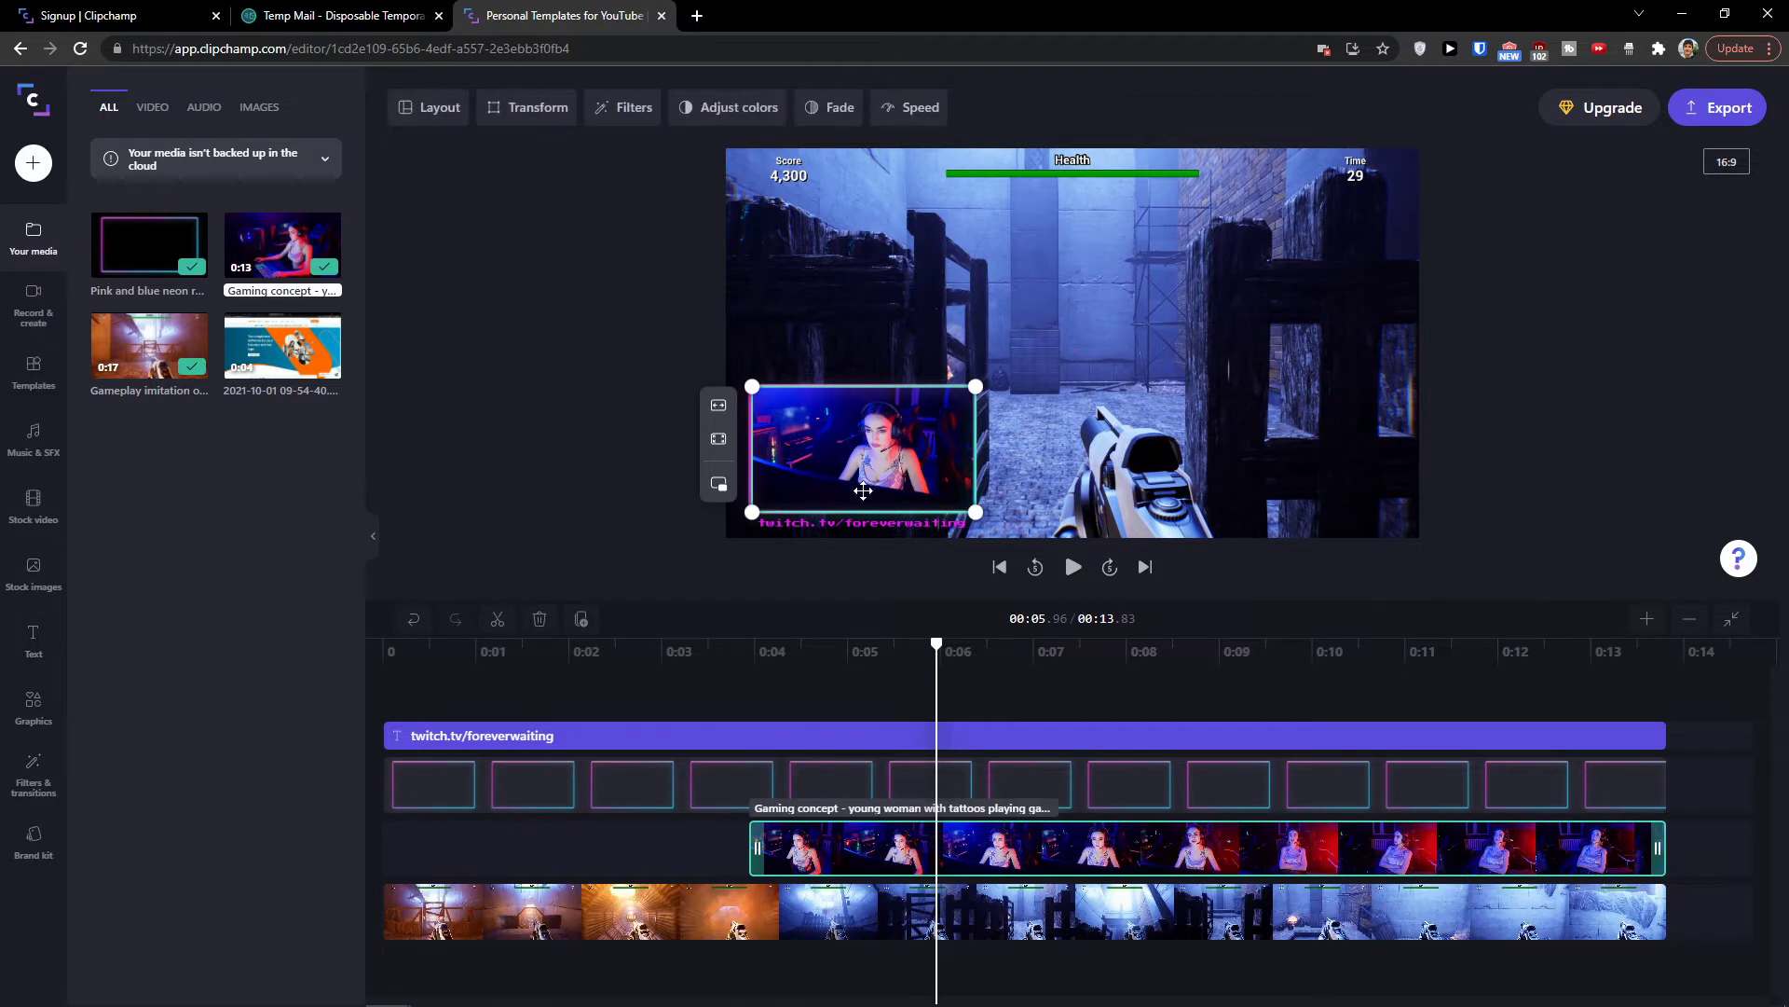
left_click_drag(975, 511, 1070, 559)
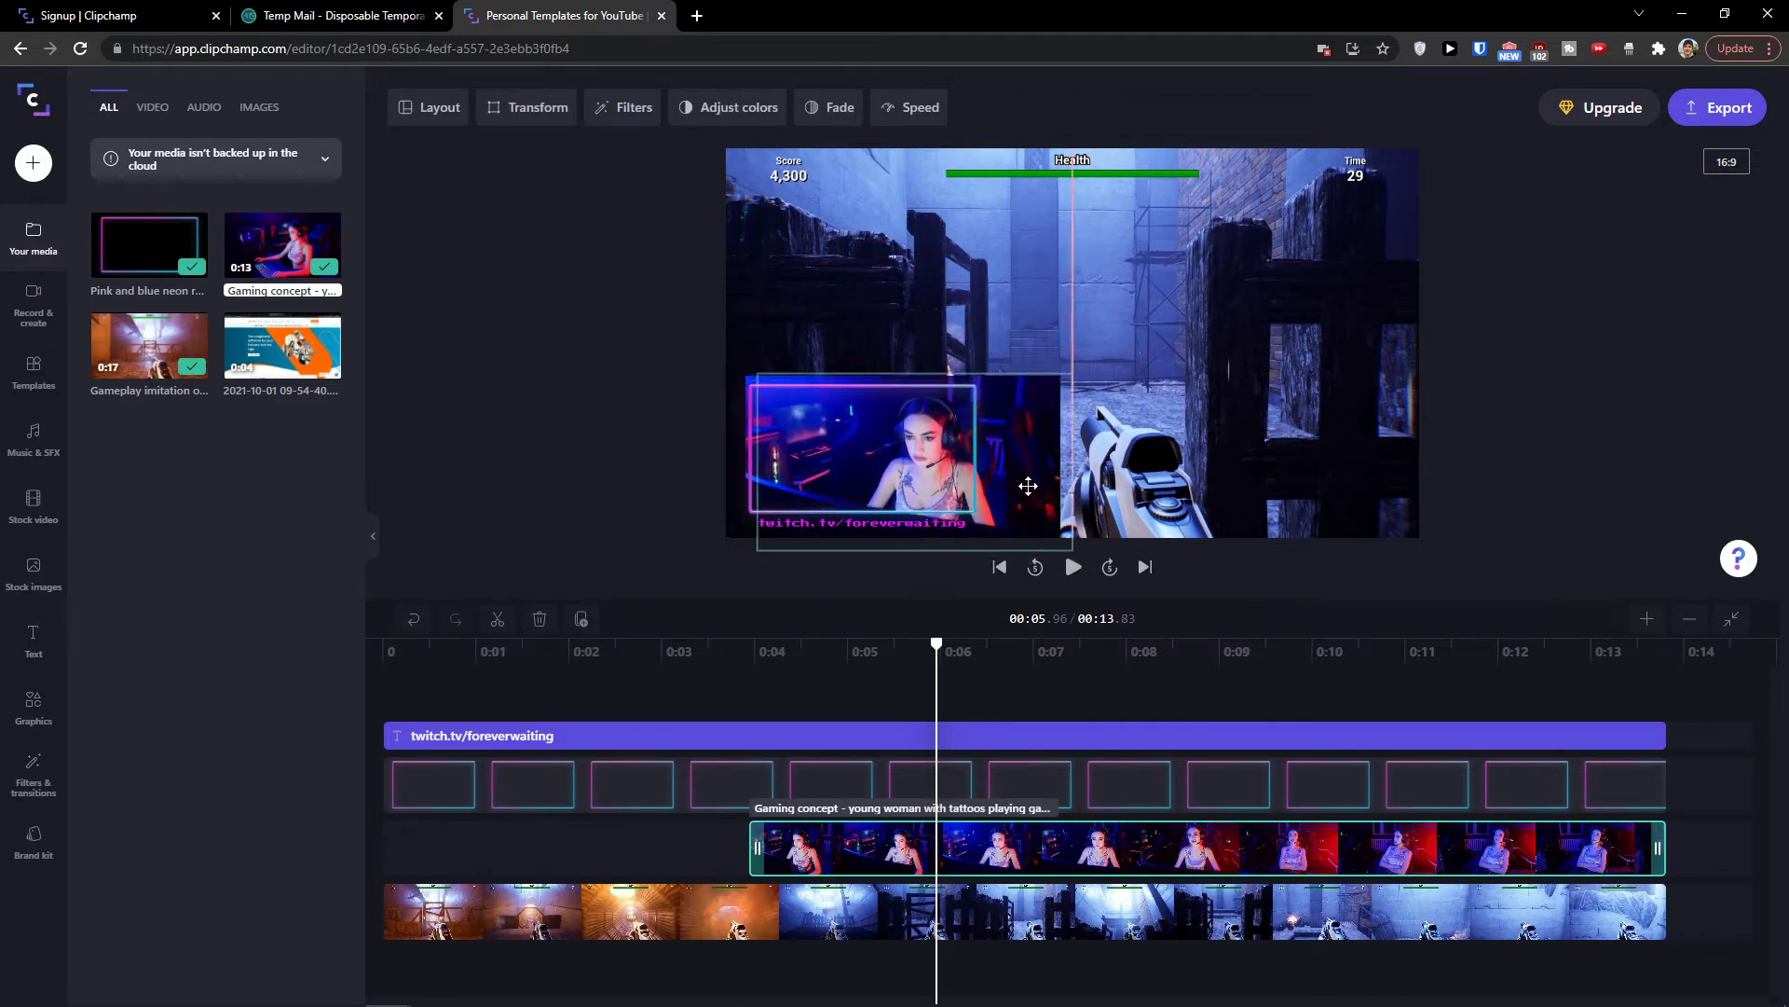
left_click_drag(1026, 488, 1031, 367)
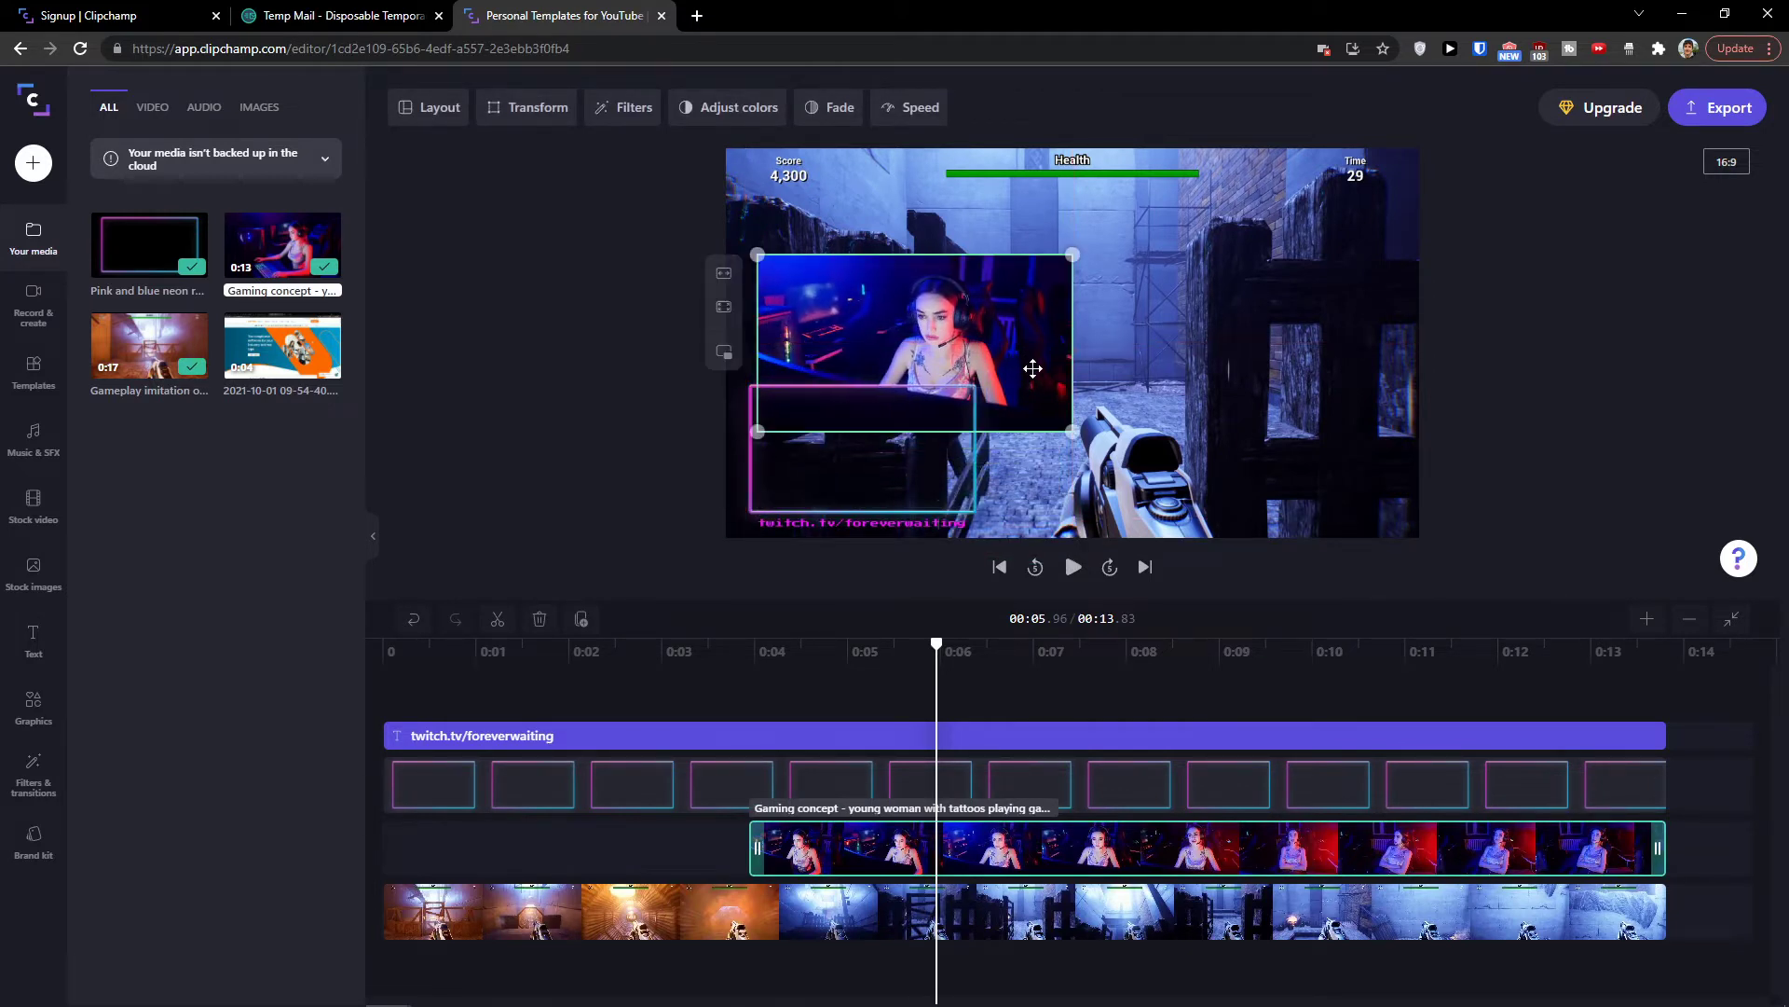
left_click_drag(1072, 431, 1026, 458)
left_click_drag(1038, 851, 755, 852)
Split the webcam clip at the 0:03.68 playhead.
right_click(755, 852)
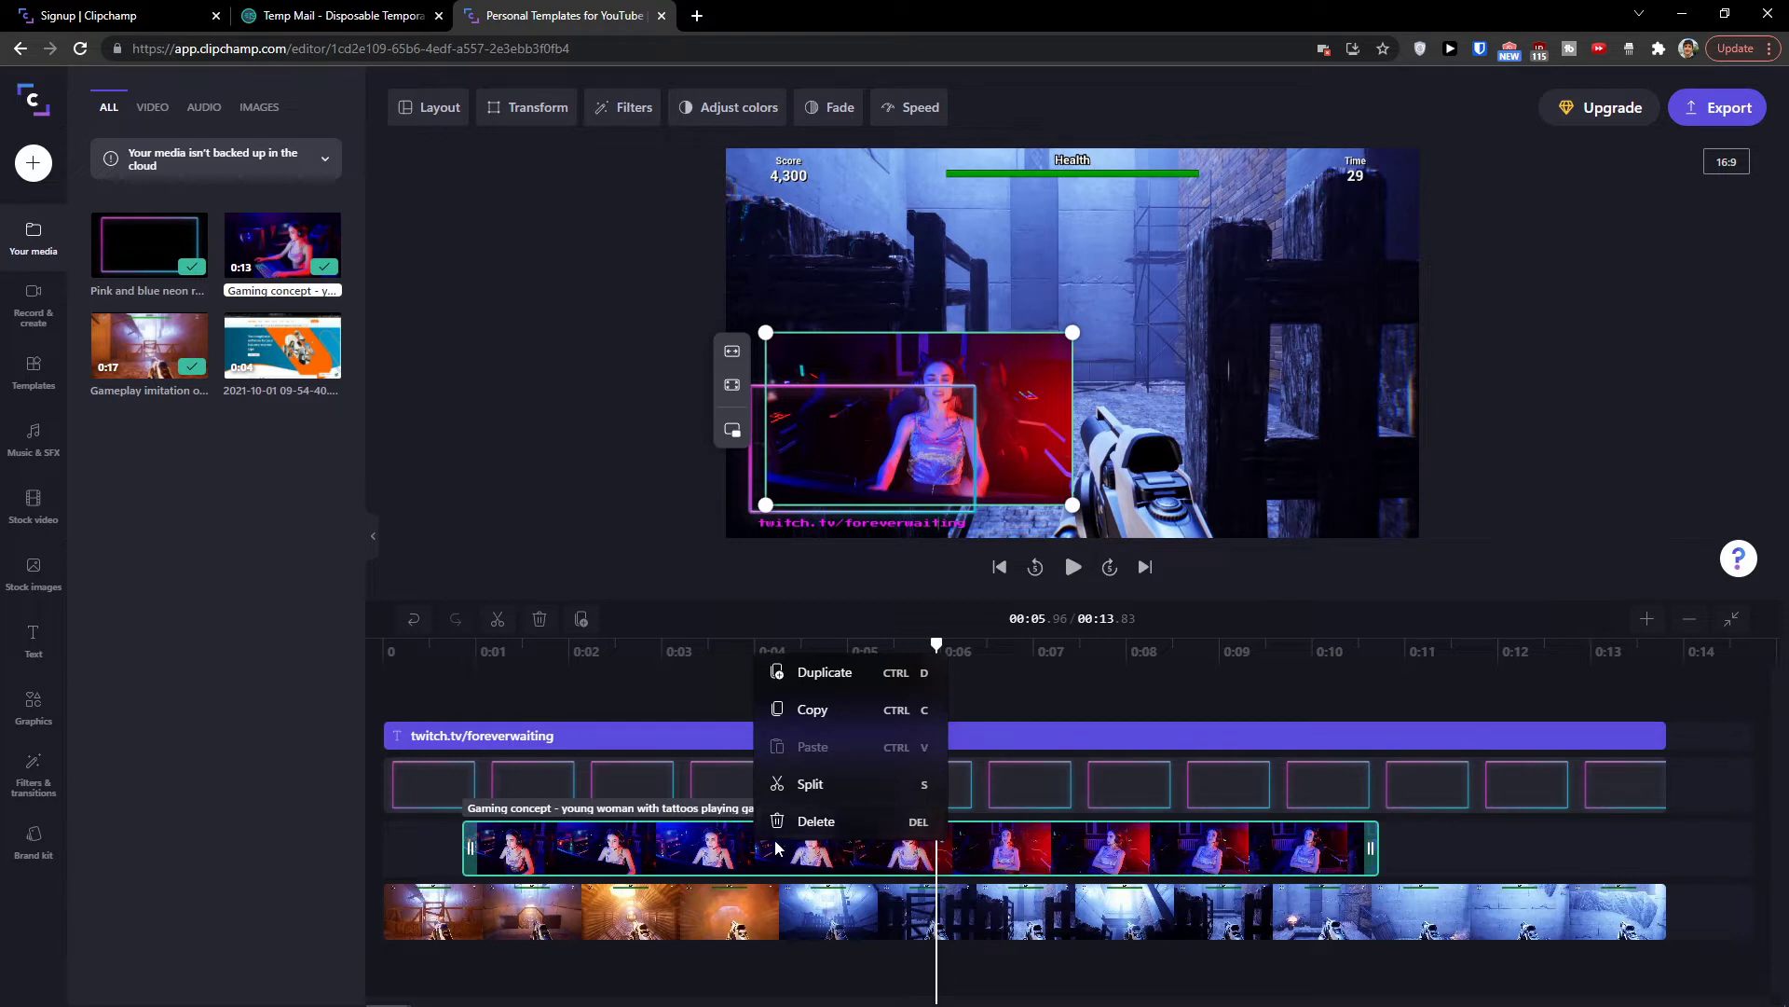
left_click(739, 854)
left_click(724, 853)
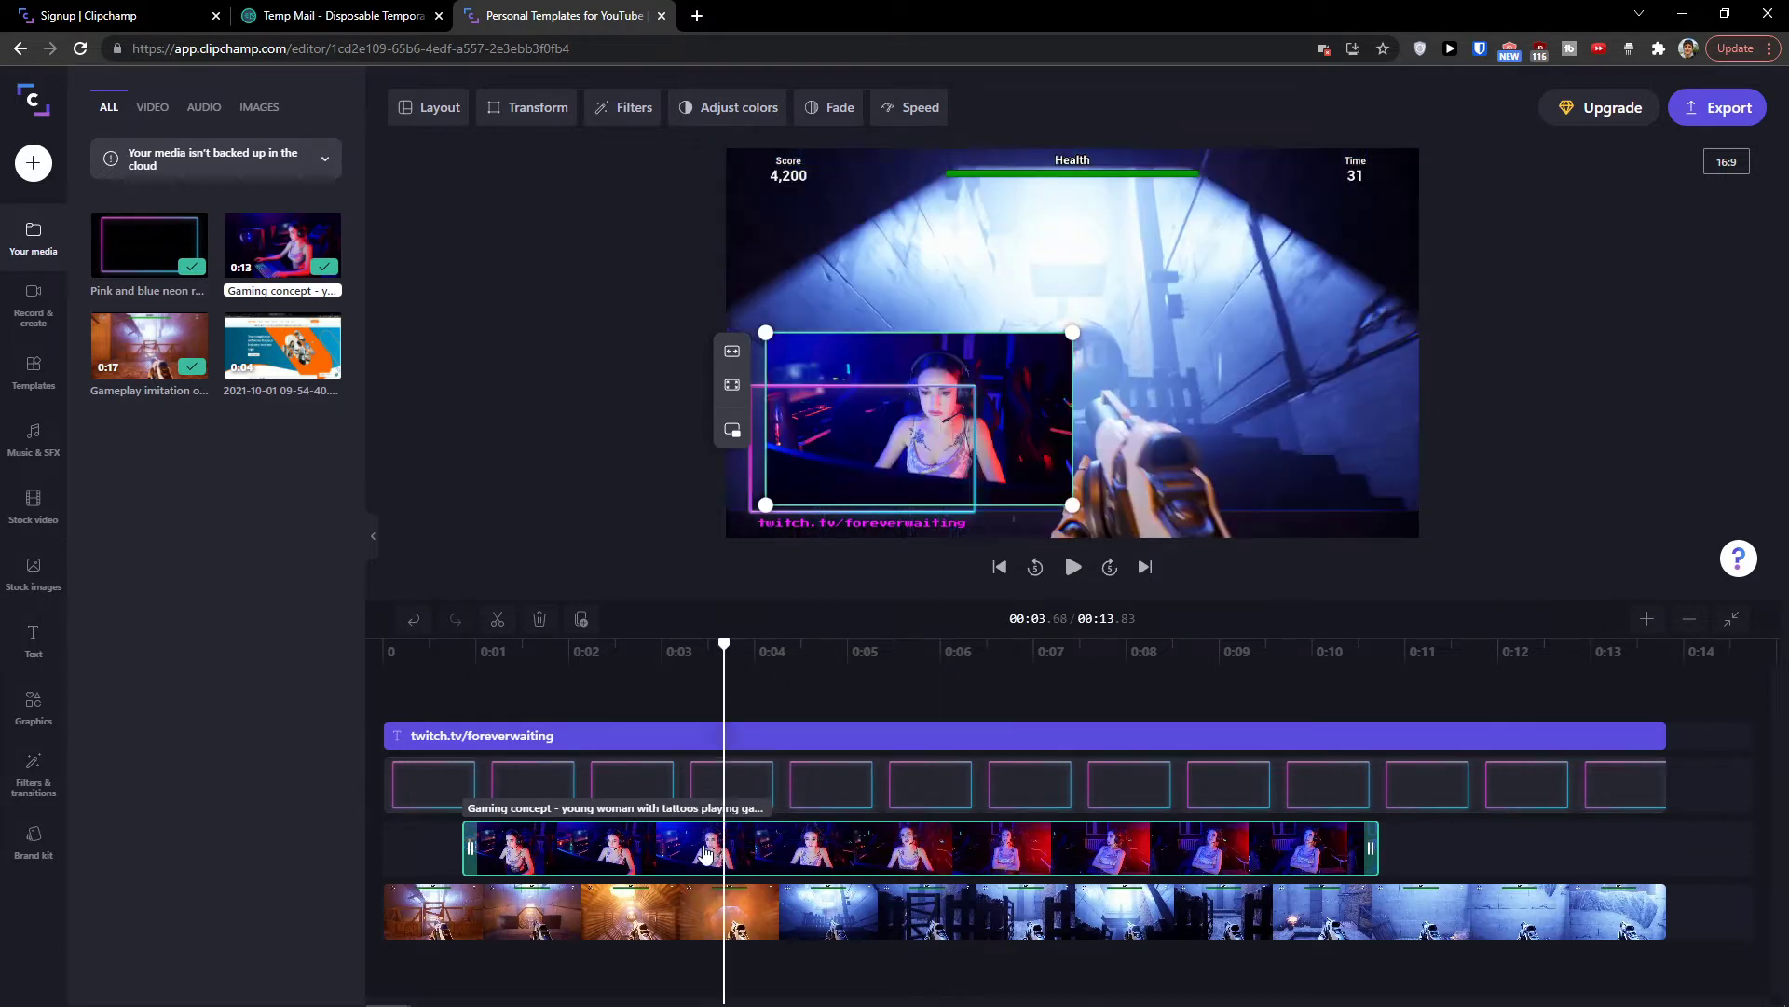
right_click(721, 850)
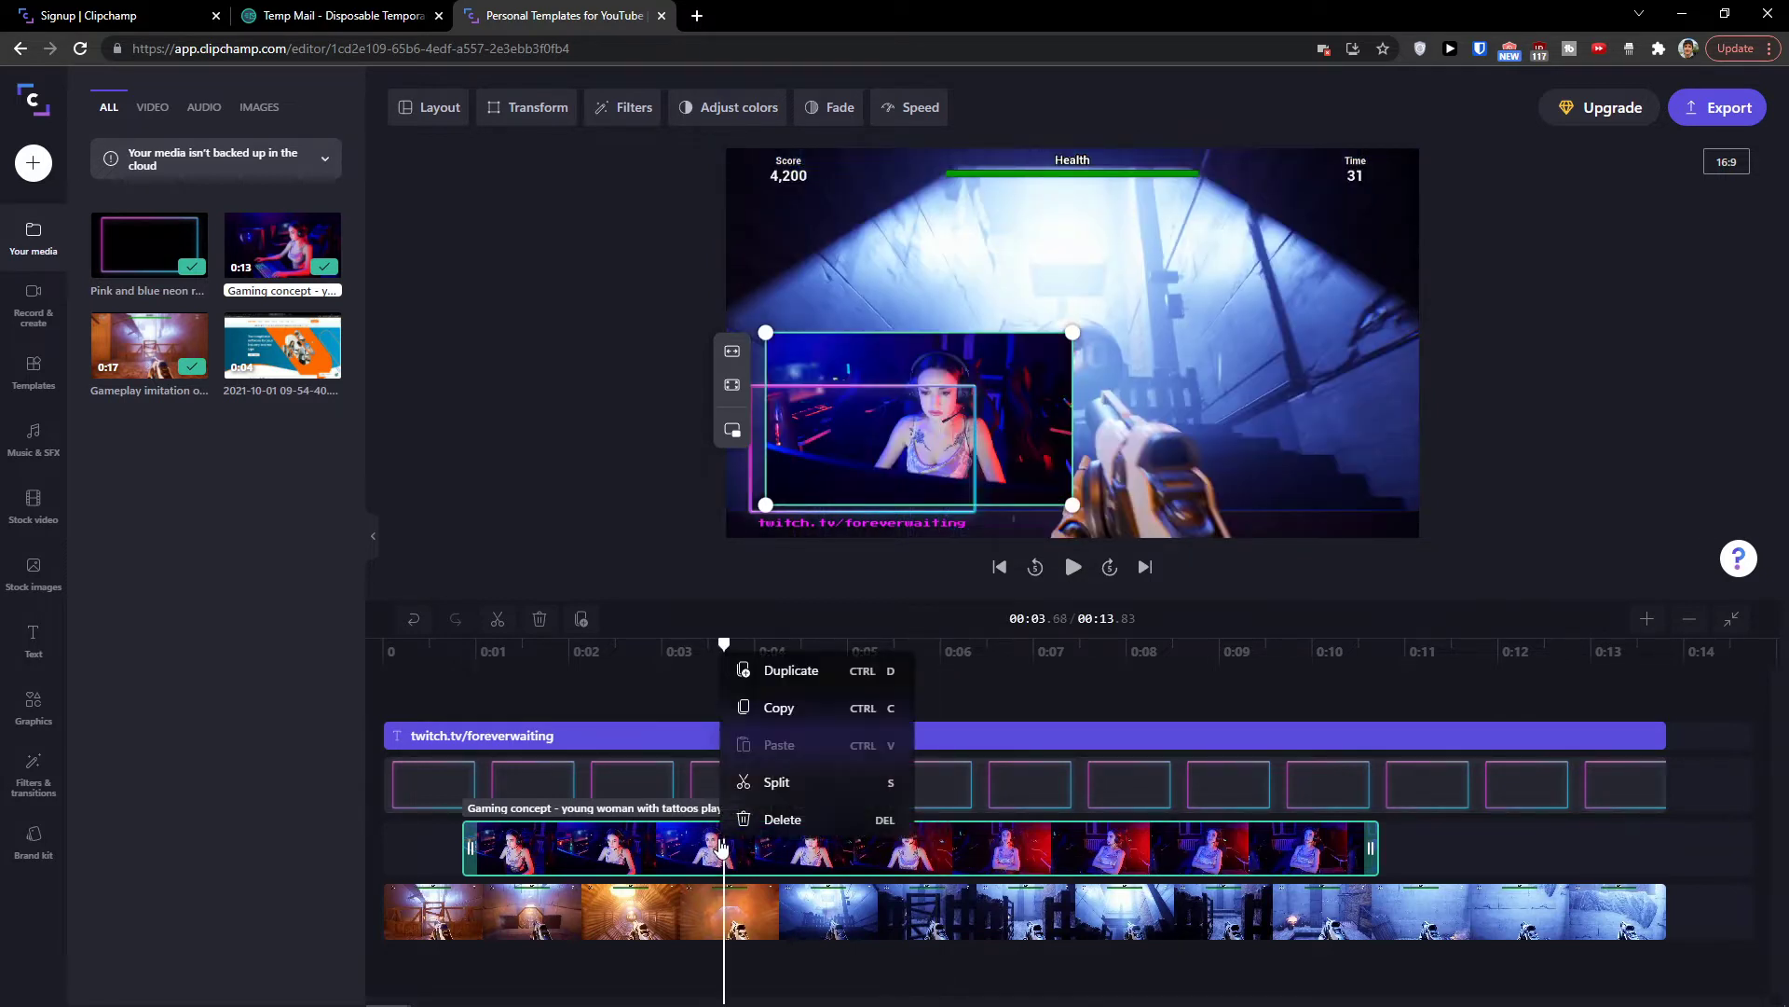
left_click(773, 787)
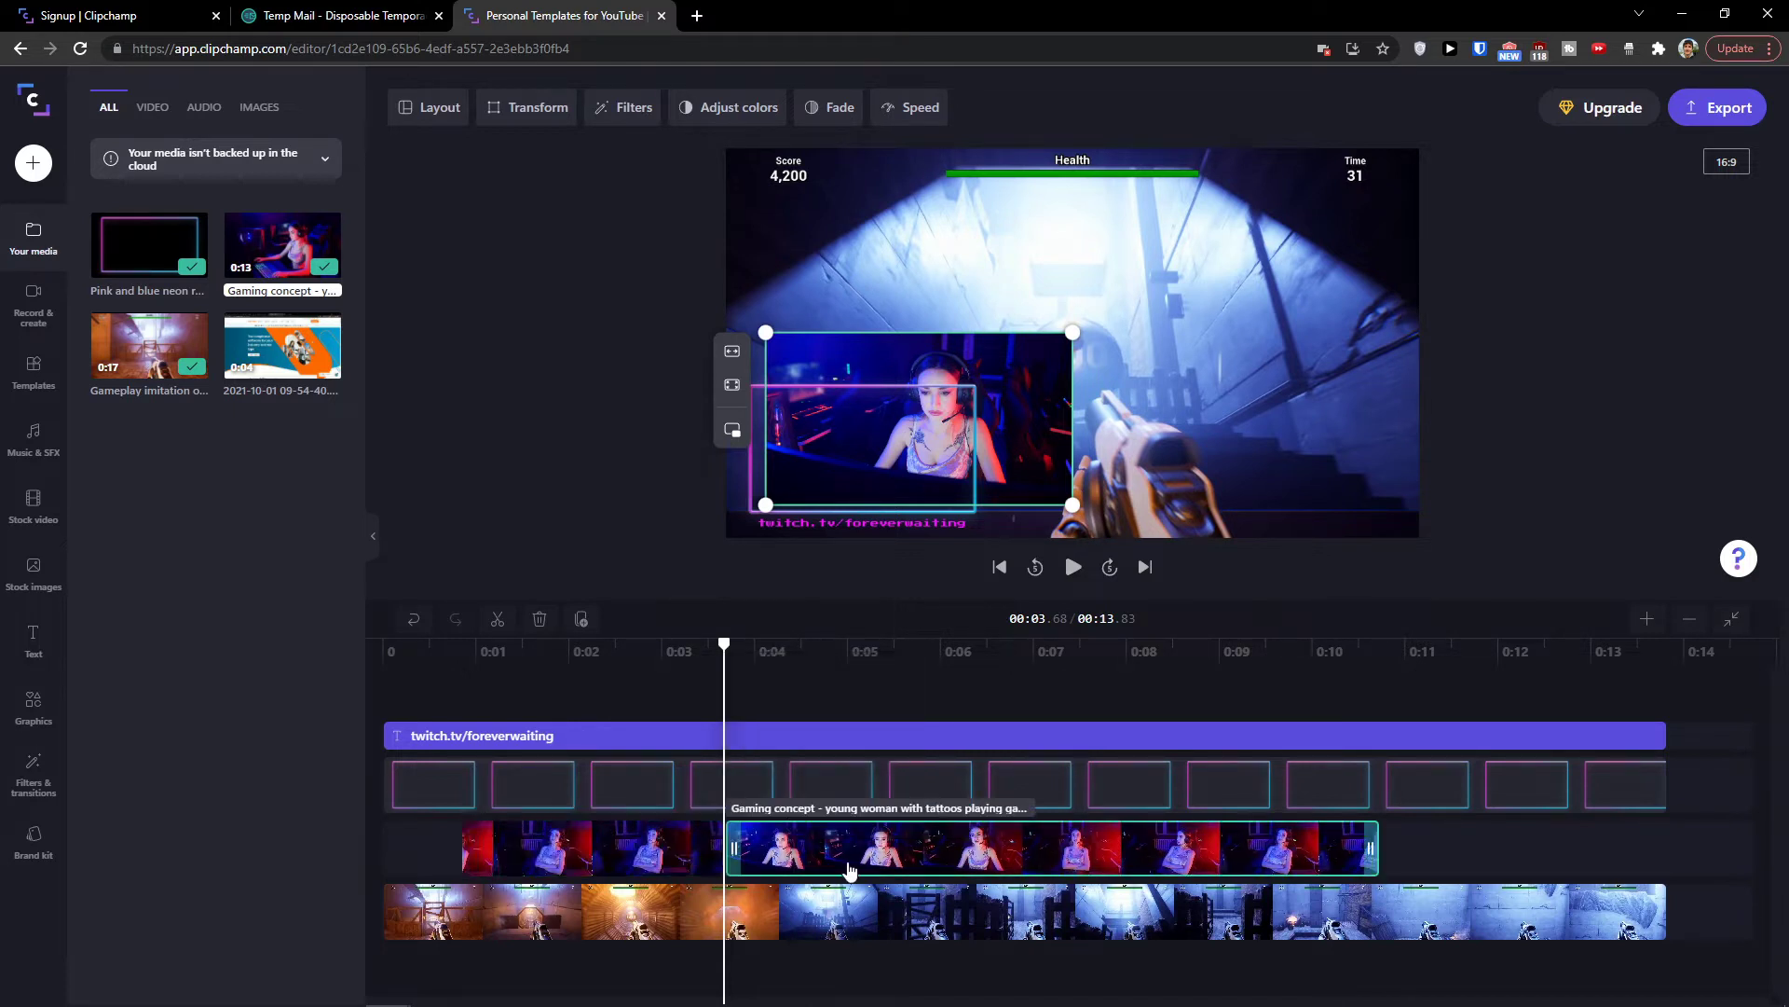
Split the webcam clip again at 0:06.91 with the S shortcut.
left_click(640, 663)
left_click(946, 661)
left_click(1024, 653)
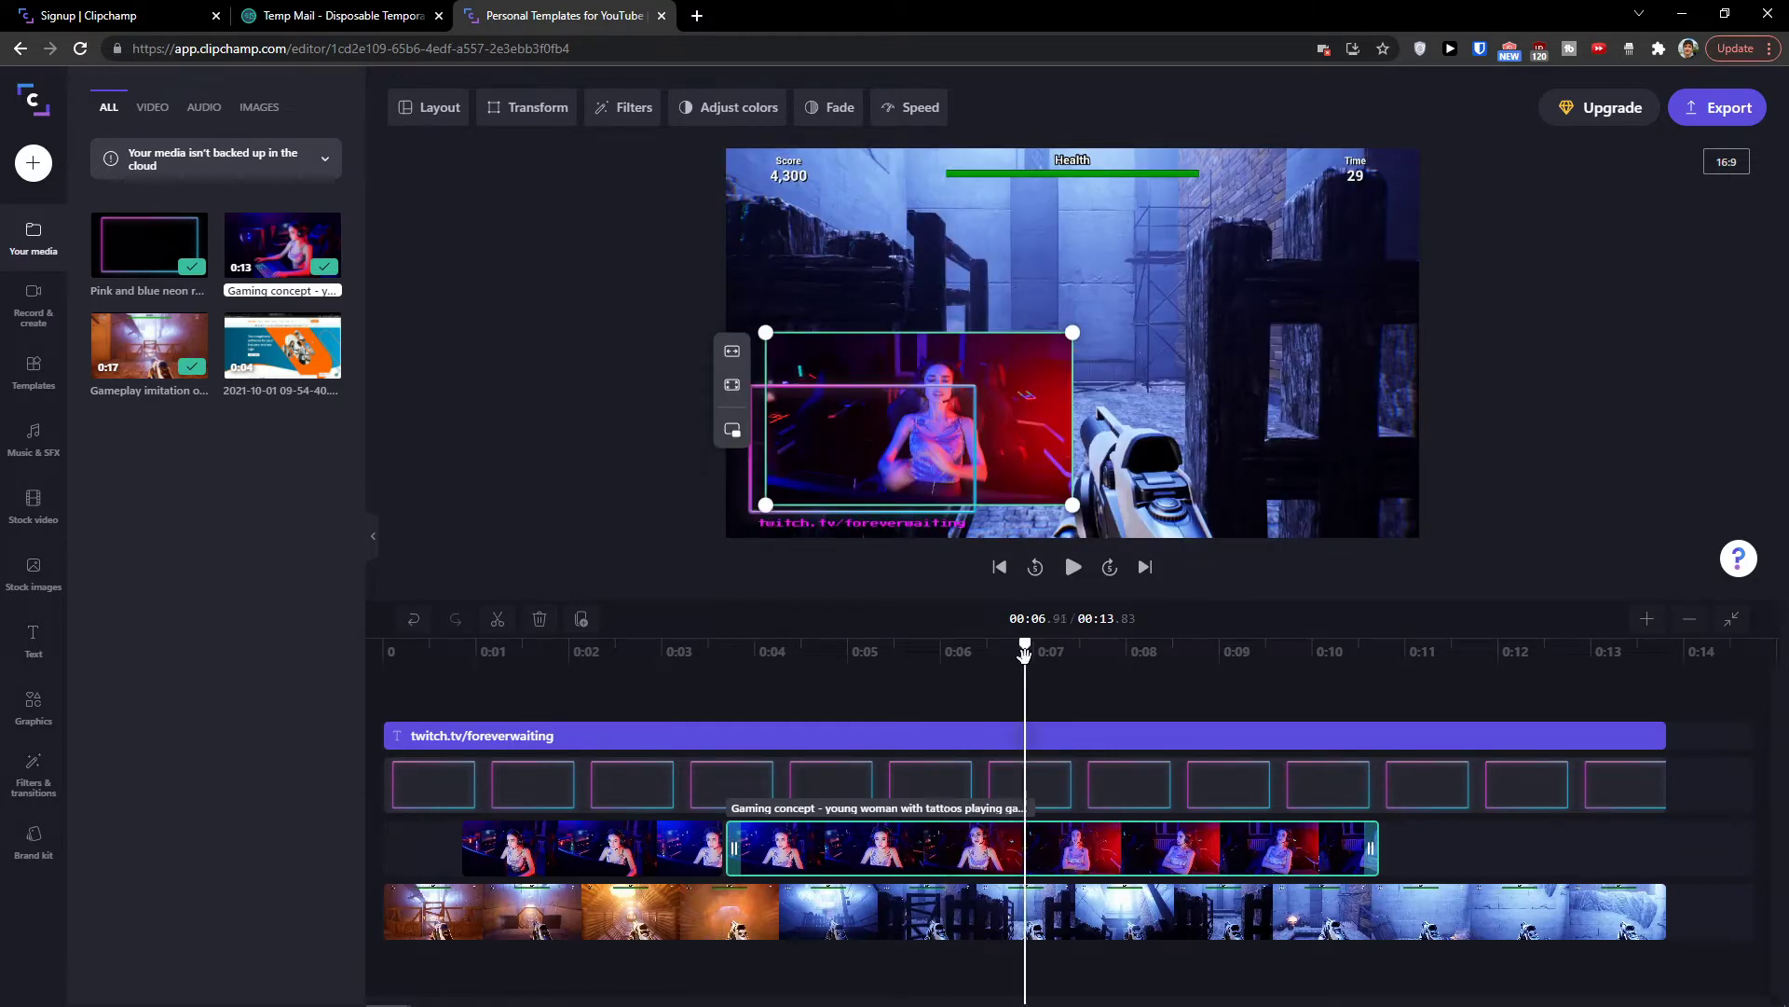
key("s")
Delete the webcam piece after 0:06.9, leaving the two earlier pieces.
left_click(1112, 666)
left_click(820, 844)
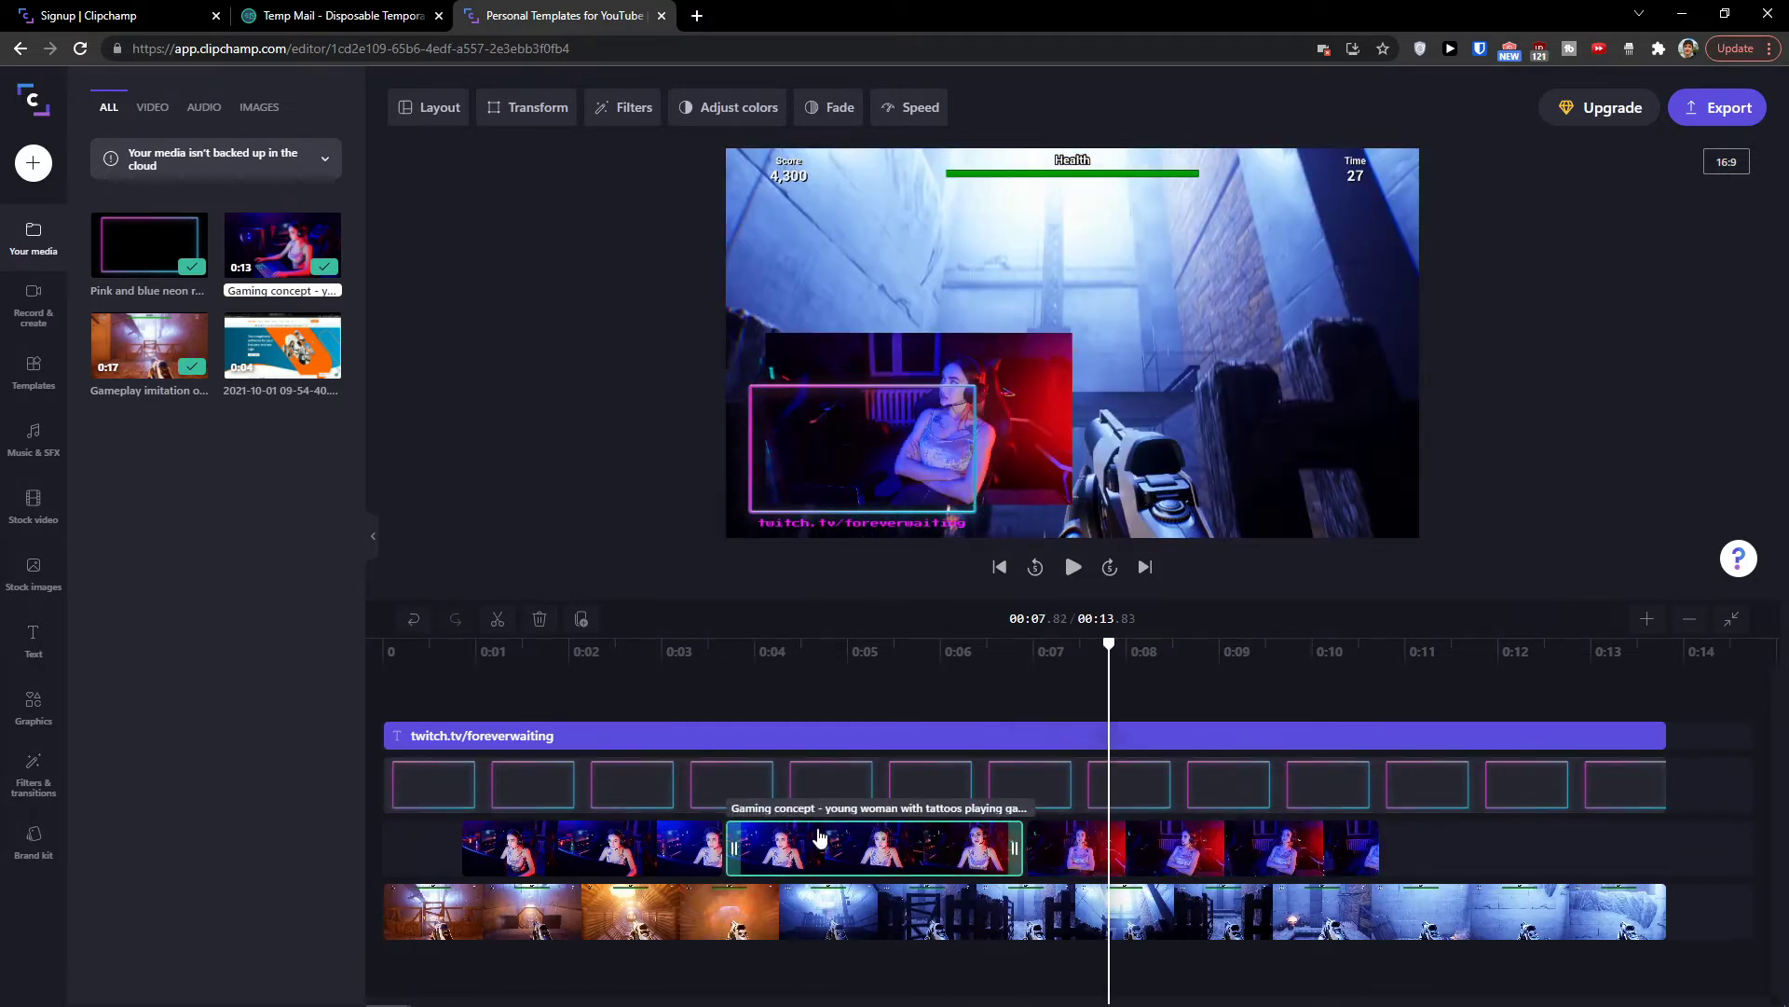
left_click(589, 847)
left_click(909, 843)
left_click(1109, 829)
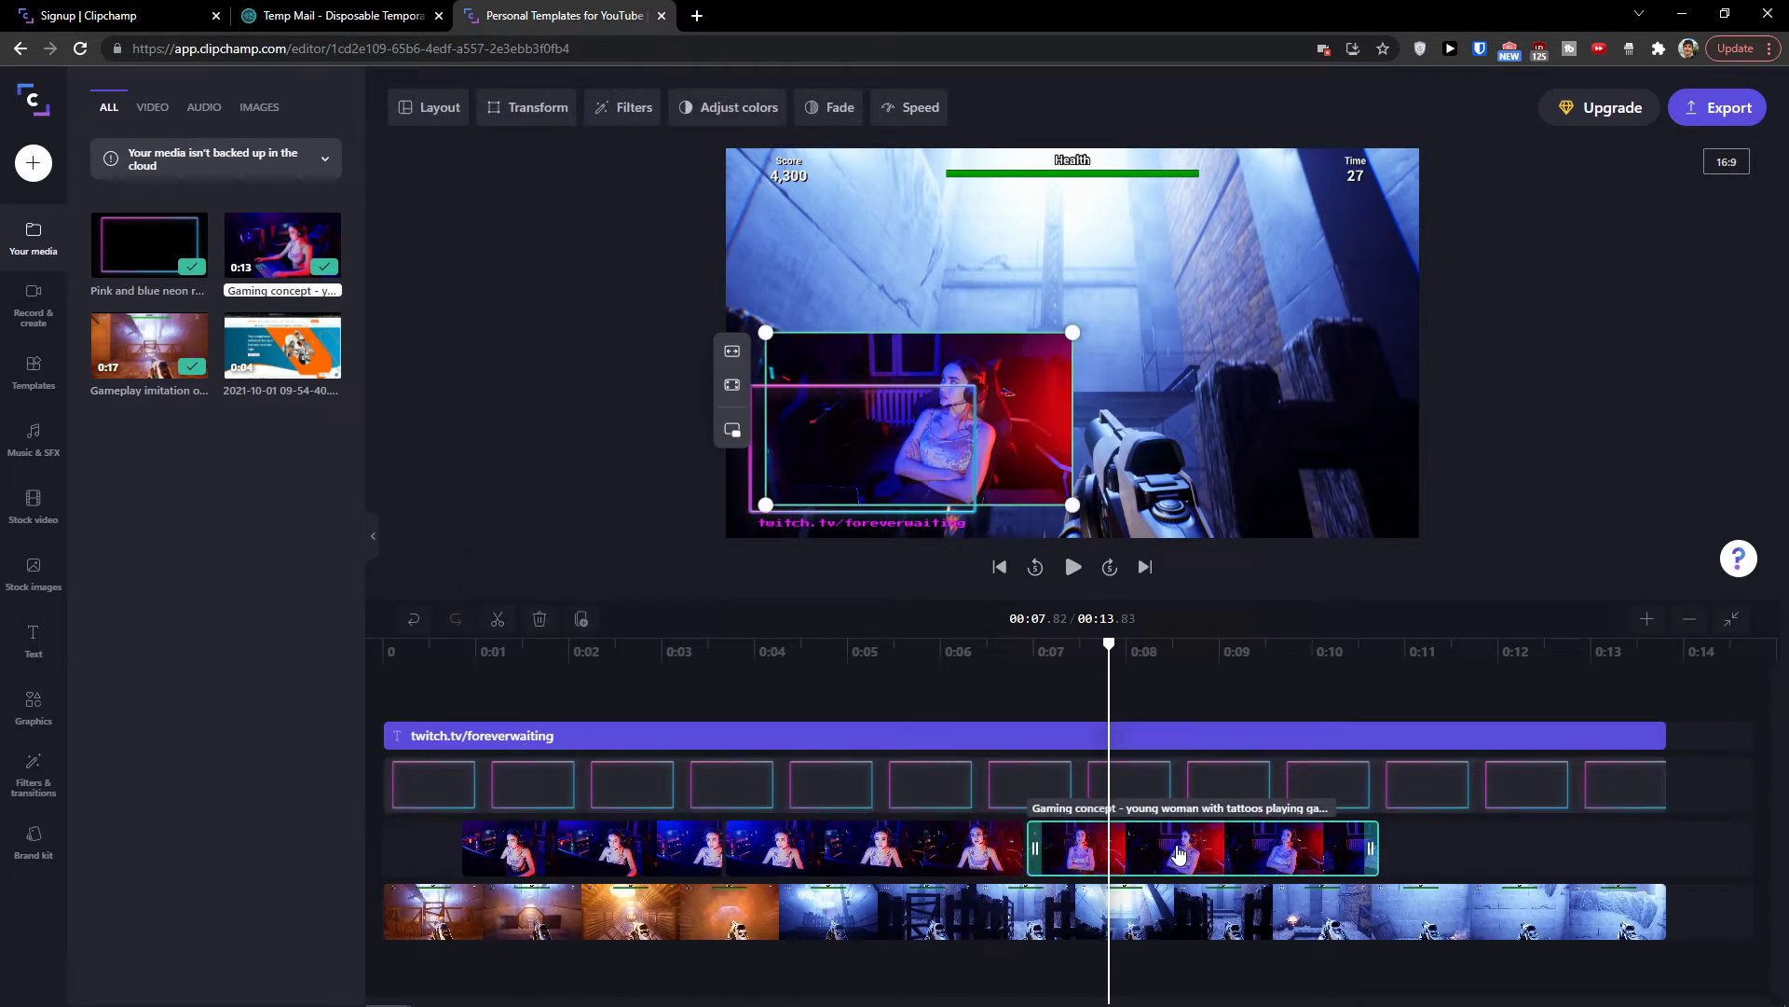
key("Delete")
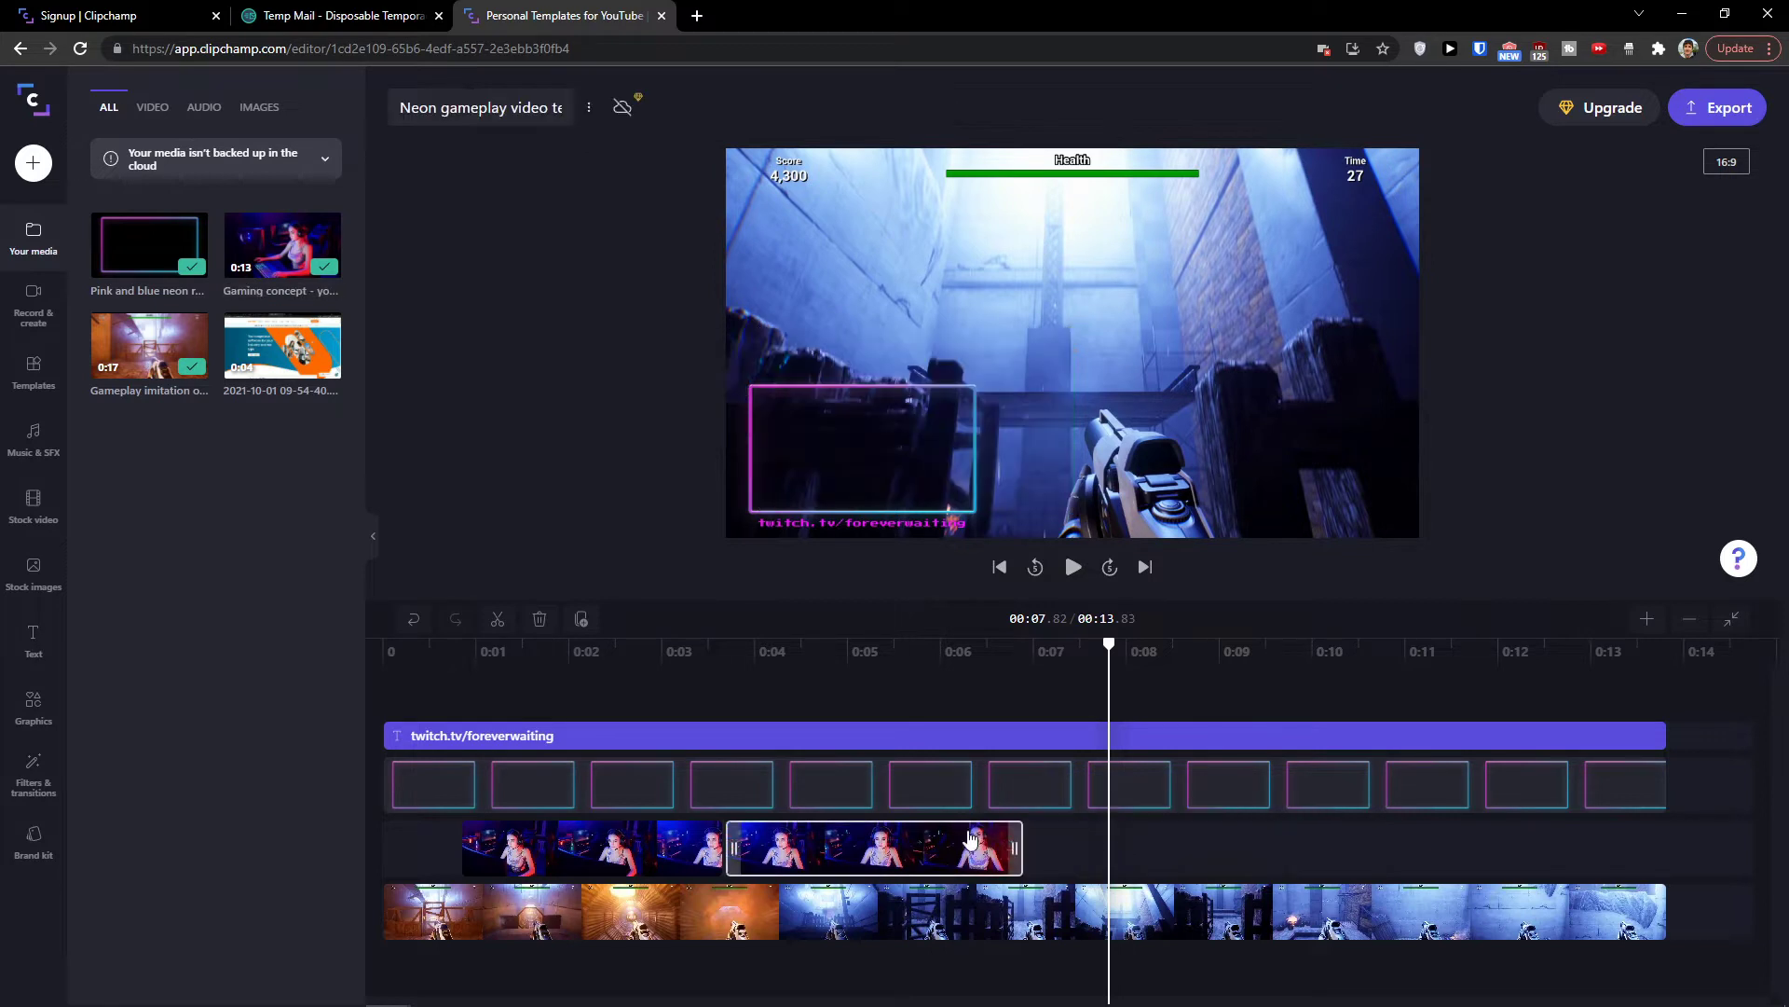
left_click(808, 846)
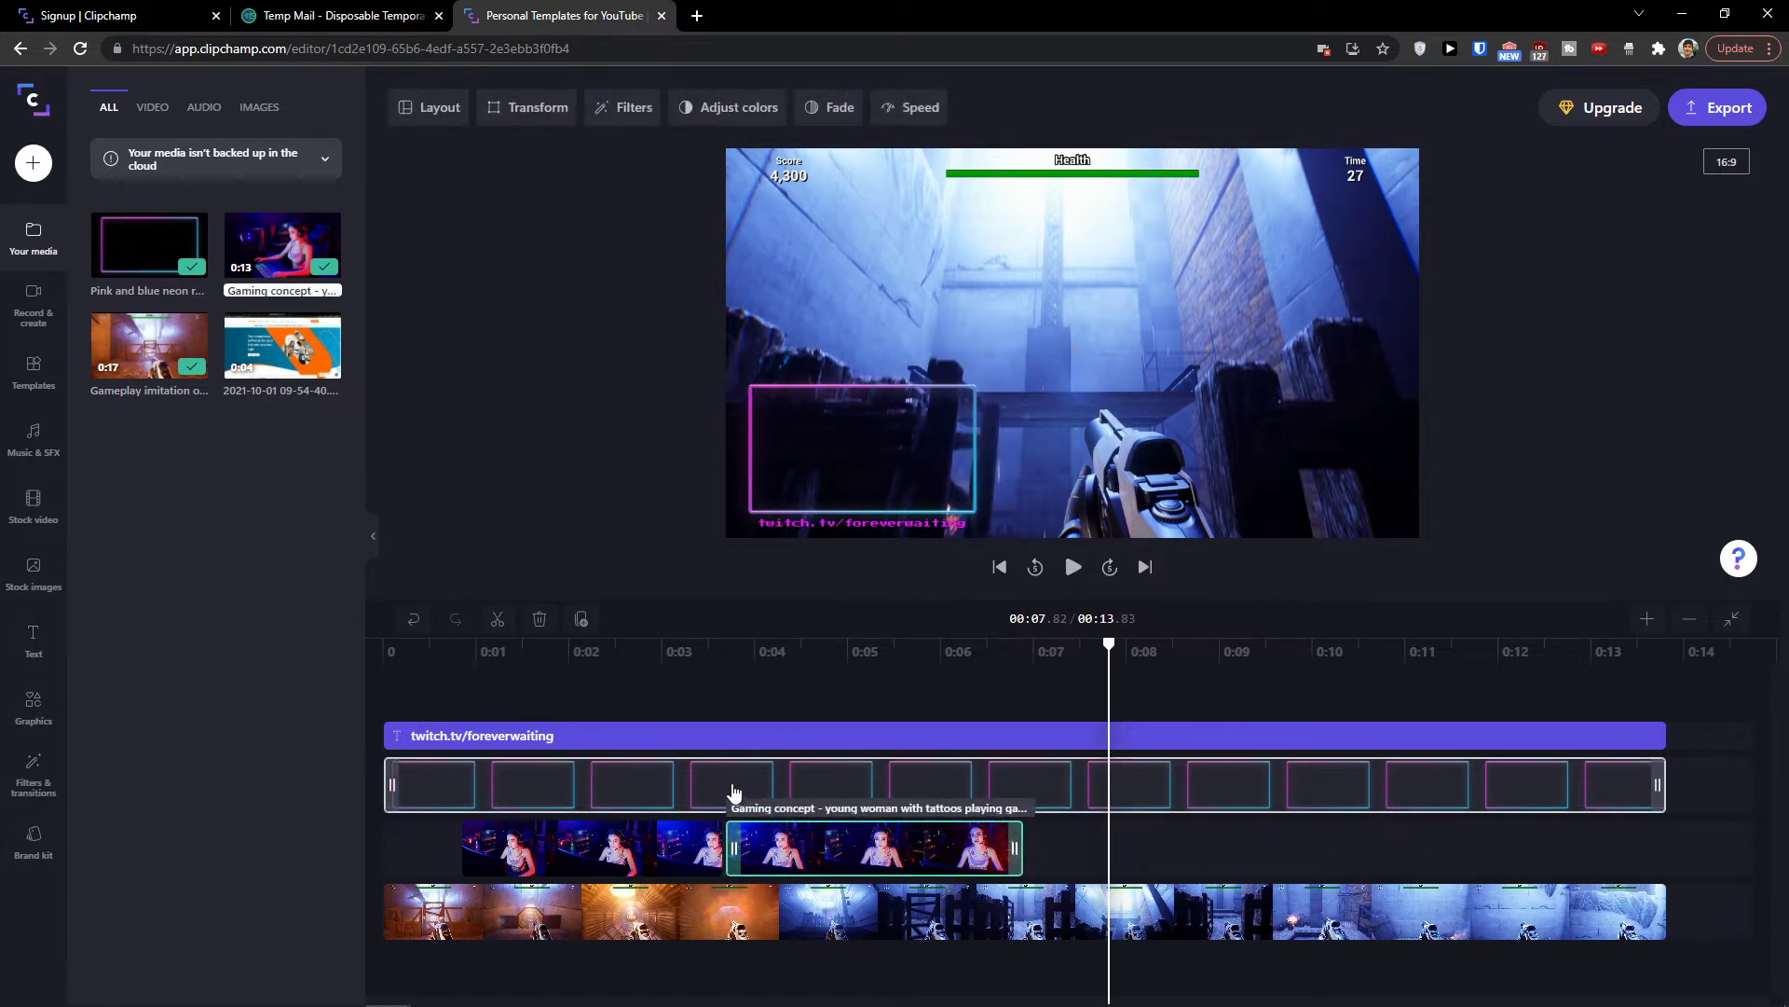
left_click(731, 786)
left_click(811, 842)
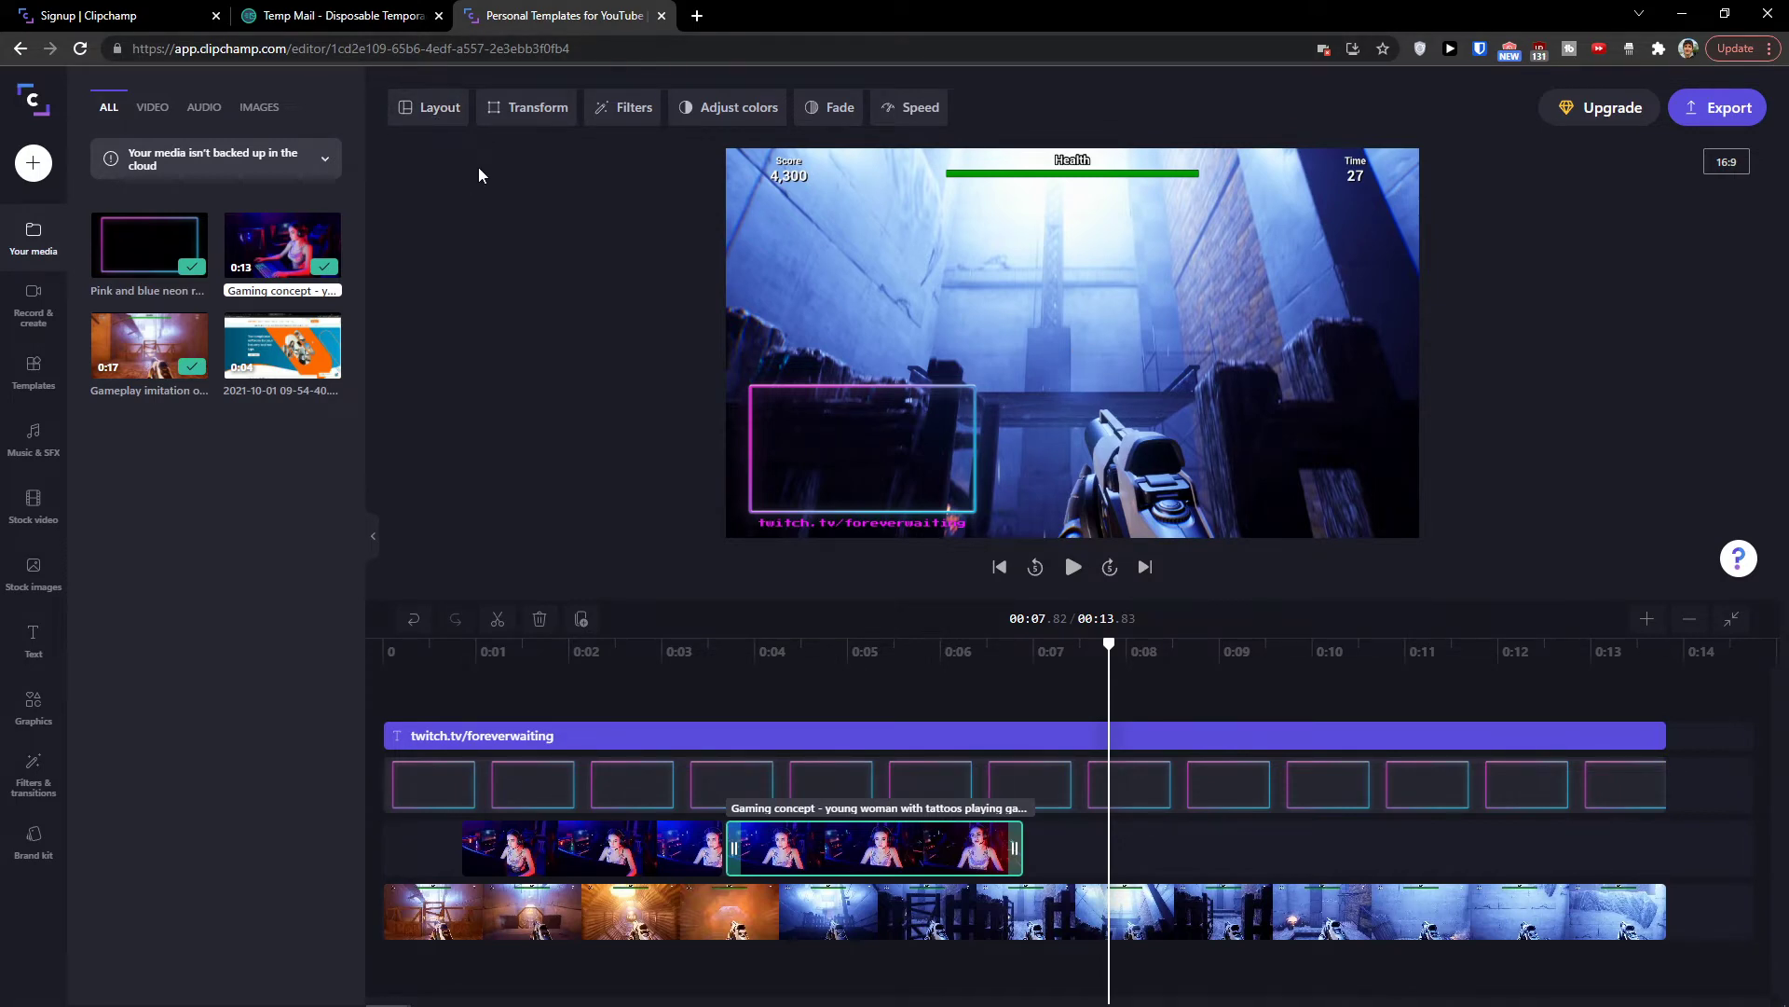
Open the Windows mouse pointer settings and close them again.
key("super")
type("poin")
key("Return")
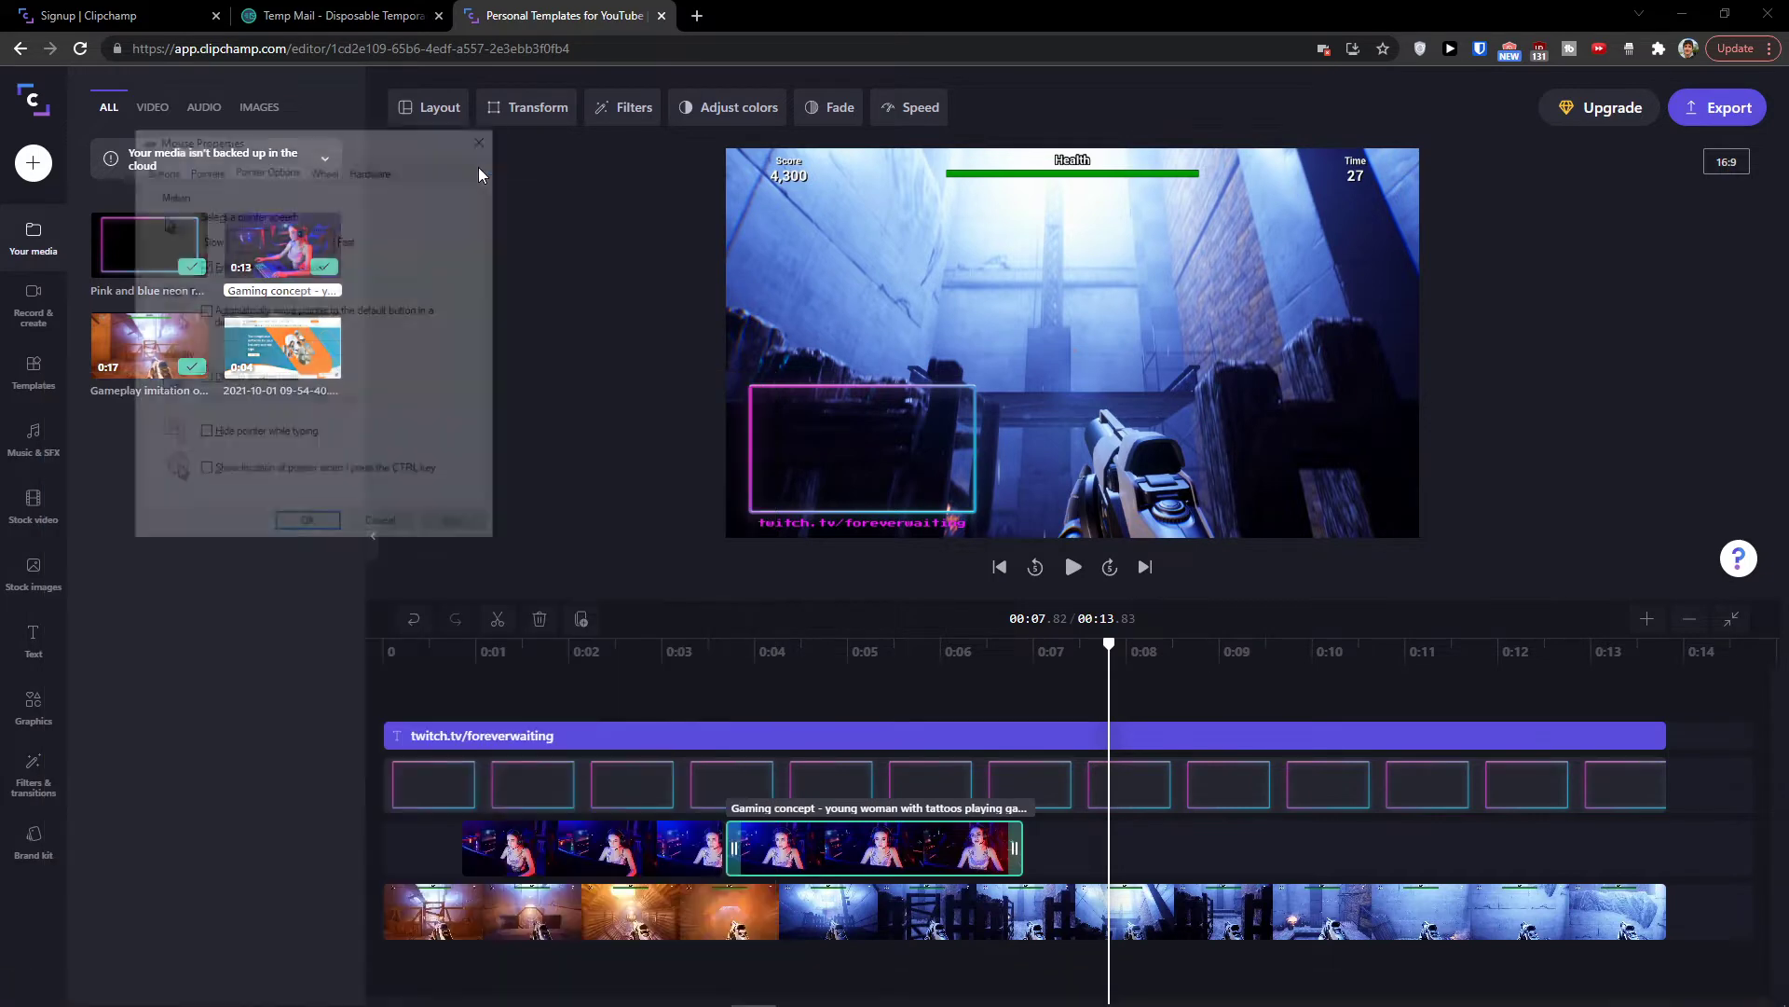
key("Escape")
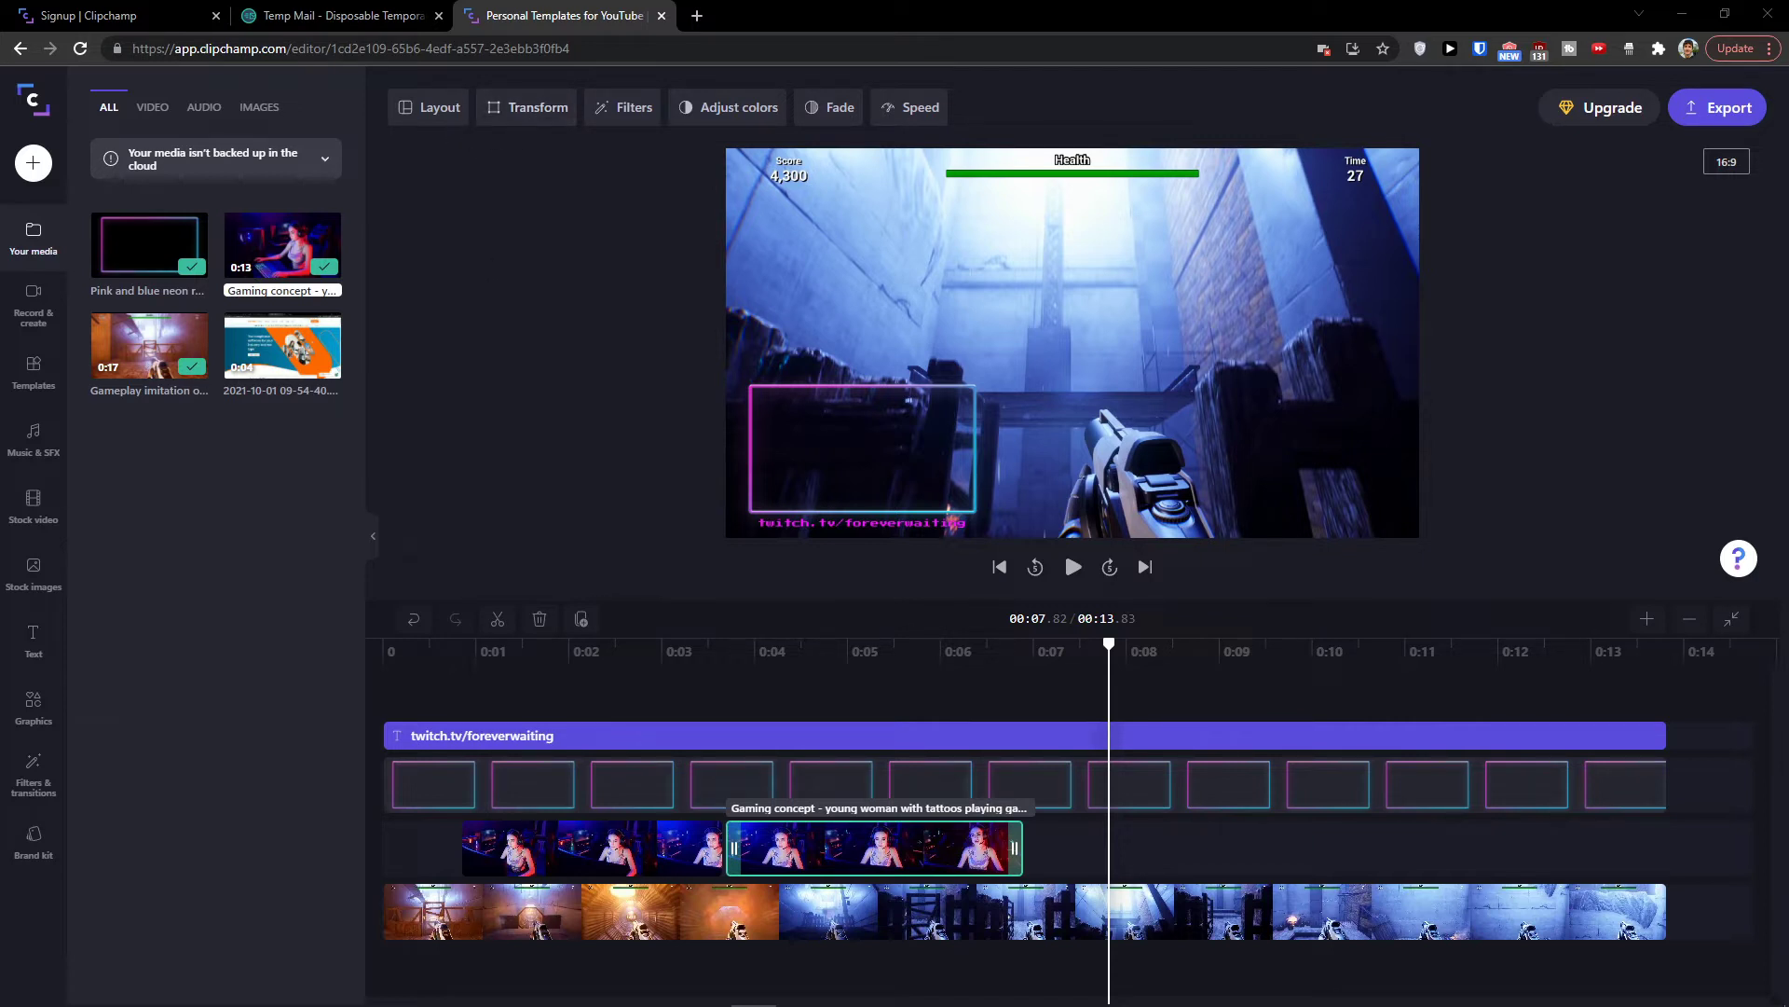
Try lowering the webcam clip's opacity in Transform with the playhead at 0:05.31.
left_click(543, 128)
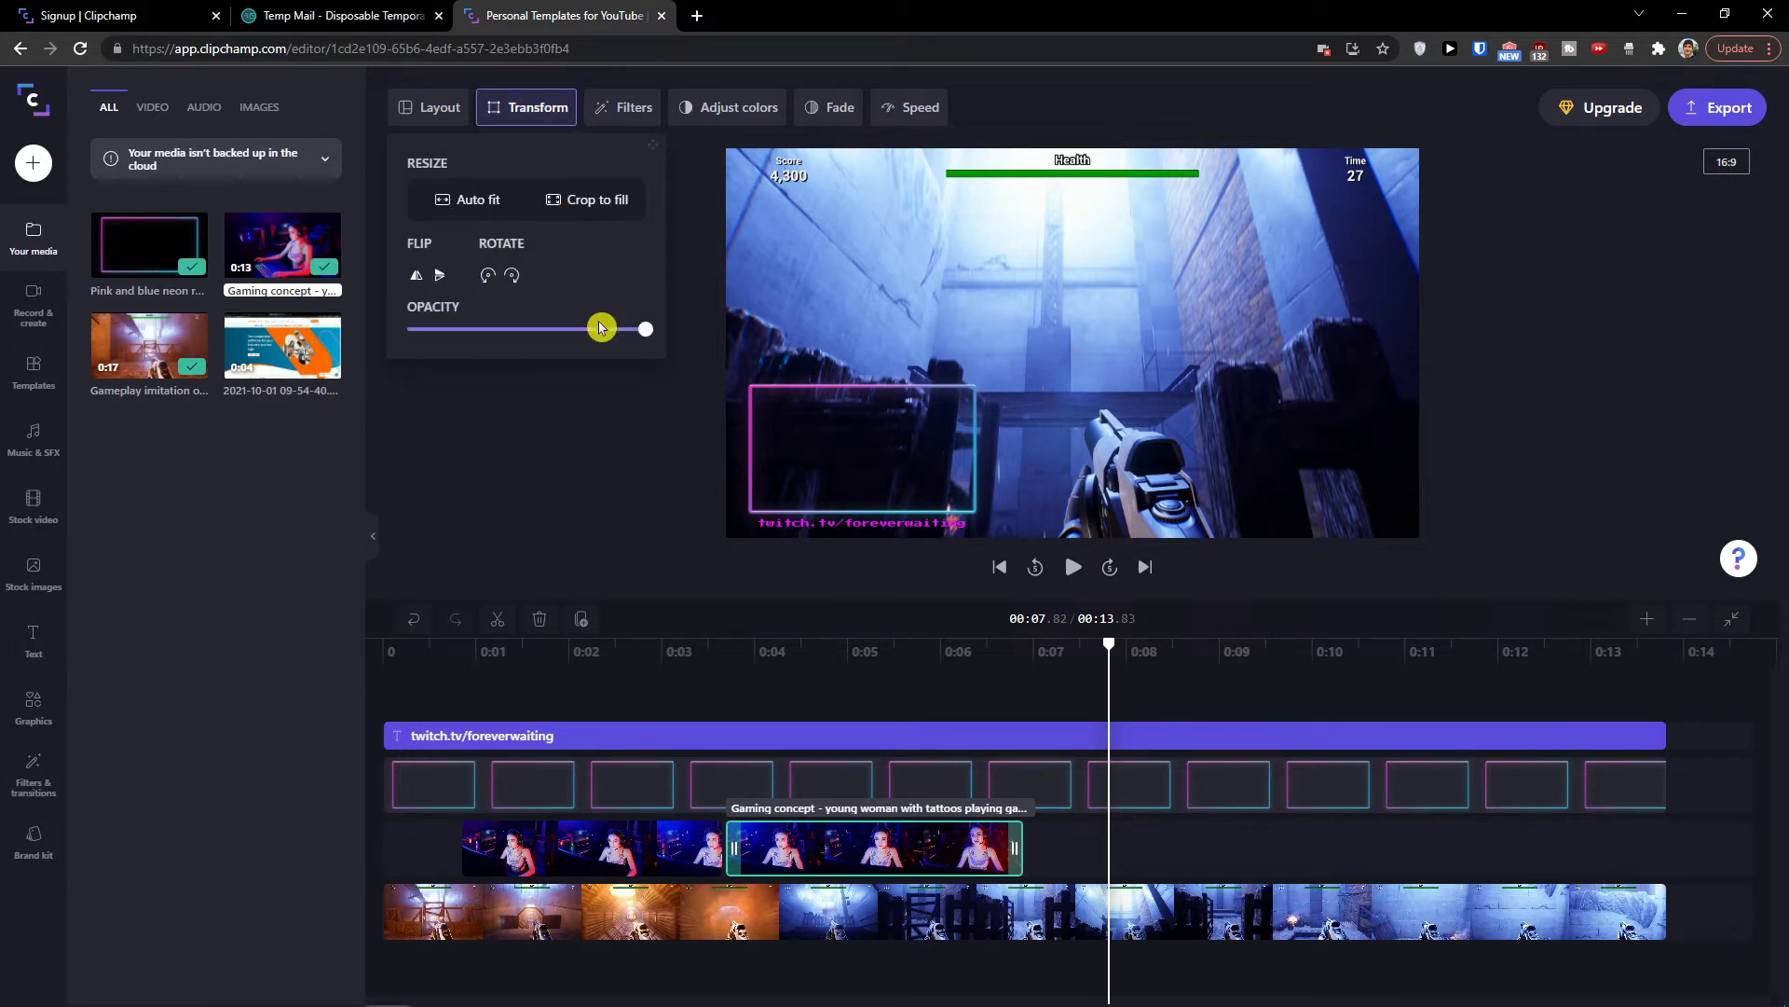
left_click_drag(615, 334, 719, 344)
left_click(881, 658)
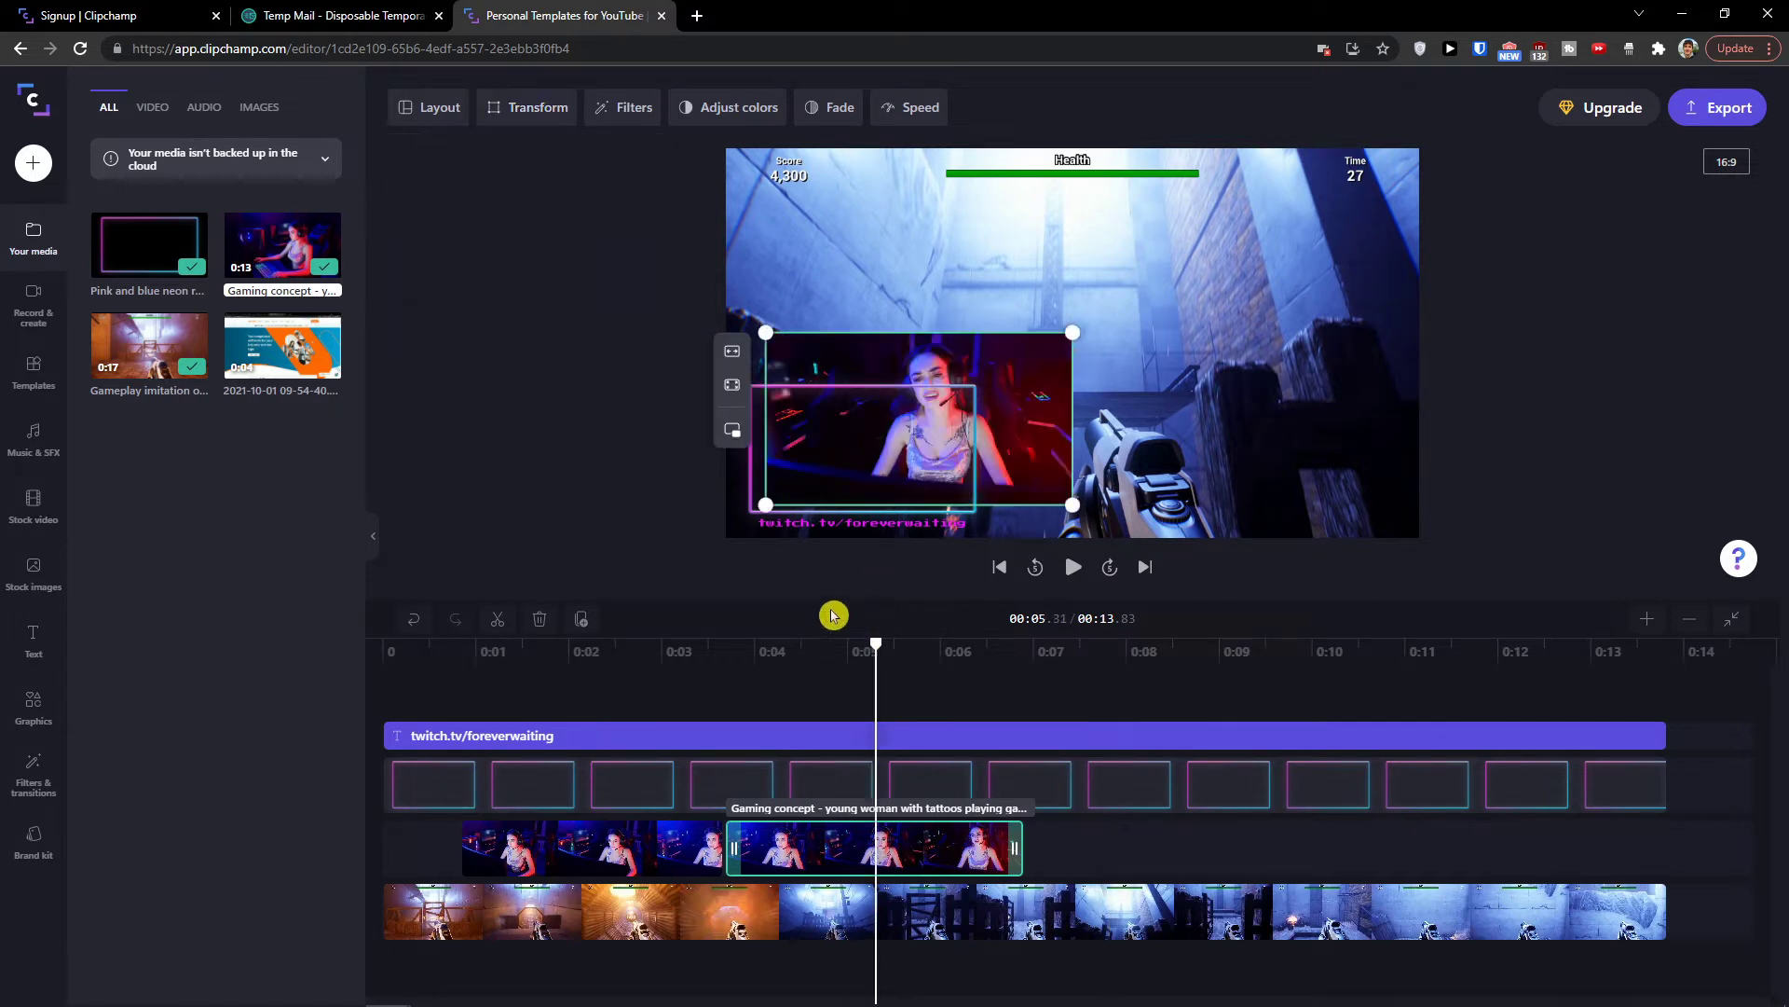
left_click(563, 117)
mouse_move(639, 333)
left_mouse_down()
mouse_move(411, 320)
mouse_move(669, 331)
left_mouse_up()
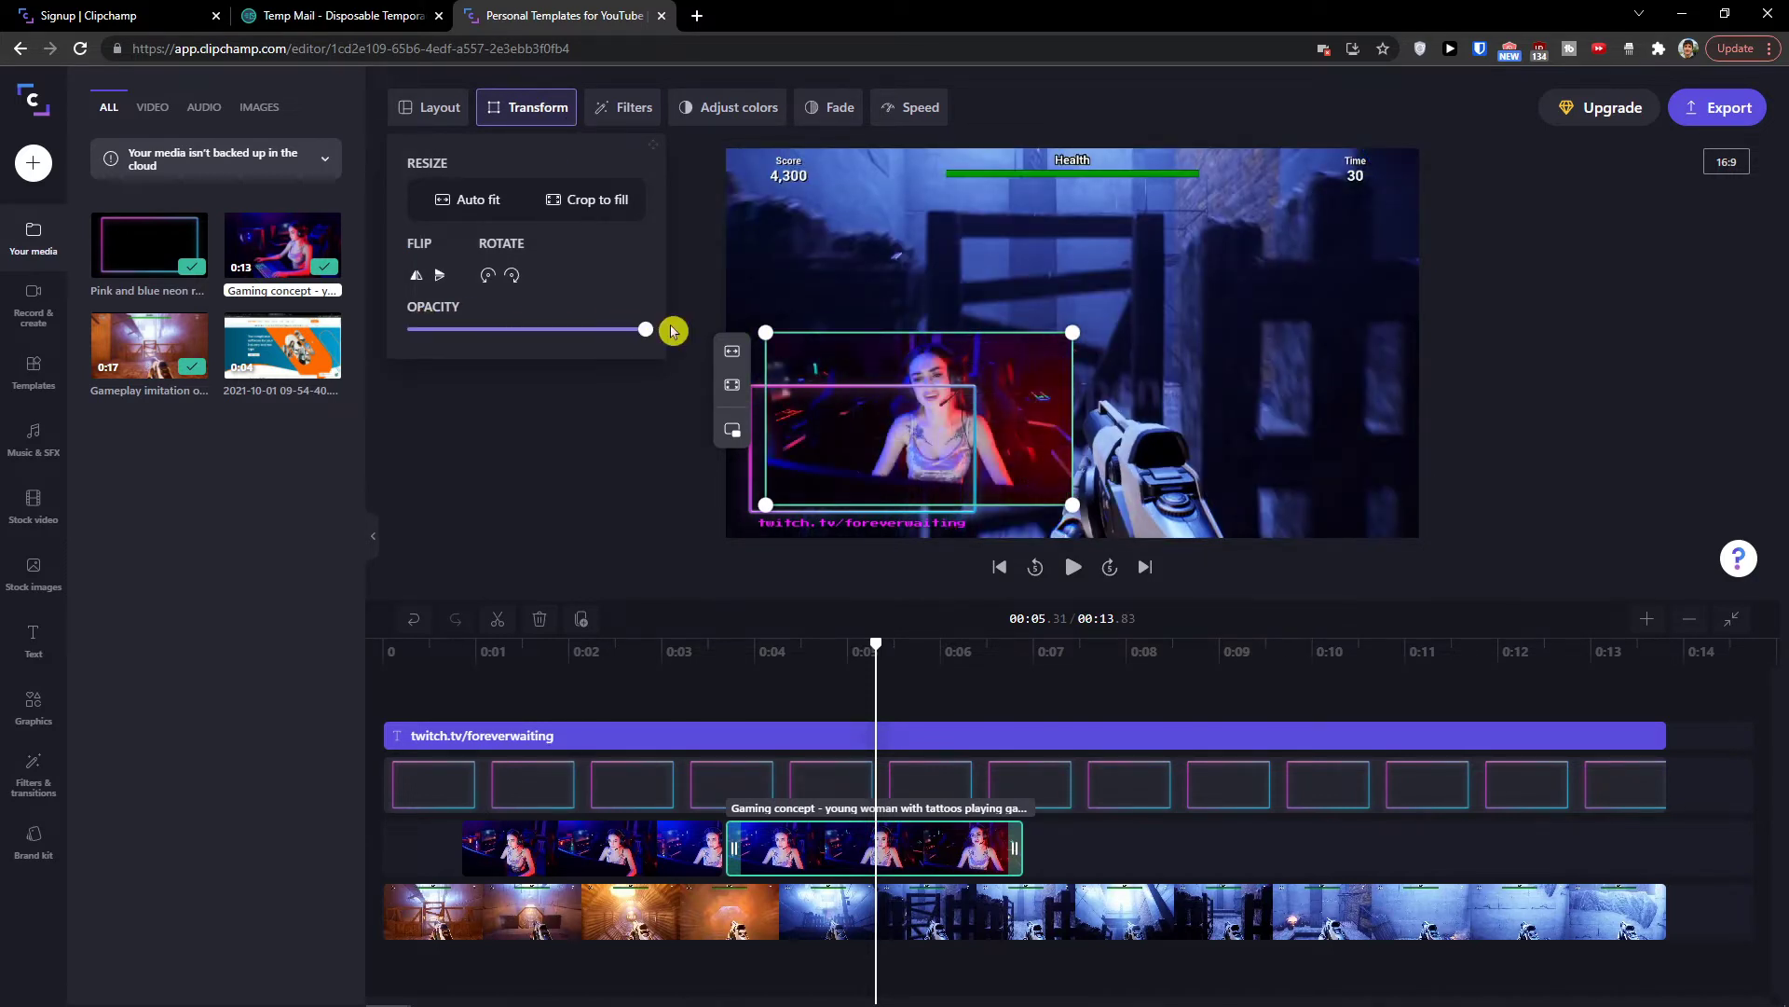
Restore full opacity, rotate and flip the webcam clip back, then show Filters.
left_click(487, 276)
left_click(511, 276)
left_click(440, 276)
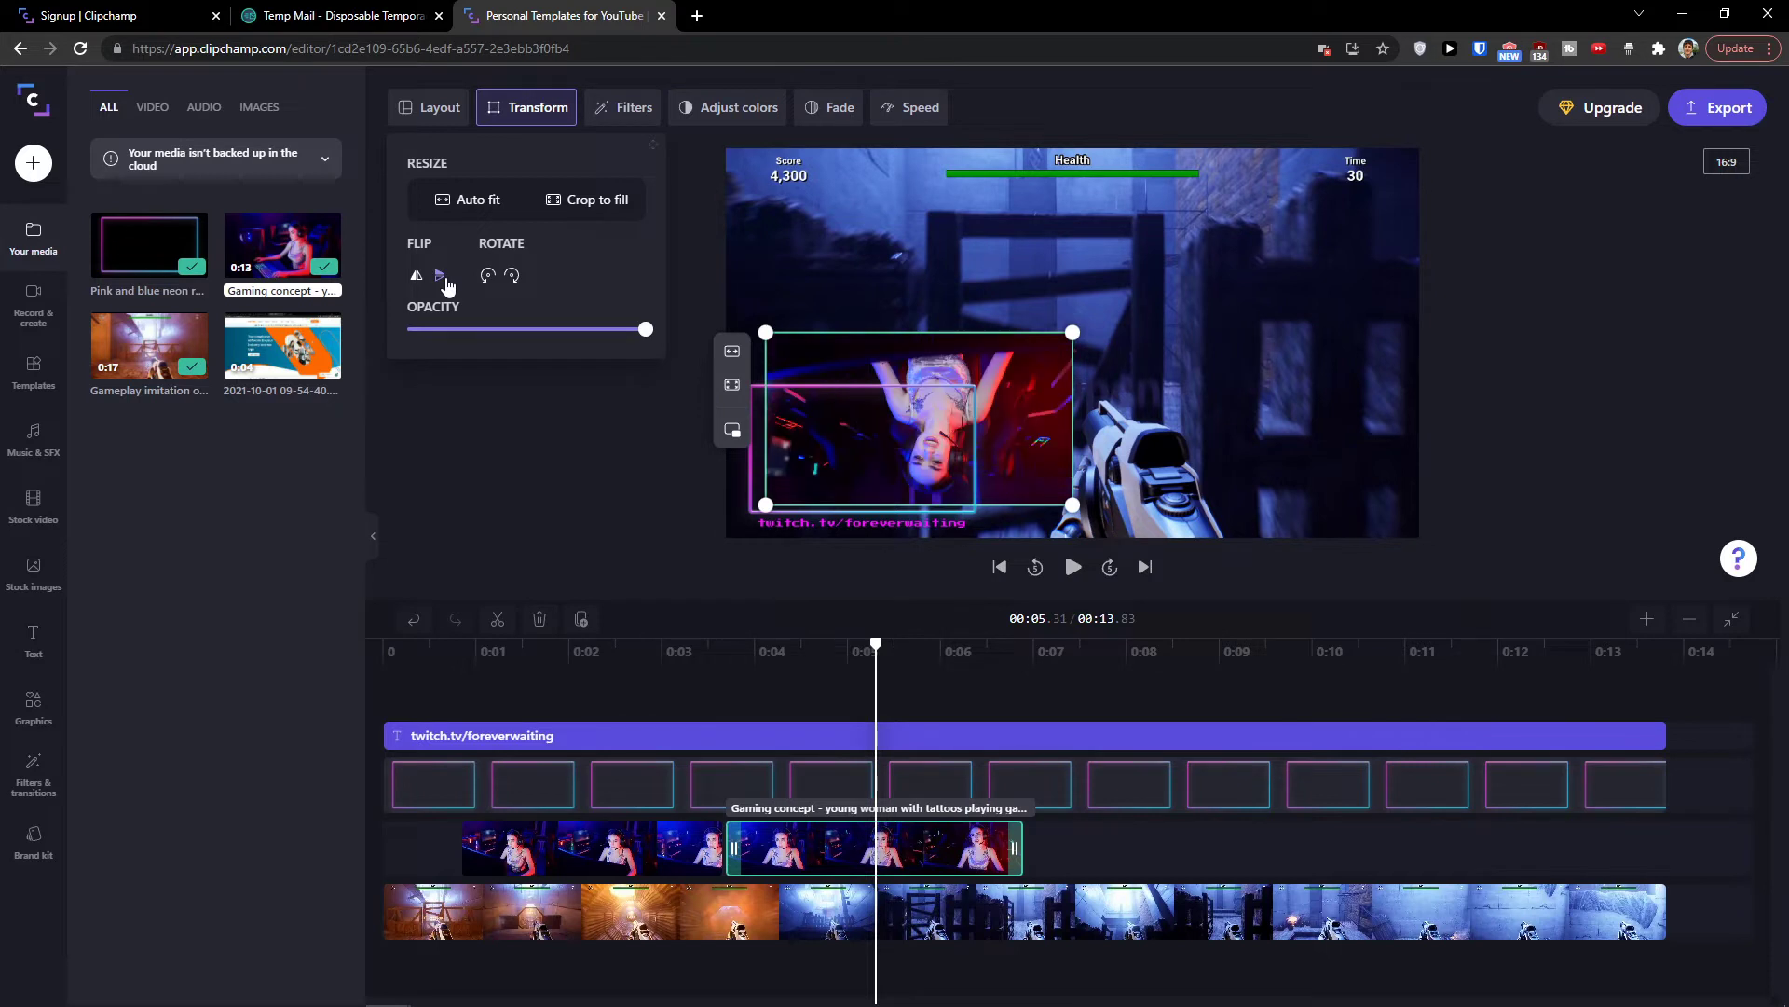
left_click(440, 276)
left_click(654, 113)
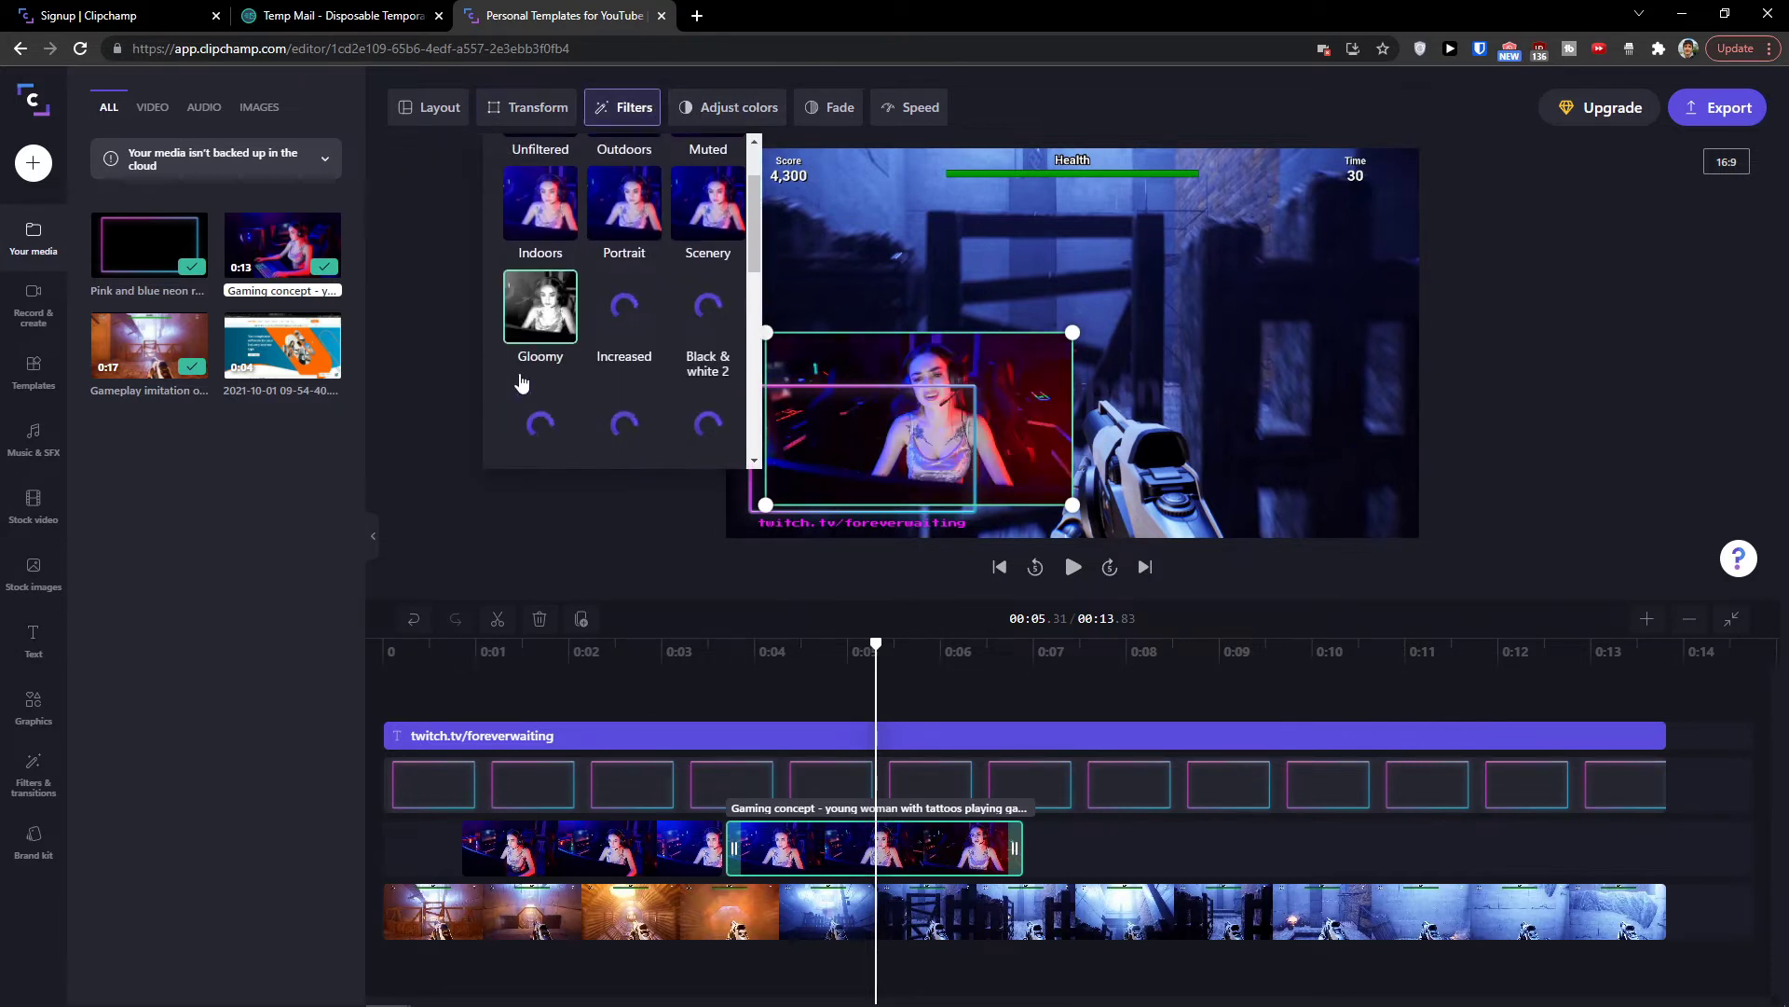
Raise the second webcam piece's exposure in Adjust colors, then check Fade and Speed.
left_click(706, 109)
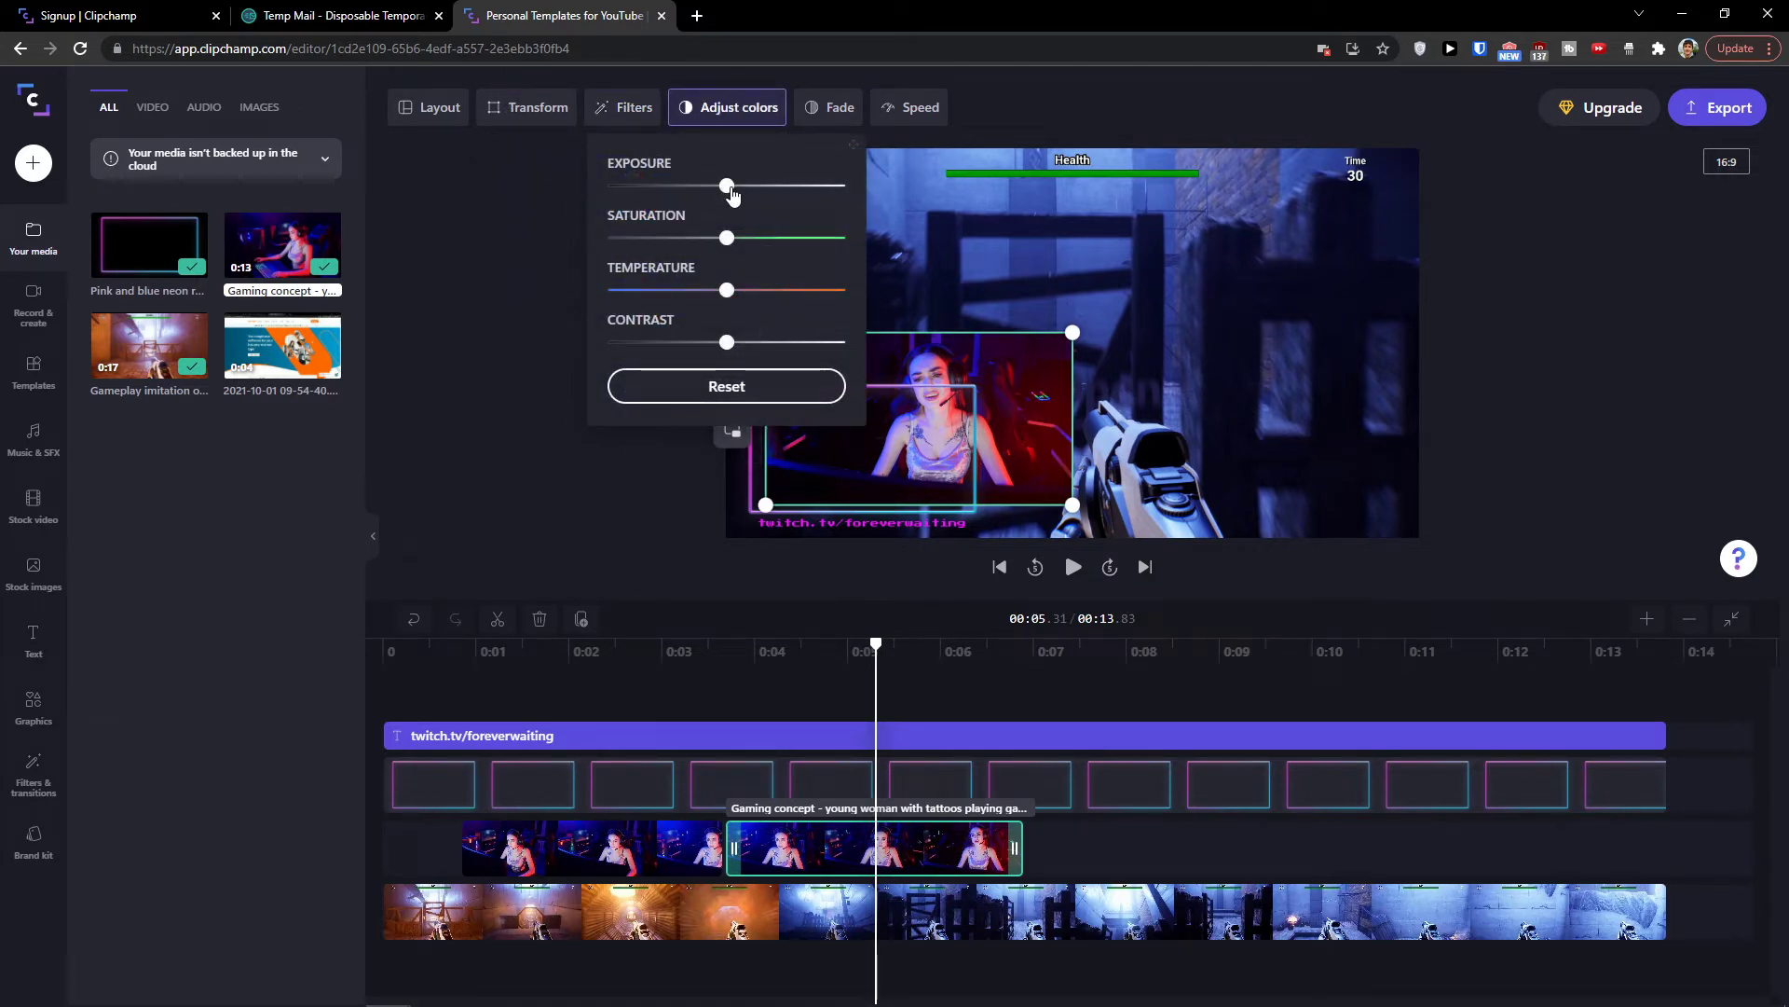
left_click_drag(733, 193, 771, 193)
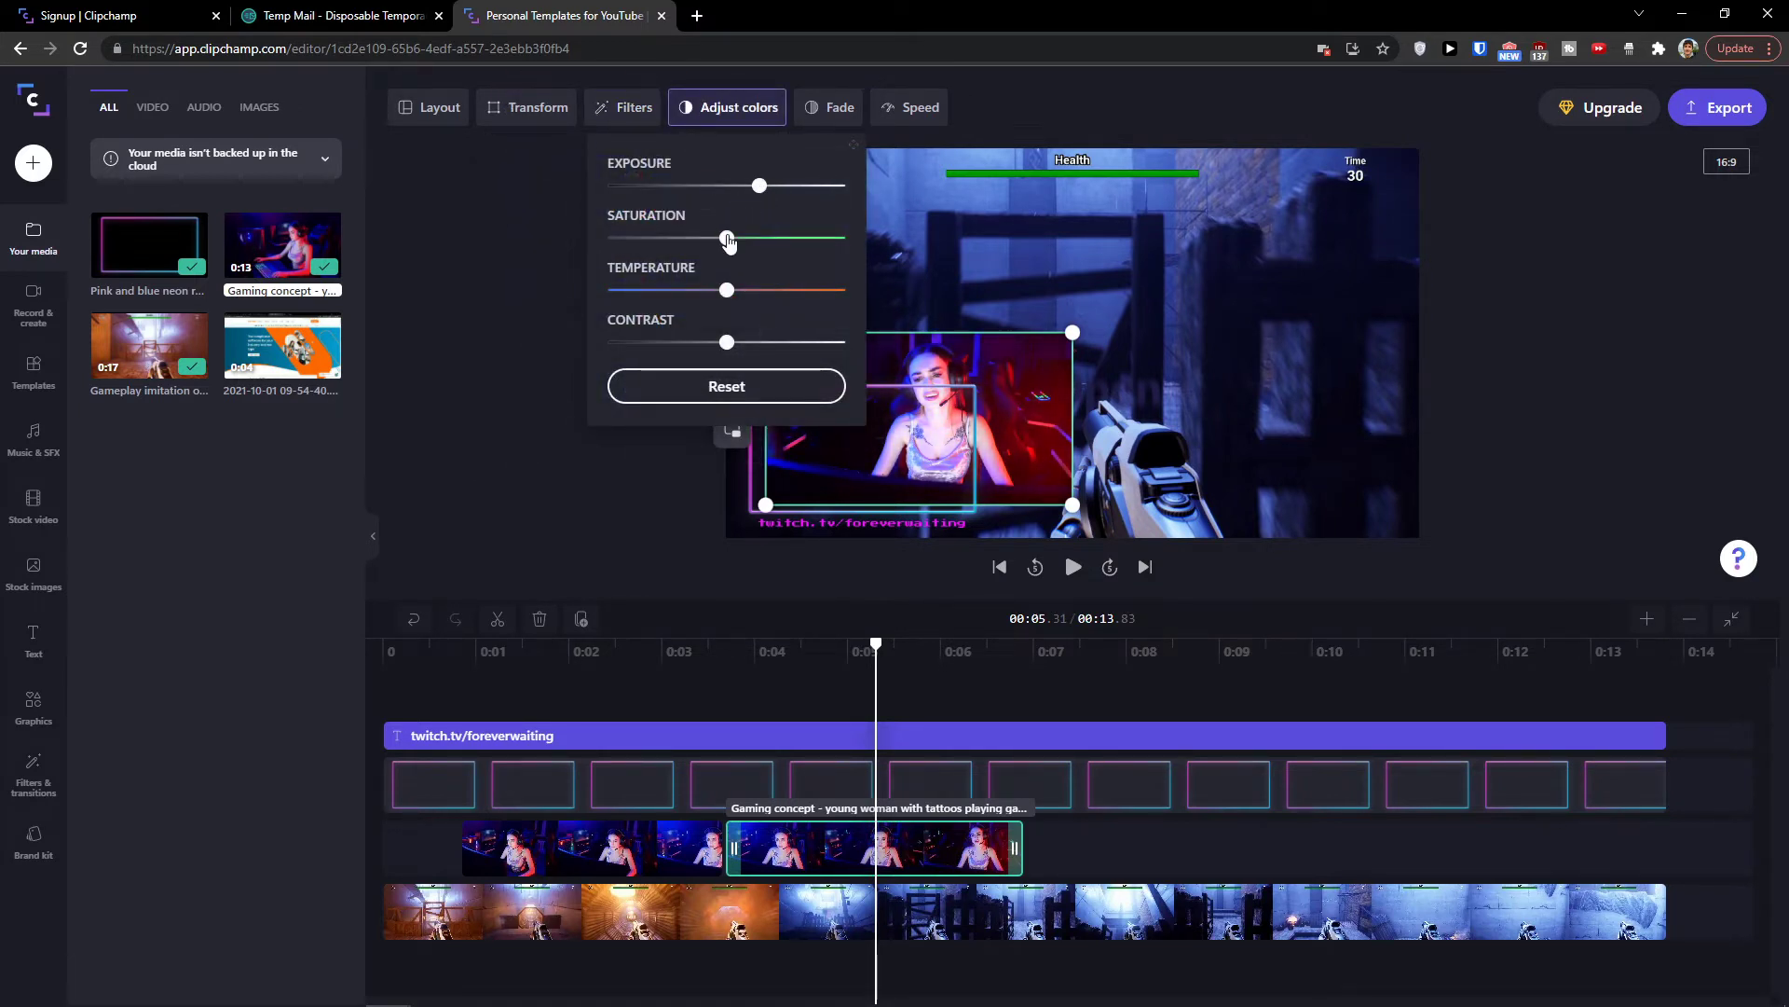
left_click(838, 110)
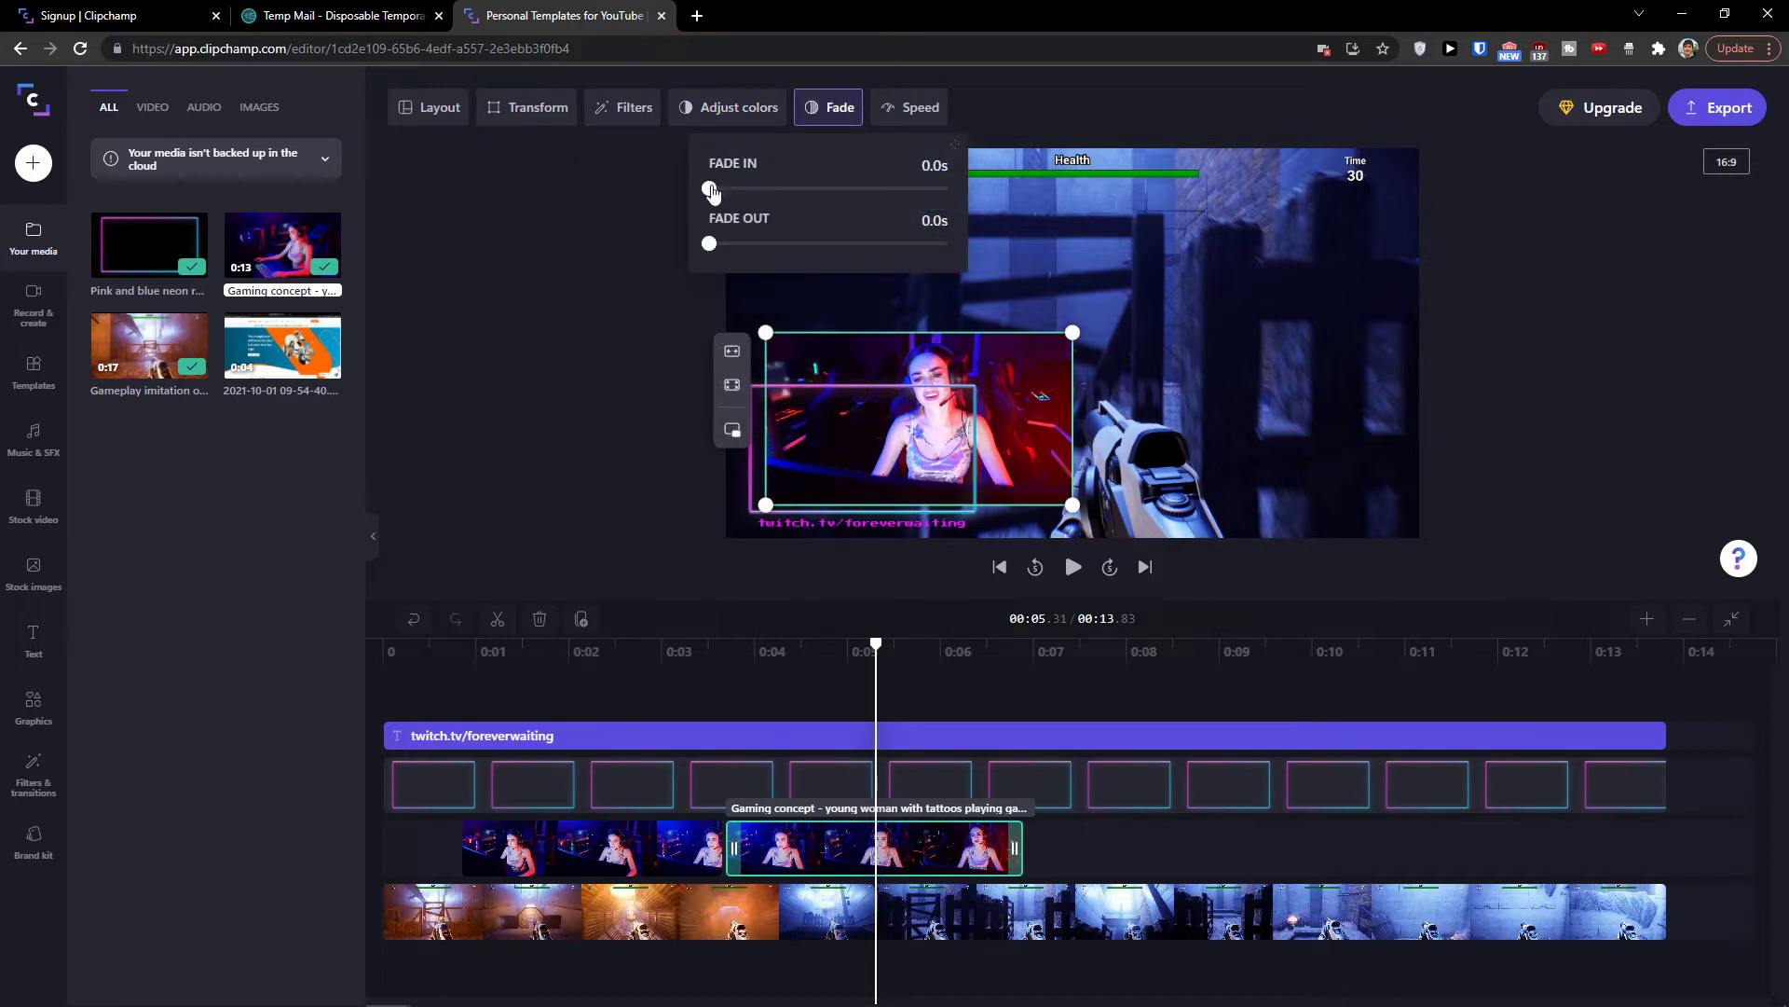
left_click(893, 117)
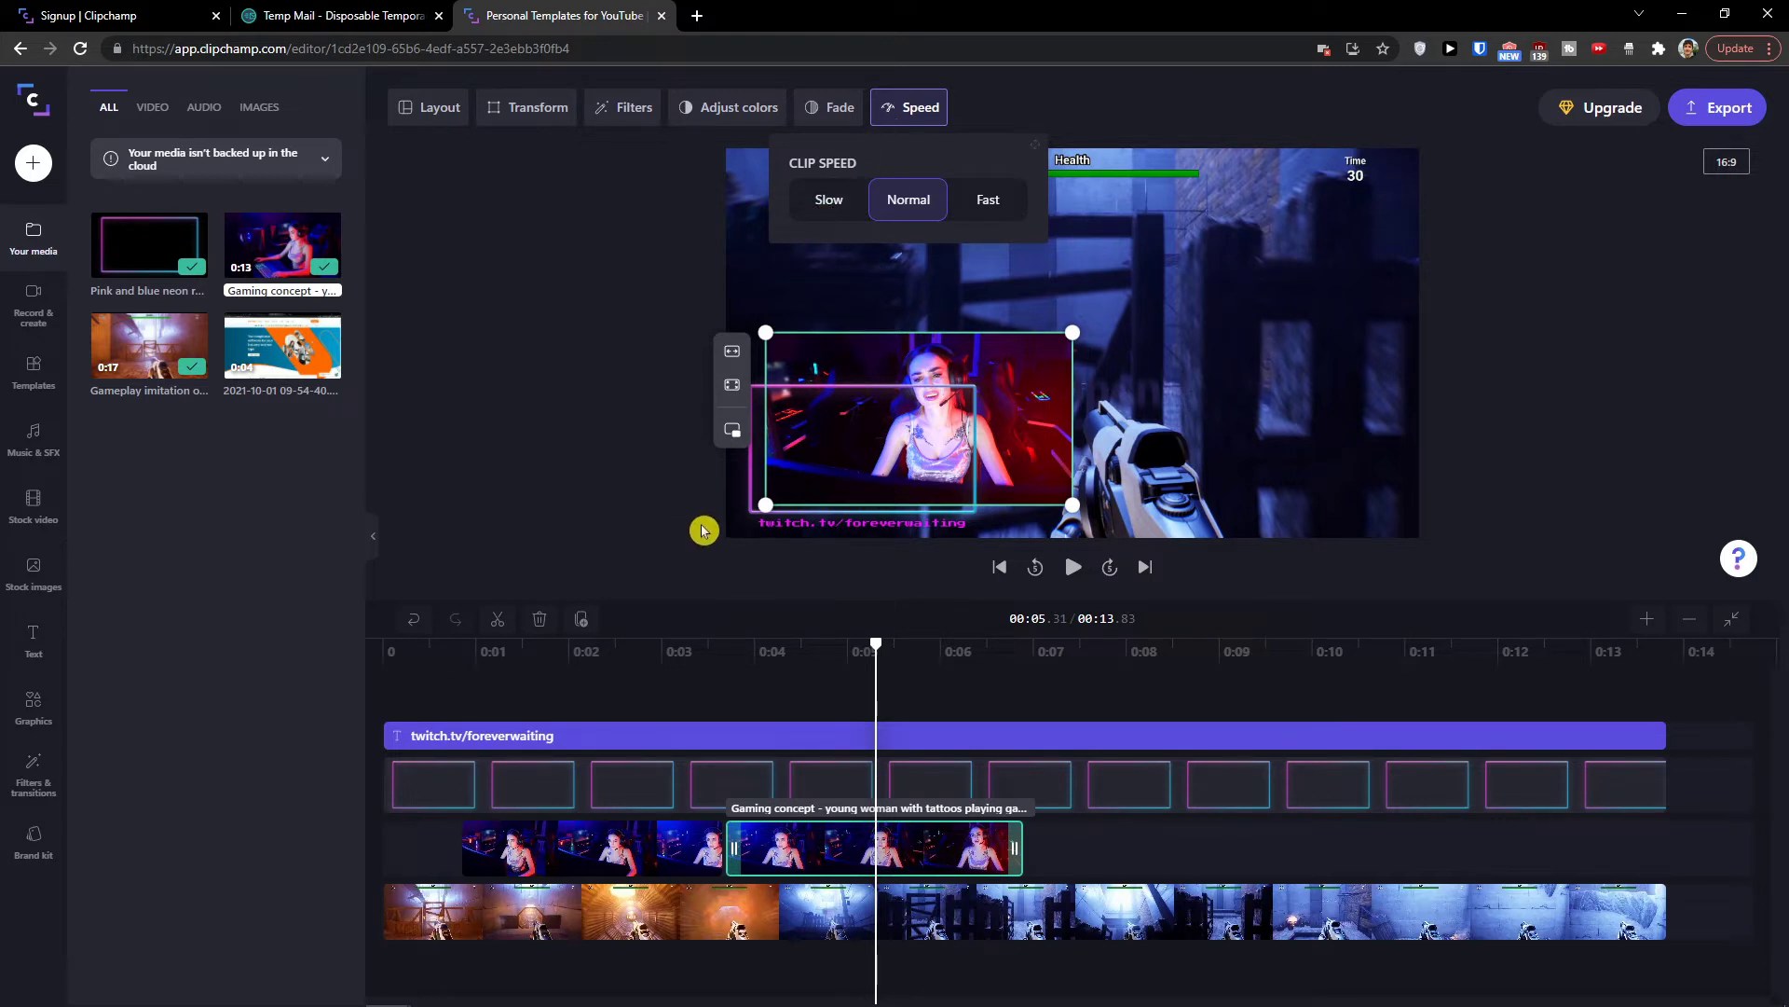
left_click(620, 844)
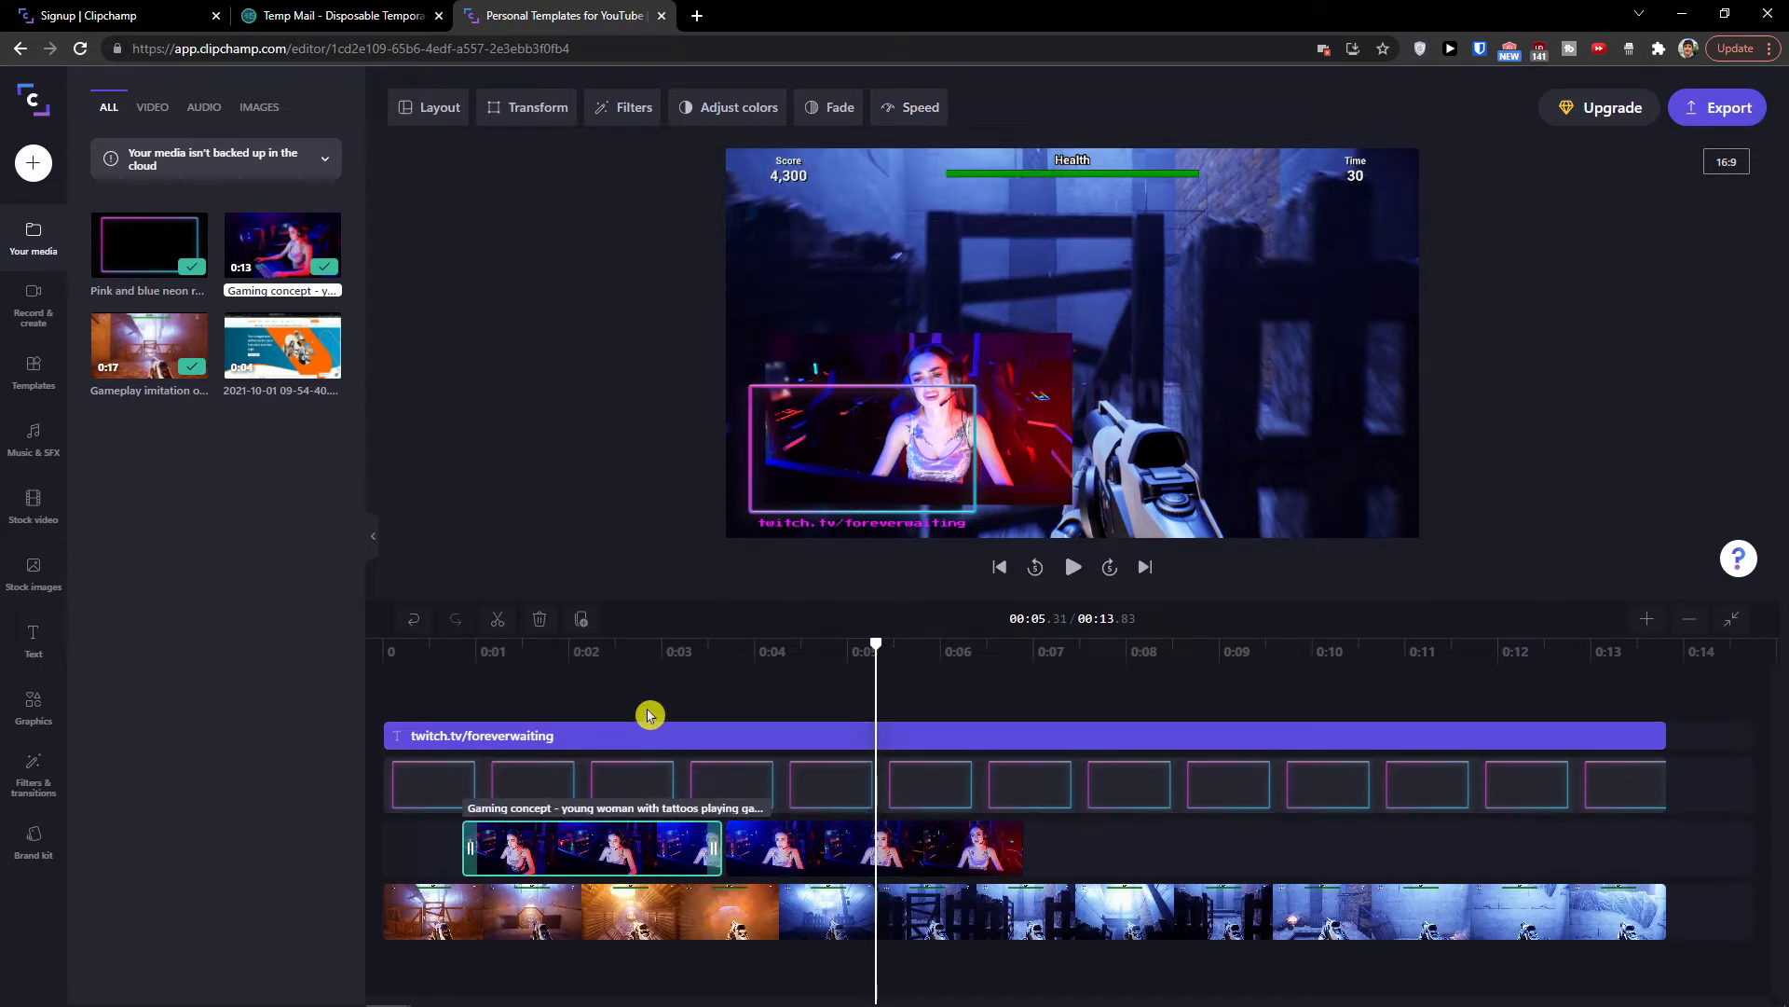
Move the second webcam piece later to about 0:06.5 and step through the preview.
left_click_drag(786, 843, 1049, 844)
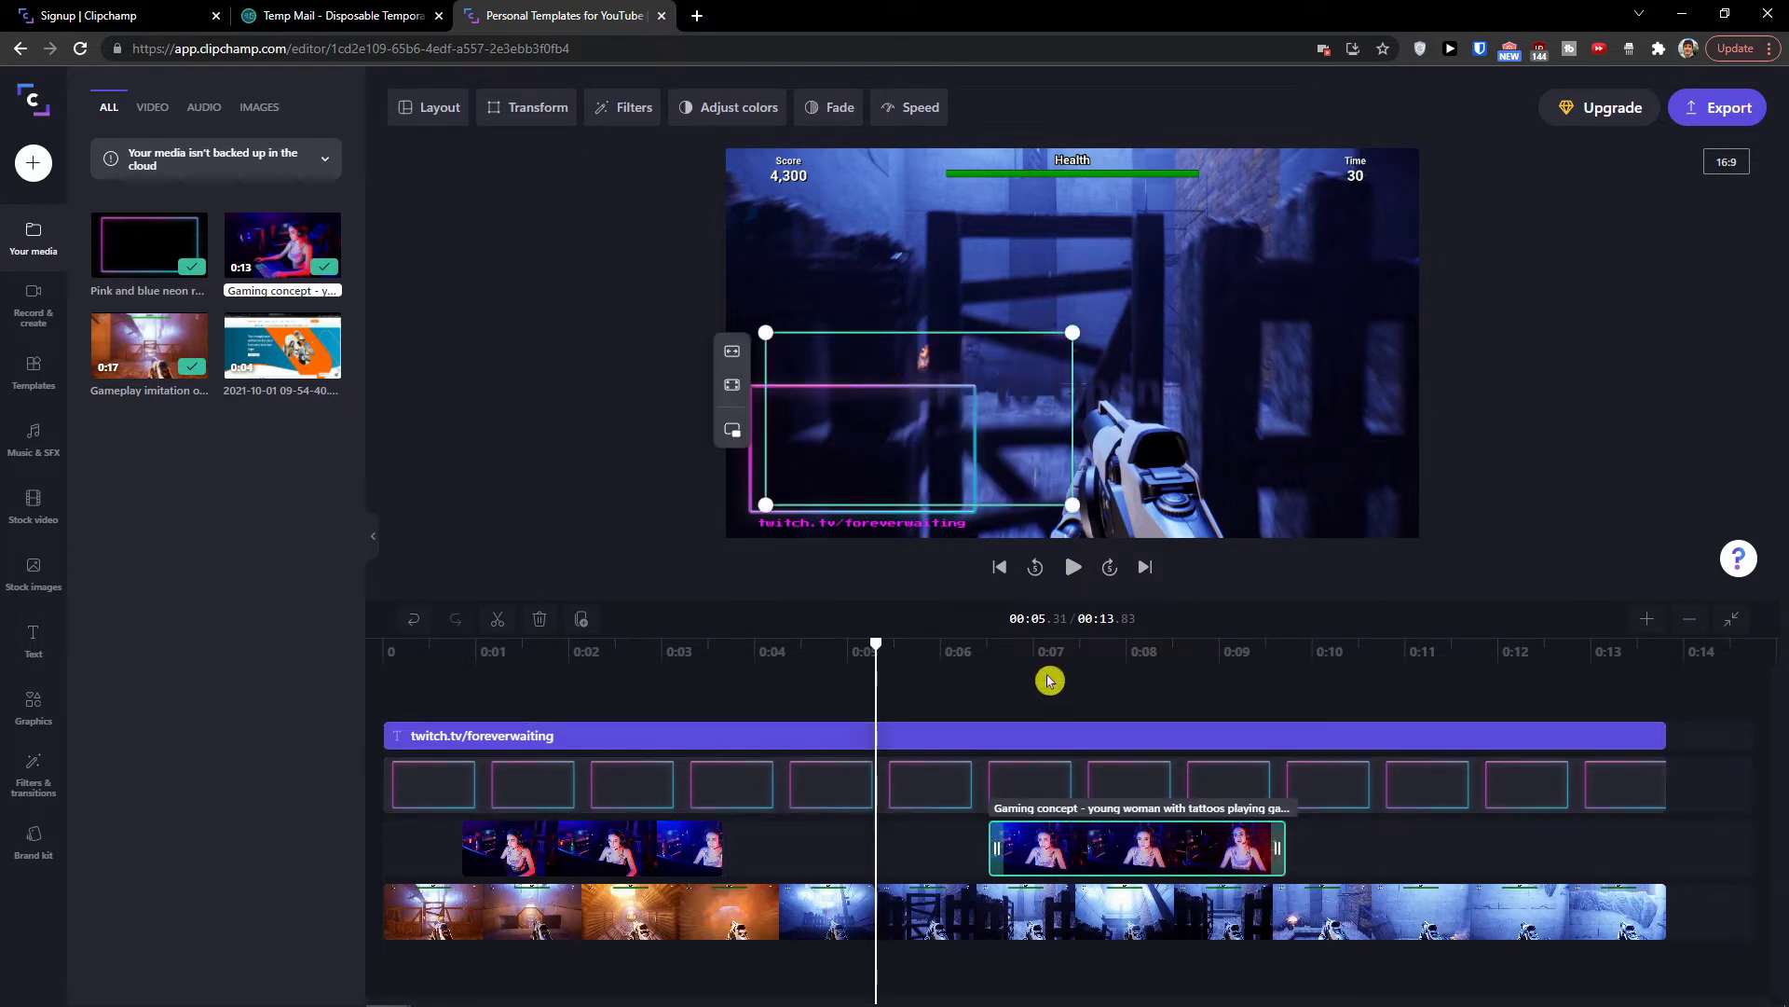
left_click_drag(1050, 681, 1166, 662)
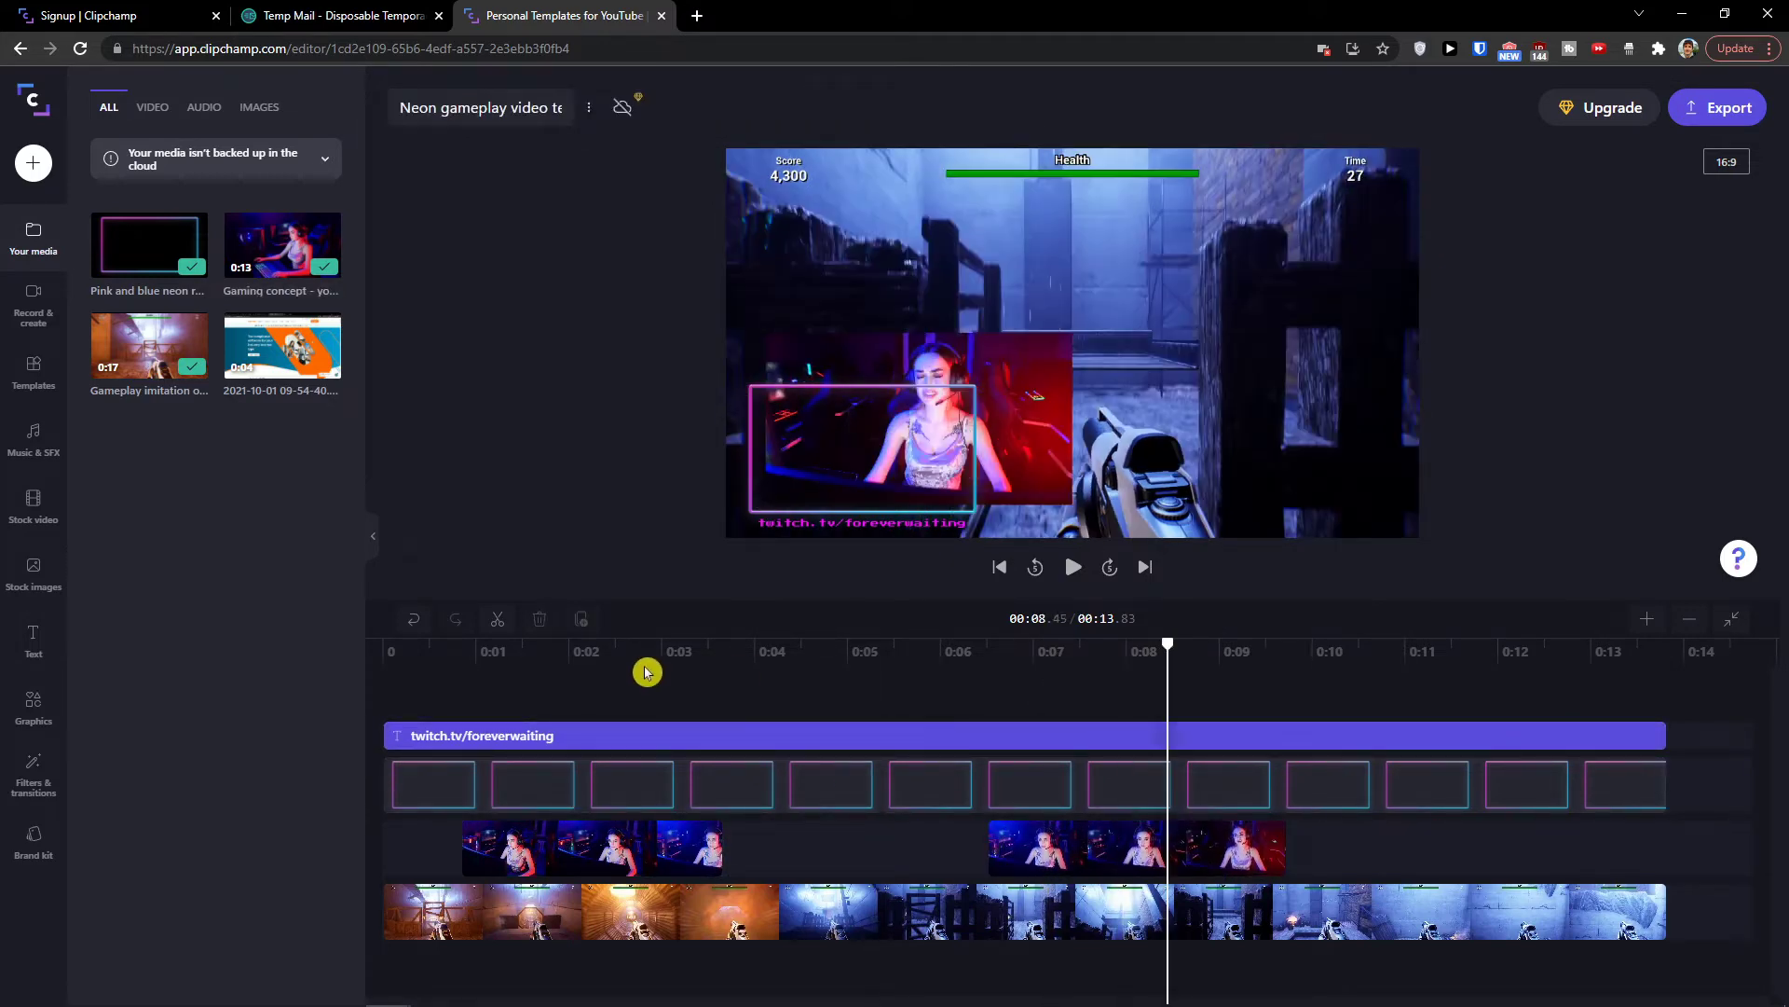
left_click(626, 671)
left_click(537, 671)
left_click(595, 653)
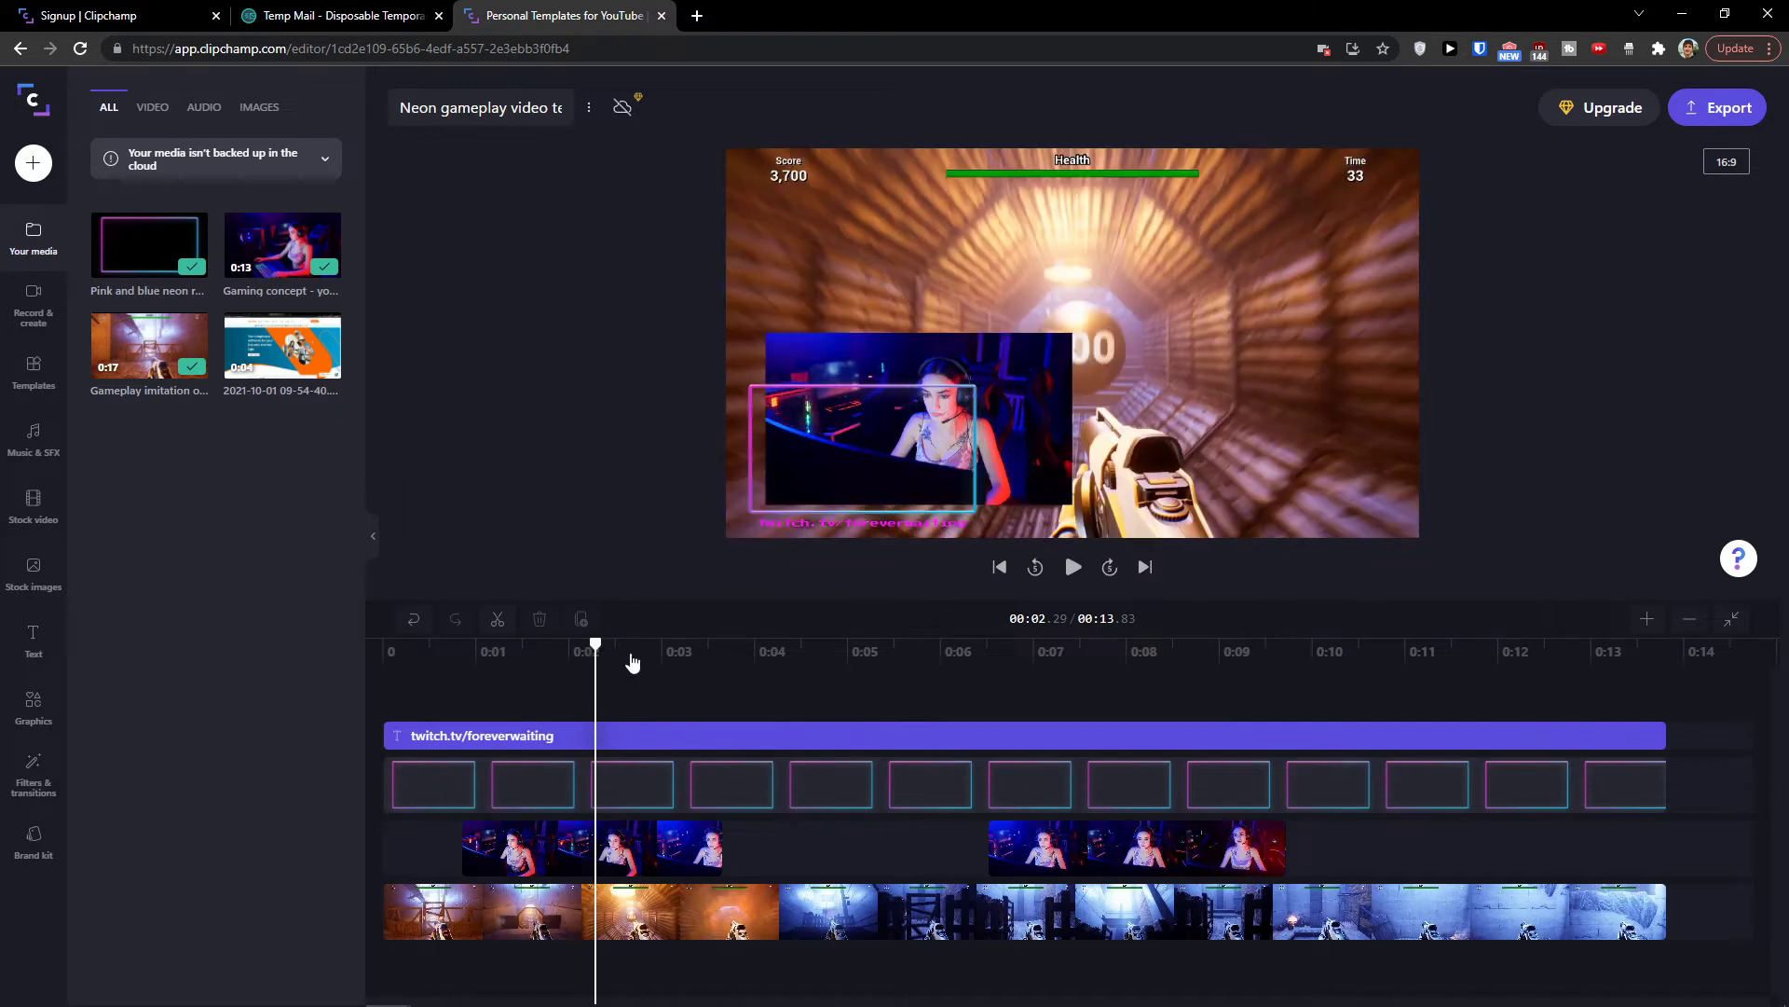
left_click(637, 664)
left_click(781, 654)
left_click(898, 658)
left_click(1014, 661)
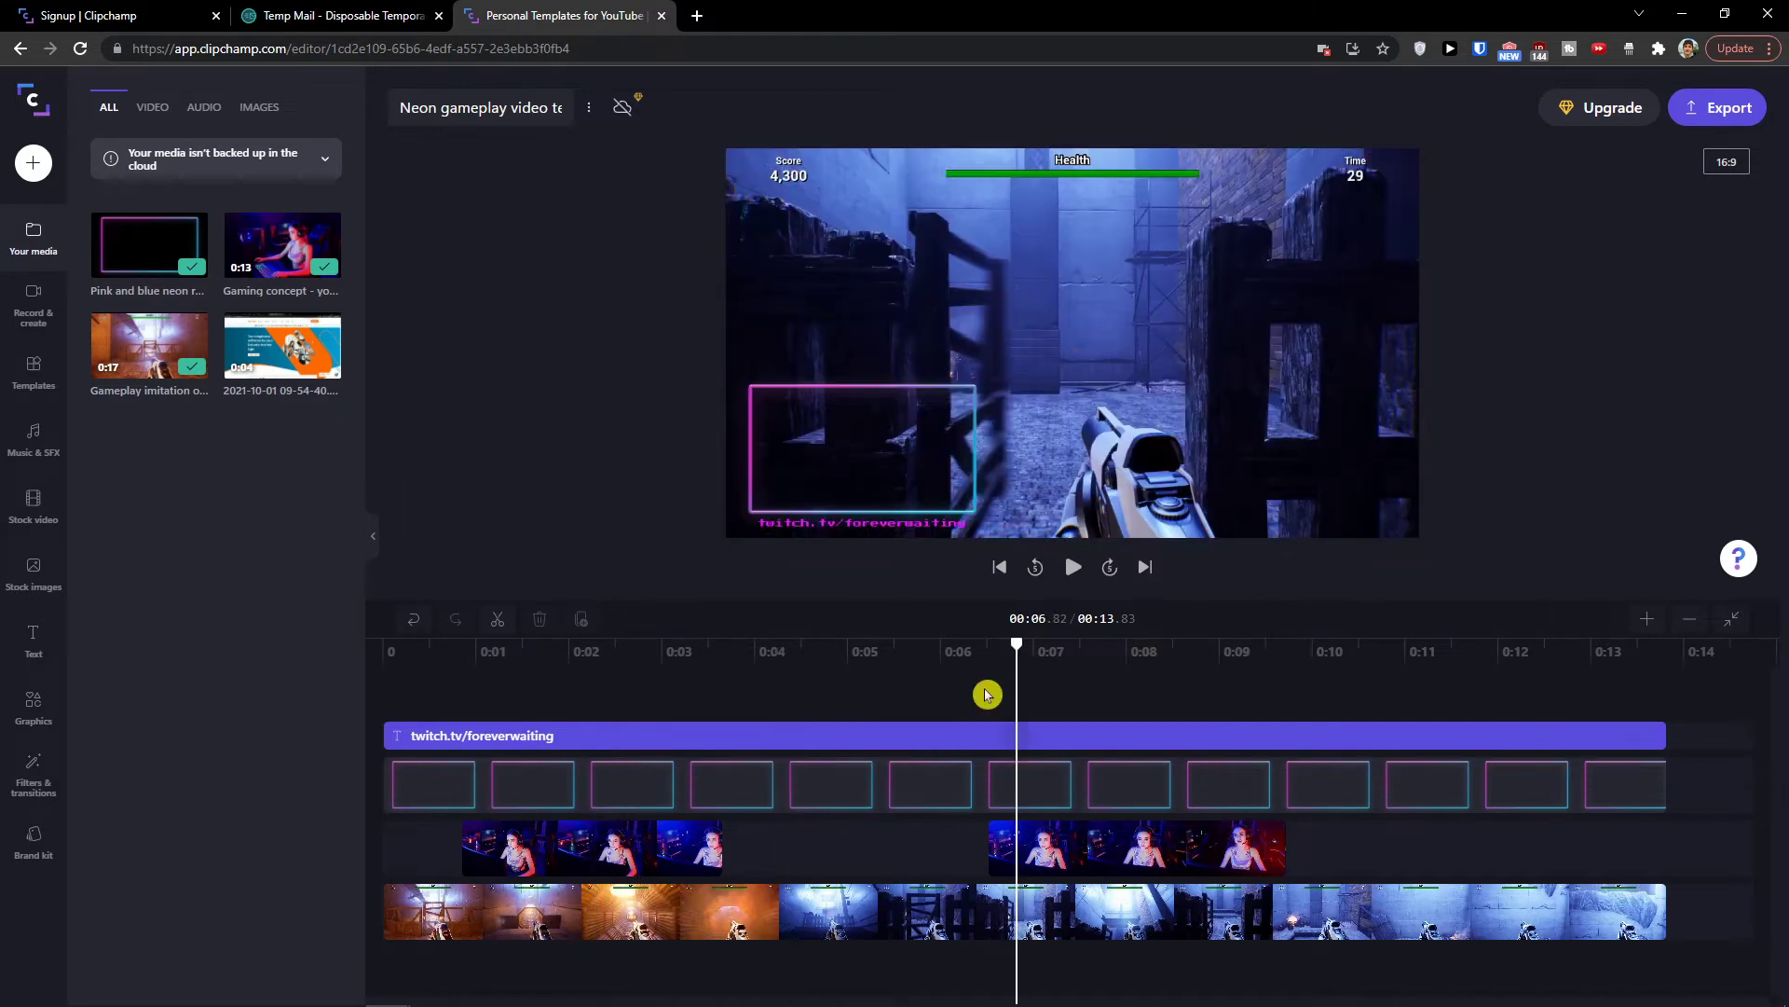
left_click(843, 911)
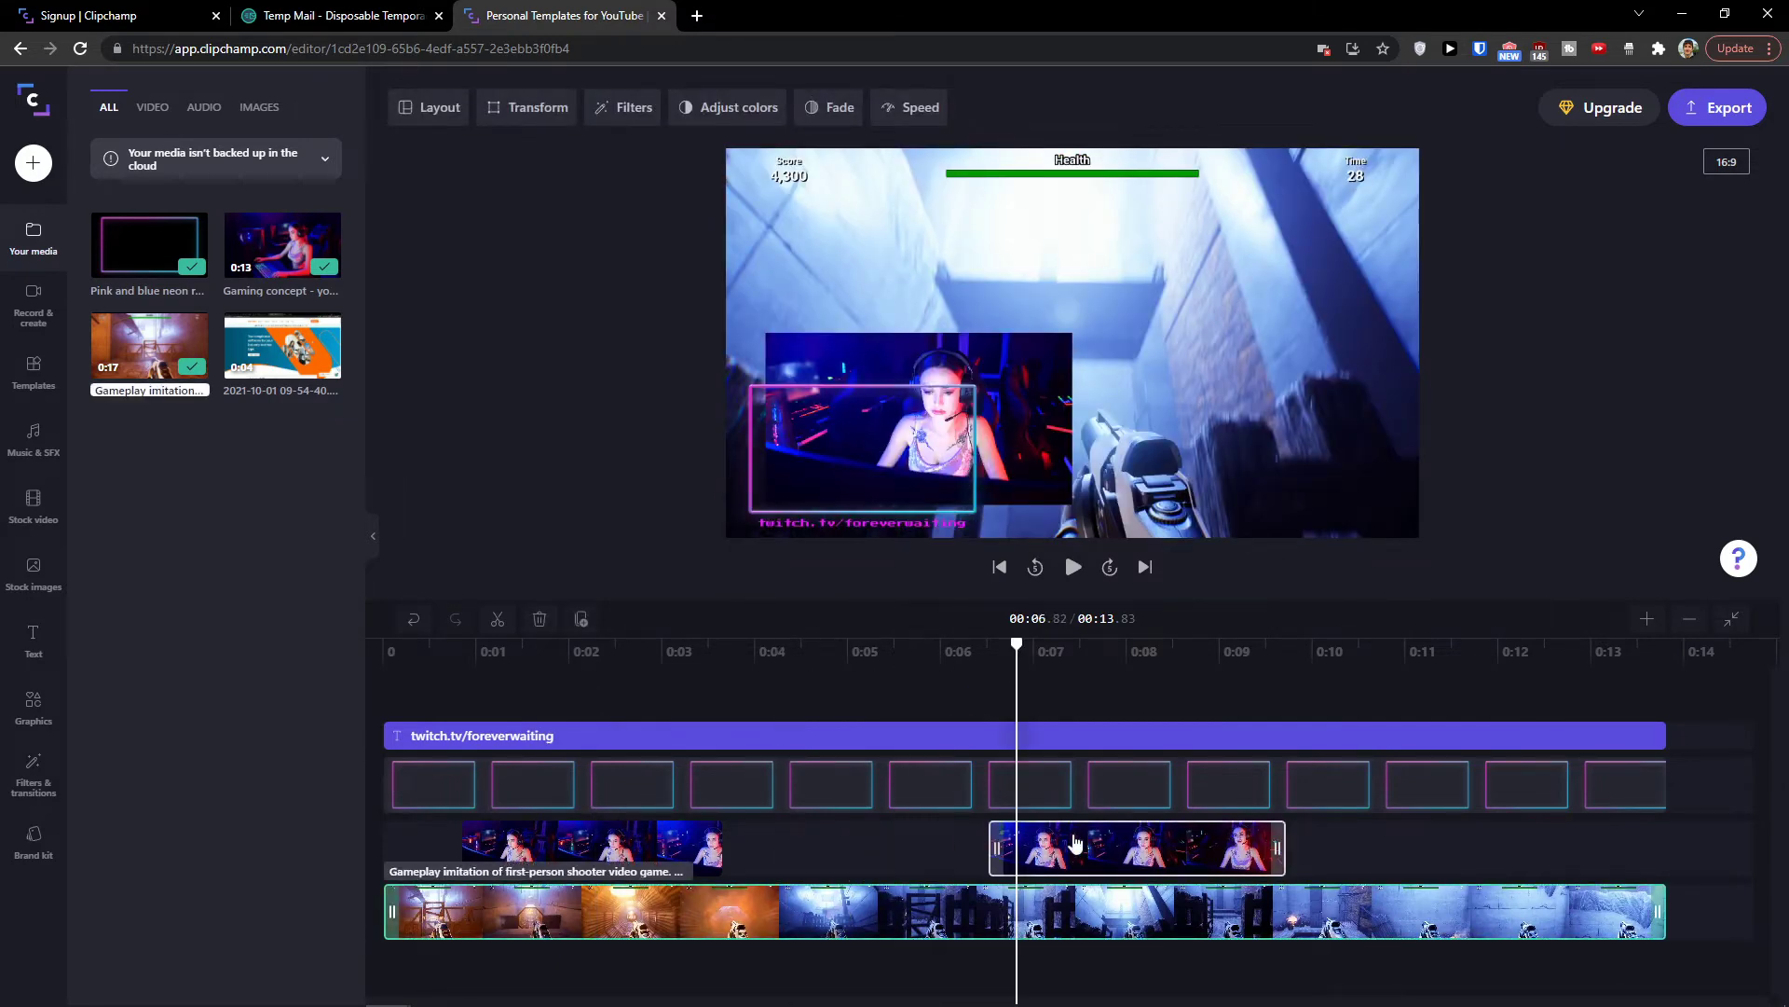
Drag the webcam piece back, finally dropping it to start near 0:01.
left_click_drag(1103, 844, 942, 843)
left_click(968, 662)
left_click(895, 649)
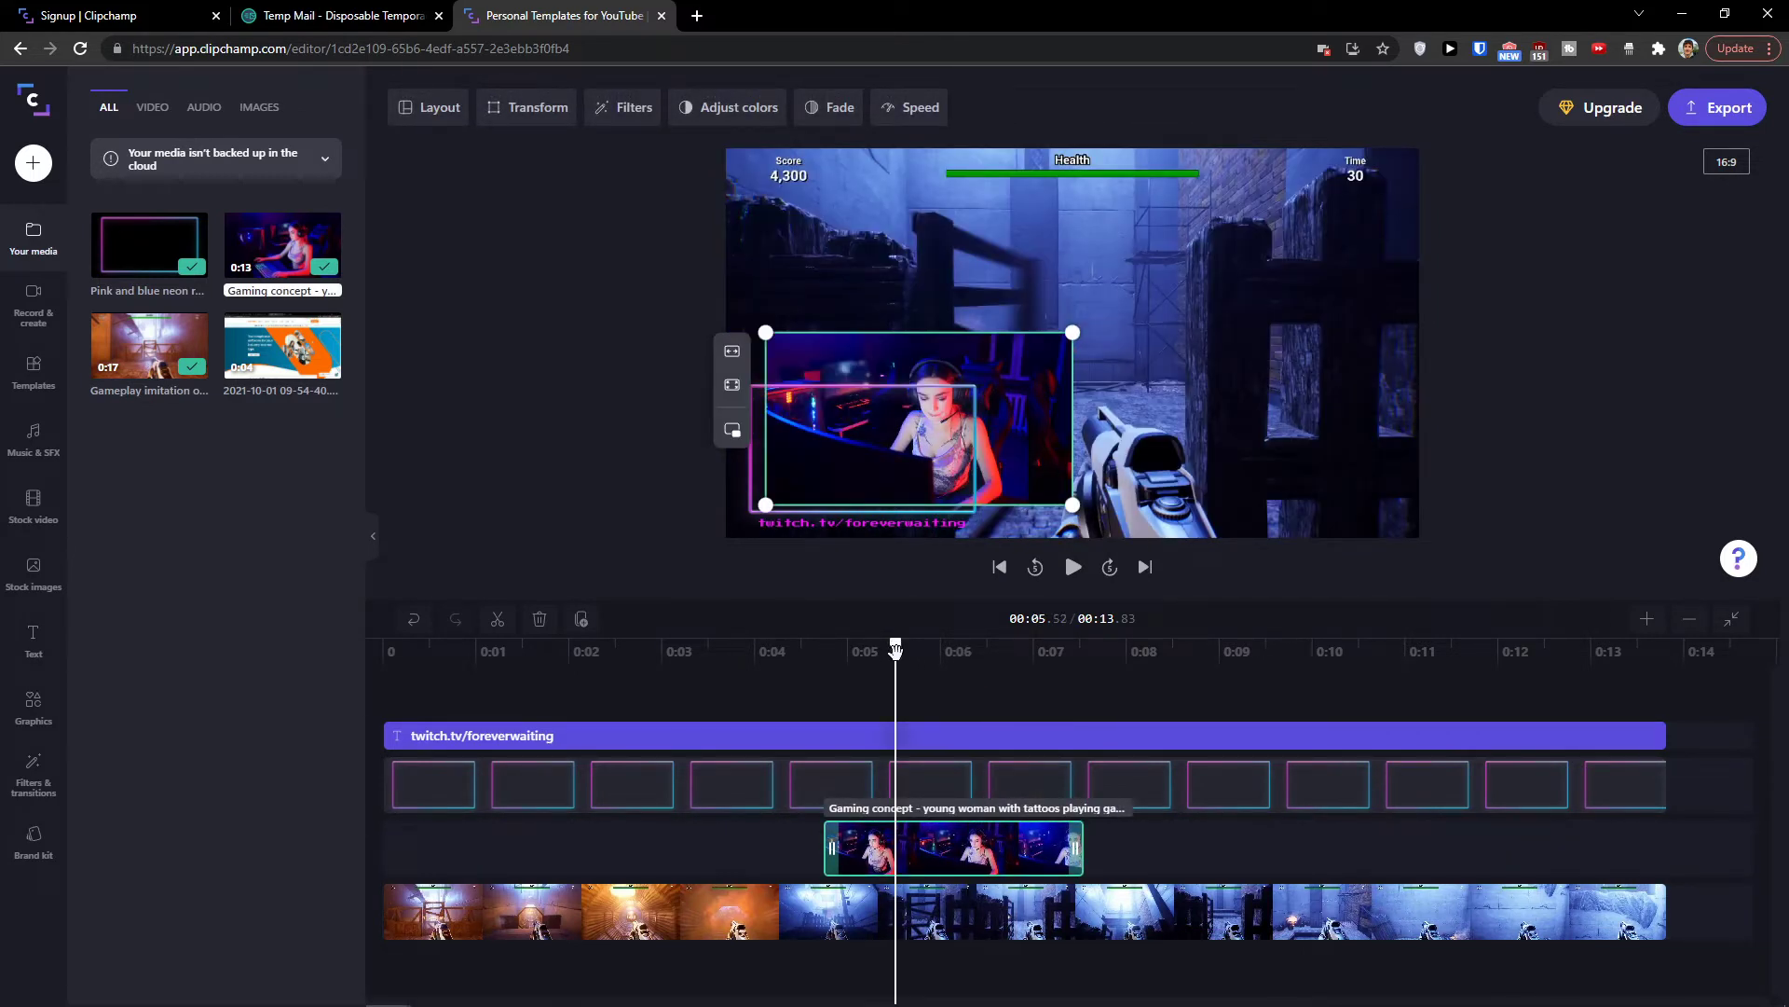
left_click_drag(920, 843, 575, 868)
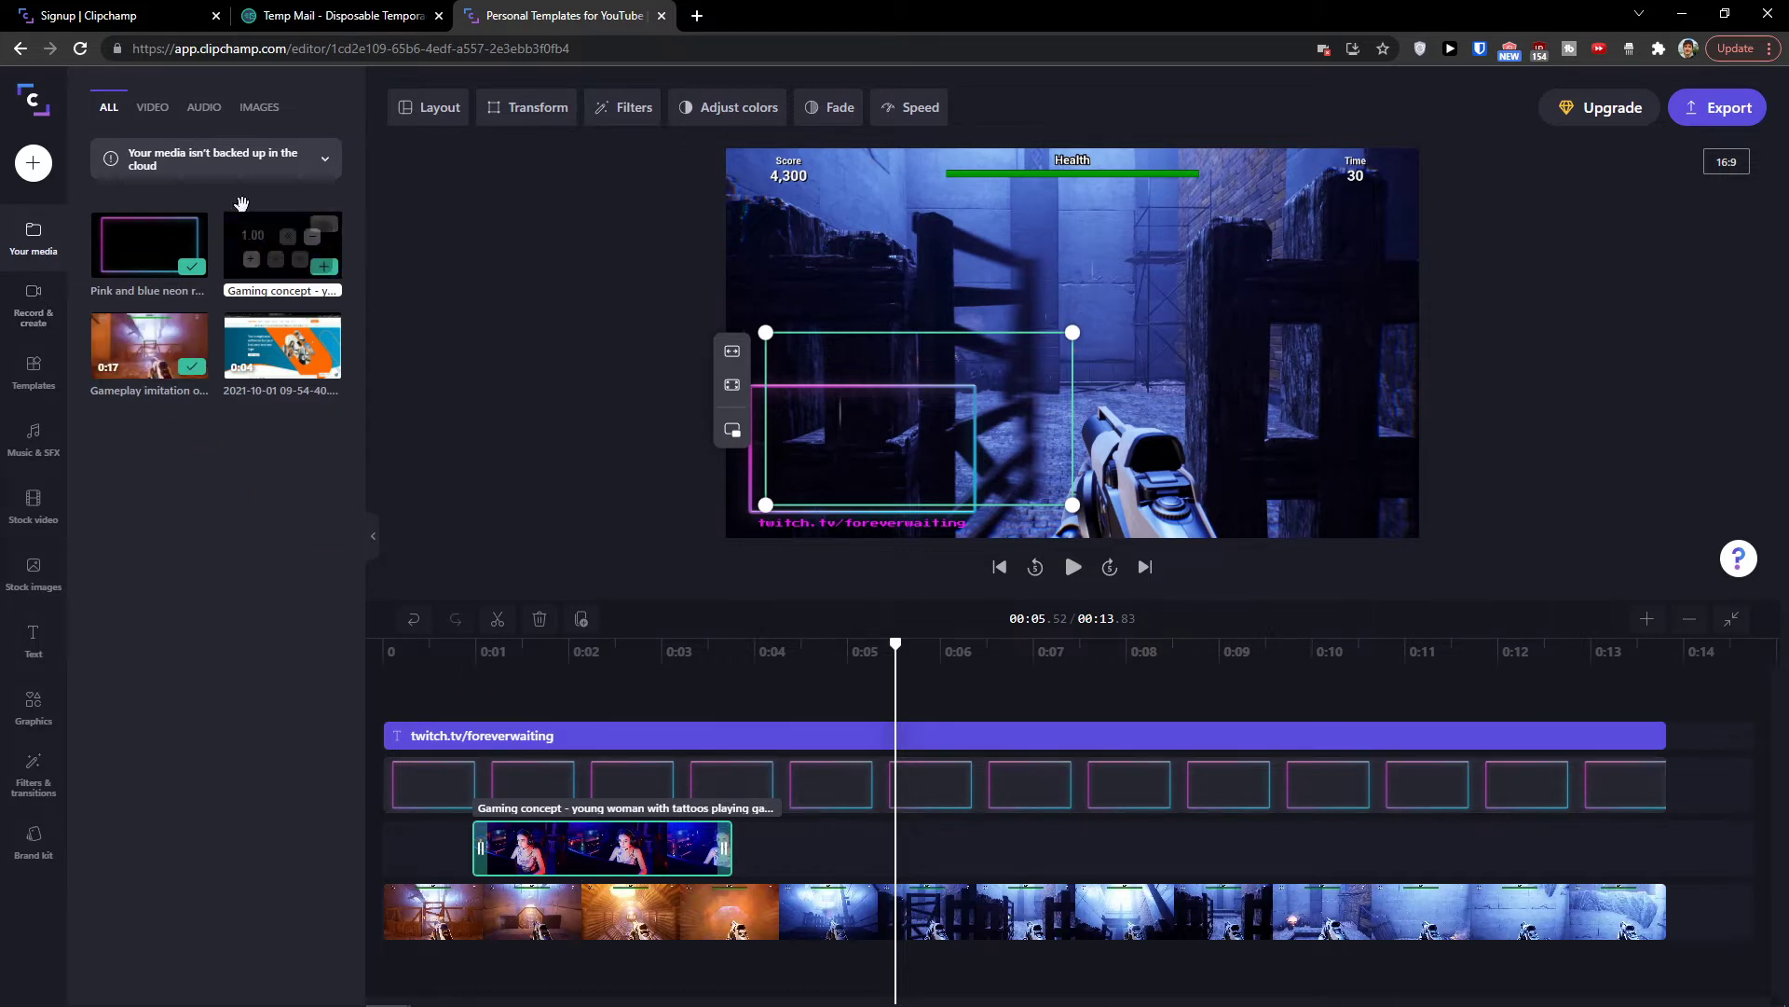
Filter Your media by video, audio and image, then show all; set playhead to 0:02.20.
left_click(154, 107)
left_click(201, 111)
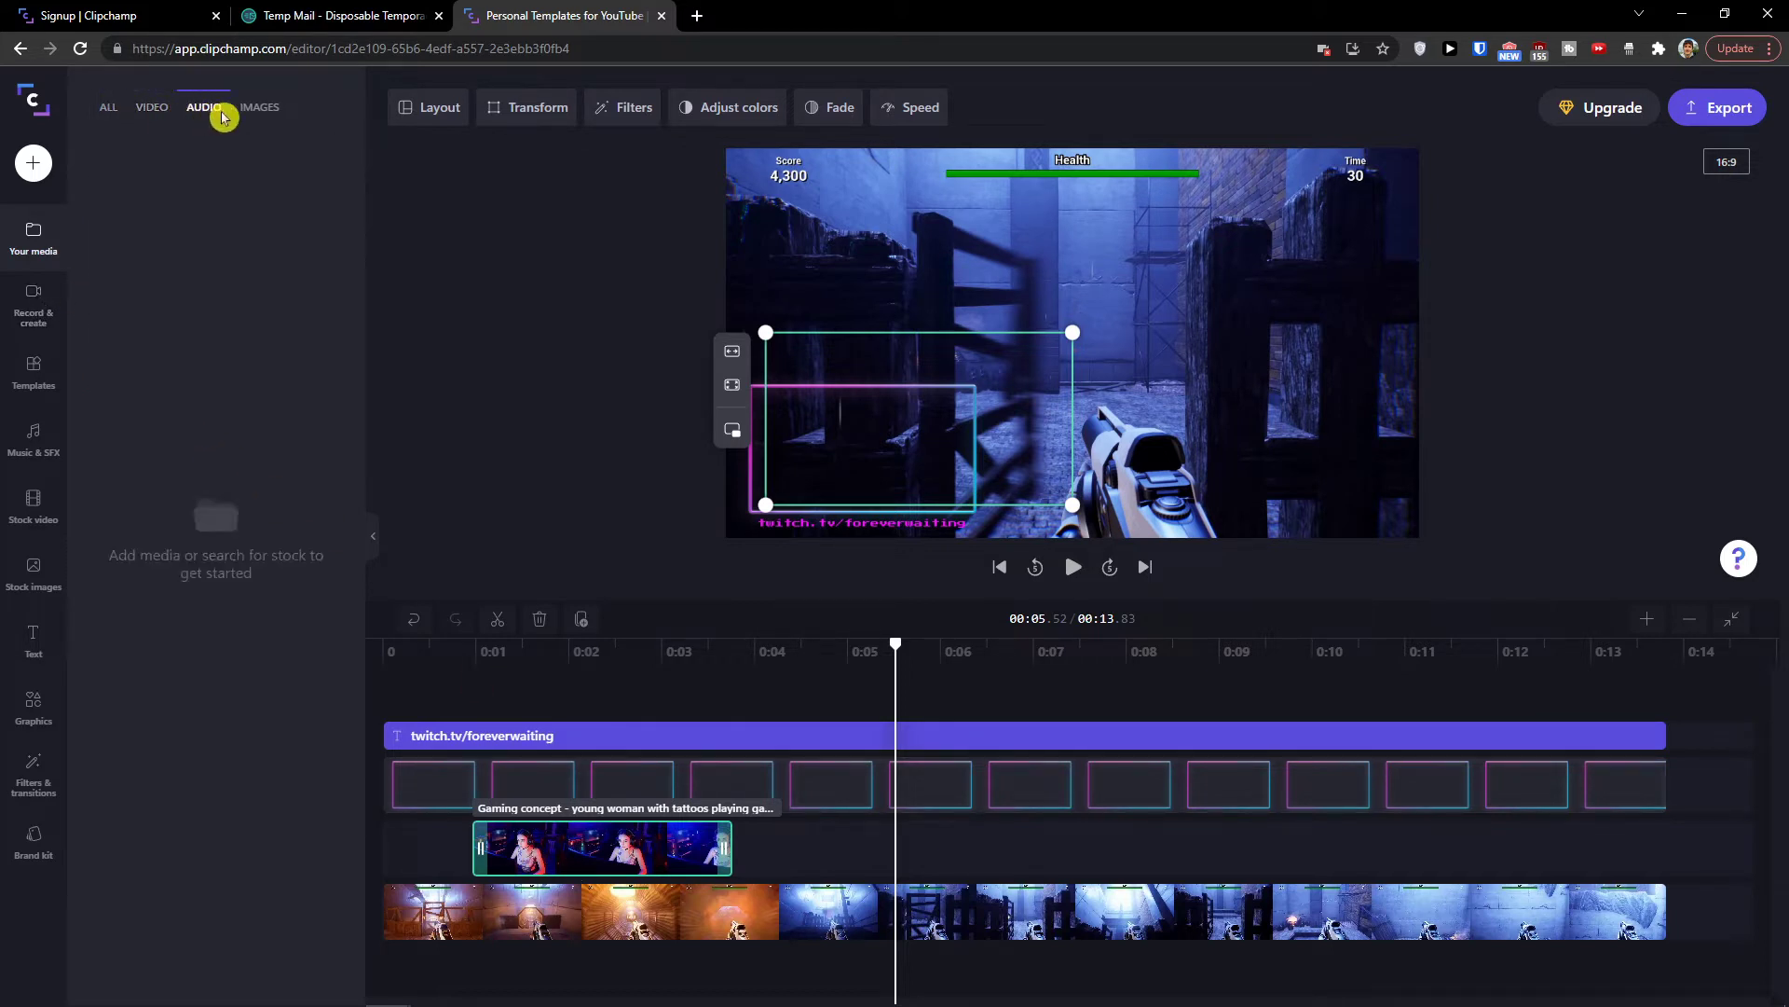
left_click(258, 110)
left_click(109, 116)
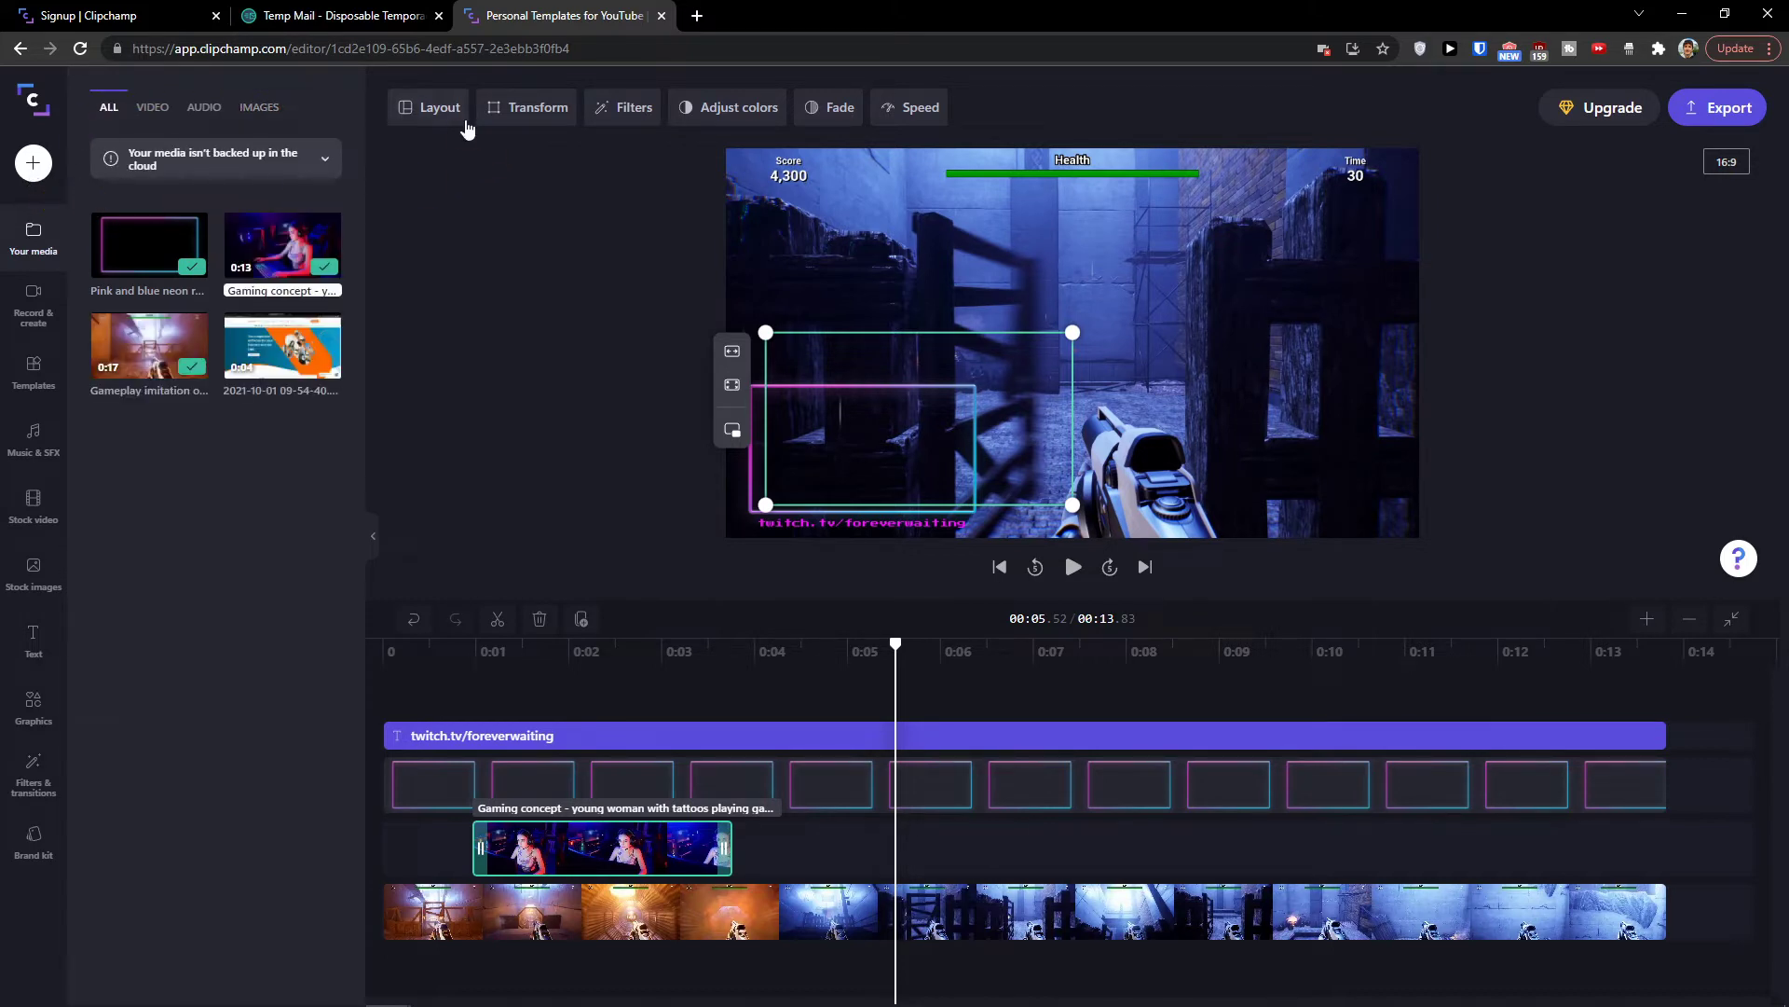
left_click(587, 645)
Try Crop to fill, then Auto fit for the webcam overlay in Transform.
left_click(429, 107)
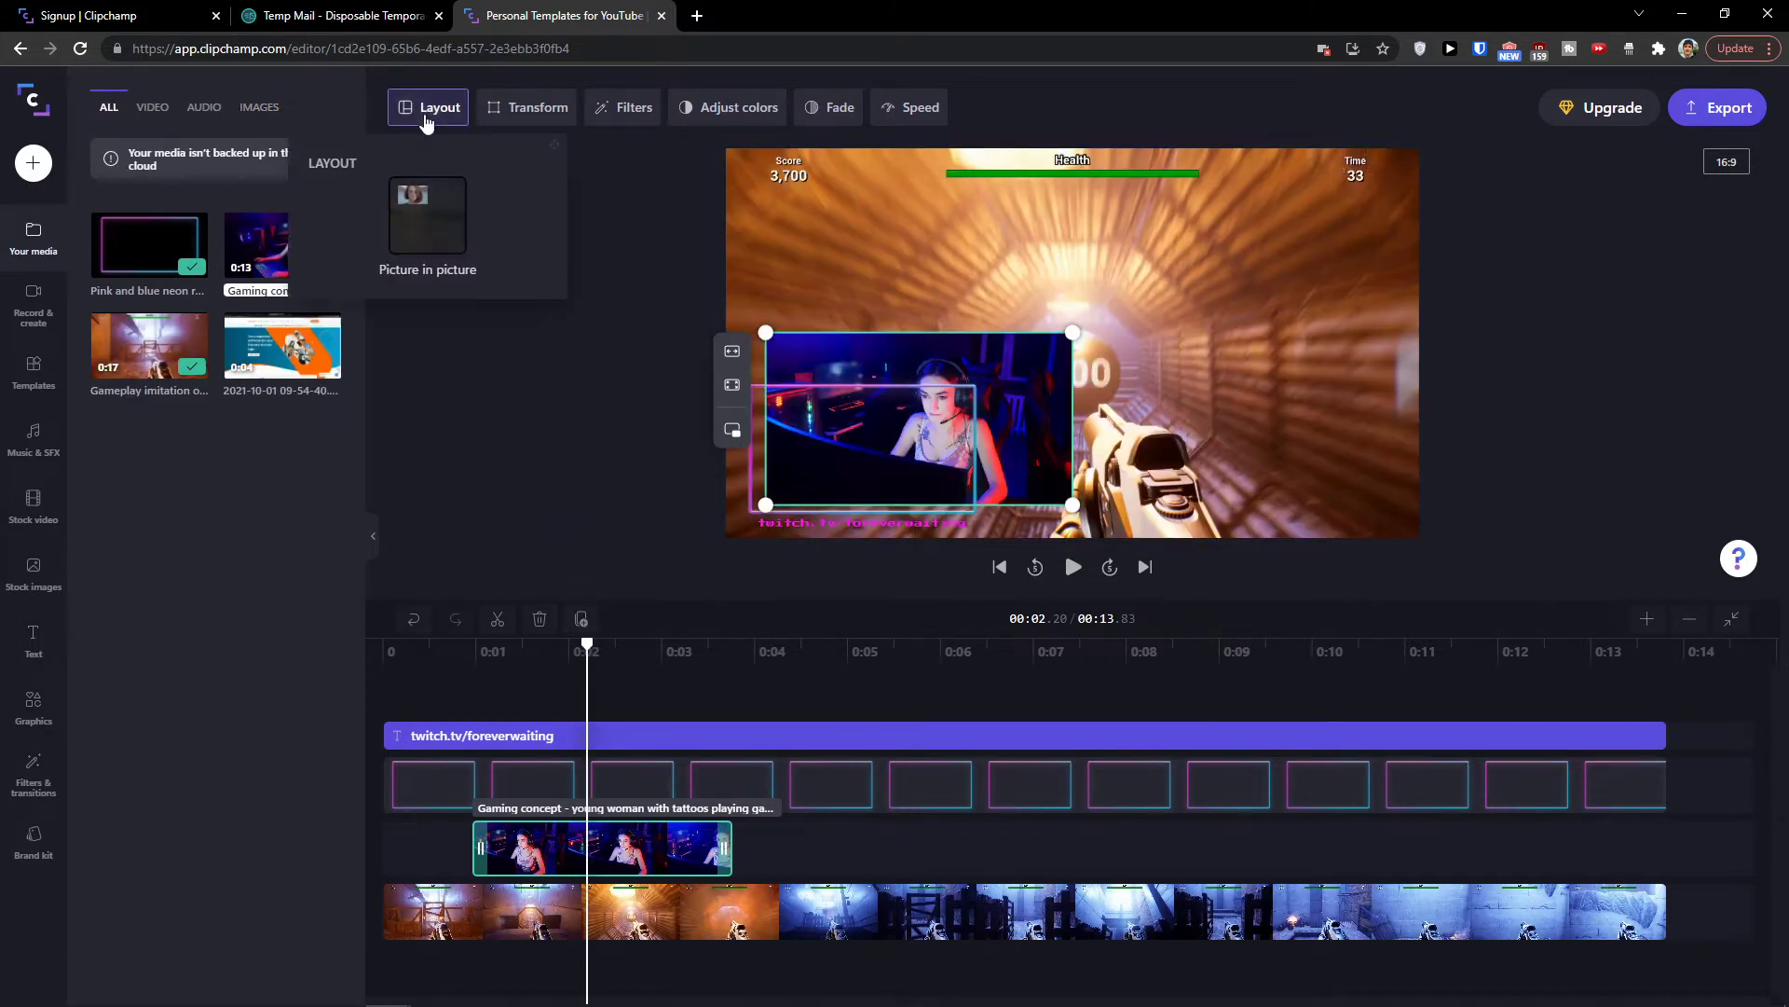
left_click(524, 107)
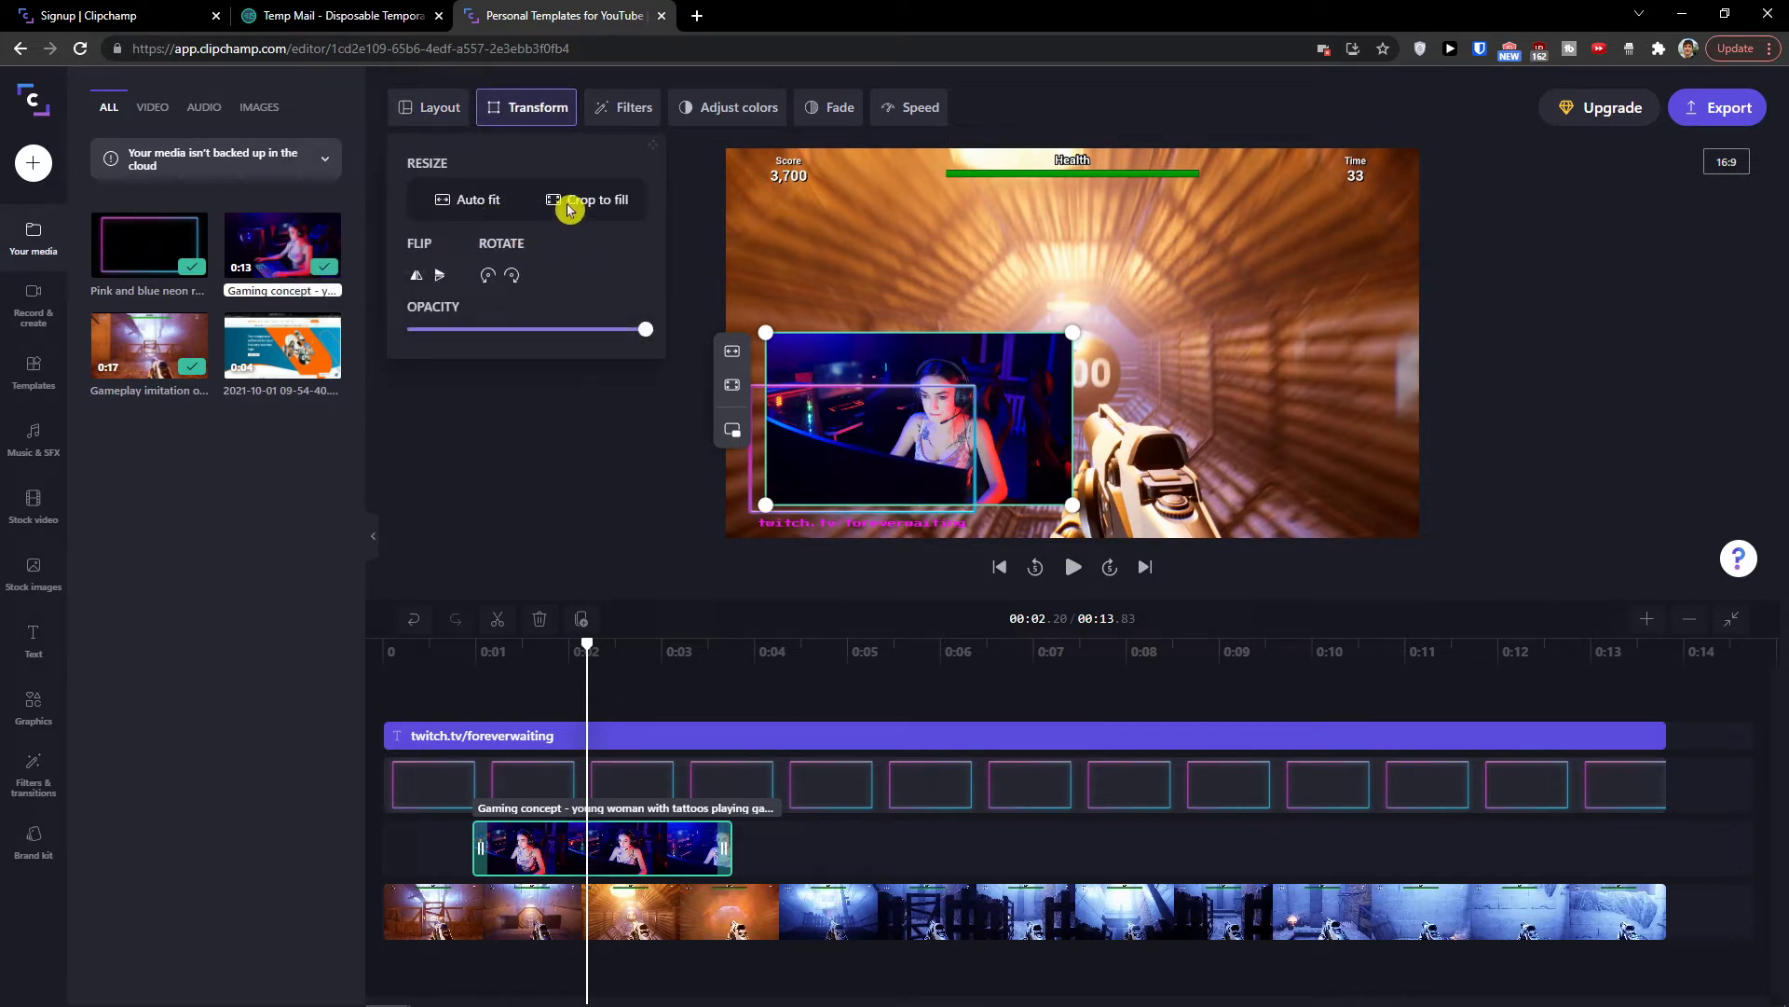
left_click(562, 200)
left_click(469, 207)
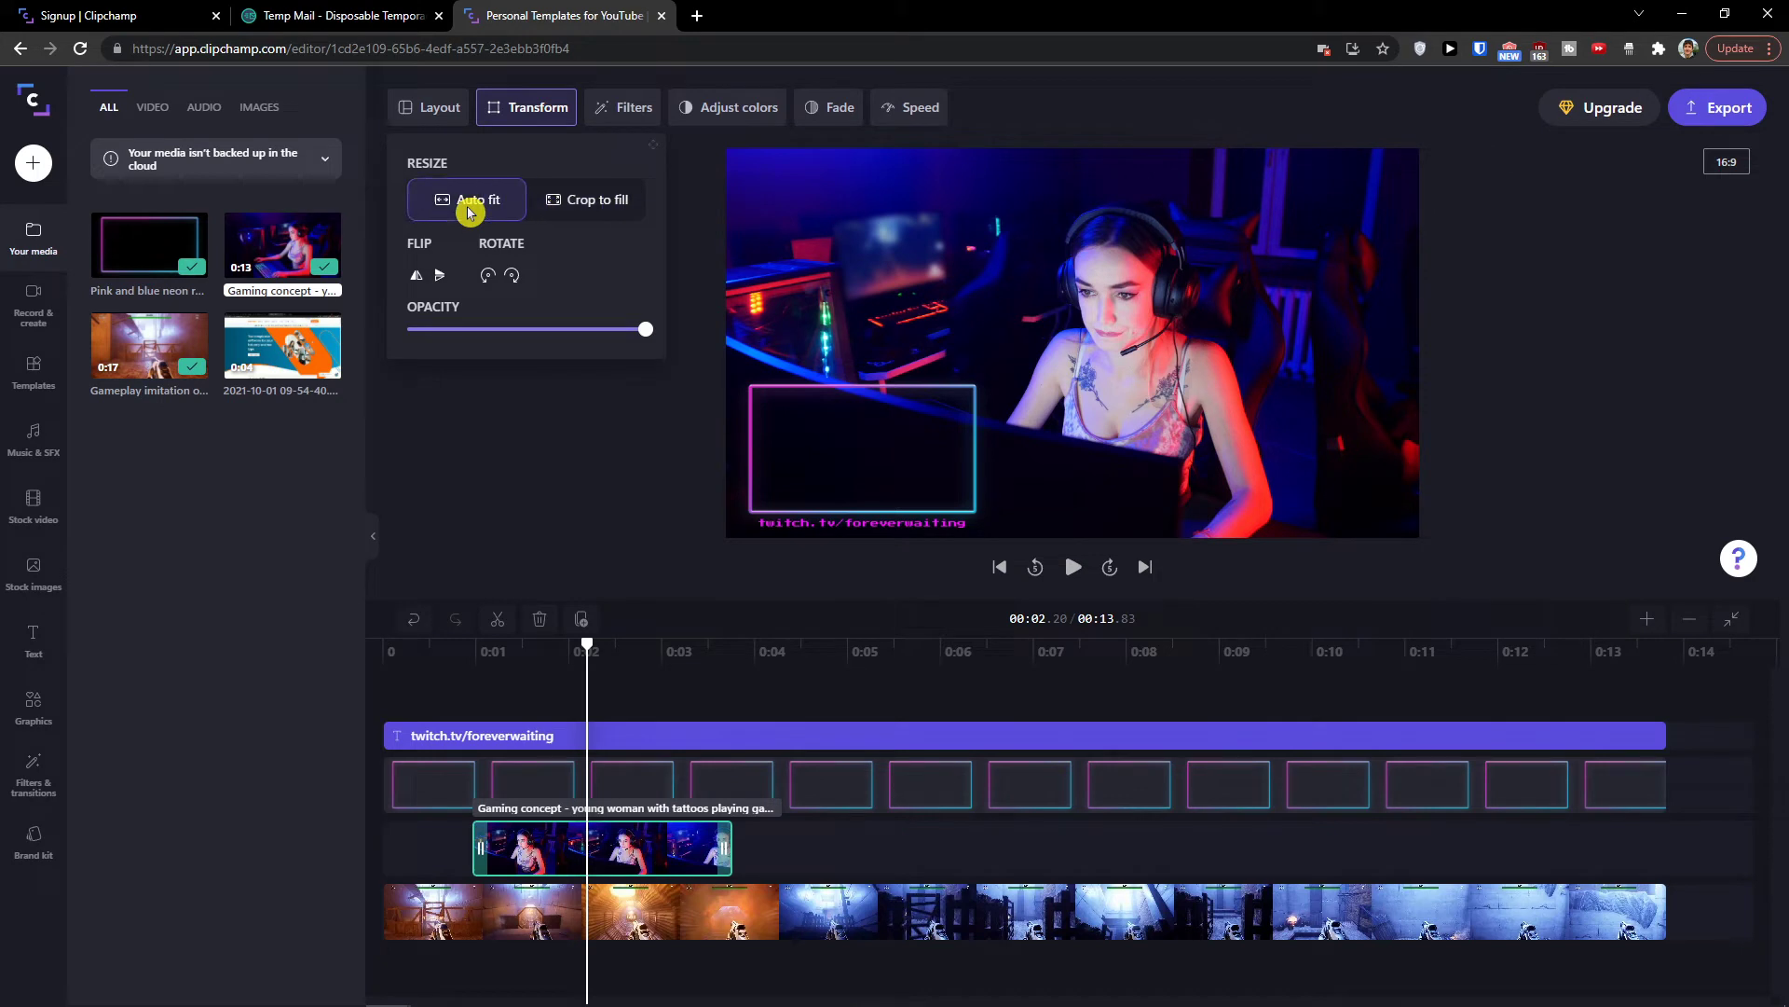
left_click(710, 355)
Resize the gaming overlay by its corner and move it left over the gameplay.
left_click(1131, 370)
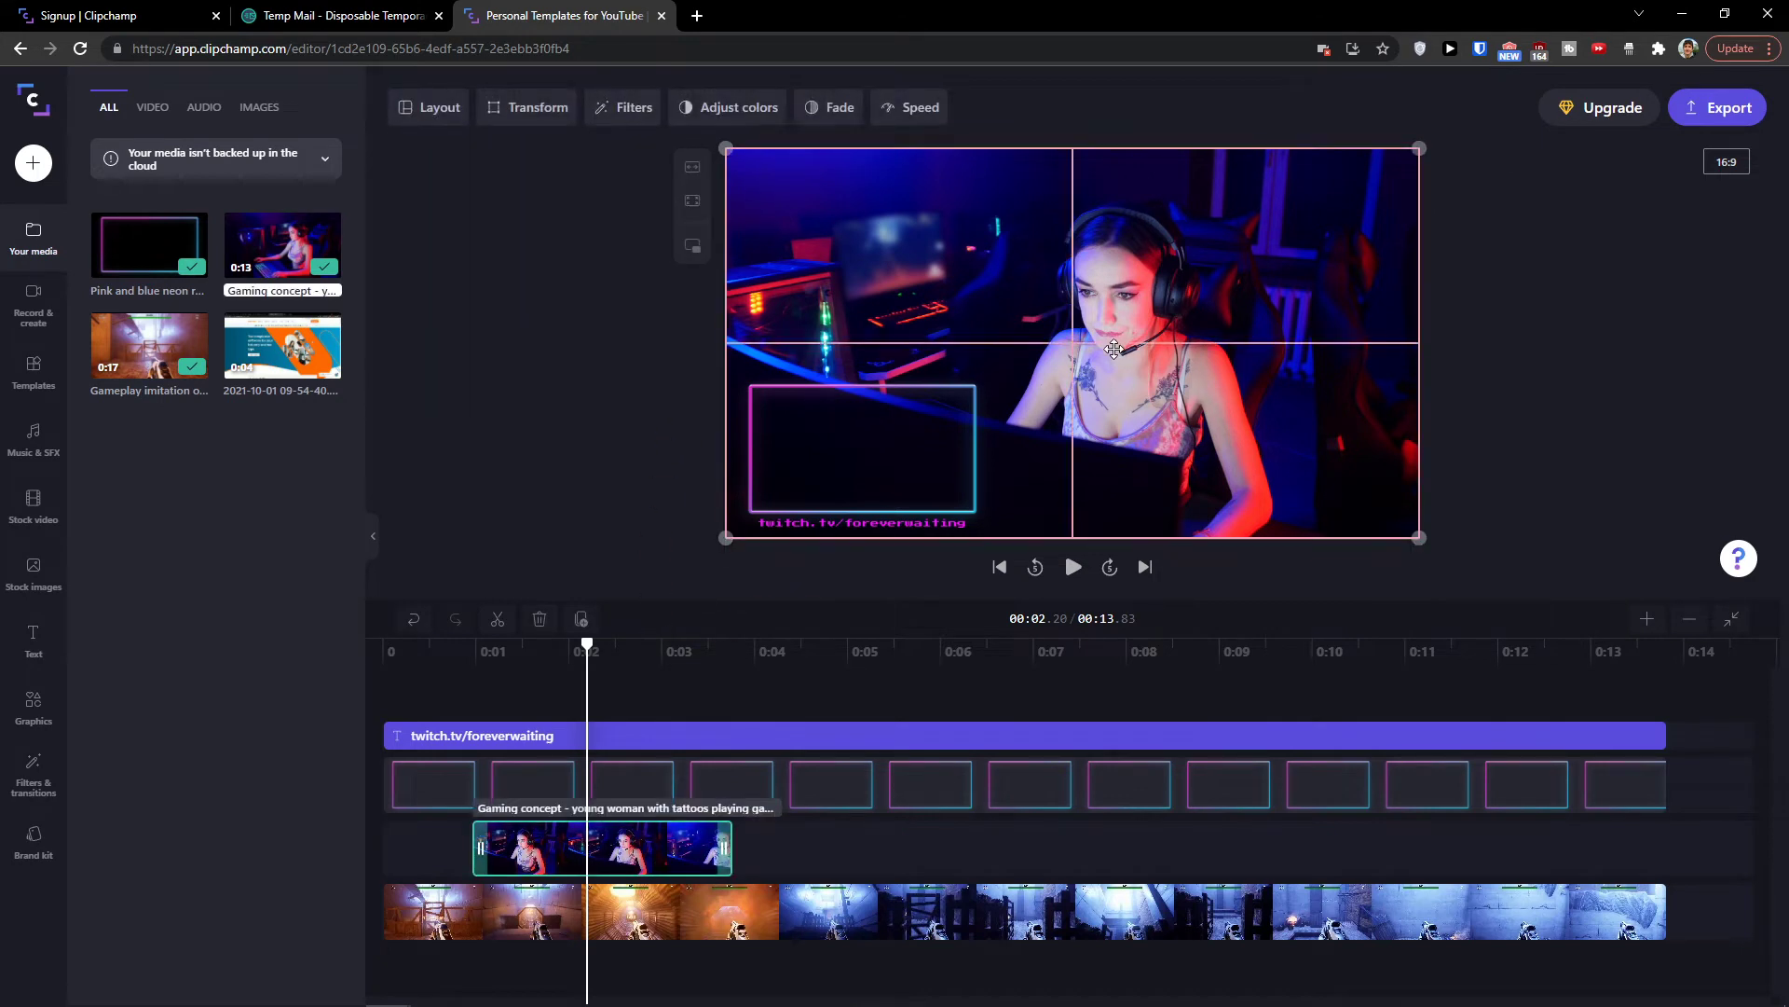
left_click_drag(732, 172, 826, 352)
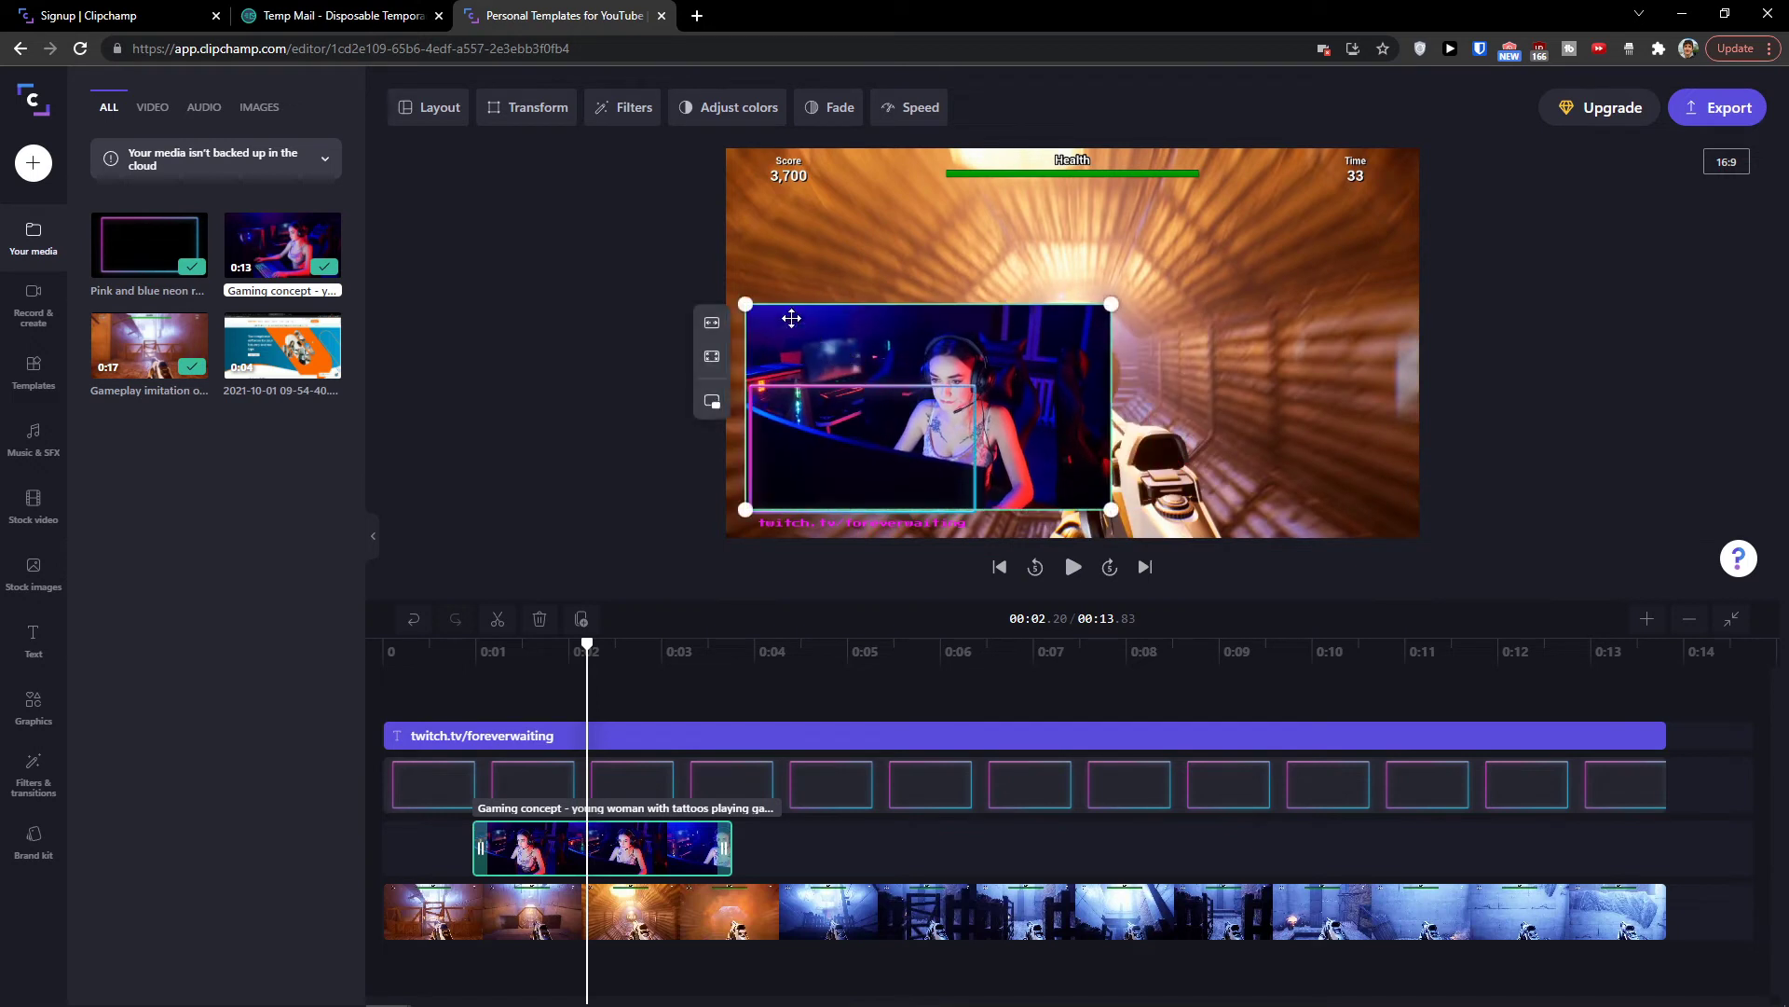
left_click(606, 116)
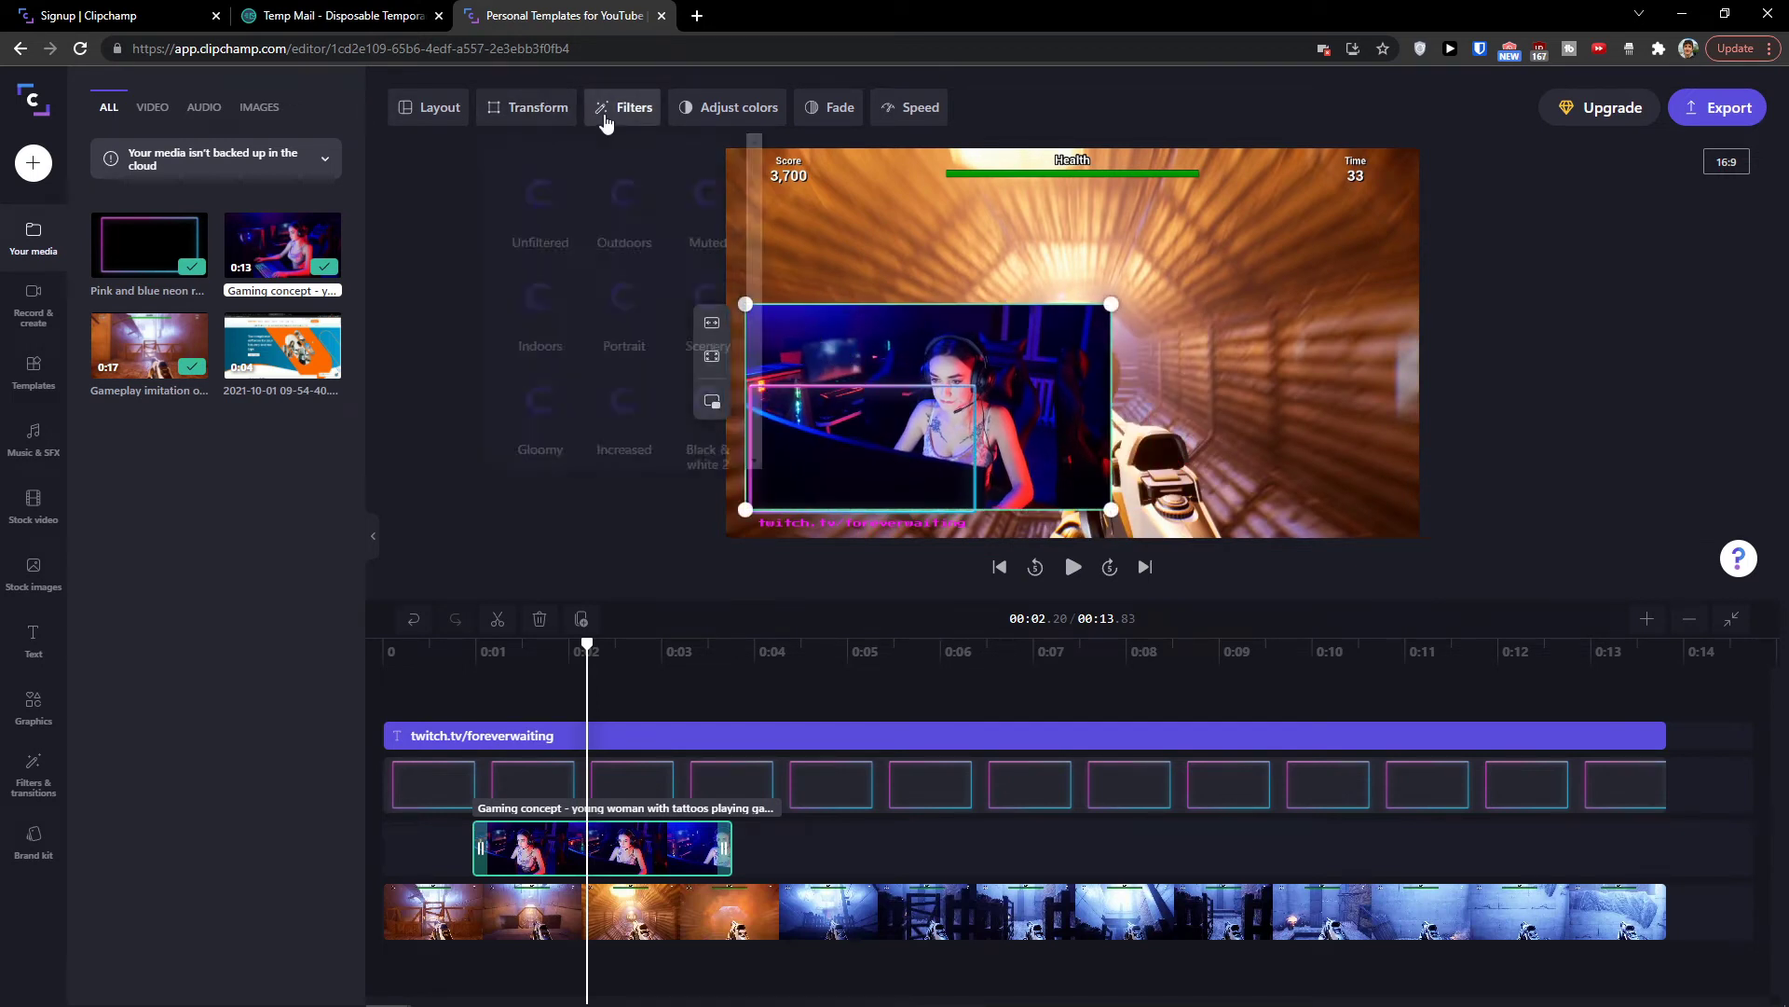
left_click(749, 108)
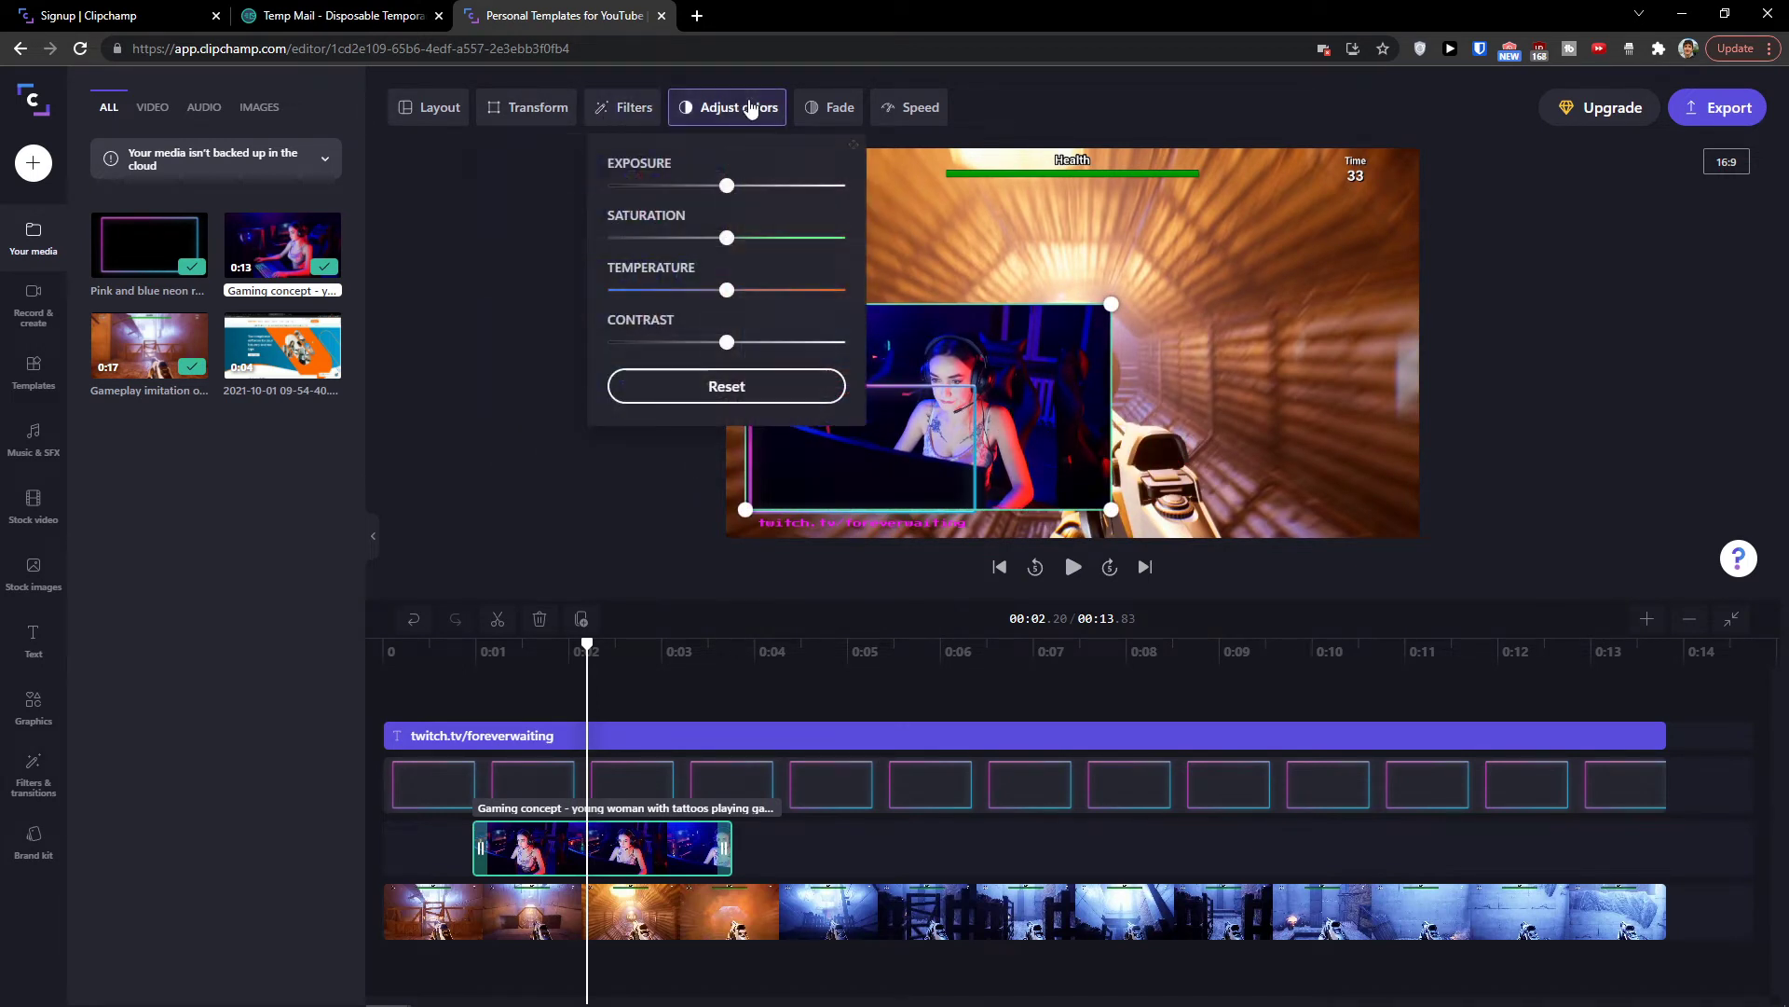
Move the gaming overlay clip slightly earlier on its track.
left_click(896, 109)
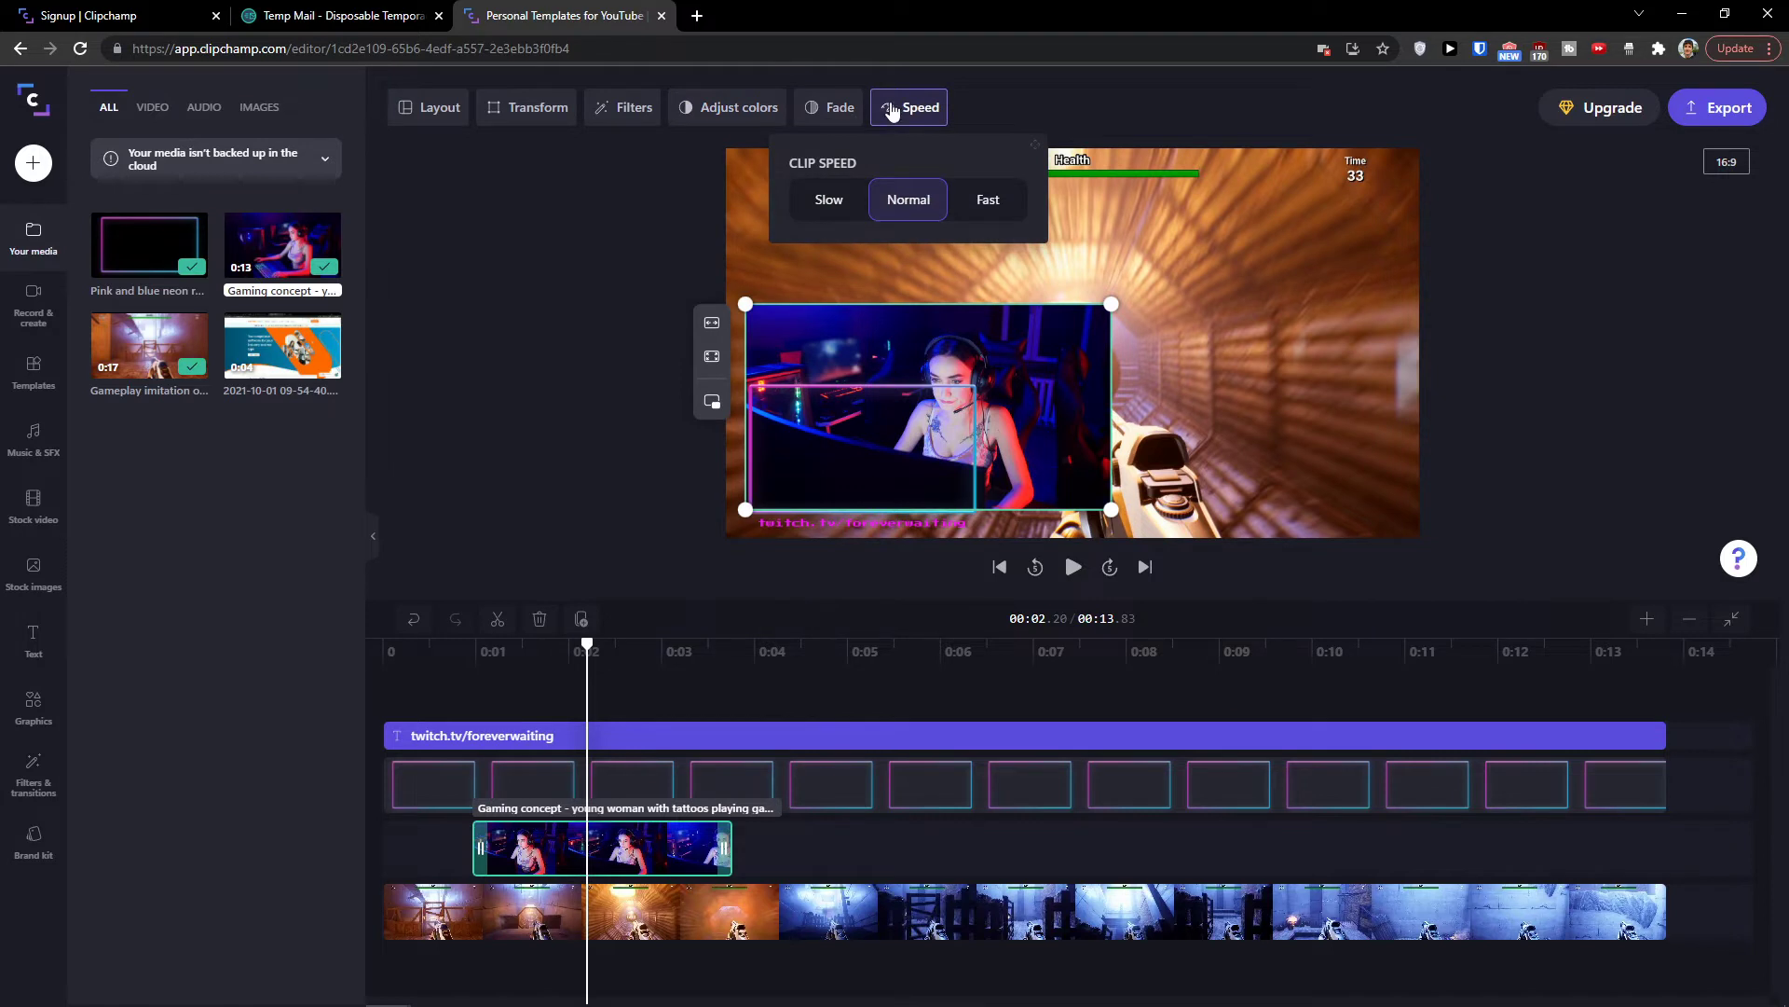
left_click(186, 471)
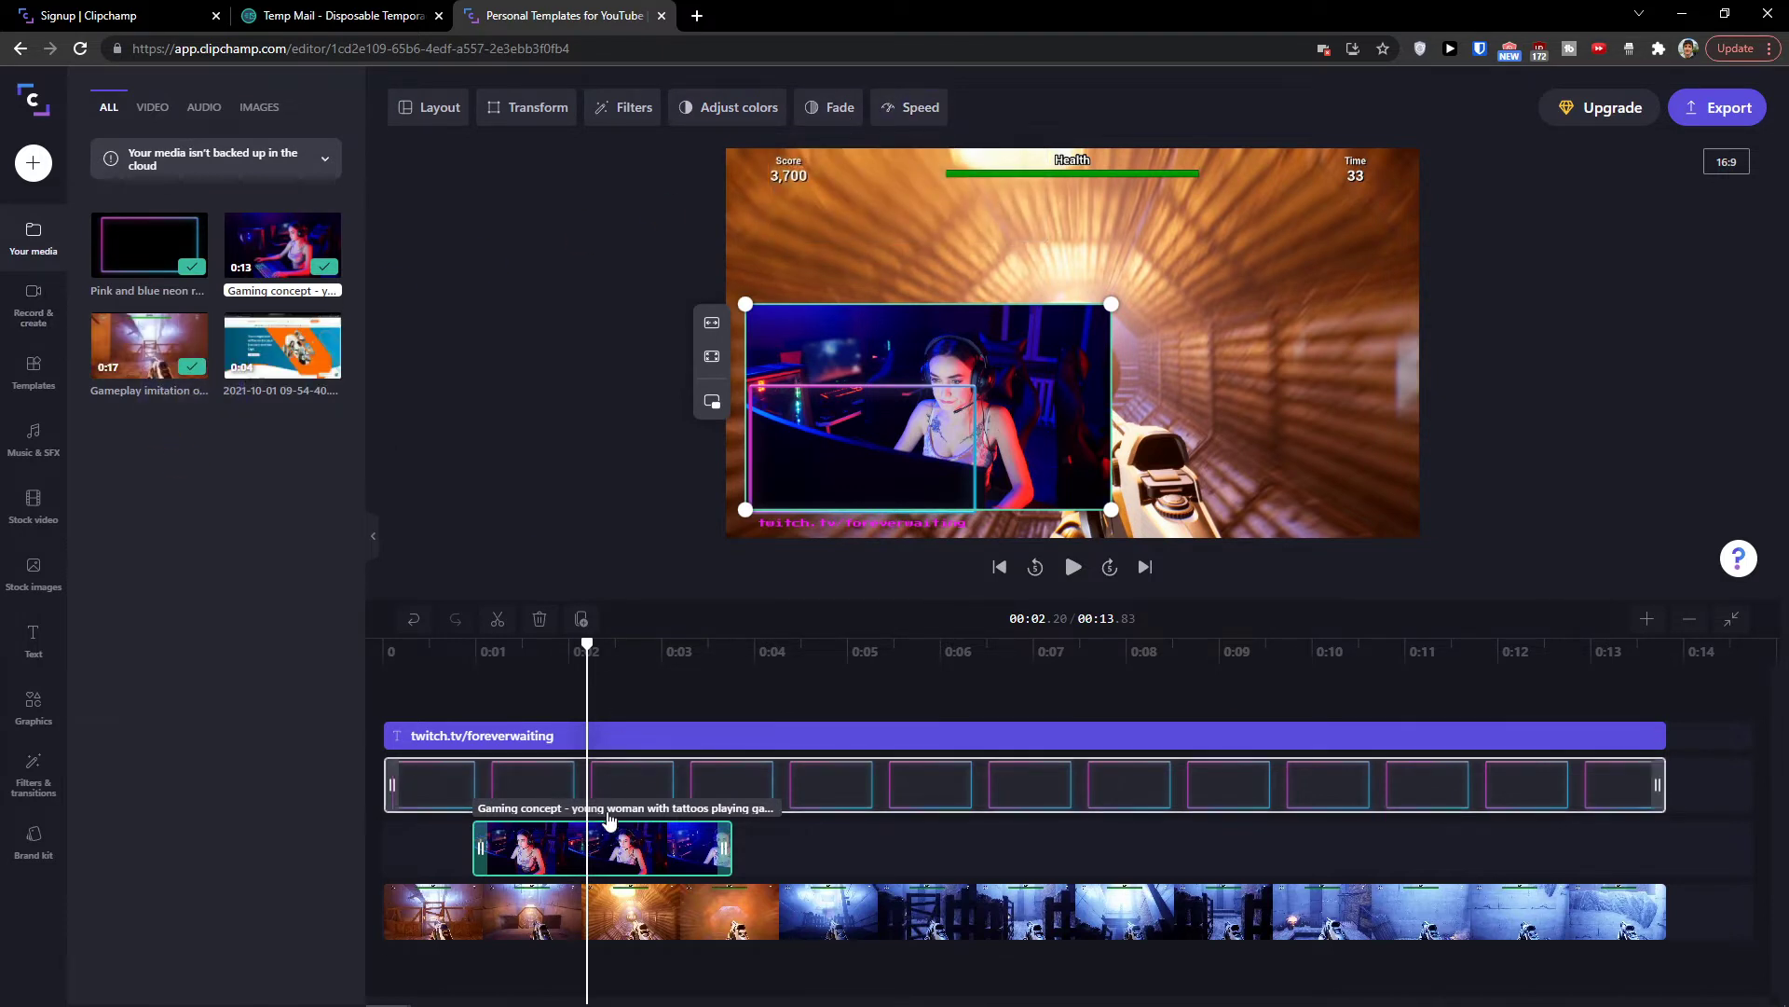
mouse_move(614, 834)
left_mouse_down()
mouse_move(635, 834)
mouse_move(606, 832)
left_mouse_up()
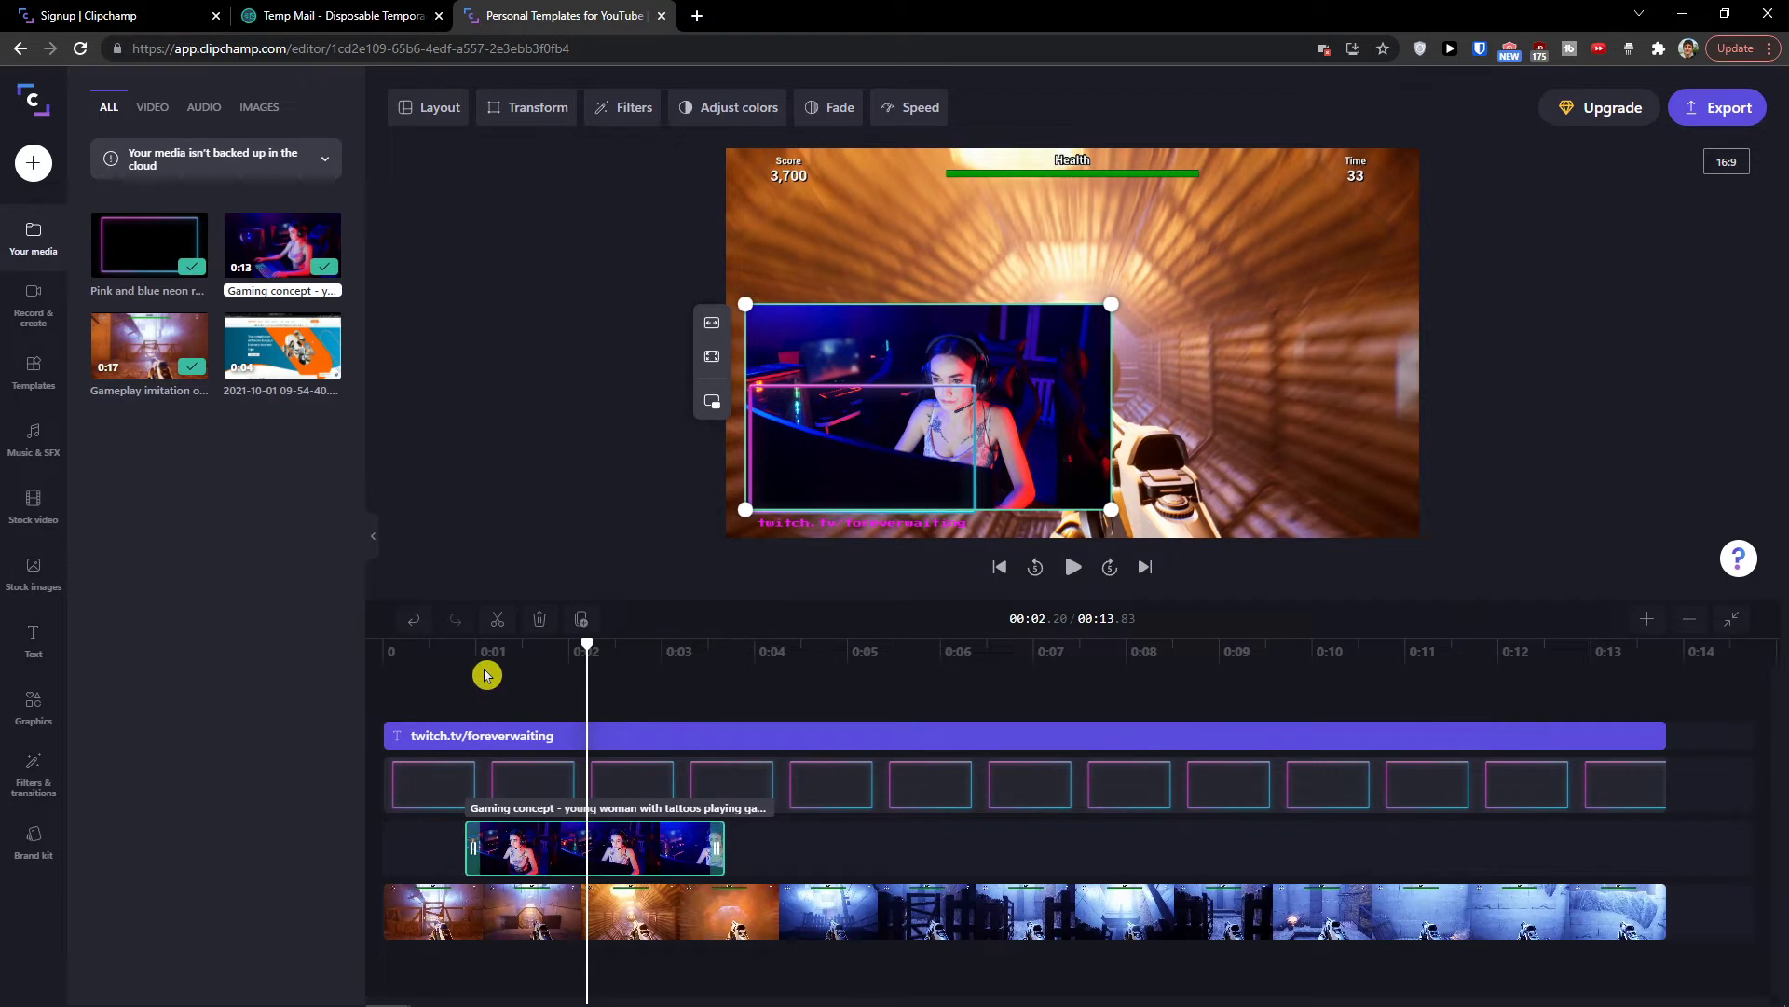
left_click(489, 652)
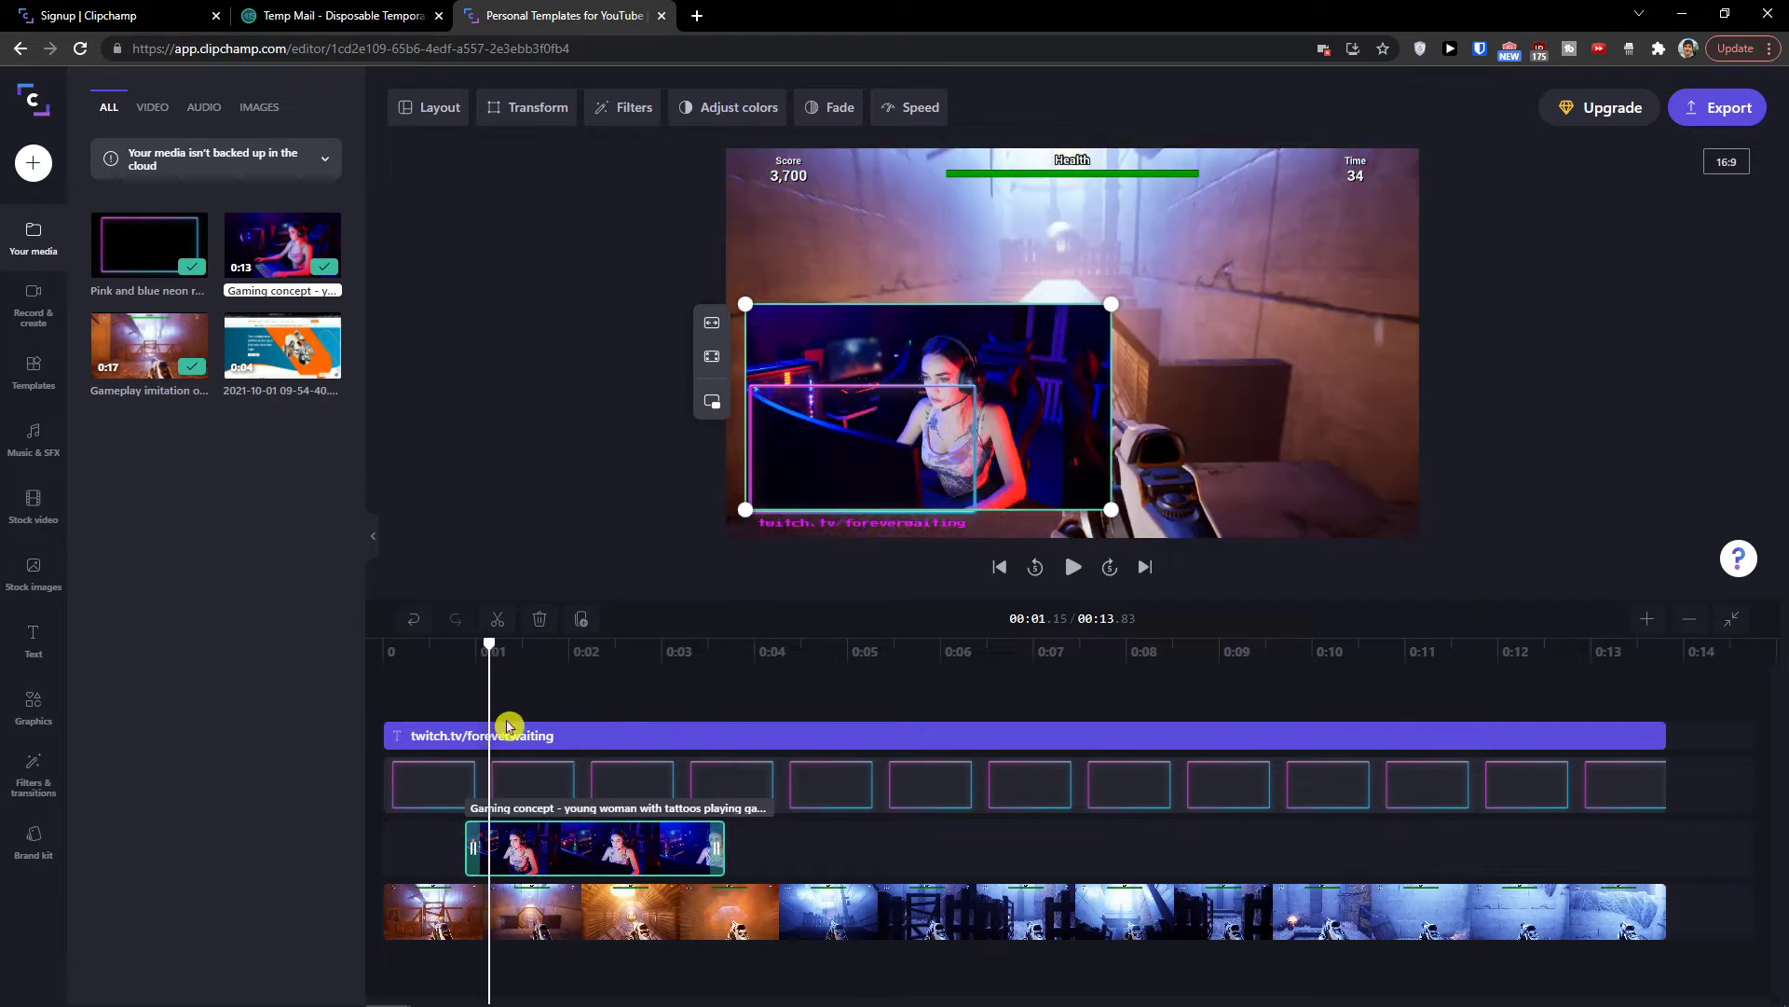
Set the overlay clip to Slow speed and play it back to preview.
left_click(890, 122)
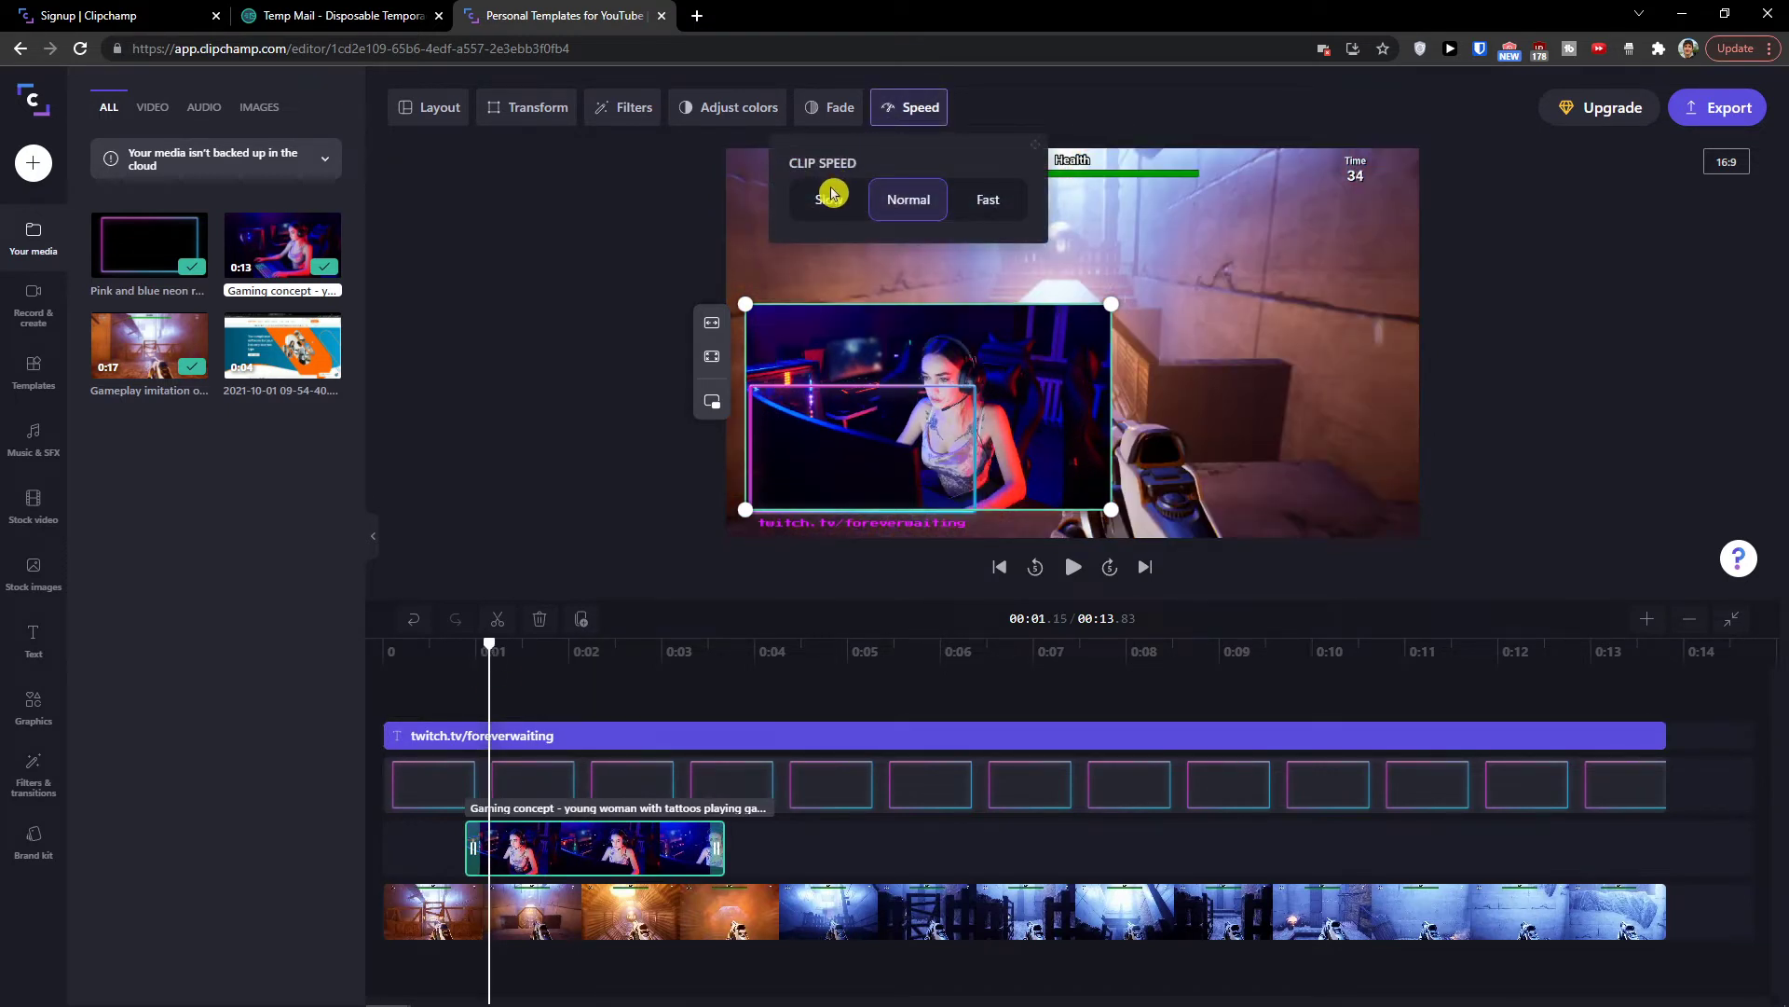
left_click(830, 199)
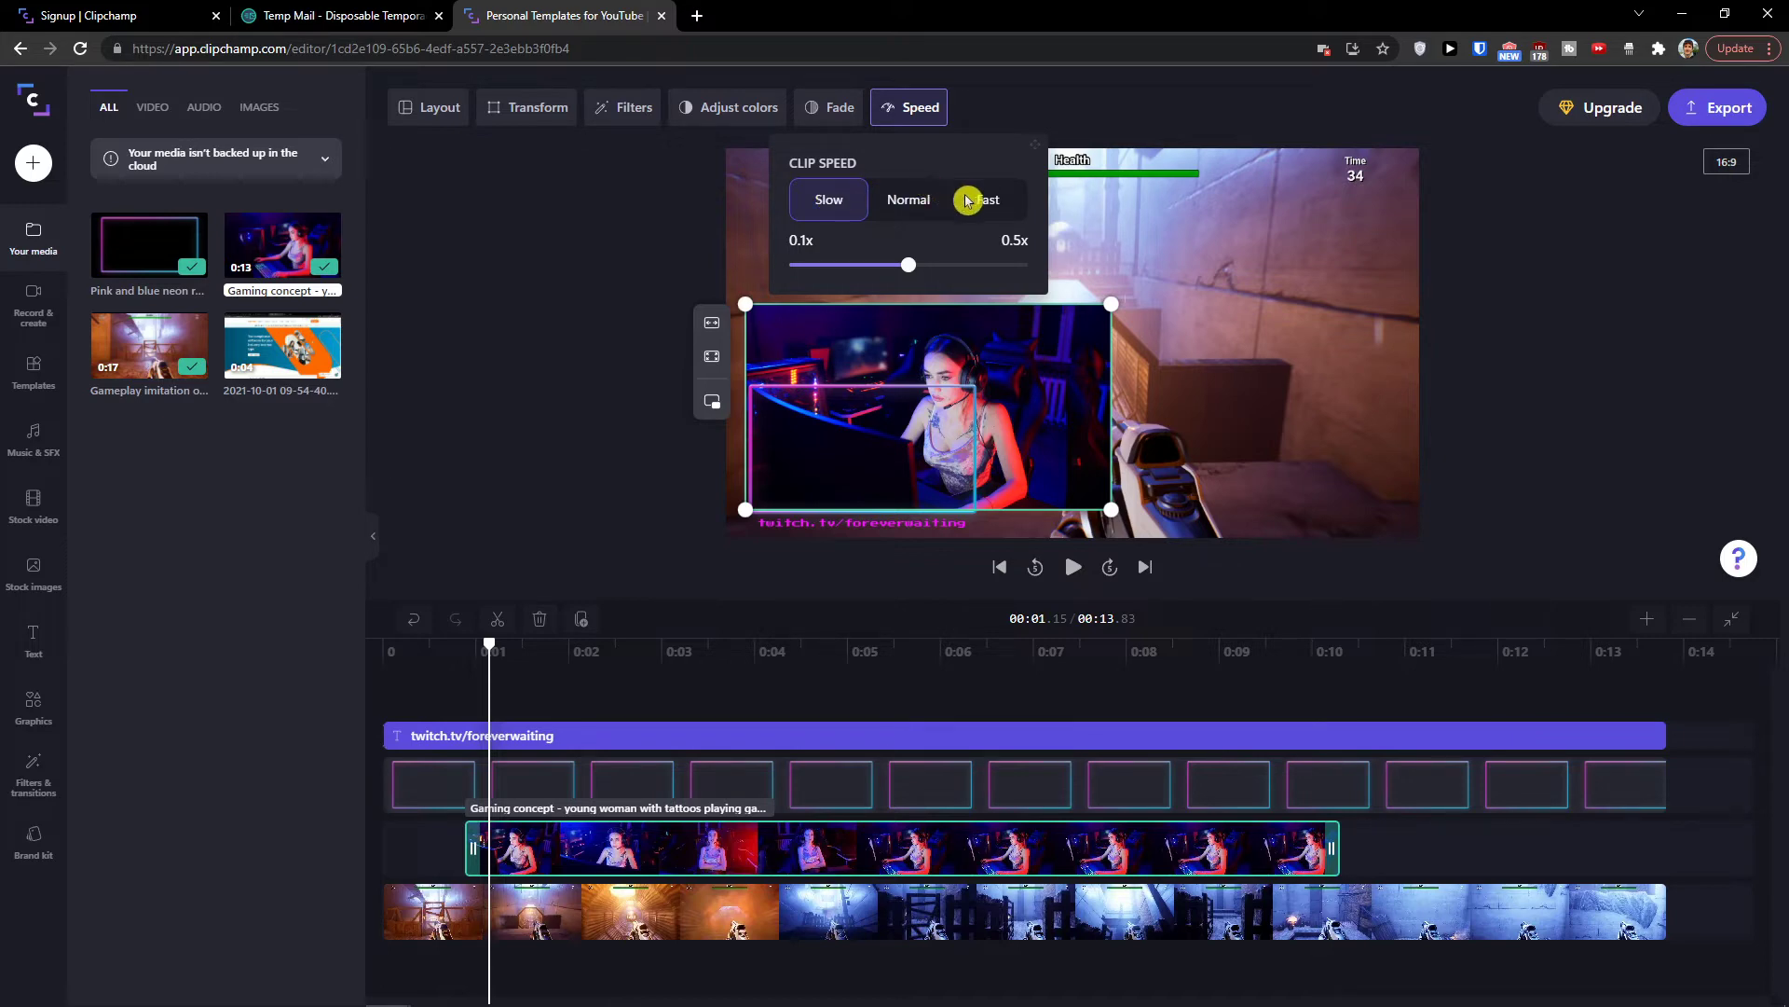
left_click(921, 202)
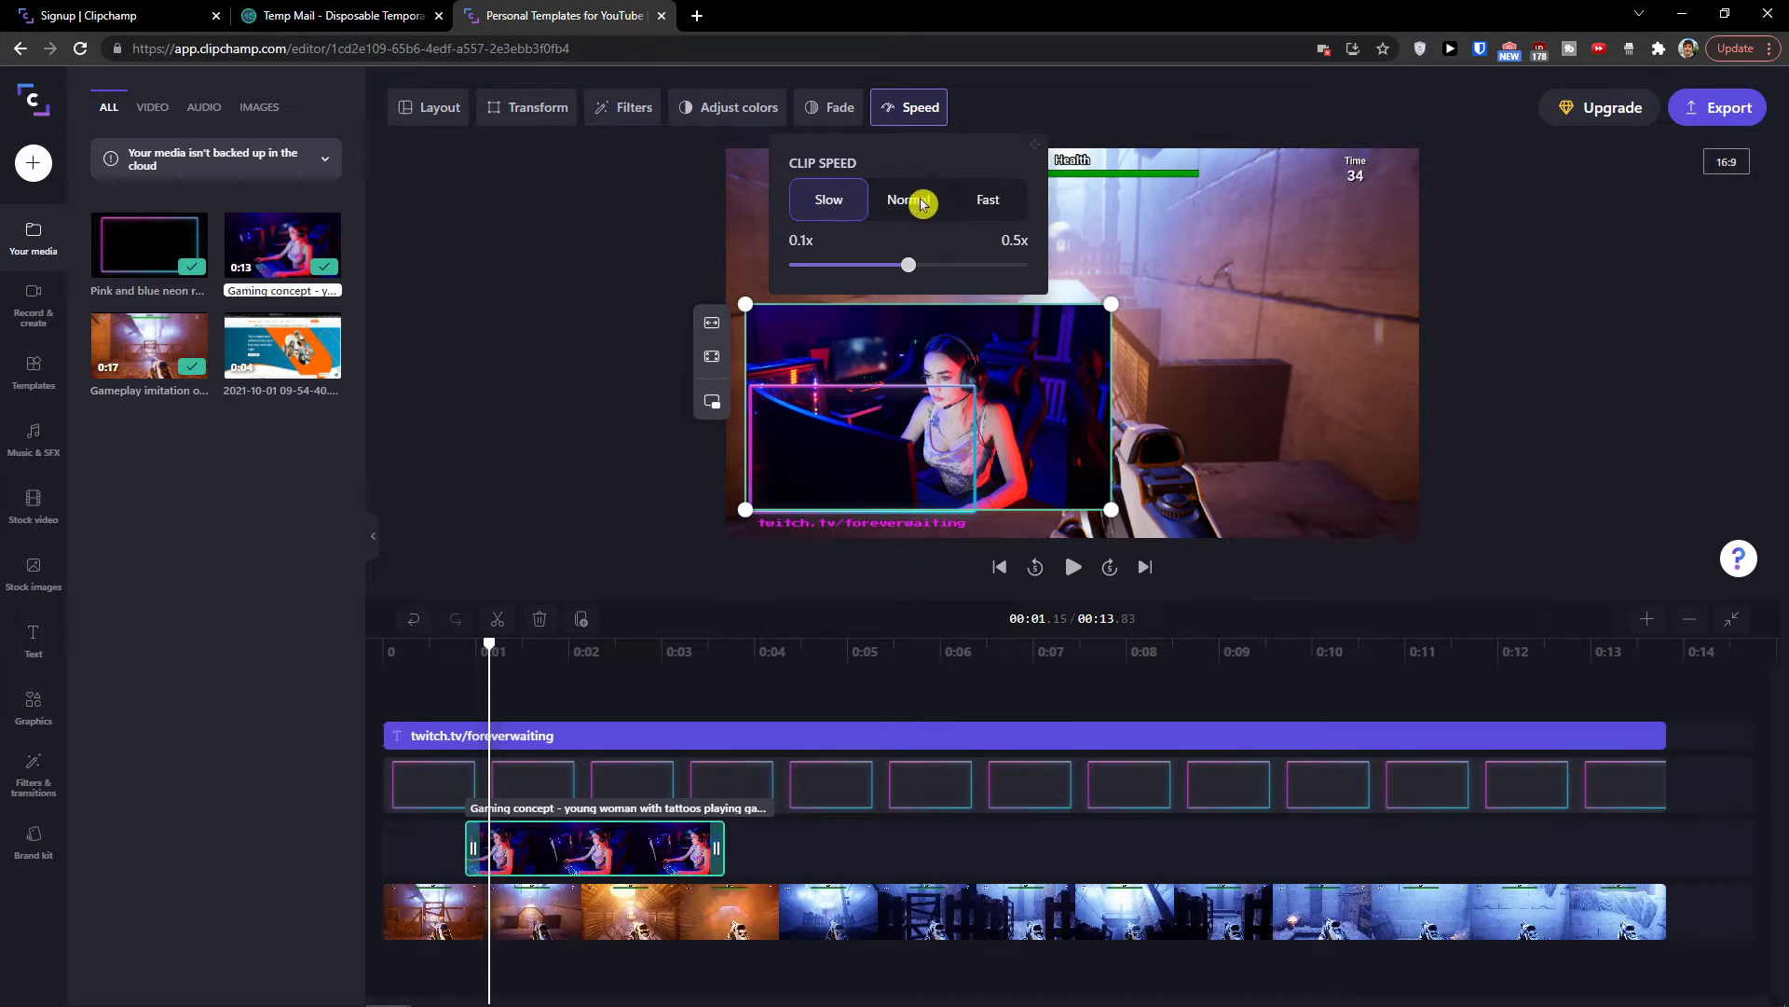
left_click(817, 199)
key("space")
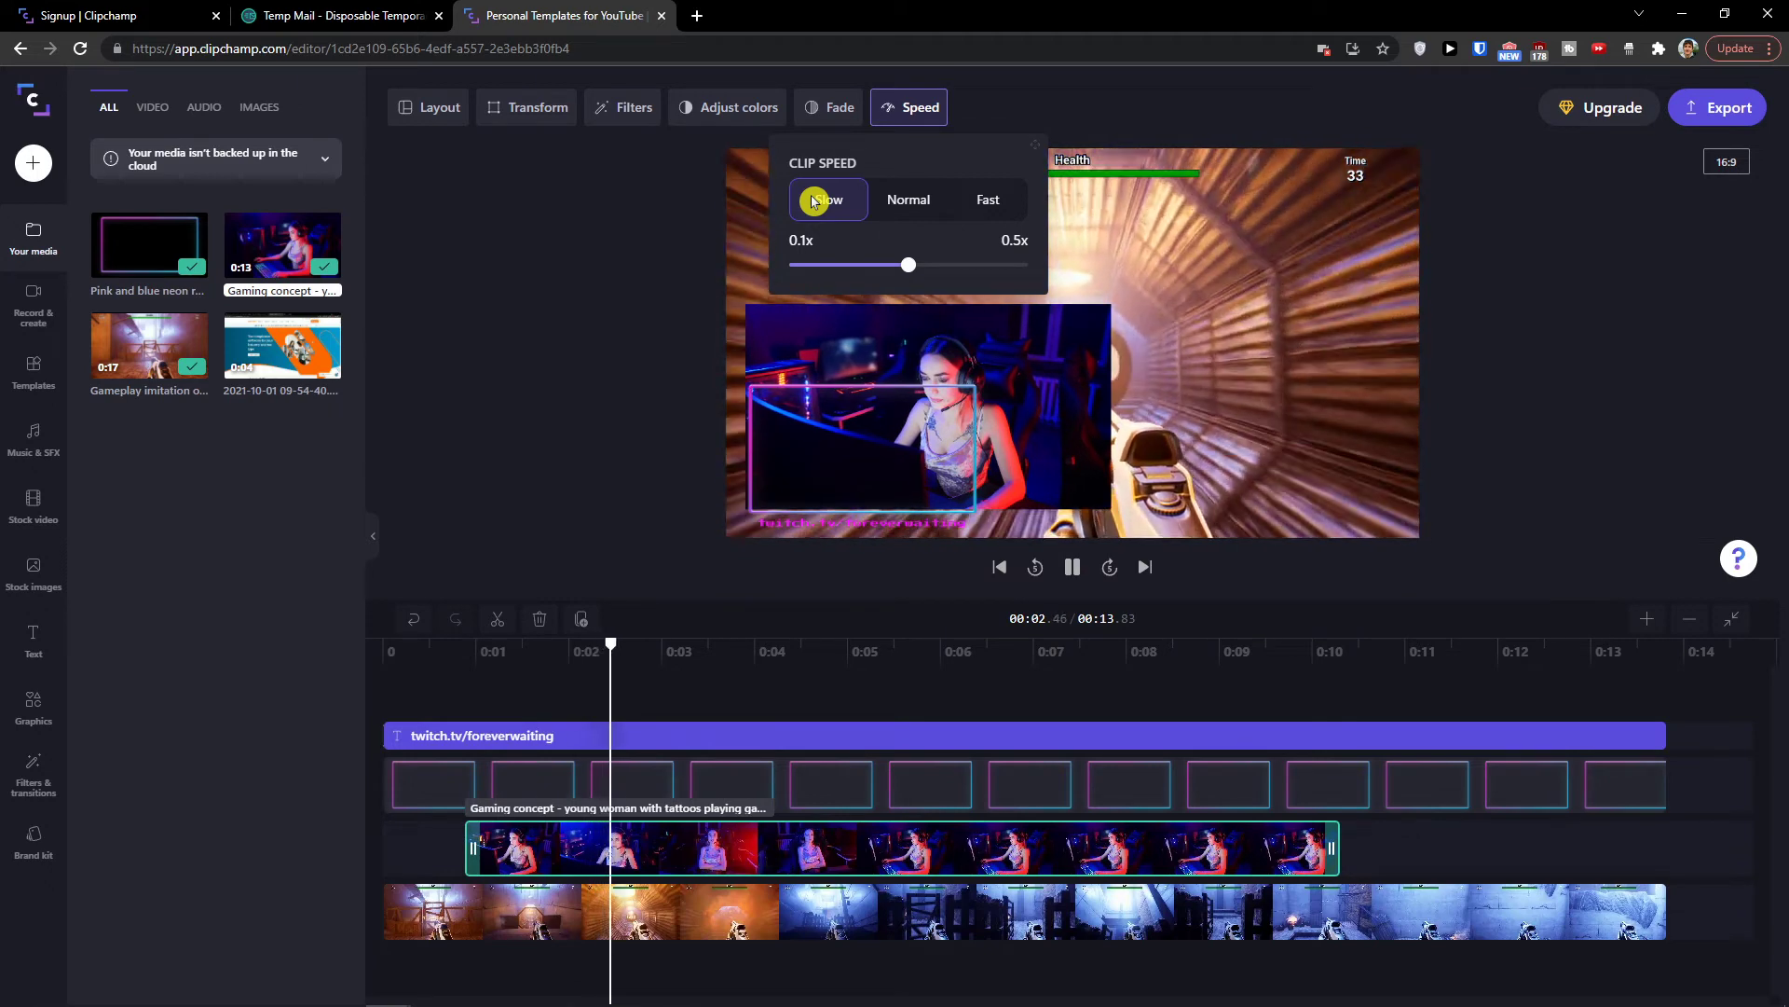
key("space")
left_click(522, 693)
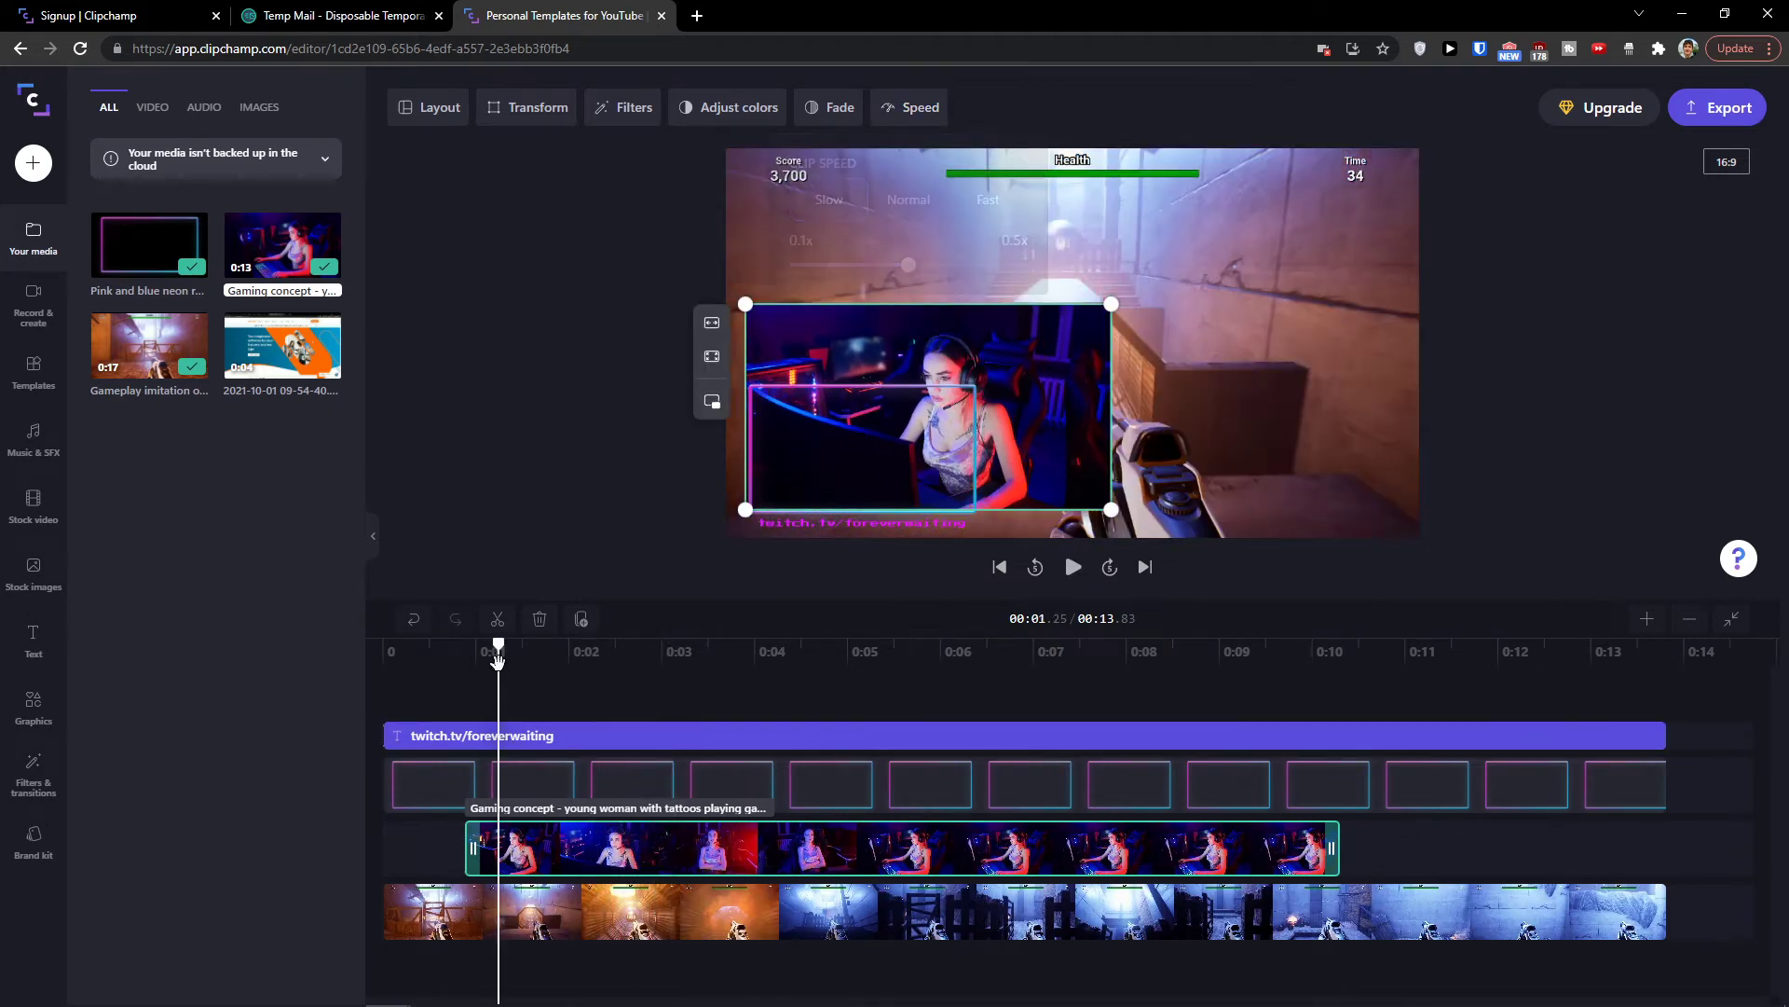
Try Fast speed on the overlay clip, preview it, then return it to Normal.
left_click(921, 108)
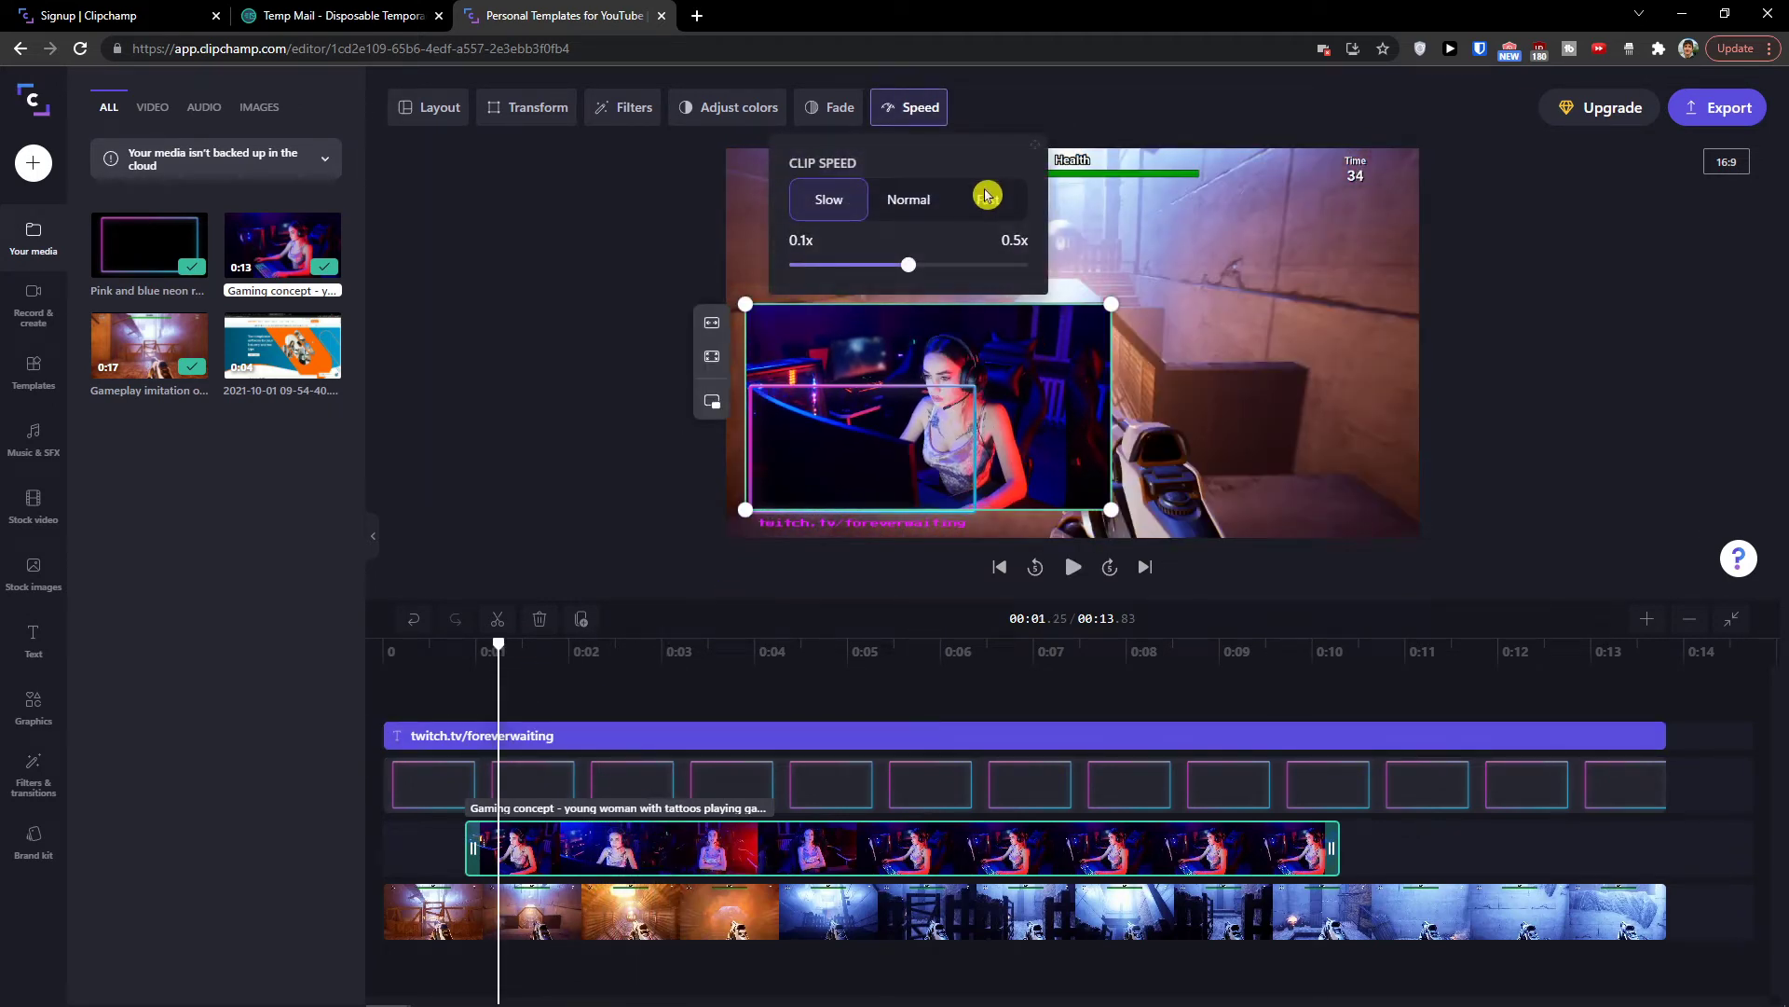
left_click(988, 199)
left_click(463, 662)
key("space")
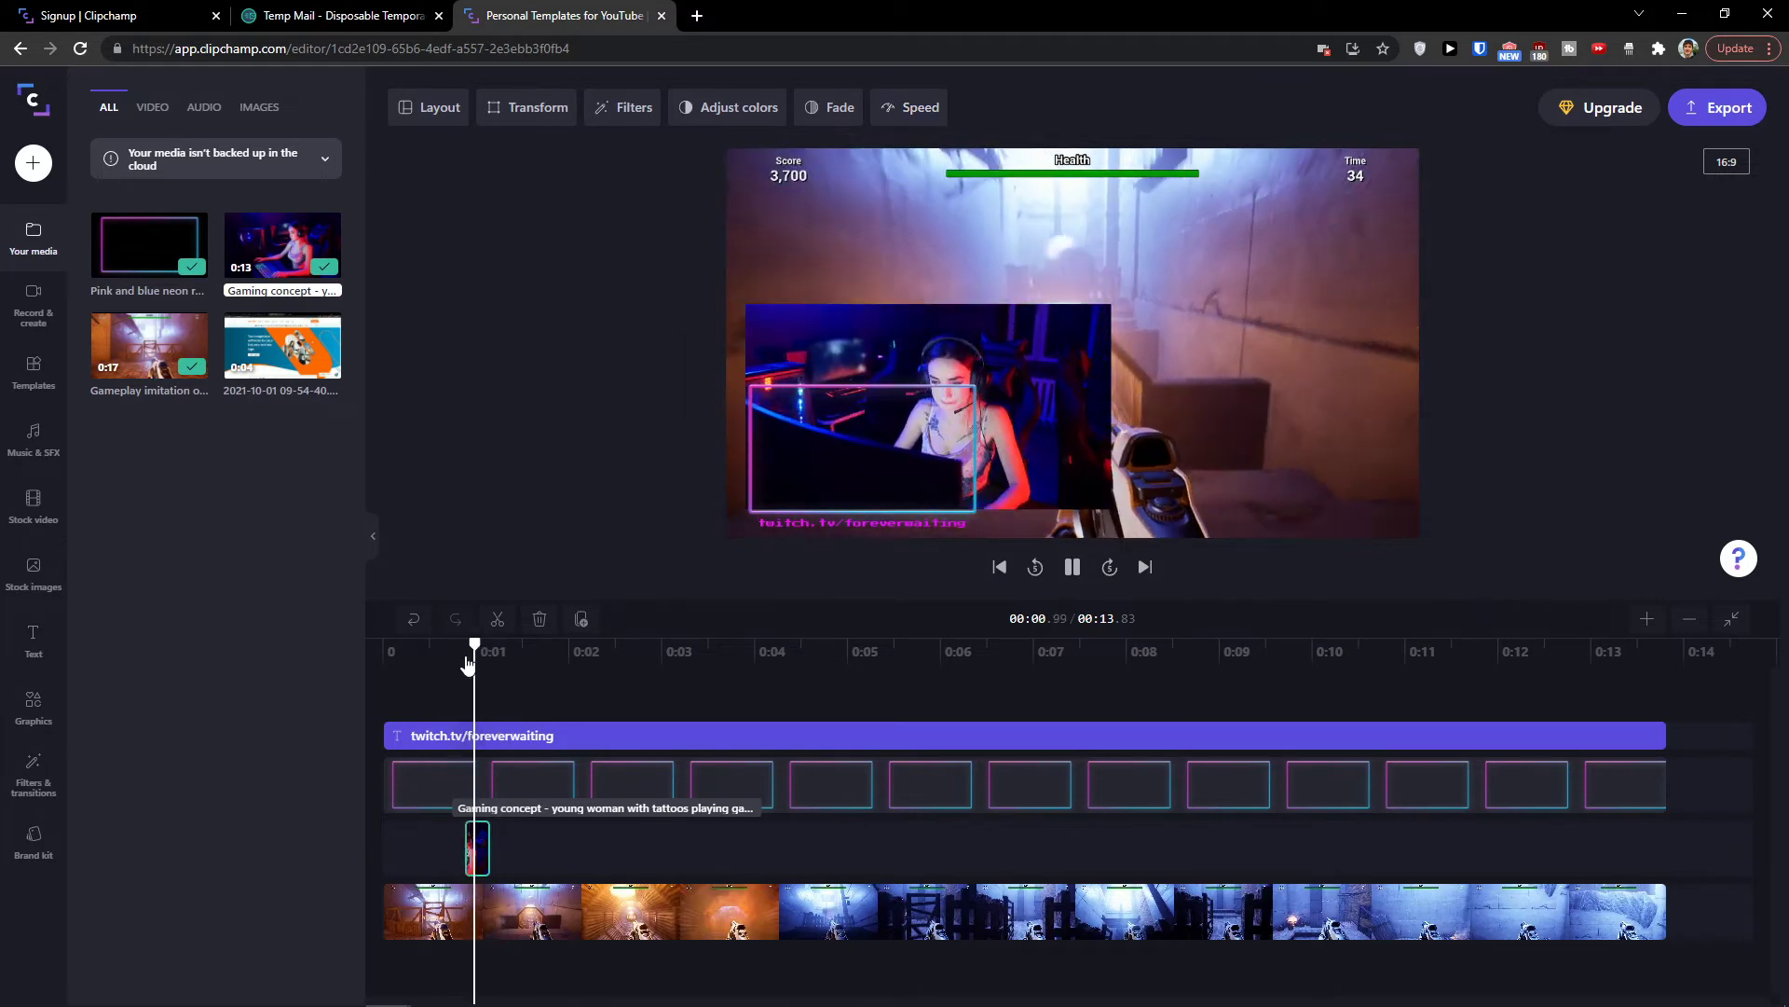
left_click(464, 650)
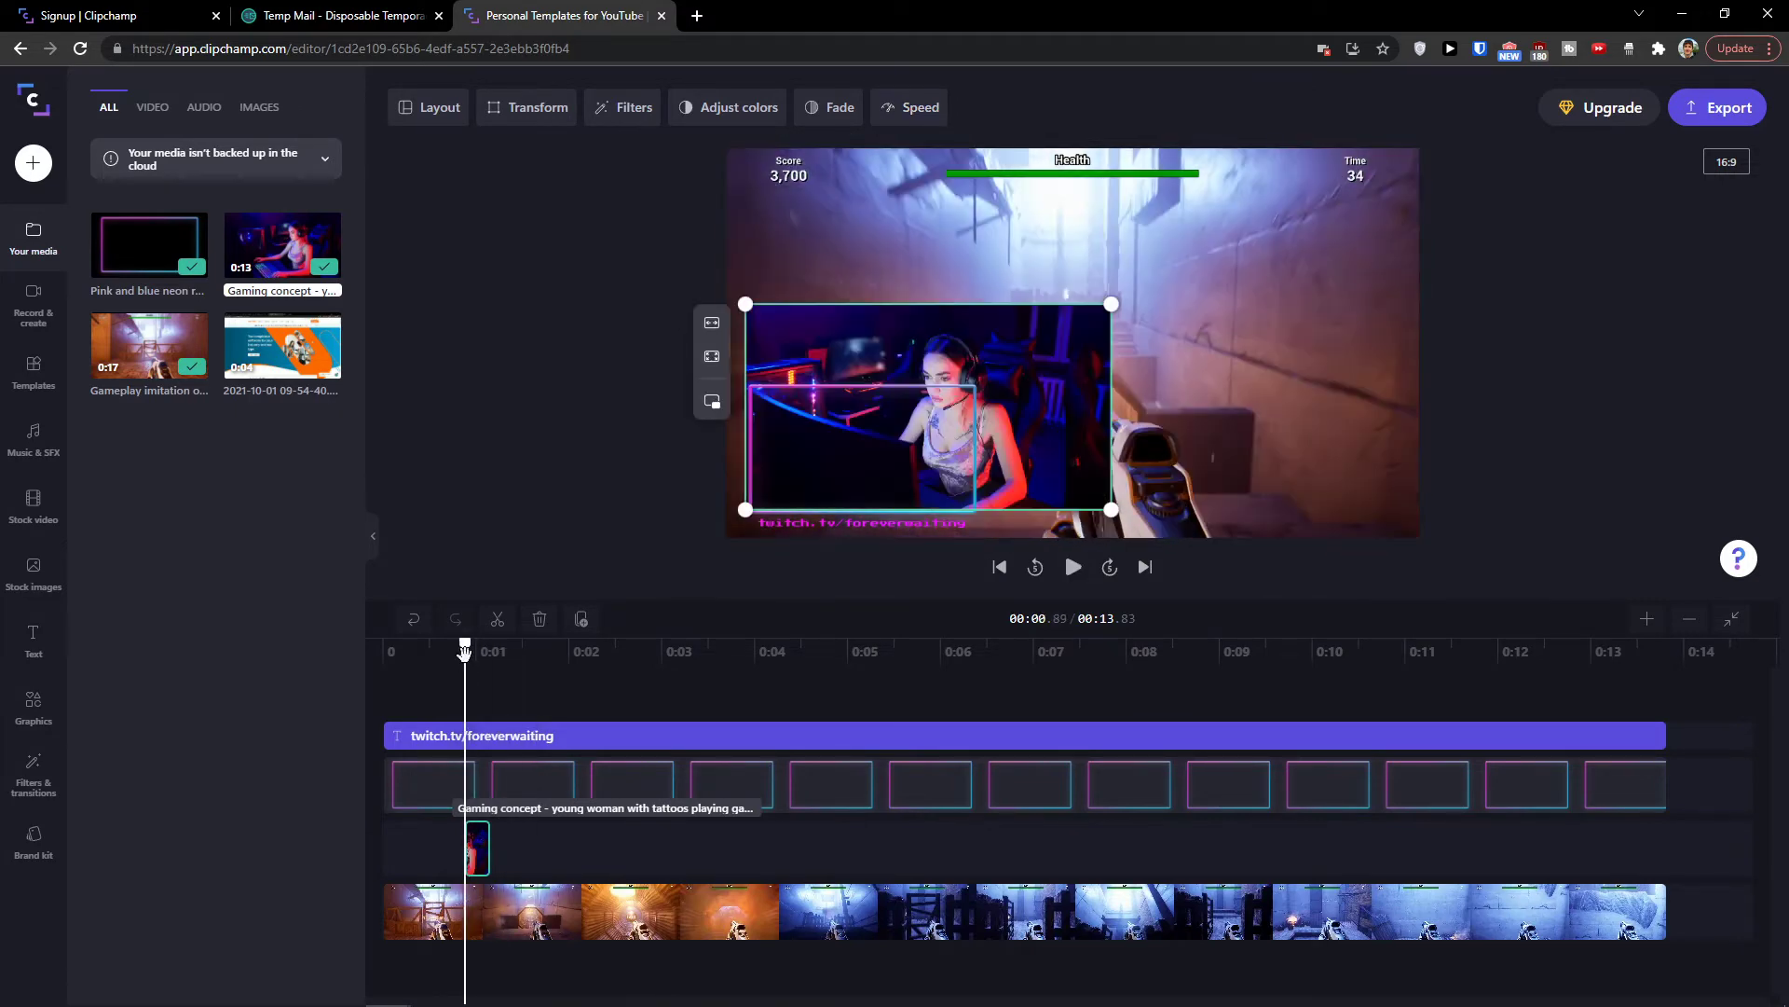
left_click(885, 110)
left_click(910, 194)
left_click(680, 697)
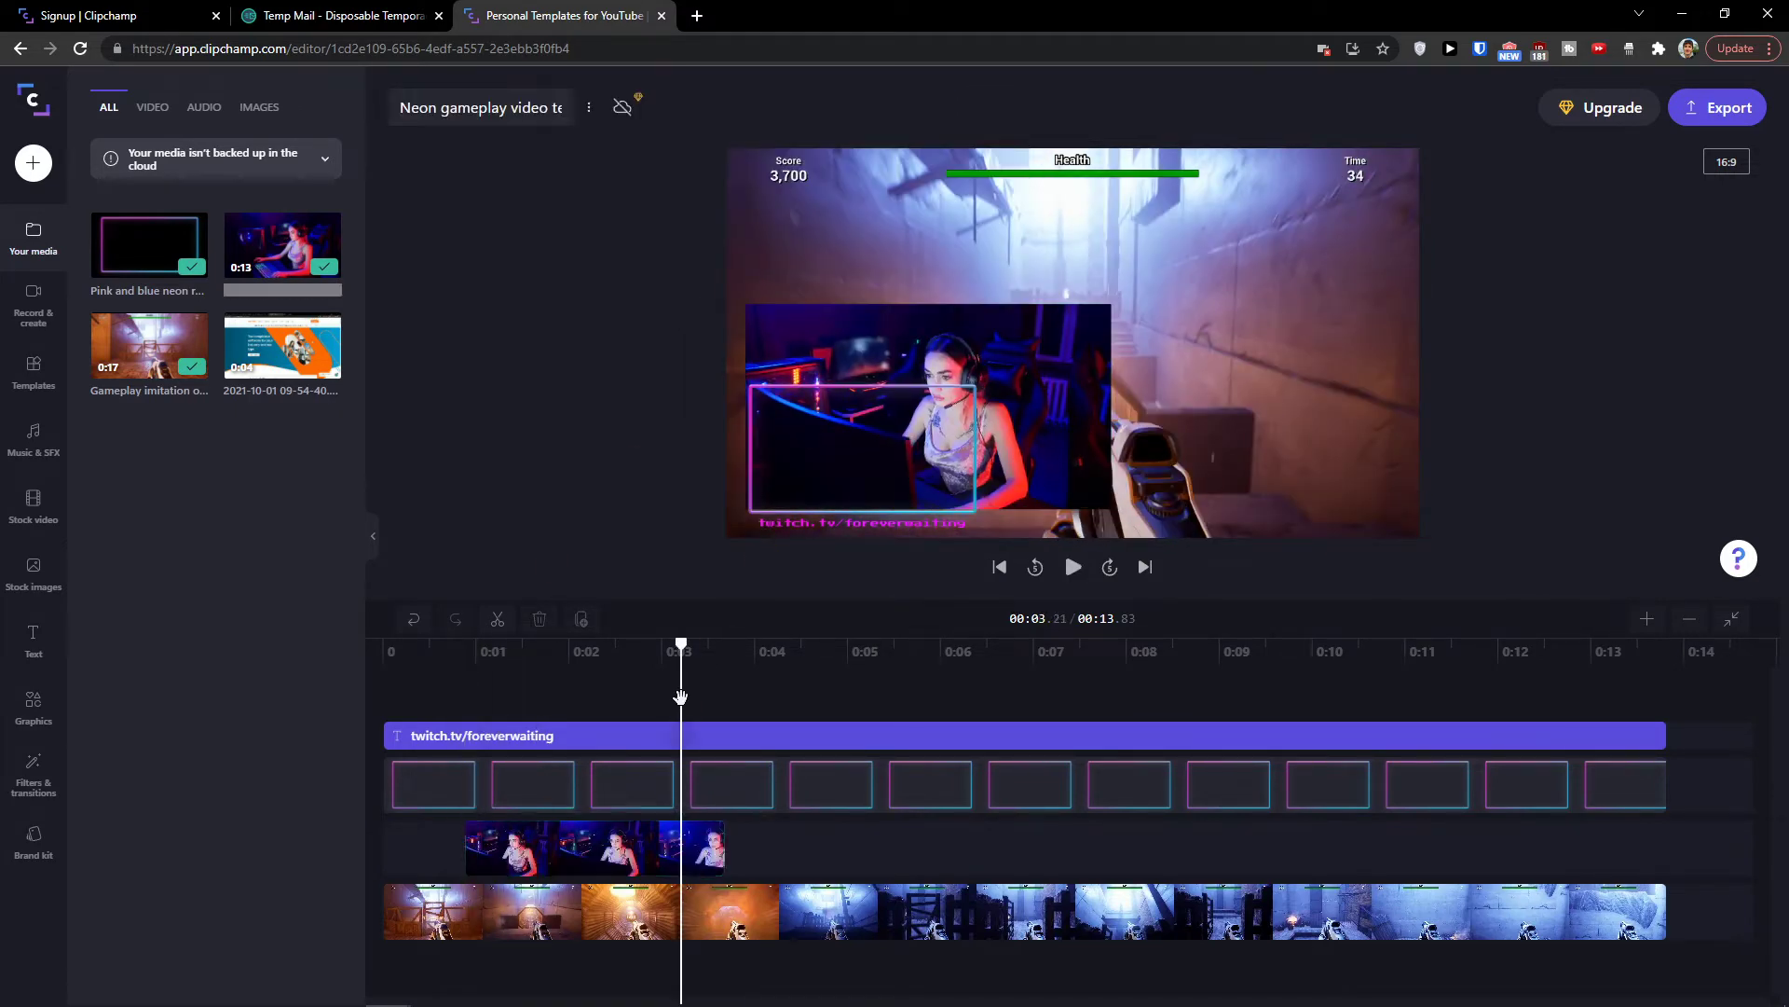
scroll(684, 702, "down", 1)
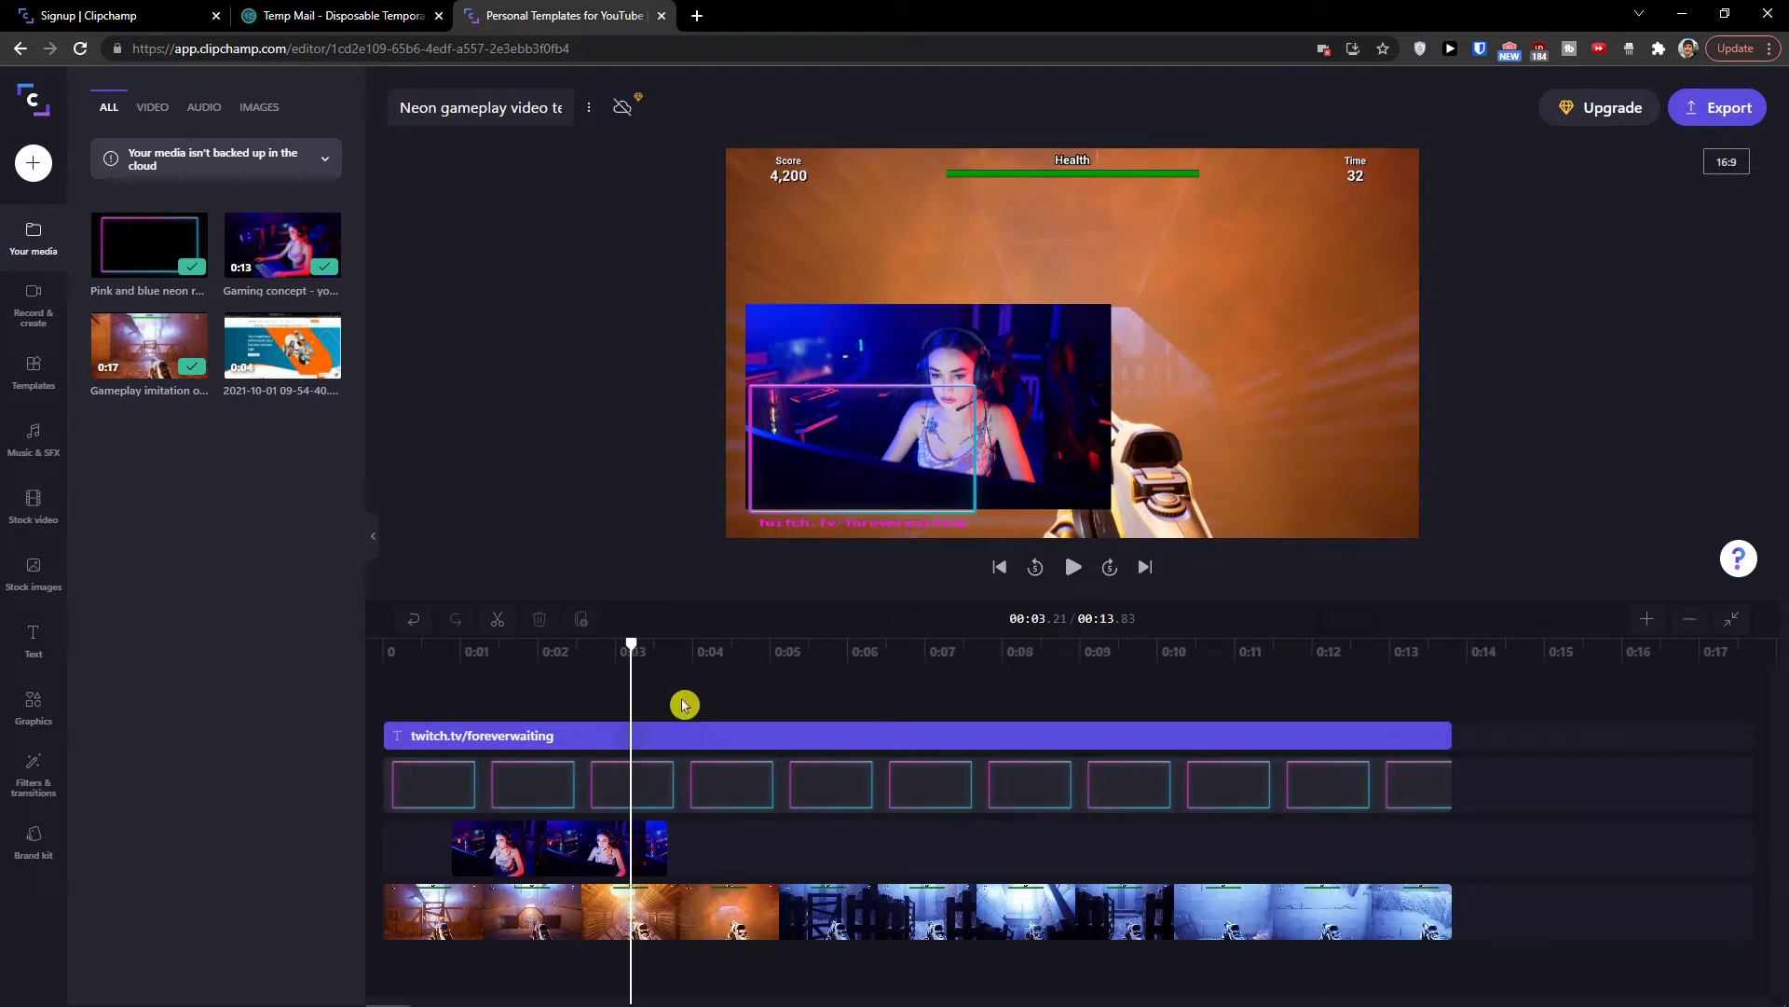
scroll(687, 704, "down", 2)
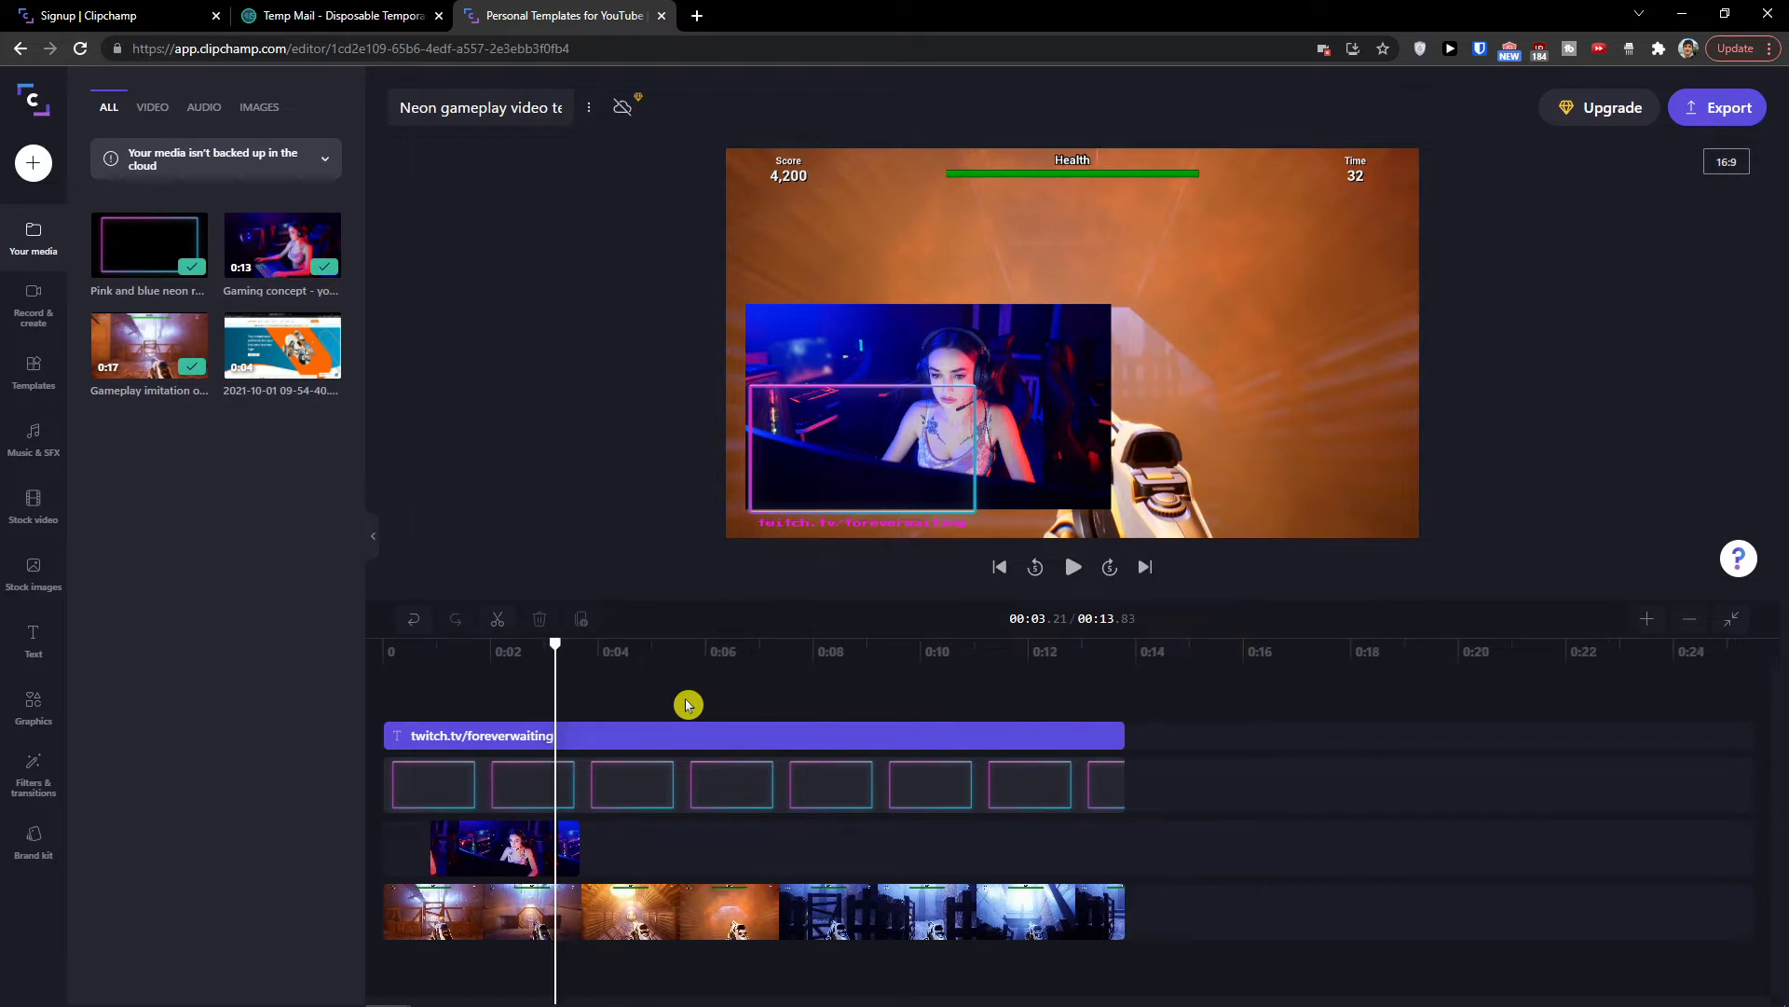
scroll(687, 705, "up", 3)
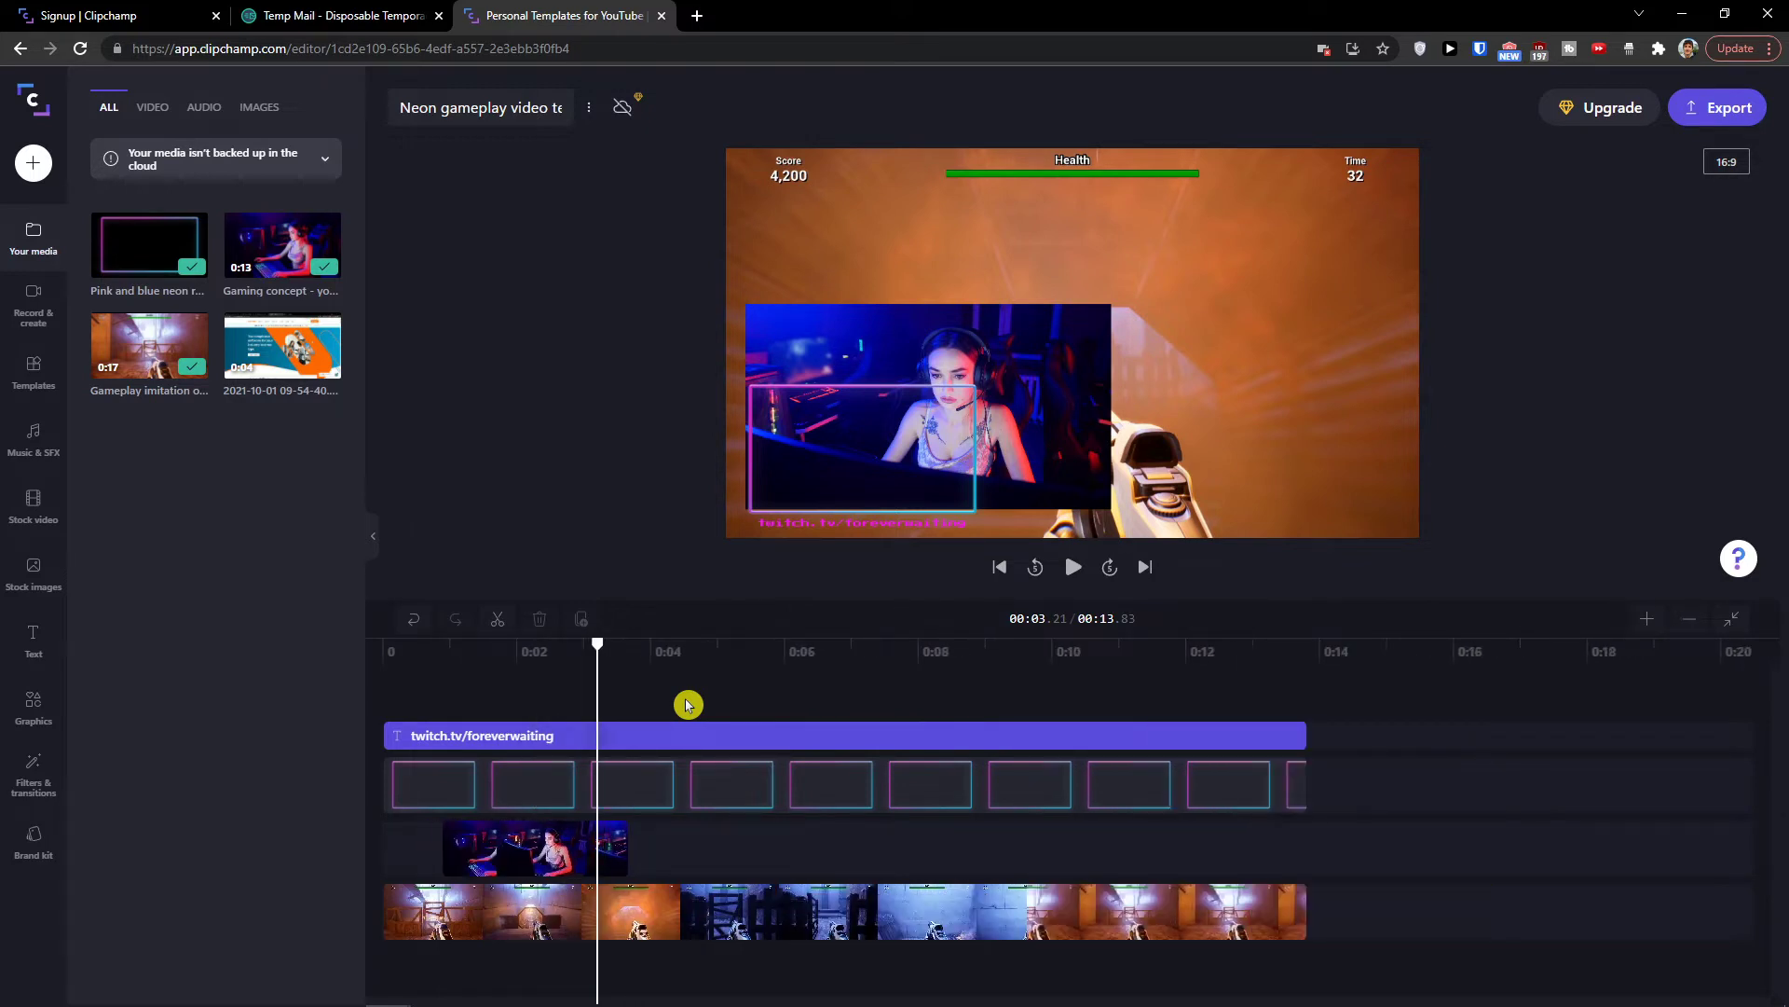
scroll(687, 708, "down", 2)
scroll(688, 710, "down", 1)
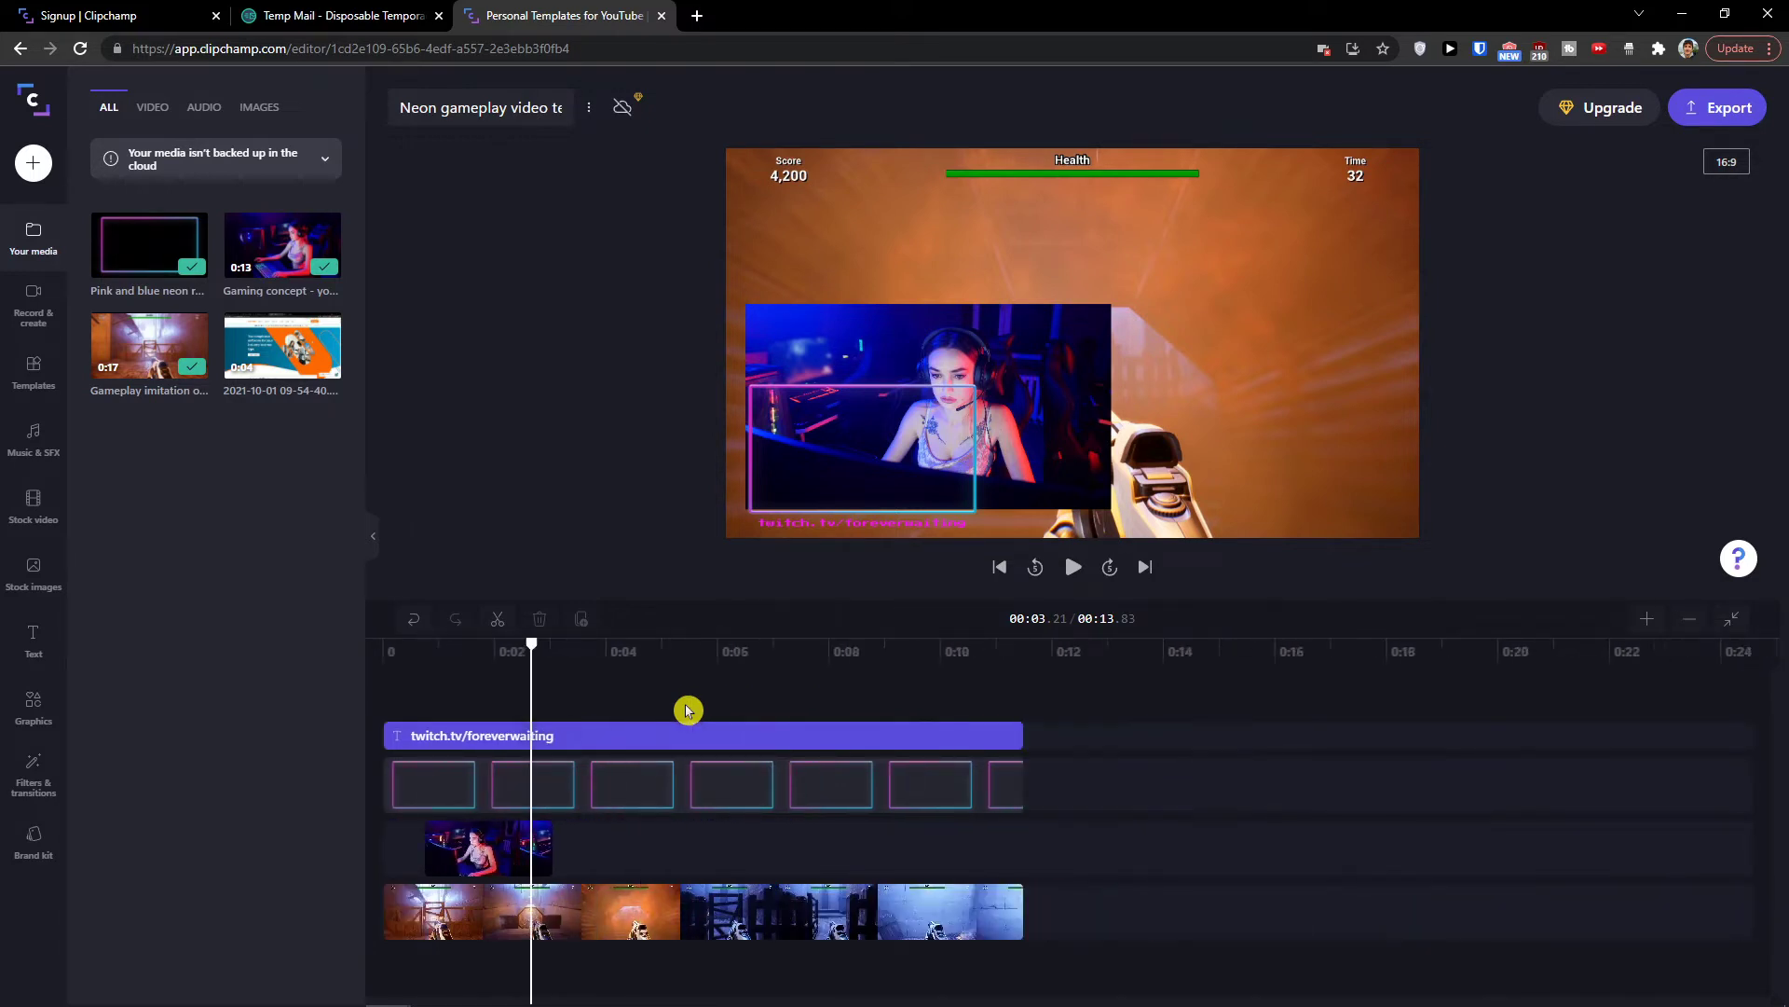
scroll(687, 710, "up", 3)
scroll(687, 712, "down", 1)
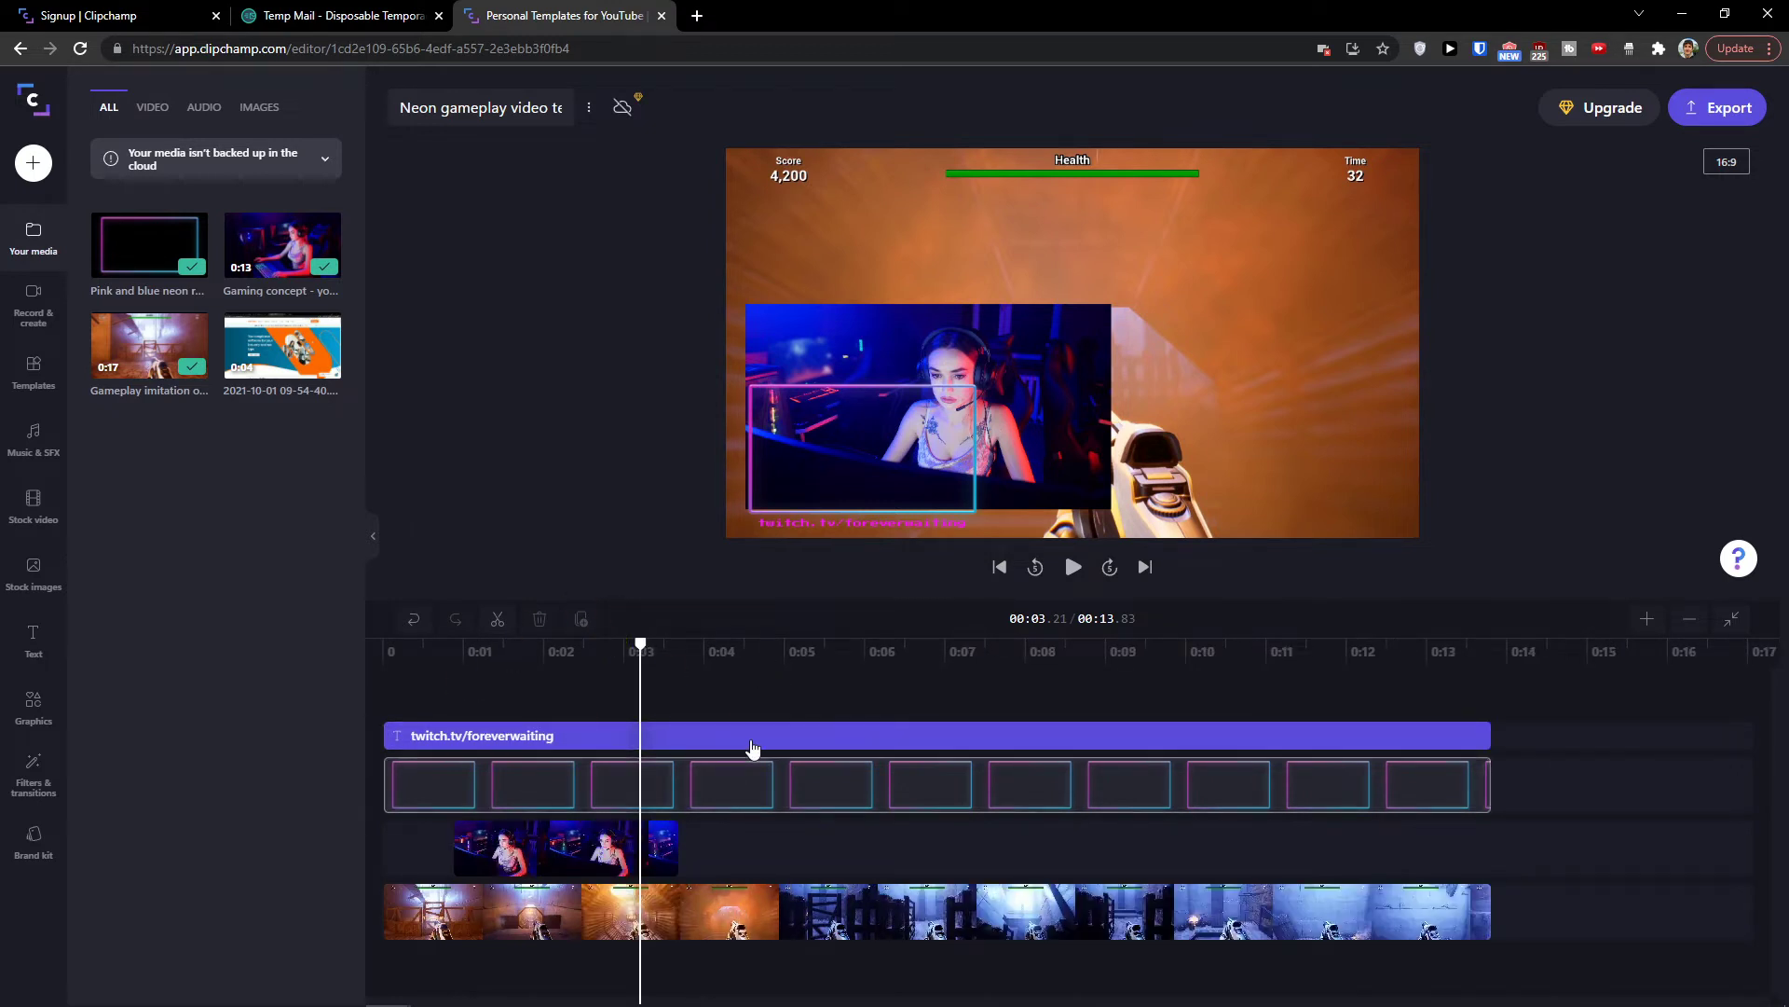
left_click(866, 802)
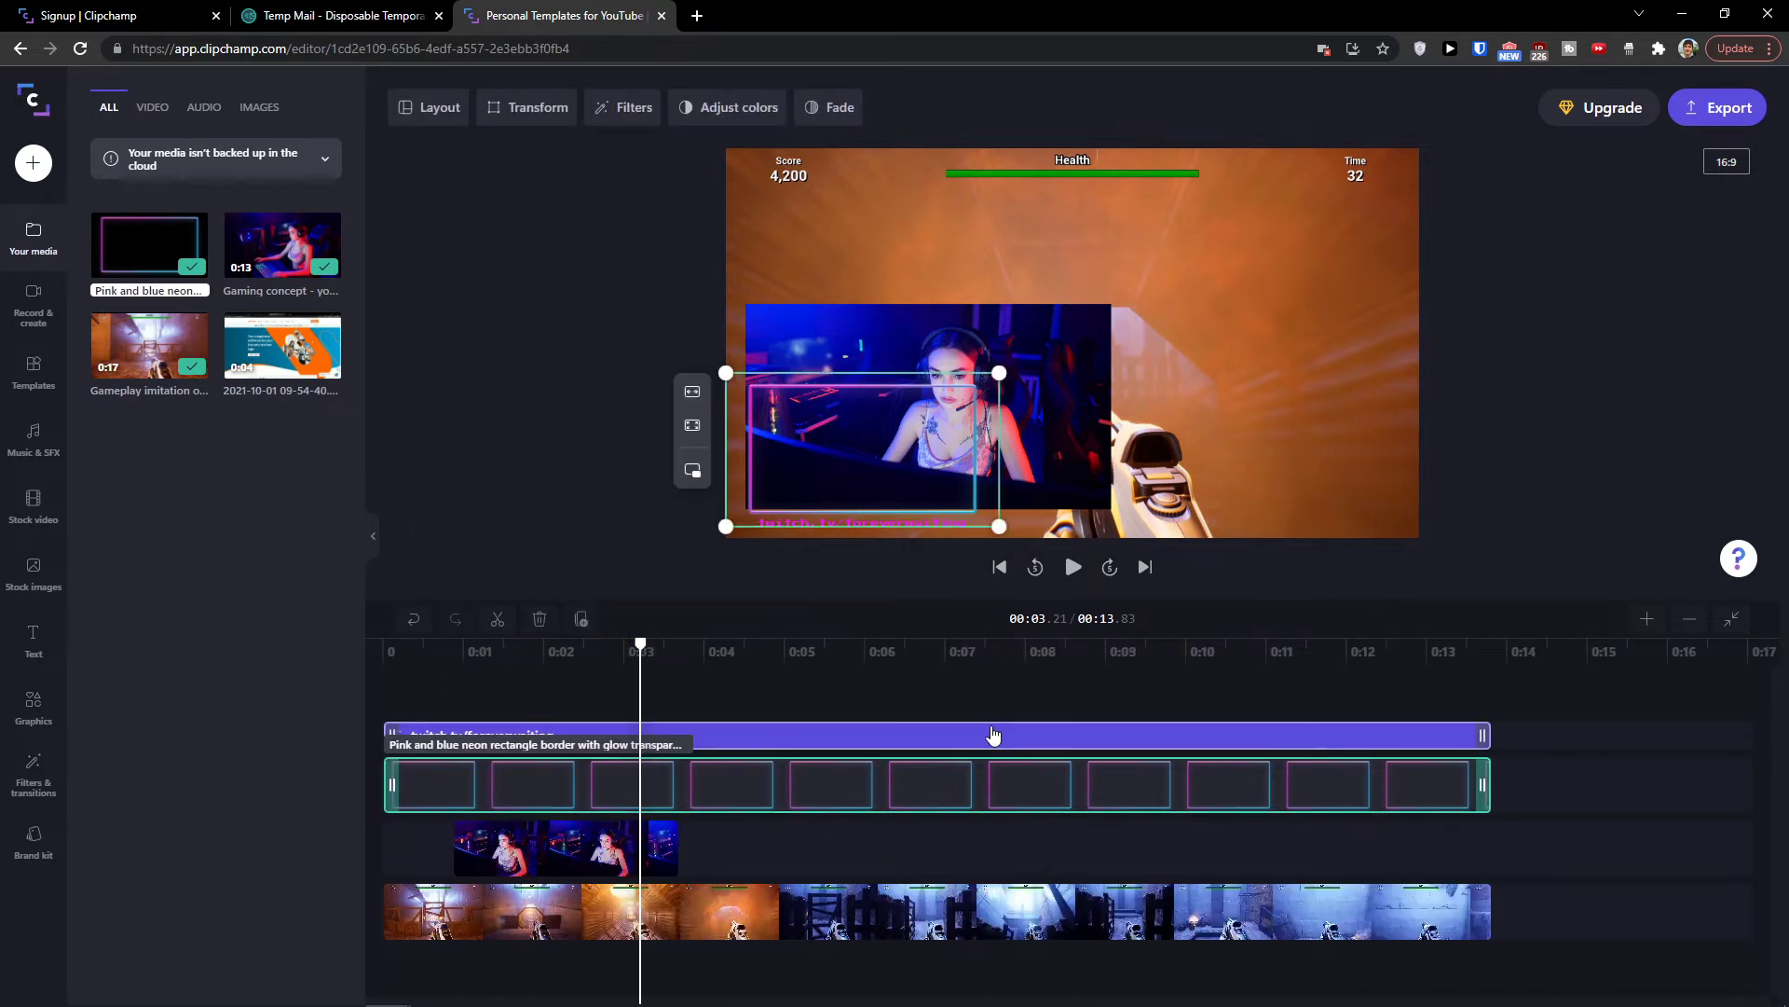
left_click(991, 737)
right_click(1464, 742)
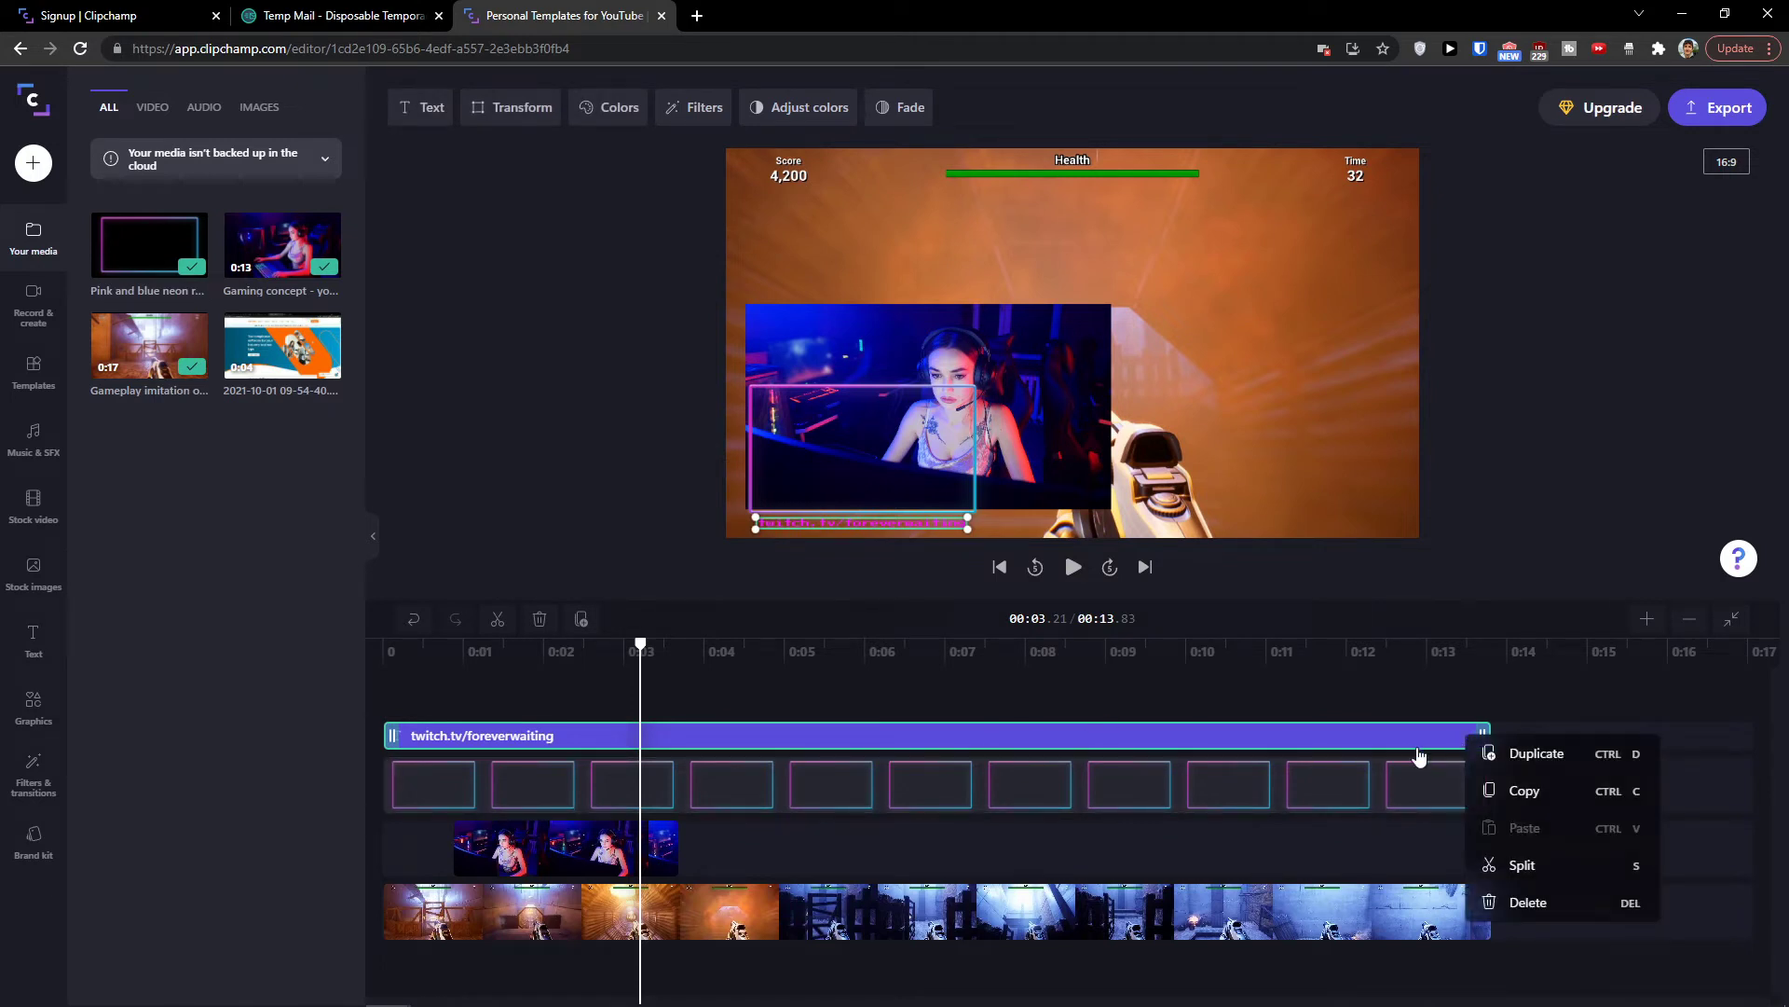
Show the Record & create panel with Camera recording, Screen recording and Text to speech.
left_click(53, 321)
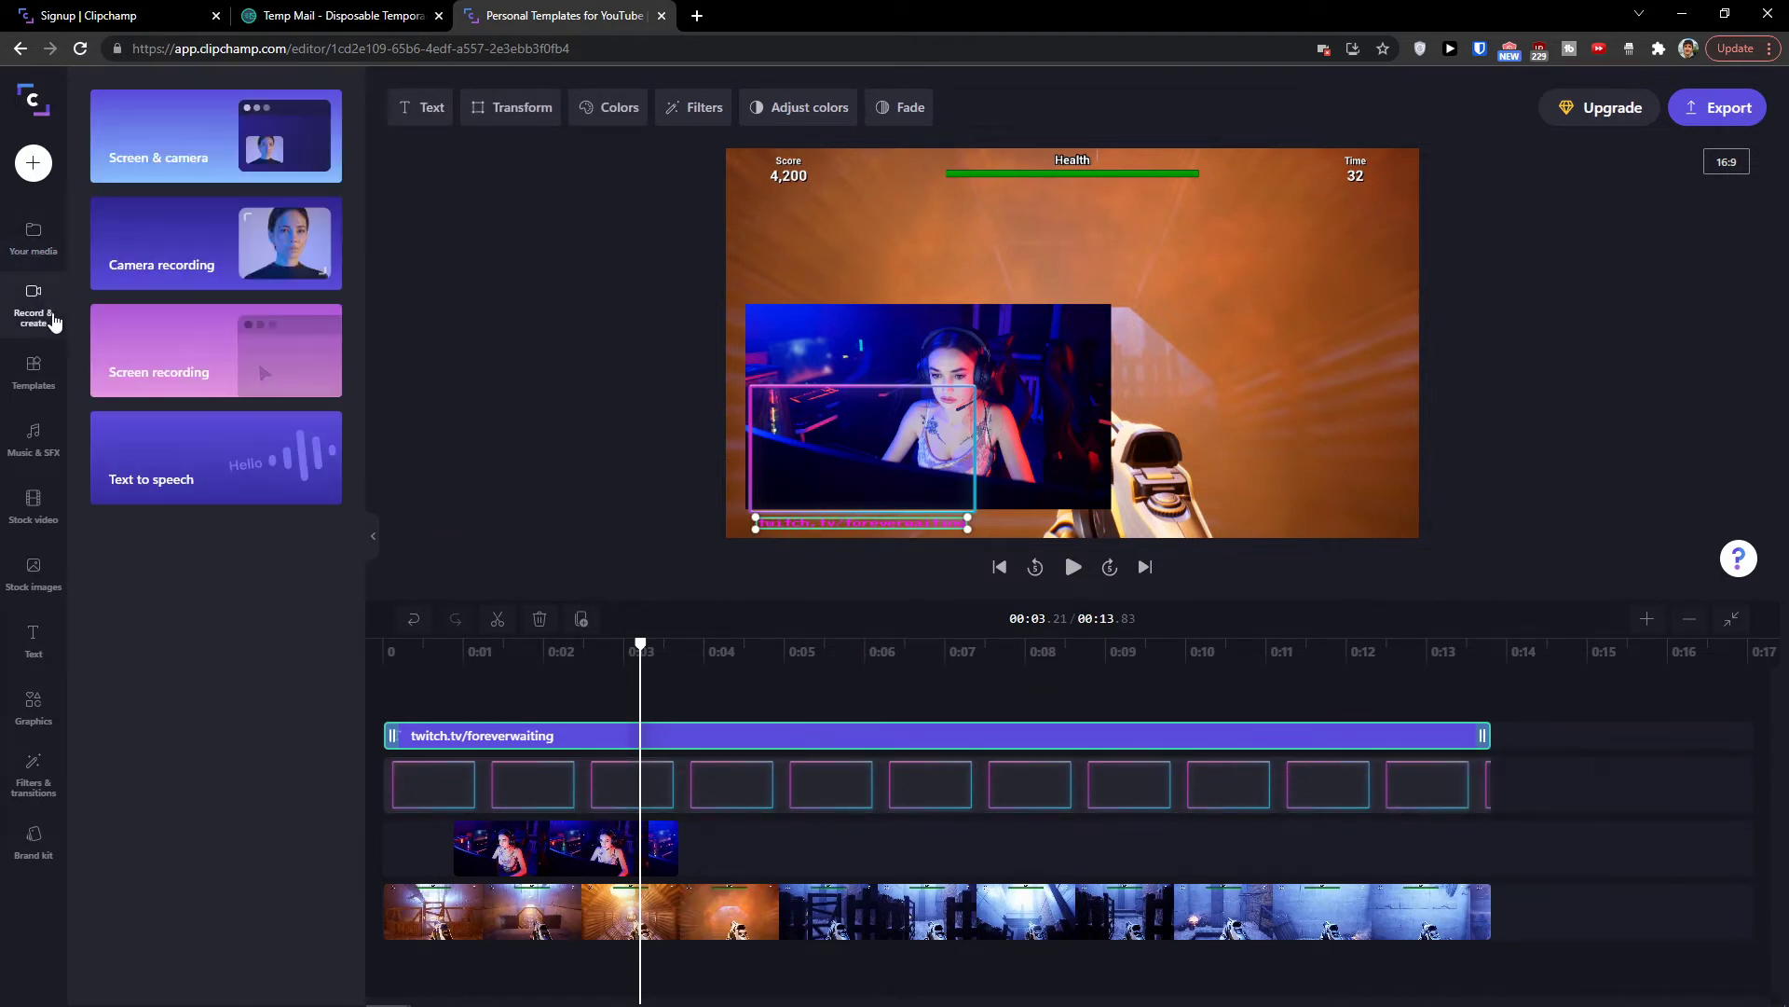
Open the Templates gallery and scroll down through its categories.
left_click(56, 392)
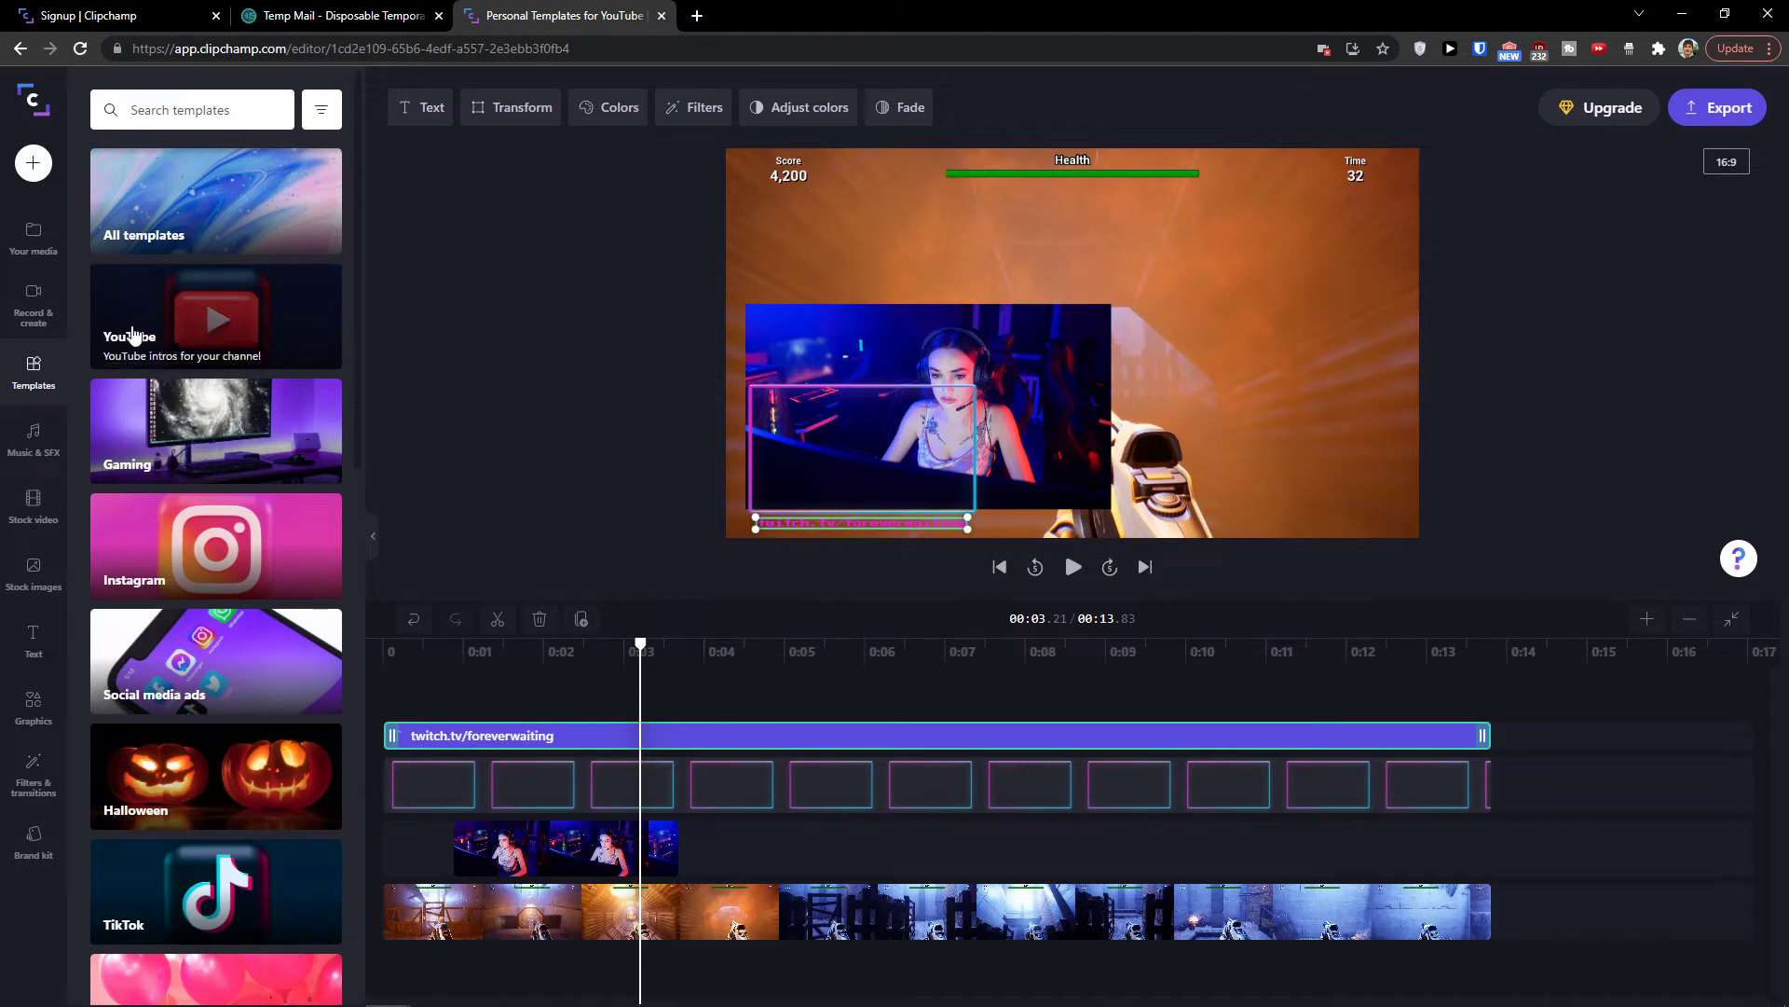
scroll(155, 426, "down", 4)
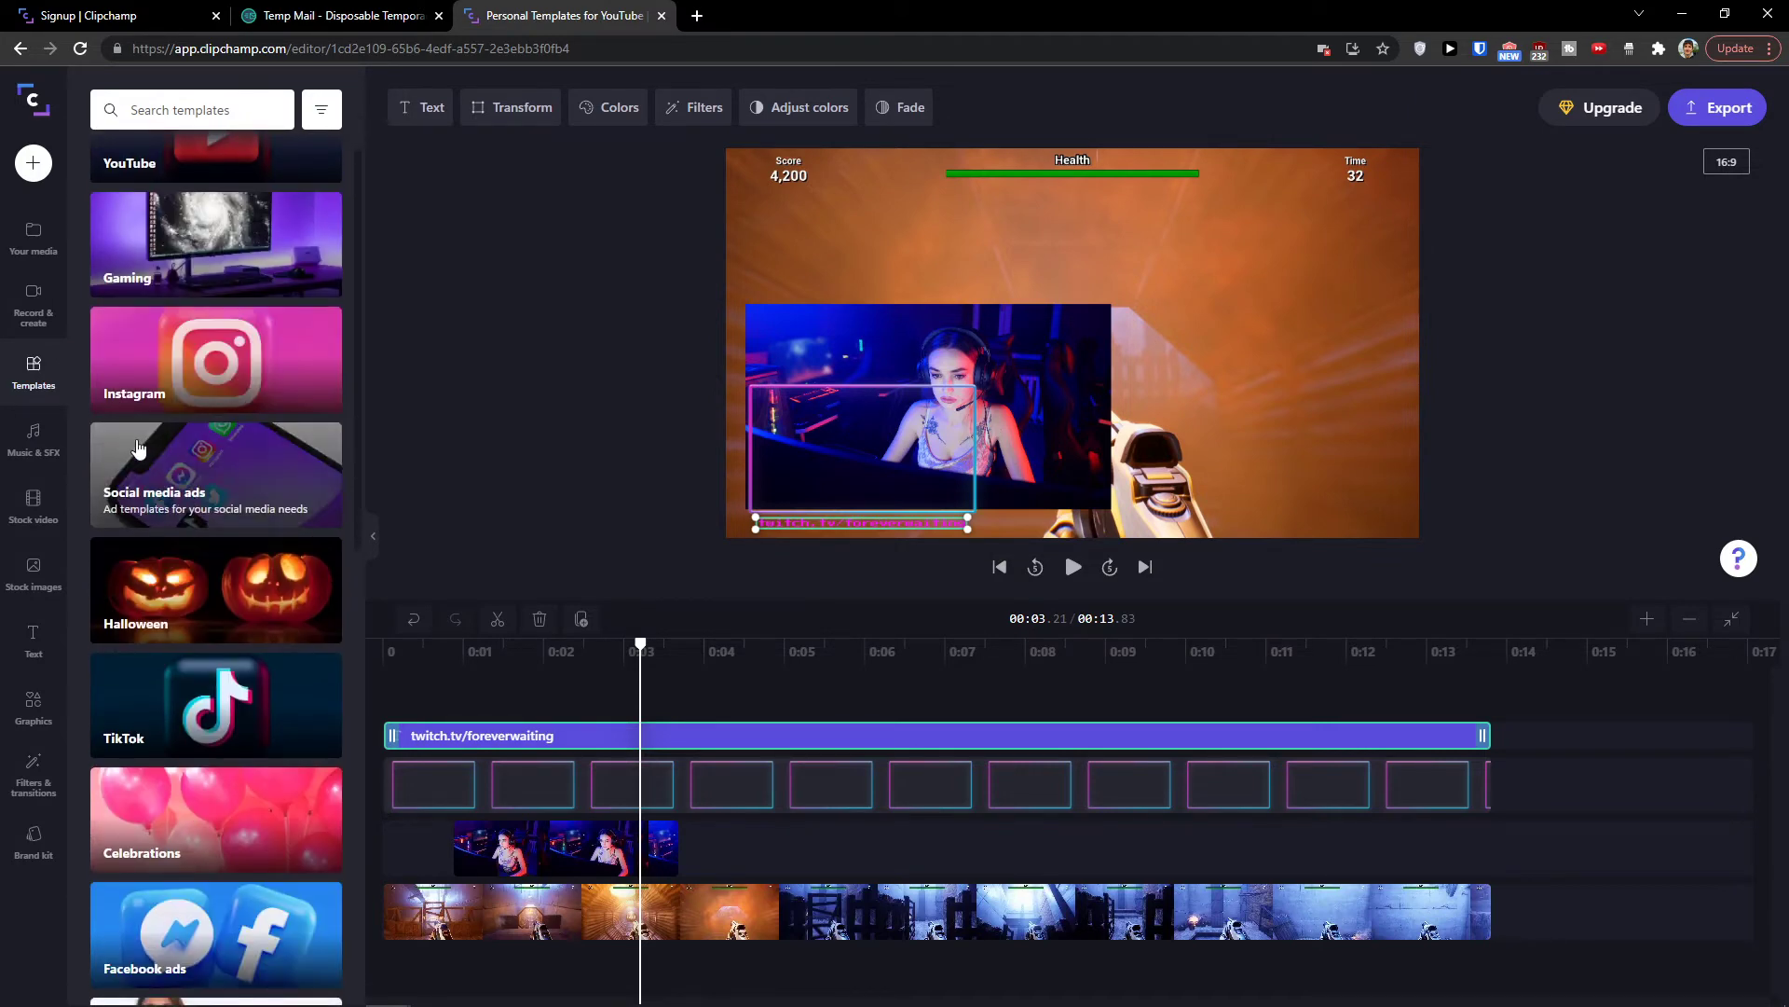
scroll(138, 447, "down", 6)
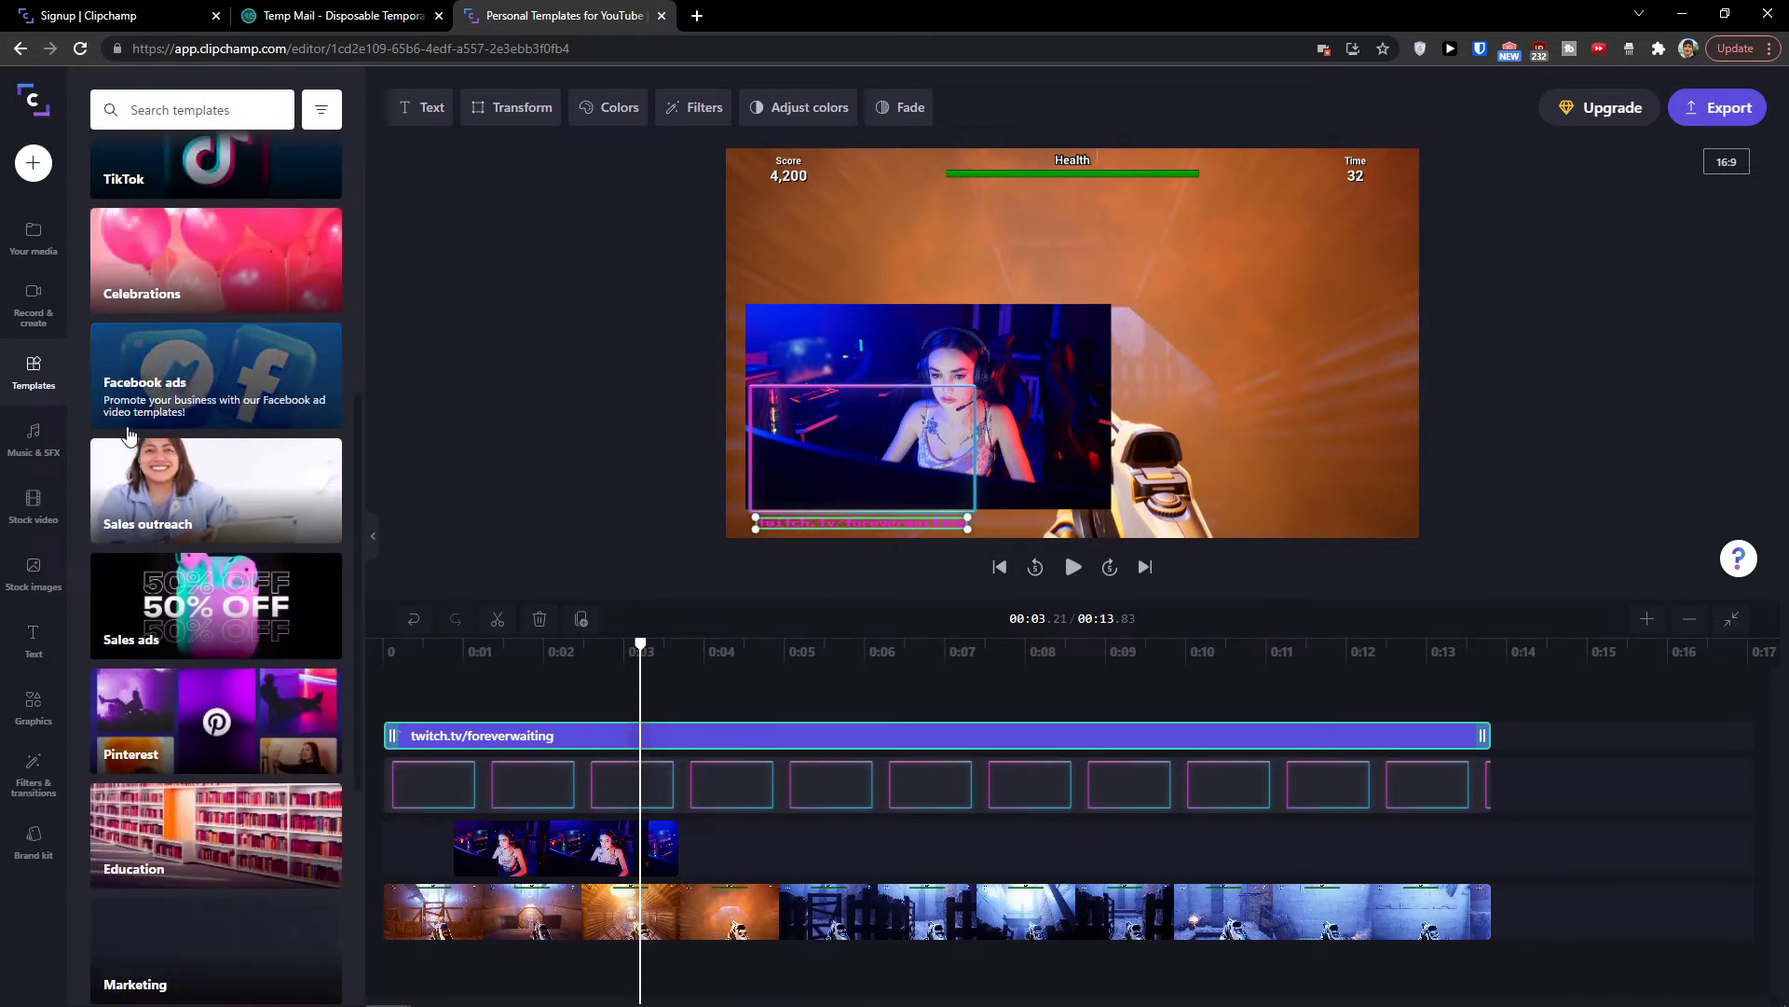
scroll(131, 433, "down", 2)
scroll(149, 428, "down", 1)
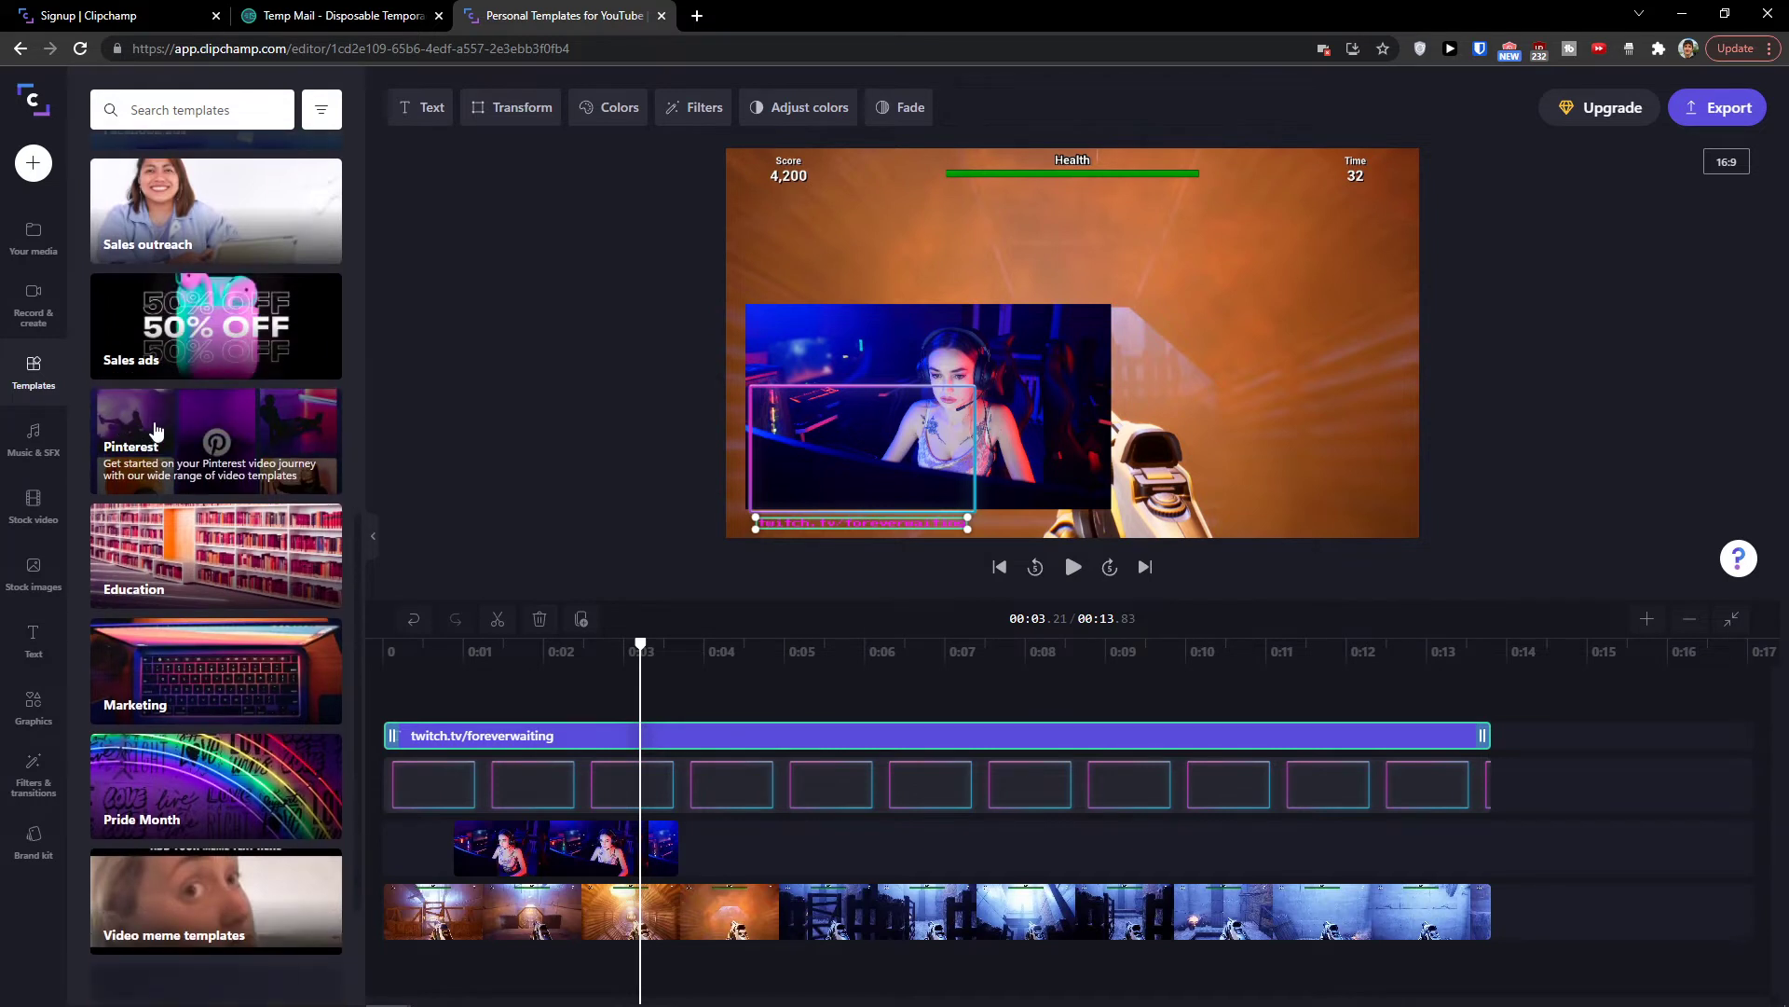
Open the Pinterest category and scroll through its ad templates.
left_click(157, 428)
mouse_move(180, 345)
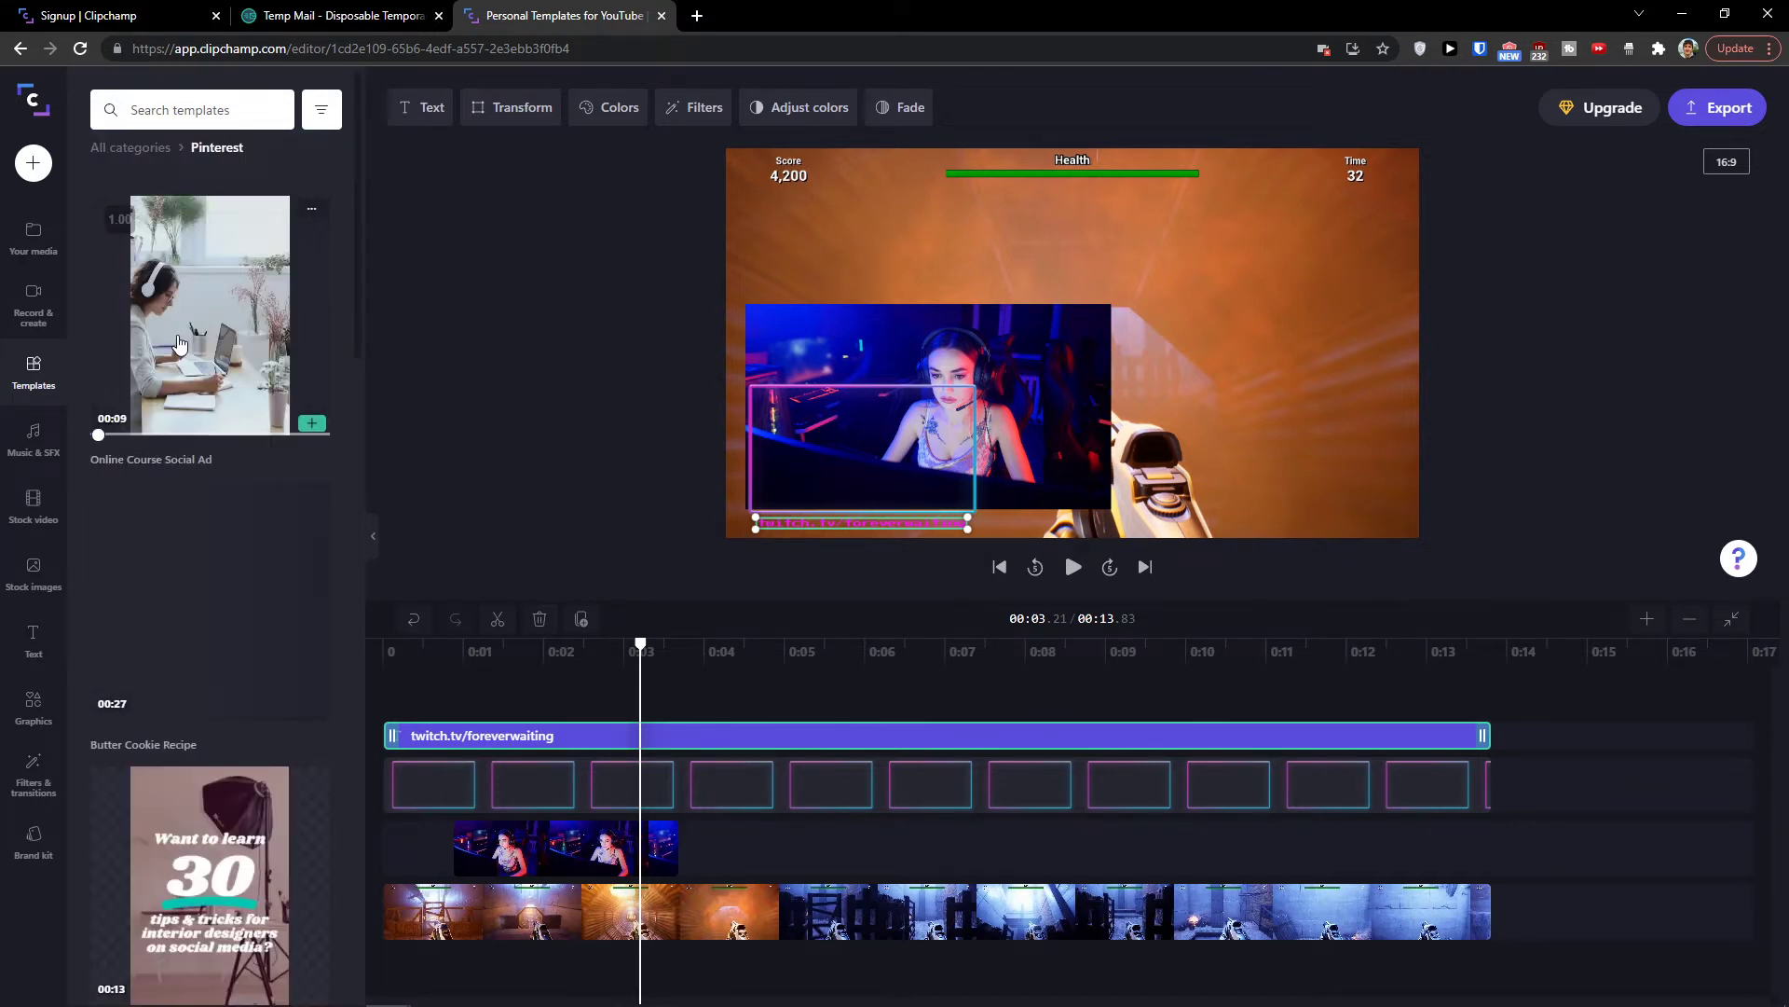
scroll(173, 382, "down", 3)
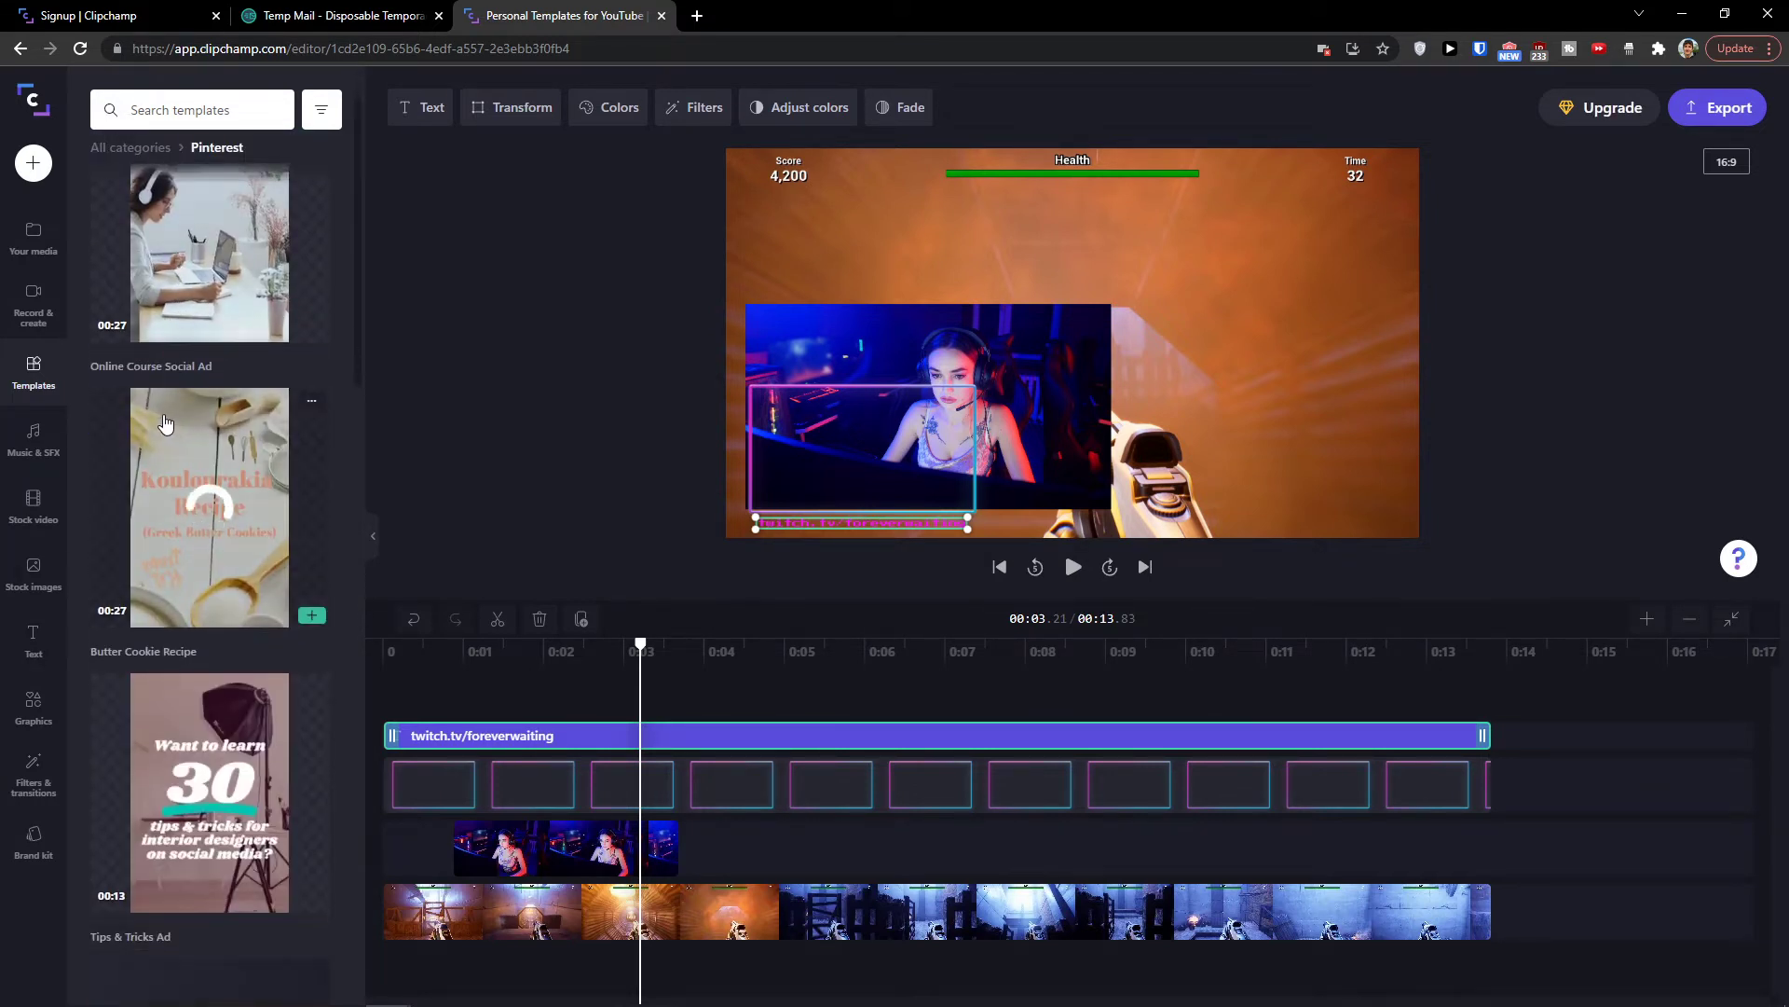
scroll(160, 424, "down", 5)
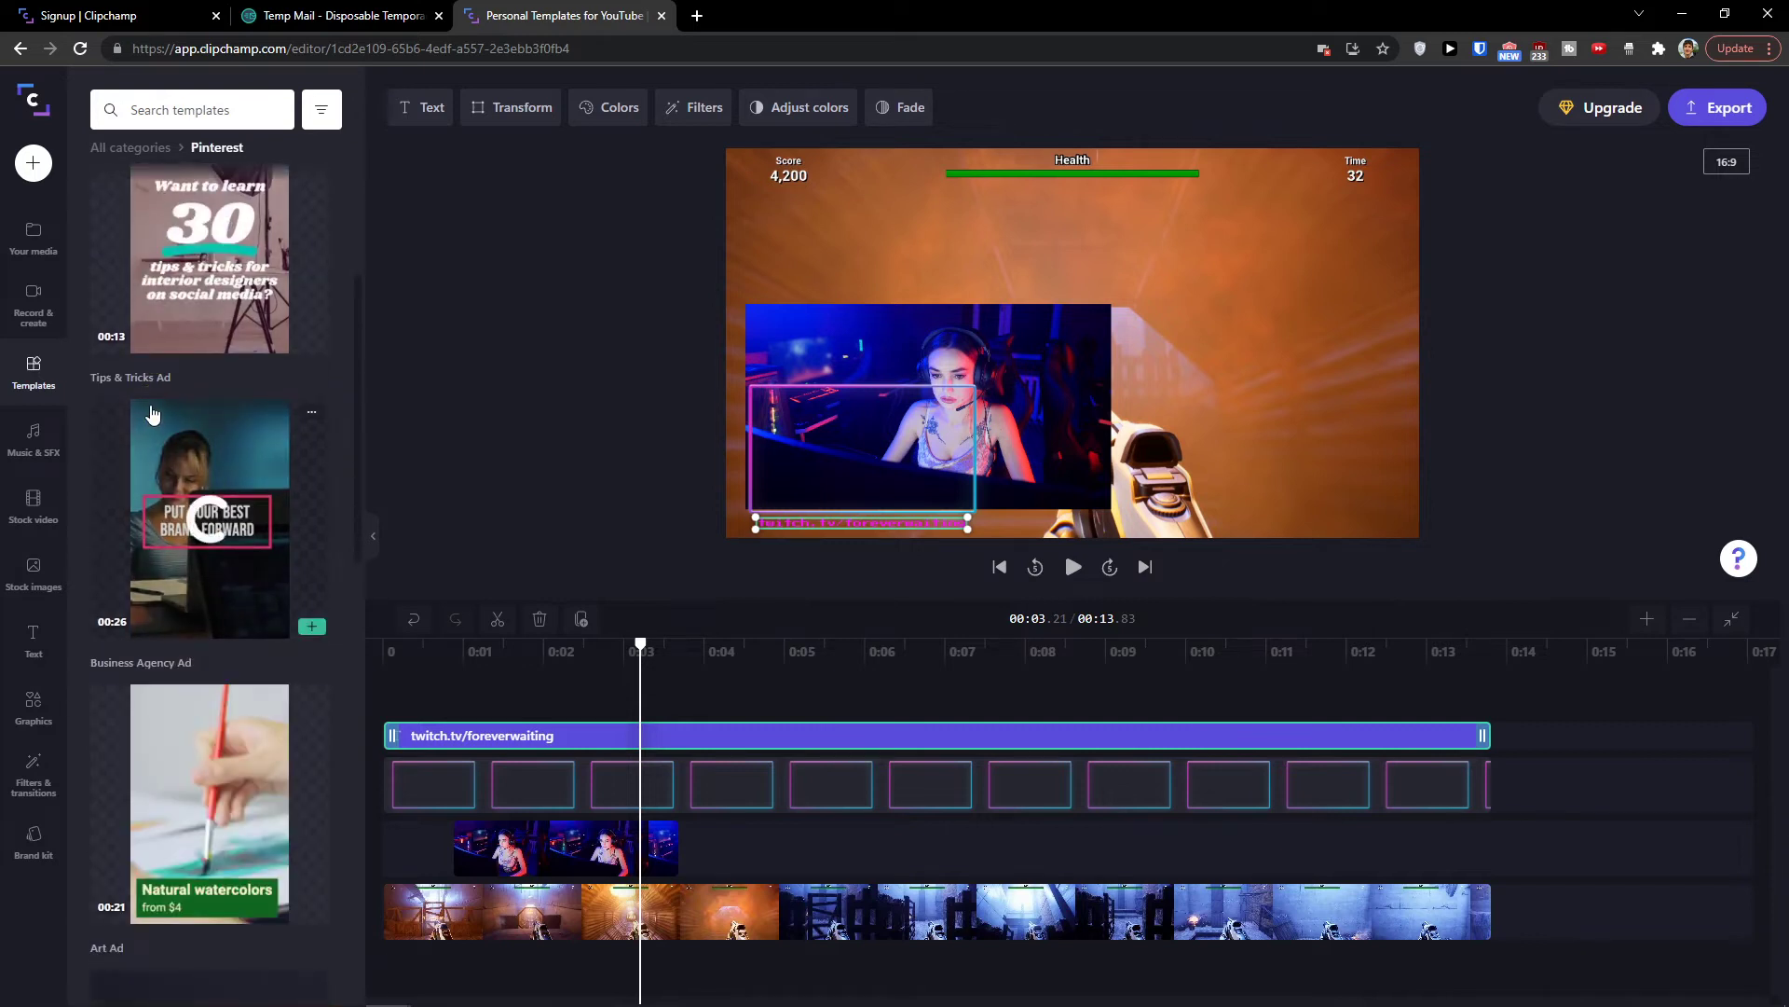
scroll(153, 411, "down", 4)
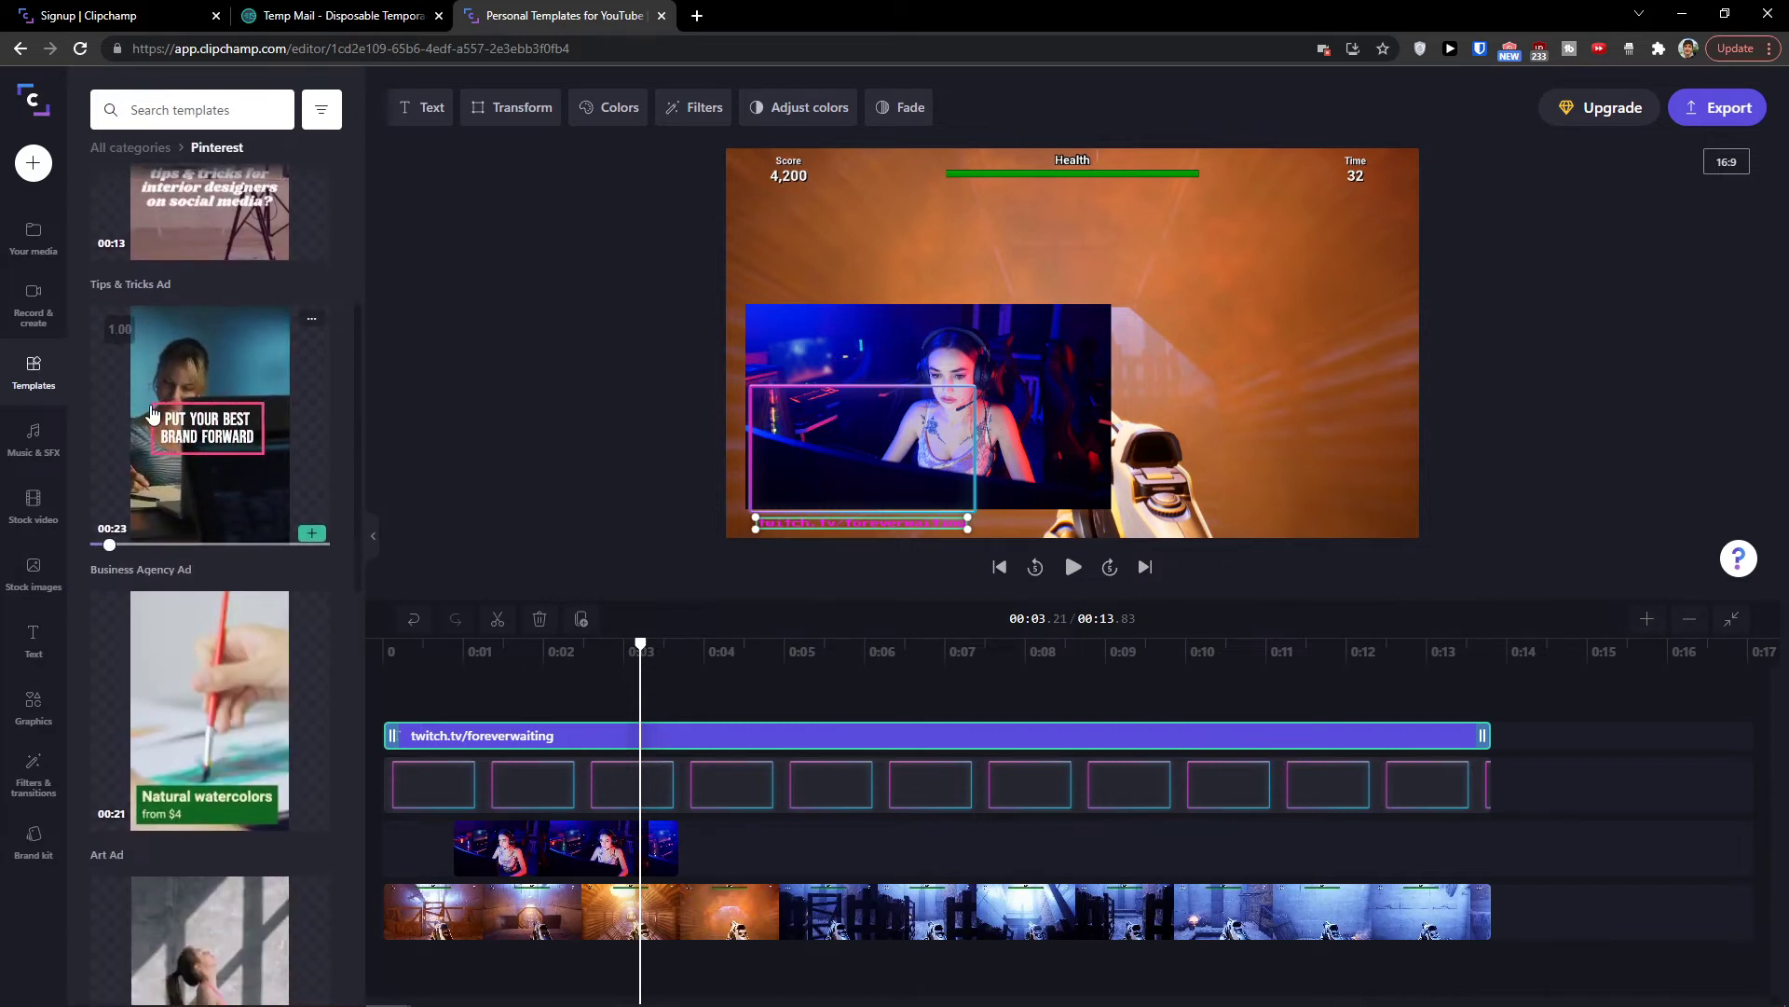
scroll(153, 411, "down", 3)
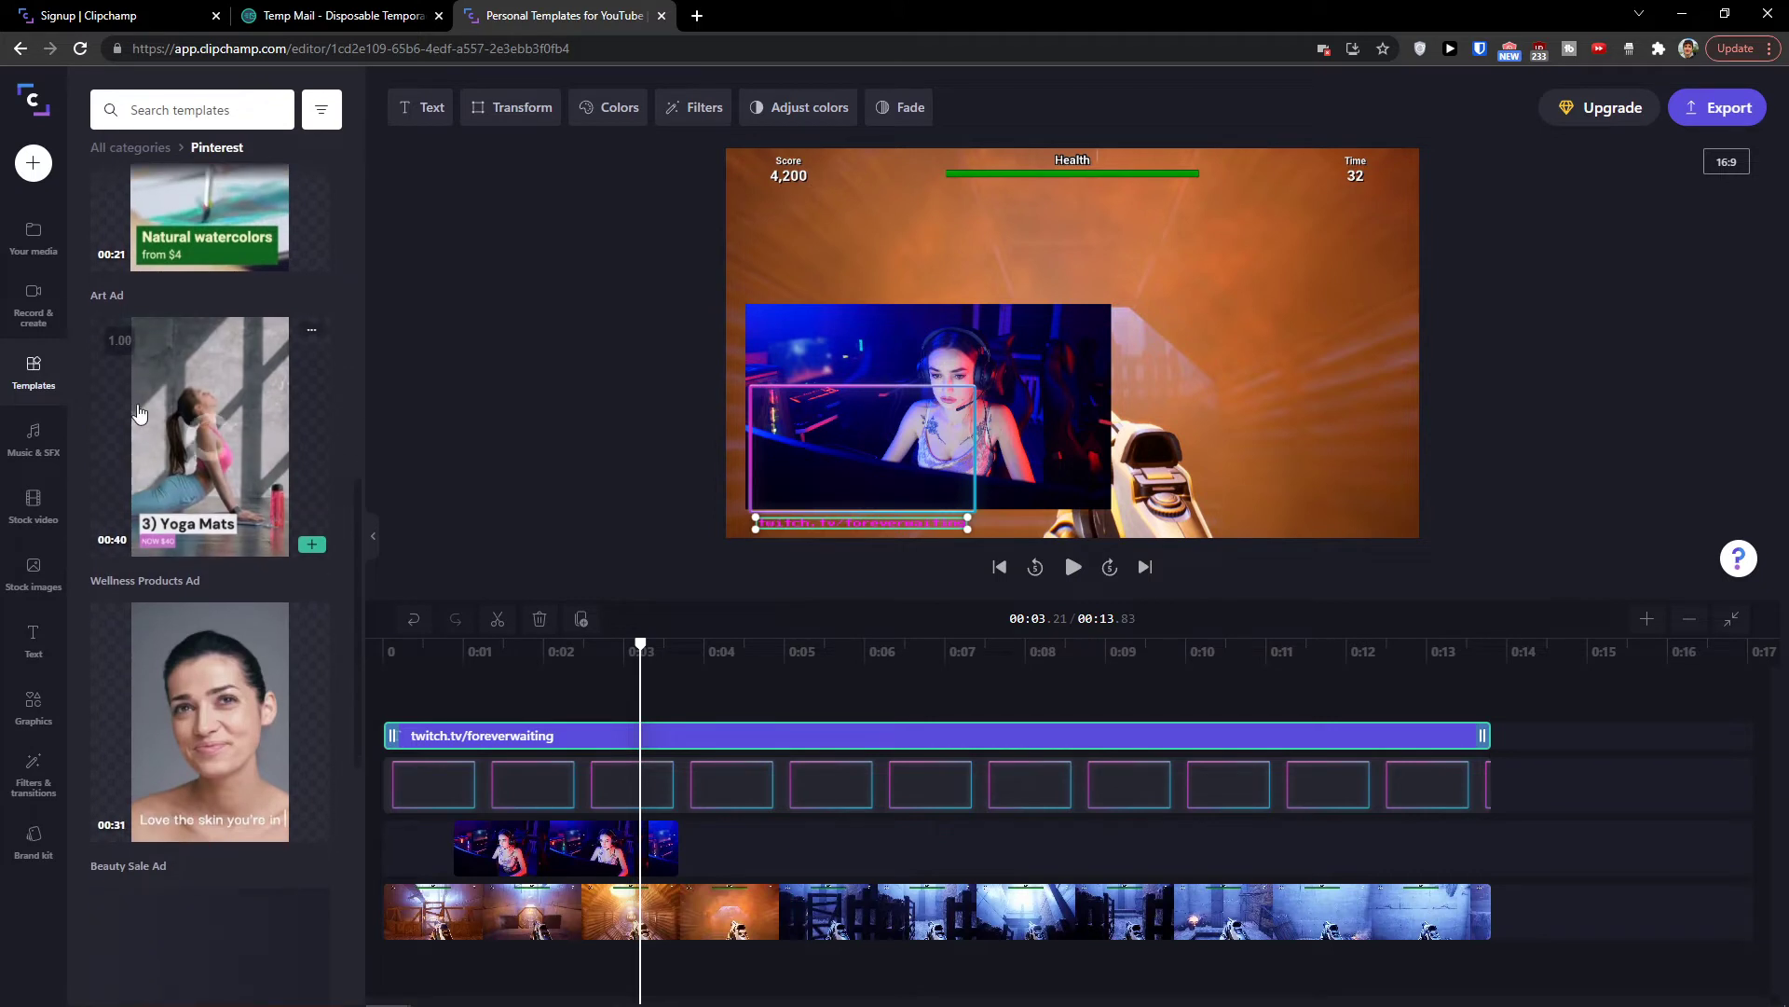
scroll(122, 411, "down", 2)
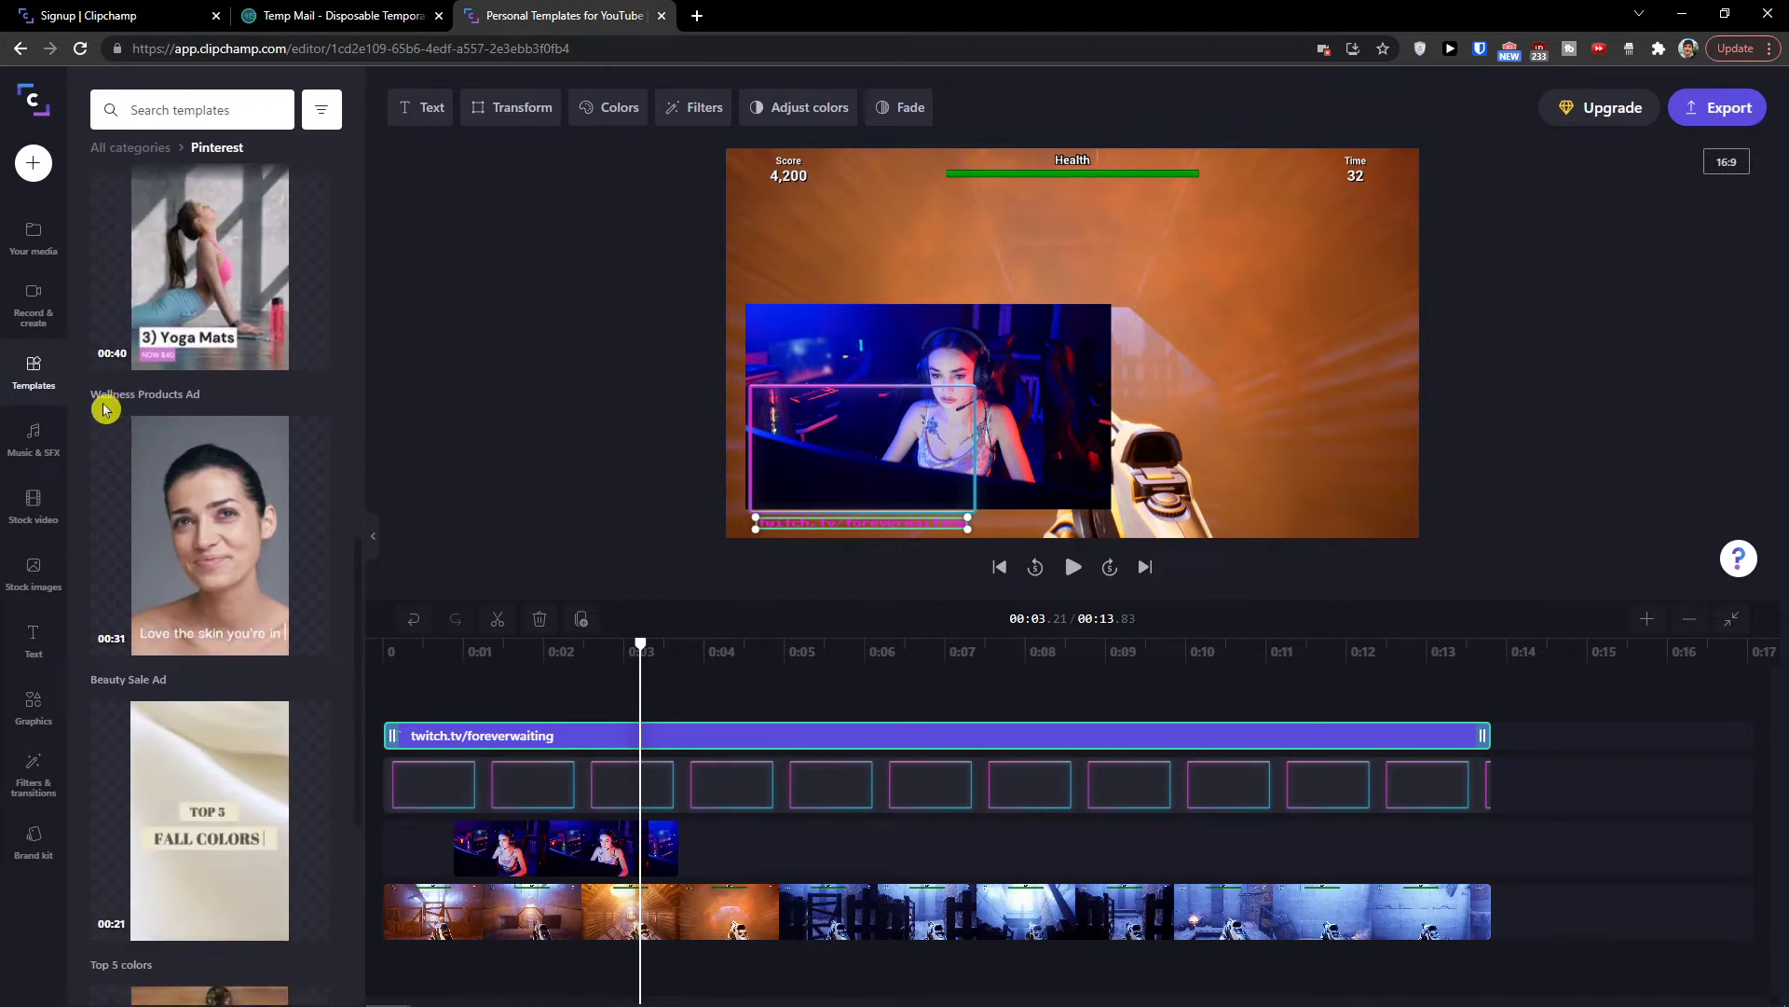
Preview the Hip Hop Promo Ad track in Music & SFX and add it to the timeline.
left_click(34, 436)
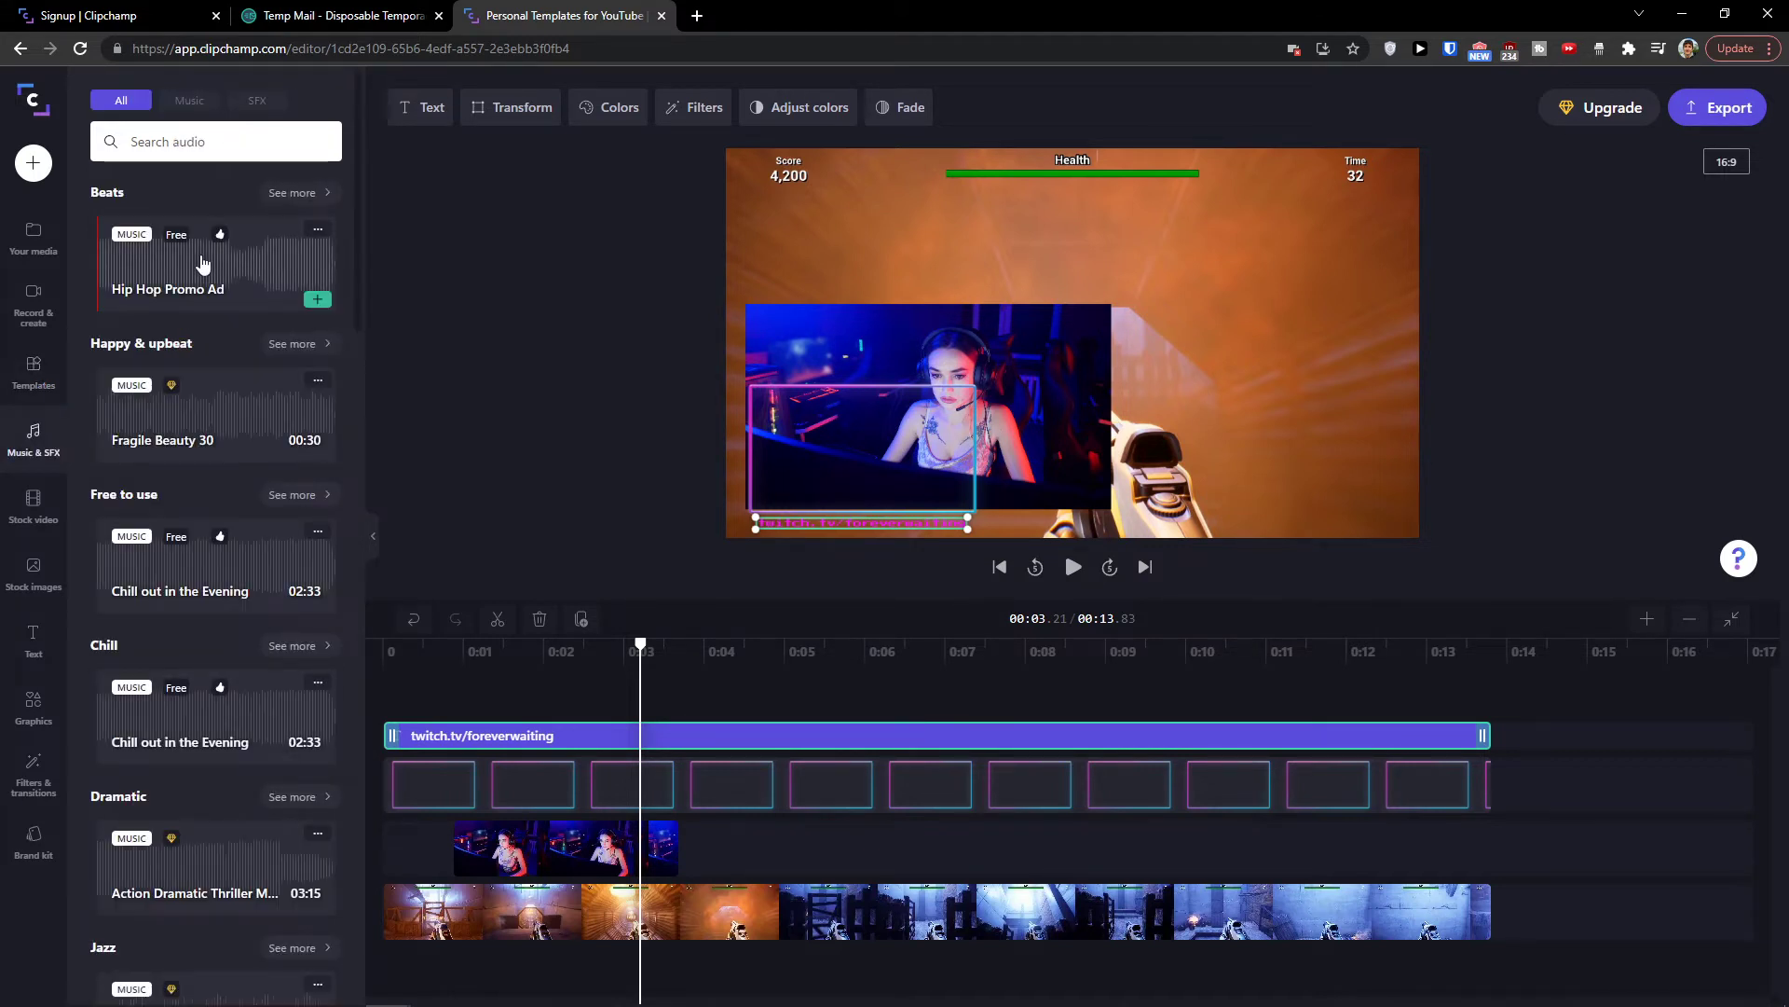
left_click(172, 254)
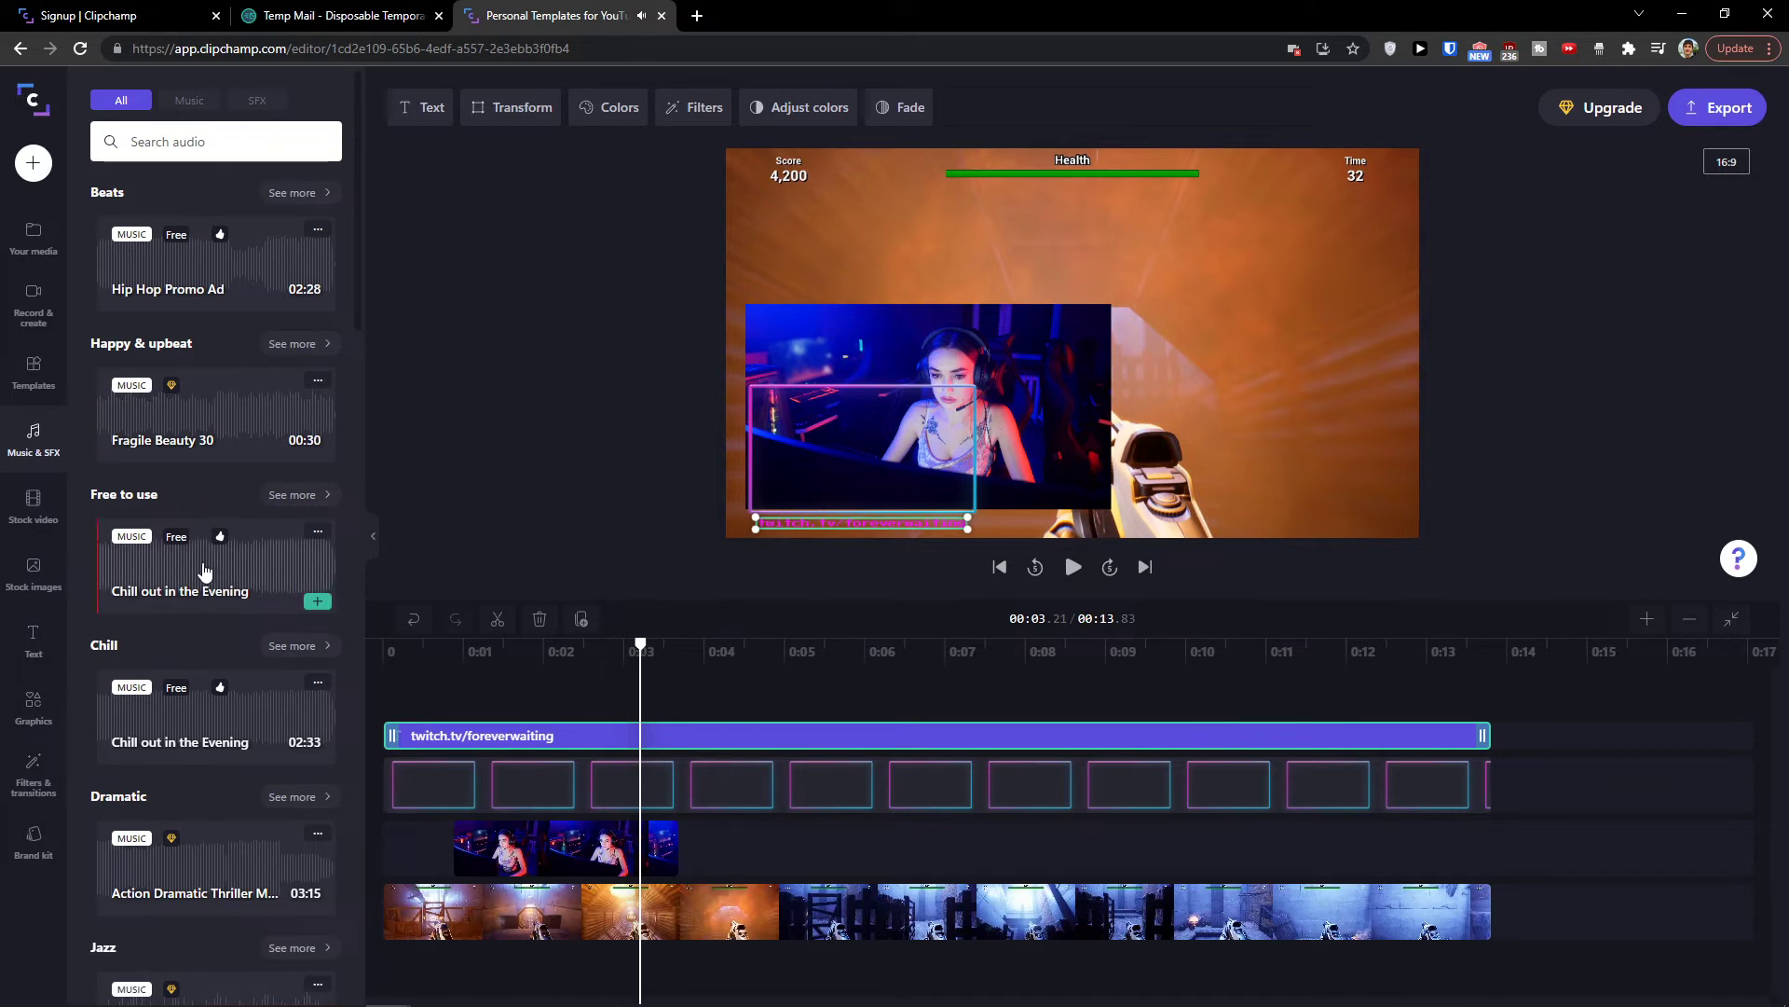
left_click(127, 102)
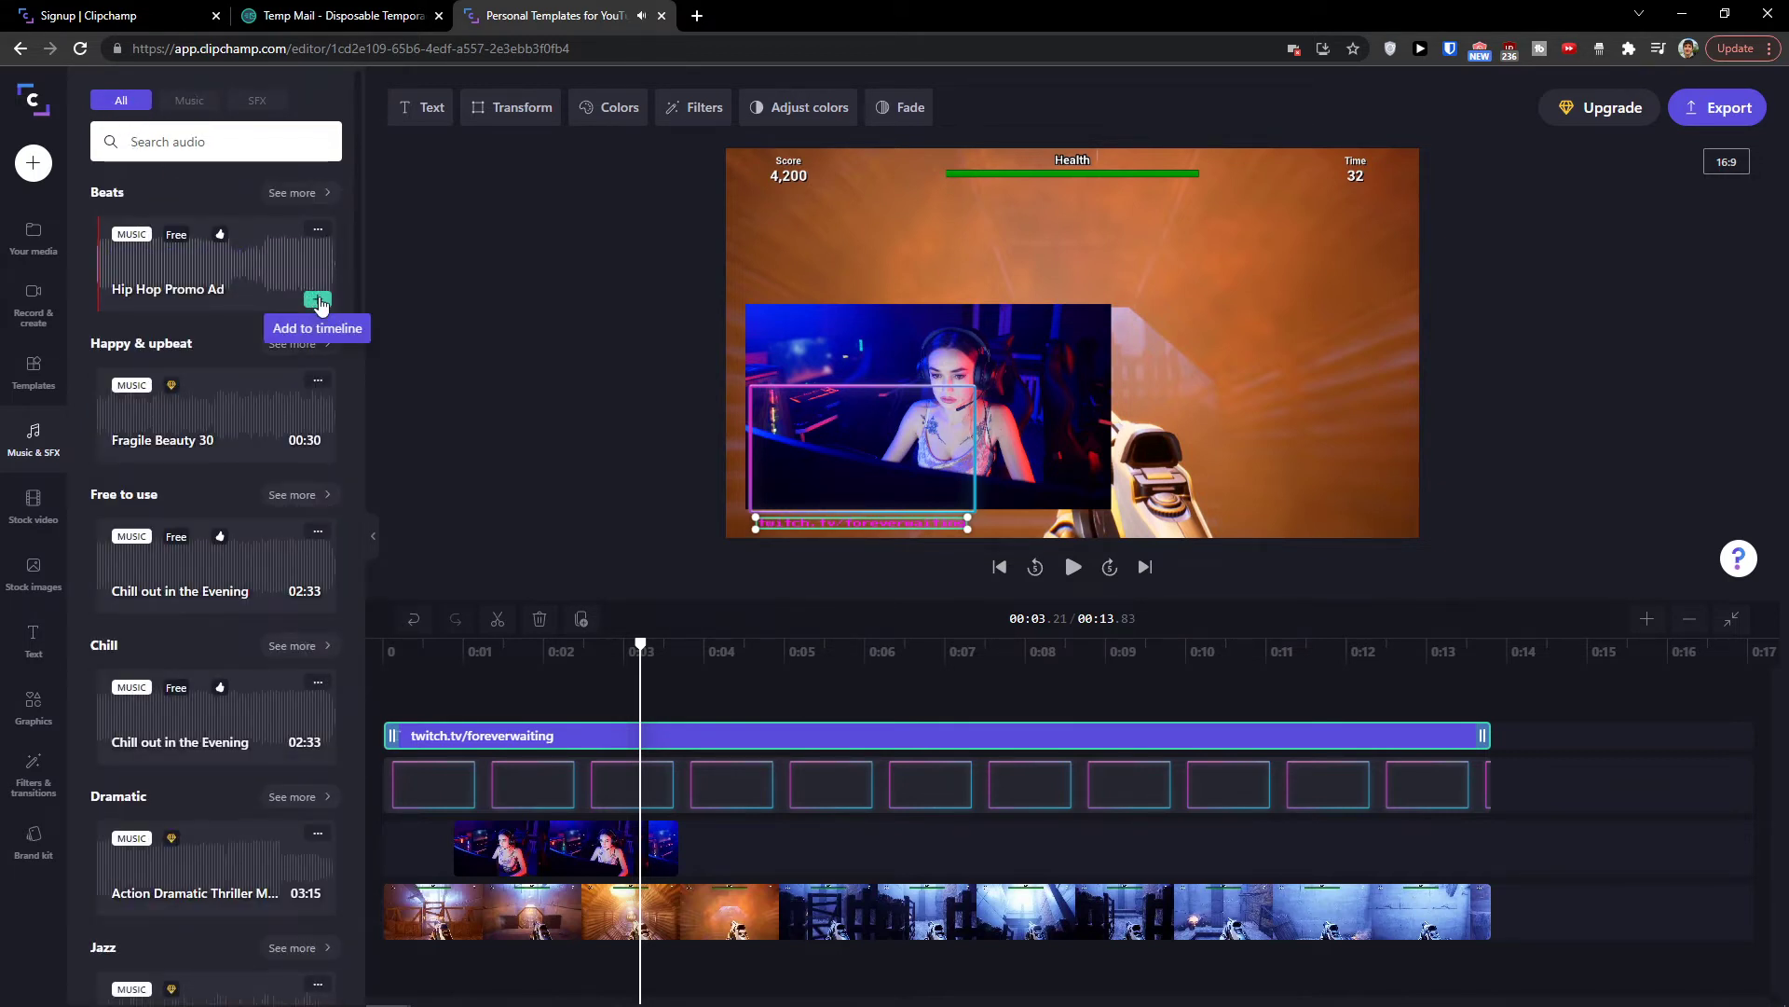
left_click(317, 300)
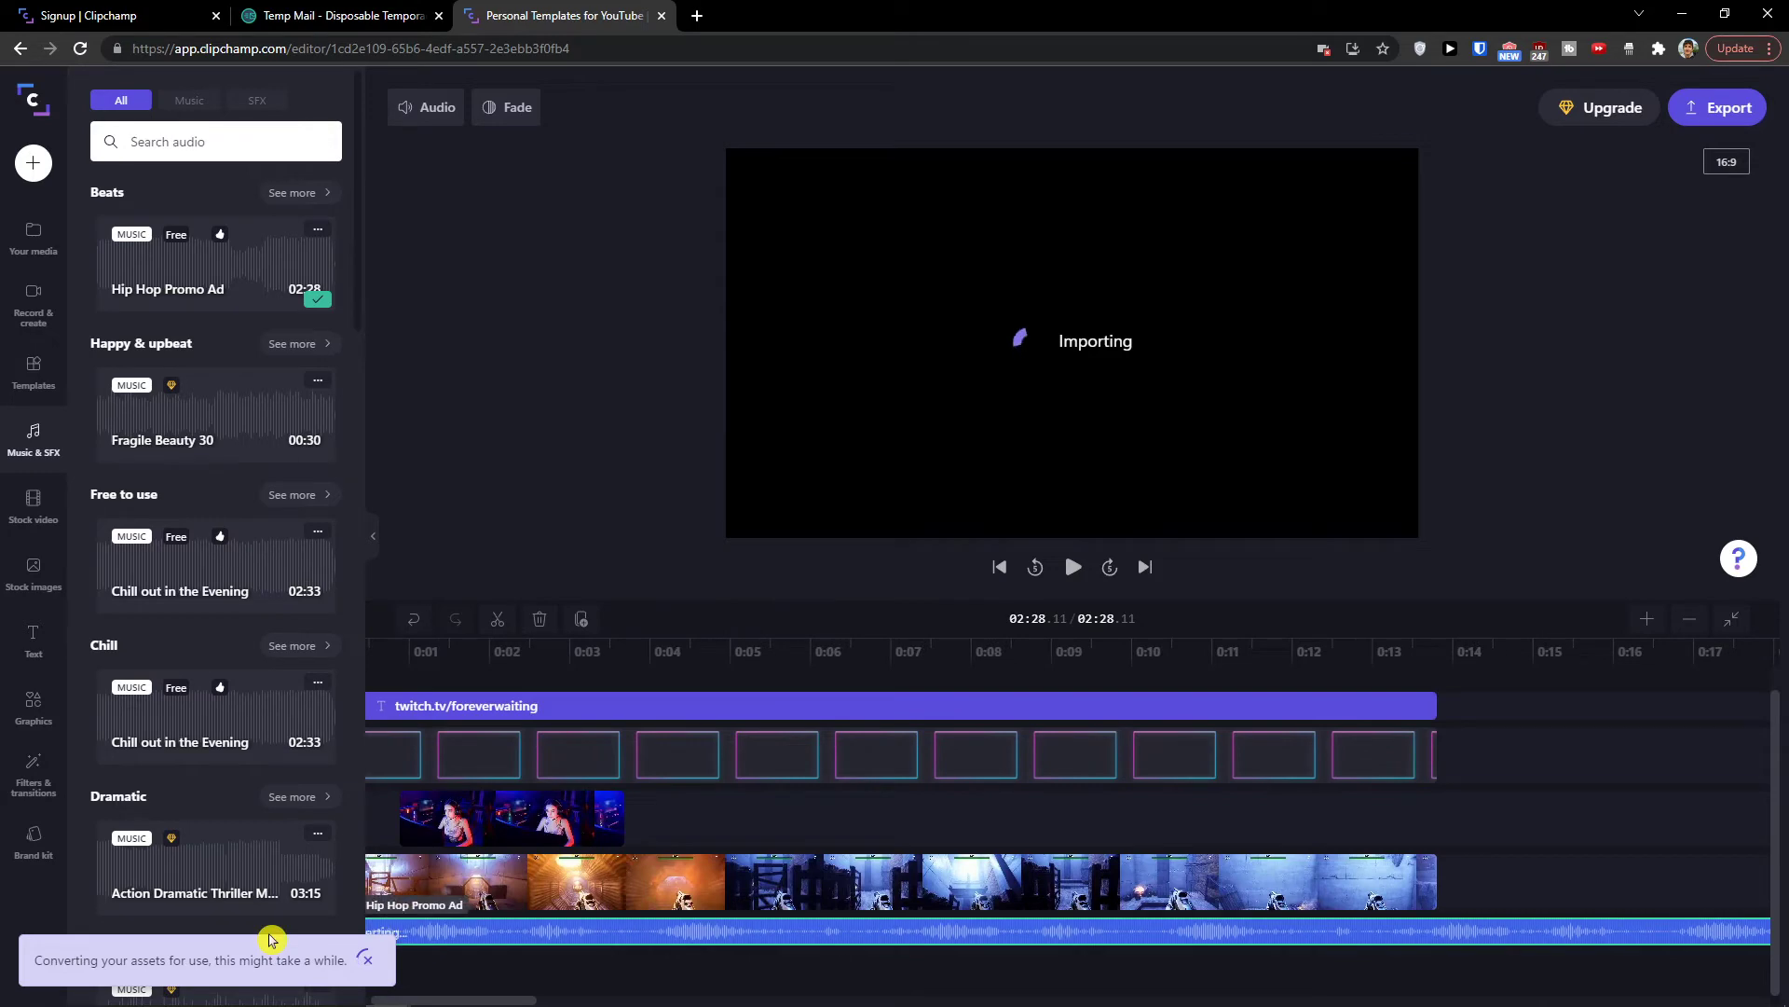
Play the video with the Hip Hop Promo Ad music, then delete the track.
left_click_drag(410, 999, 377, 1000)
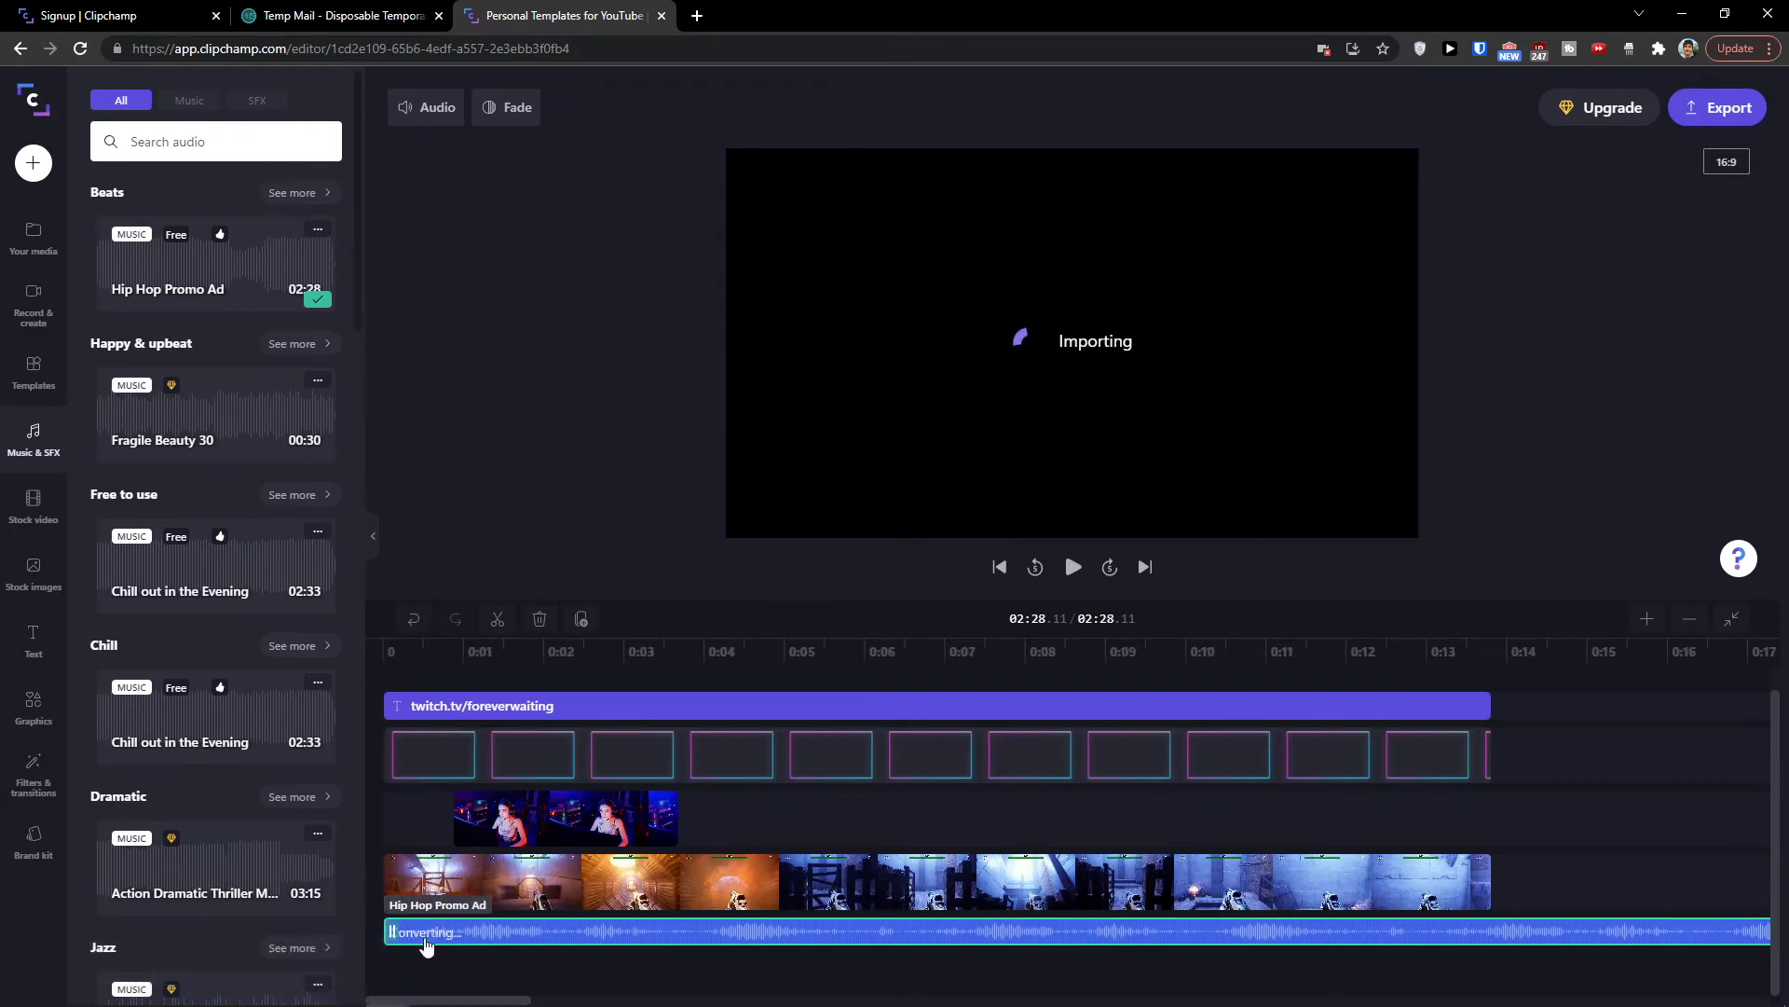
left_click(404, 652)
key("space")
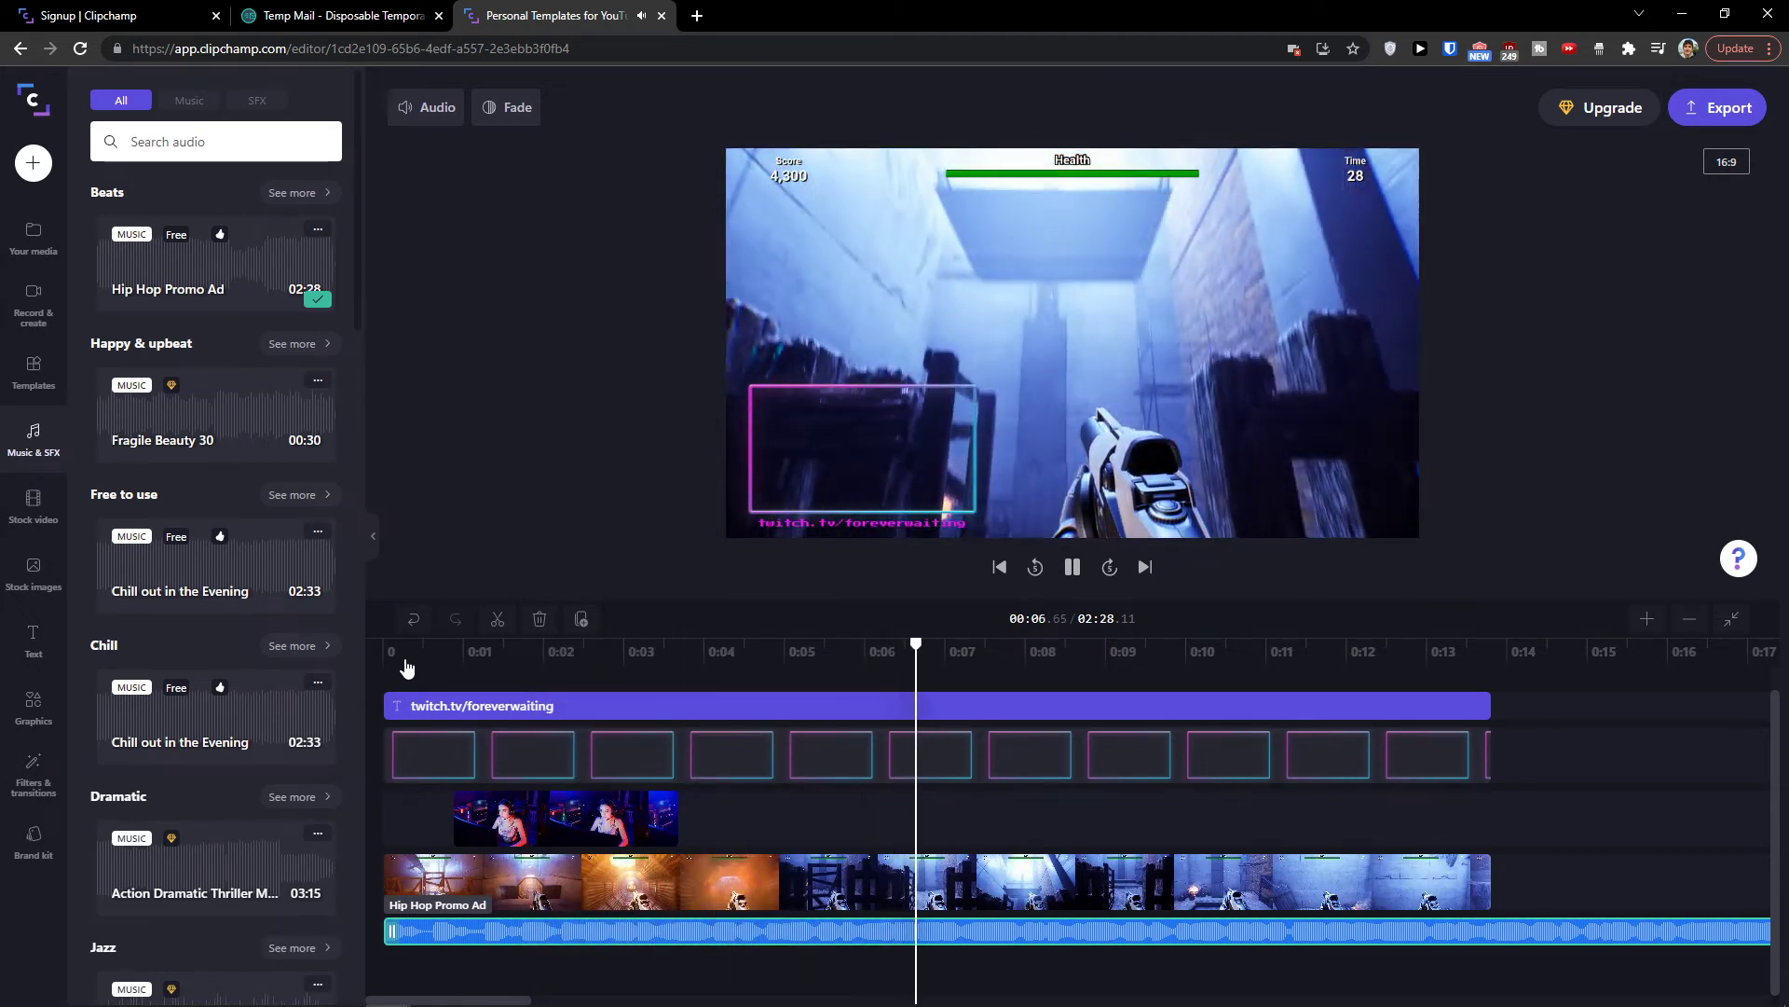
key("space")
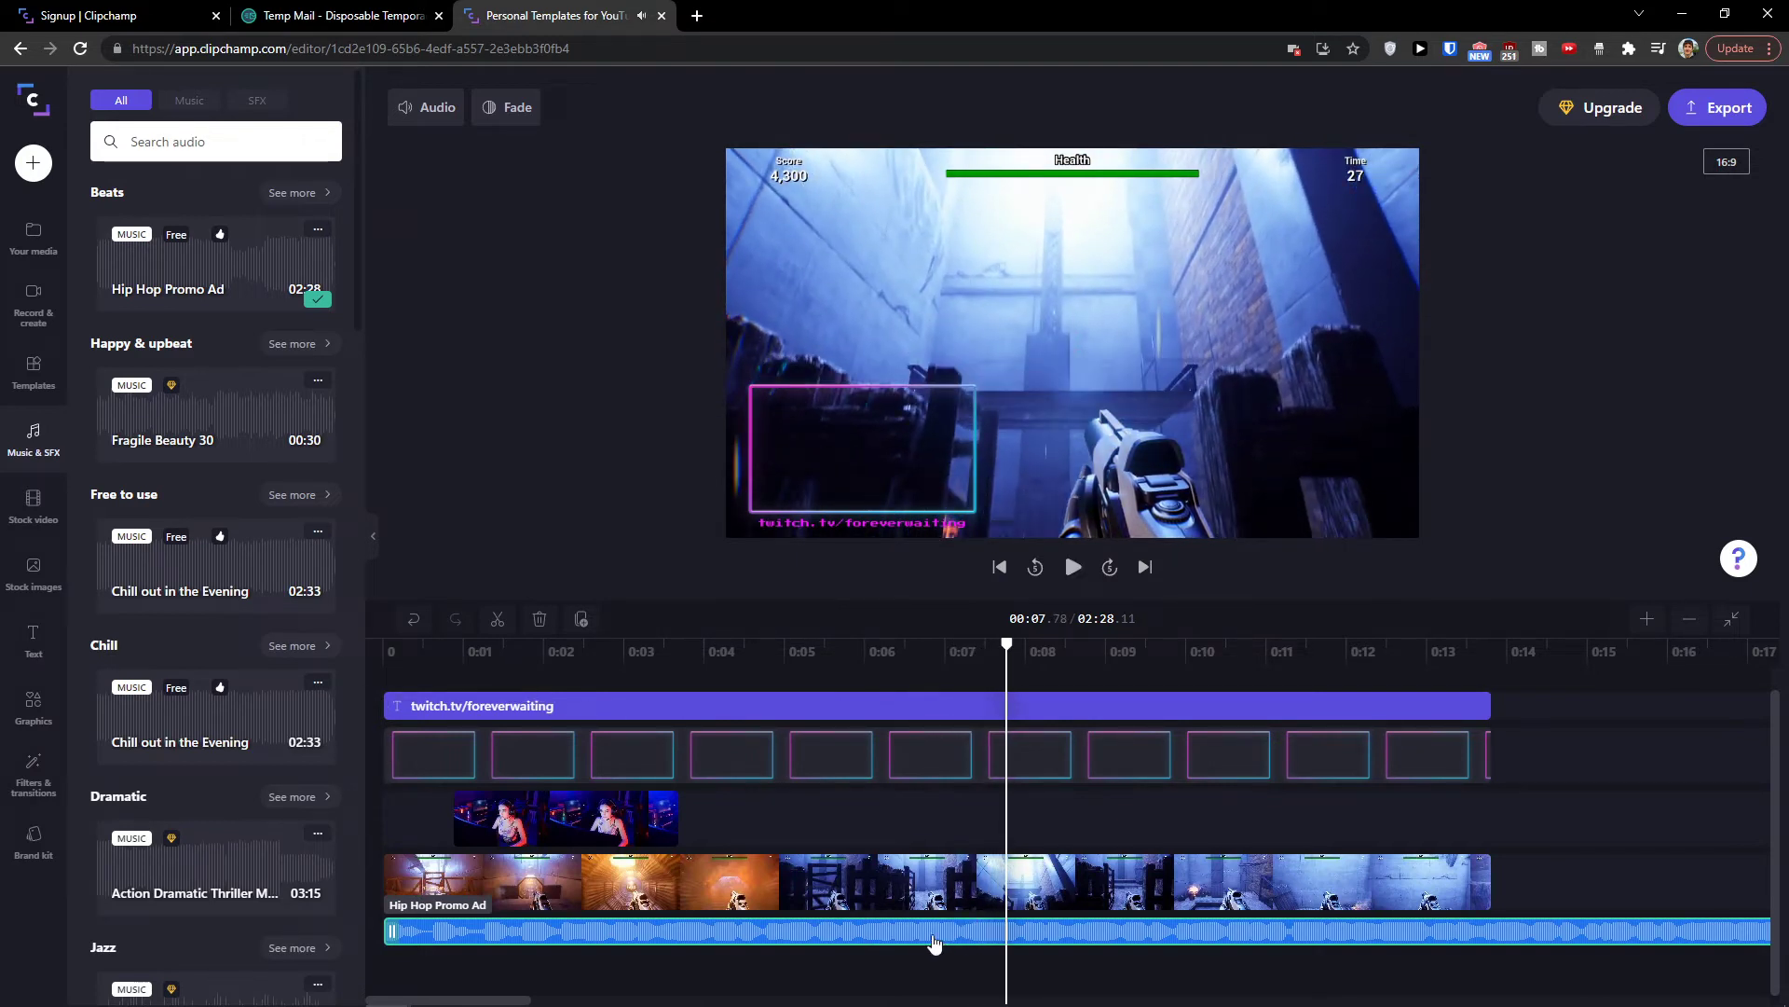
key("Delete")
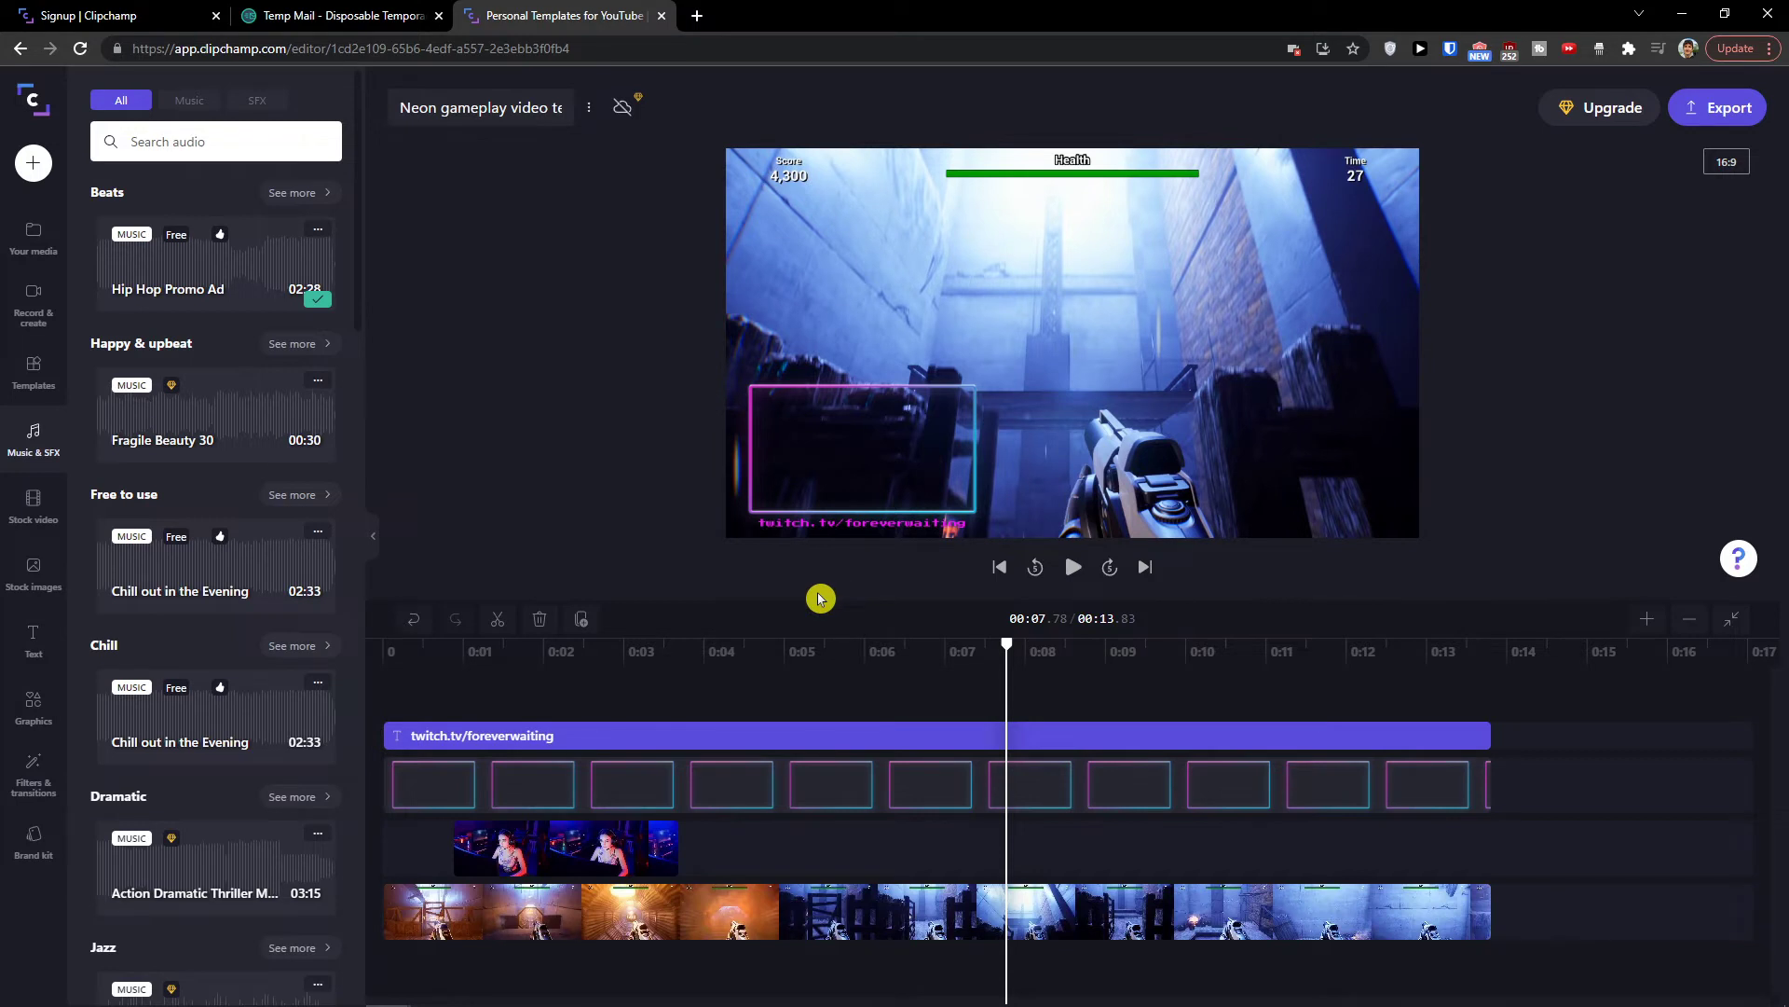
left_click(257, 102)
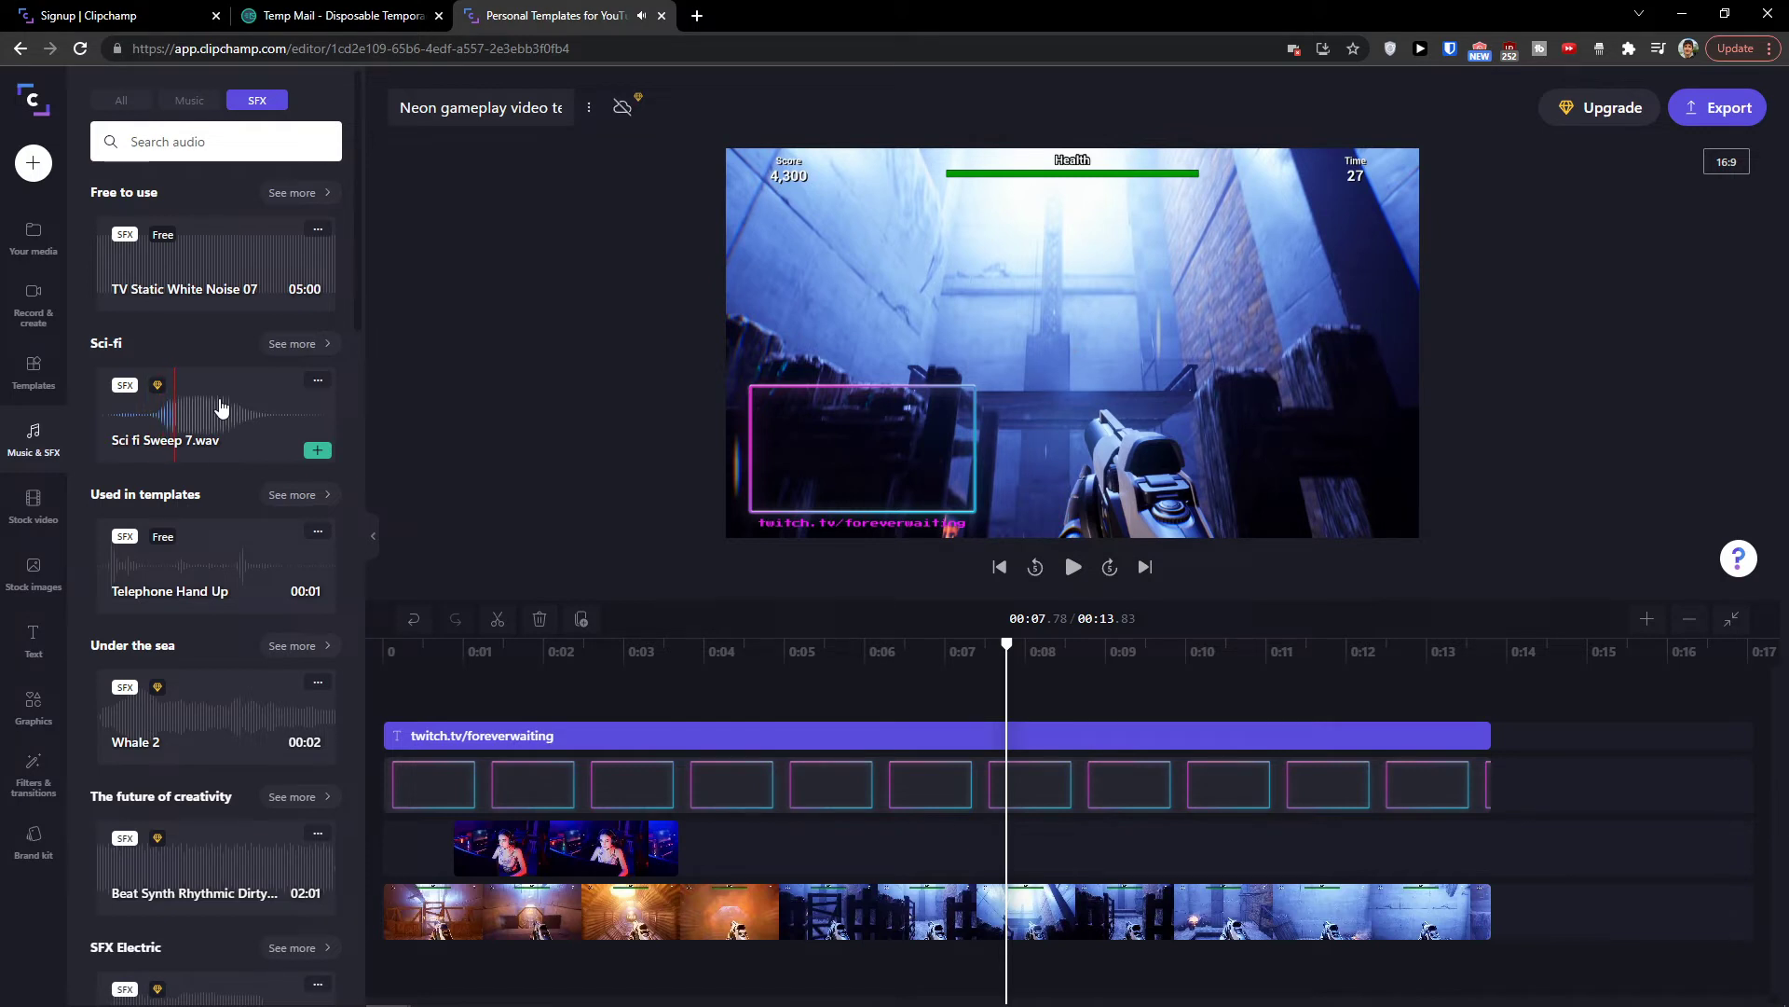
Scroll through the sound effects library.
mouse_move(248, 687)
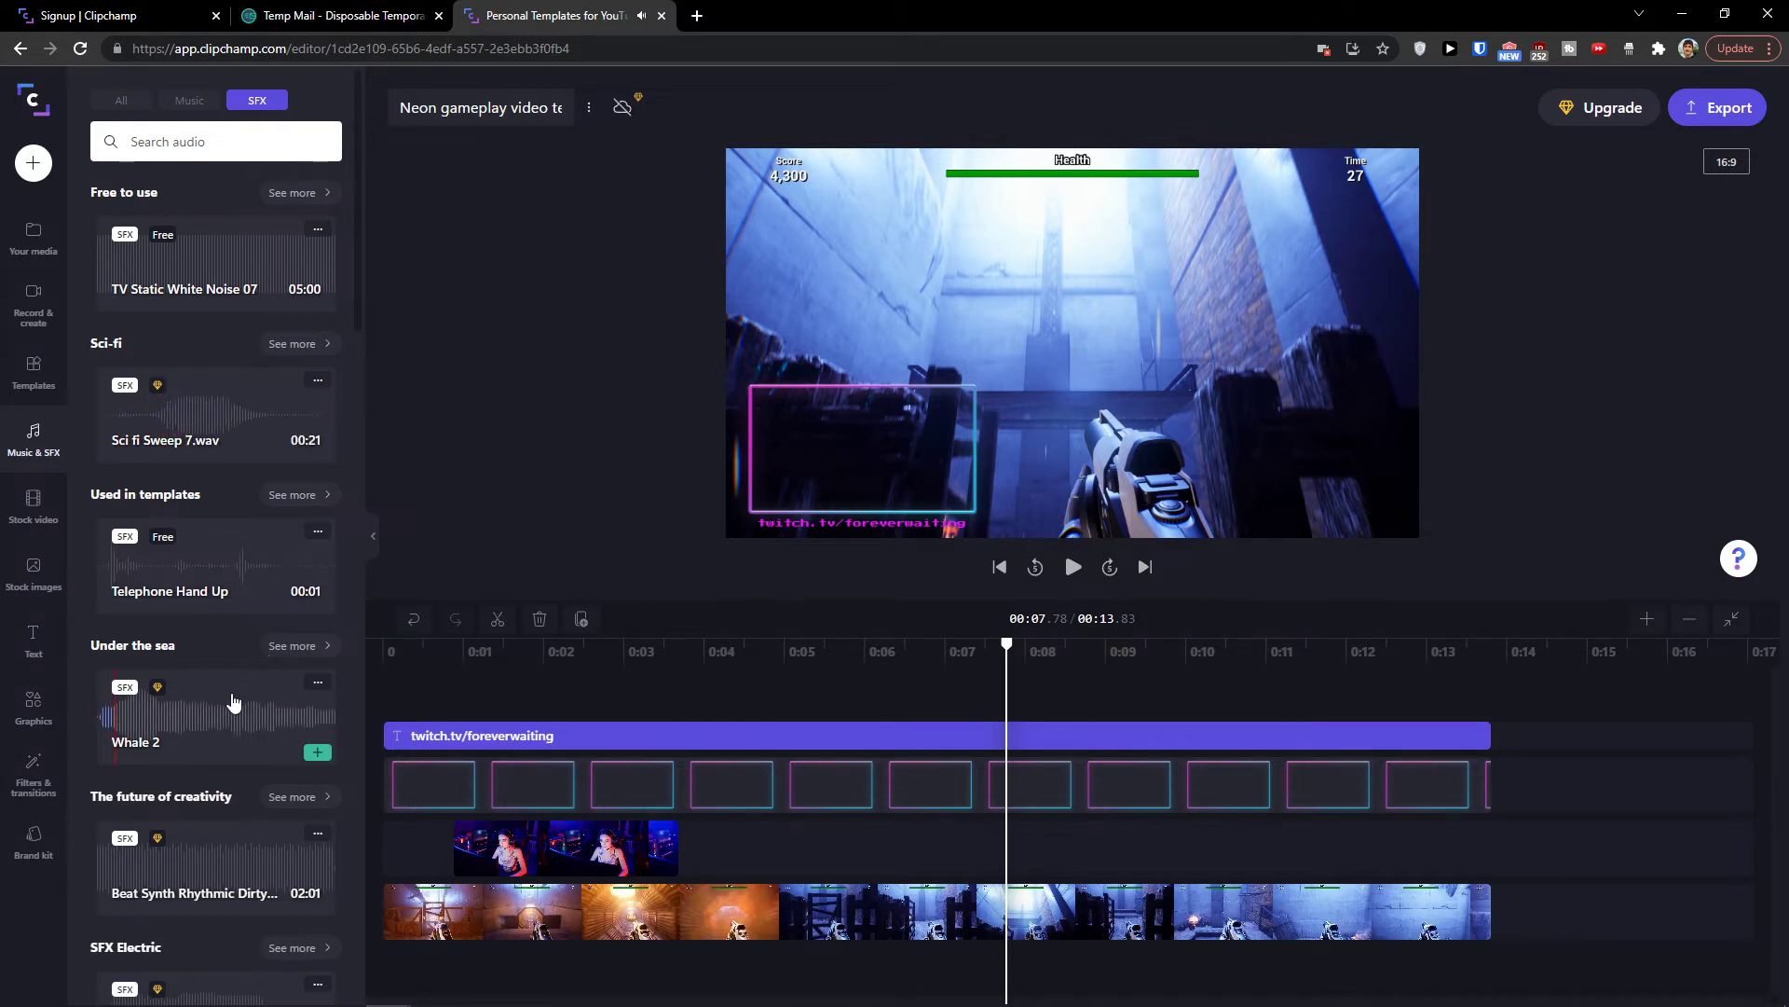
scroll(224, 709, "down", 2)
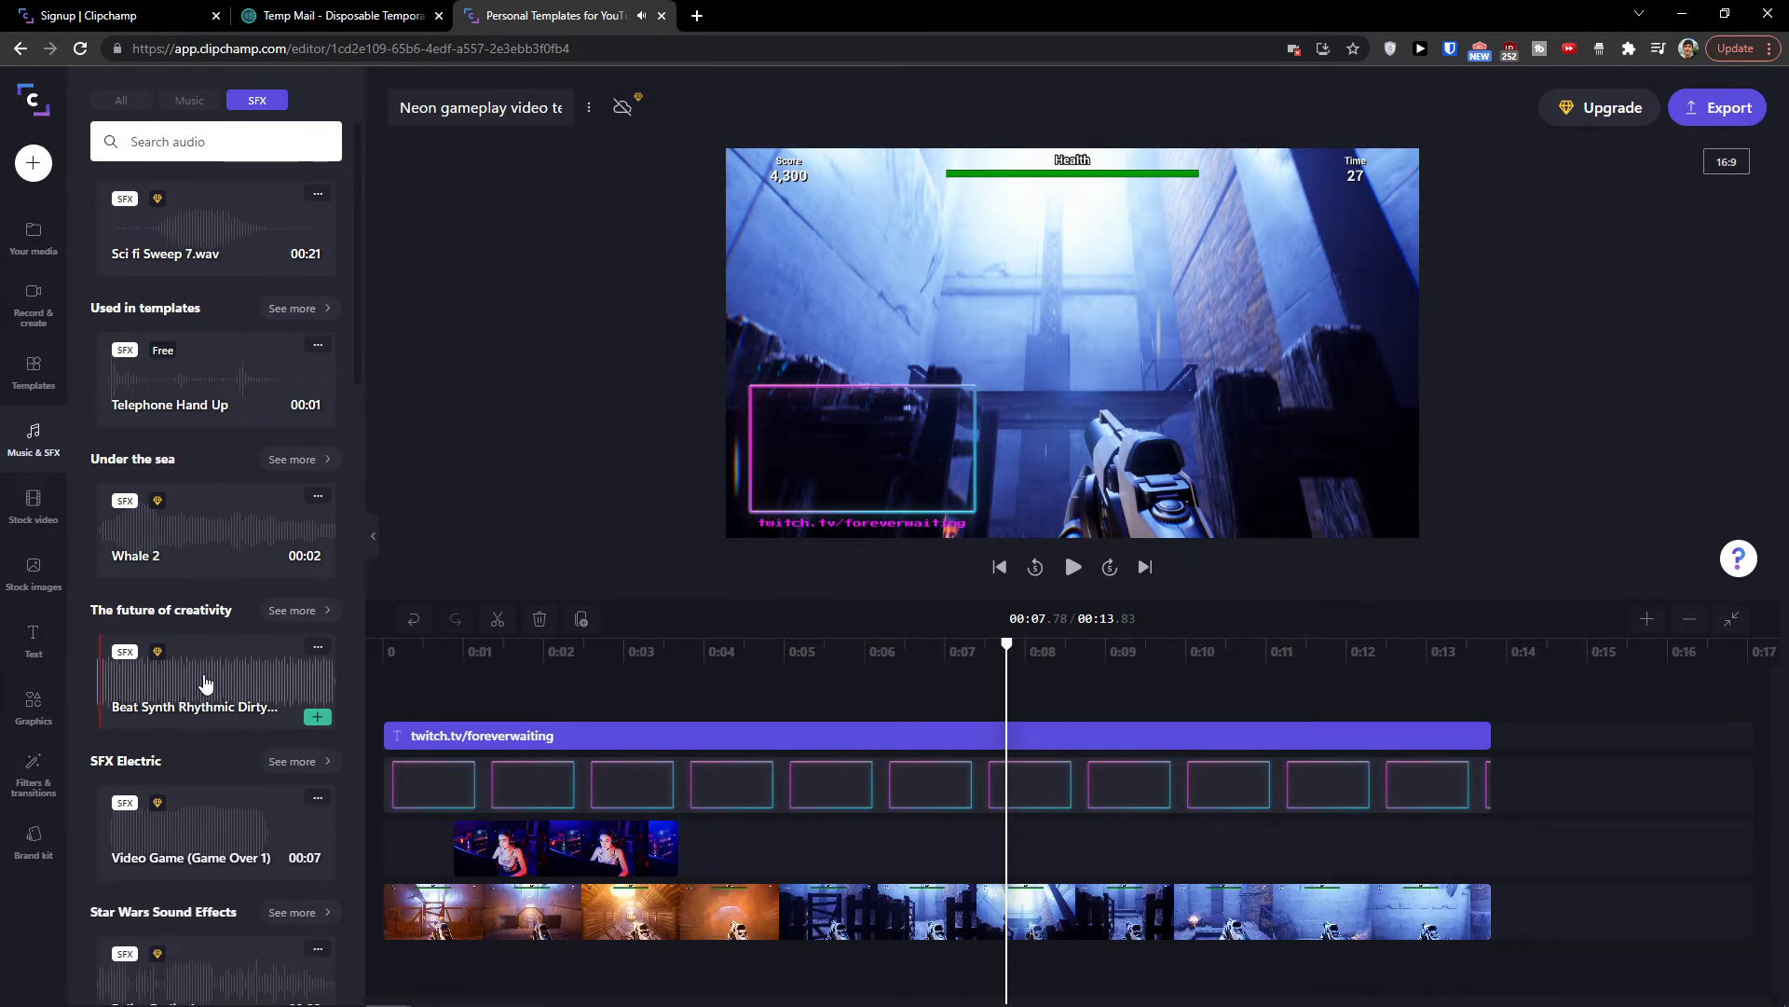
scroll(206, 685, "down", 1)
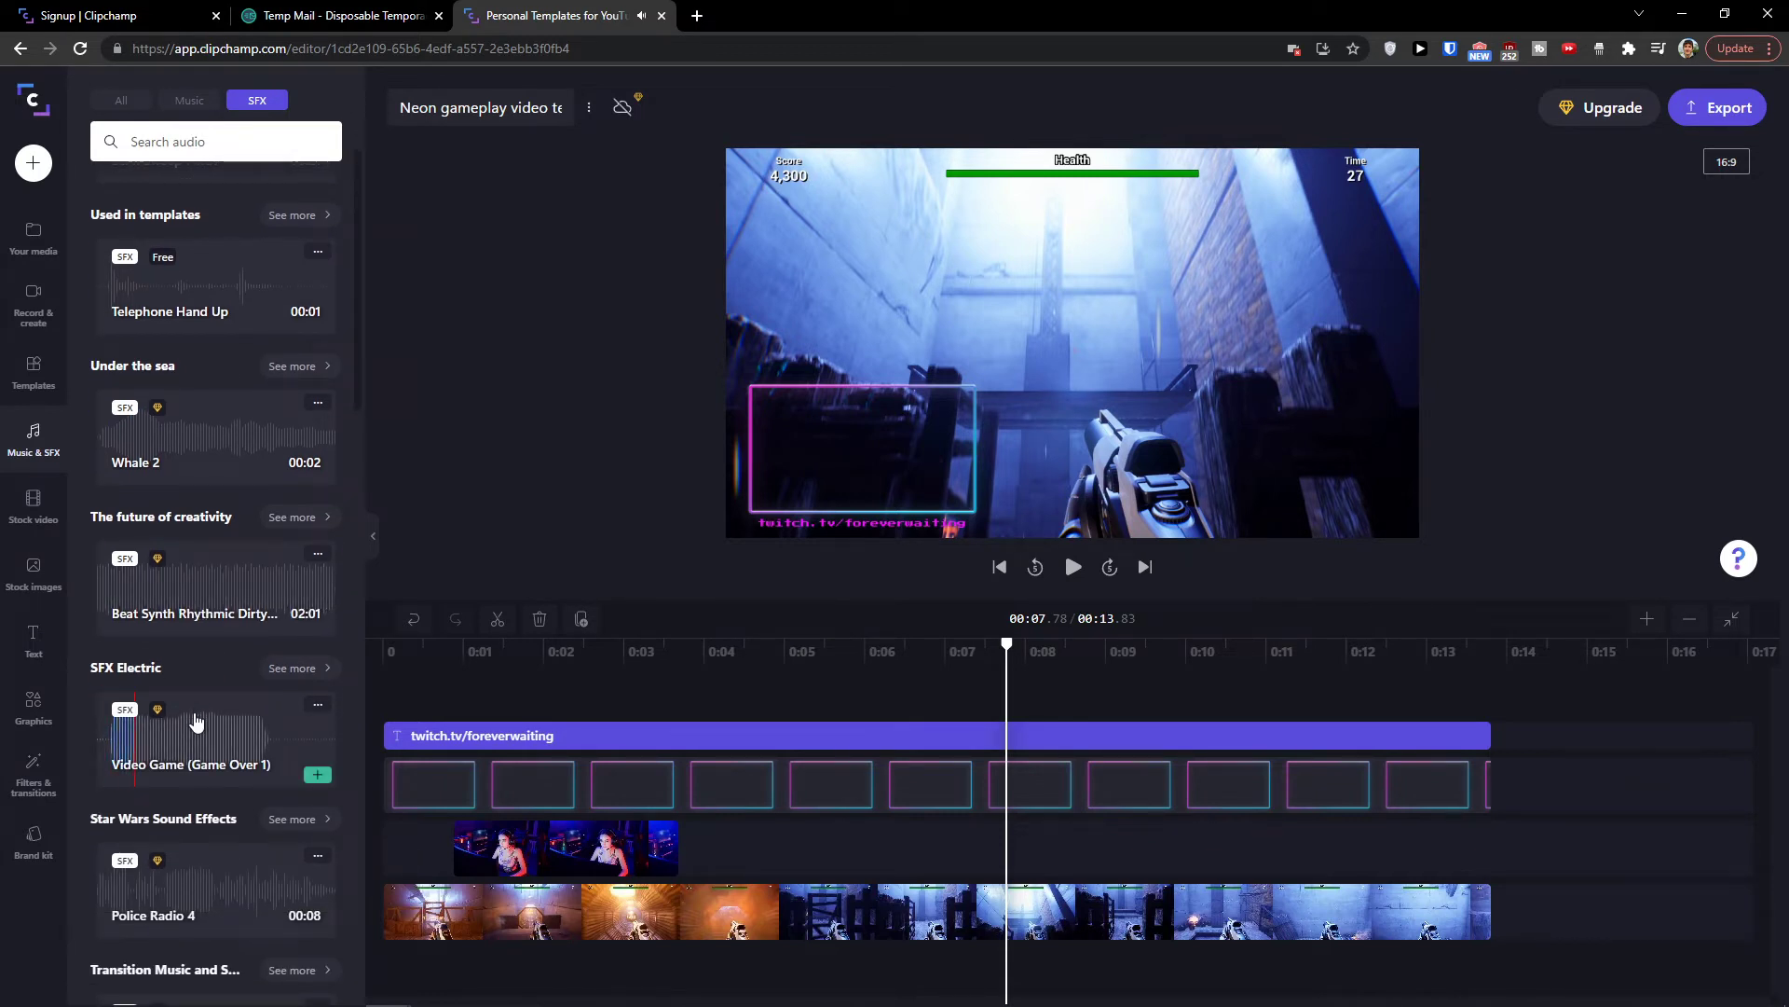
scroll(196, 723, "down", 2)
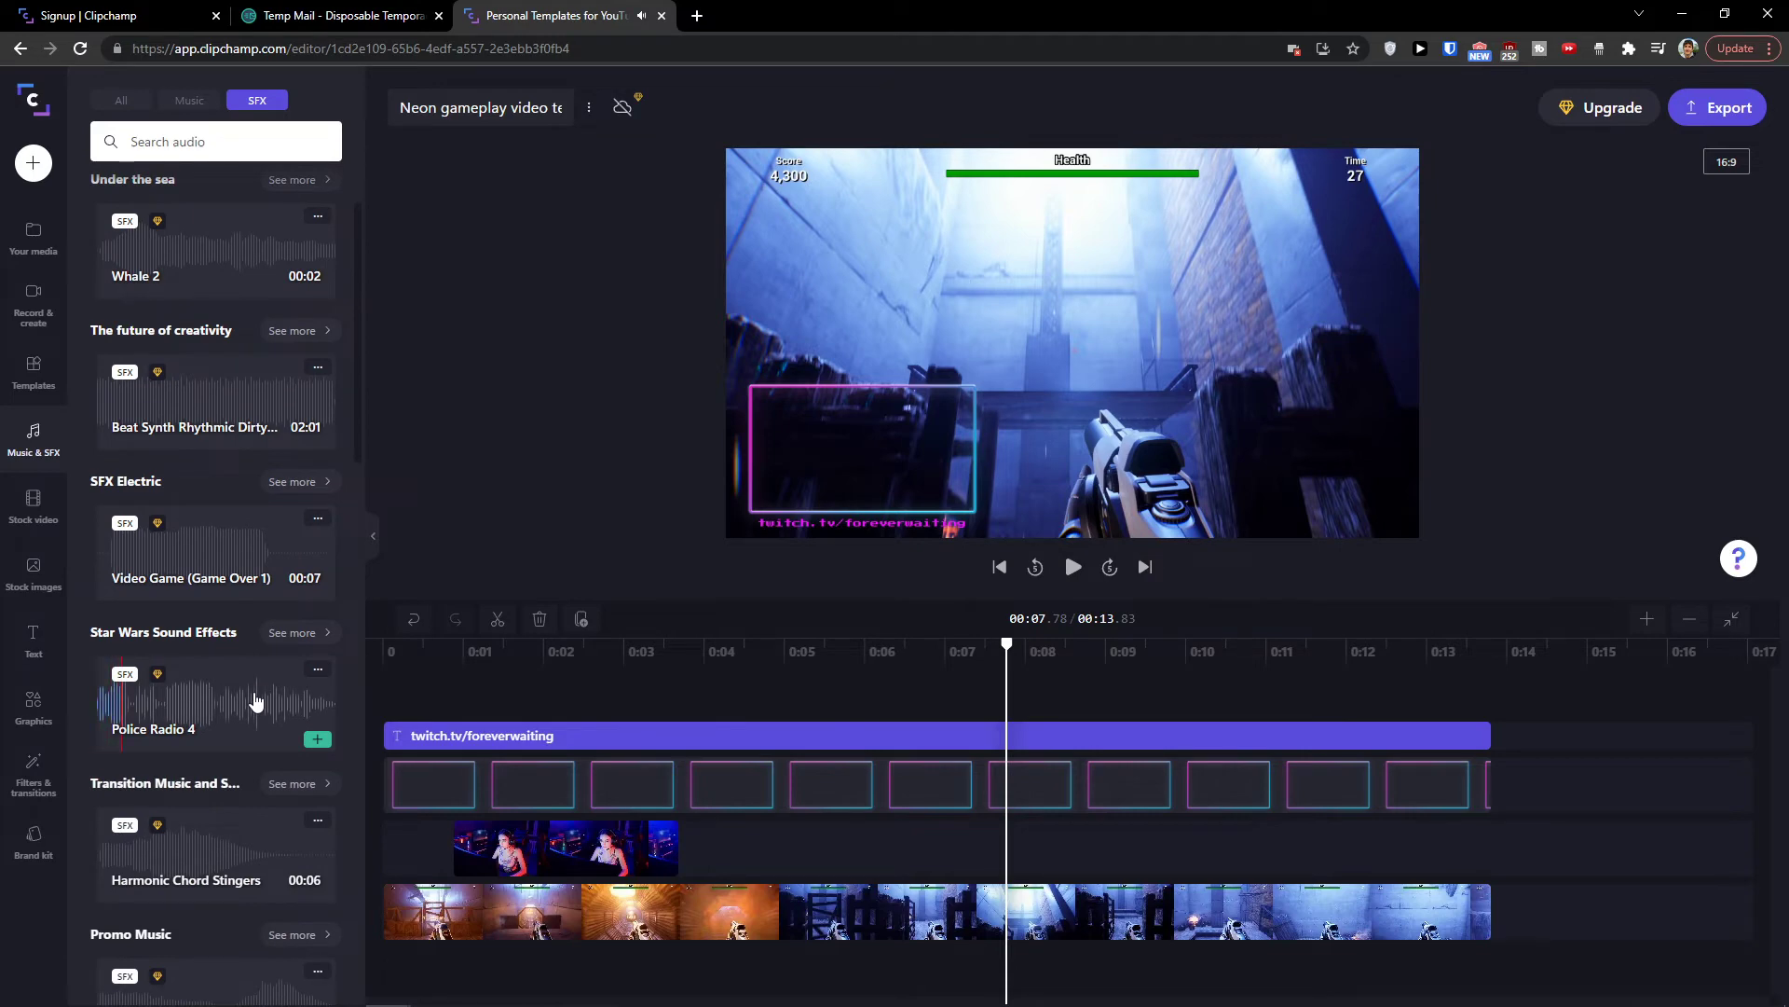
scroll(233, 698, "down", 1)
scroll(220, 691, "up", 6)
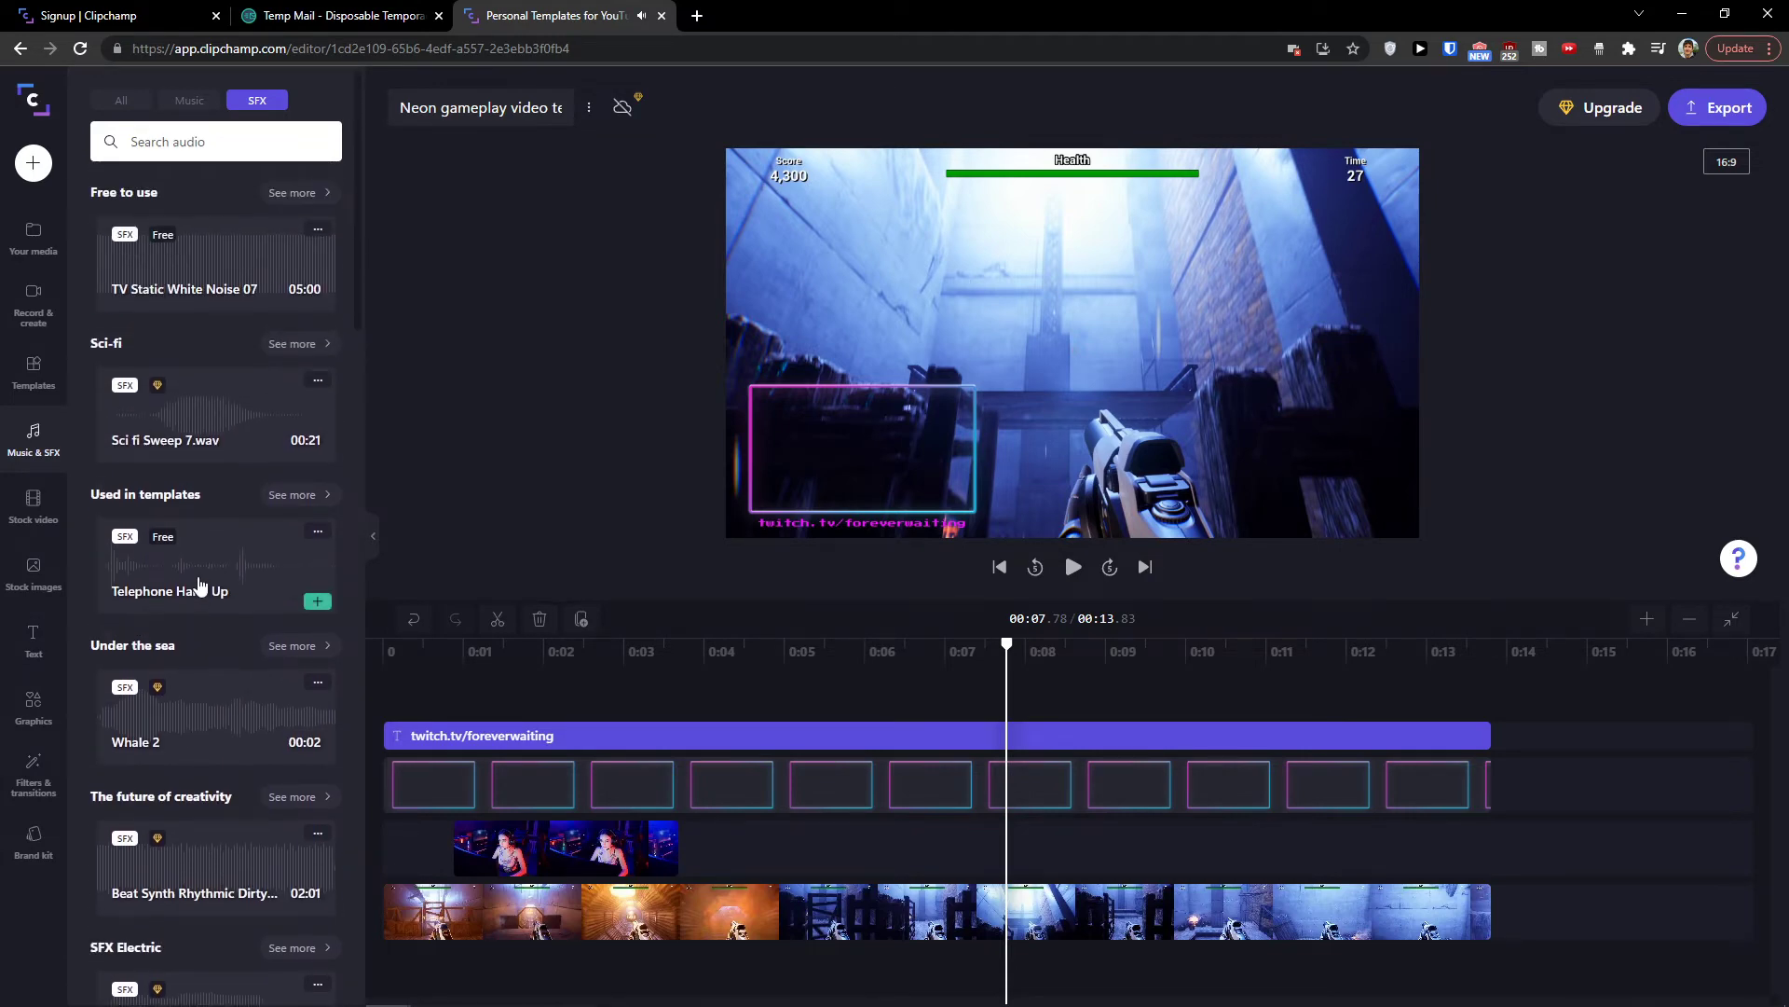
Trim the neon border clip's start to 0:06.6 and shift it left to close the gap.
left_click(913, 651)
left_click(893, 778)
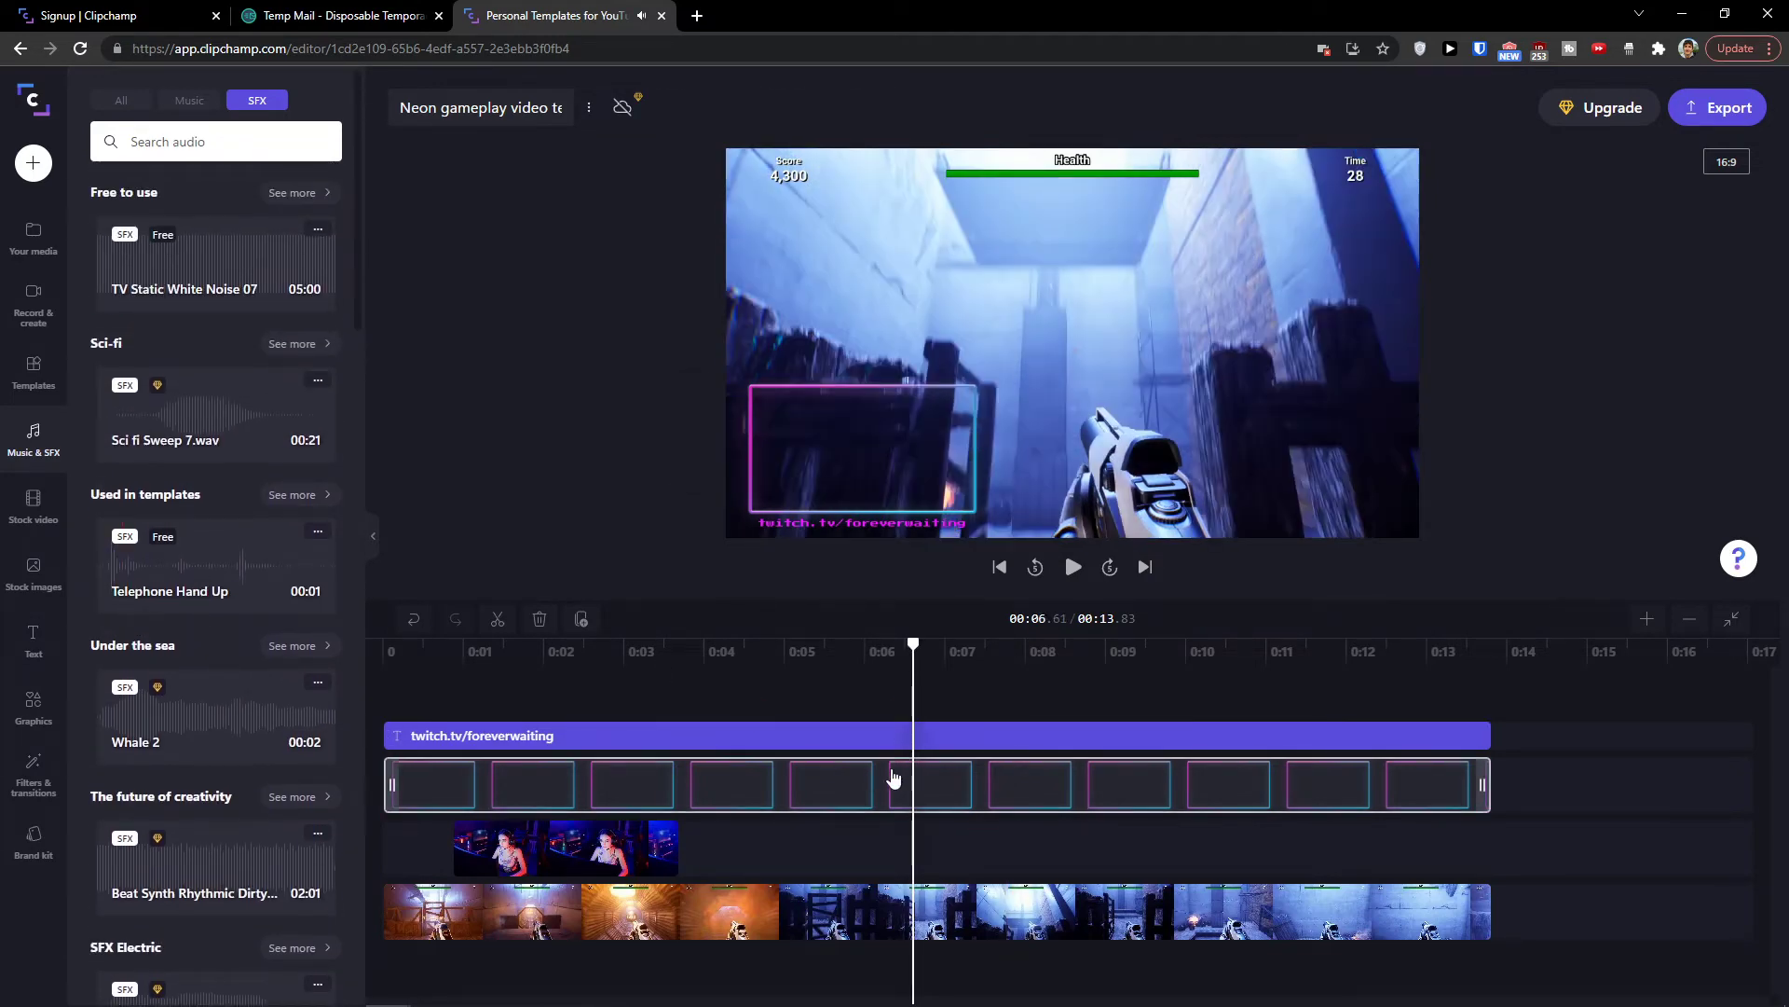
left_click_drag(391, 784, 884, 790)
left_click_drag(1072, 791, 1016, 783)
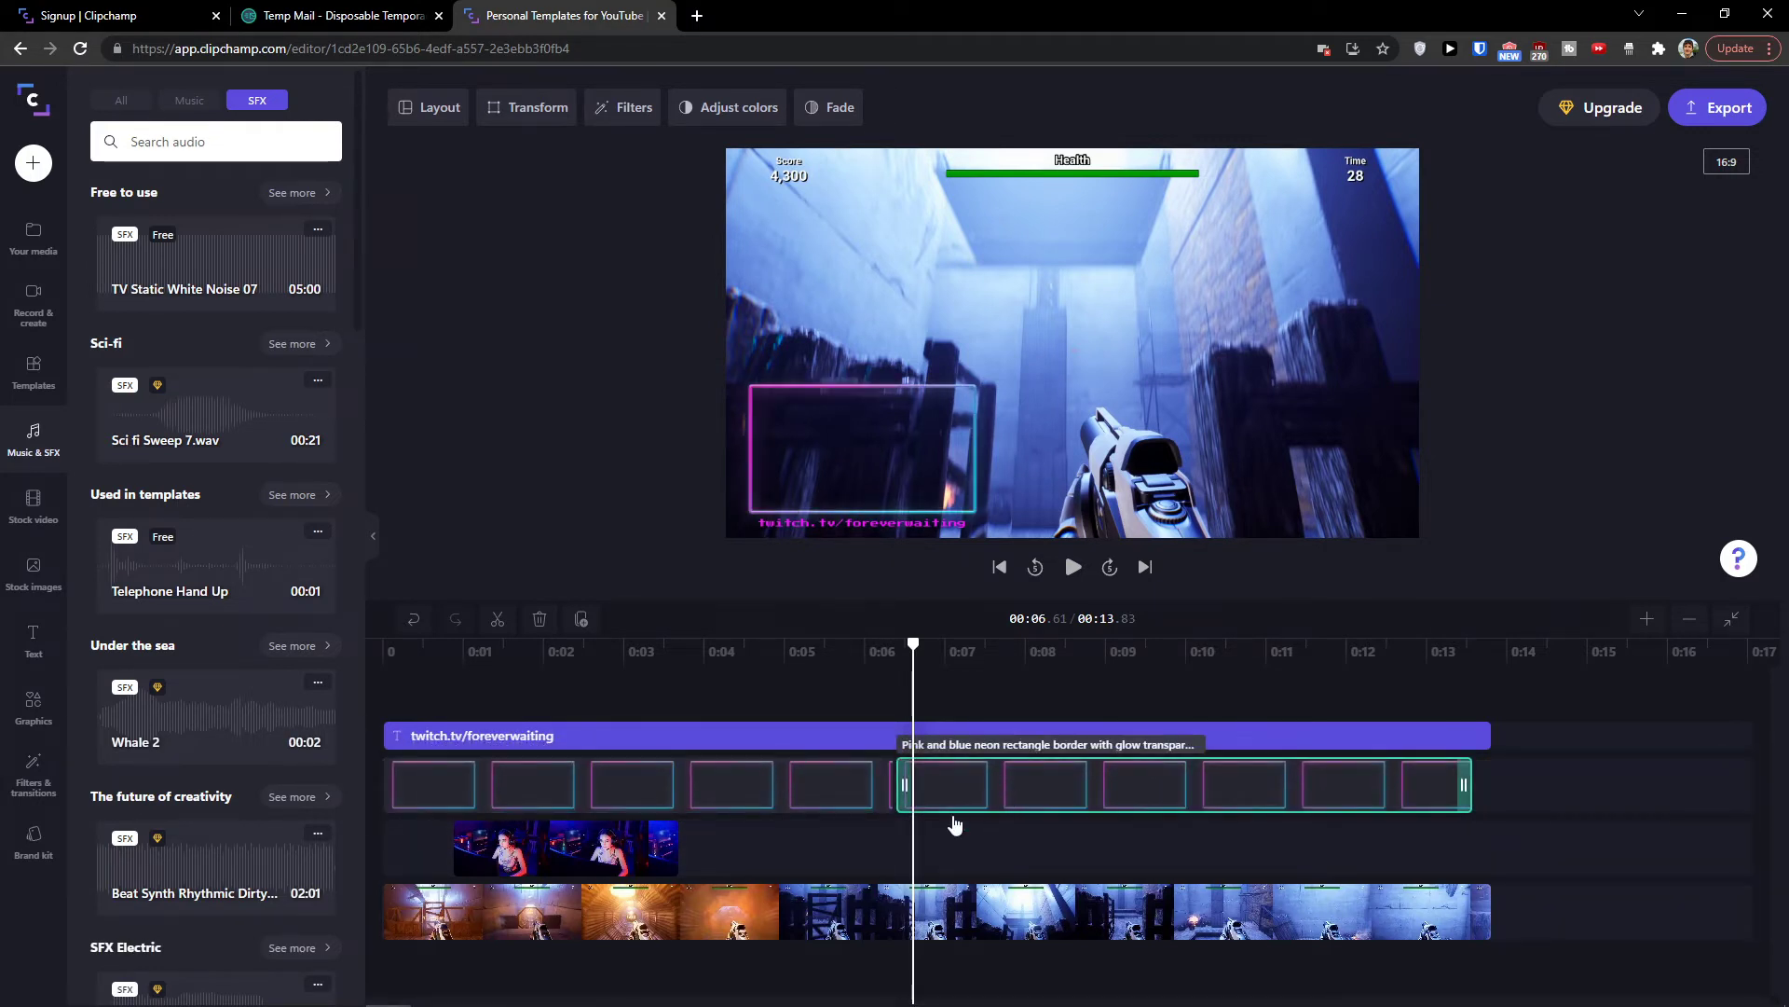
left_click(904, 847)
Browse the stock video categories such as Fitness, Nature, Business and Technology, then move to stock images.
left_click(42, 503)
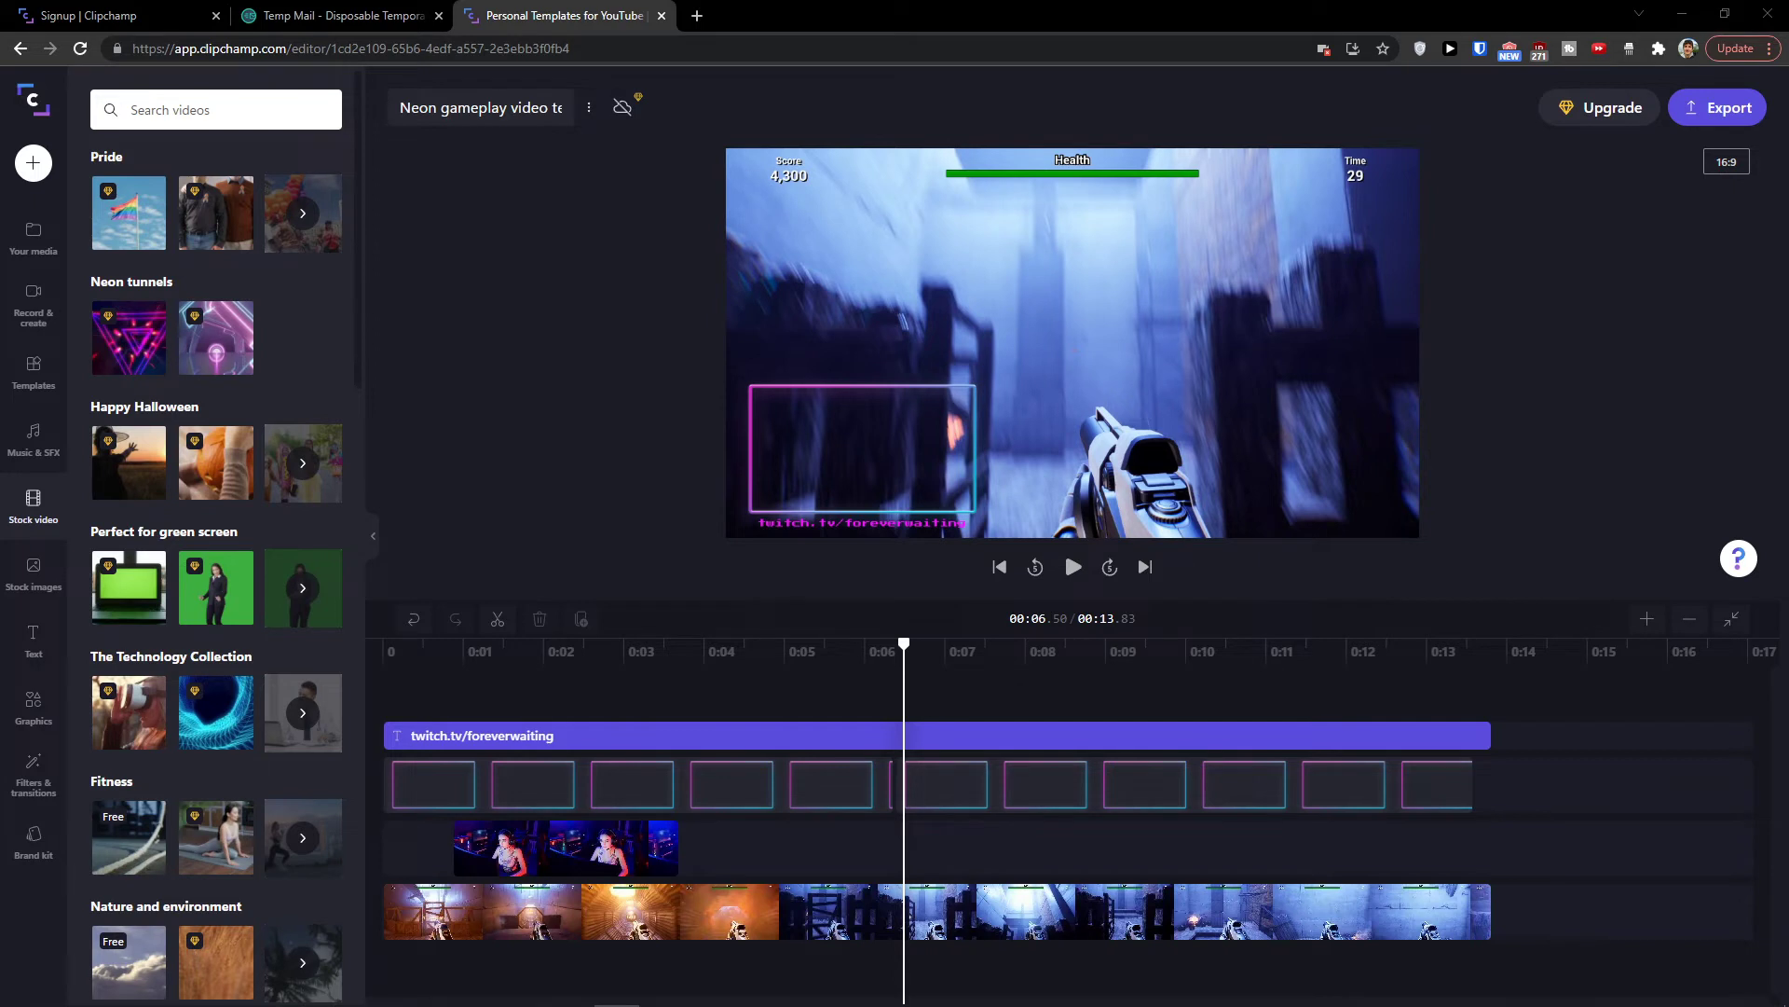
scroll(260, 629, "down", 2)
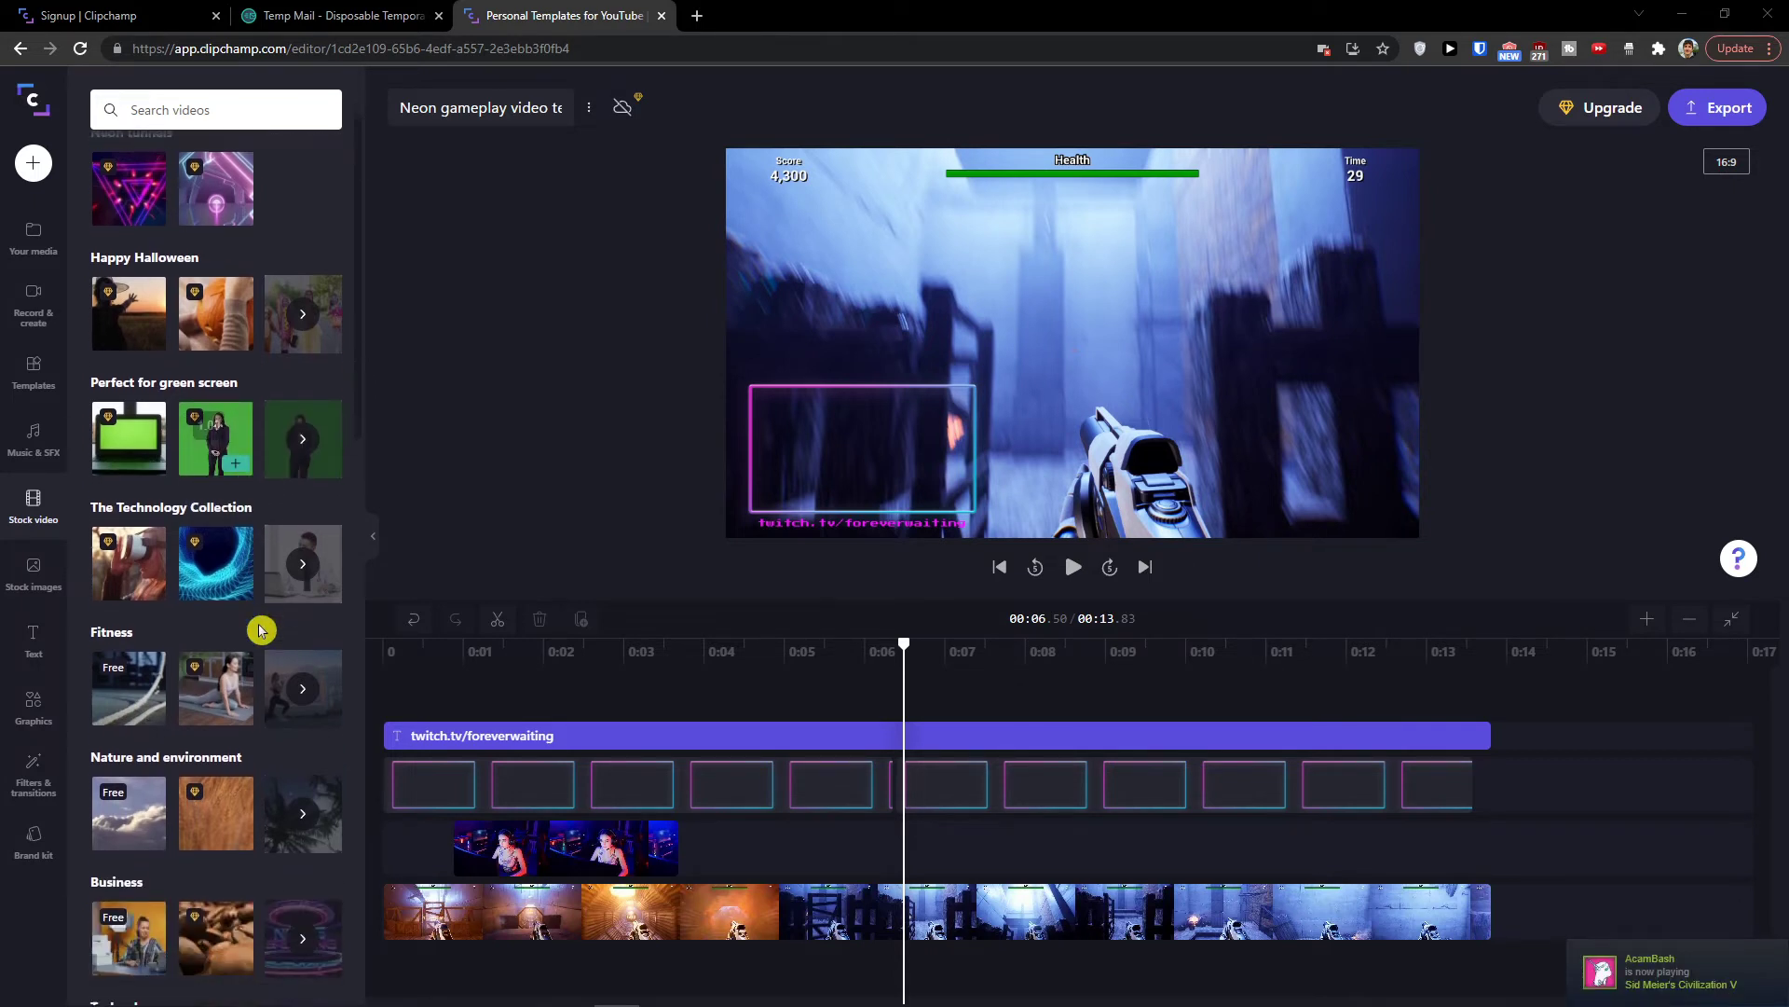
scroll(261, 629, "down", 2)
scroll(260, 629, "up", 4)
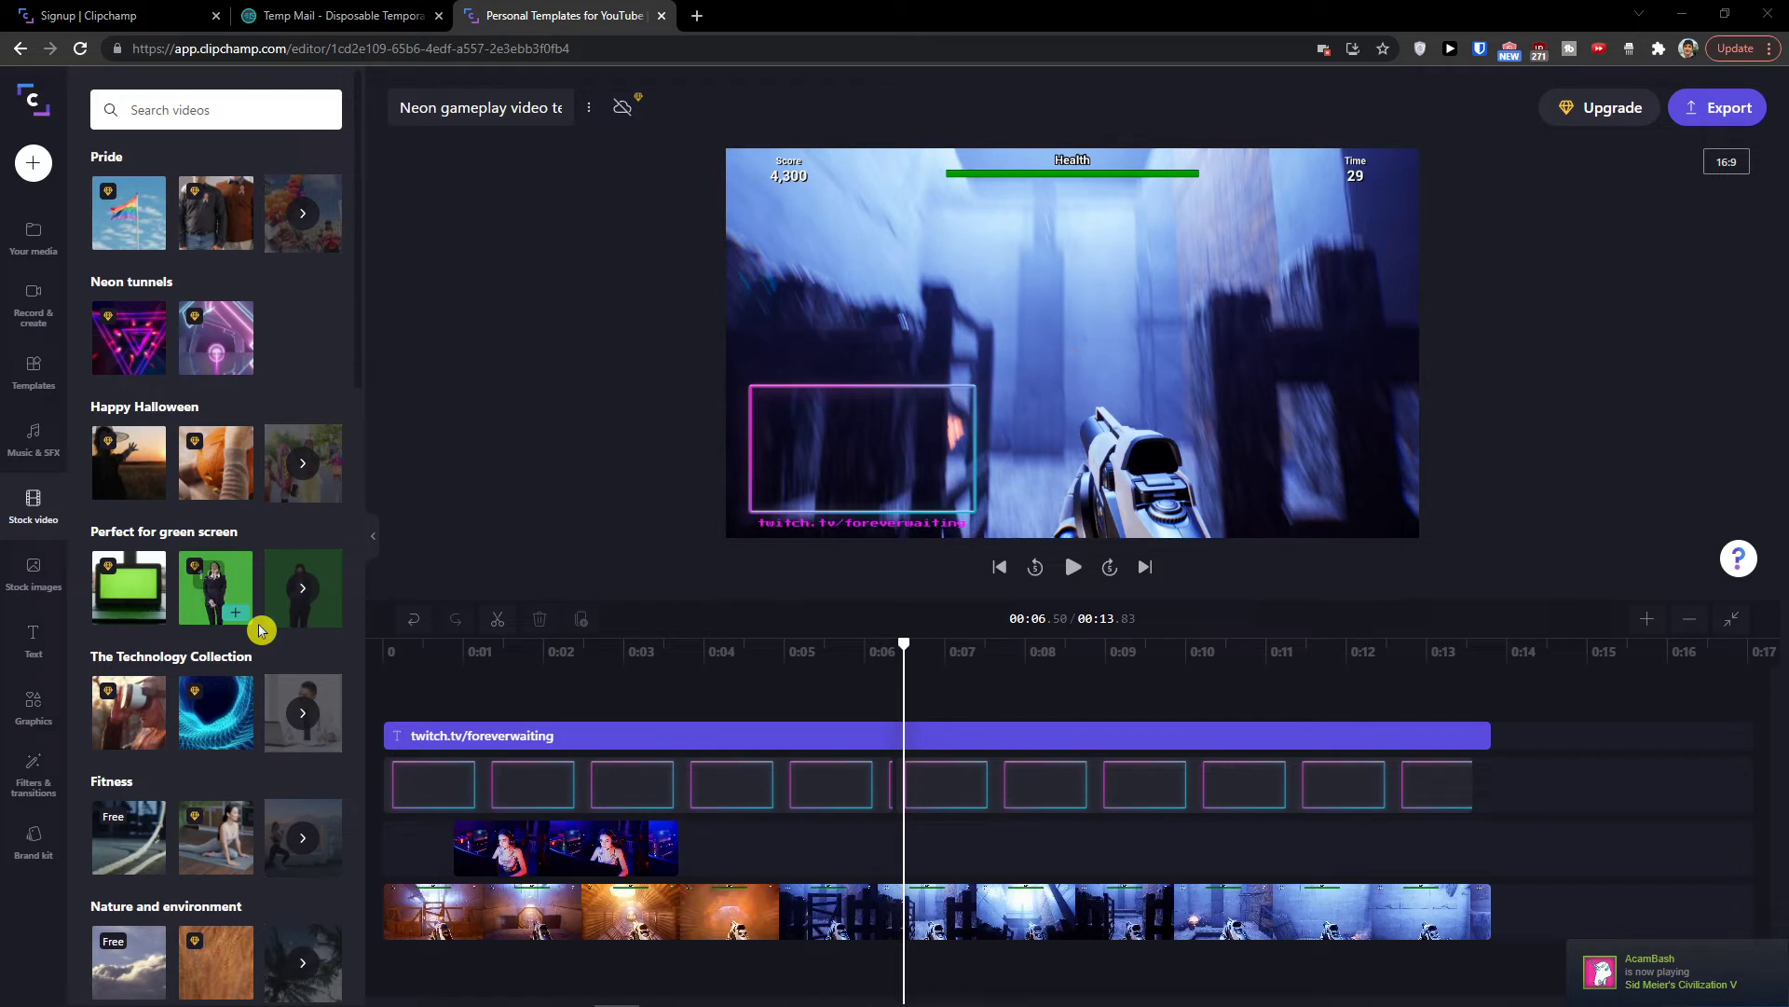
scroll(260, 629, "down", 8)
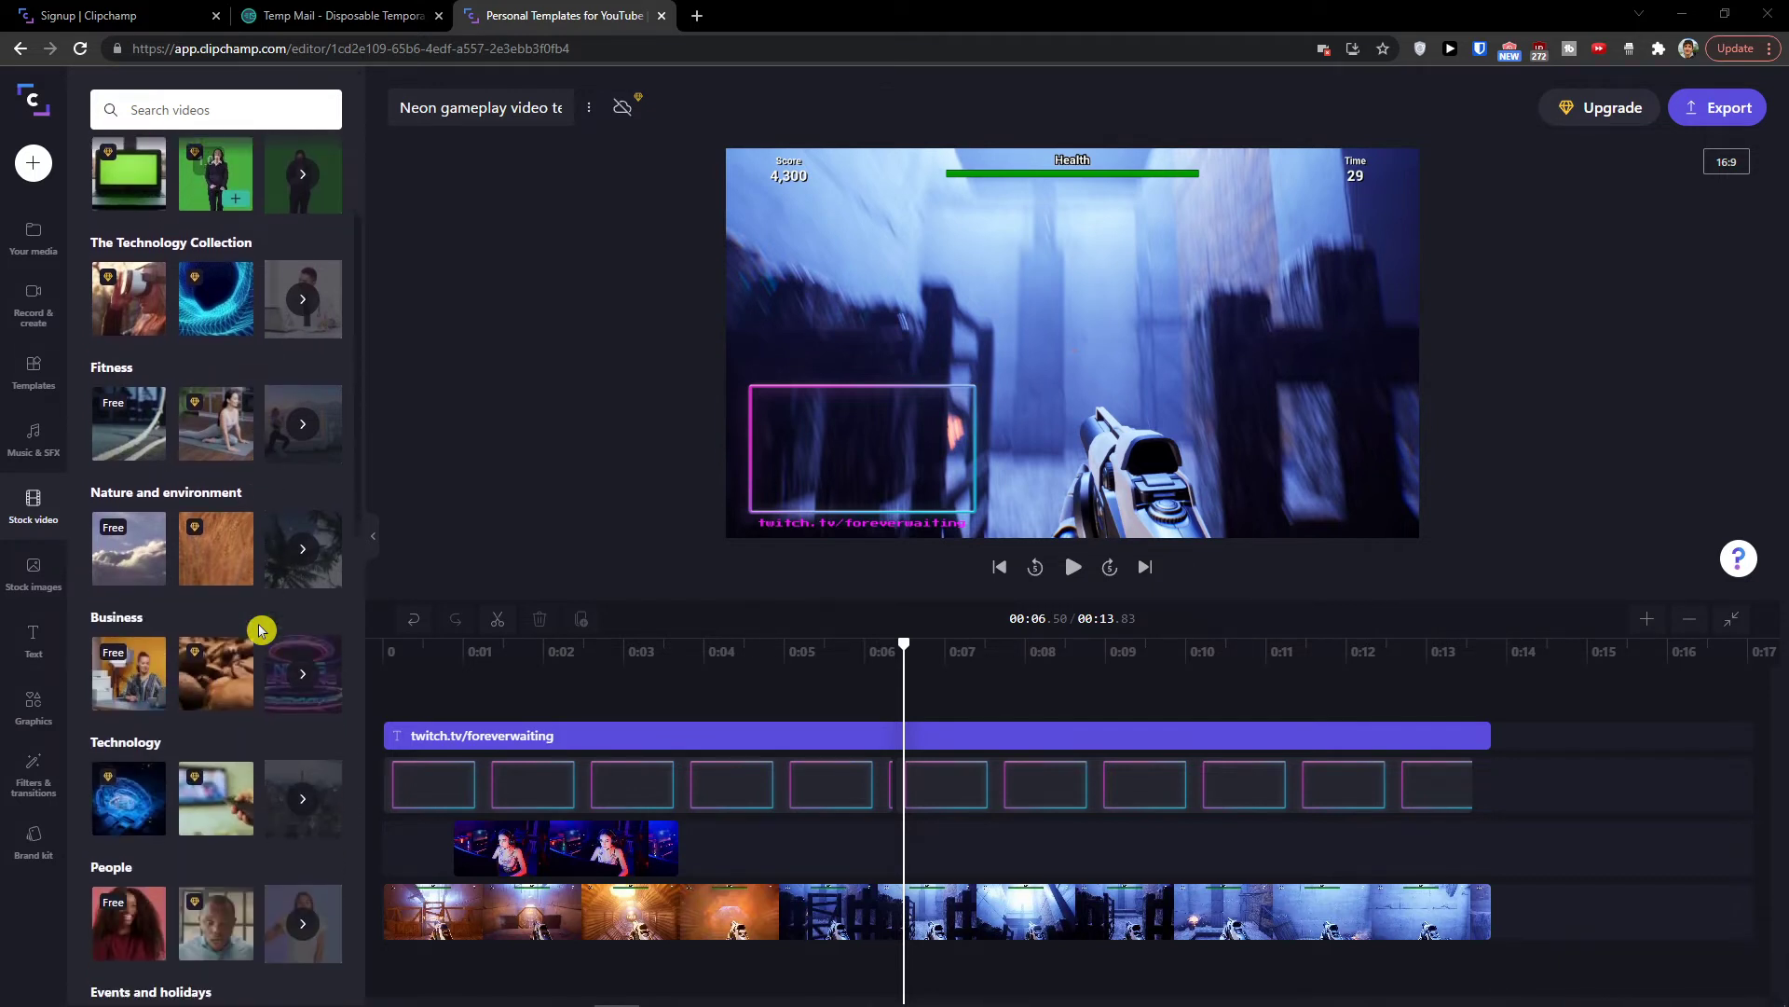
scroll(260, 629, "down", 5)
scroll(260, 629, "up", 4)
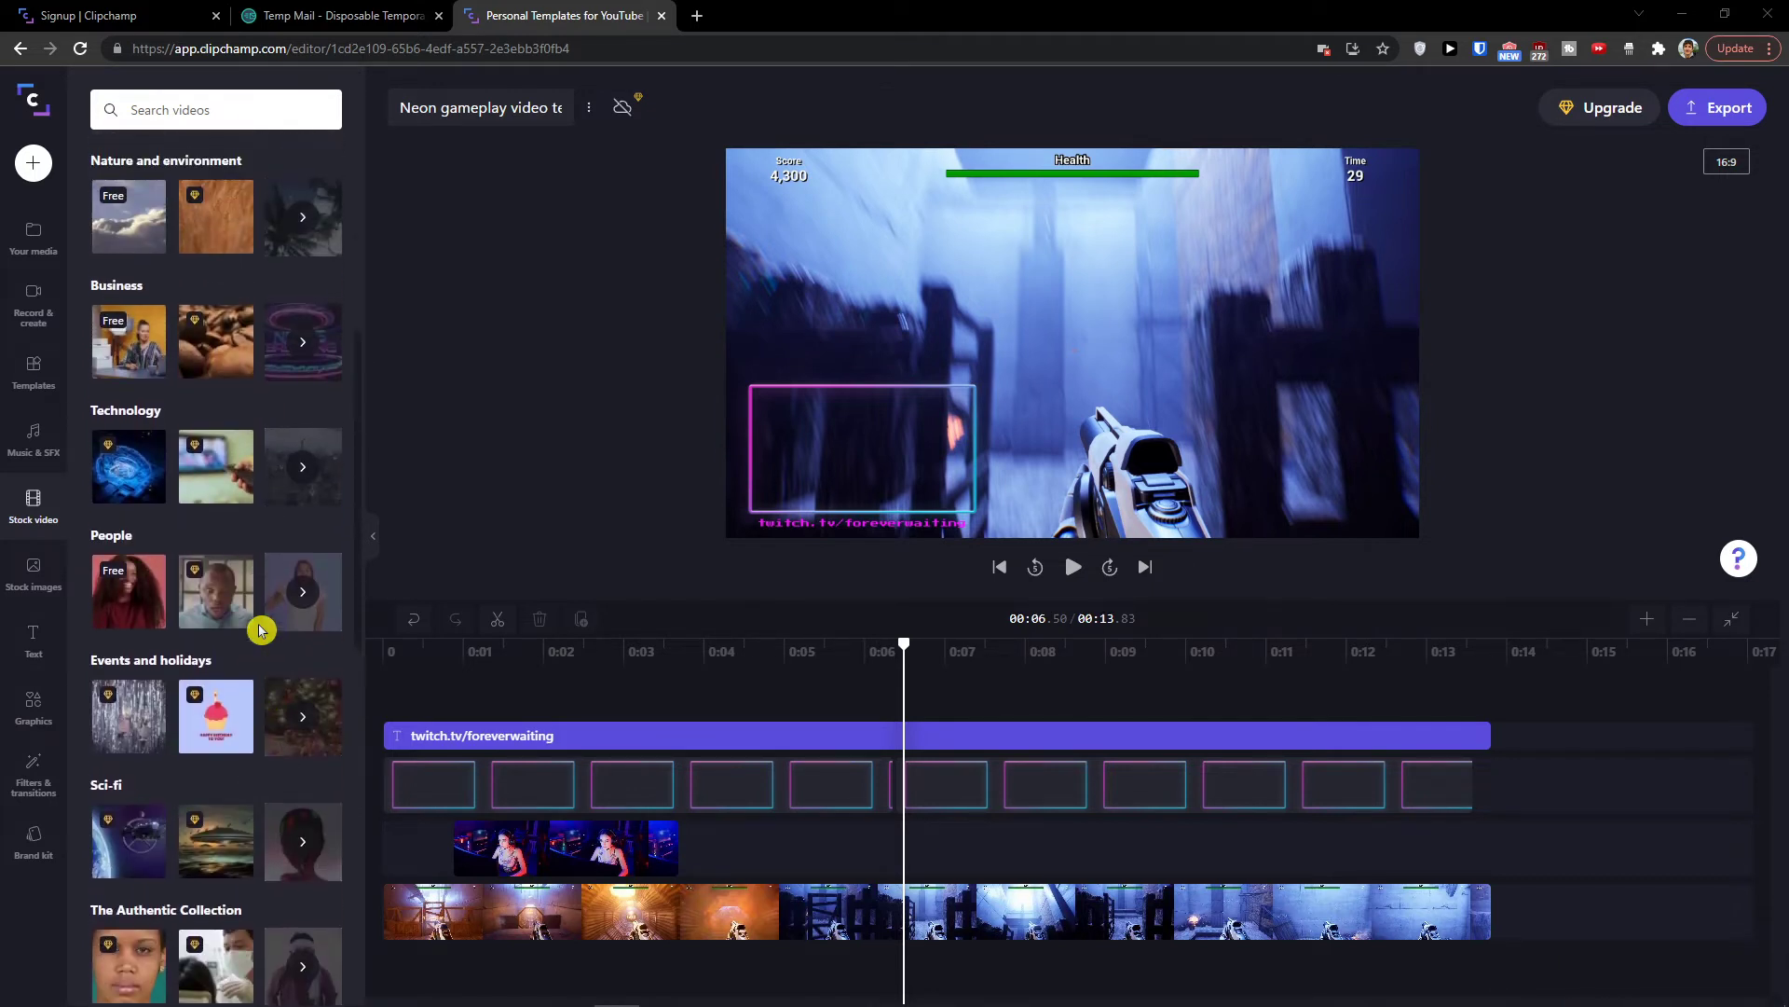
scroll(260, 629, "up", 1)
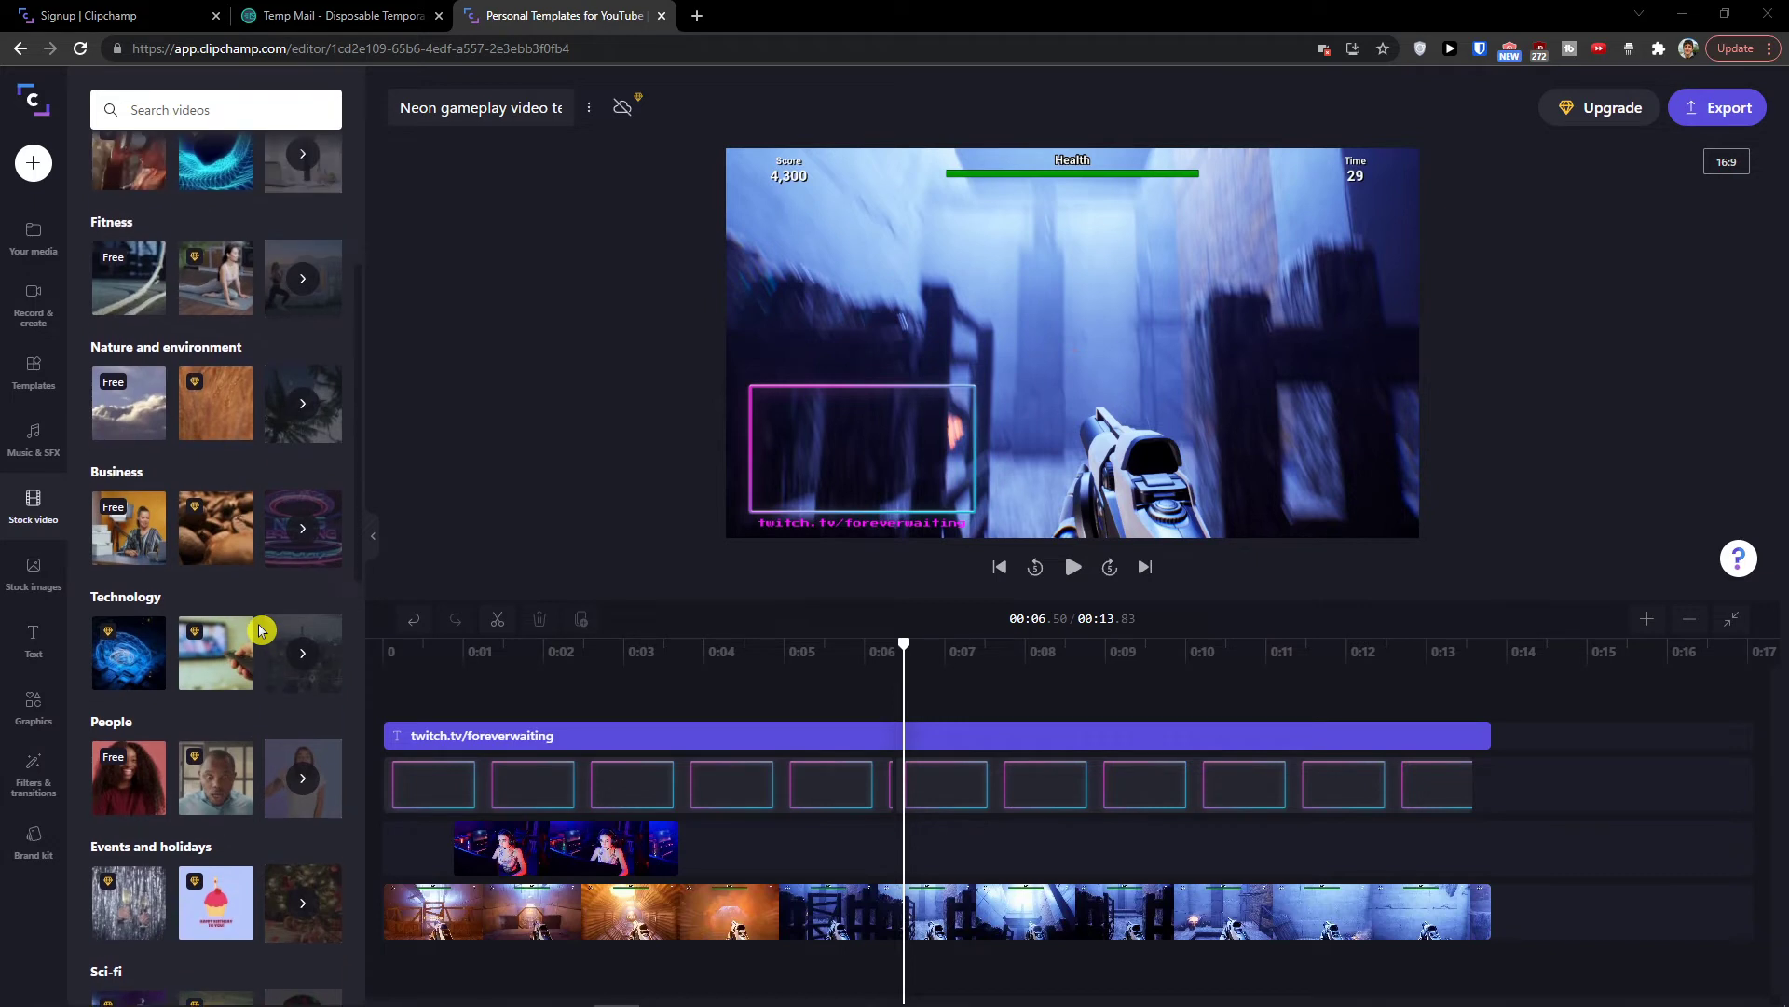
left_click(59, 580)
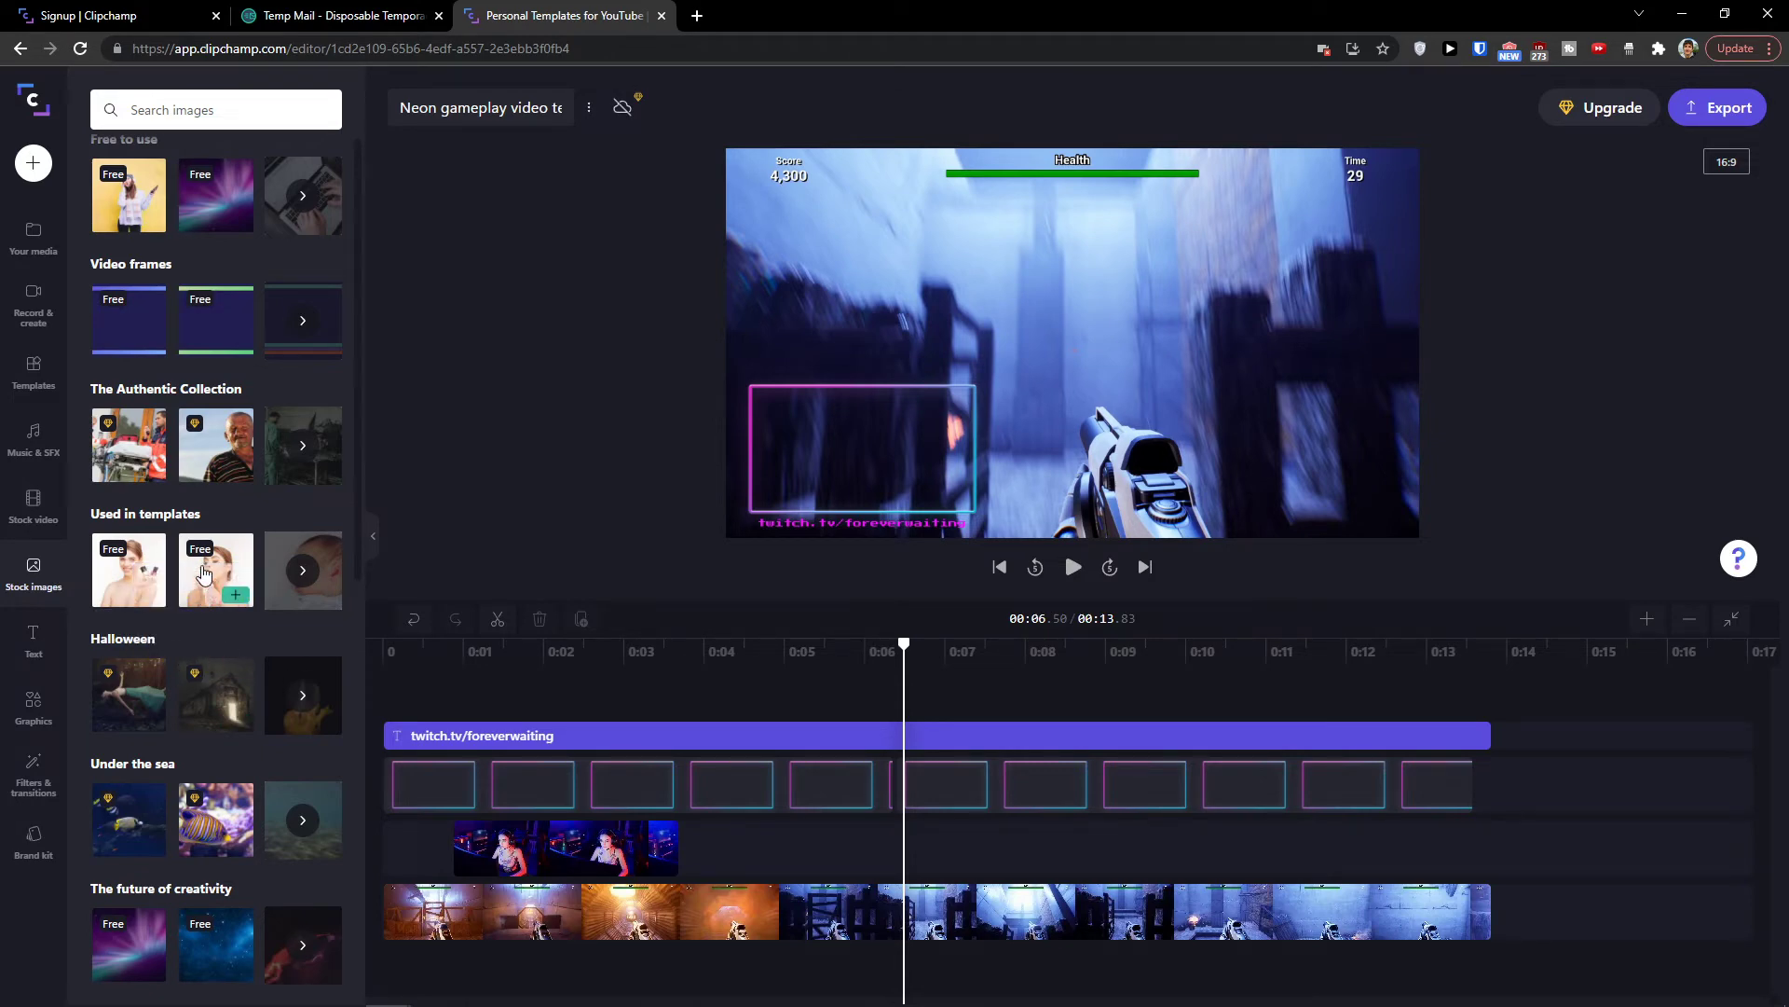
Add the free Beauty portrait stock image to the overlay track near 0:06 and preview it.
left_click(203, 572)
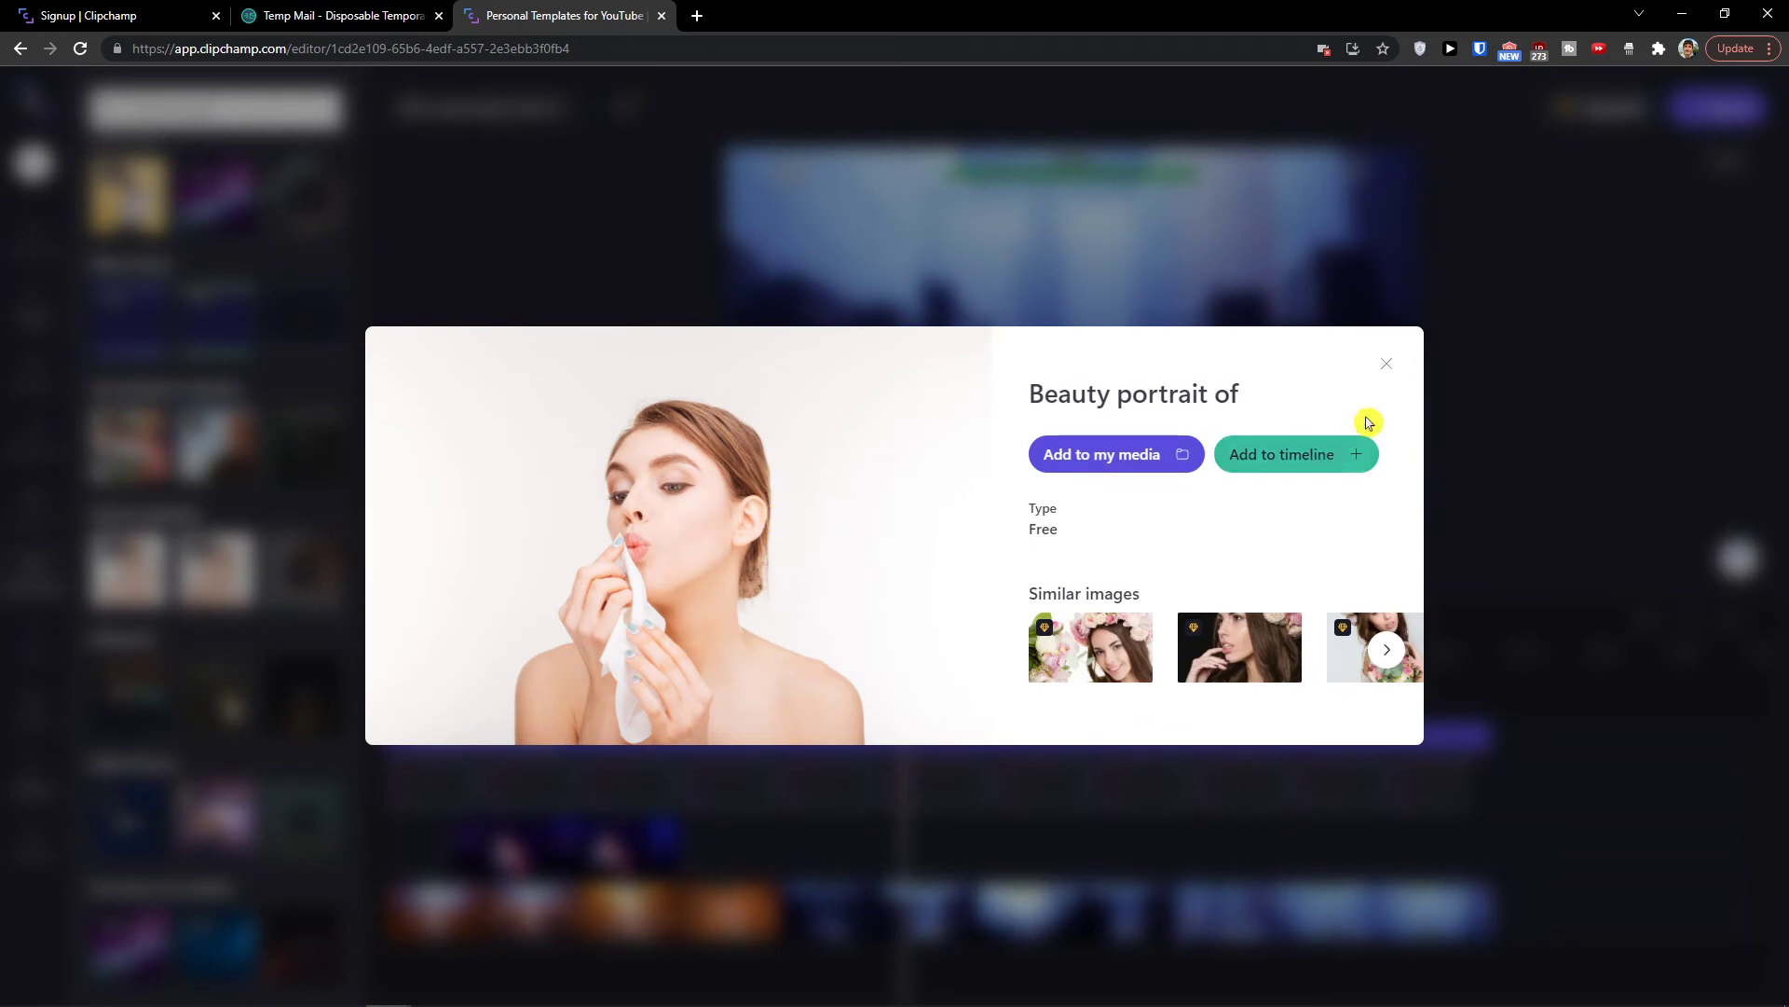
left_click(1347, 454)
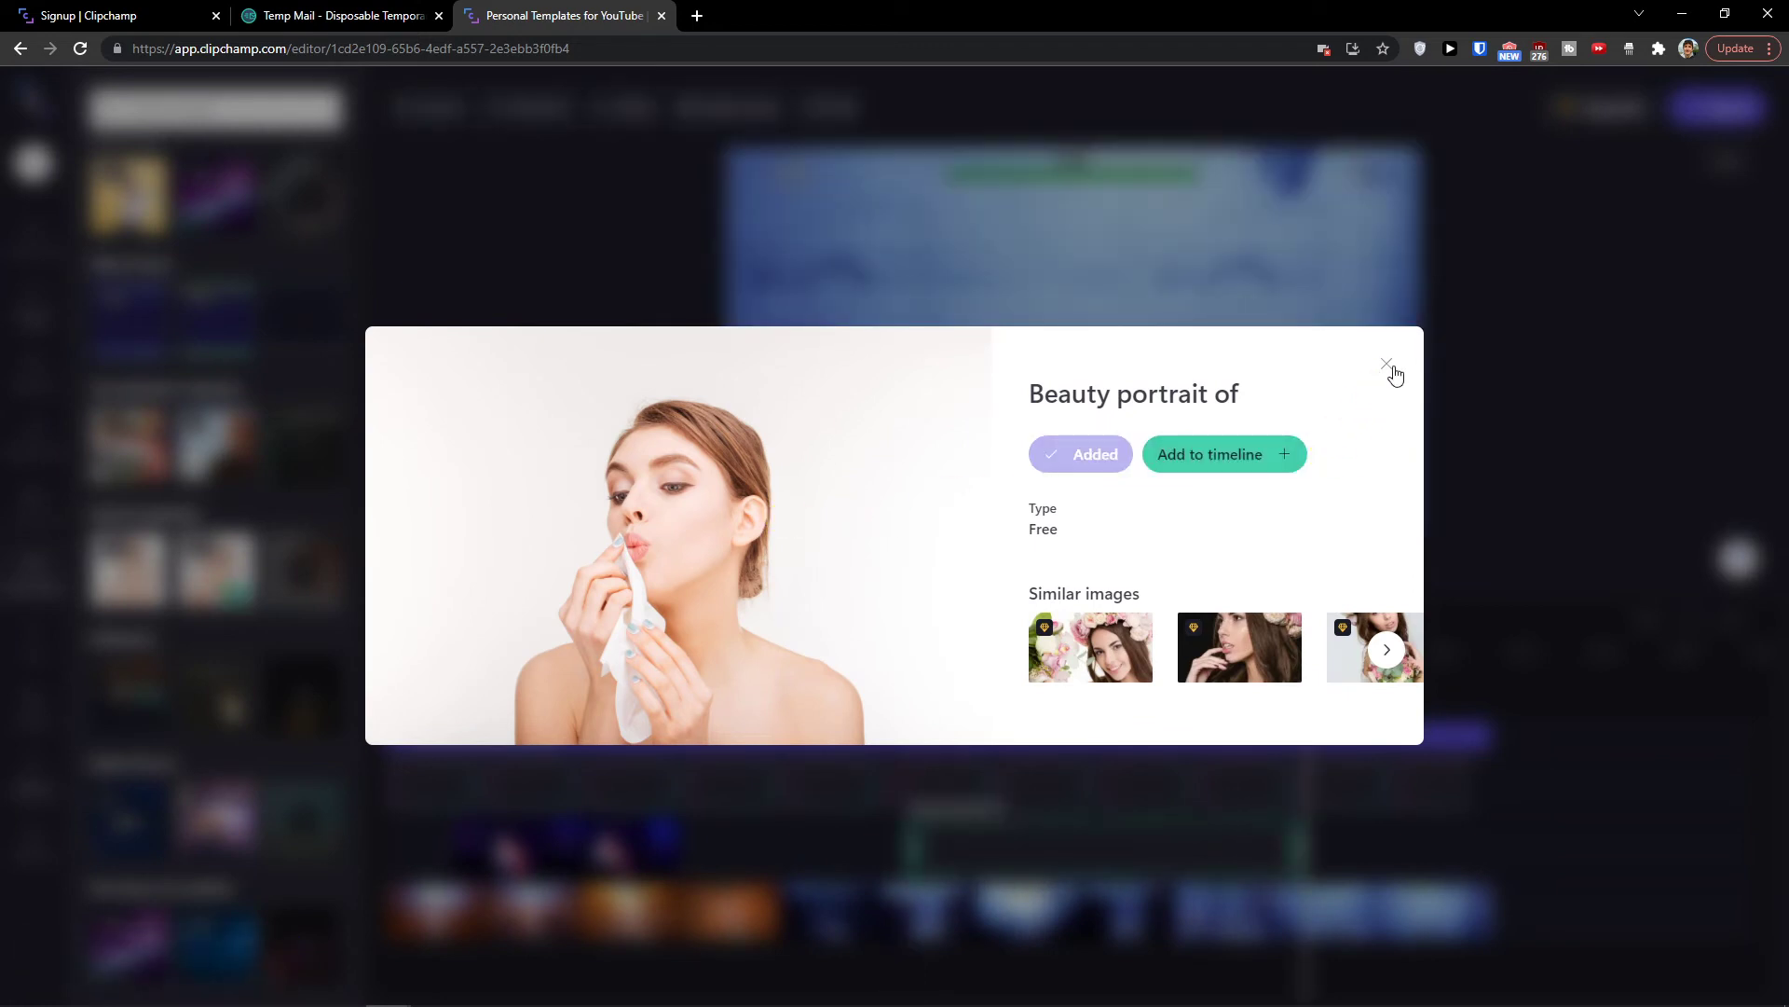
left_click(1388, 365)
left_click_drag(1029, 846, 974, 847)
left_click(873, 663)
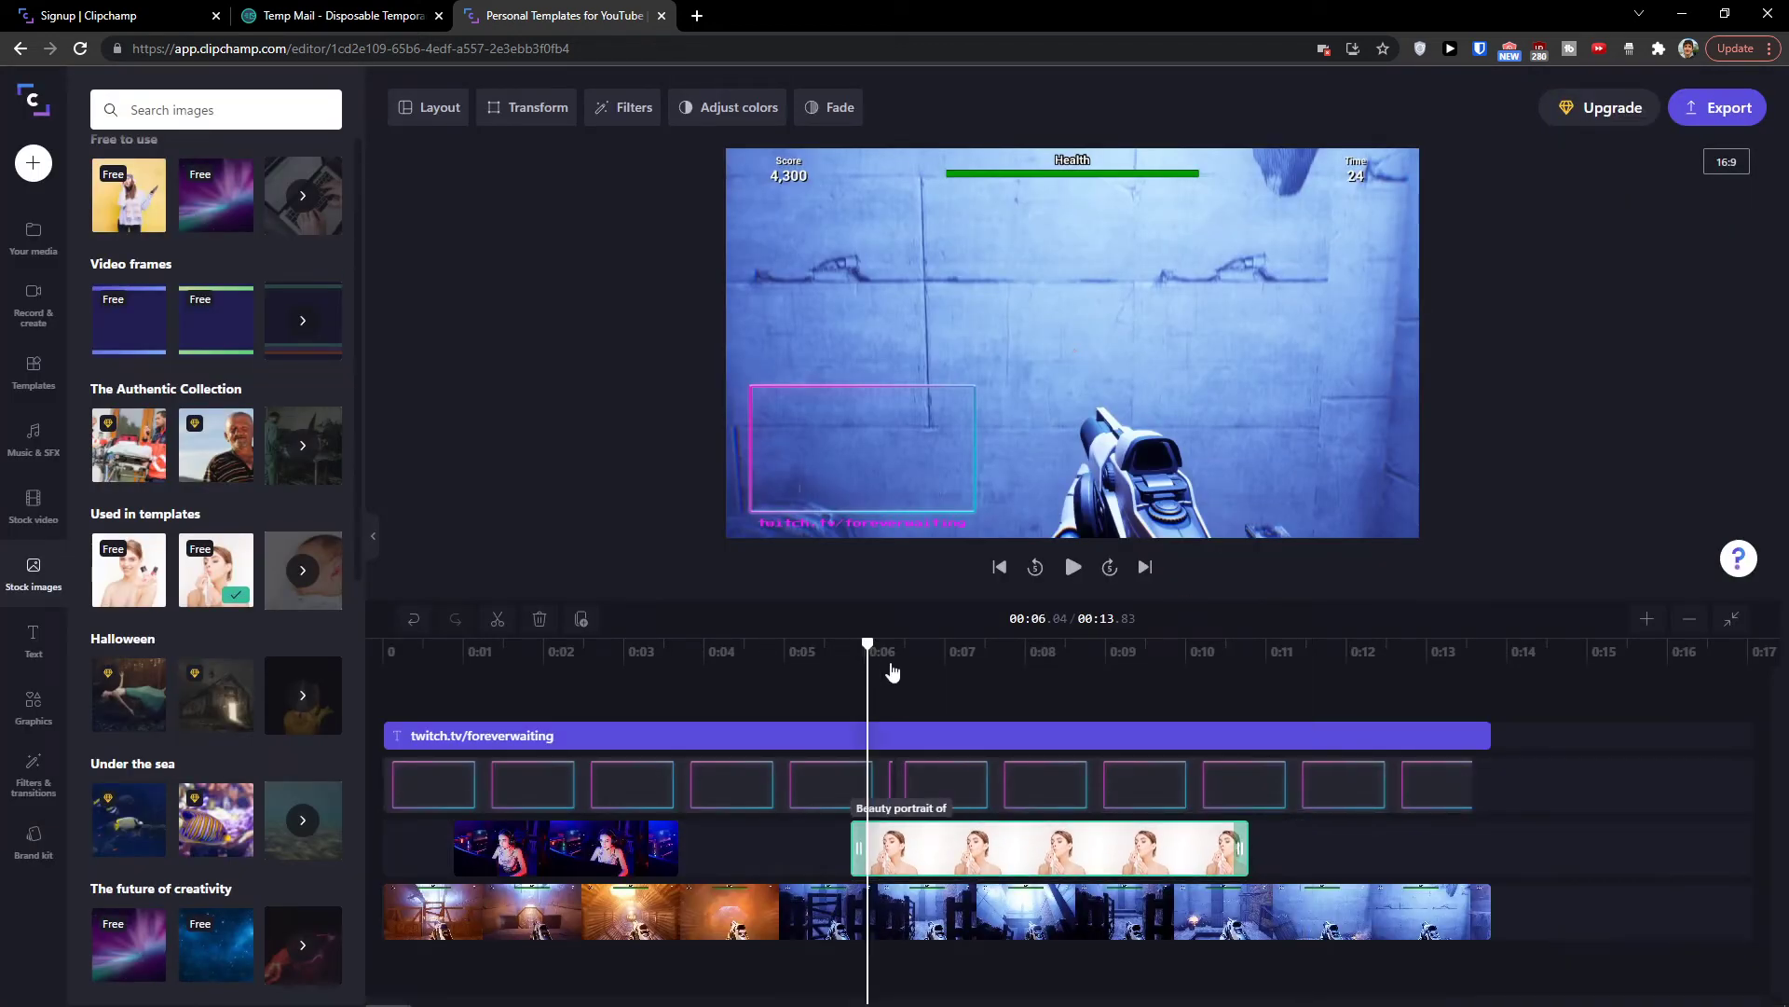
key("space")
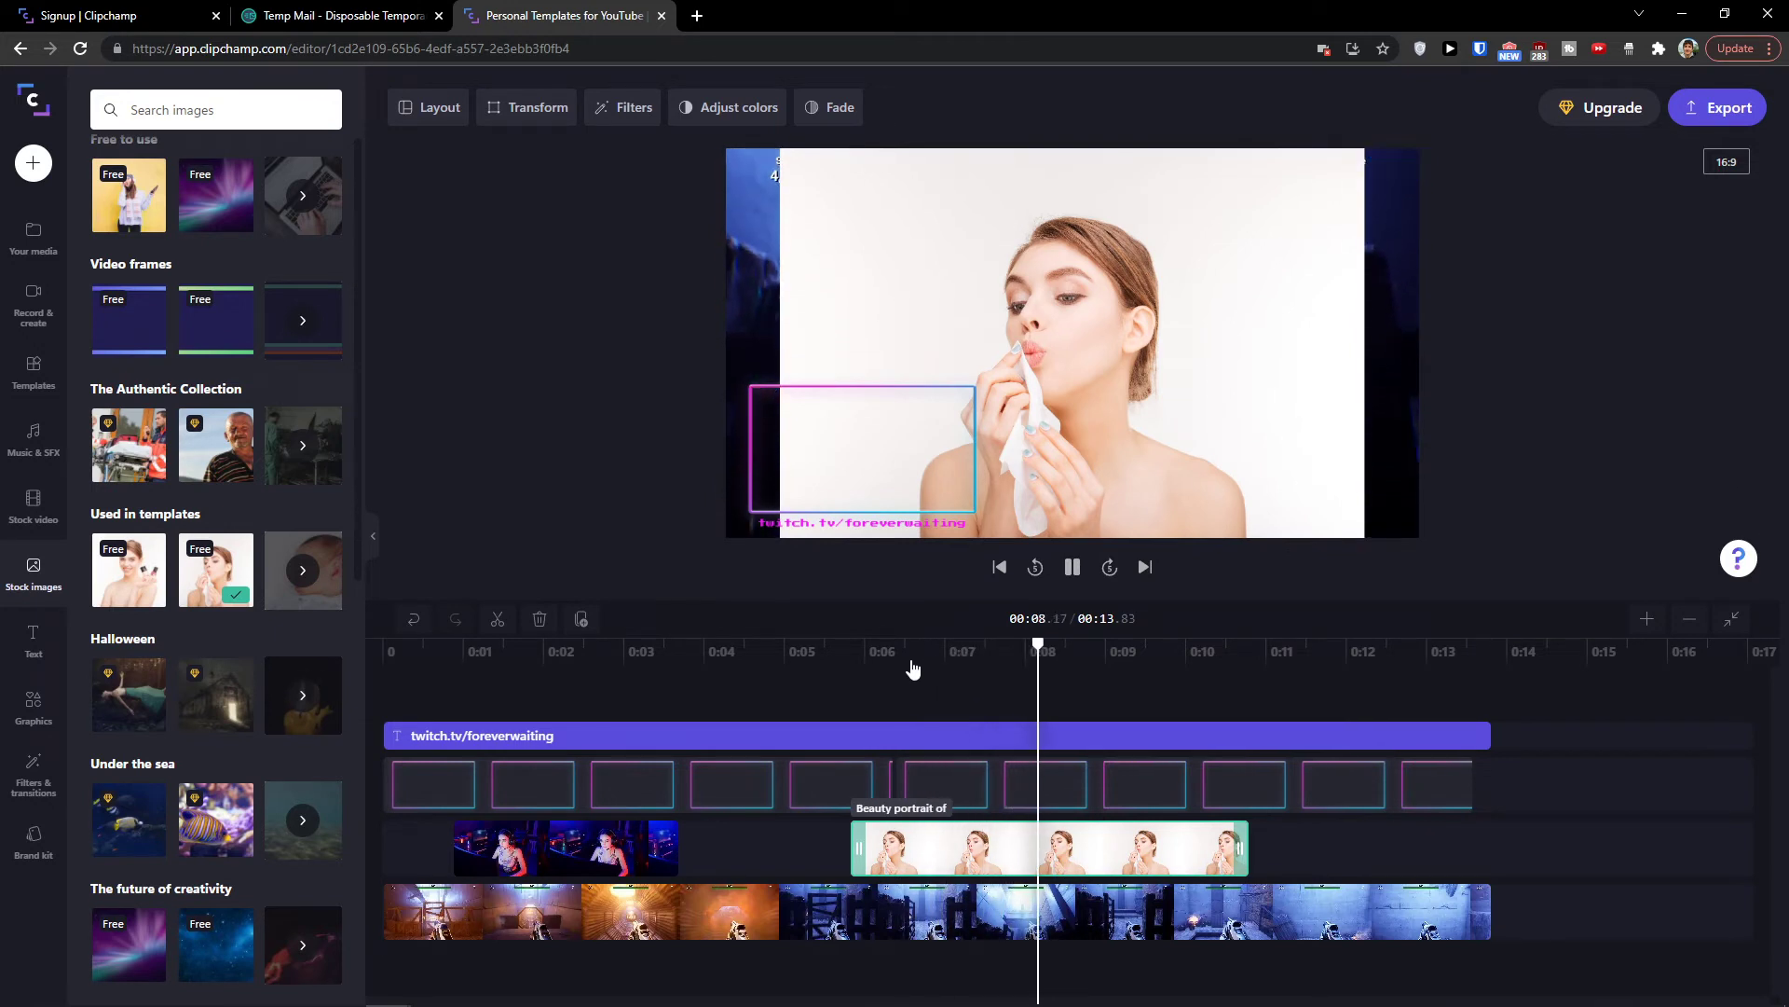
key("space")
Drag the Quick peek text title onto the timeline near the start and preview it.
left_click(33, 638)
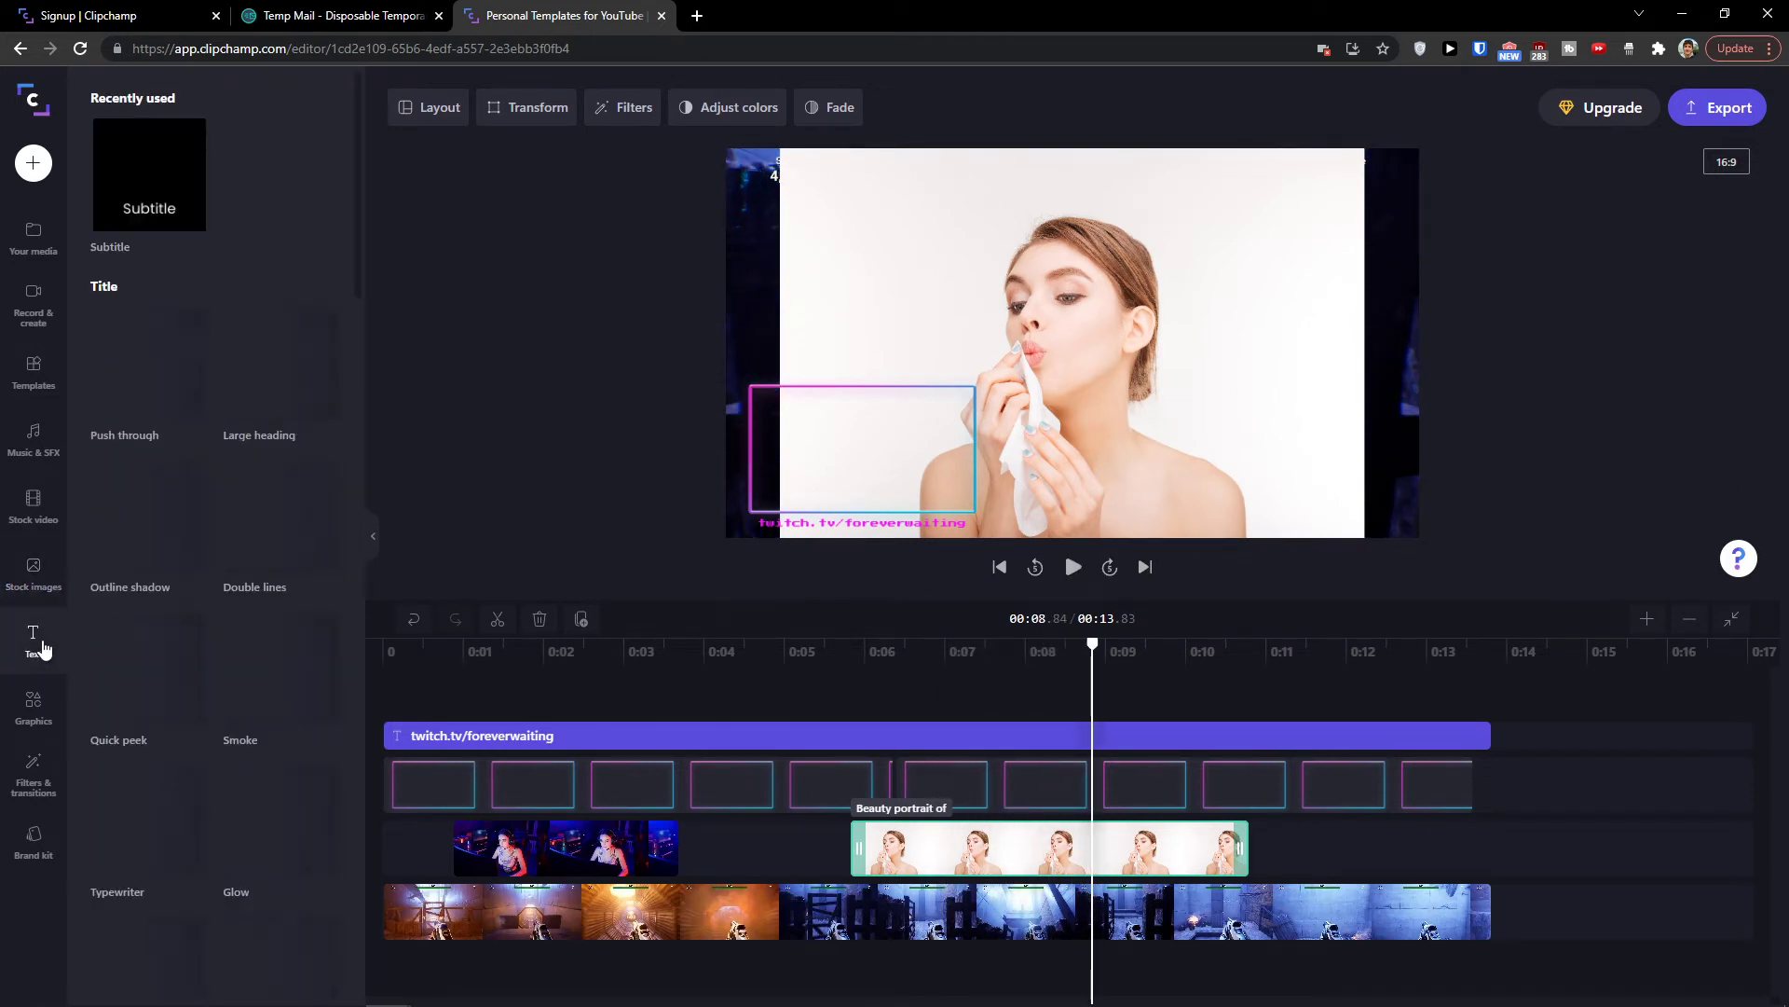
mouse_move(203, 735)
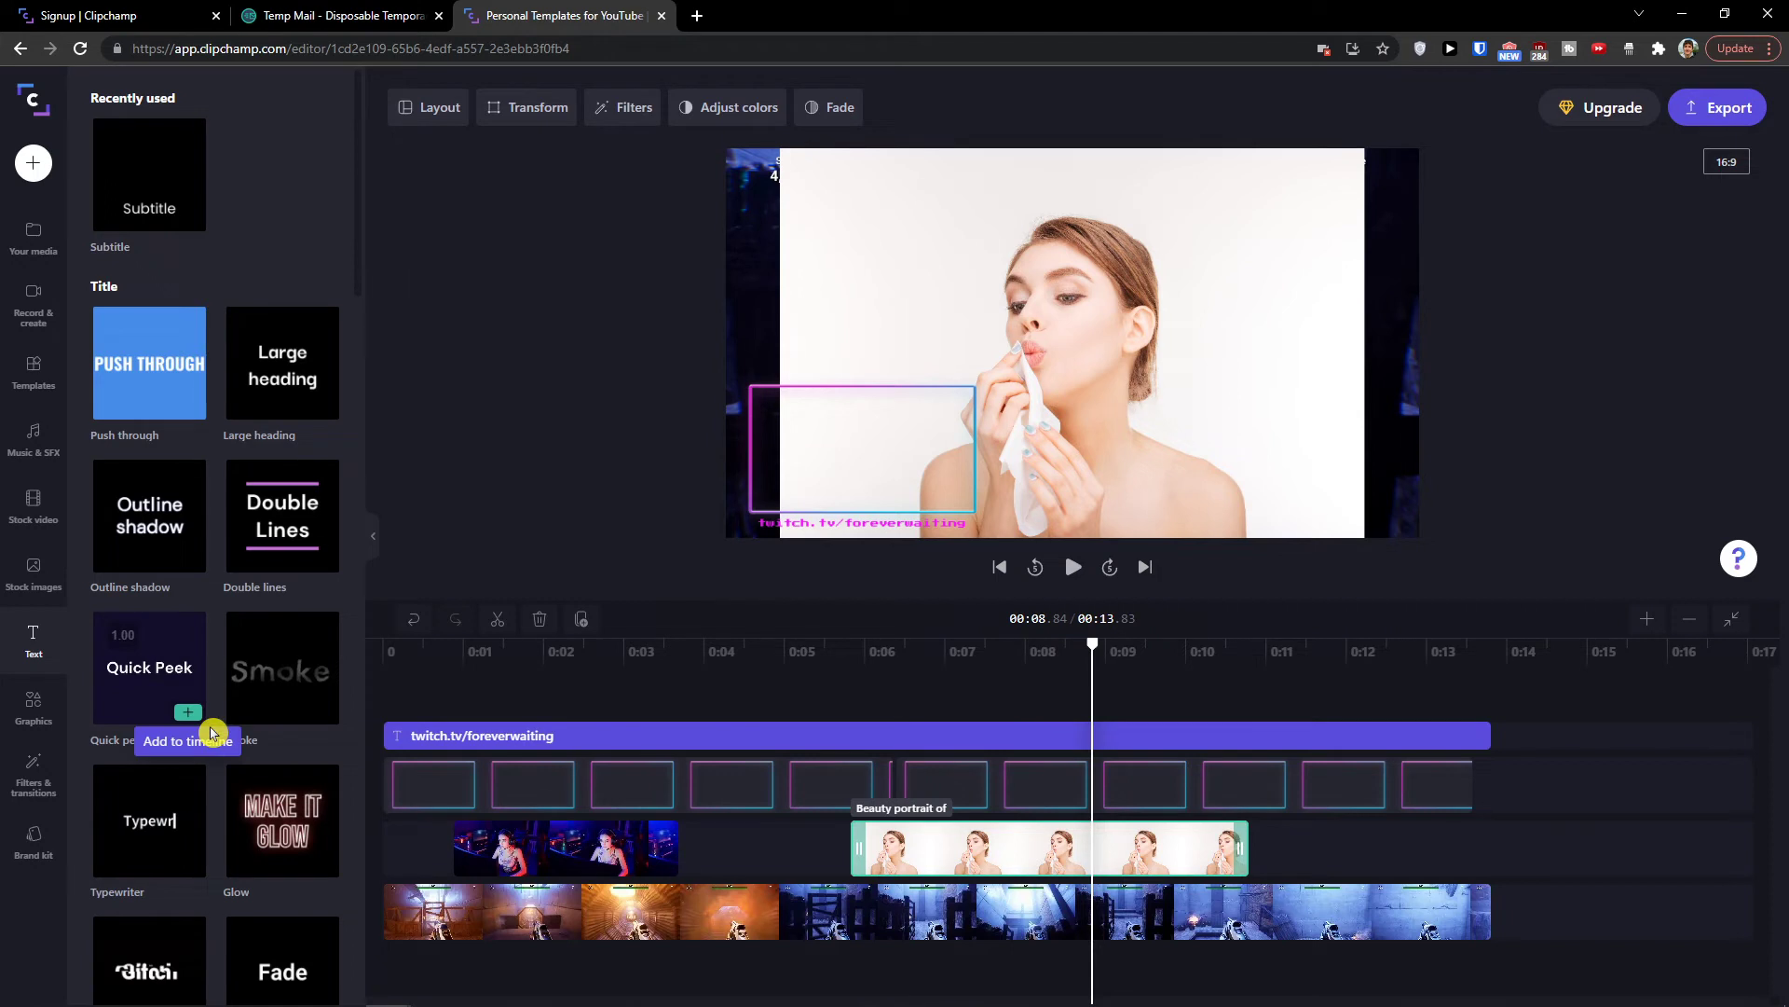
mouse_move(163, 136)
mouse_move(181, 396)
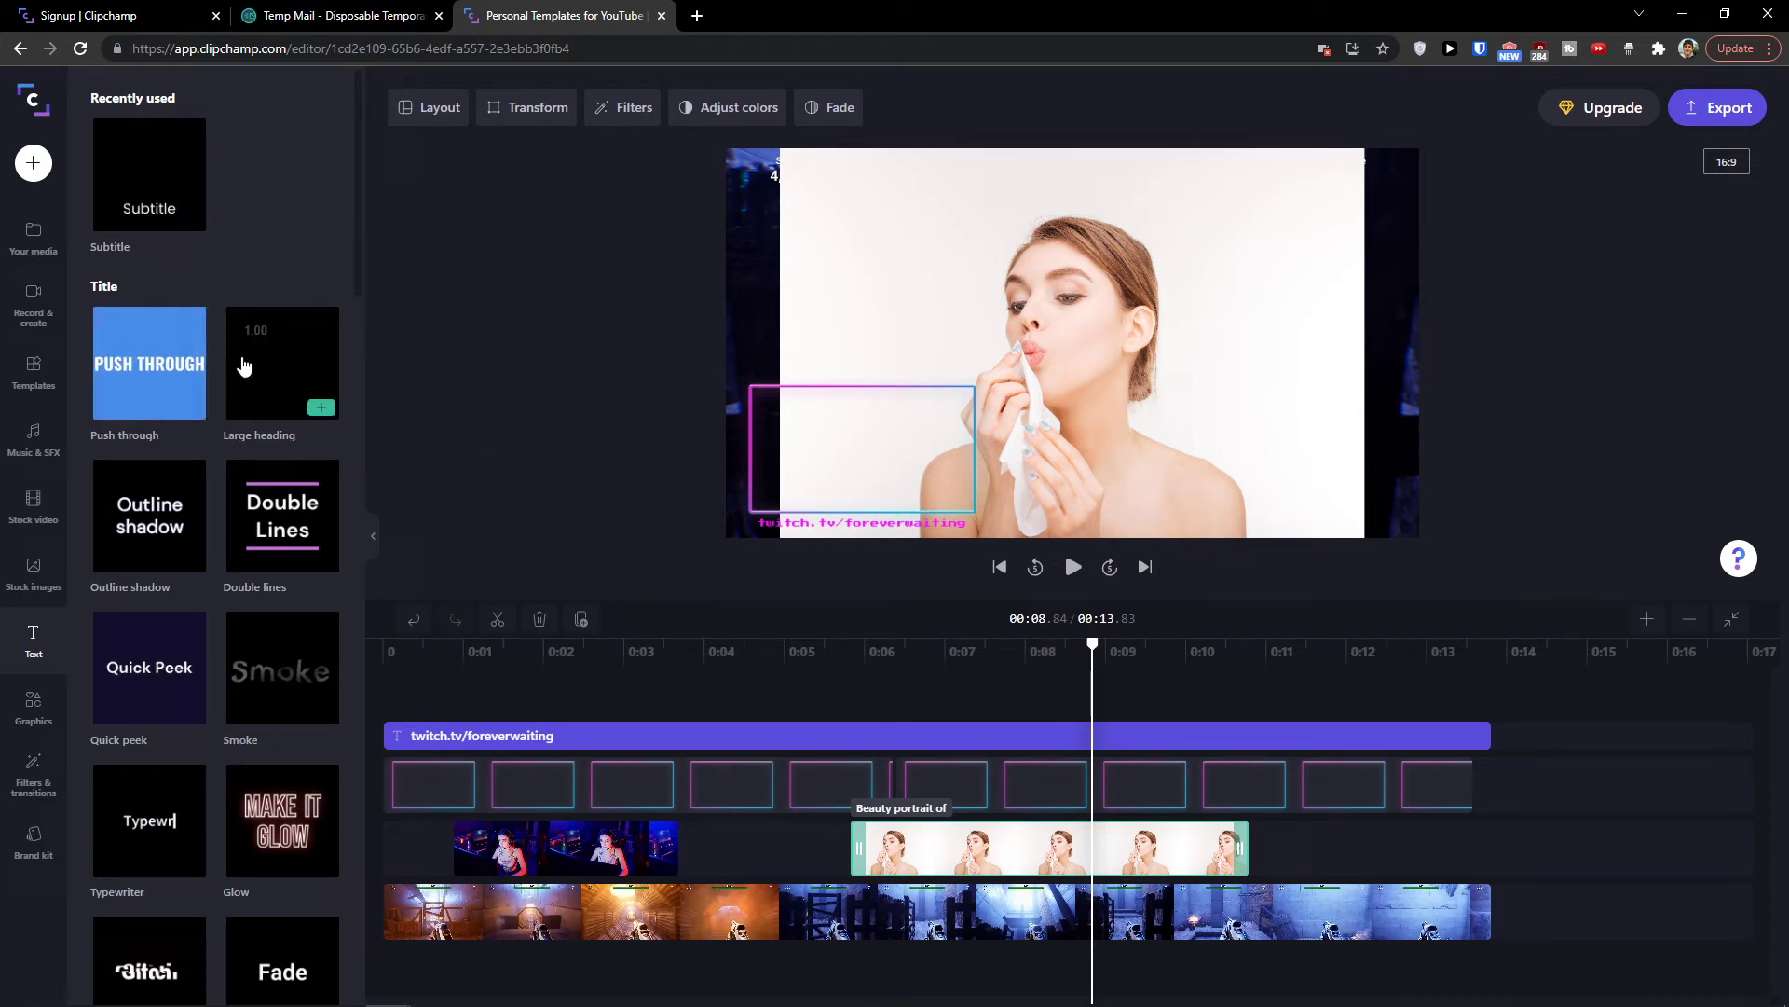
scroll(221, 396, "down", 1)
mouse_move(187, 440)
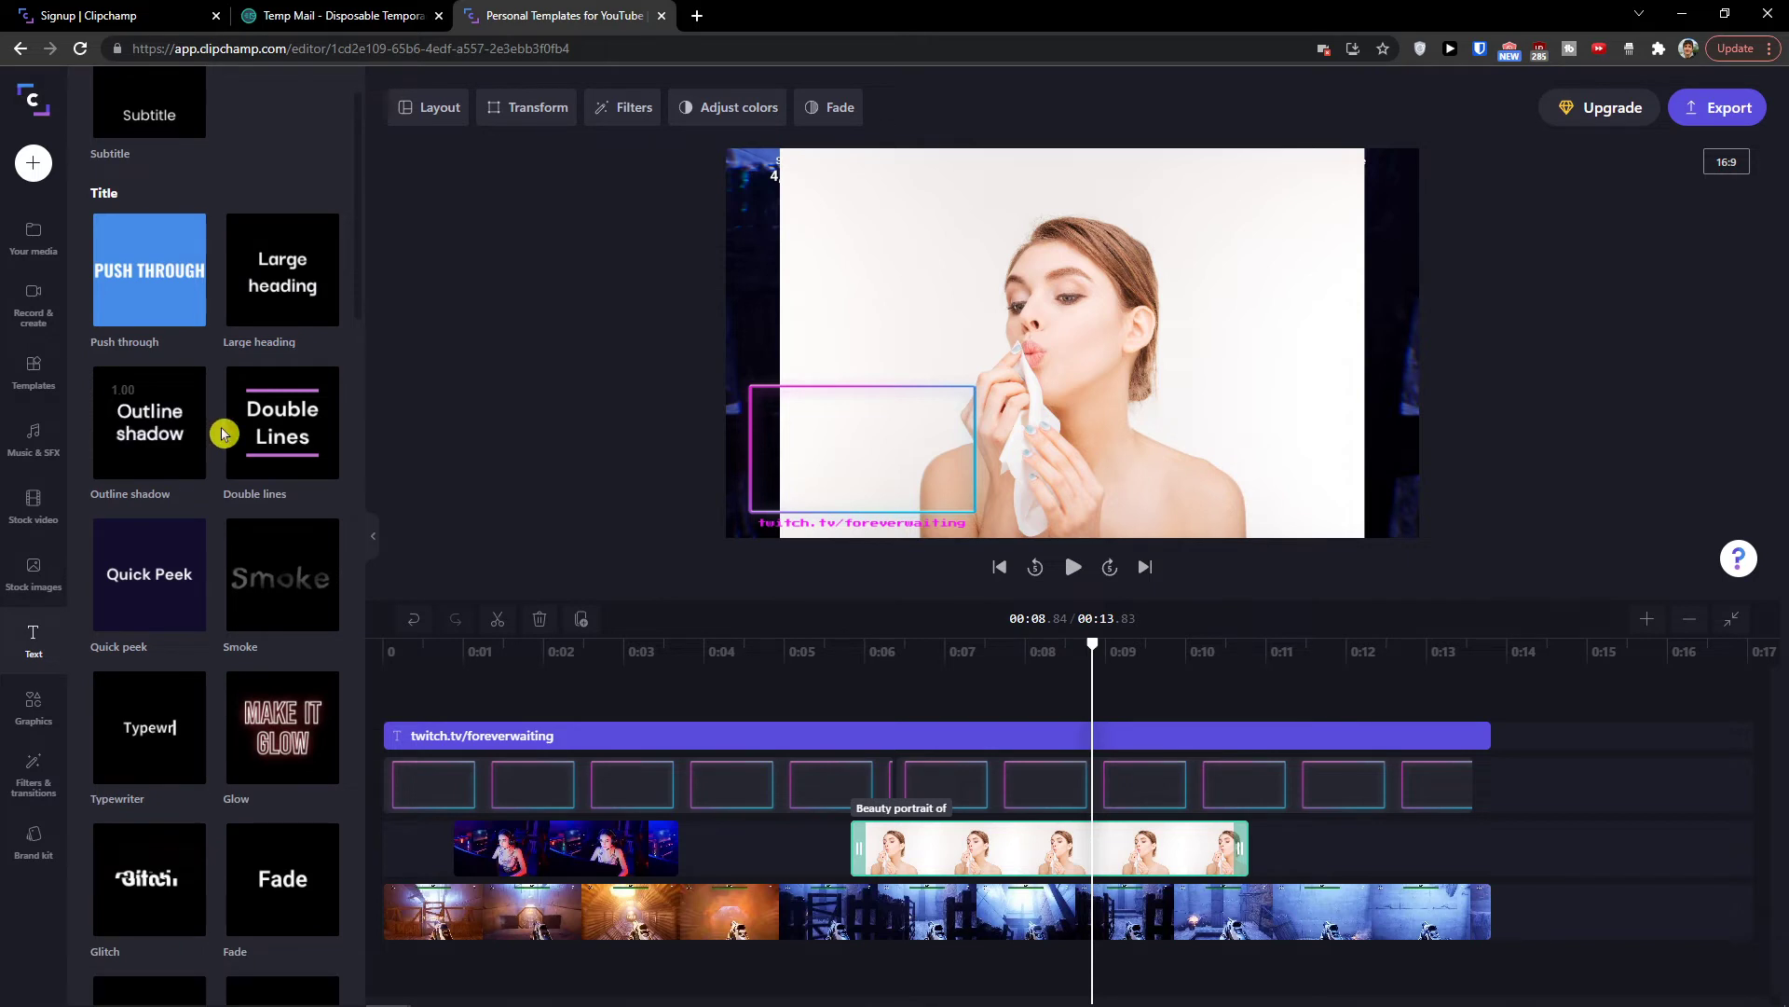
scroll(228, 448, "down", 1)
mouse_move(194, 486)
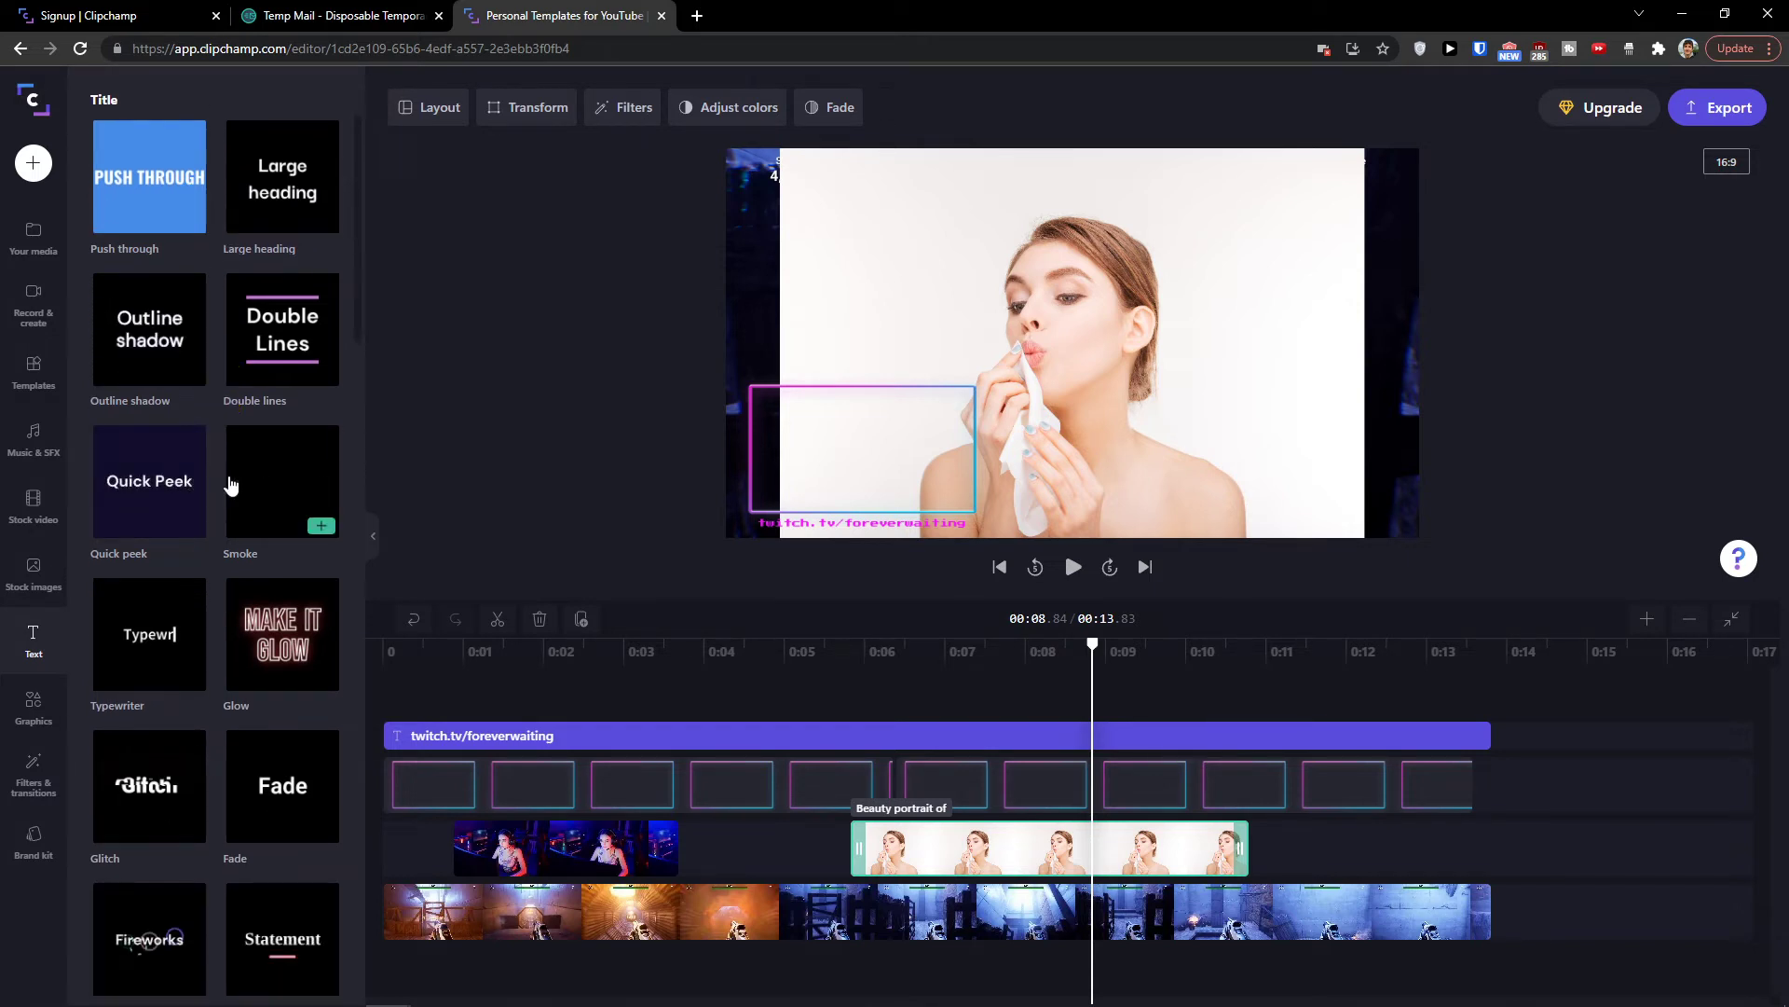
left_click_drag(158, 473, 479, 689)
left_click(424, 648)
key("space")
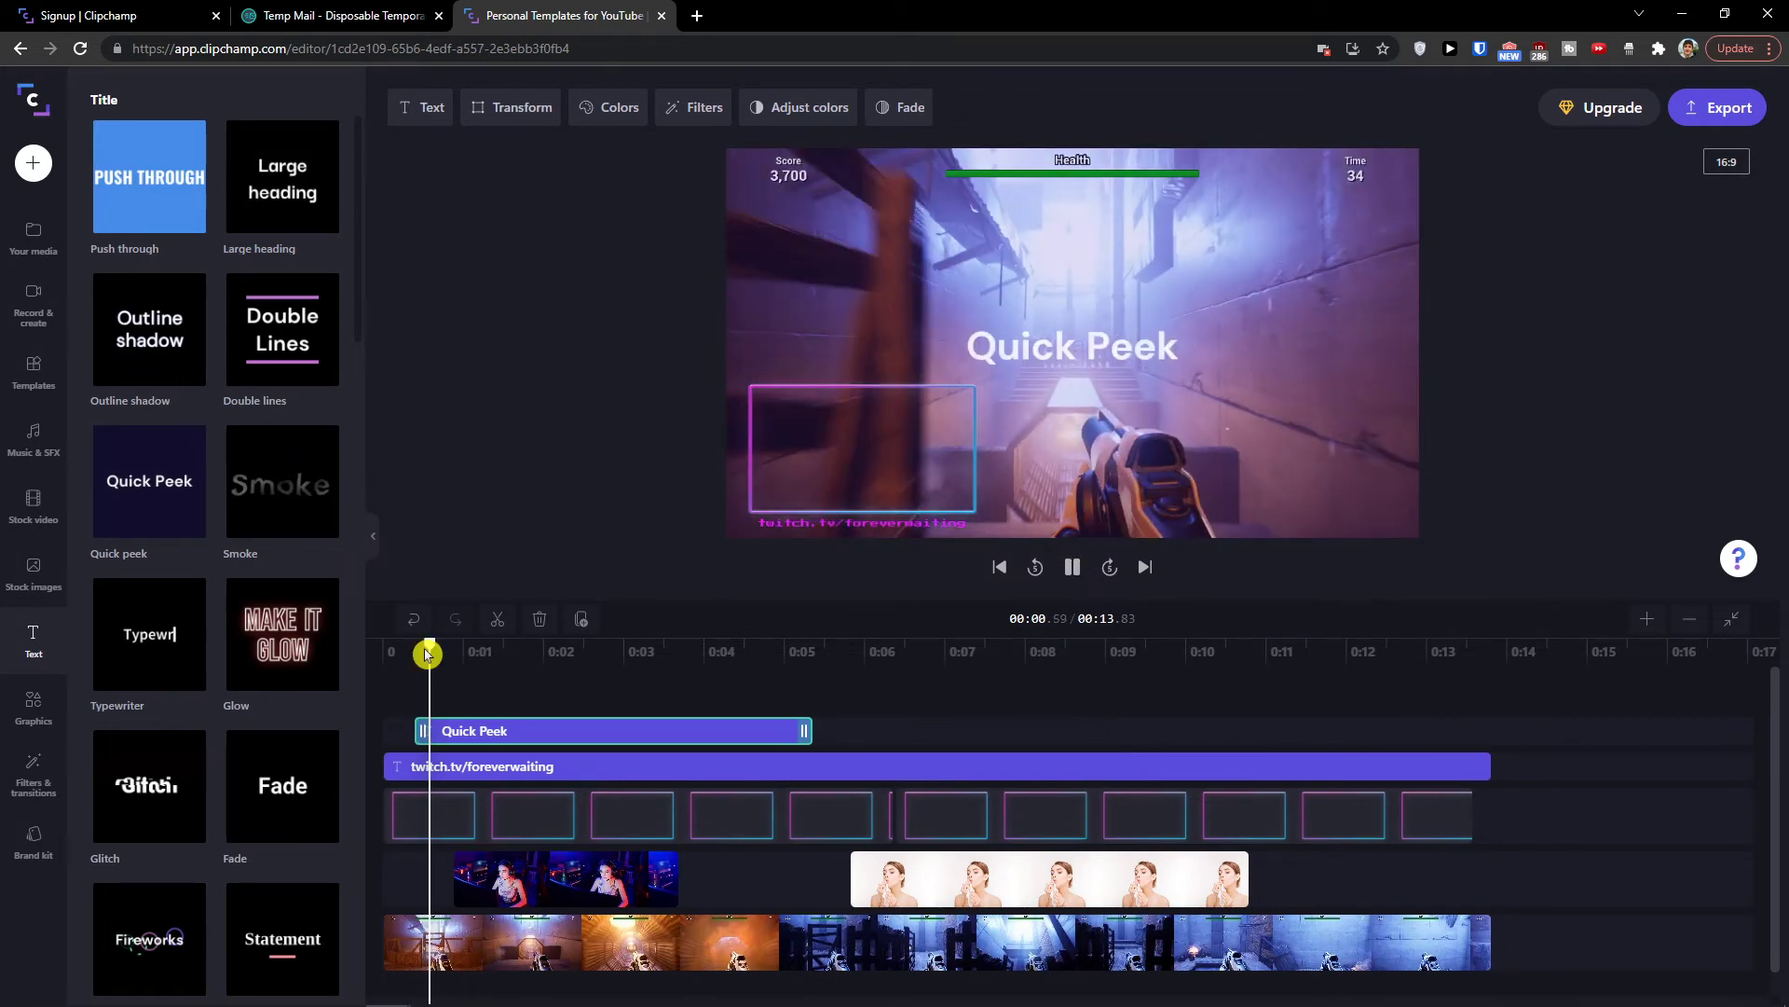
Delete the gaming-girl overlay clip and stretch the Quick Peek title to end at 0:07.
left_click(593, 872)
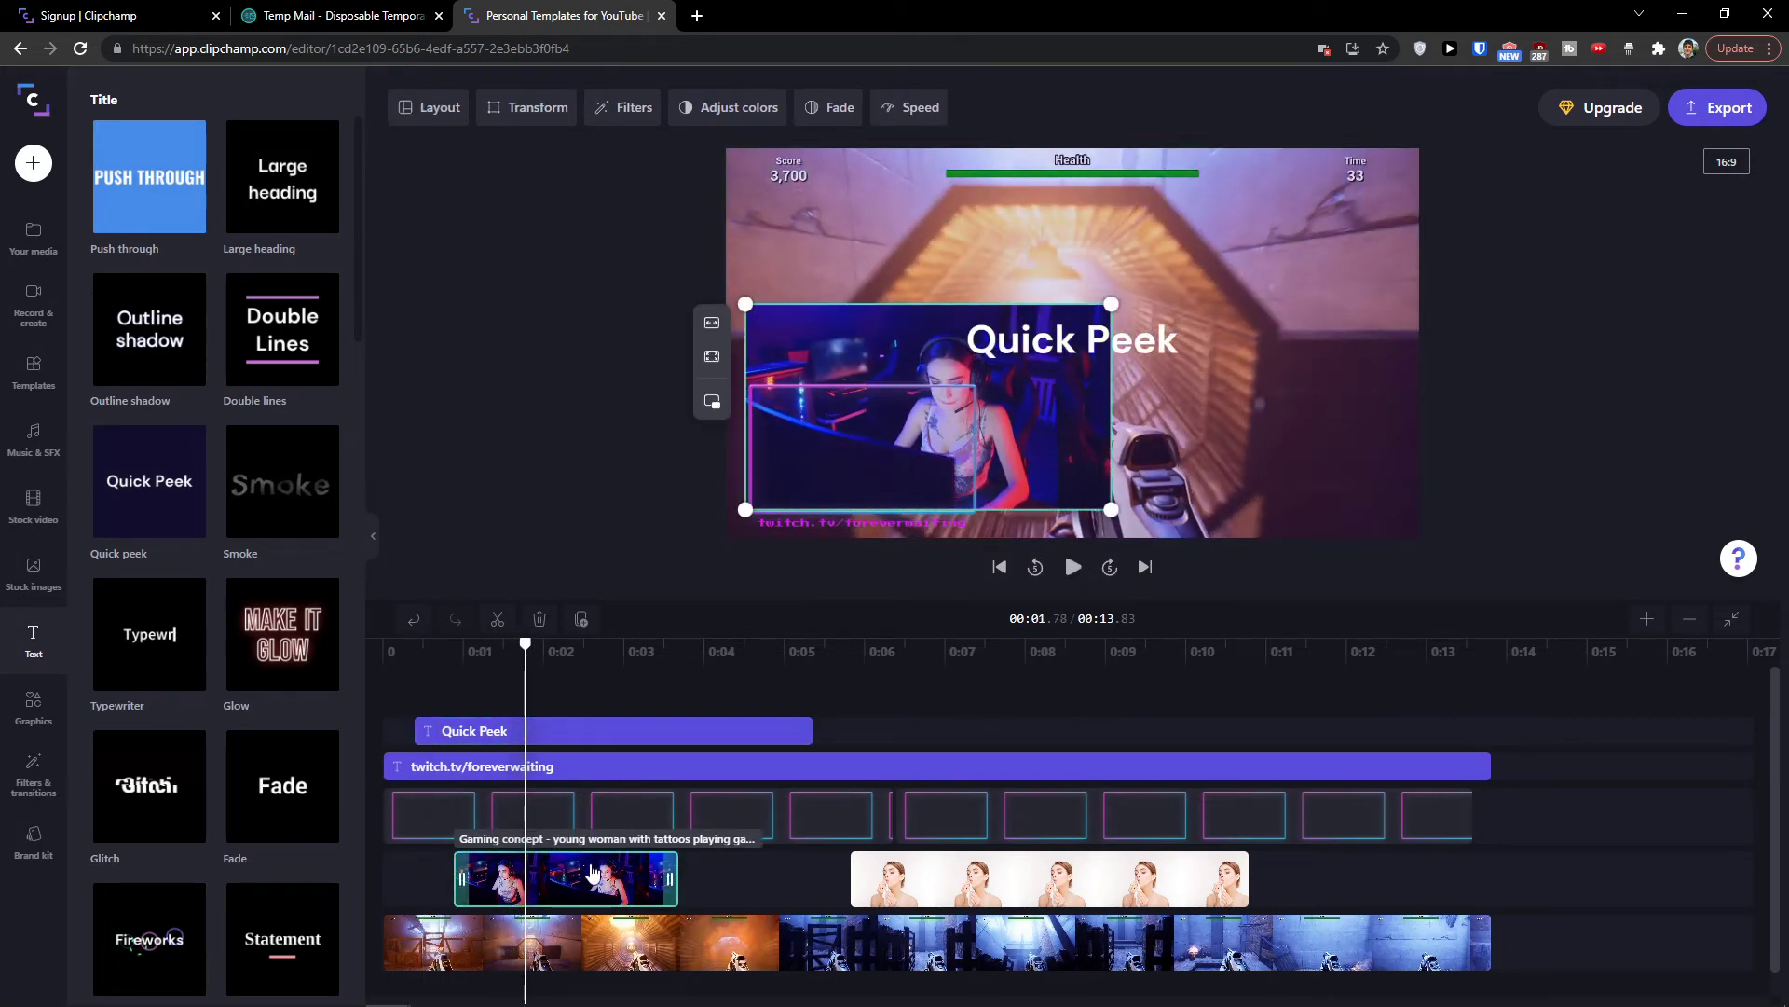
key("Delete")
left_click(784, 715)
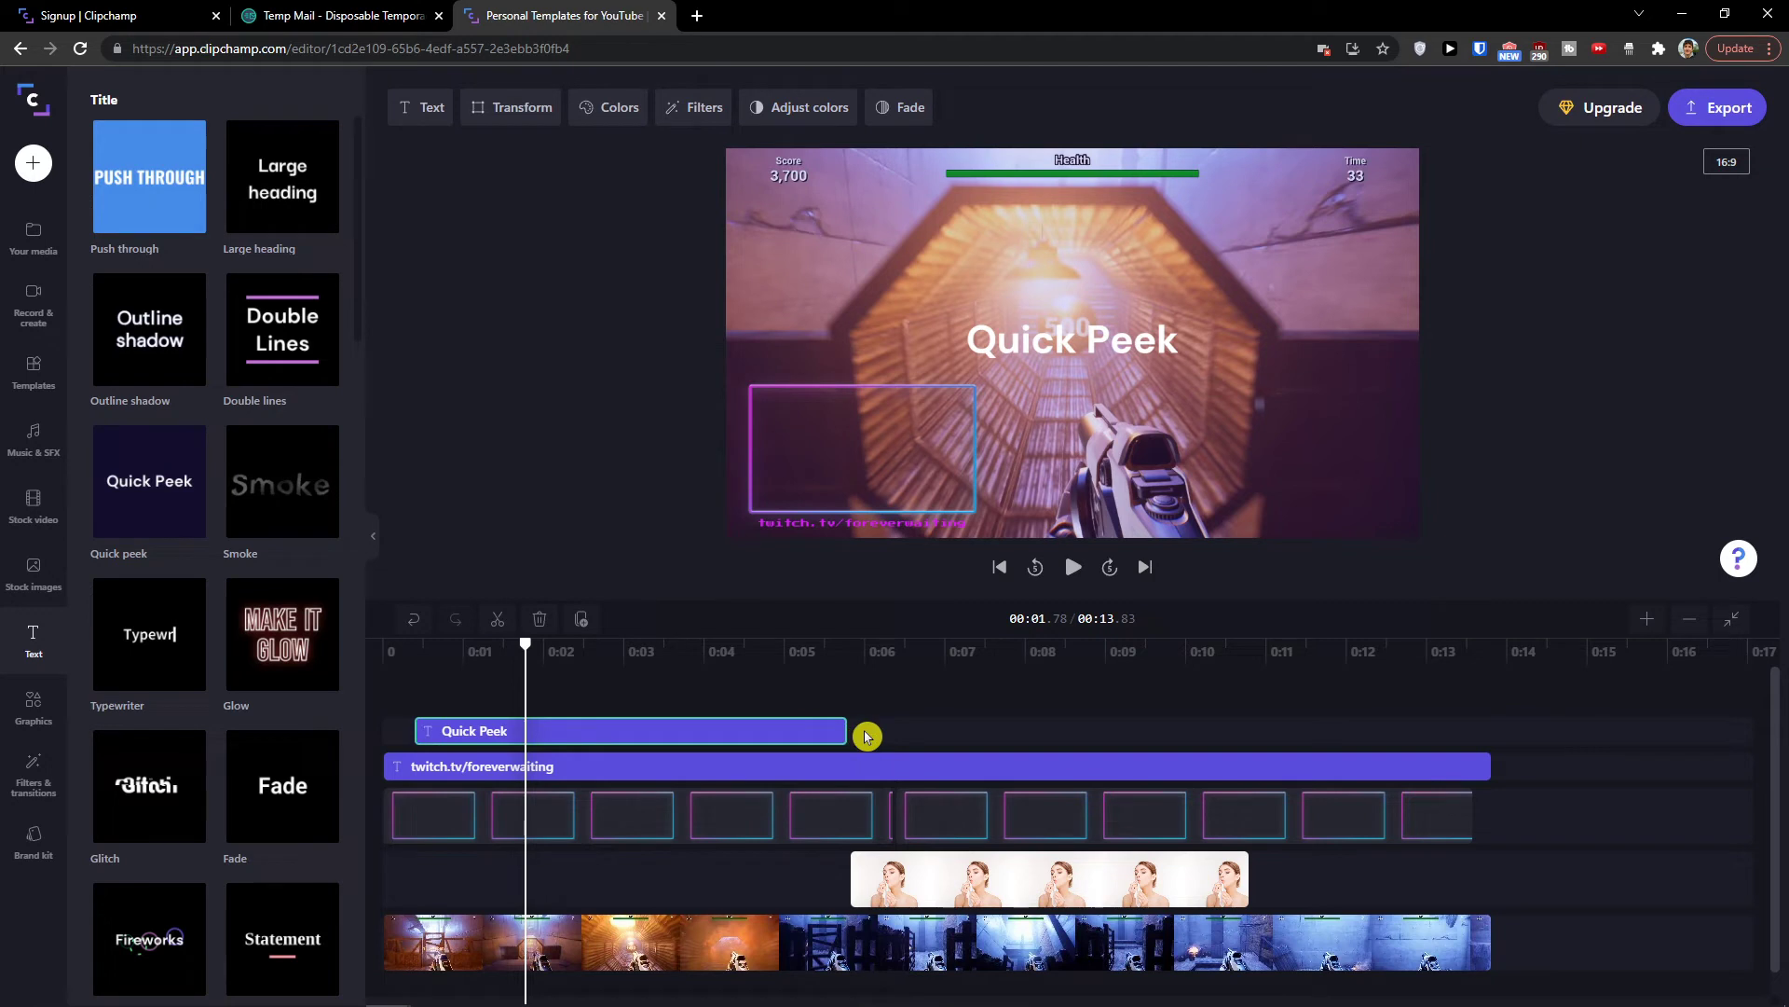
left_click_drag(866, 736, 960, 732)
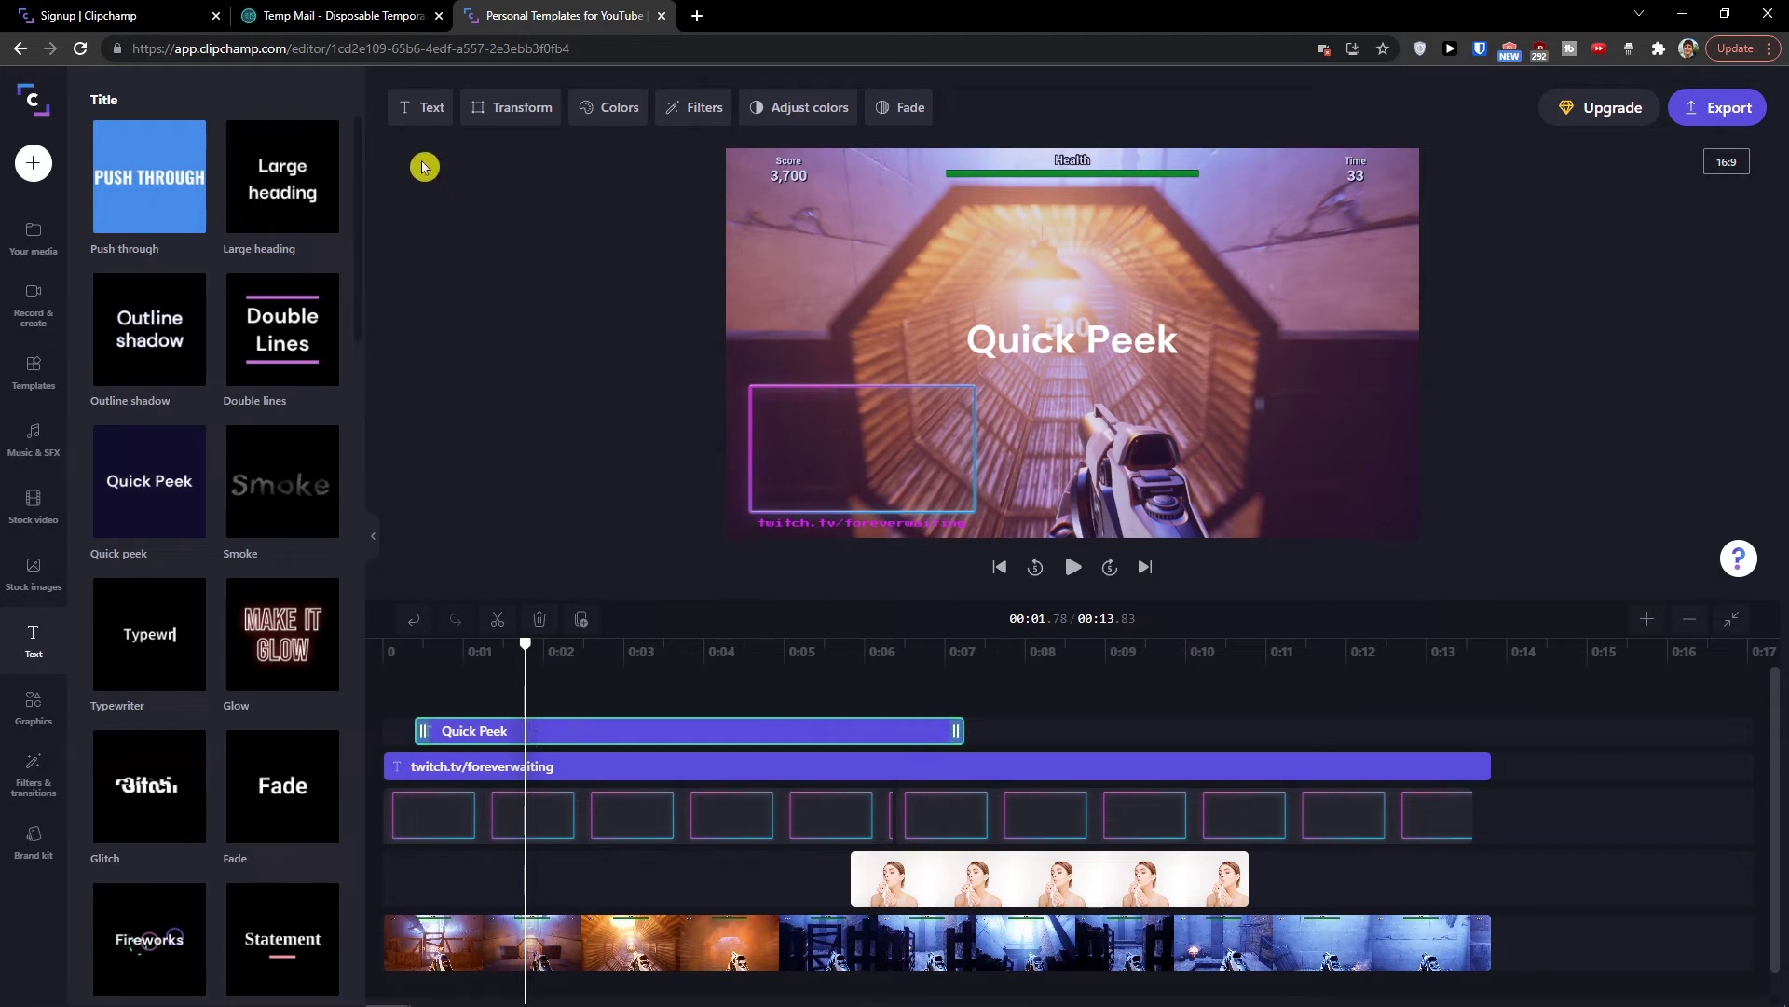
left_click(416, 114)
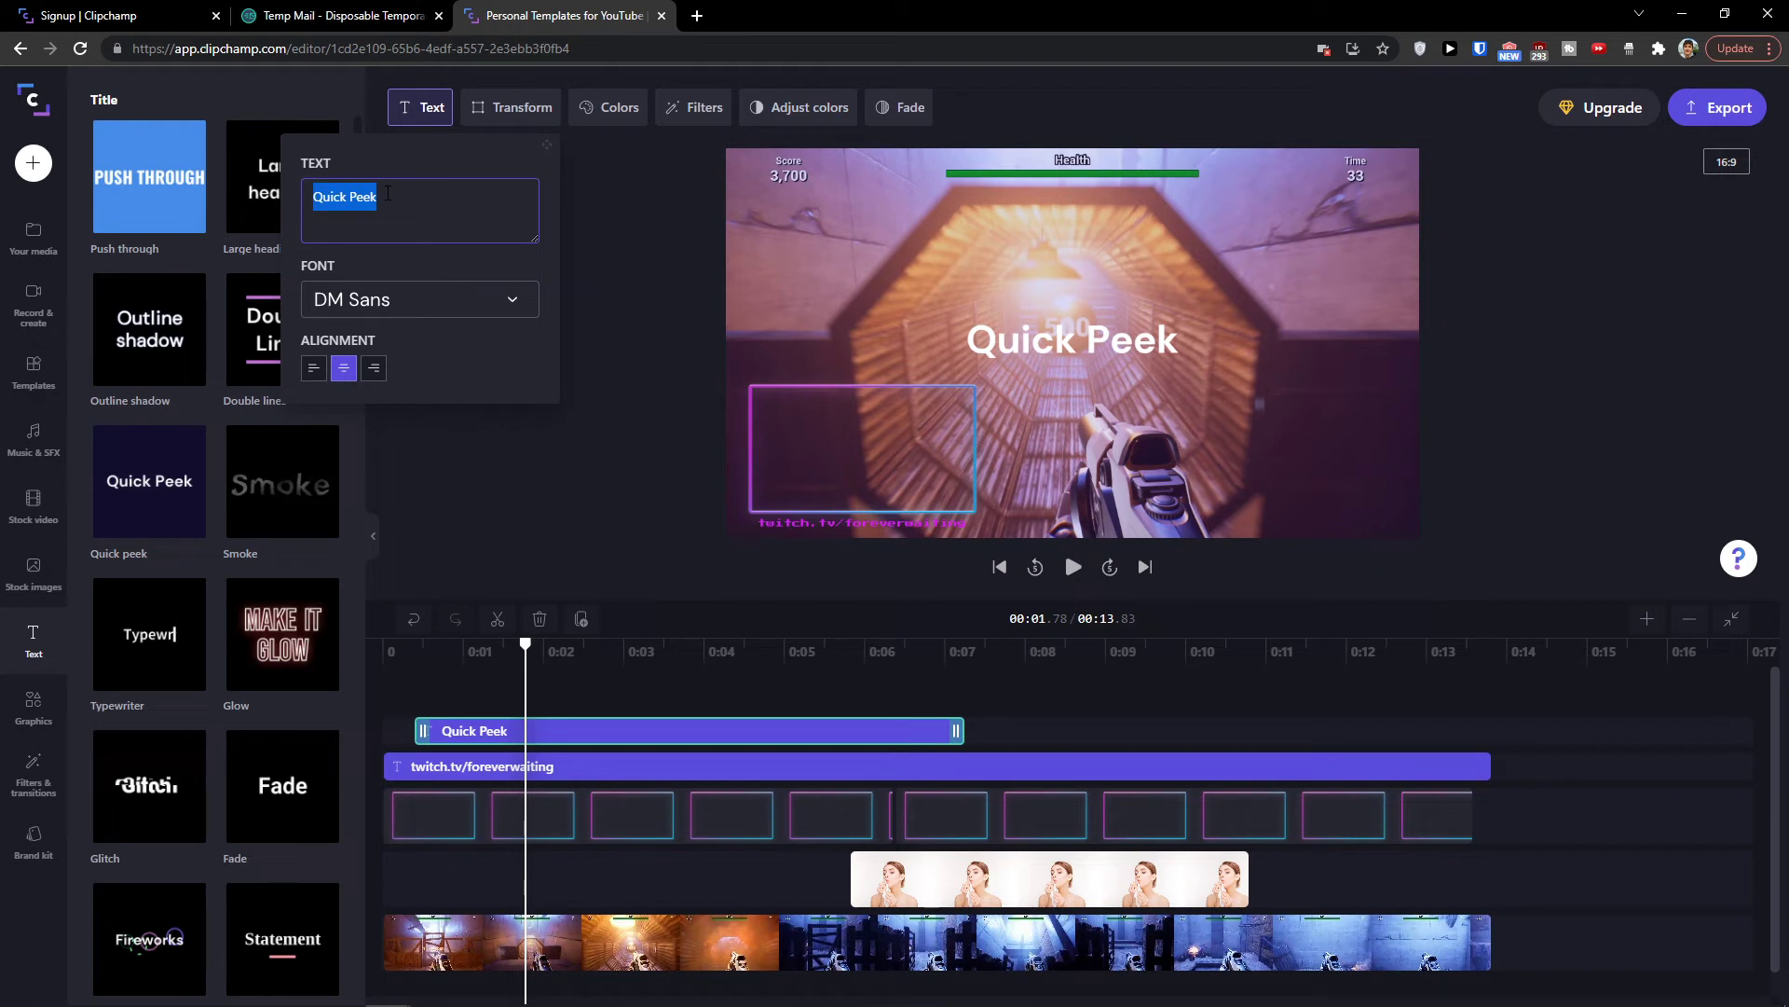
Change the title text to 'HOW TO USE GUN', colour it black and apply Chromatic Aberration.
type("HOW TO USE GUN")
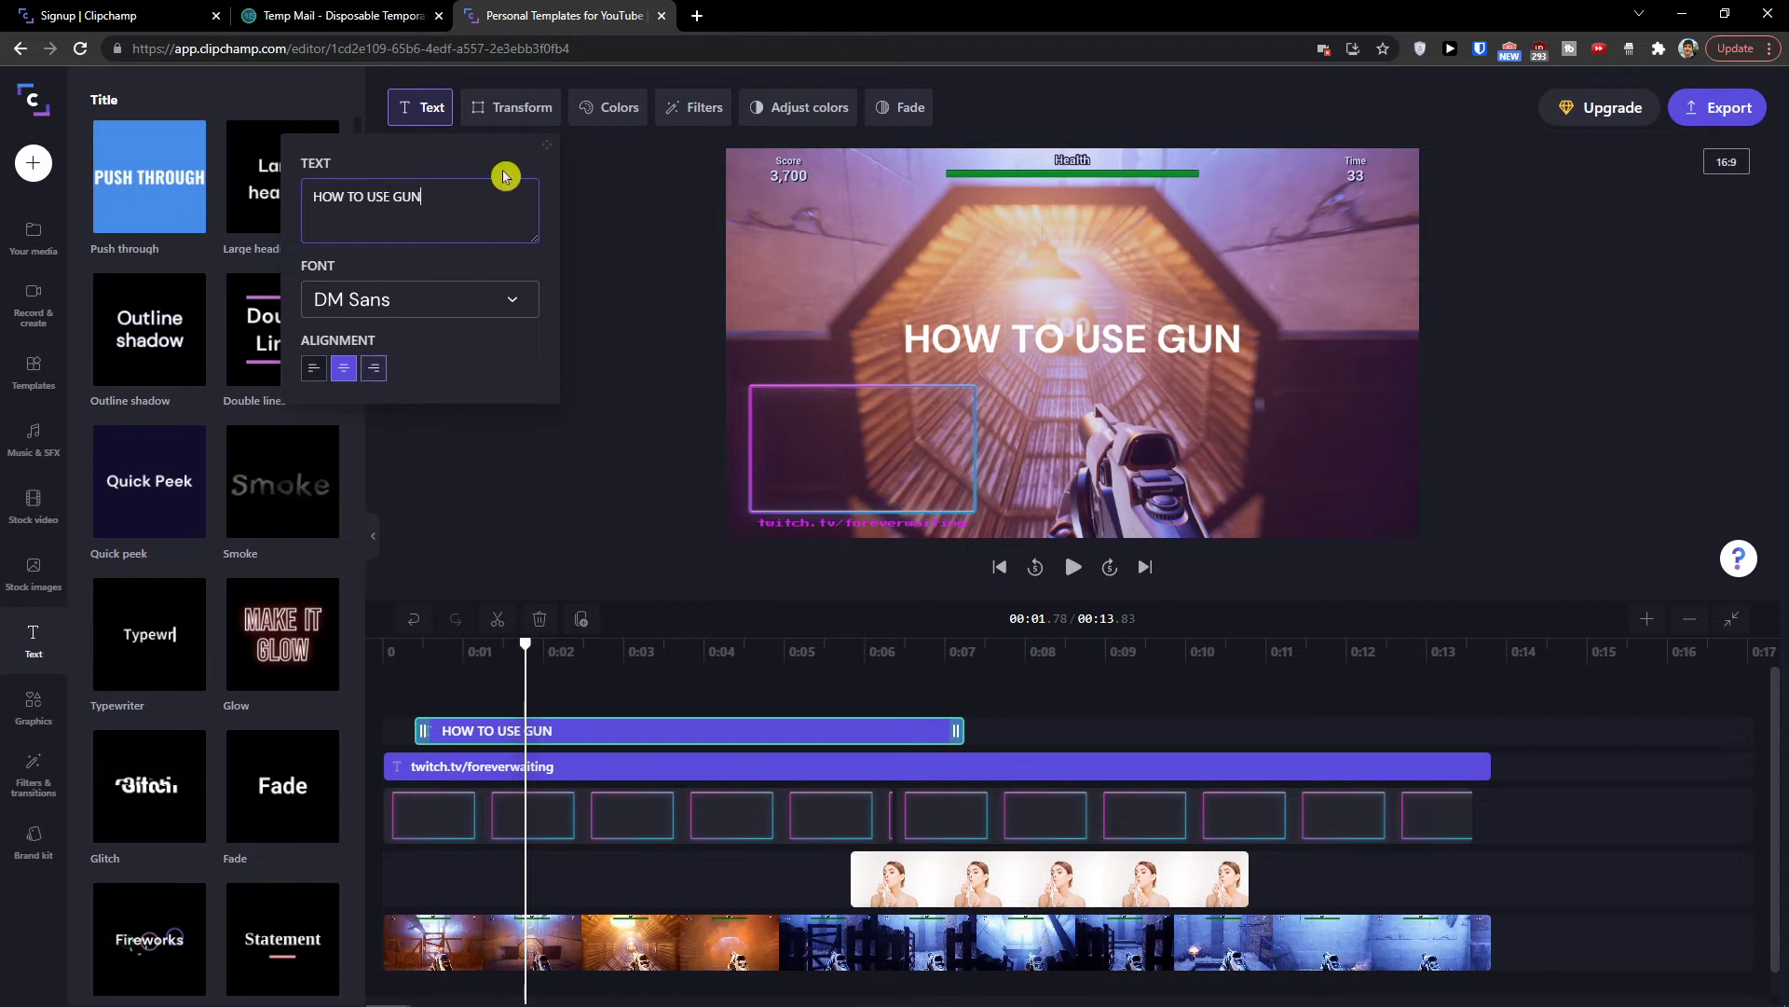
left_click(610, 108)
left_click(522, 200)
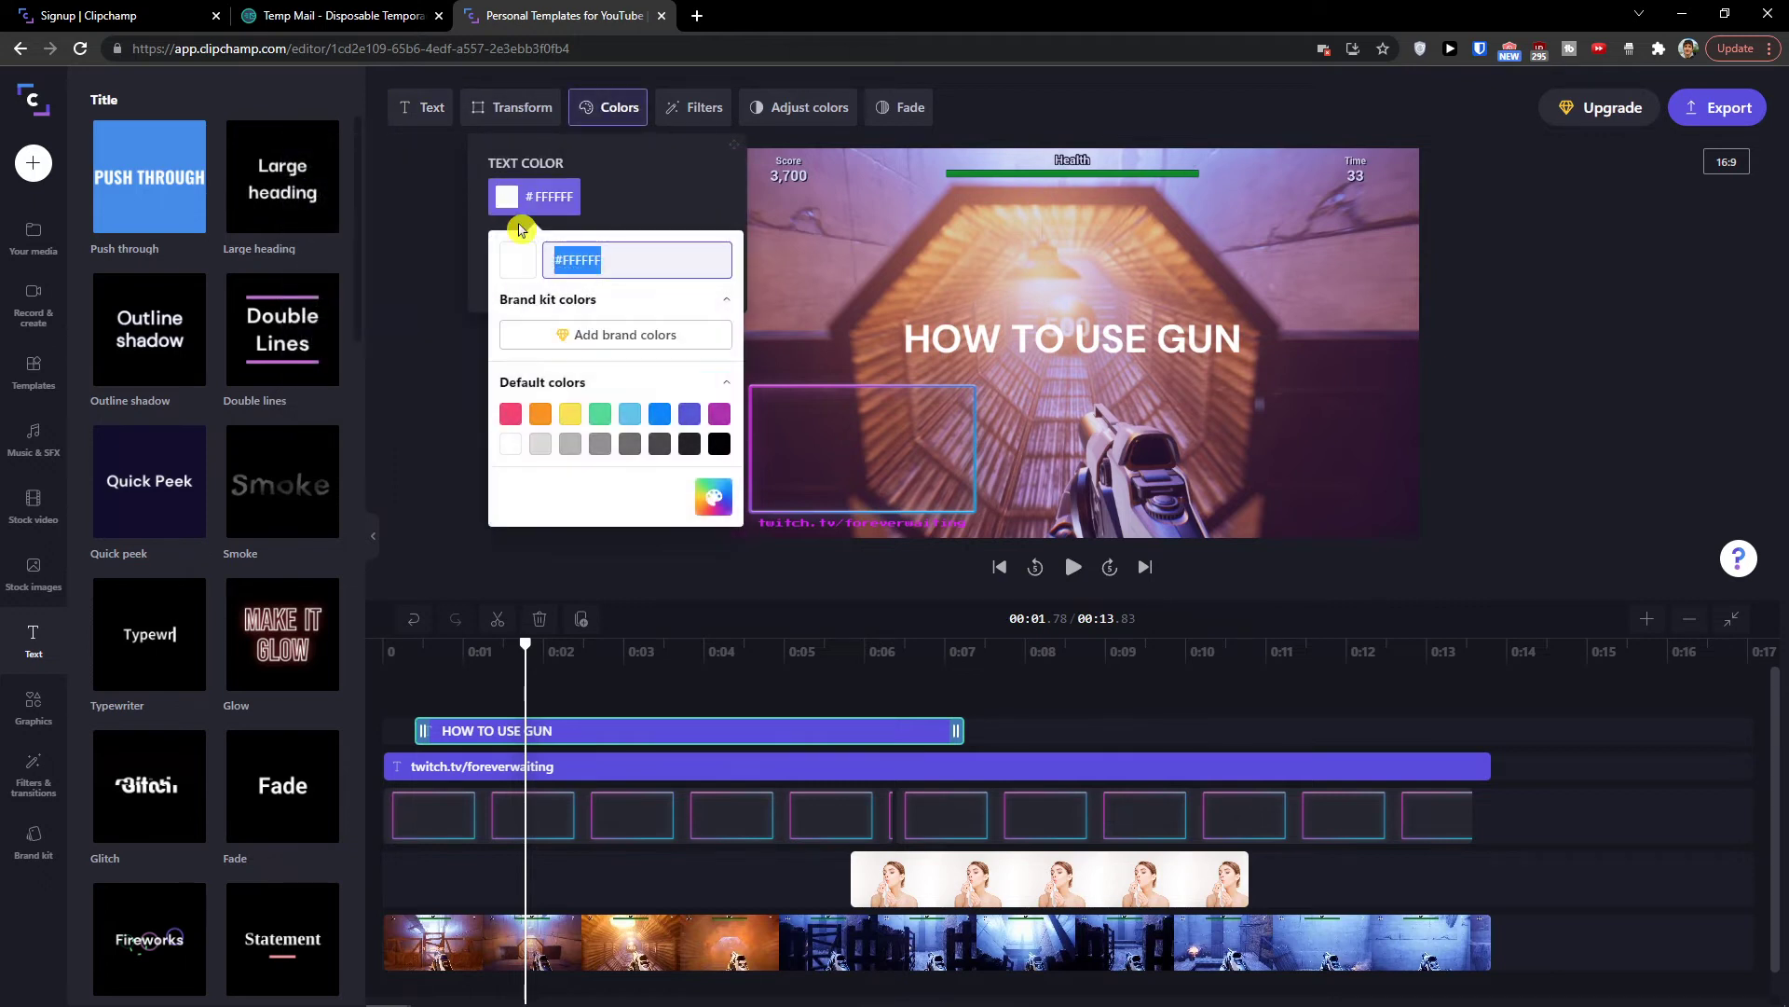
left_click(720, 445)
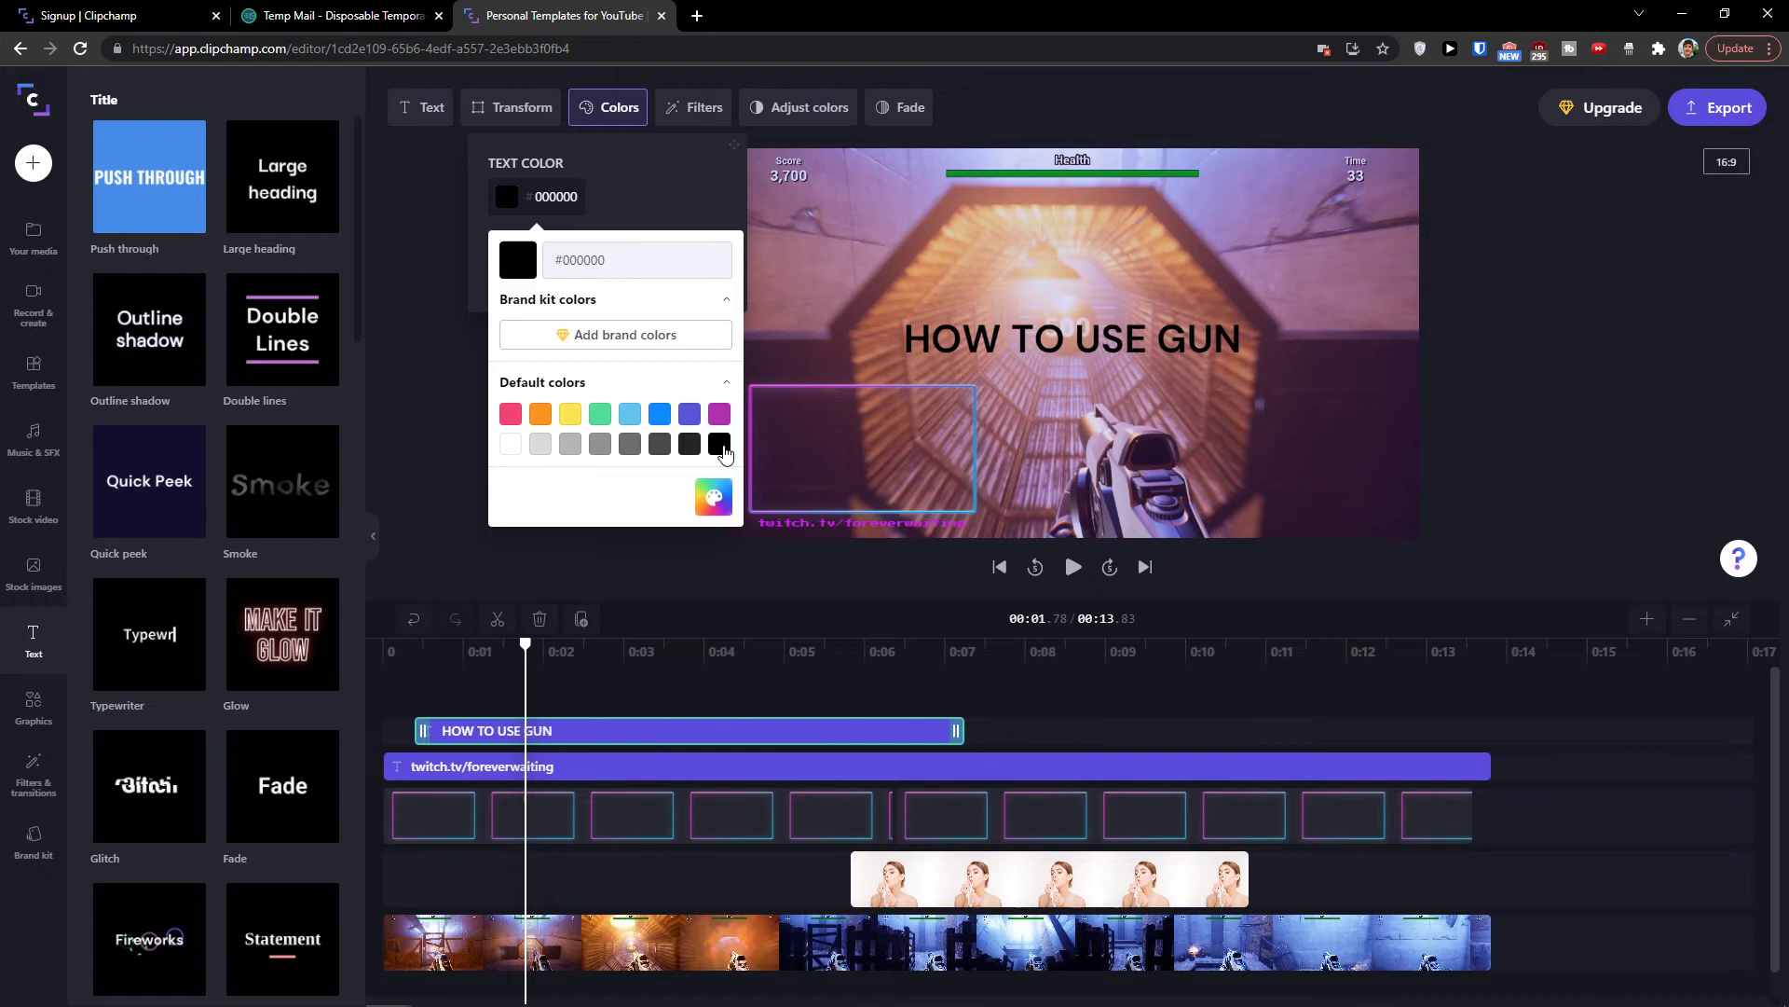
left_click(672, 119)
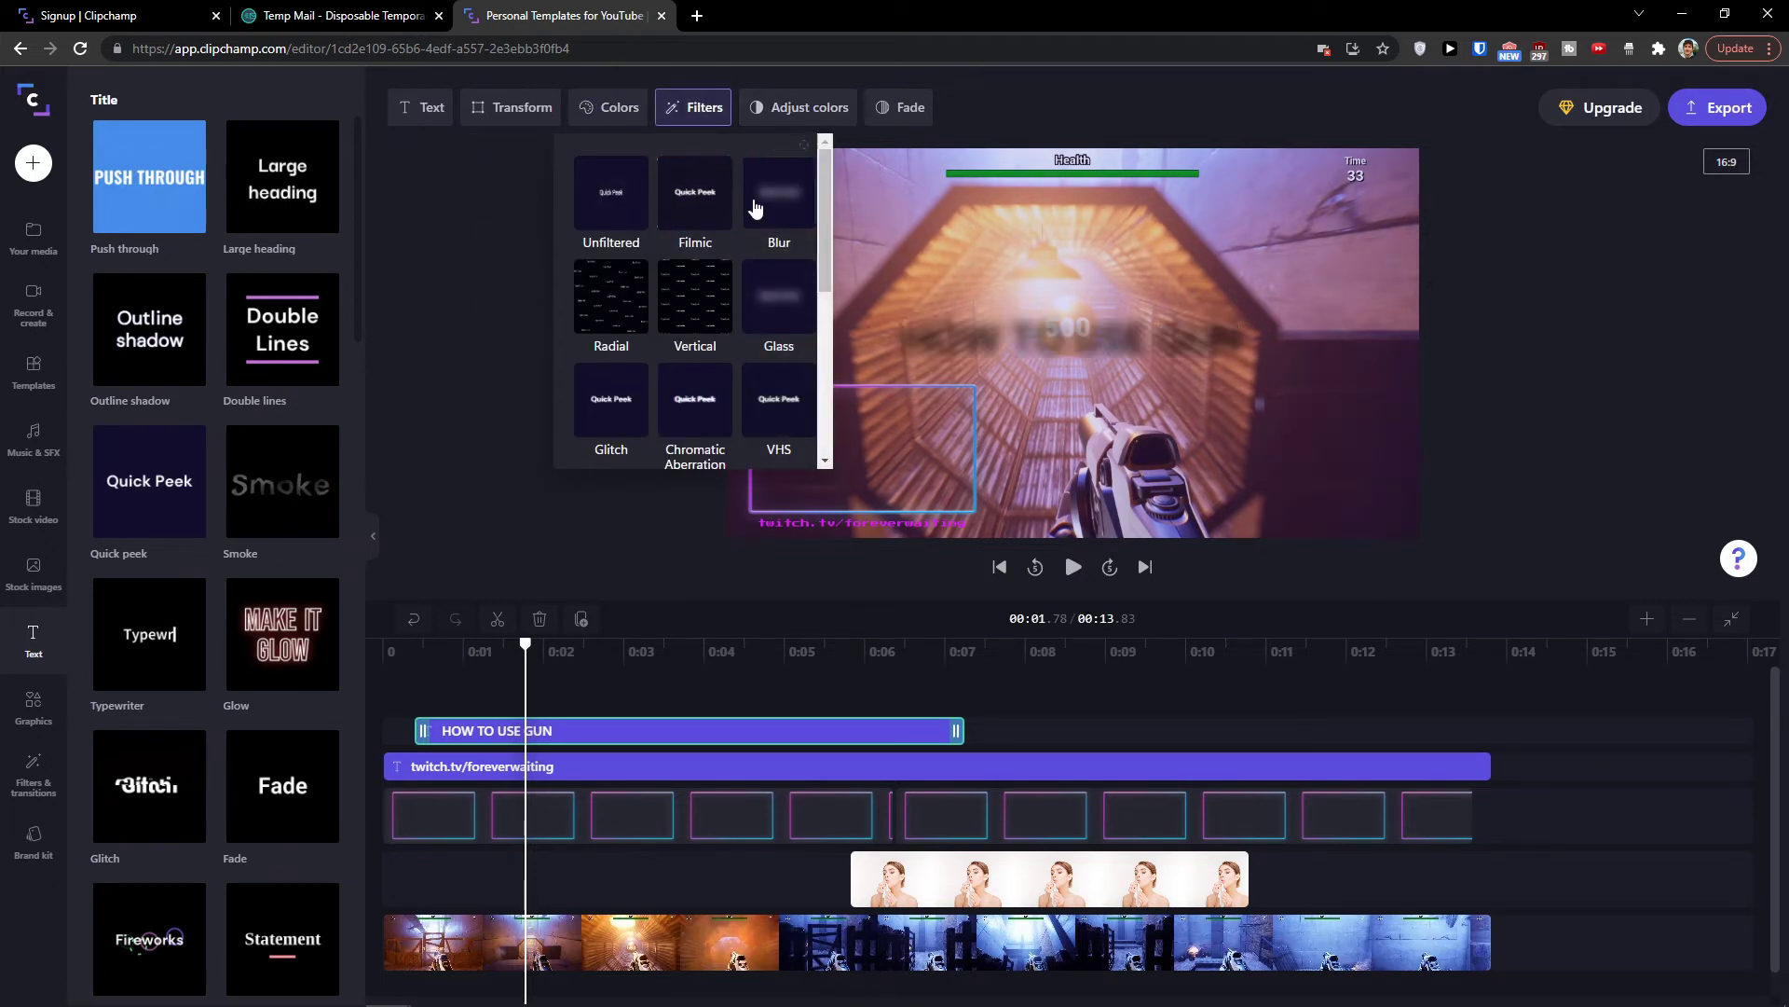
scroll(780, 279, "down", 1)
left_click(664, 307)
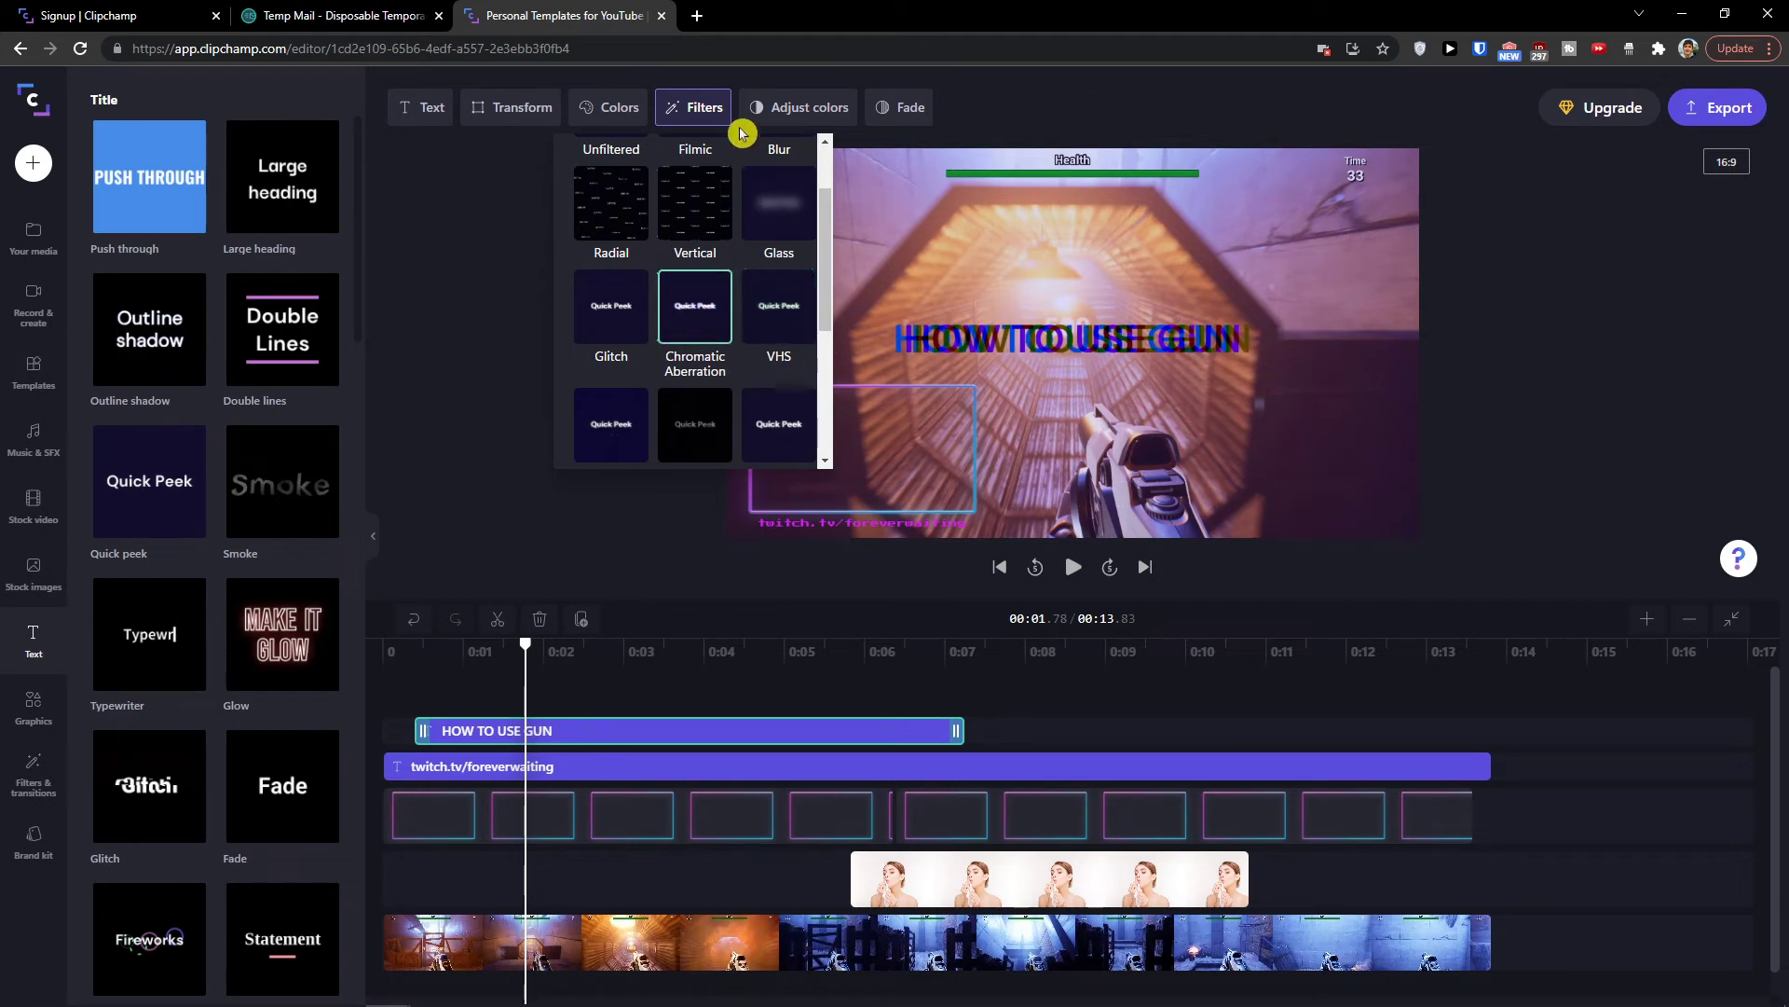
left_click(773, 109)
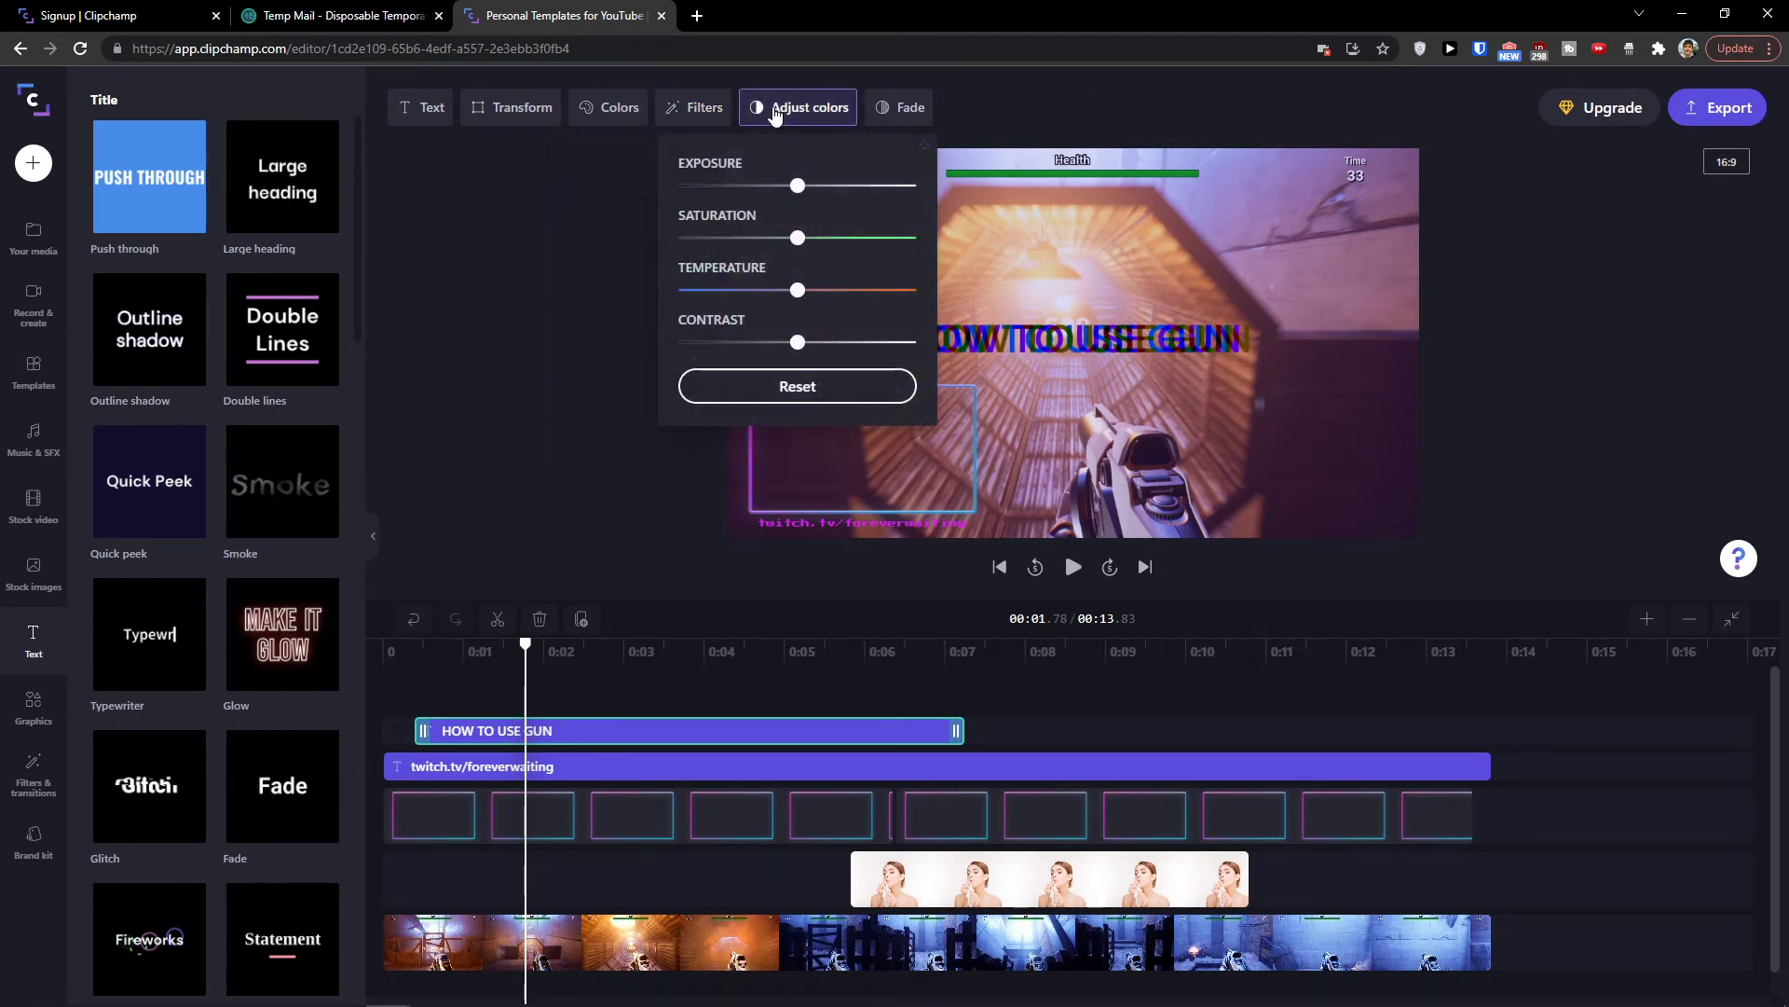
left_click(890, 117)
Centre the title in the frame at medium size and return toward the video start.
left_click(542, 116)
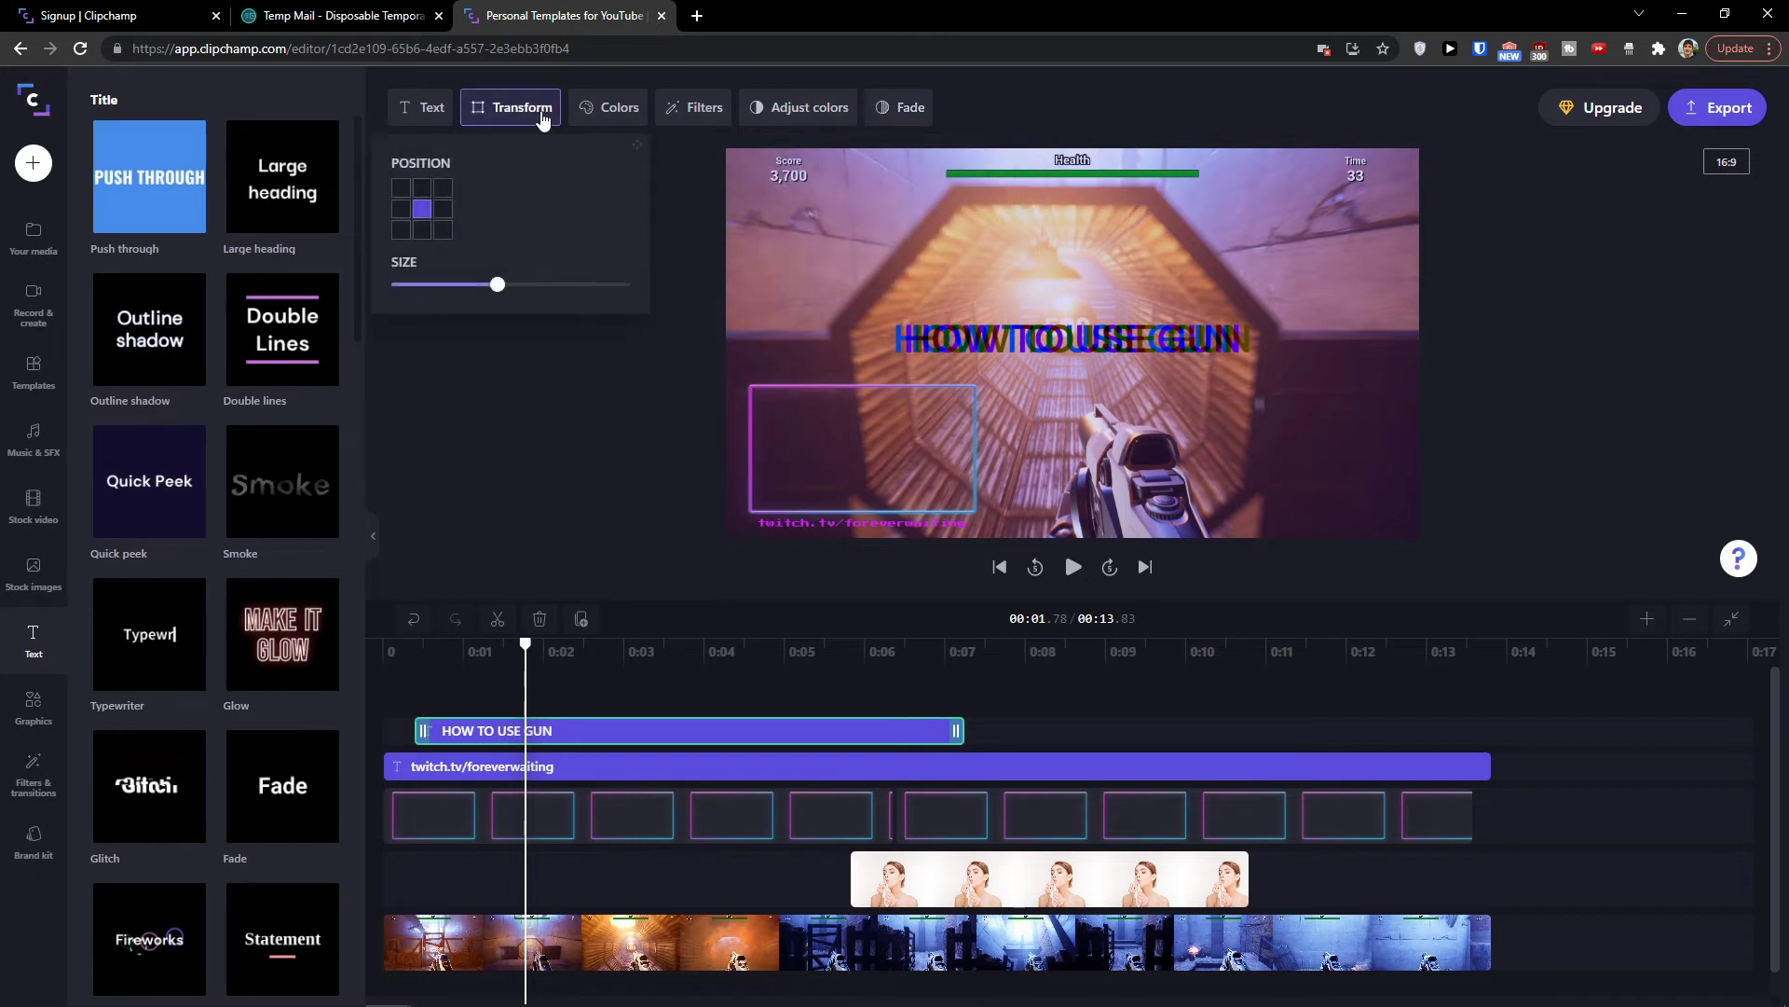
left_click(402, 189)
left_click(422, 190)
left_click(423, 210)
left_click_drag(497, 292, 634, 295)
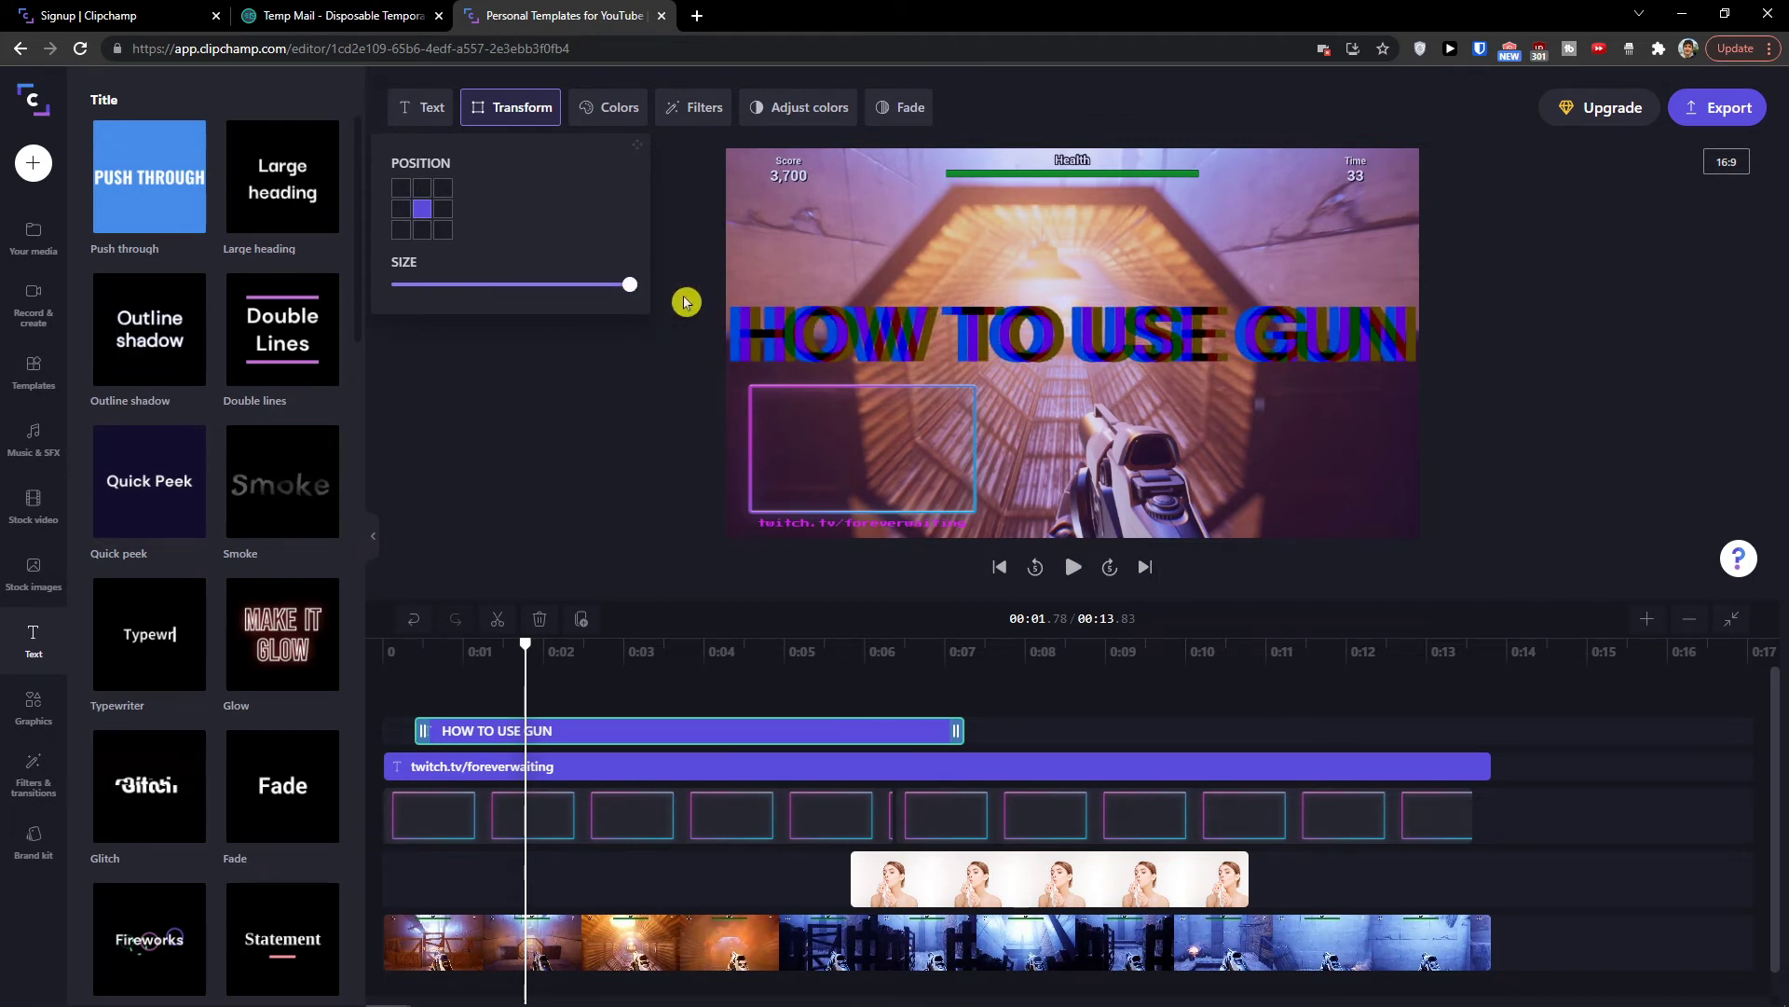
left_click_drag(630, 284, 514, 288)
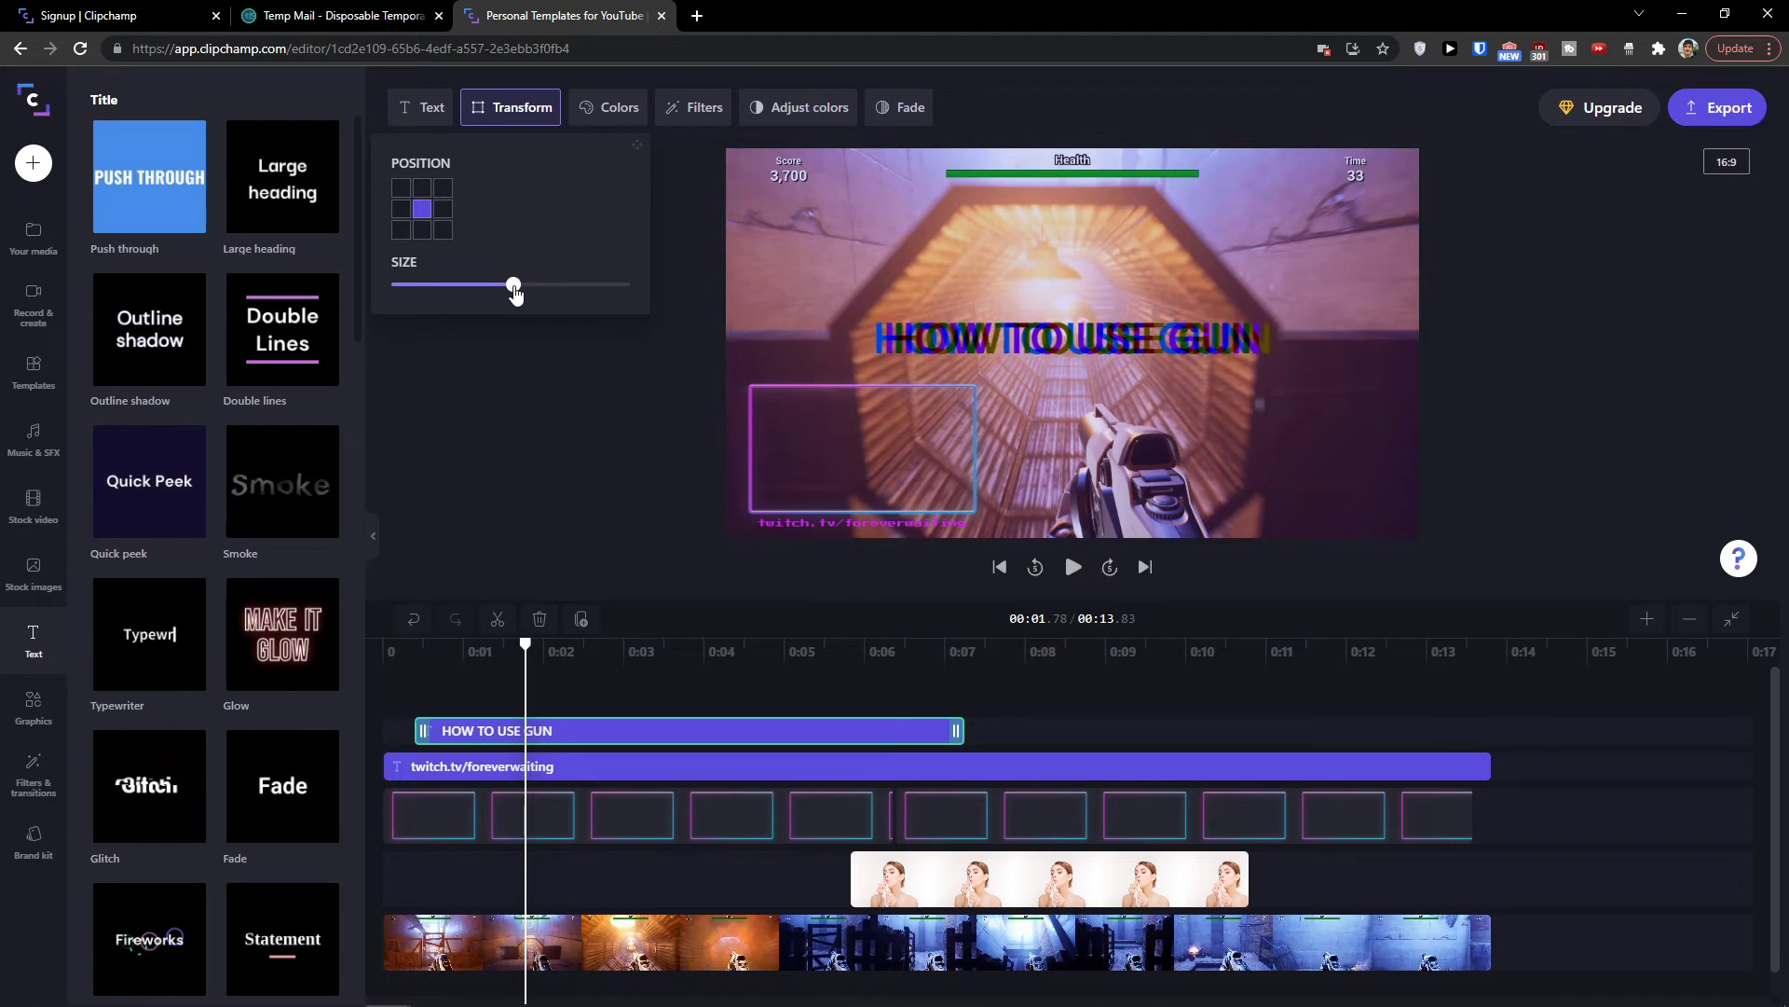
left_click(424, 652)
left_click(389, 652)
Preview the title up to about 0:04.6 and review its filter list.
key("space")
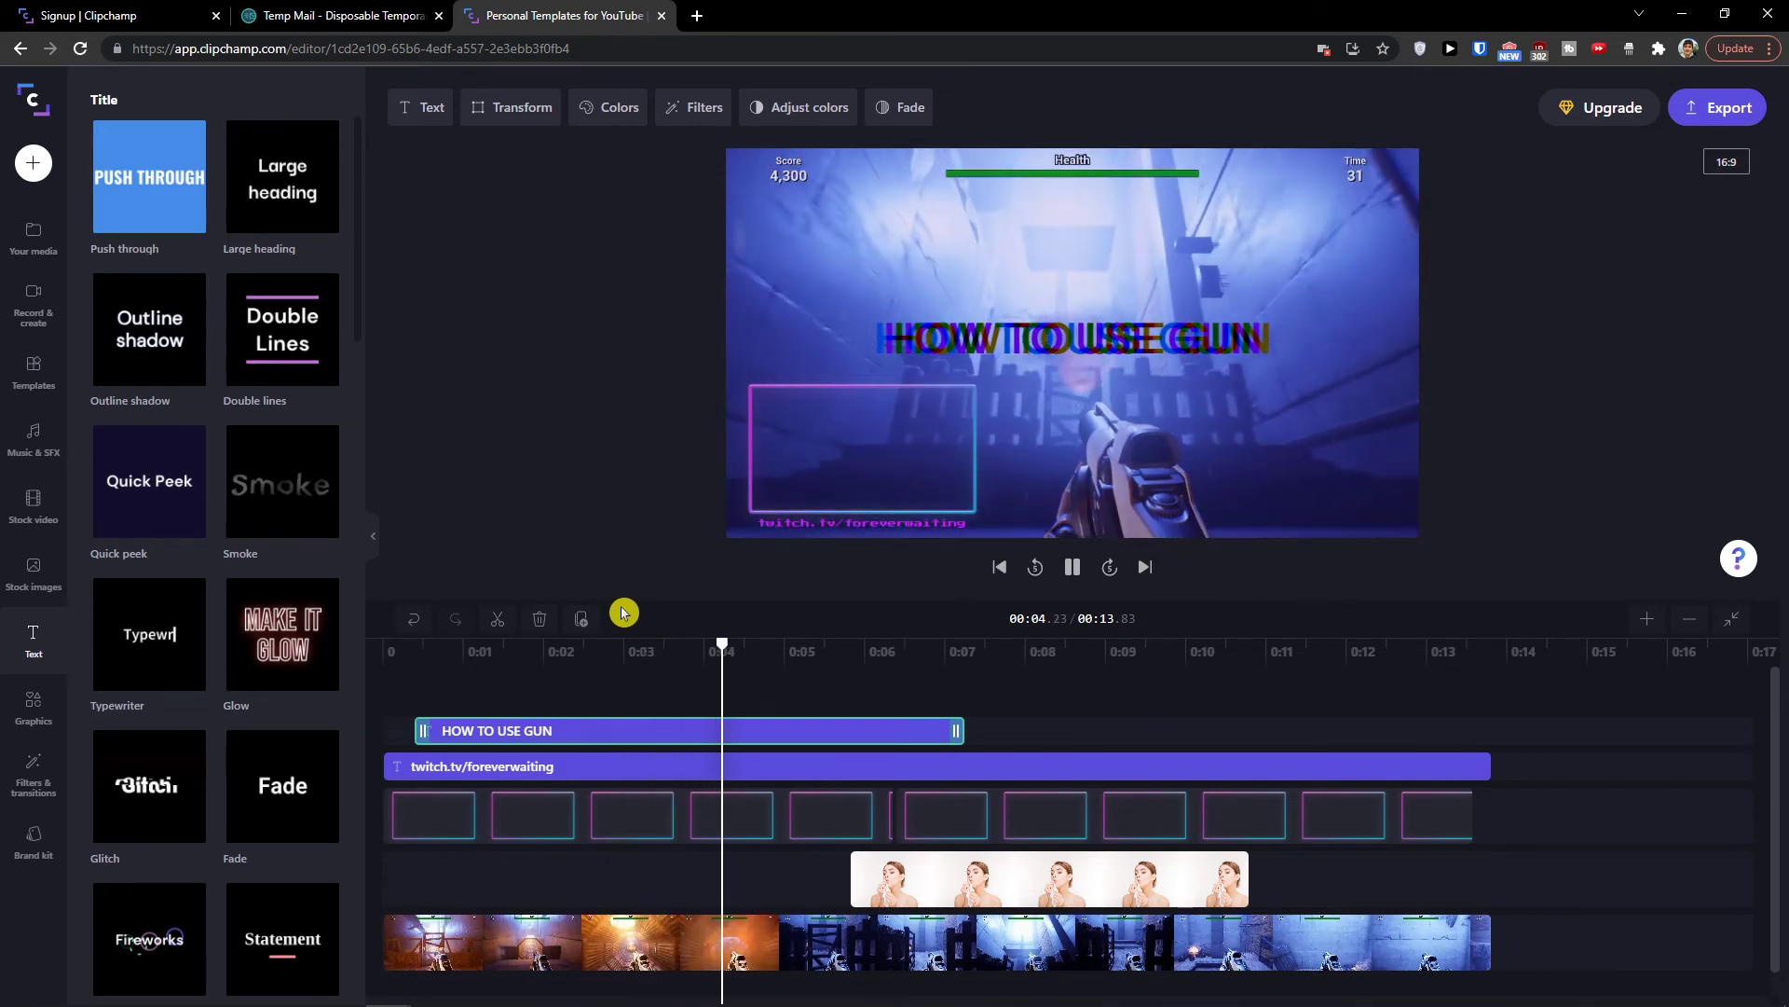
key("space")
left_click(701, 108)
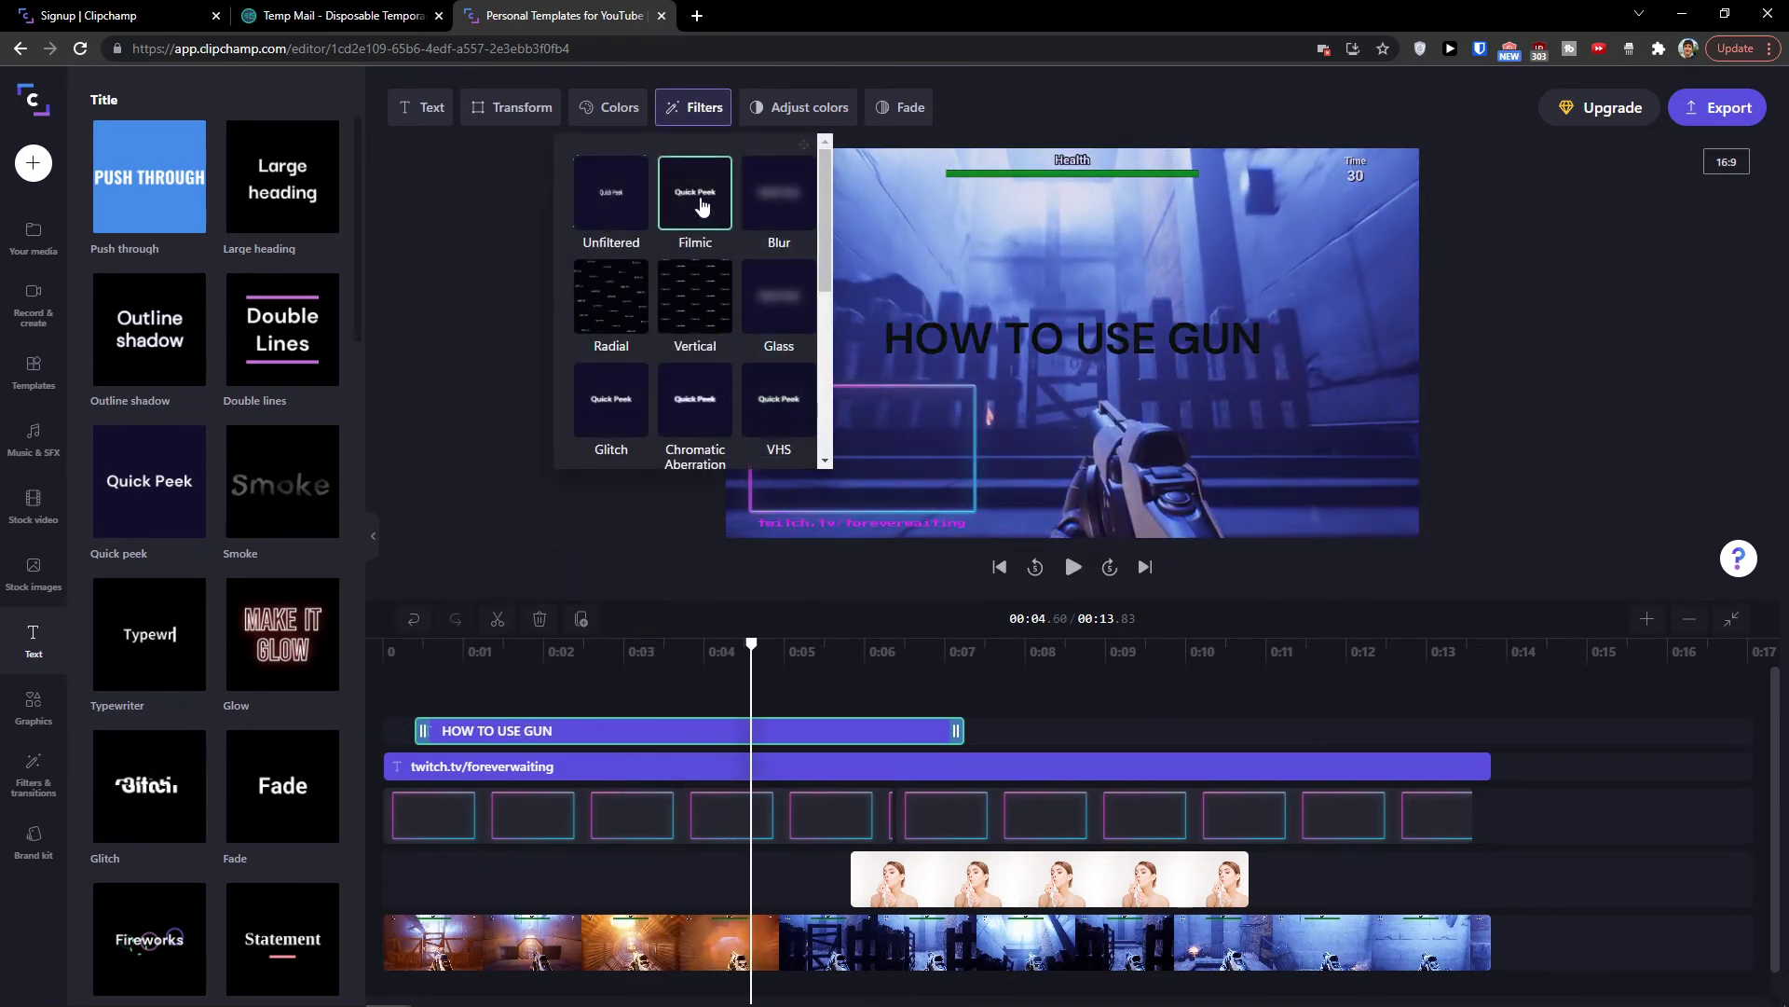
left_click(467, 202)
Replay the video from the start, then bring up the HOW TO USE GUN clip's context menu.
left_click(427, 650)
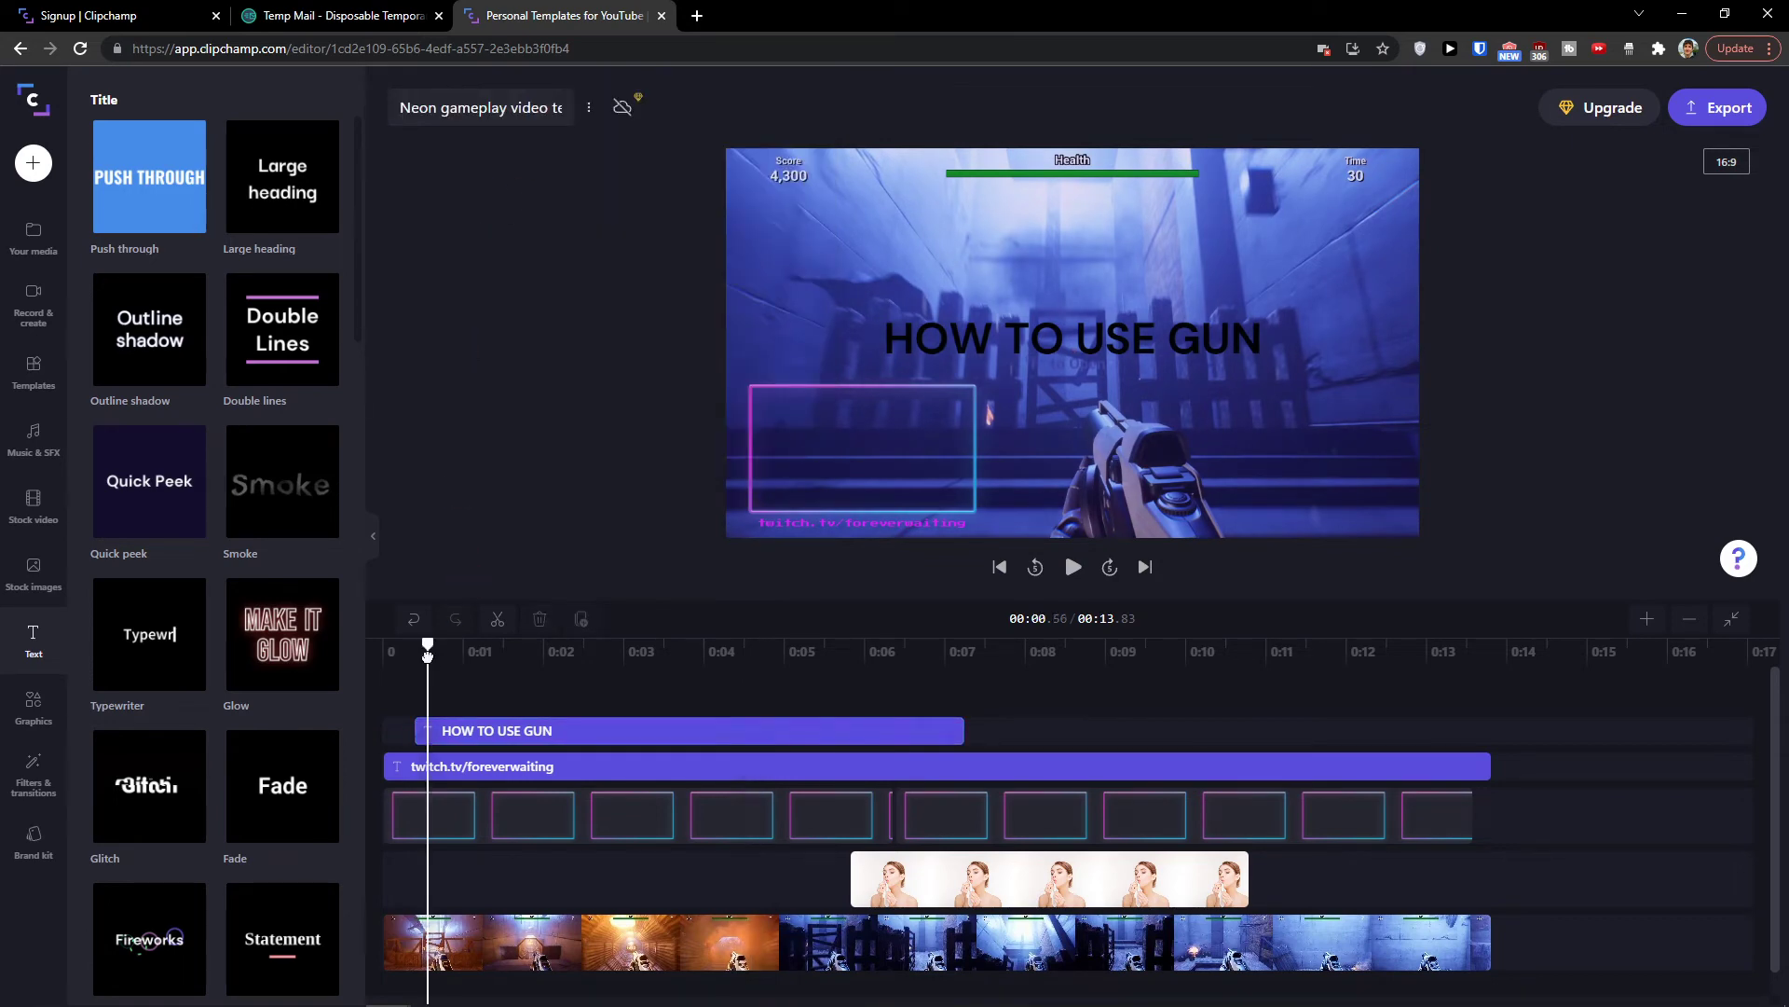
left_click(403, 652)
key("space")
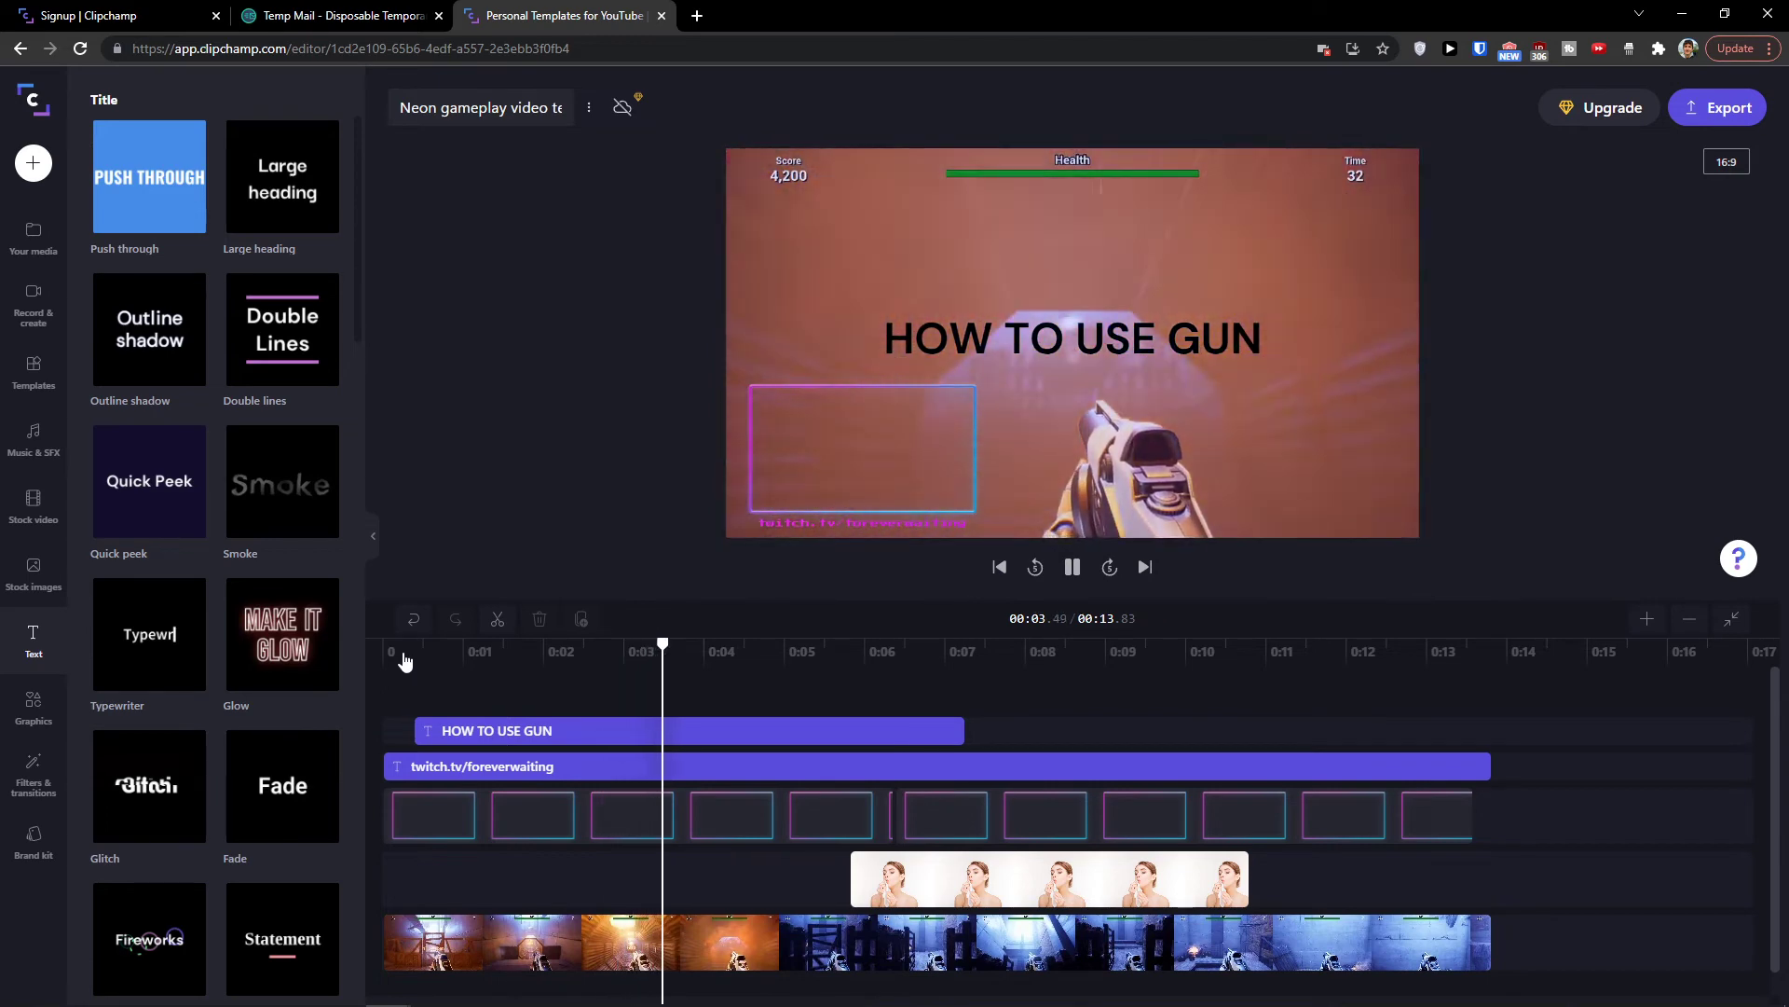
left_click(667, 730)
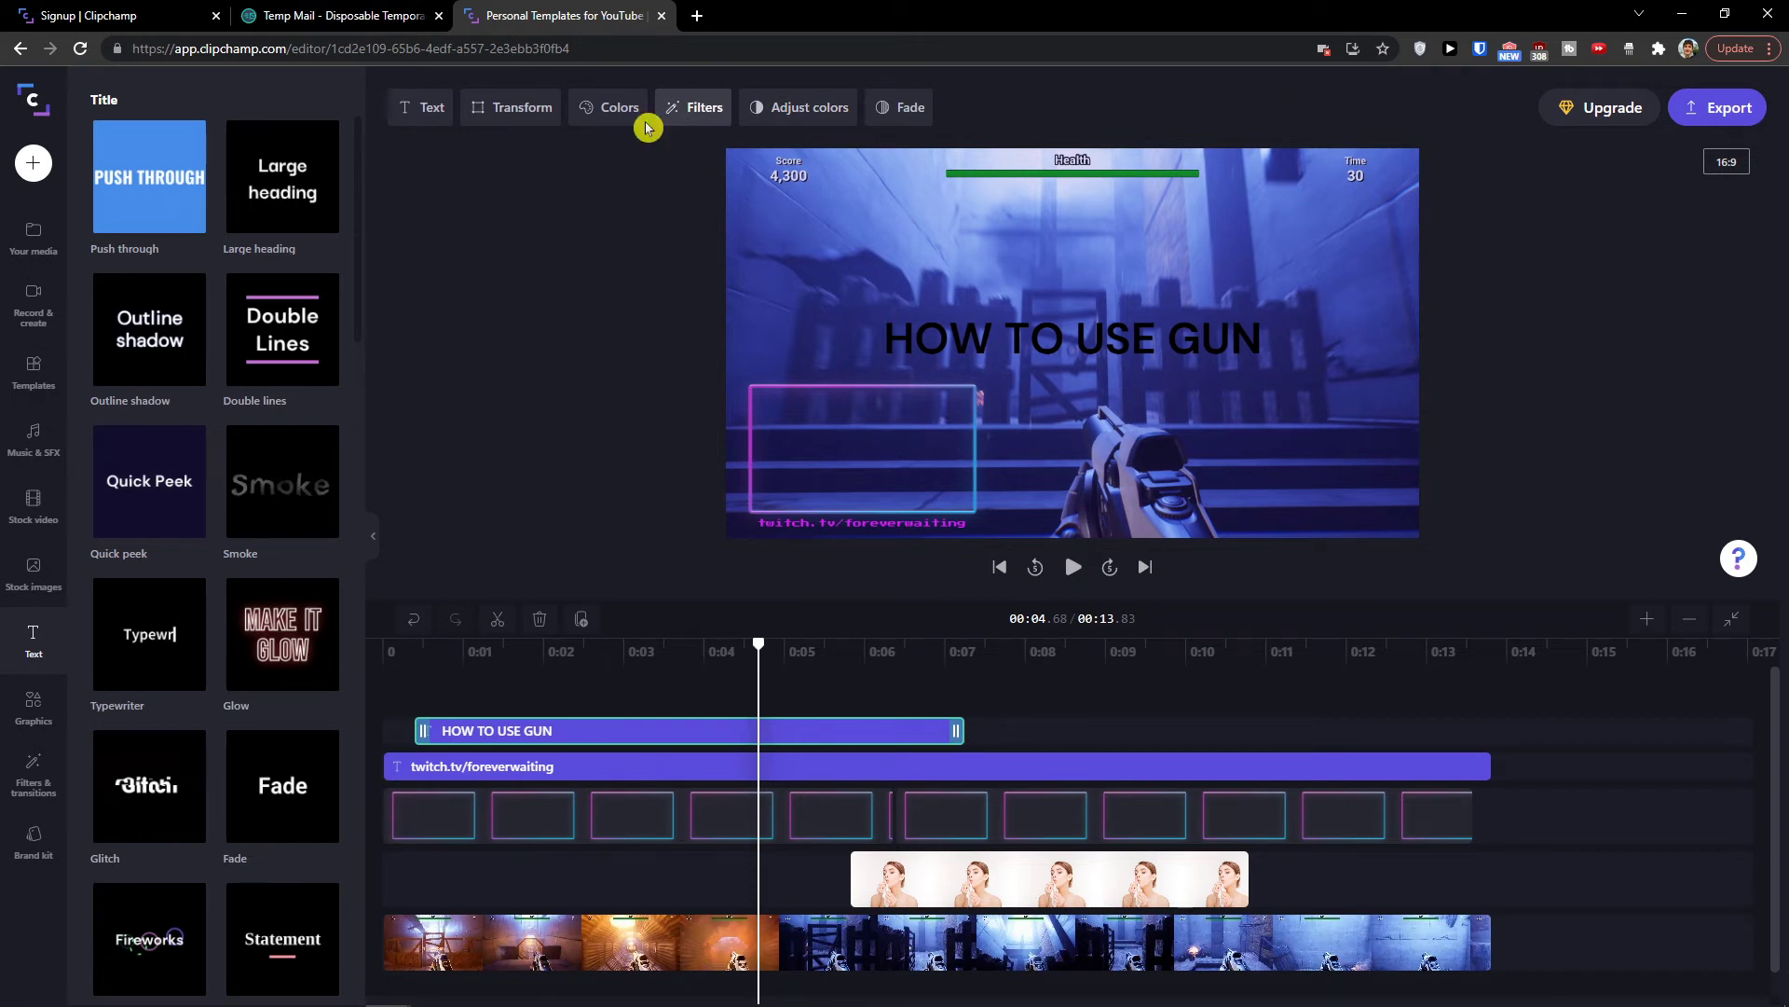
scroll(261, 399, "down", 1)
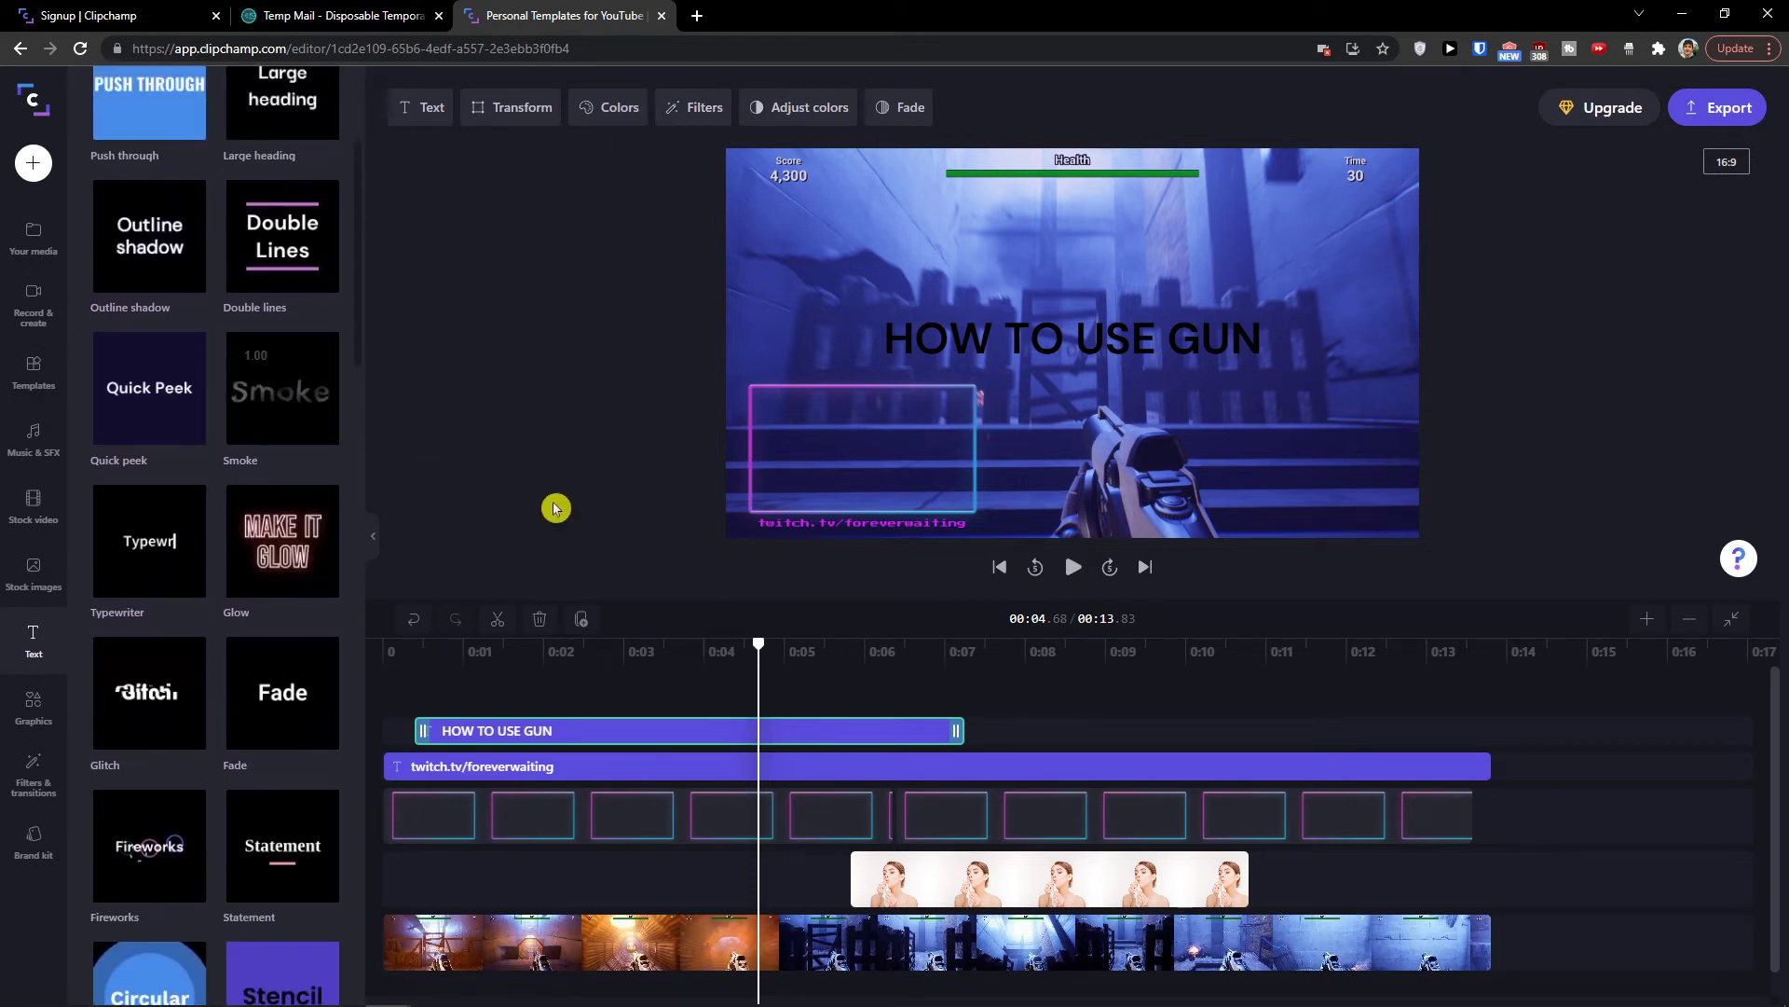
right_click(681, 736)
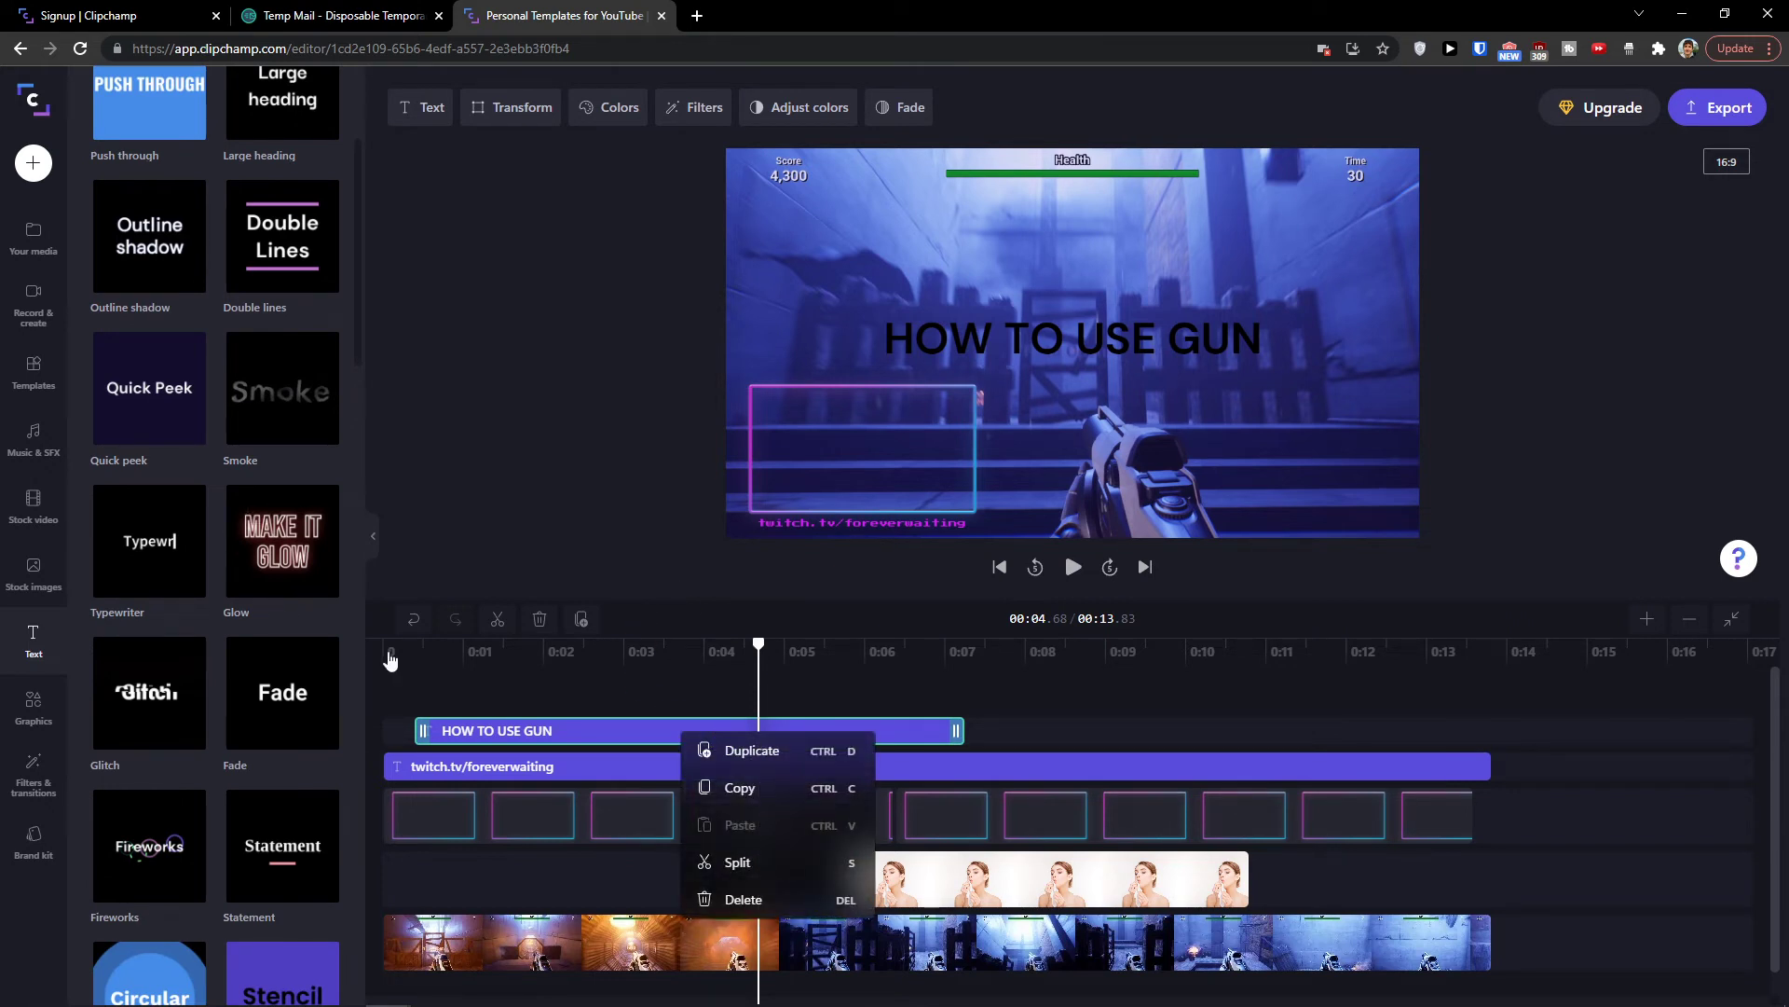
left_click(39, 715)
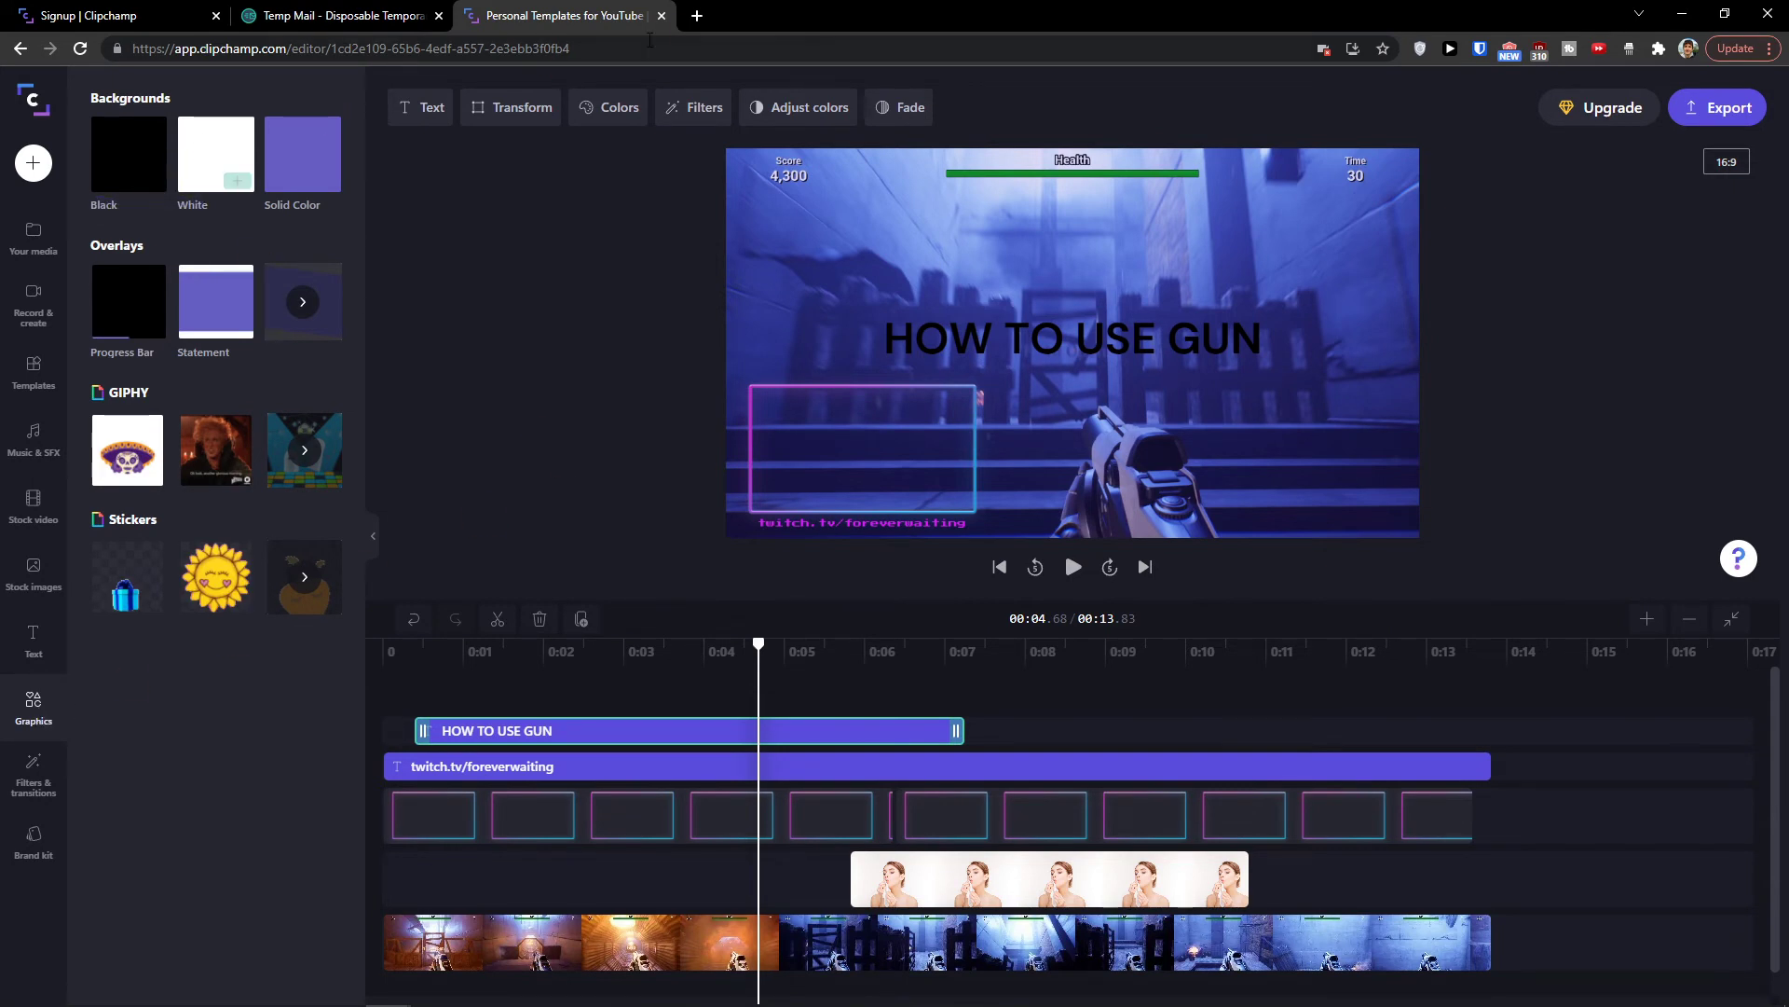
Browse the transitions library, scrolling past Tiles, Glitch, Spin, Wipe left and Cross fade.
left_click(697, 16)
left_click_drag(724, 15, 0, 373)
mouse_move(119, 312)
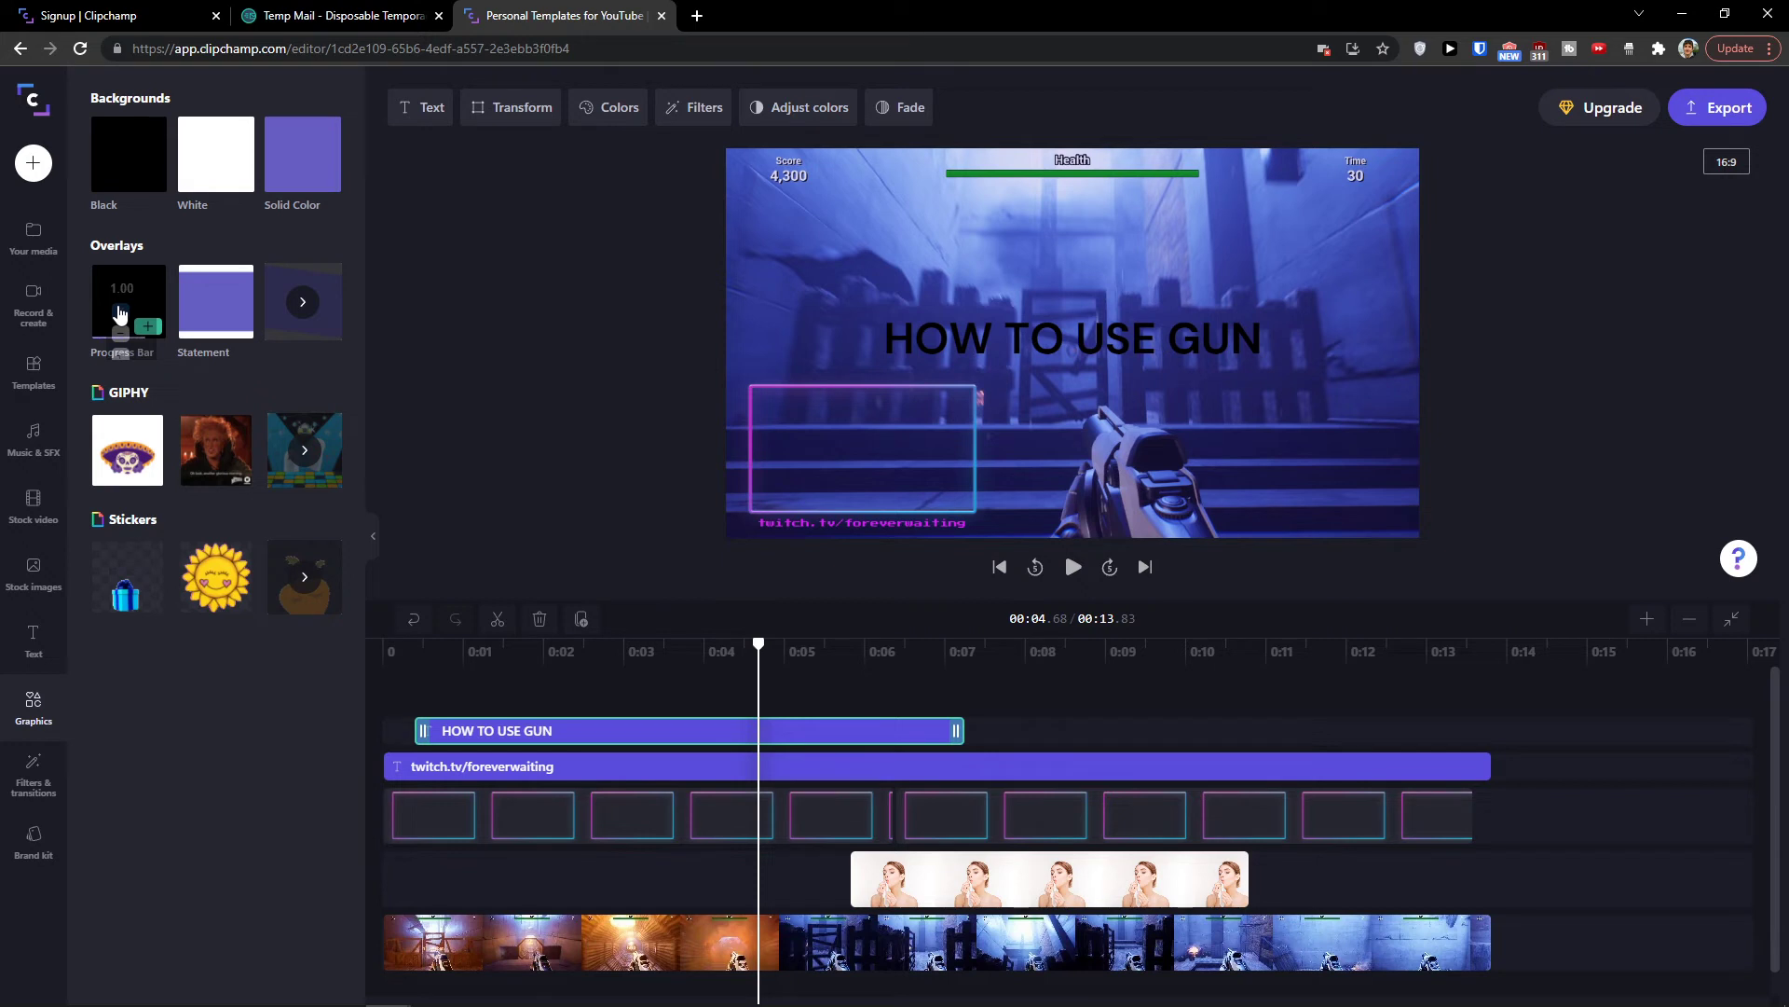
left_click(37, 757)
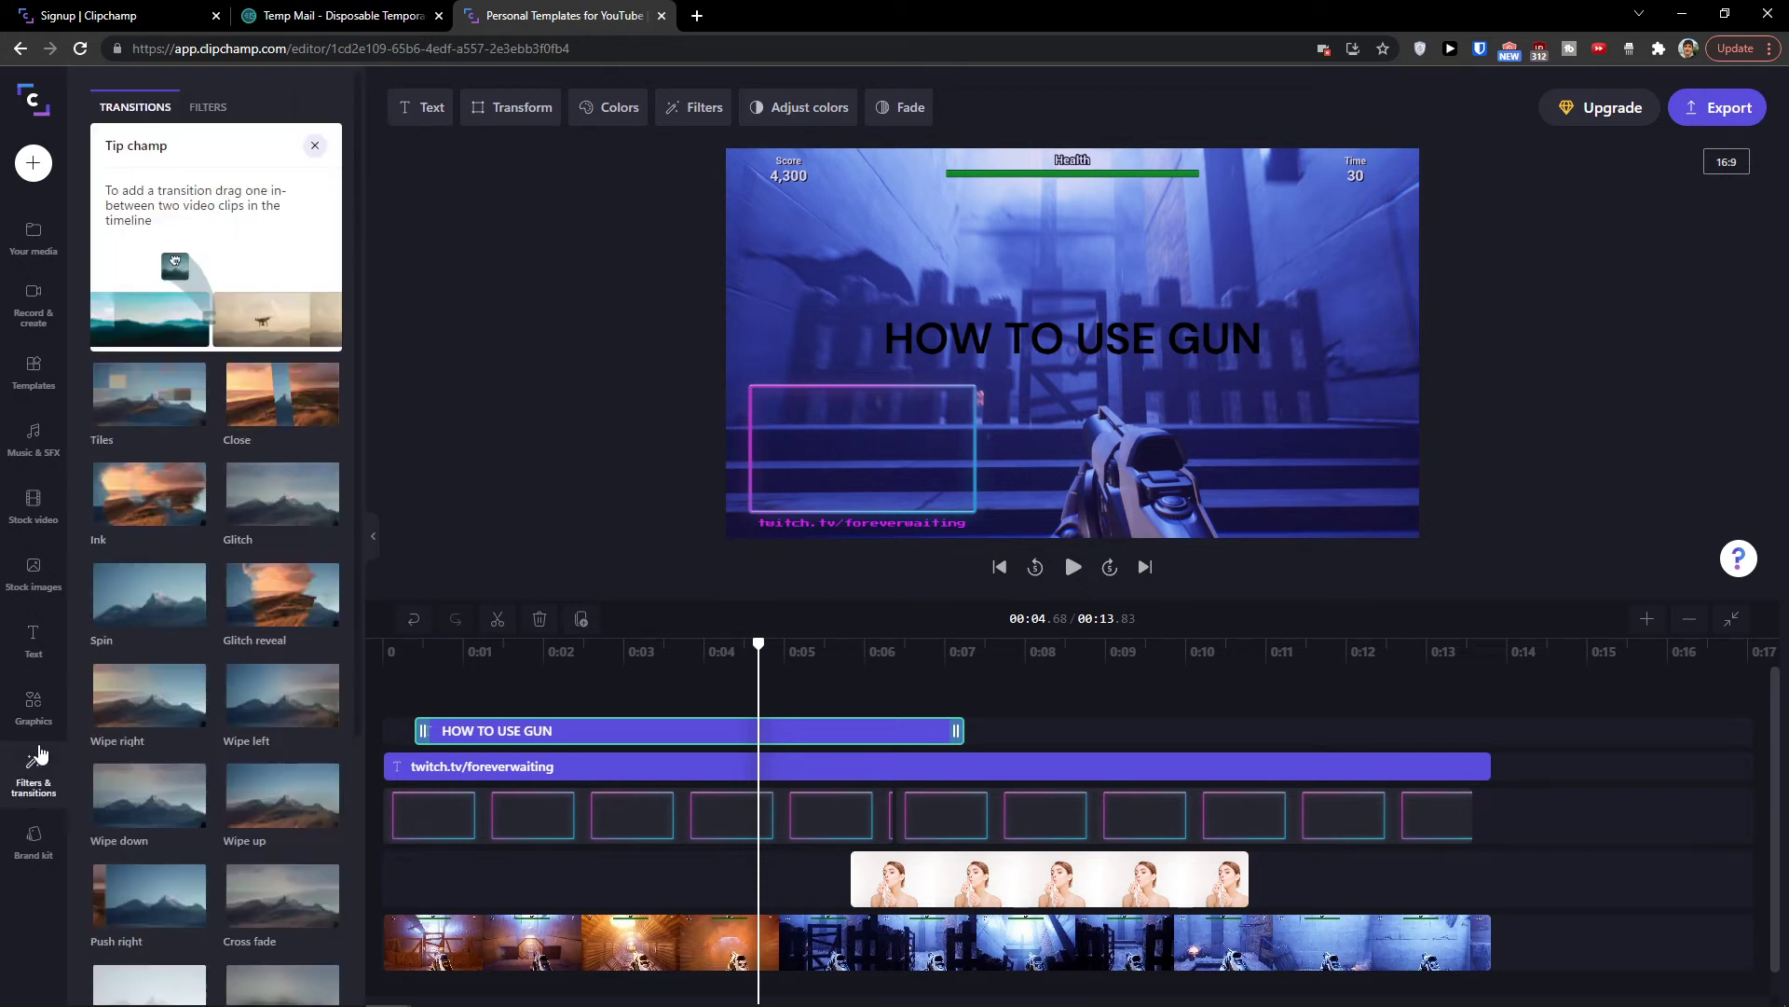
scroll(242, 513, "down", 2)
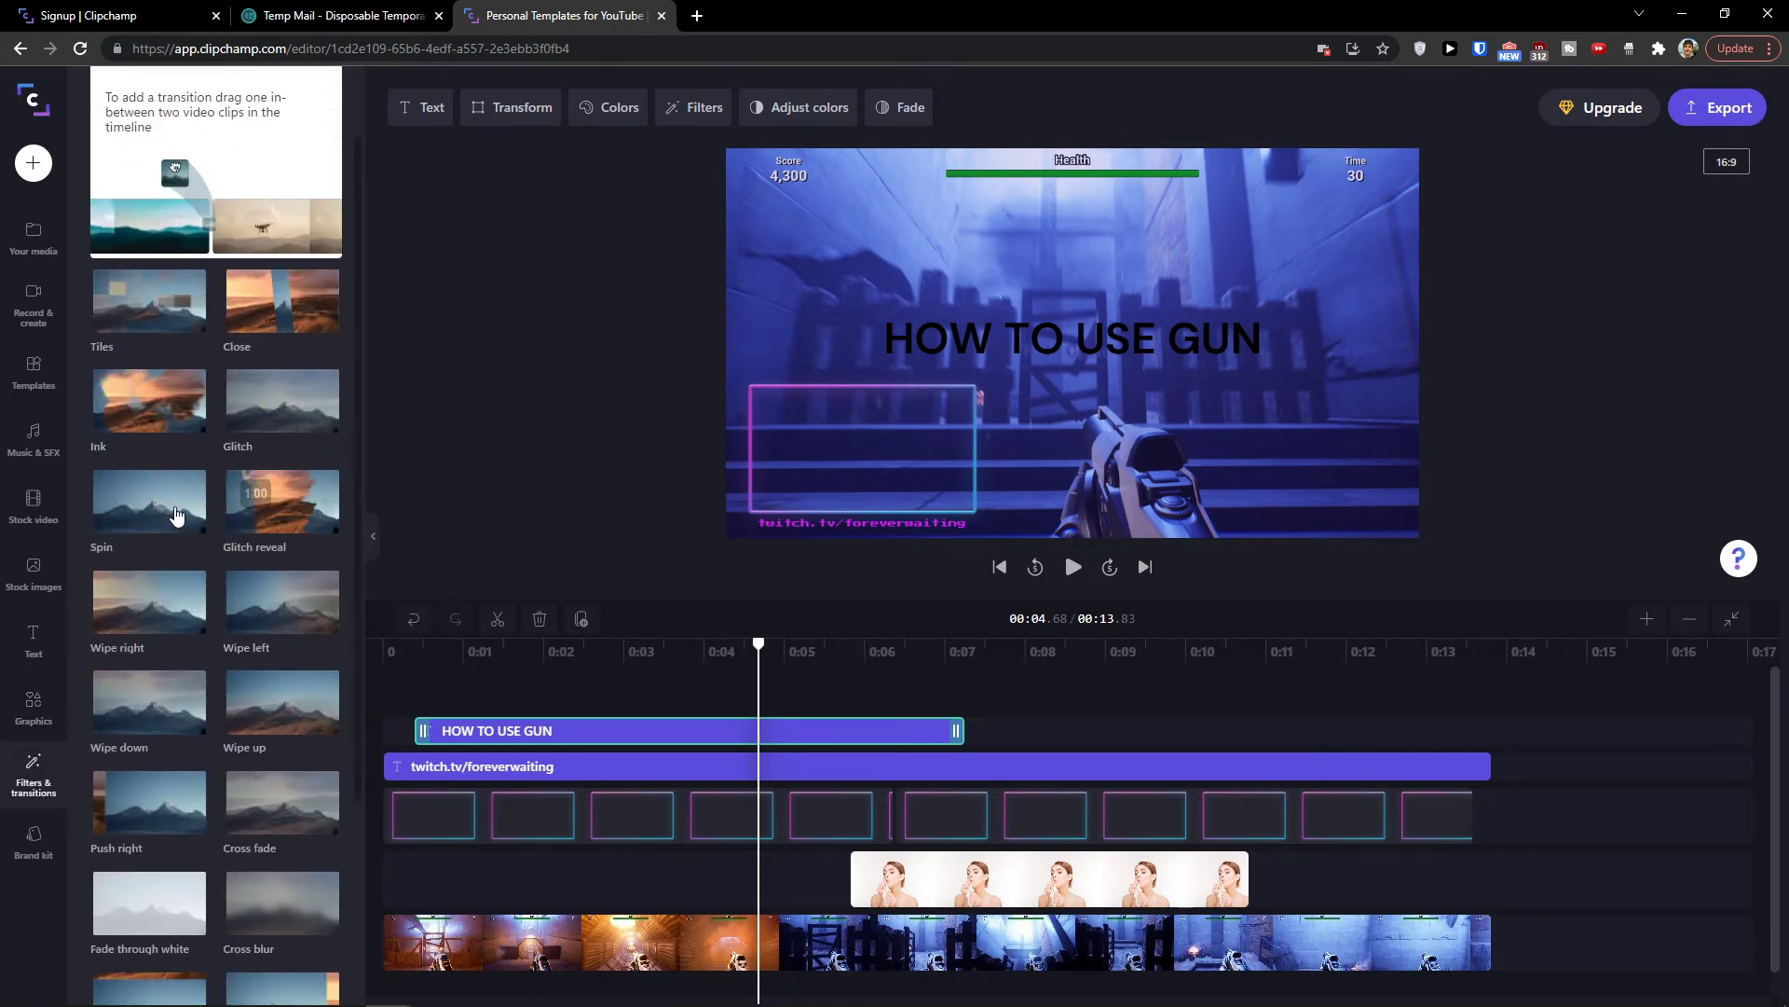
mouse_move(165, 404)
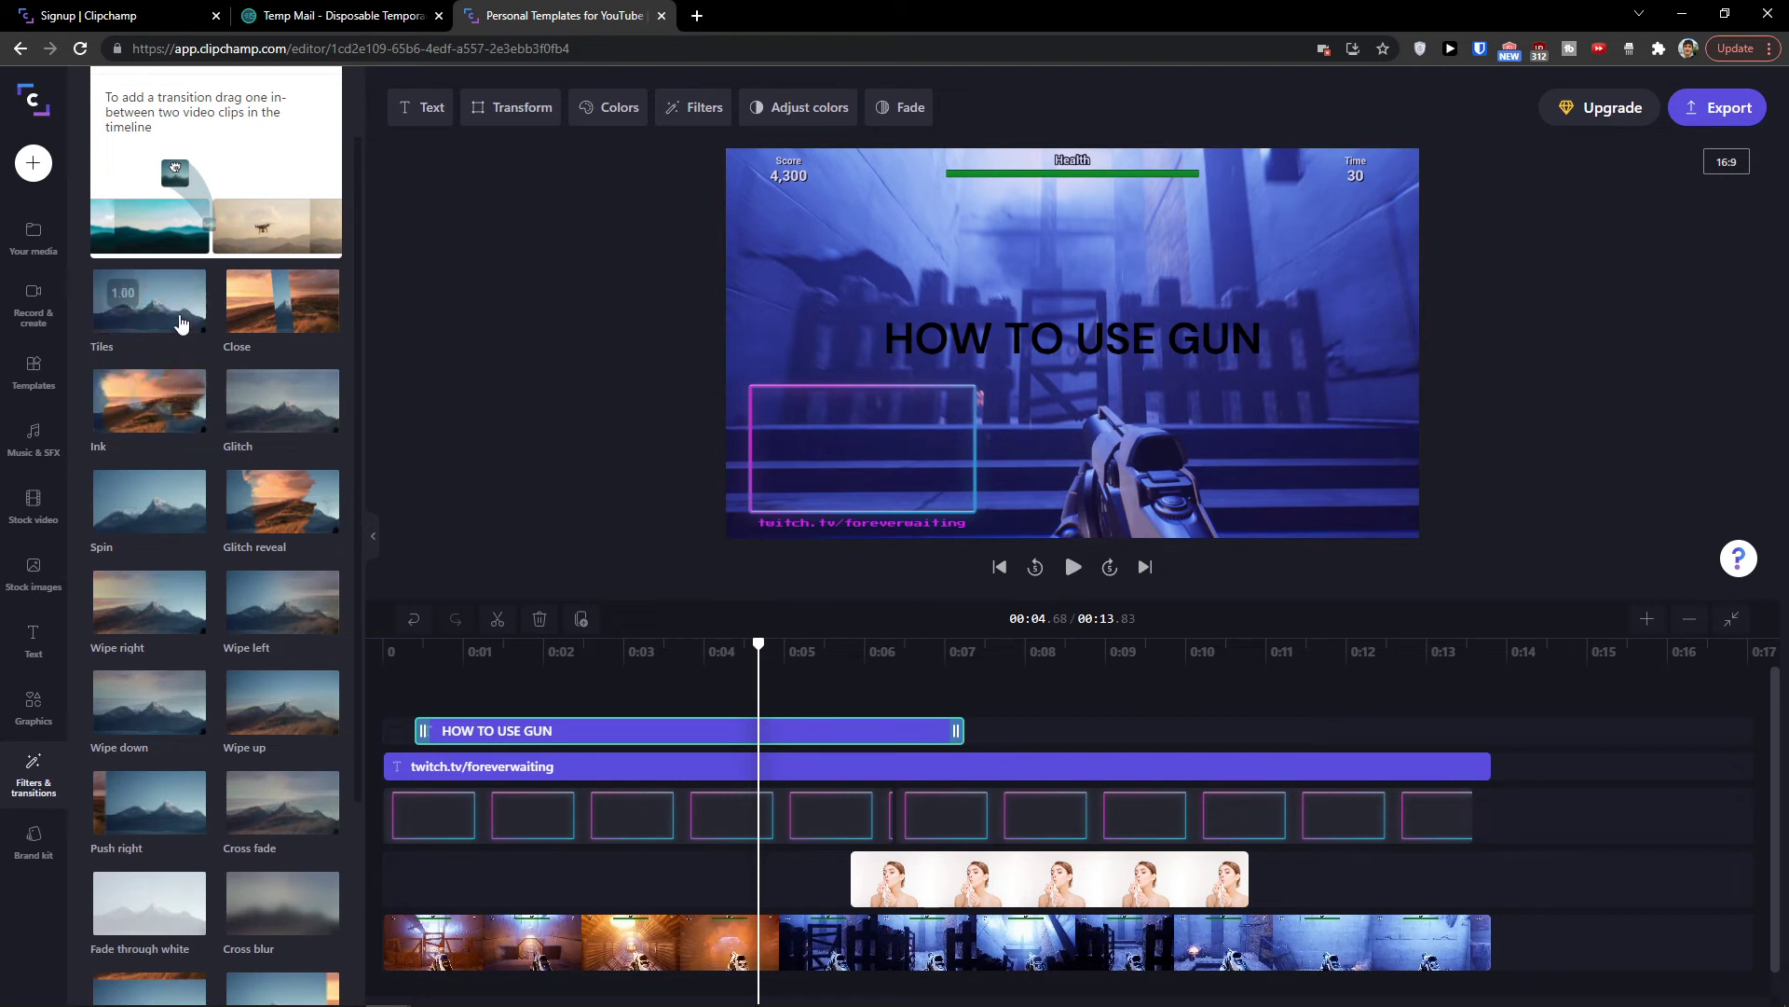
mouse_move(245, 320)
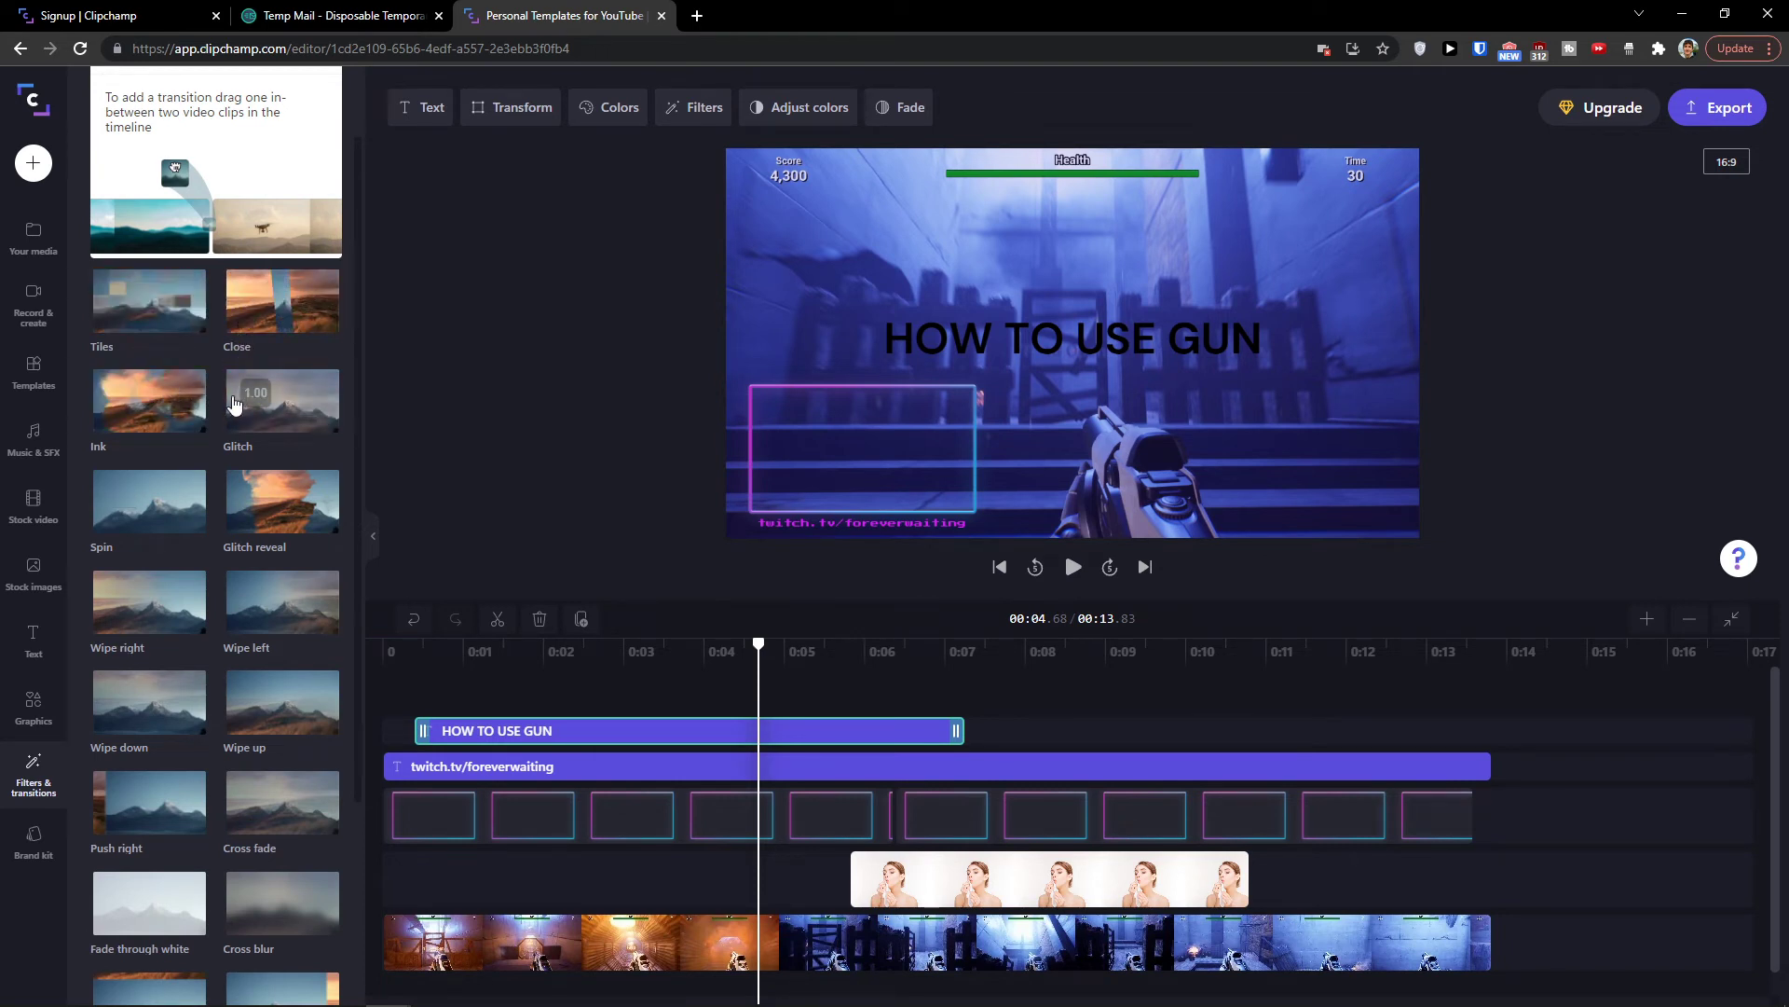
left_click(214, 438)
scroll(219, 434, "down", 1)
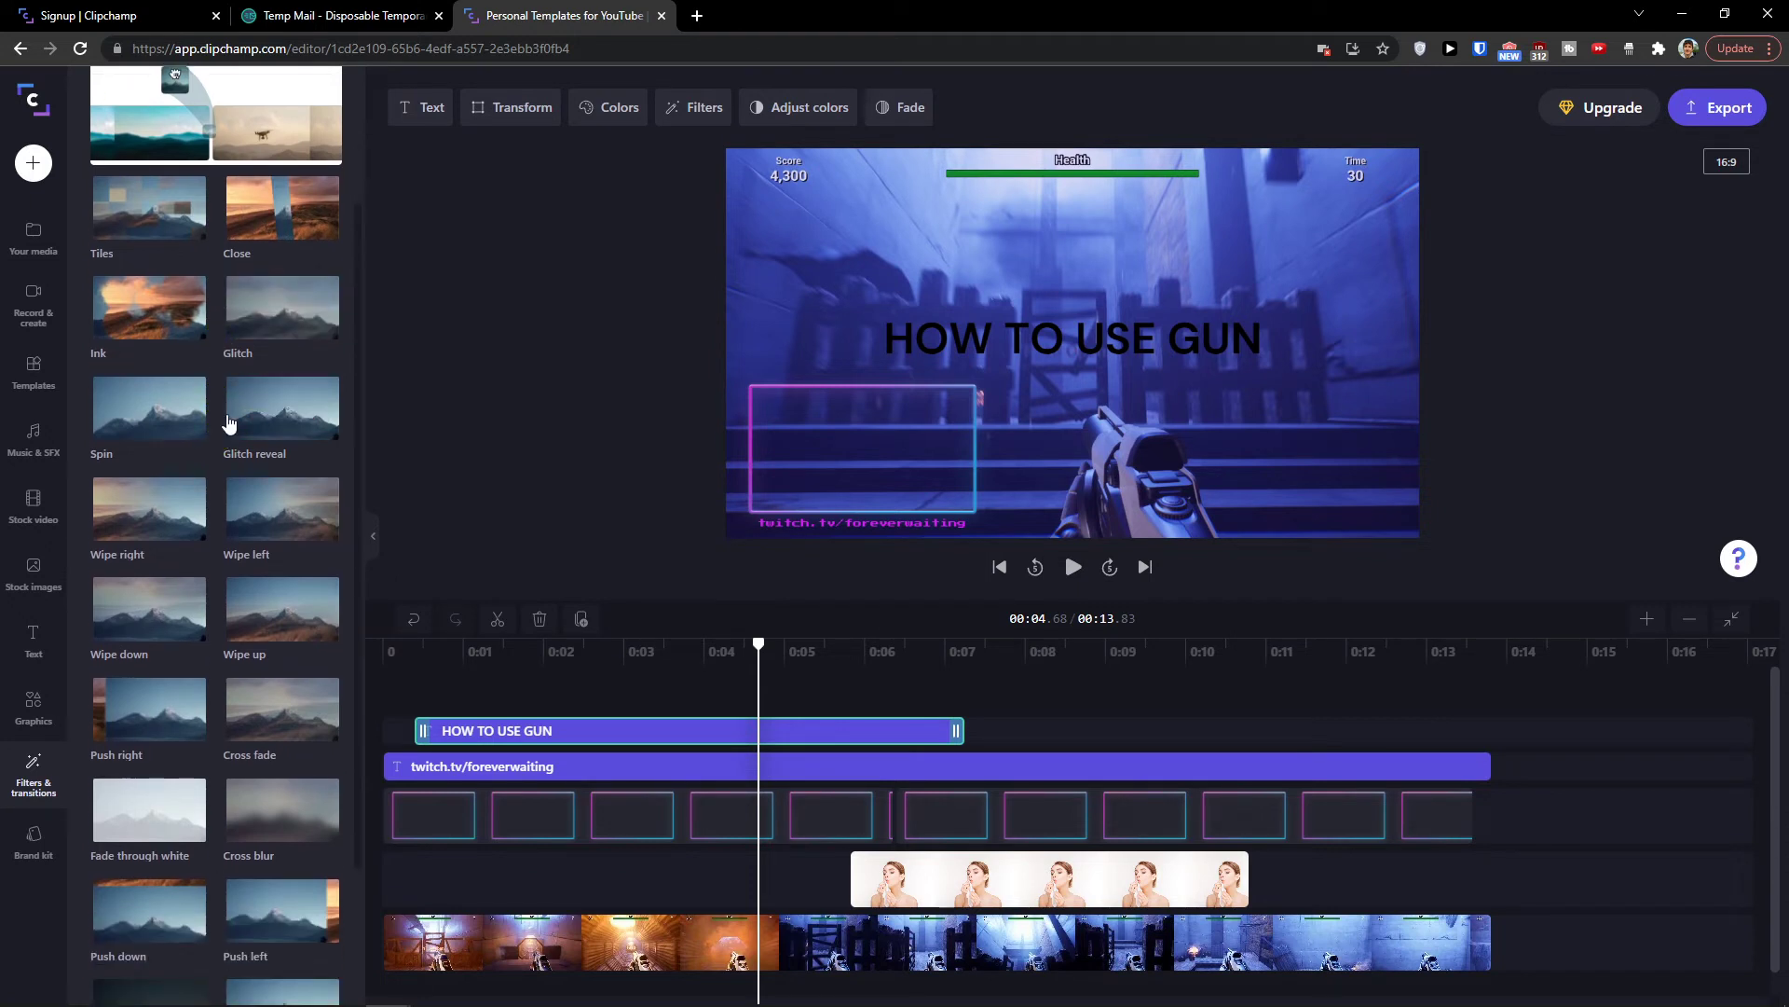
scroll(214, 419, "down", 1)
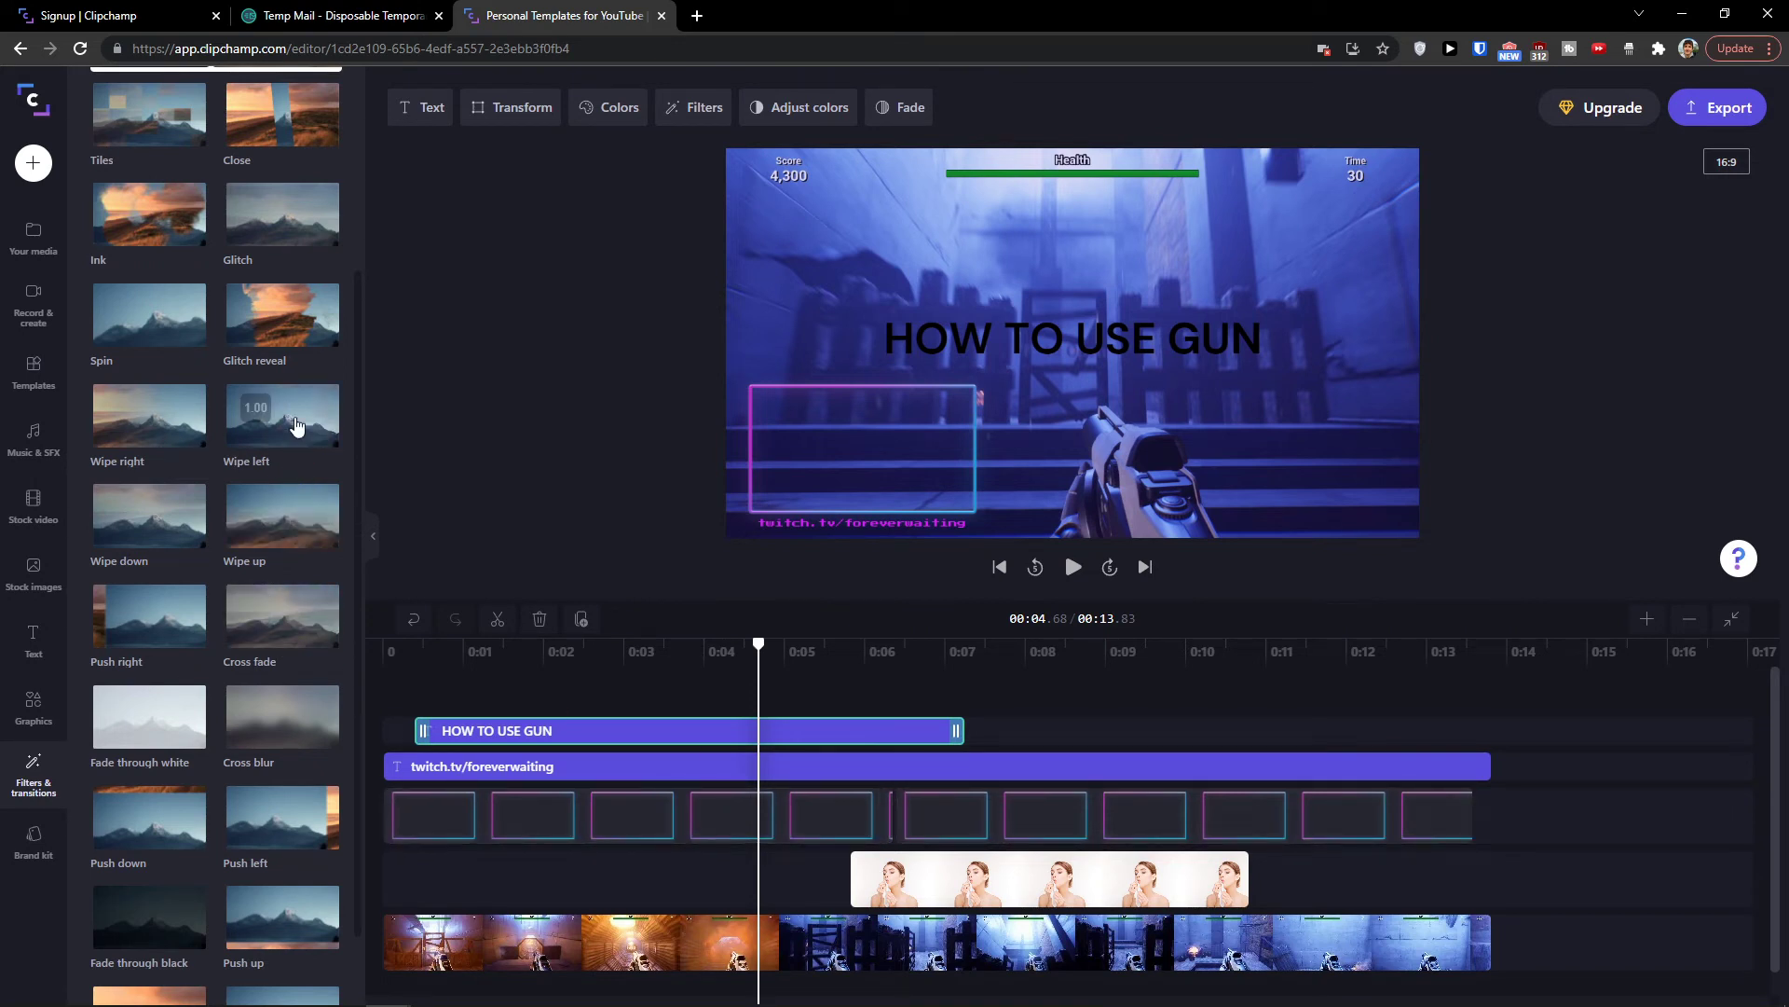
Drop Glitch reveal between the neon frame clips, then undo so the Beauty portrait clip is gone.
mouse_move(282, 316)
left_mouse_down()
mouse_move(741, 666)
mouse_move(892, 819)
mouse_move(337, 434)
mouse_move(412, 436)
mouse_move(259, 305)
mouse_move(893, 818)
left_mouse_up()
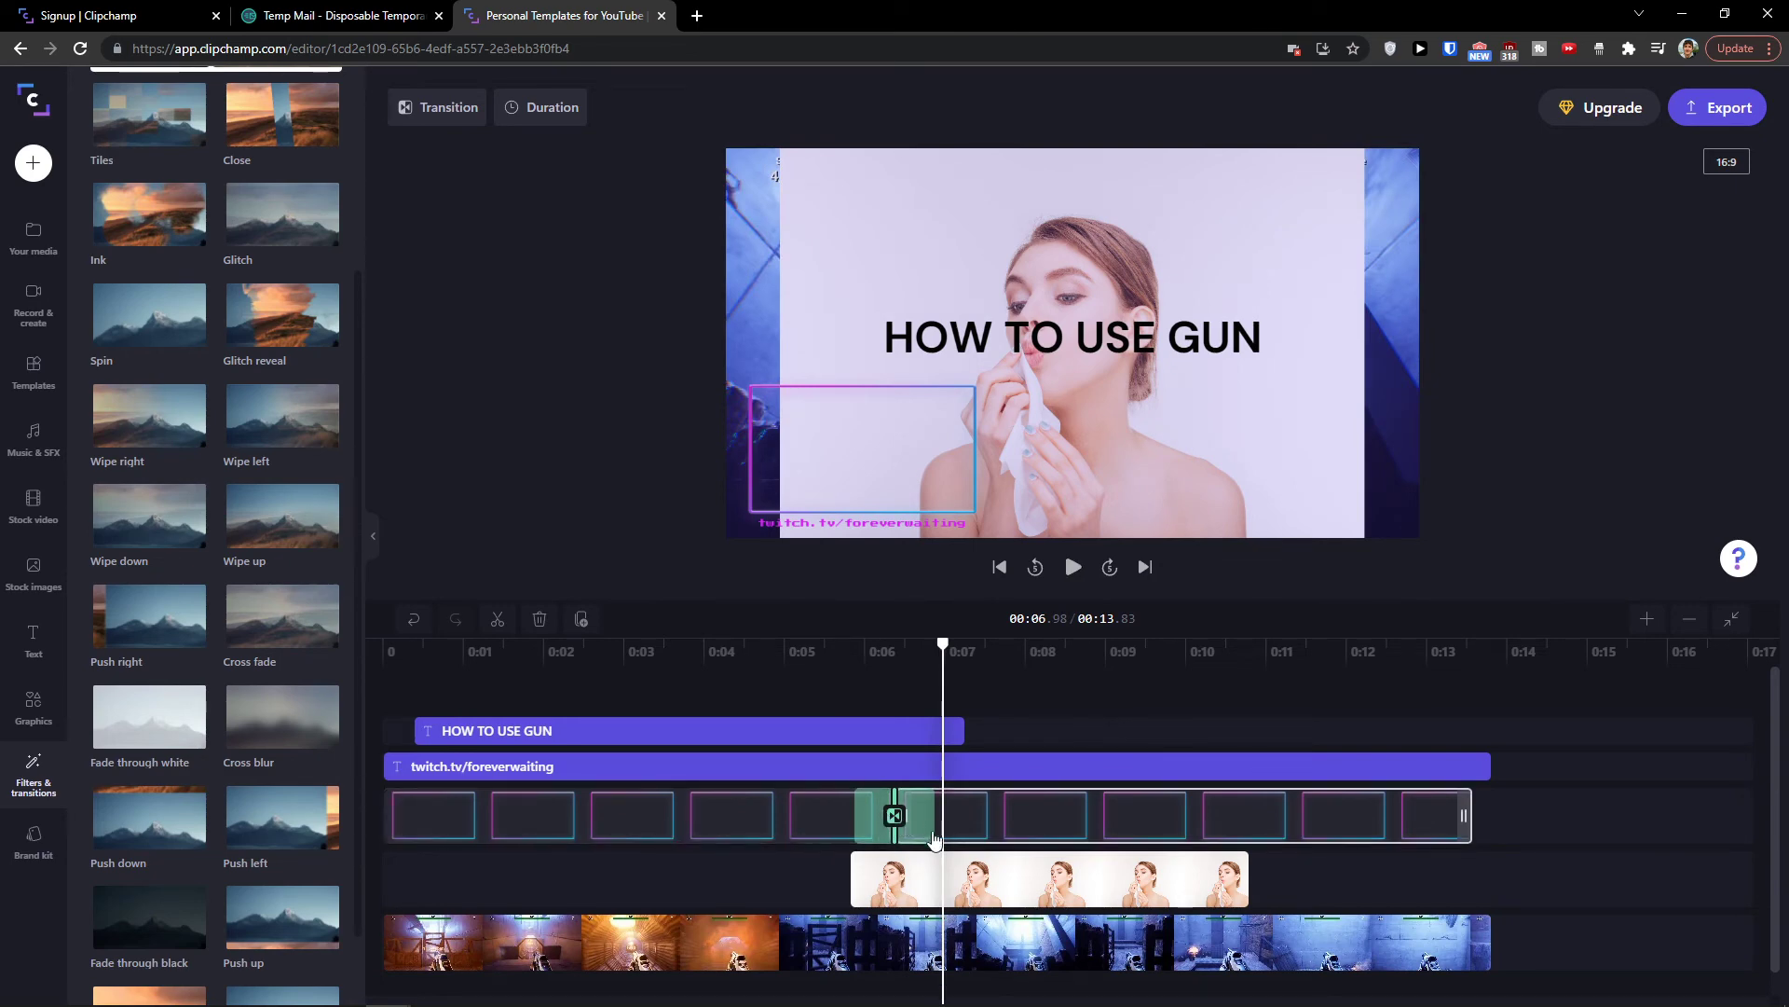
key("ctrl+z")
key("ctrl+z")
Delete the HOW TO USE GUN title and split the gameplay at 0:03.30 and 0:09.51.
left_click(830, 709)
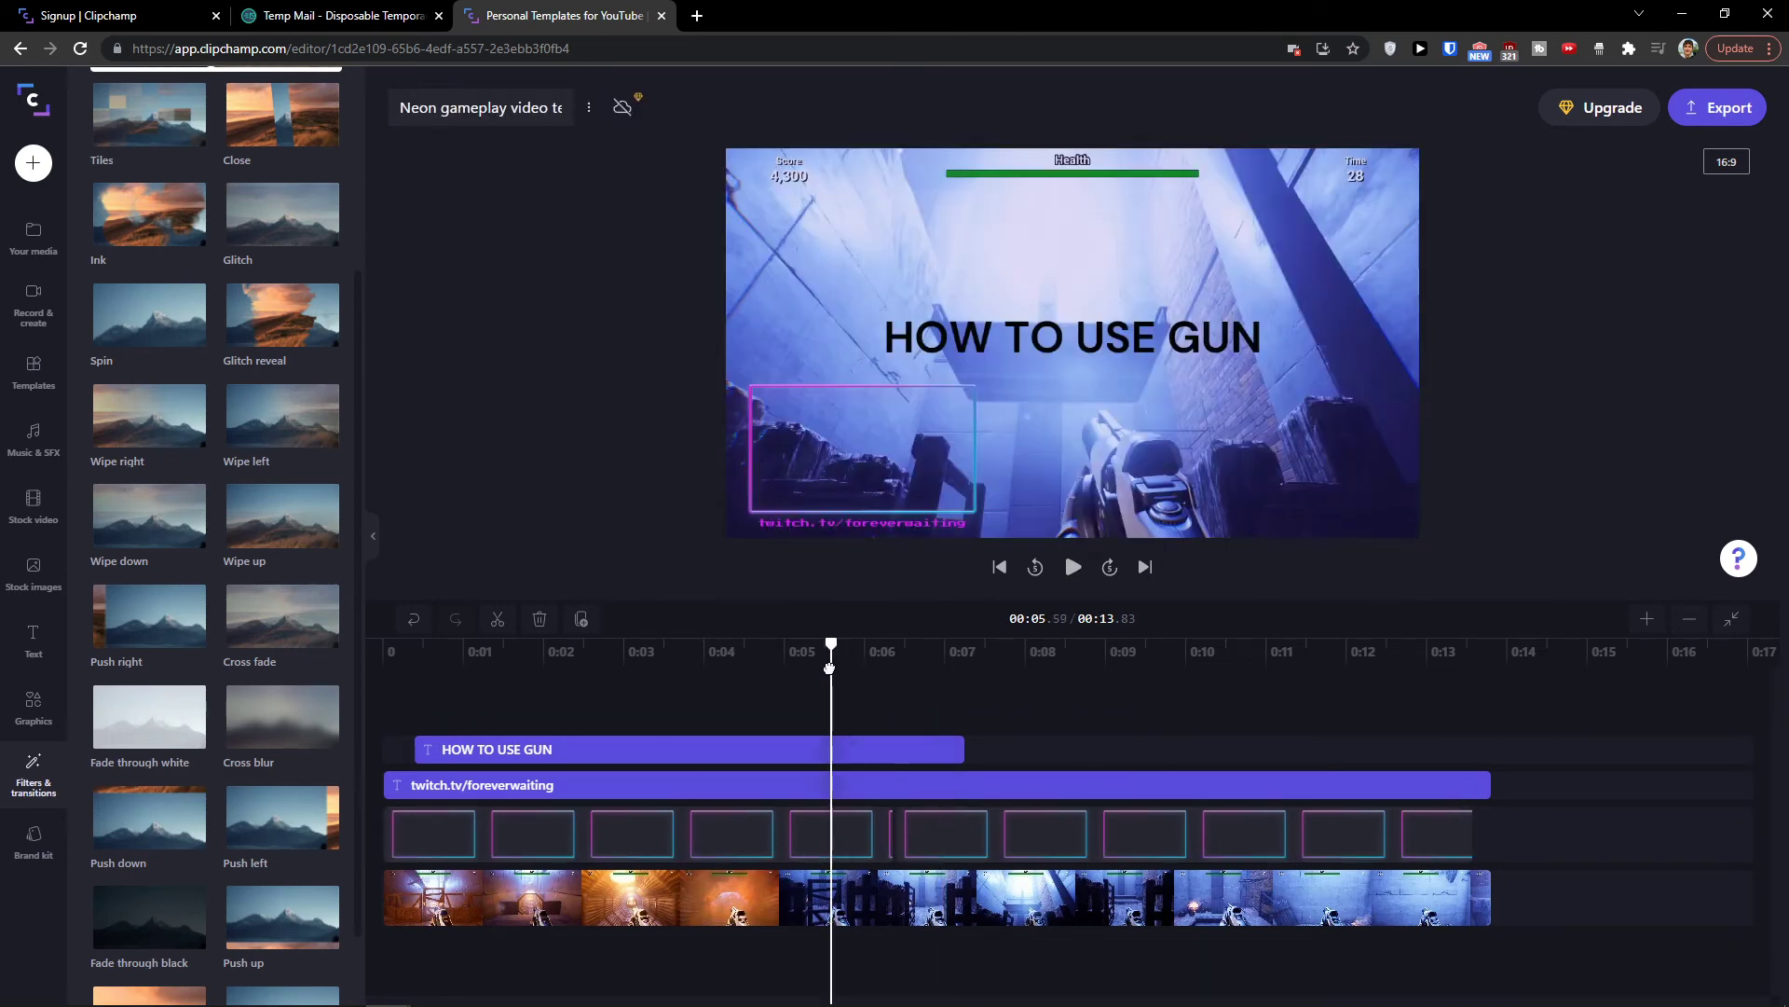
left_click(762, 750)
key("Delete")
left_click(855, 882)
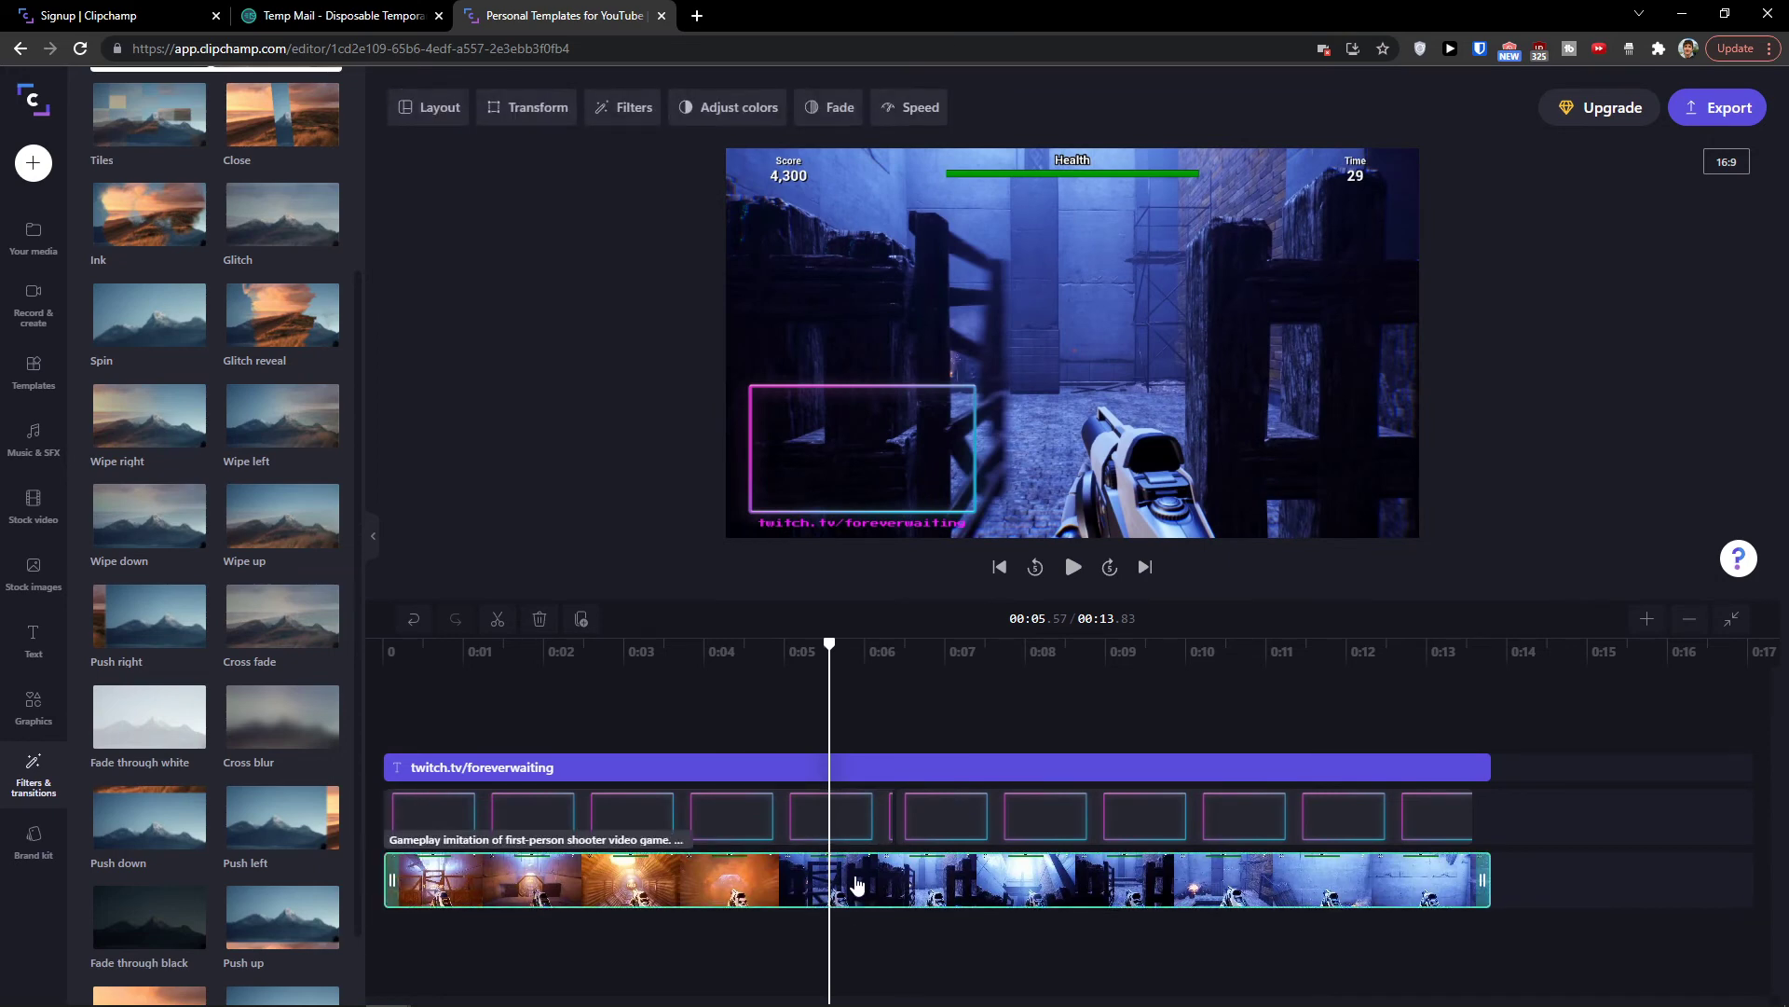
left_click_drag(828, 642, 648, 643)
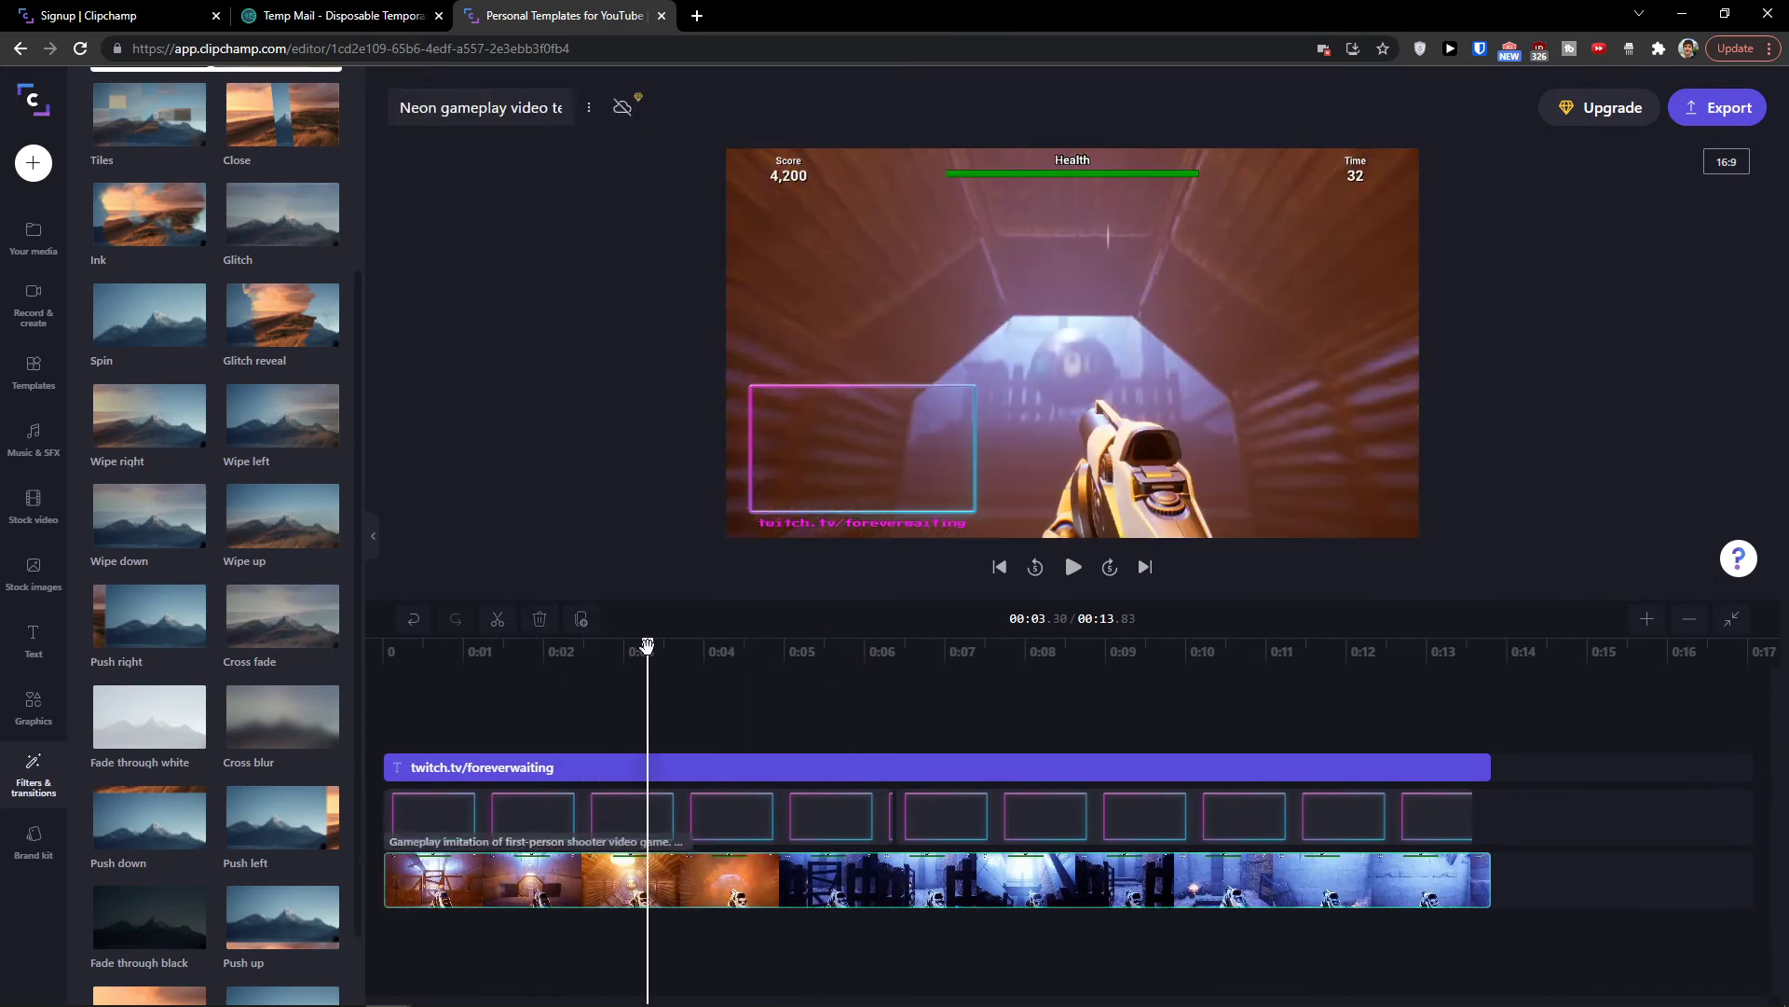
key("s")
left_click(1174, 877)
left_click(1146, 651)
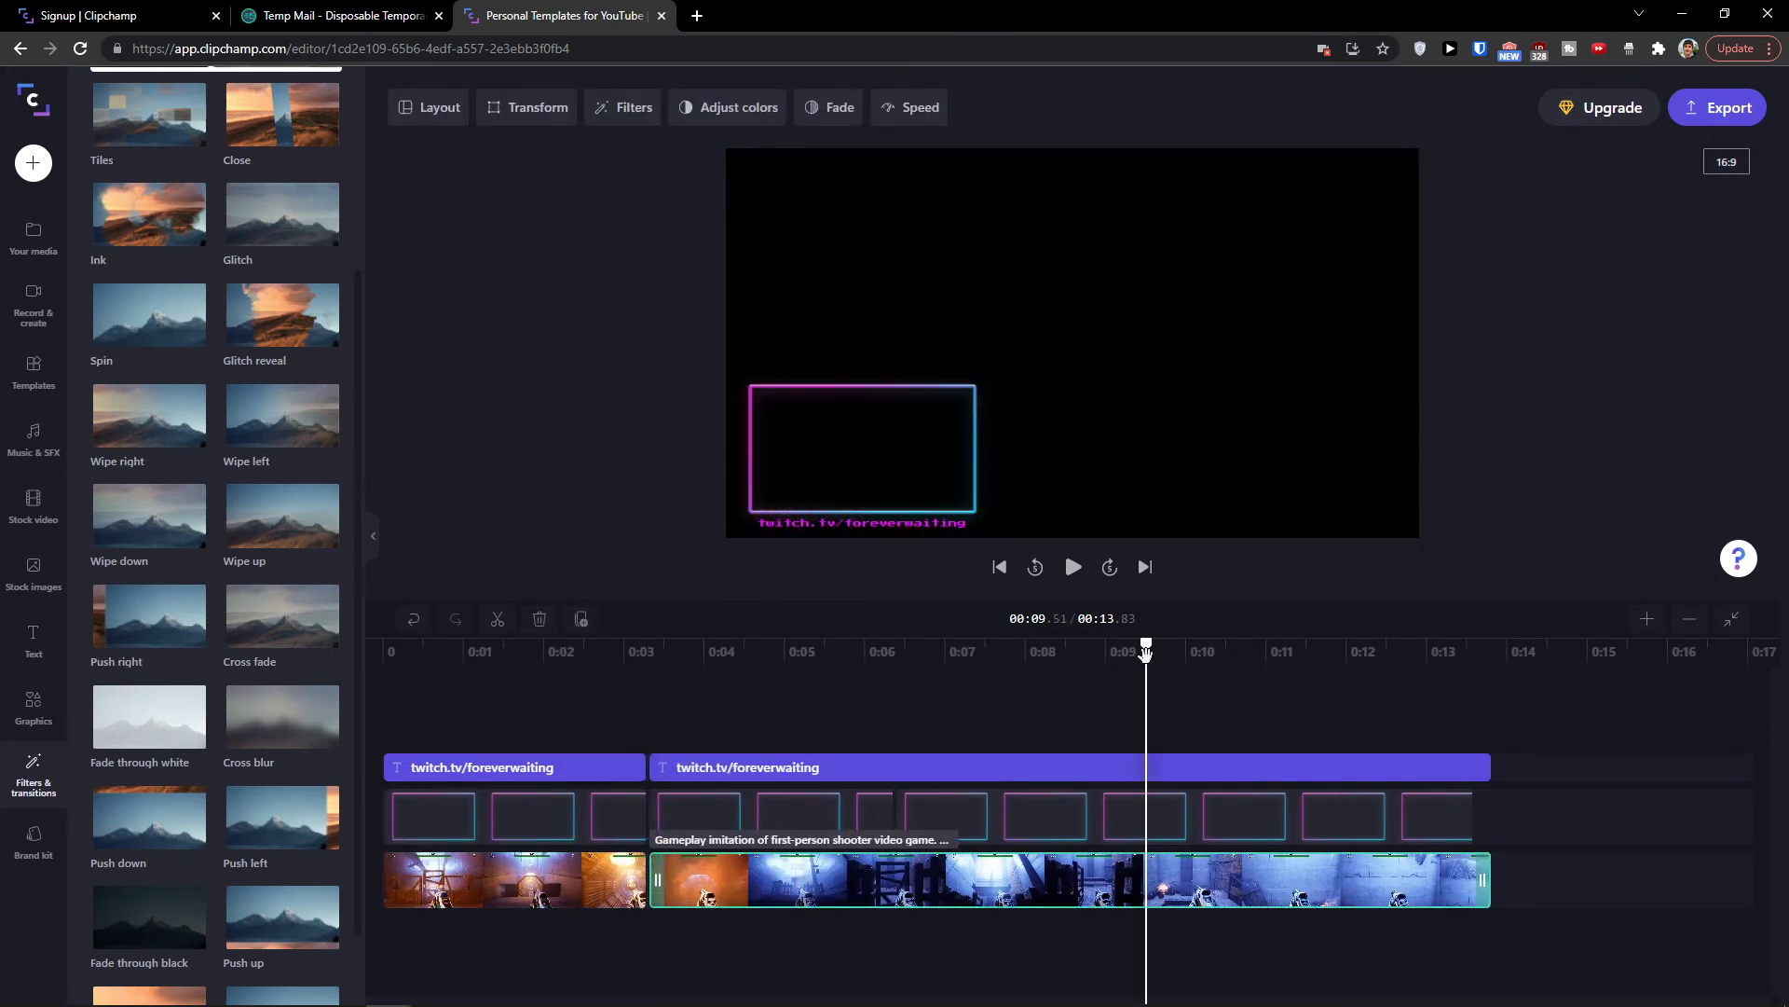
Place Glitch reveal at the 0:03.30 cut and Tiles at the 0:09.5 cut.
scroll(271, 324, "up", 1)
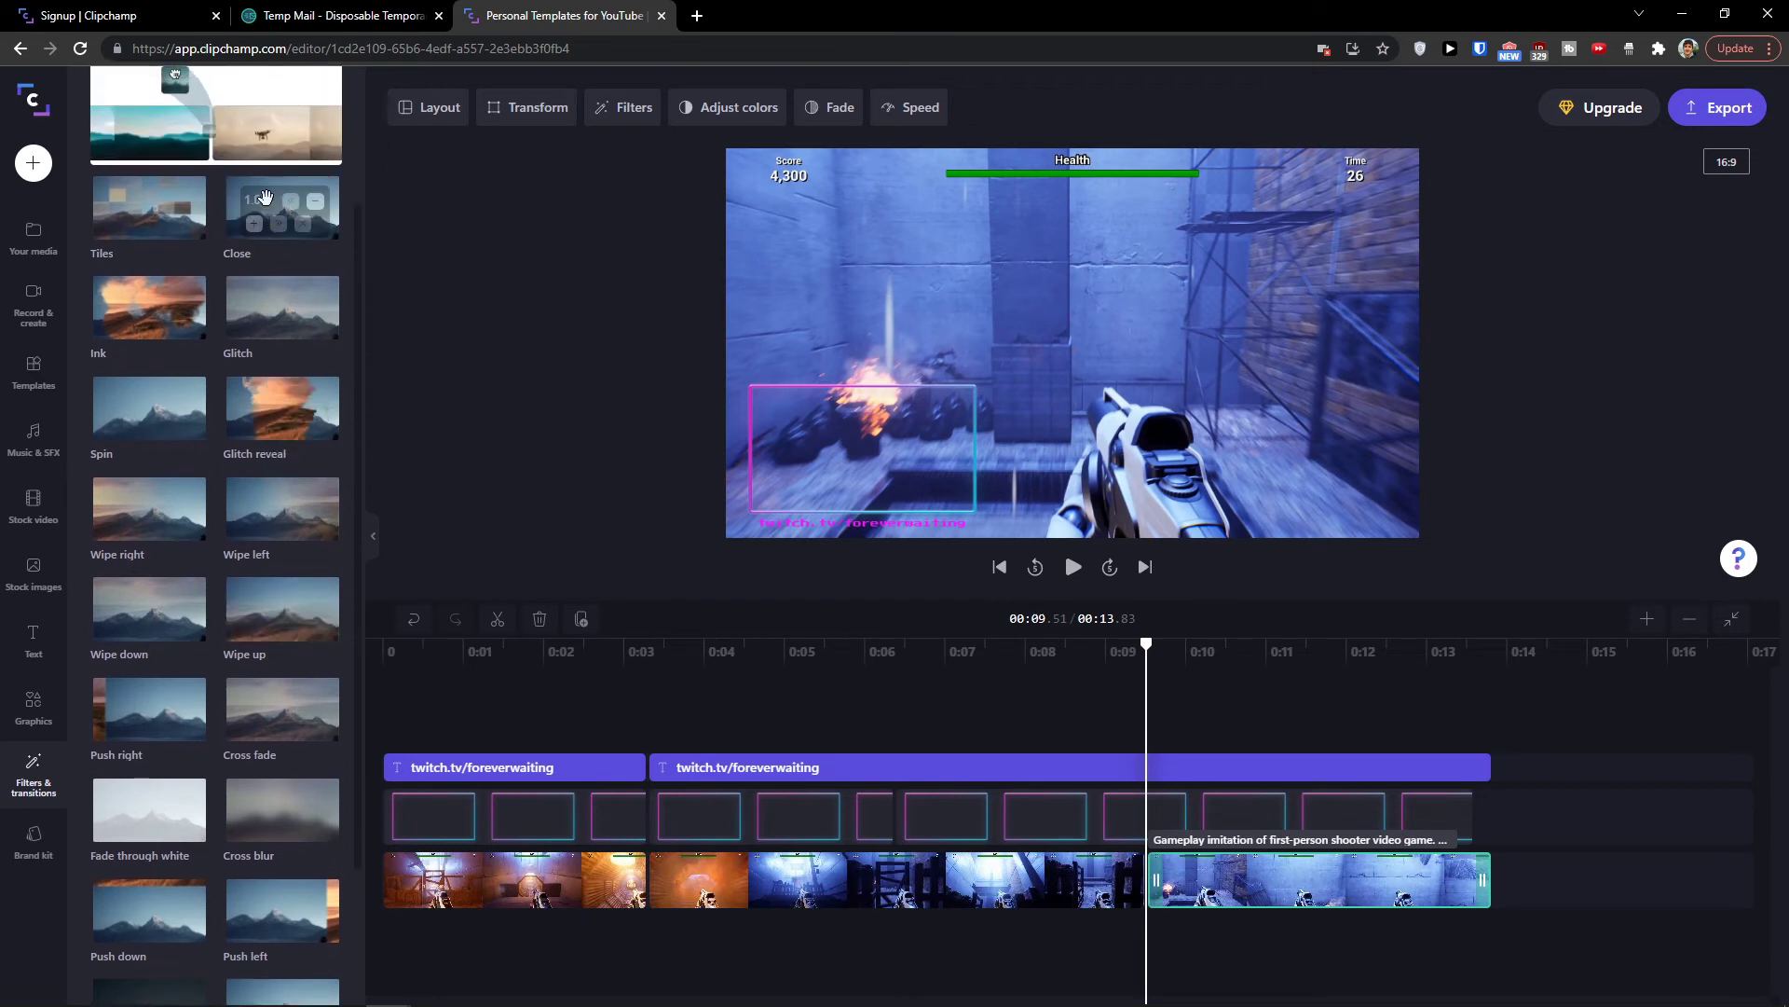
left_click_drag(280, 410, 654, 876)
scroll(247, 668, "down", 2)
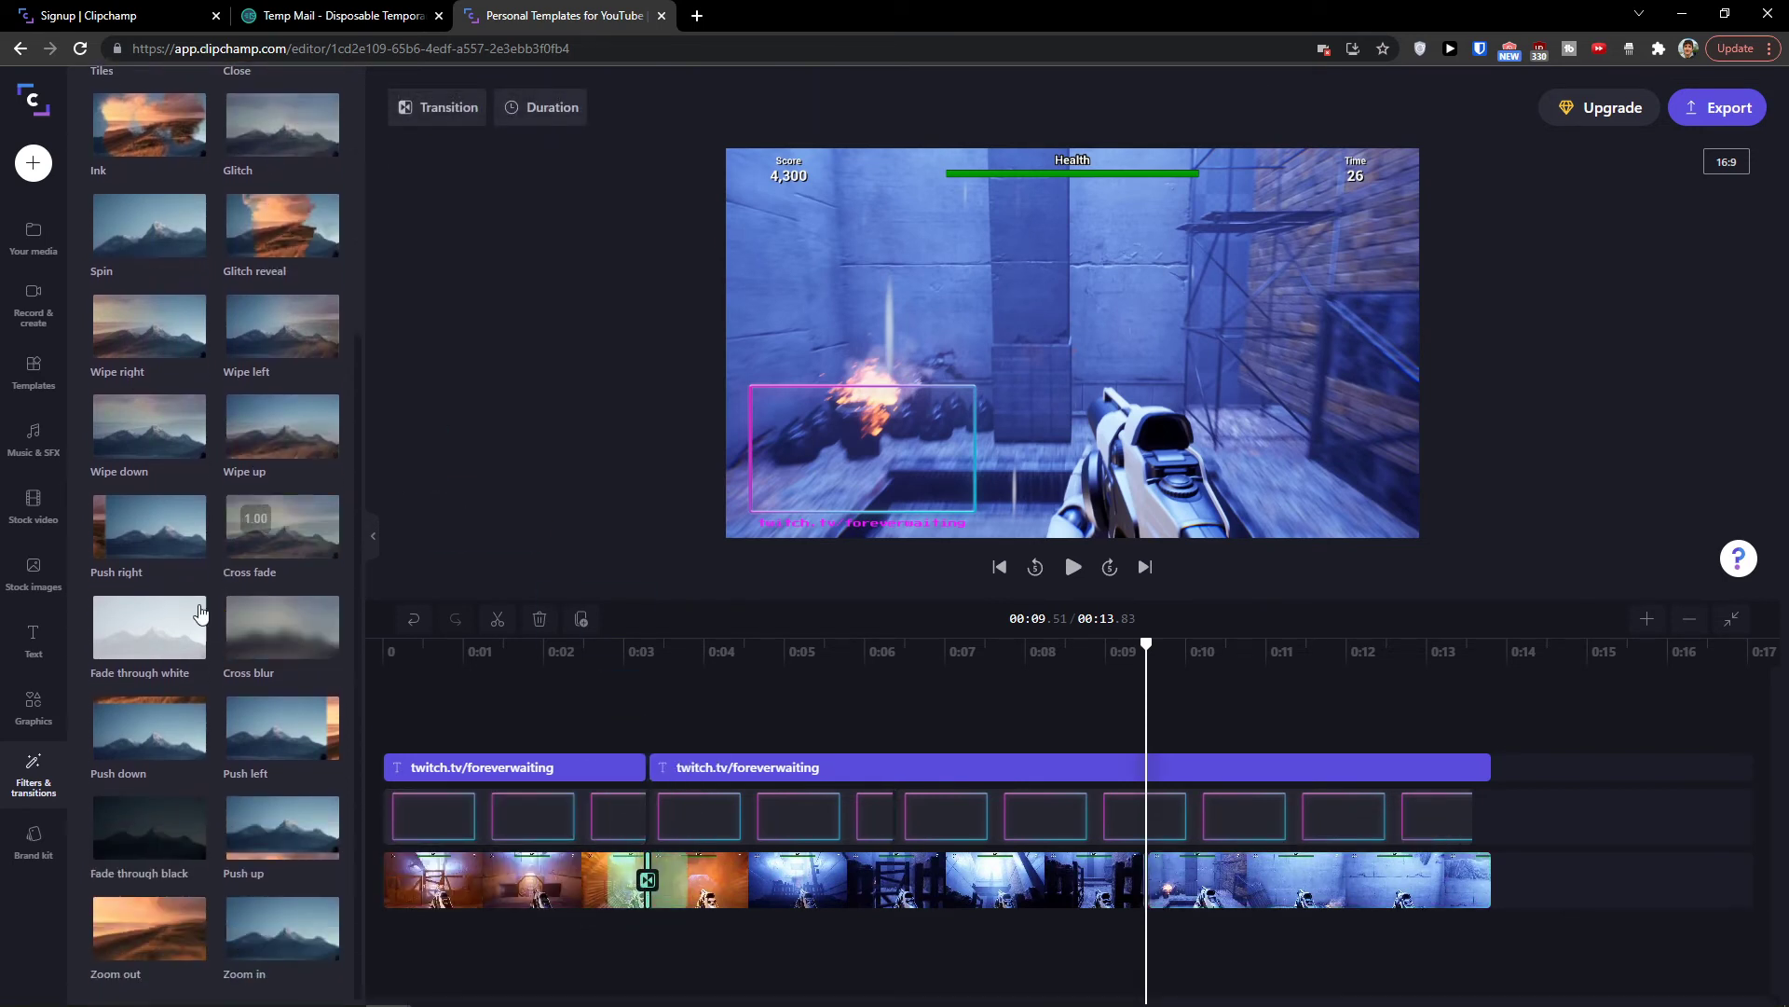
scroll(186, 600, "up", 3)
left_click_drag(147, 363, 1148, 890)
scroll(154, 769, "down", 3)
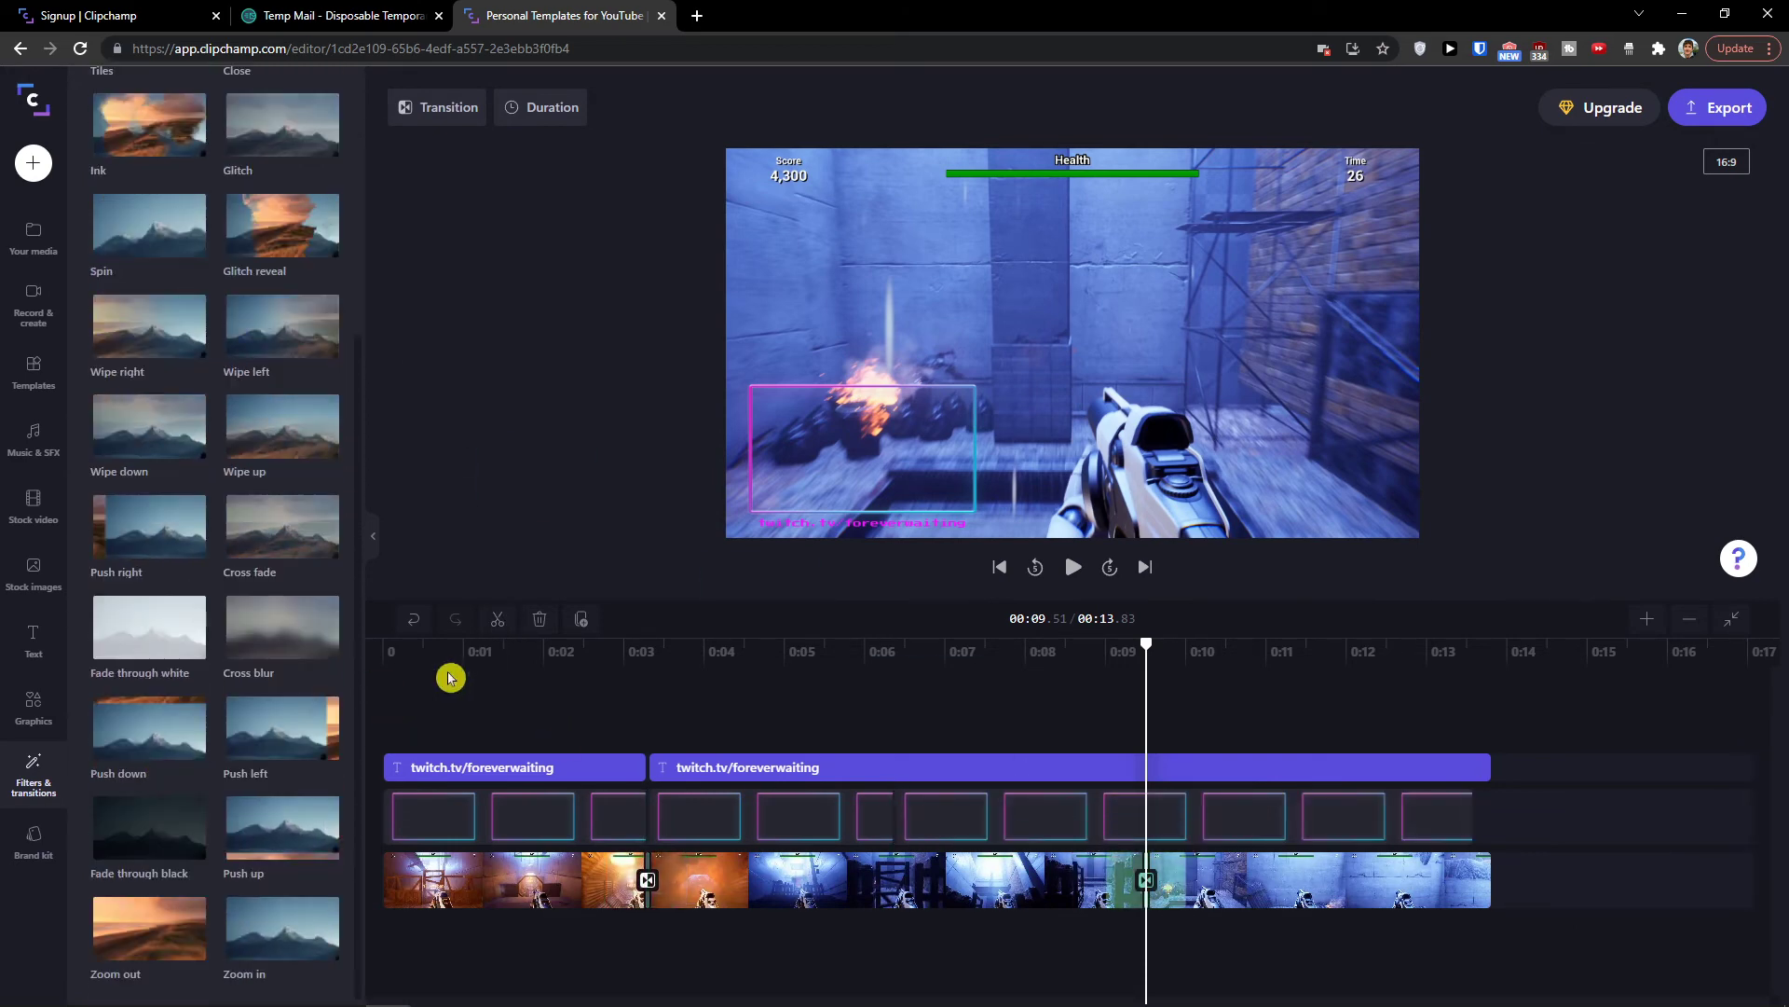
scroll(252, 690, "up", 4)
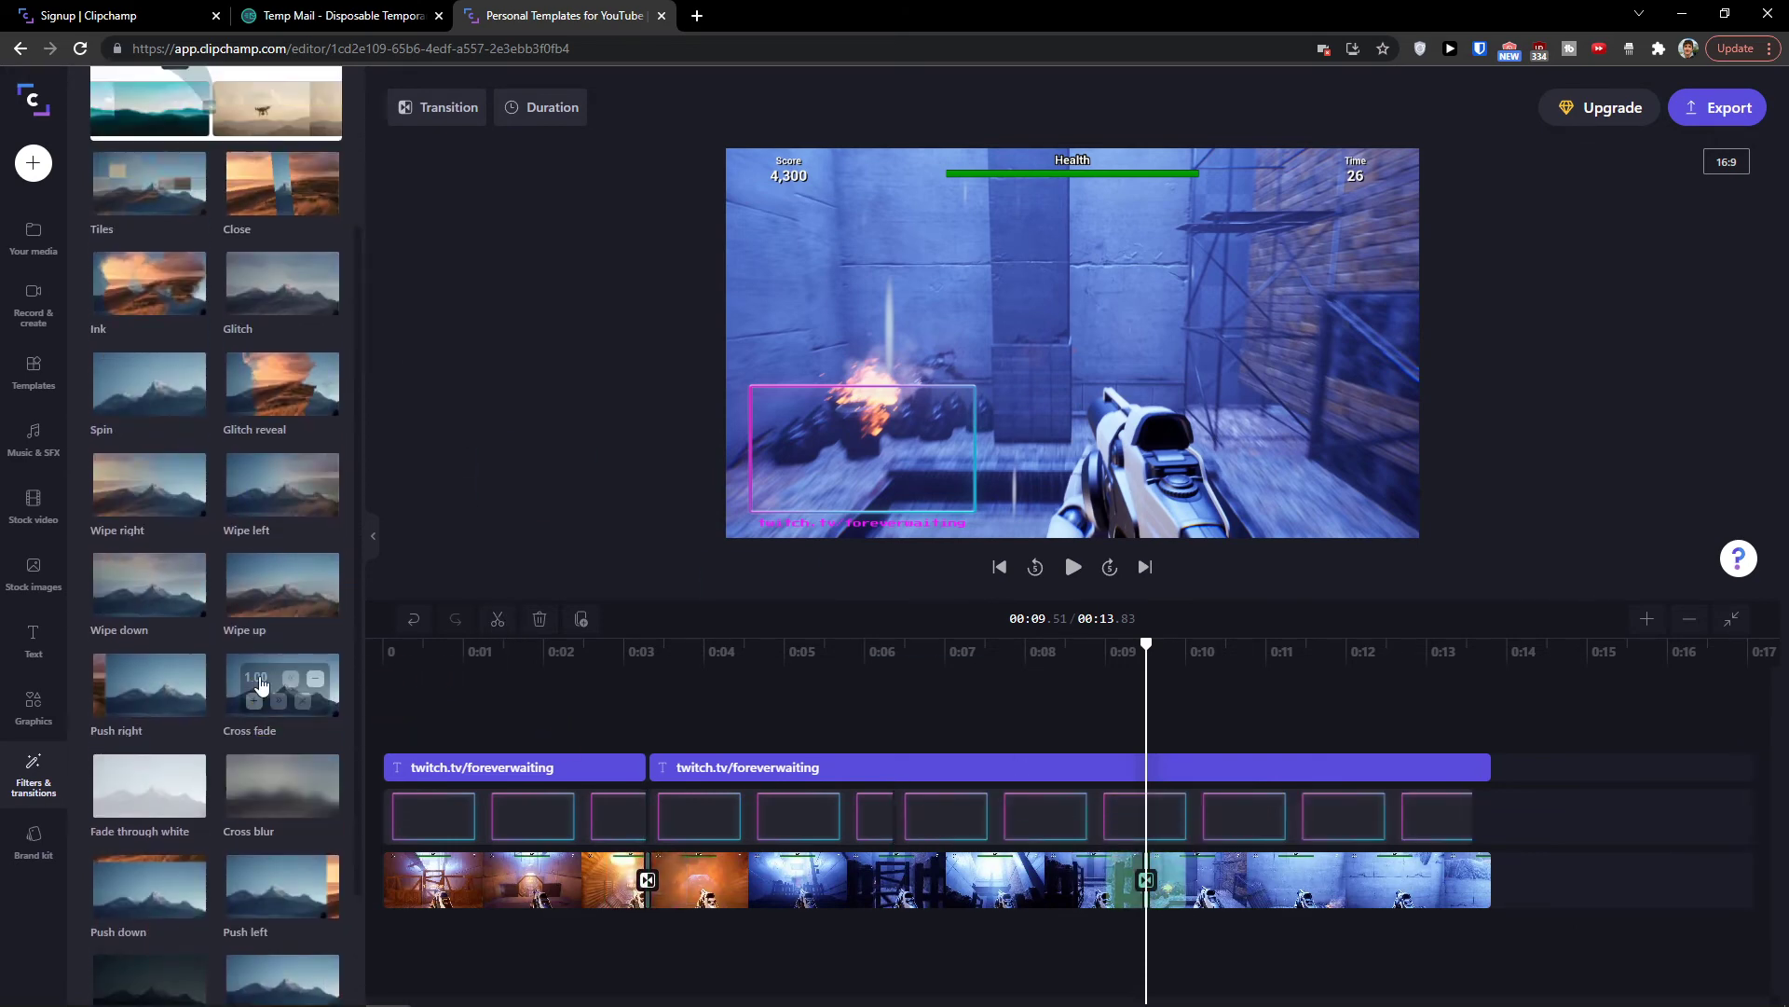
Play the video from the beginning to preview both transitions.
left_click(432, 695)
key("space")
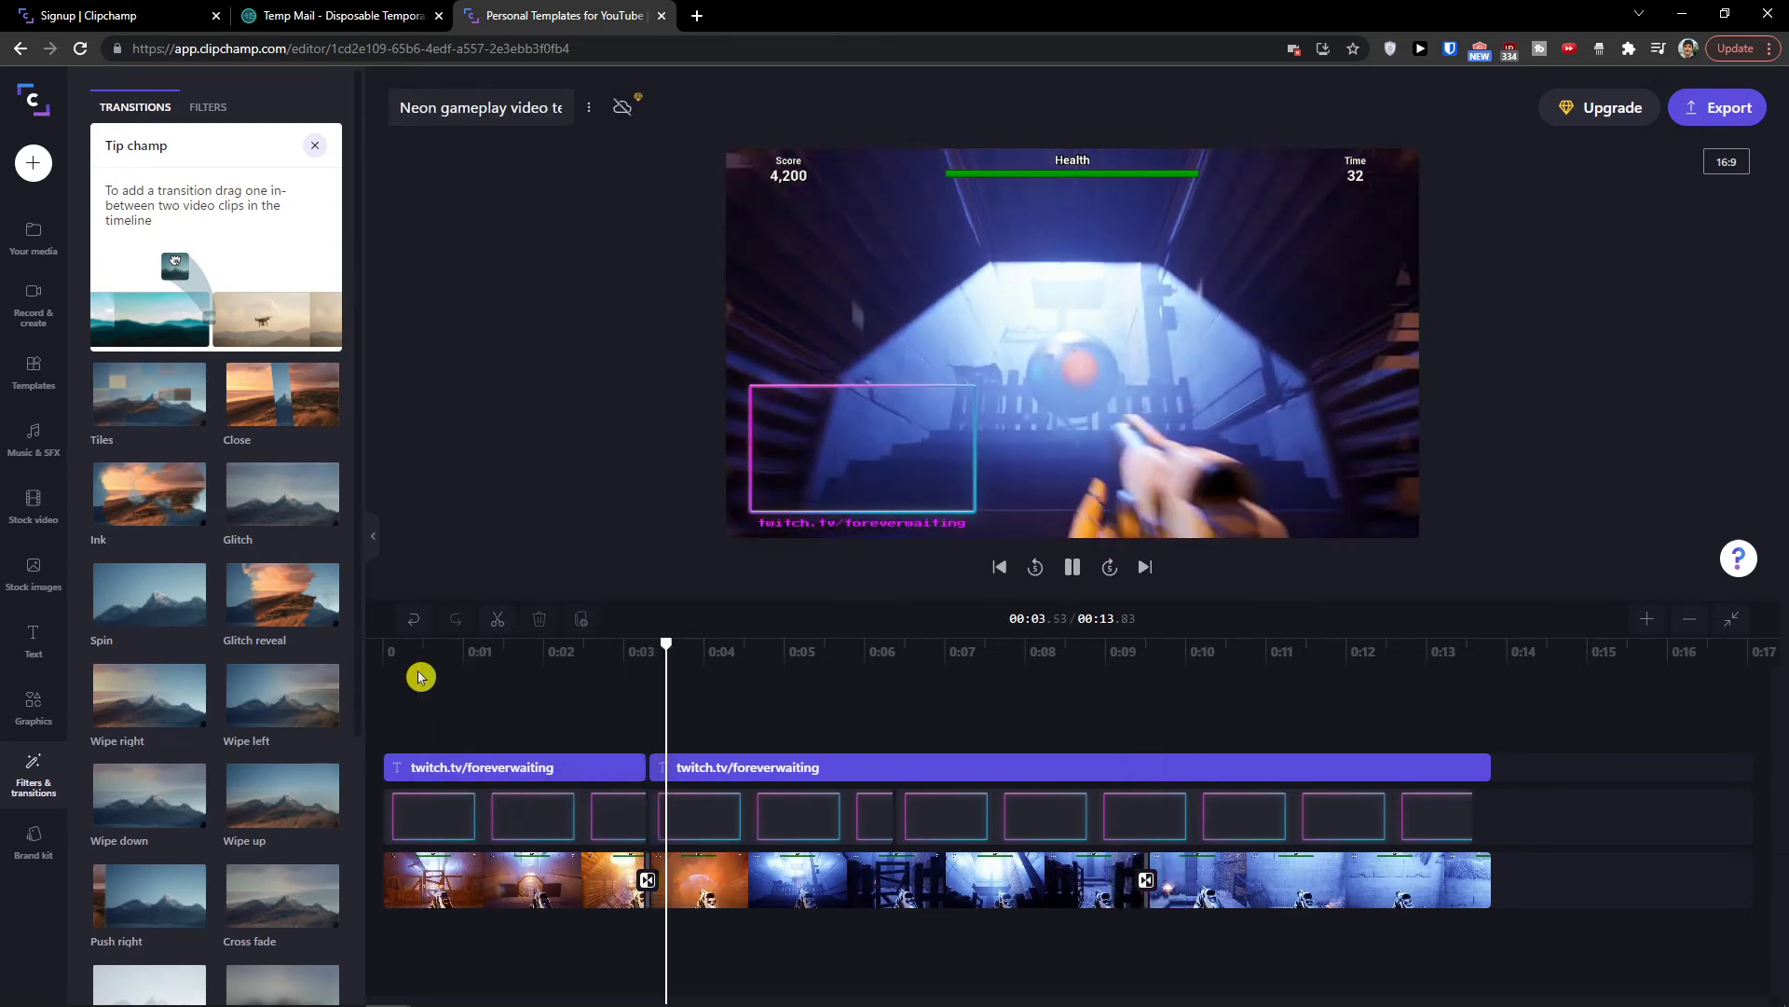
left_click_drag(392, 659, 370, 657)
key("space")
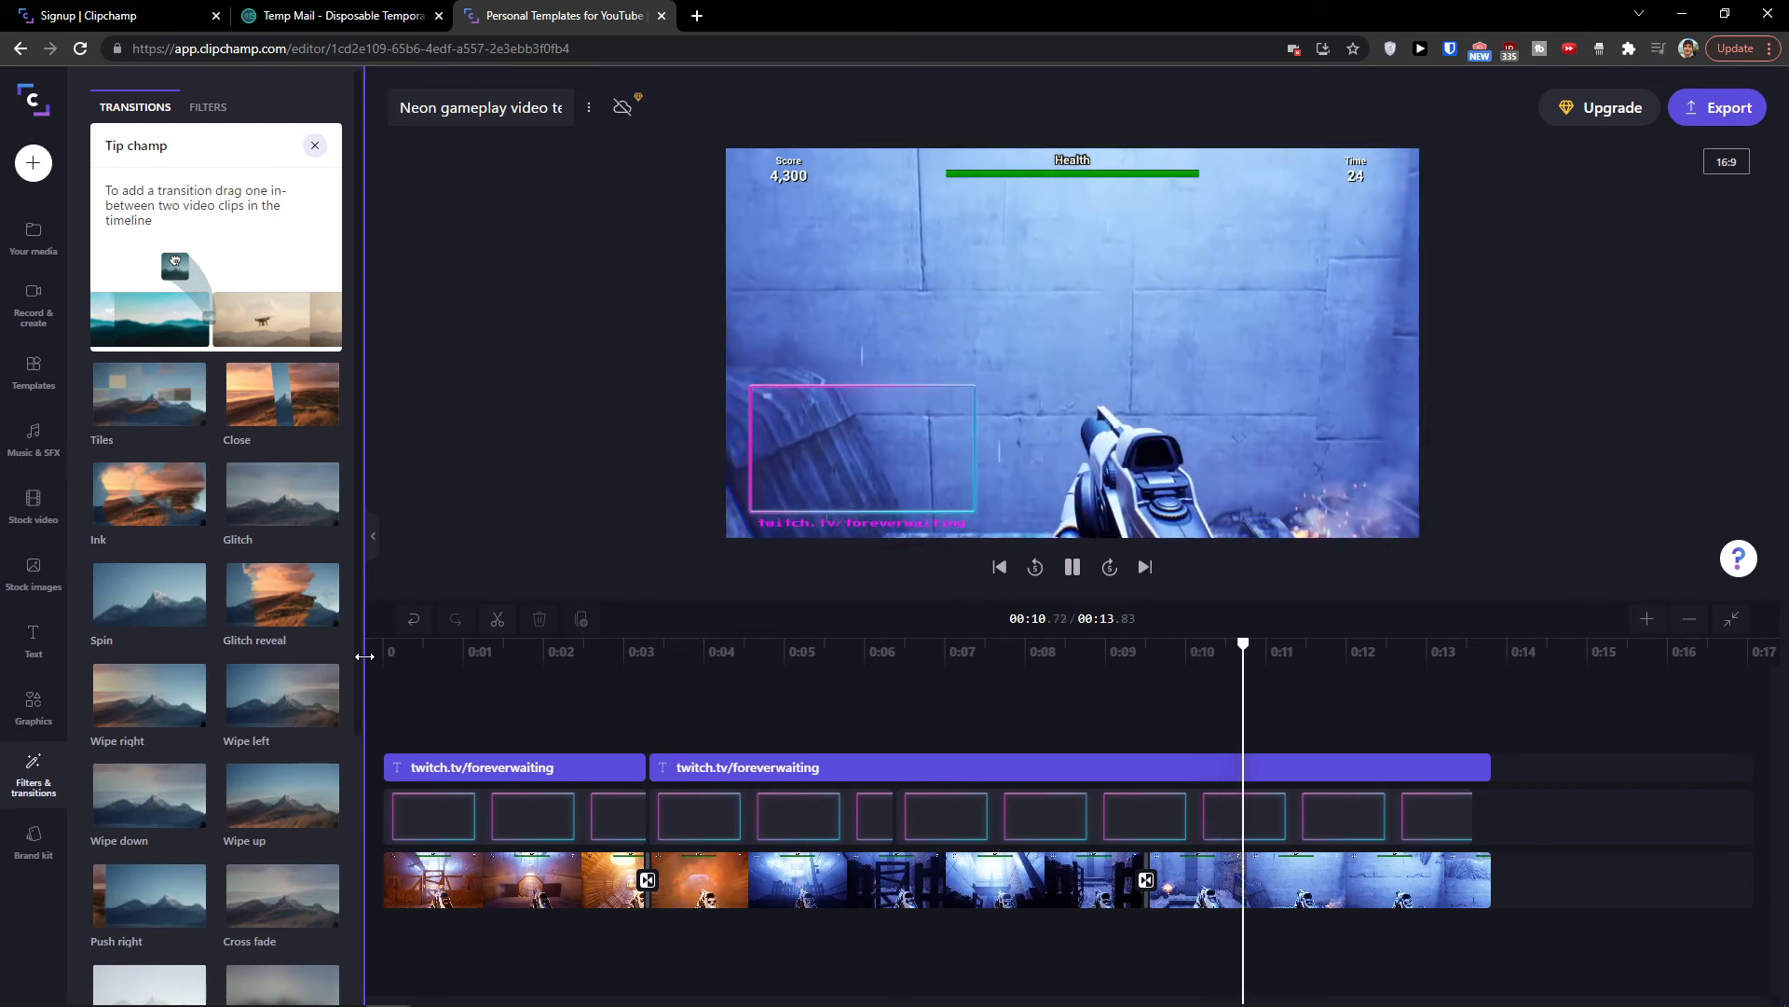
left_click(1071, 903)
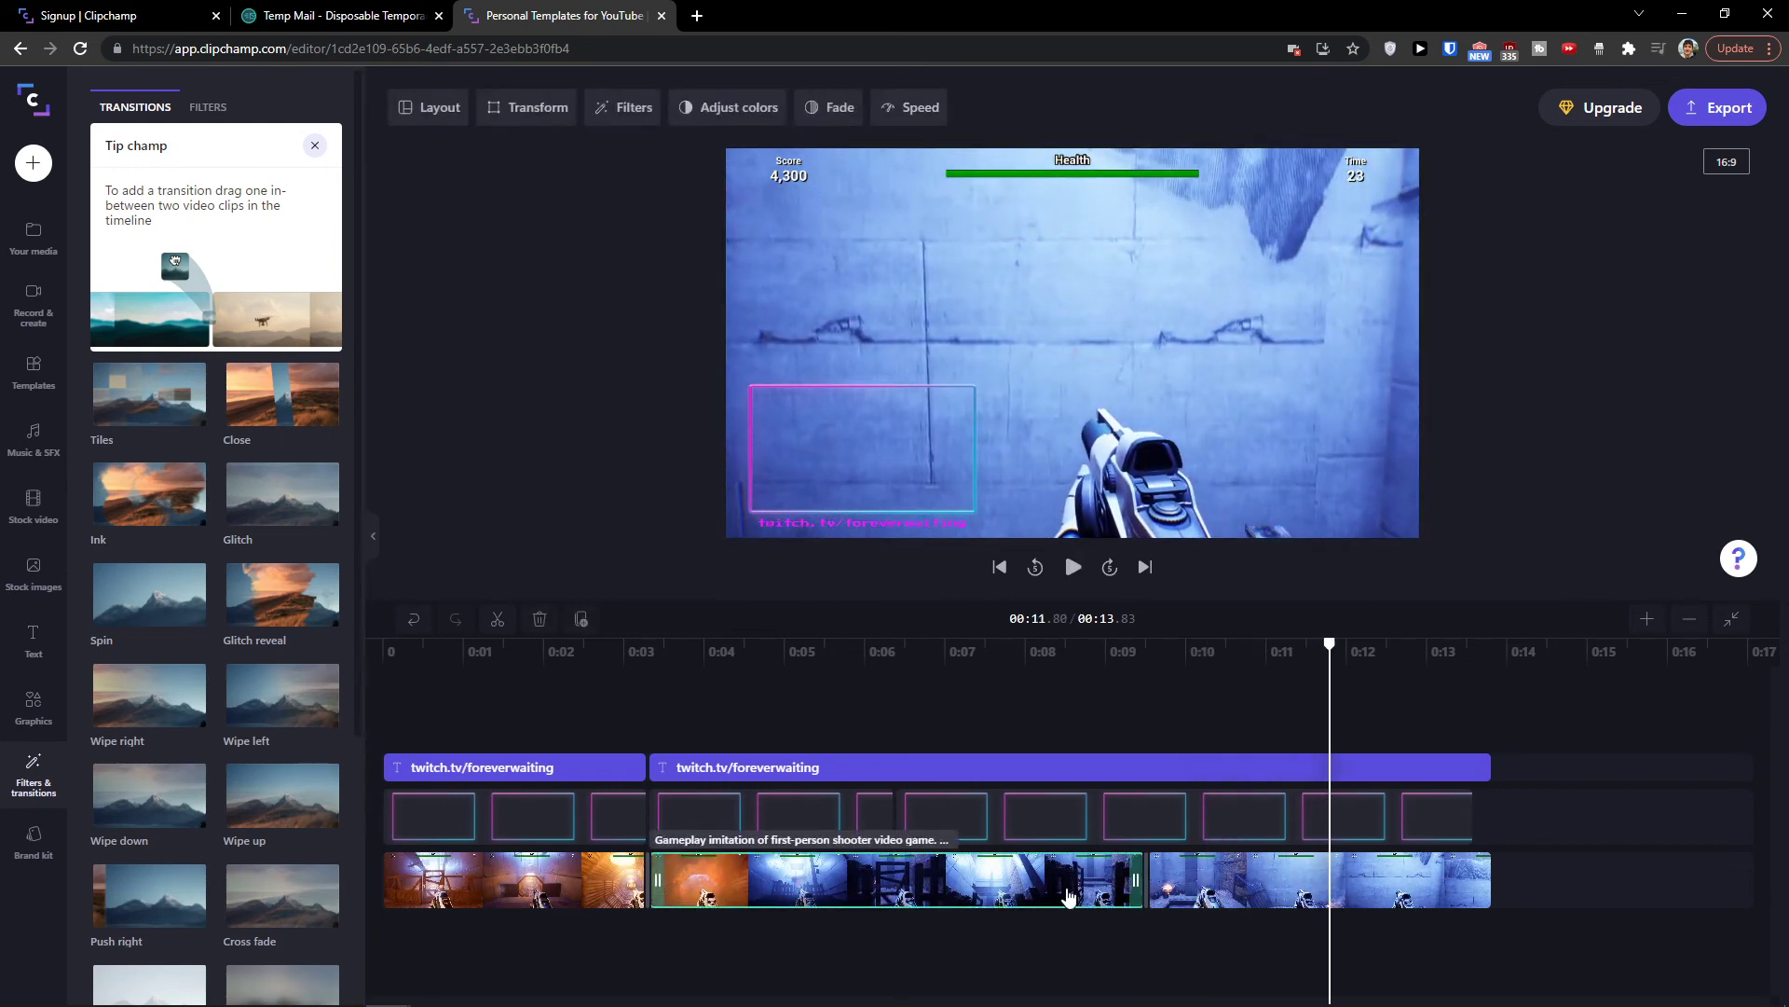
Lengthen the transition at the 0:09.5 cut to about 2.06 seconds.
left_click_drag(1324, 964, 1147, 964)
left_click(1147, 879)
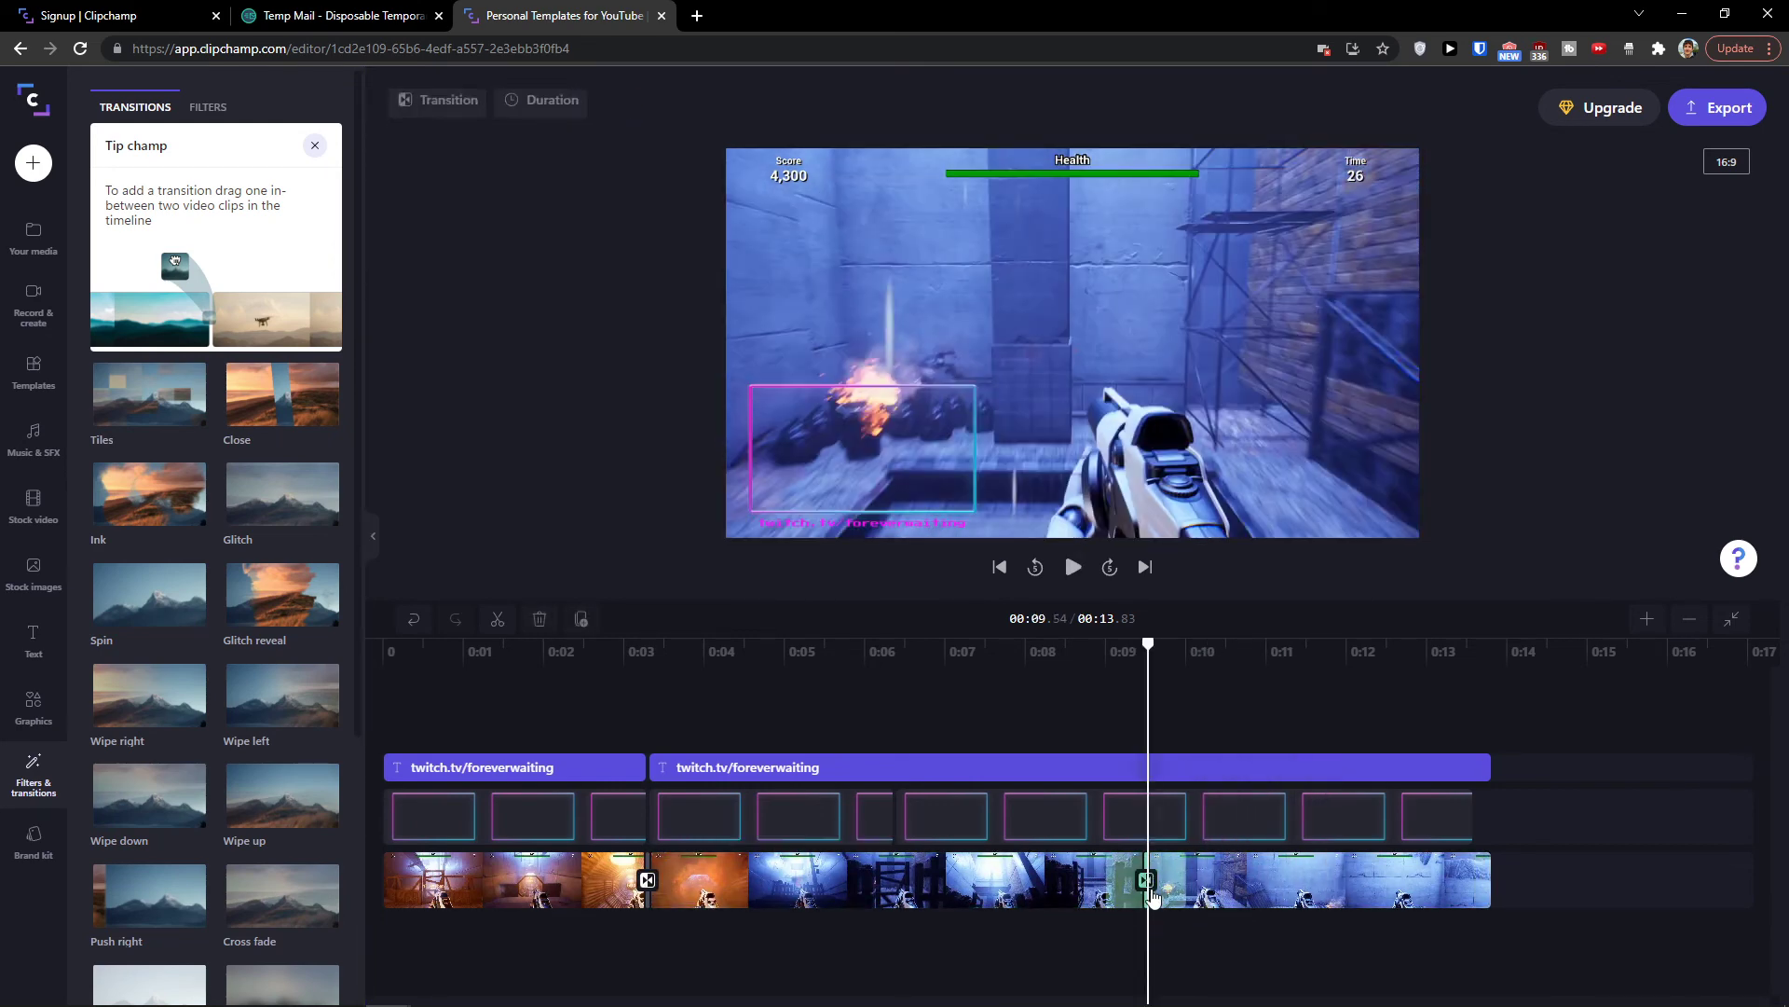
left_click(441, 131)
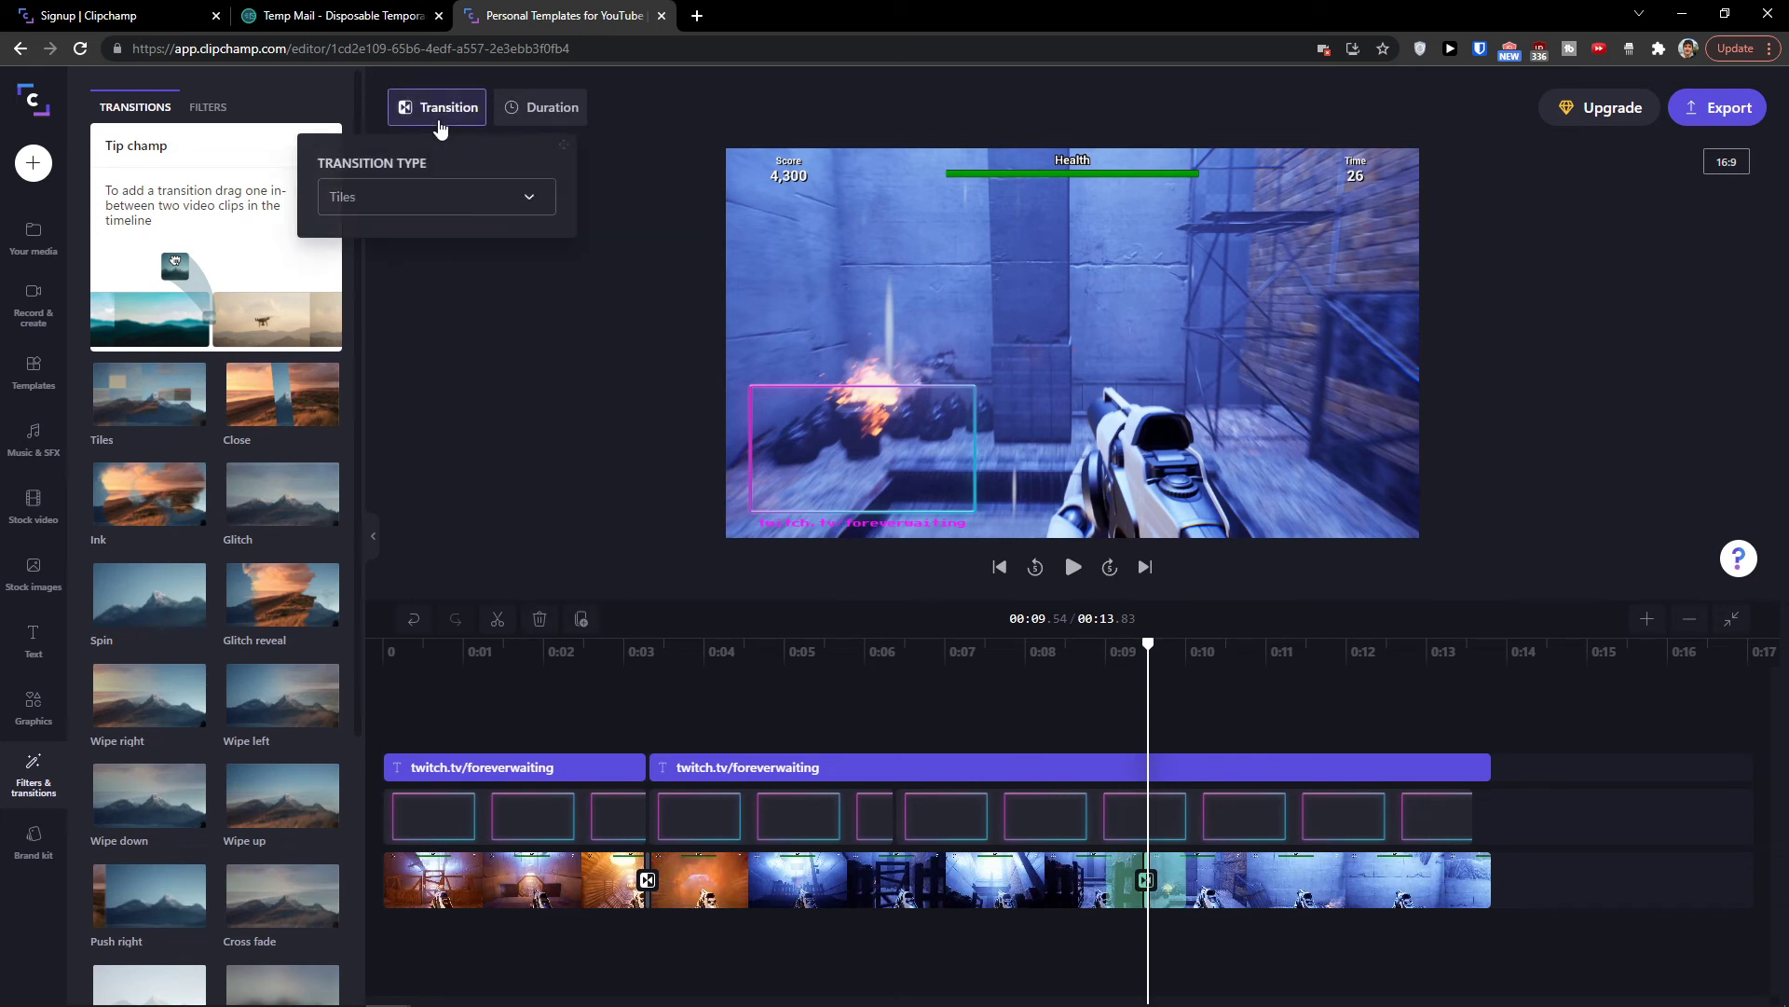
left_click(435, 197)
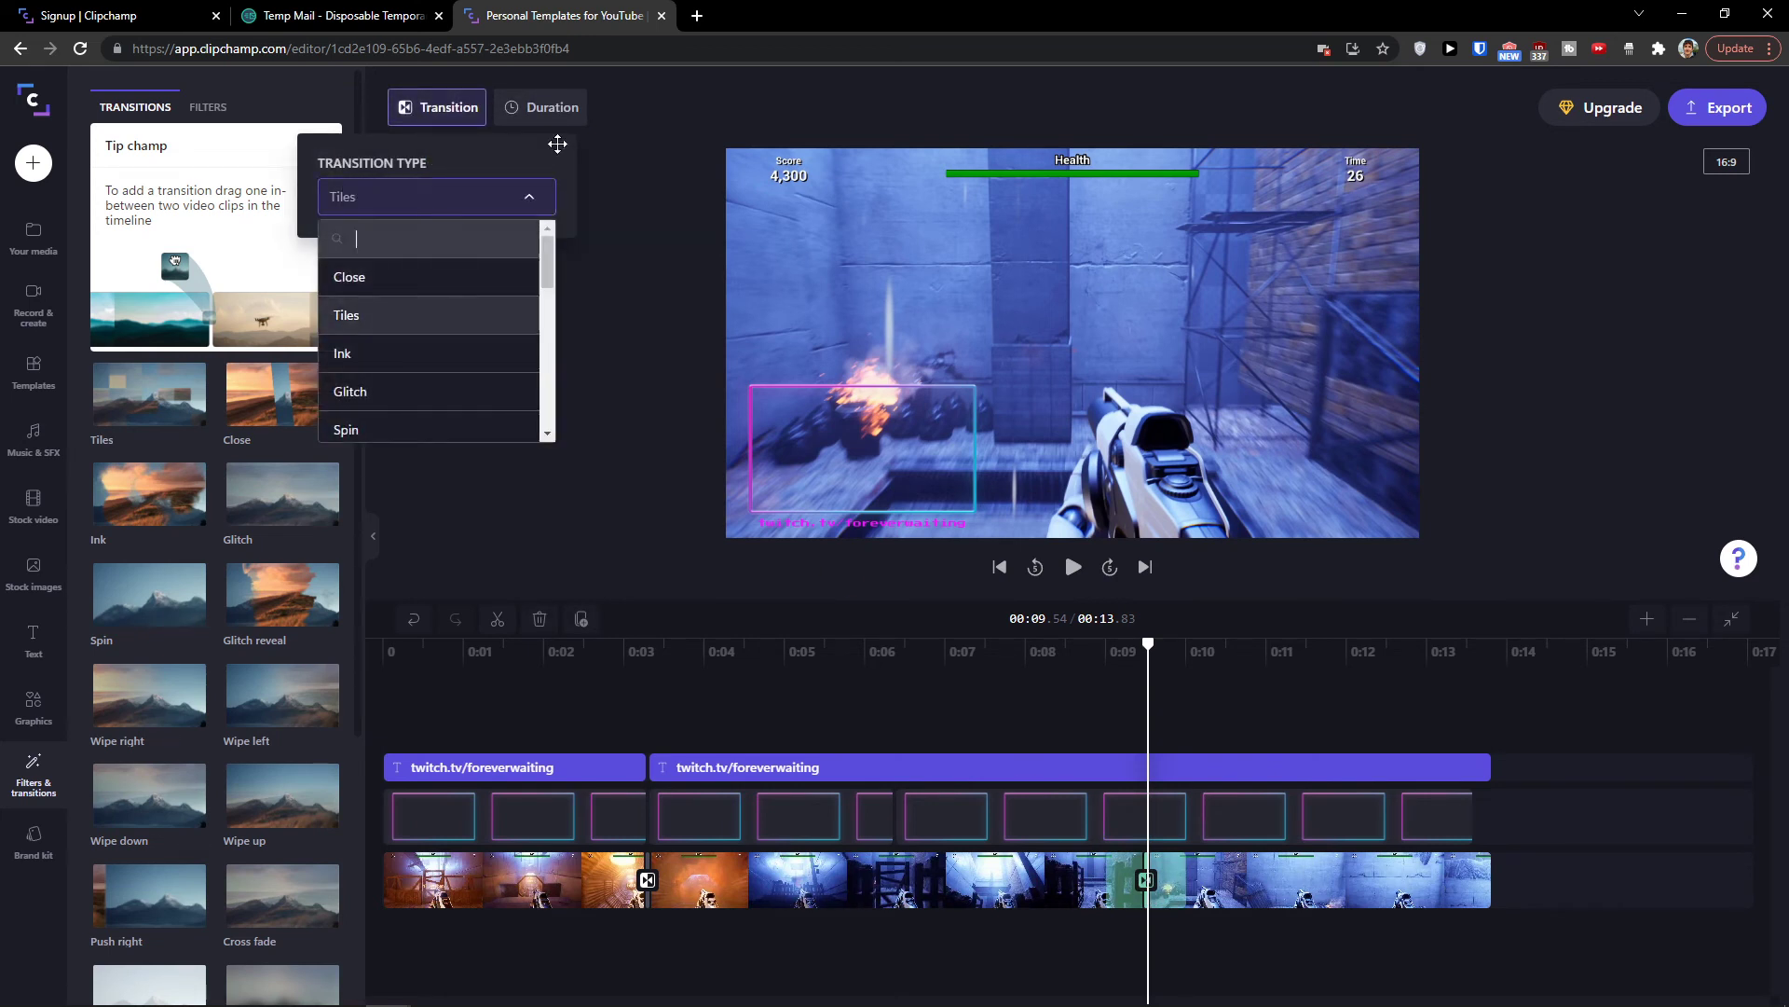
left_click(552, 113)
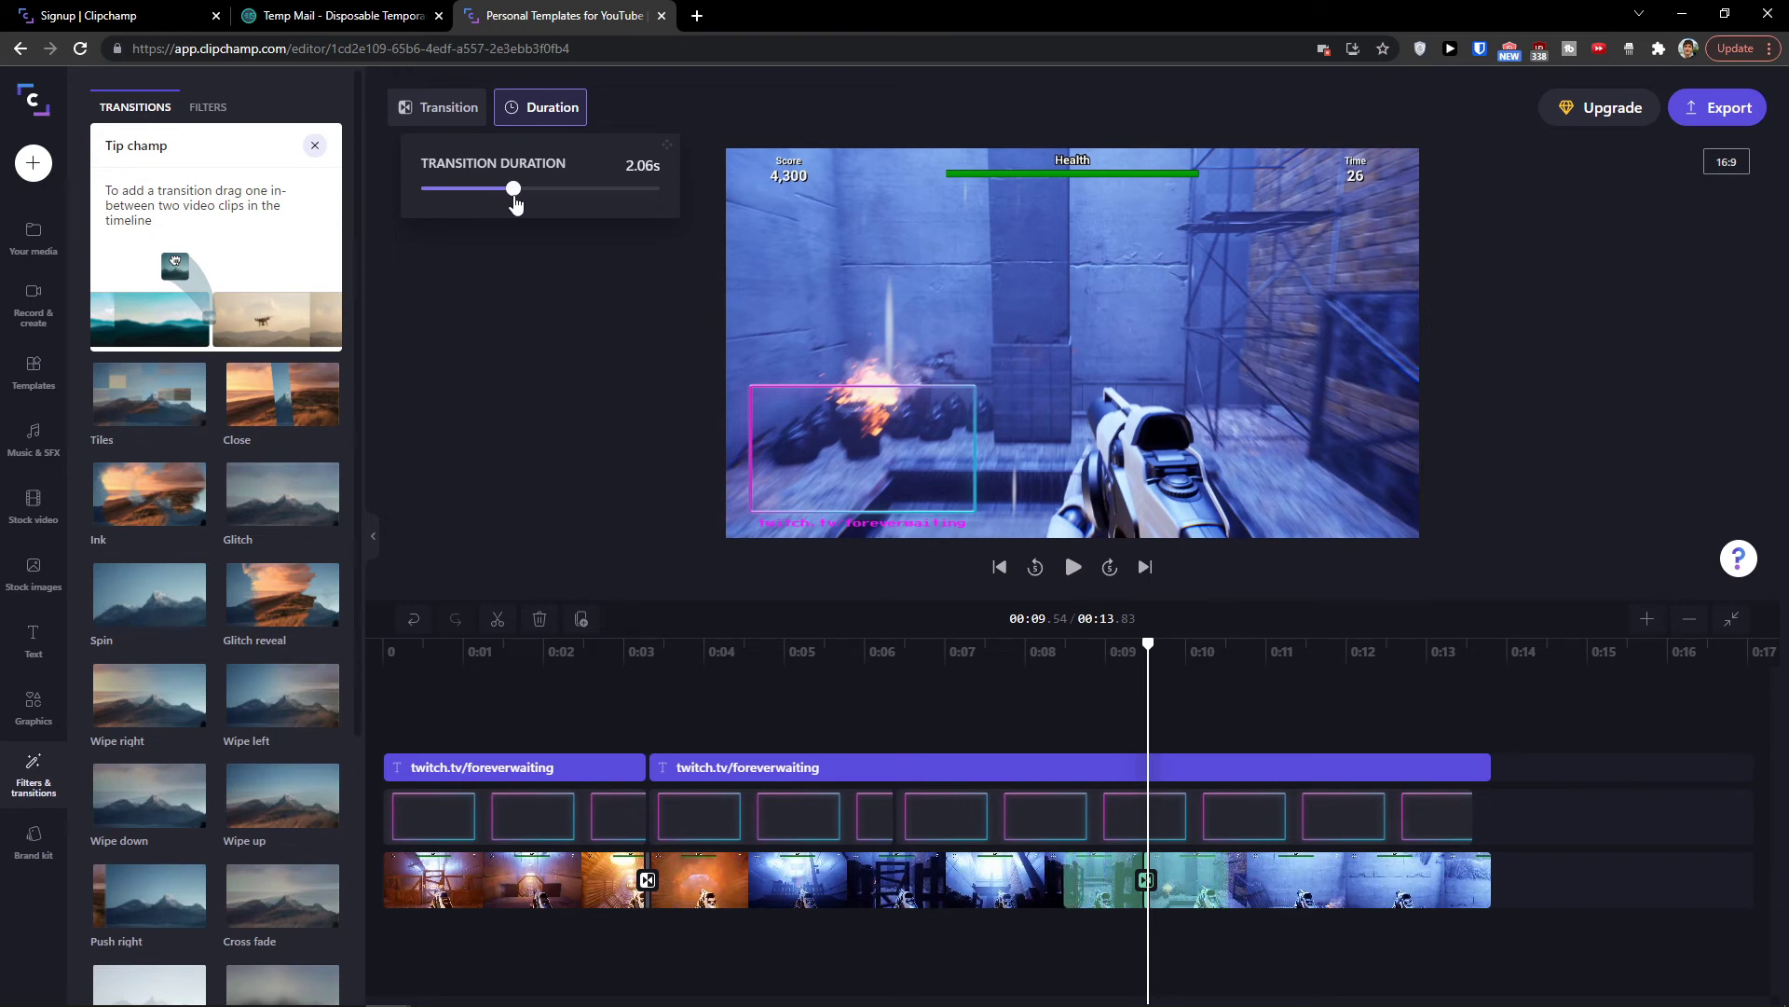
Lengthen the Glitch reveal transition near 0:03 to about 2.7 seconds and preview it.
left_click(648, 880)
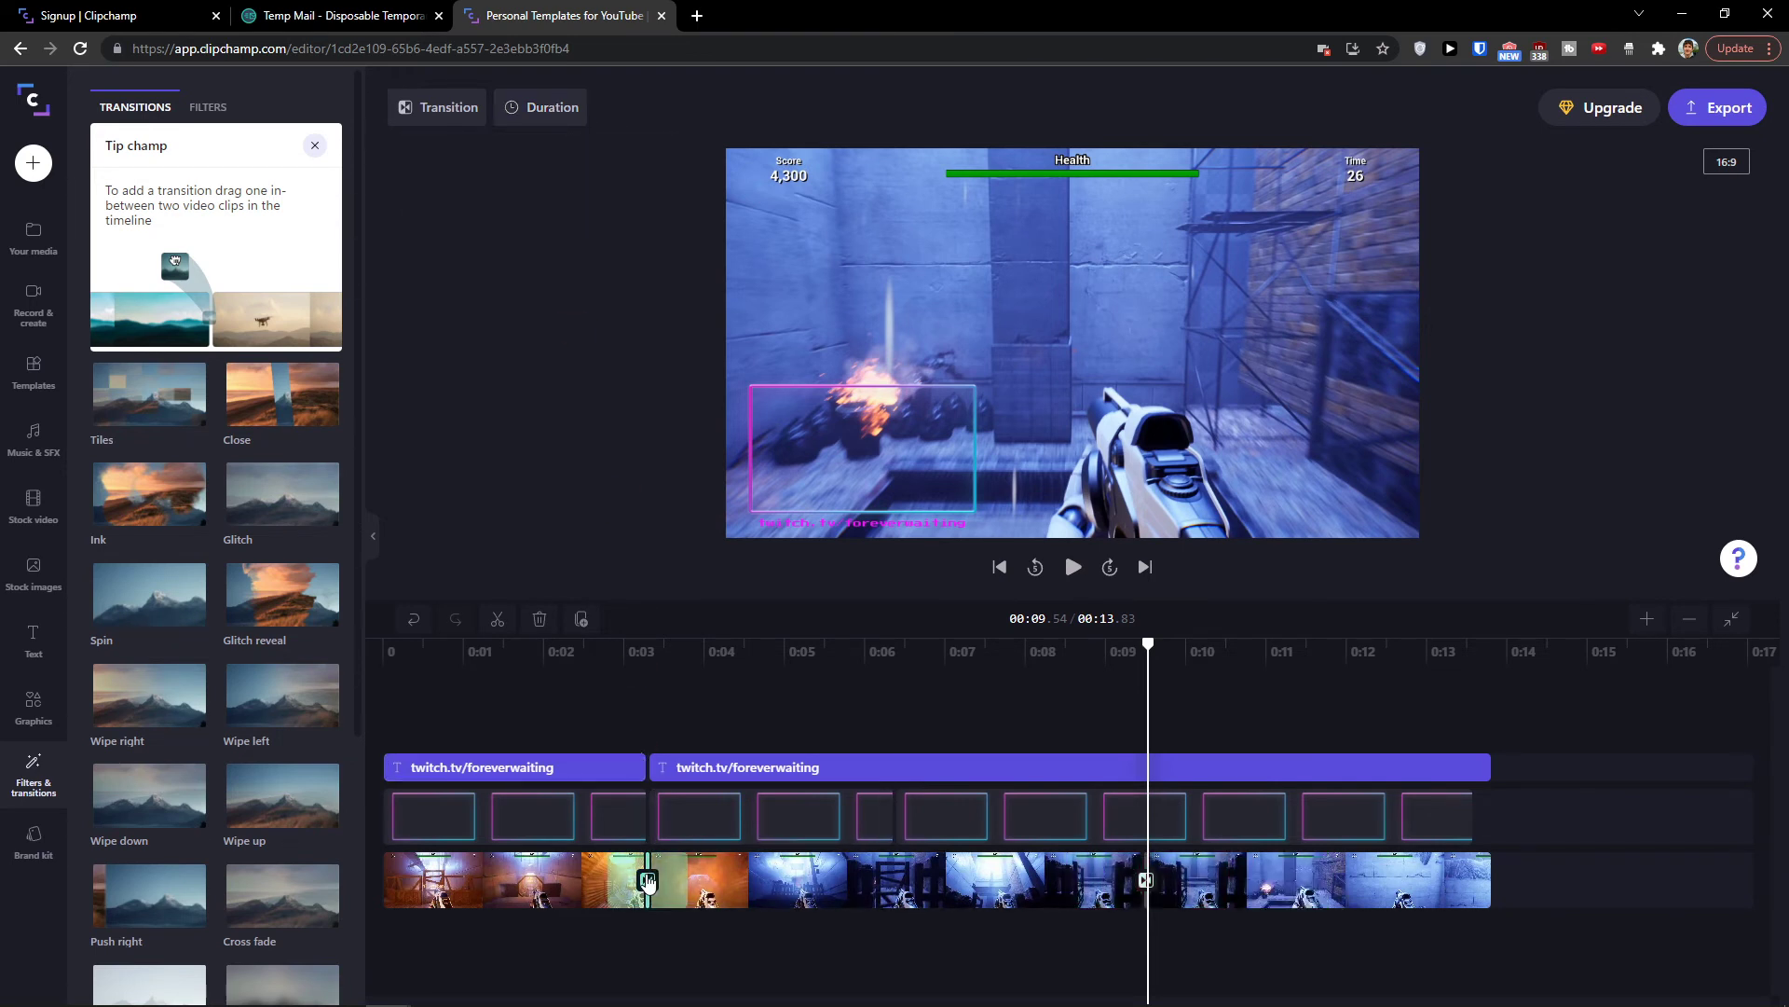
left_click(526, 129)
left_click_drag(532, 189, 545, 191)
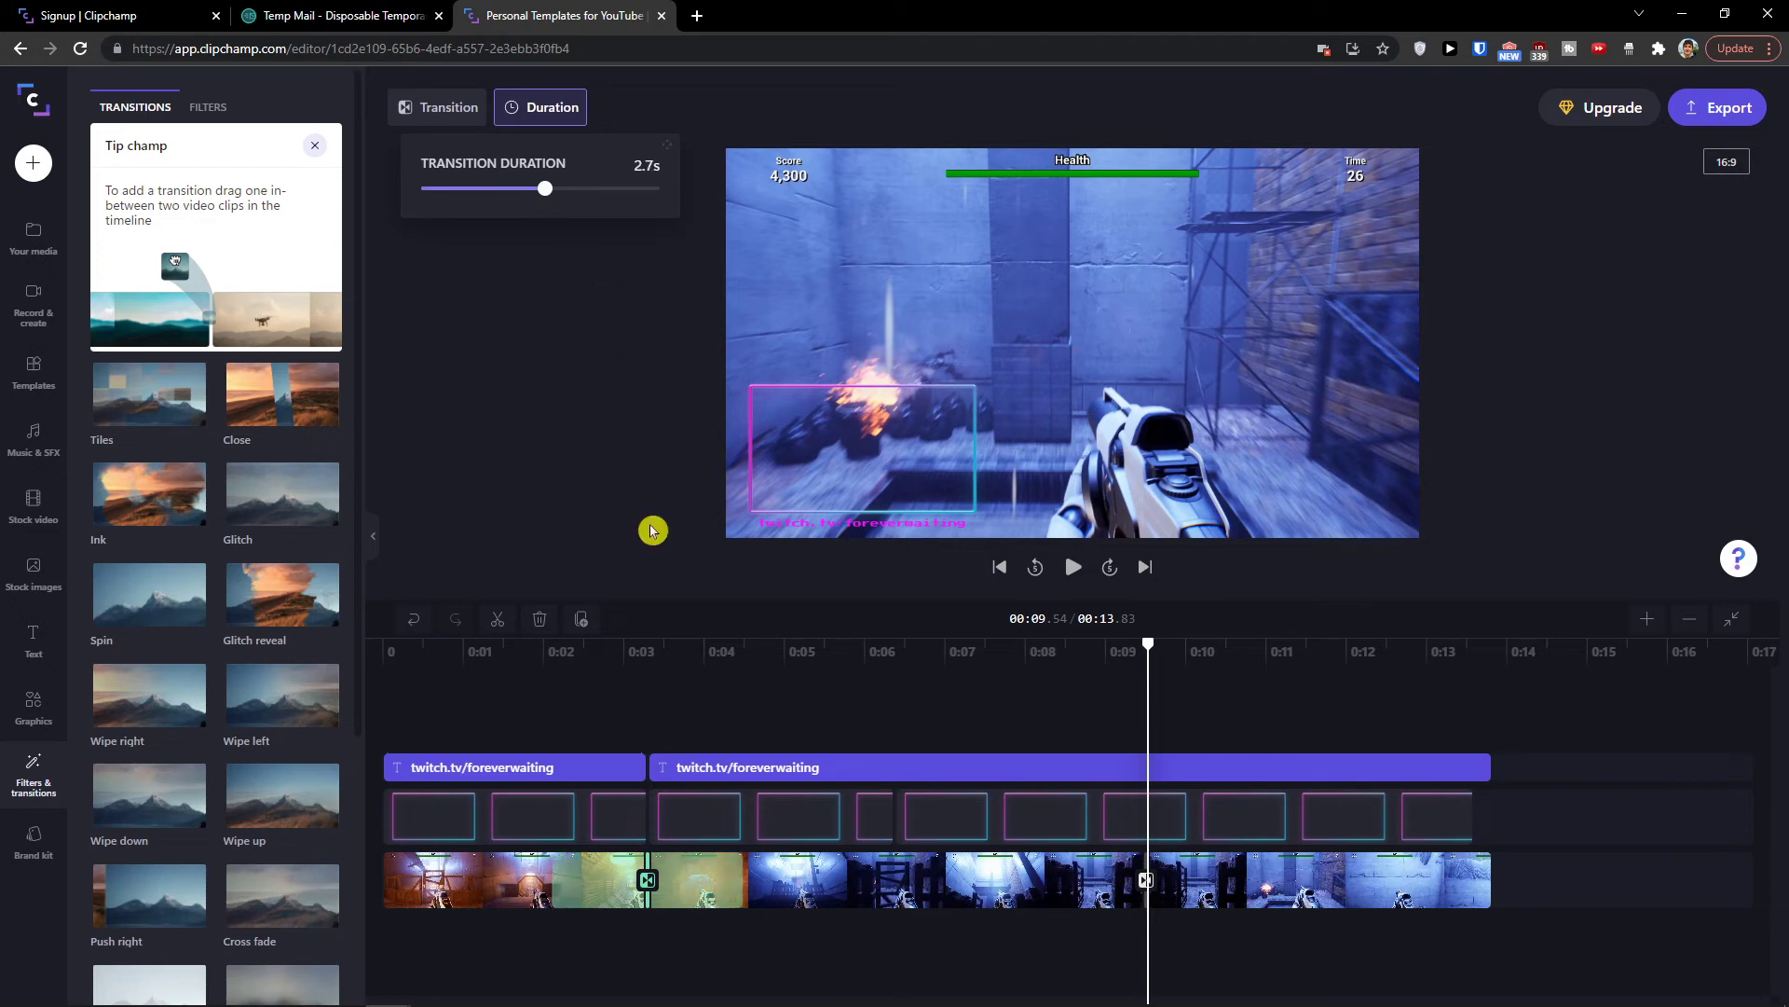
left_click(519, 651)
key("space")
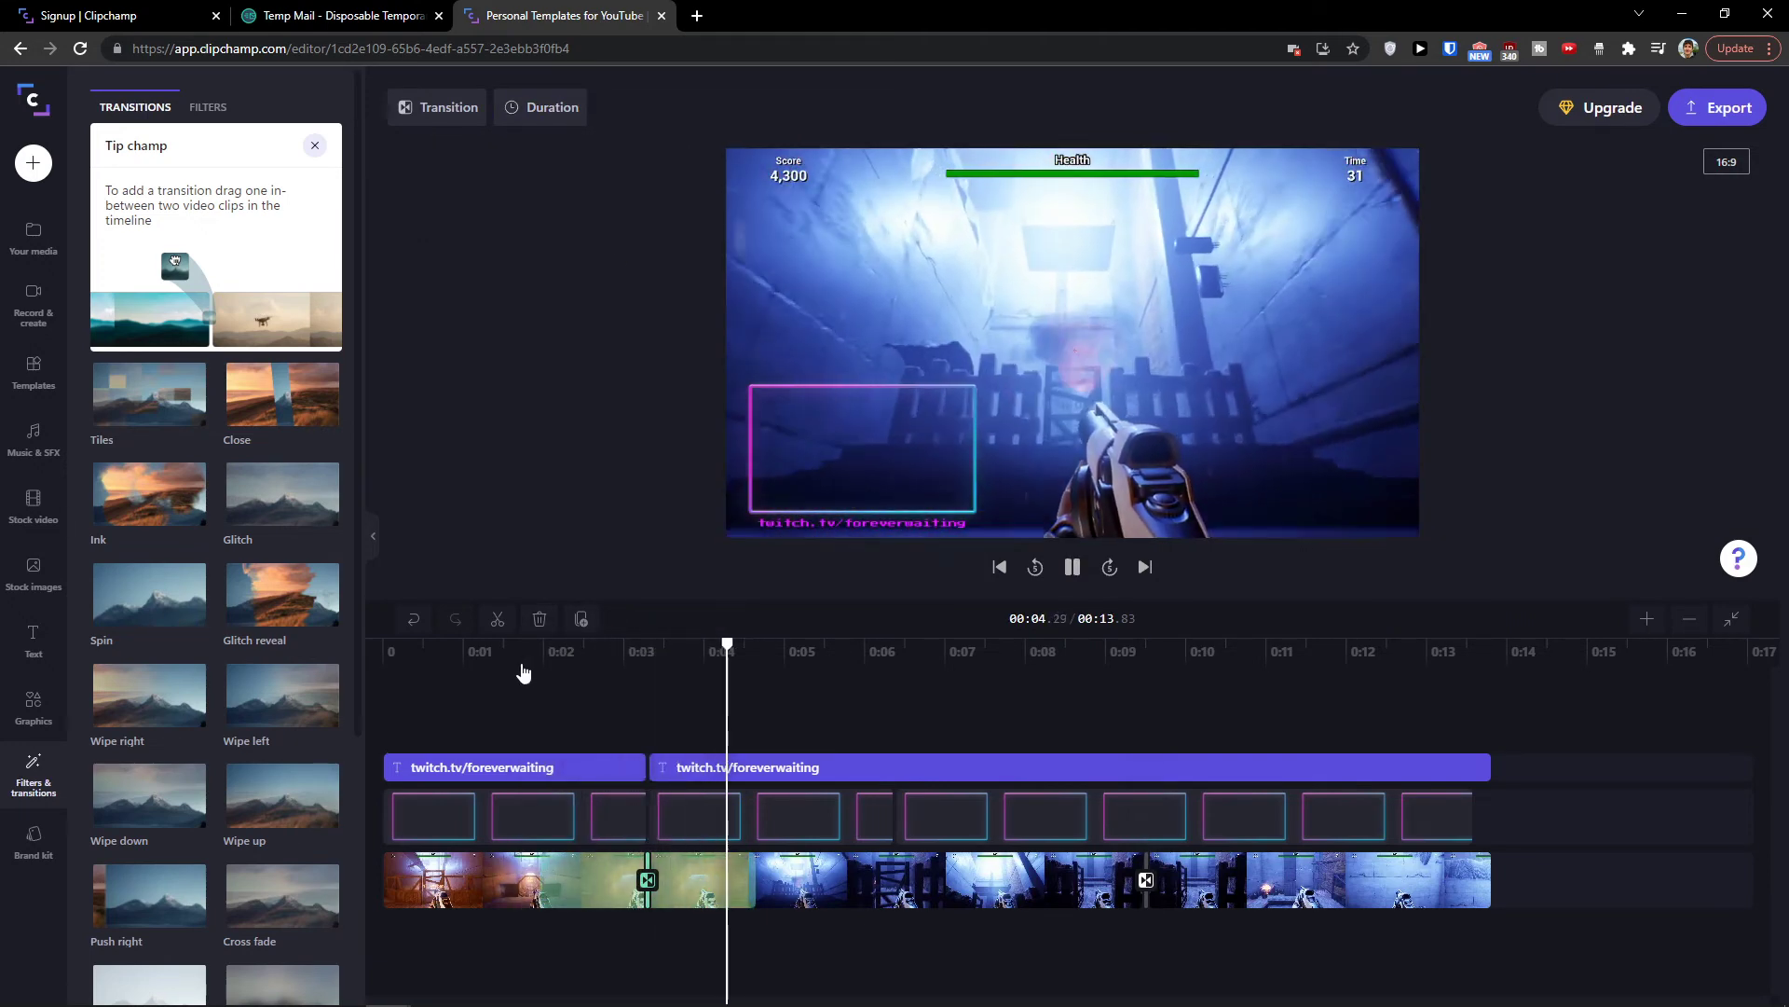
key("space")
Look through the brand kit options and the project's media library.
left_click(33, 844)
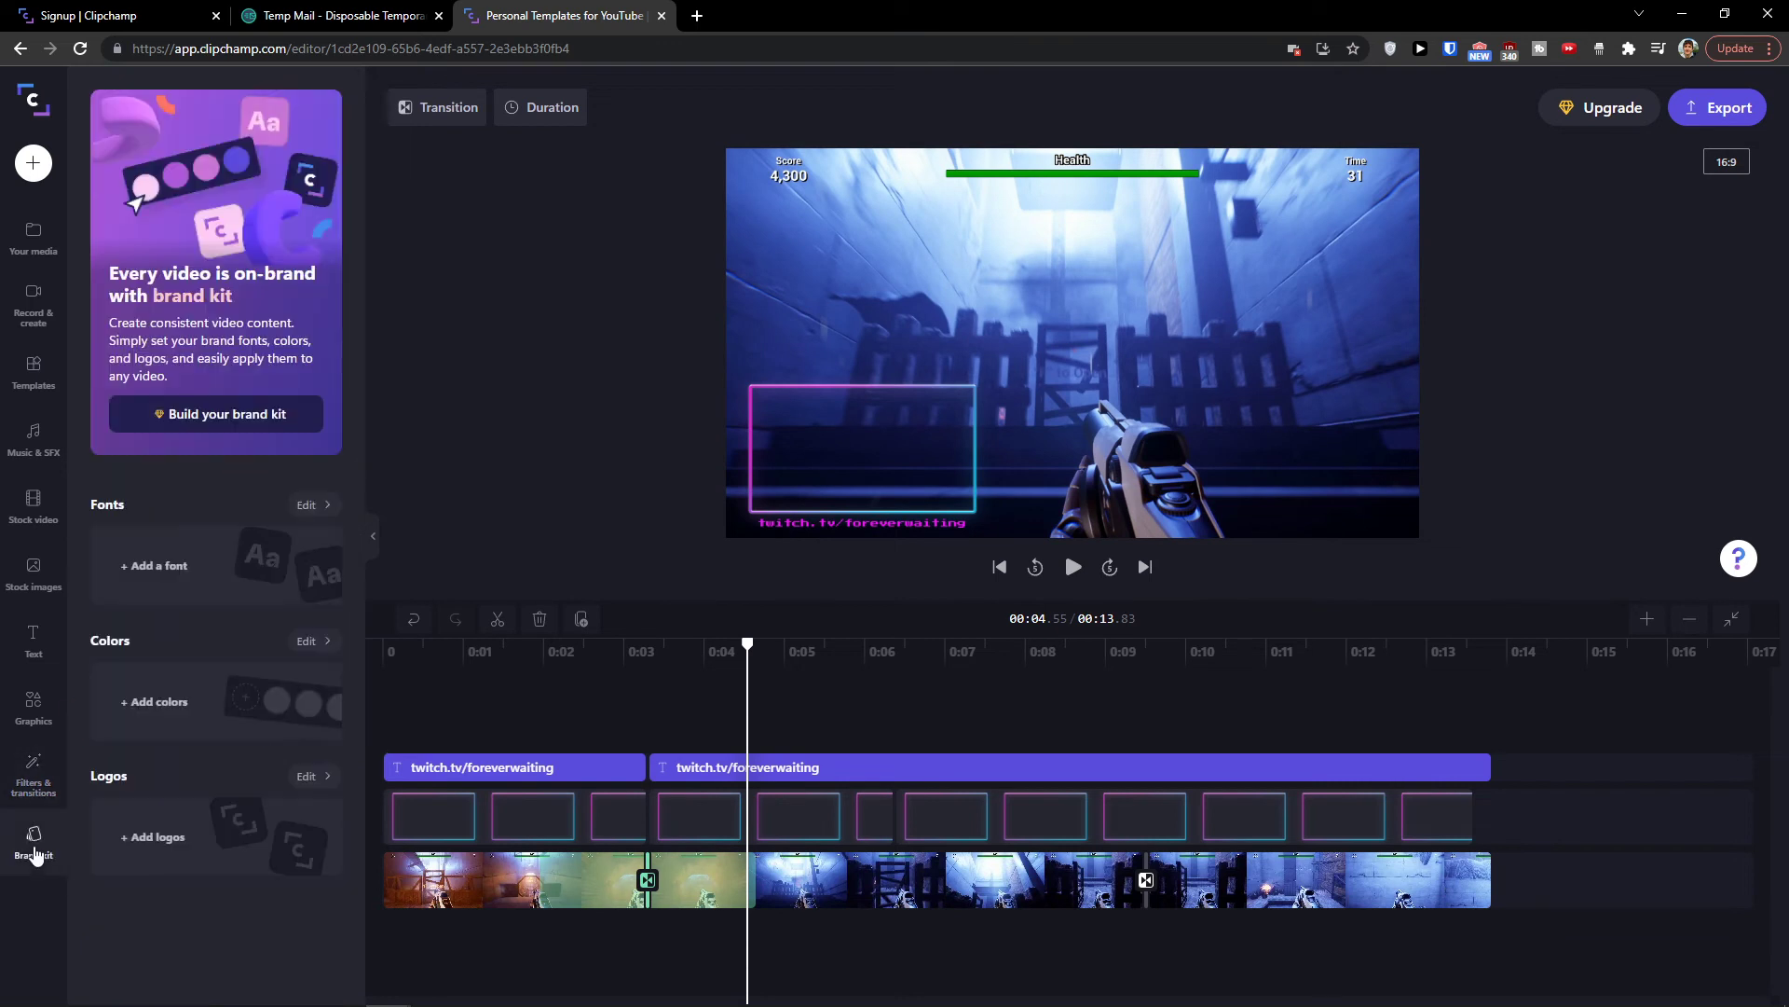
left_click(179, 627)
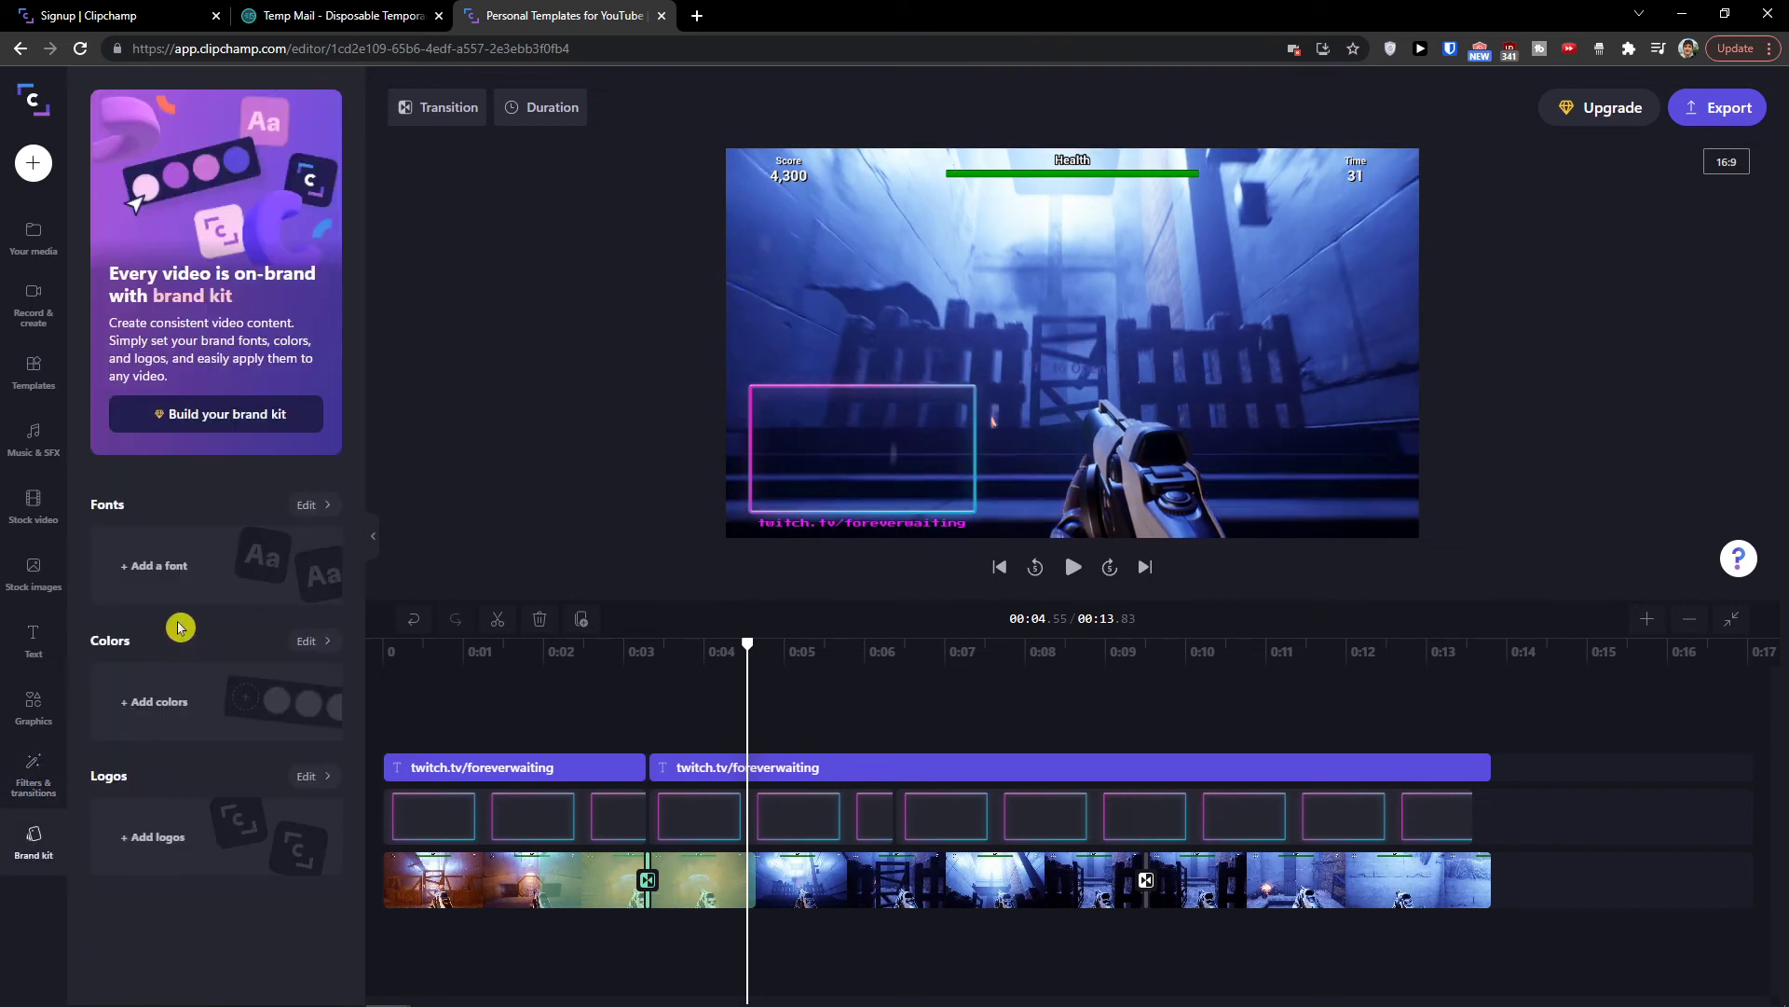
left_click(37, 248)
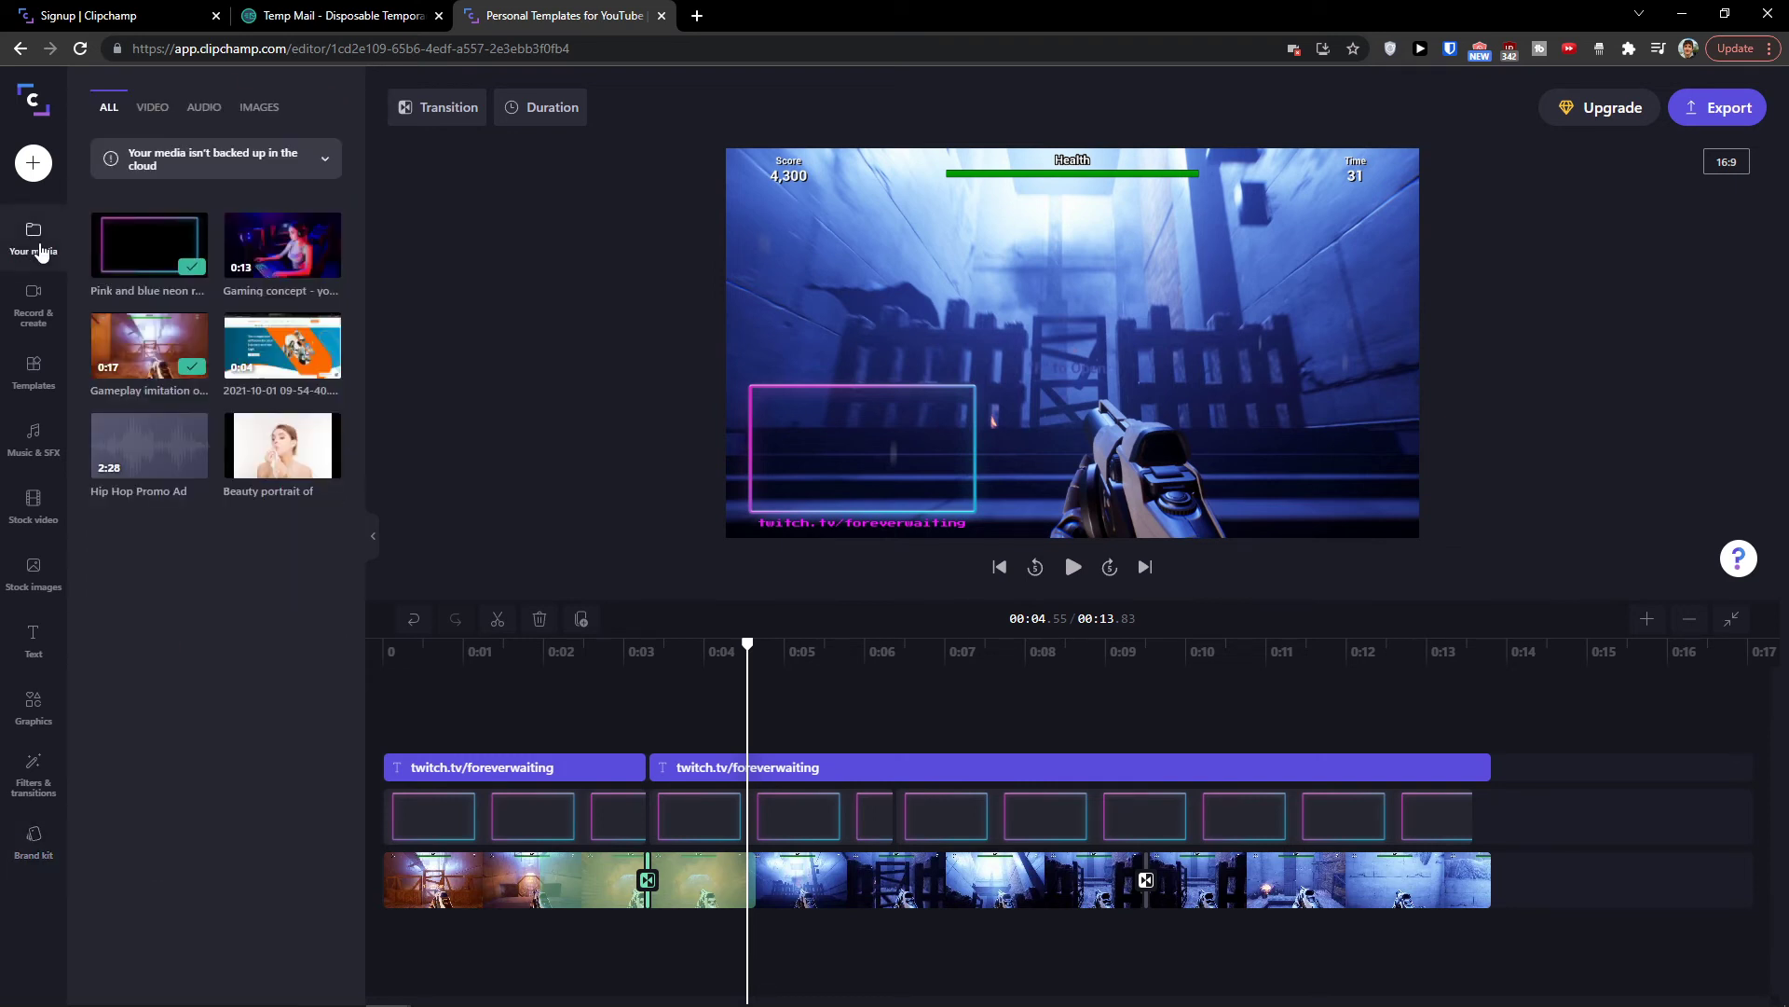
left_click(967, 544)
Open the export settings, compare 720p, and settle on 480p resolution.
left_click(1721, 110)
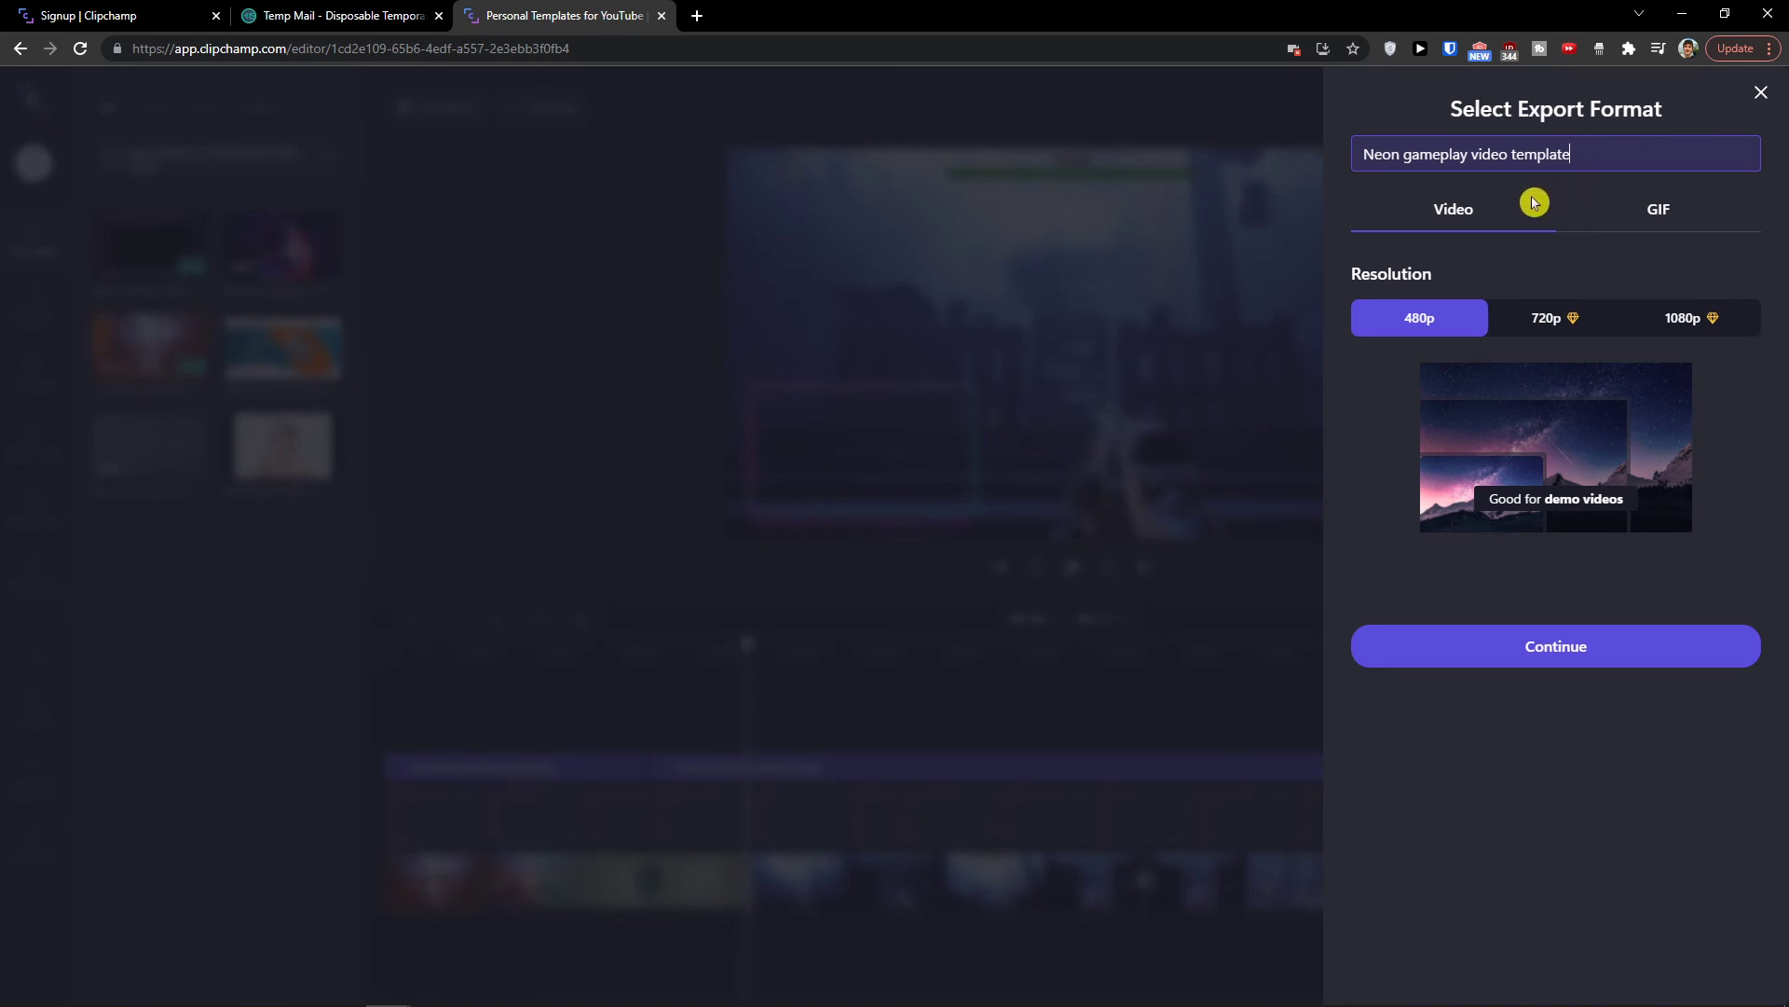
left_click(1566, 320)
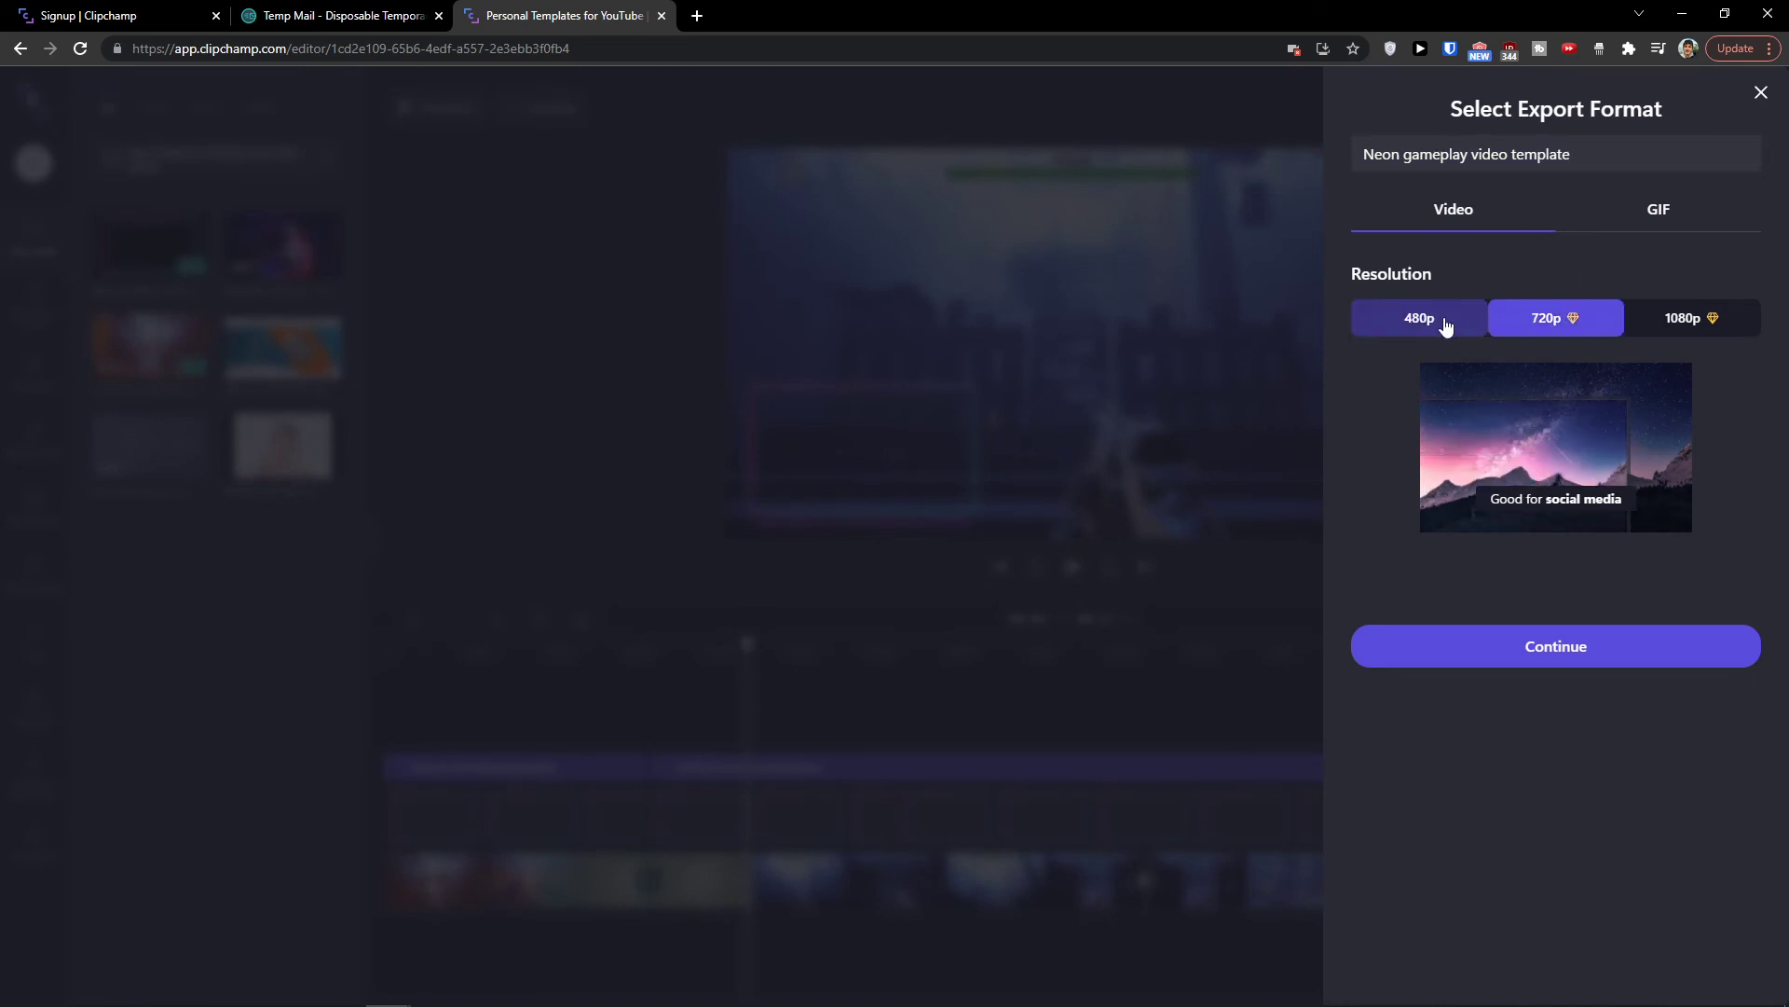
left_click(1445, 325)
left_click(1552, 322)
left_click(1420, 318)
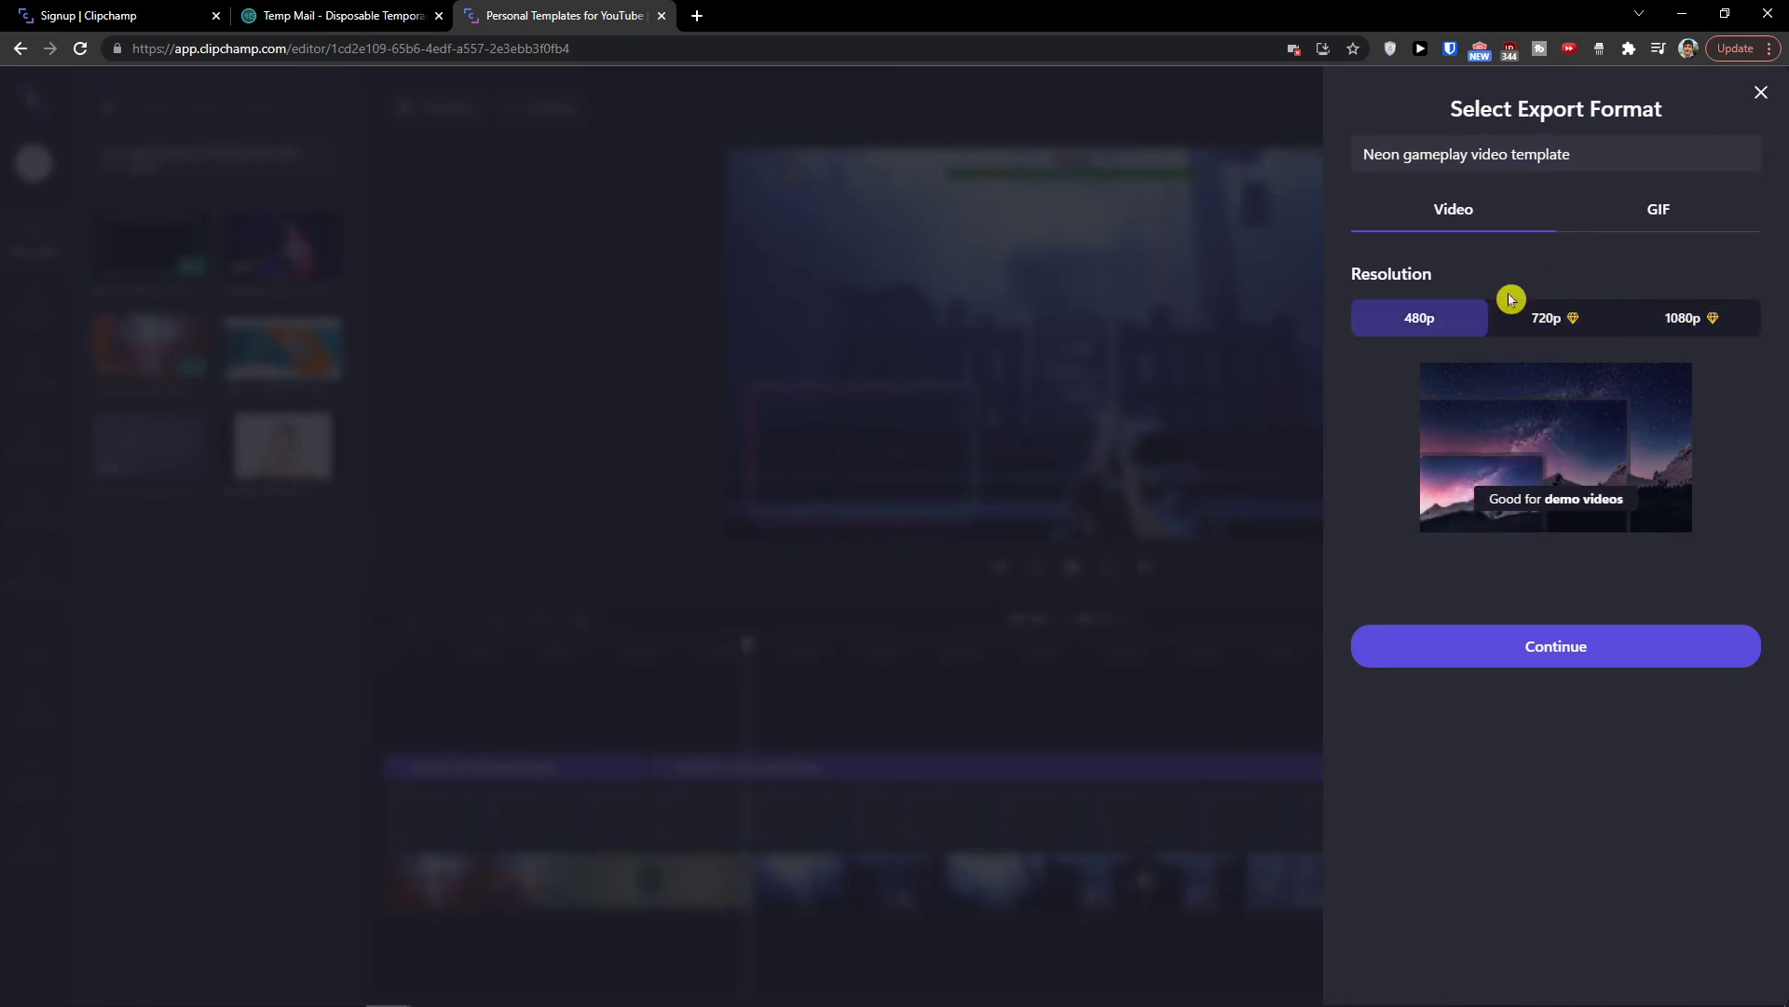
left_click(701, 15)
Search for clipchamp and open the Clipchamp website.
type("clipc")
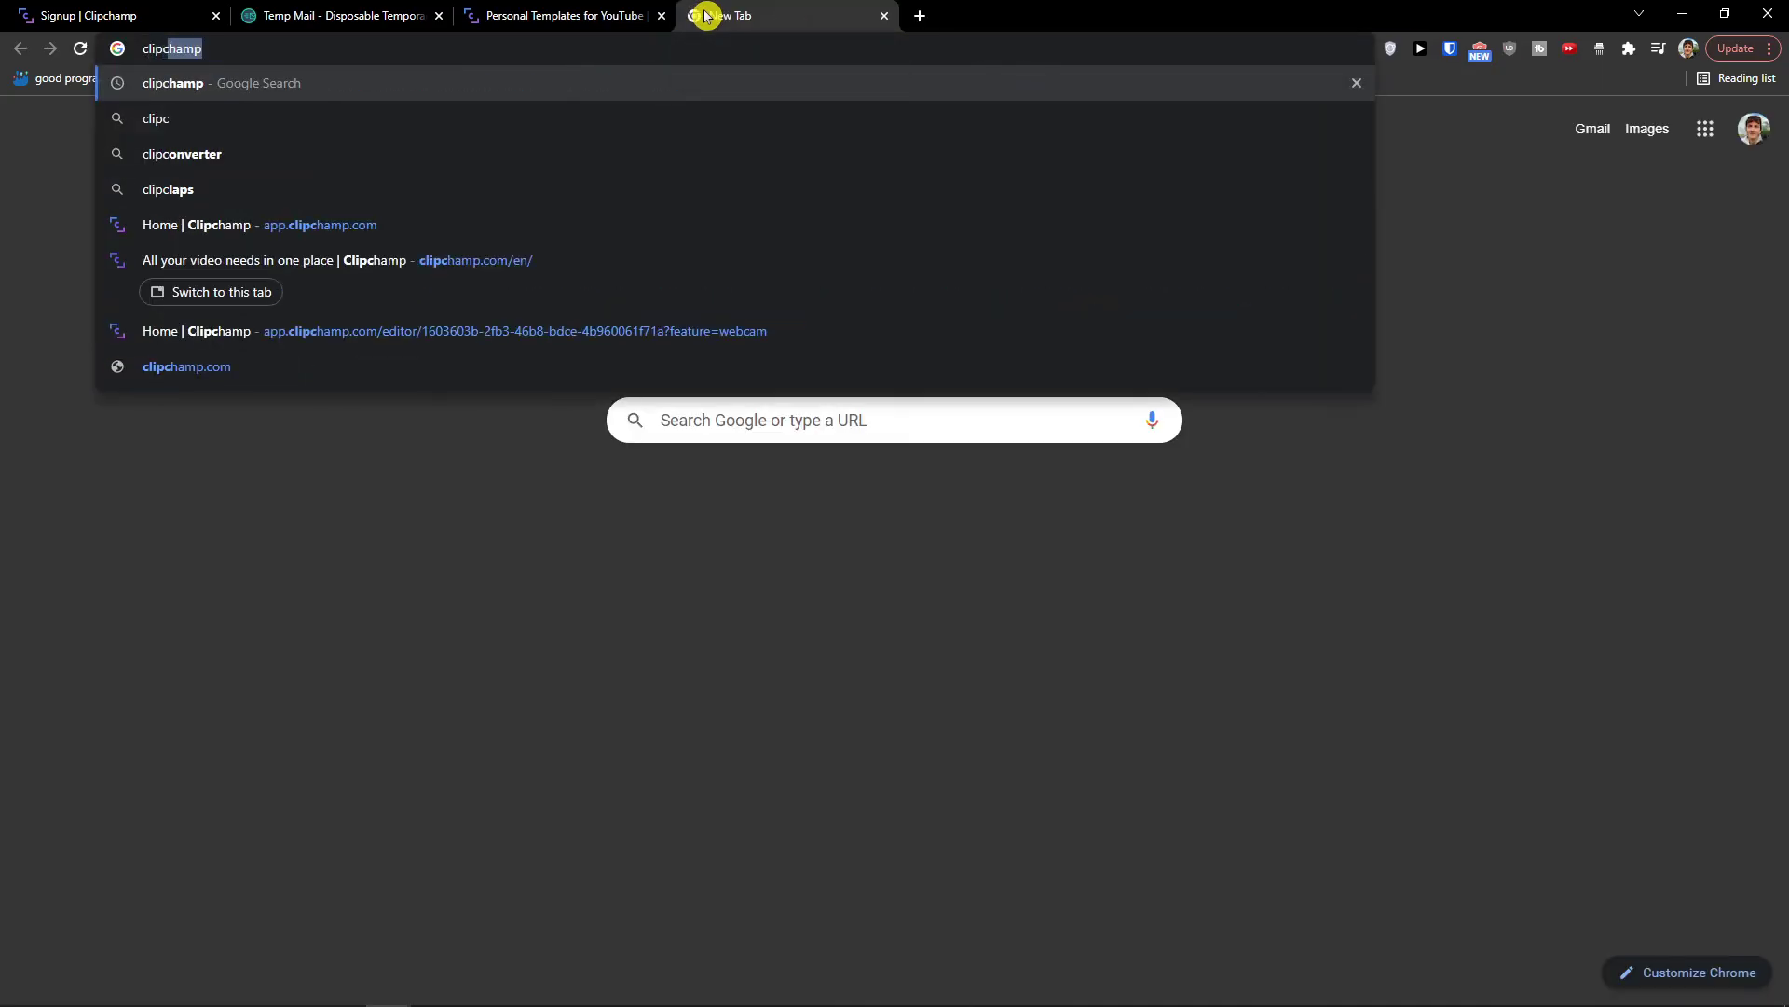
key("Return")
left_click(270, 320)
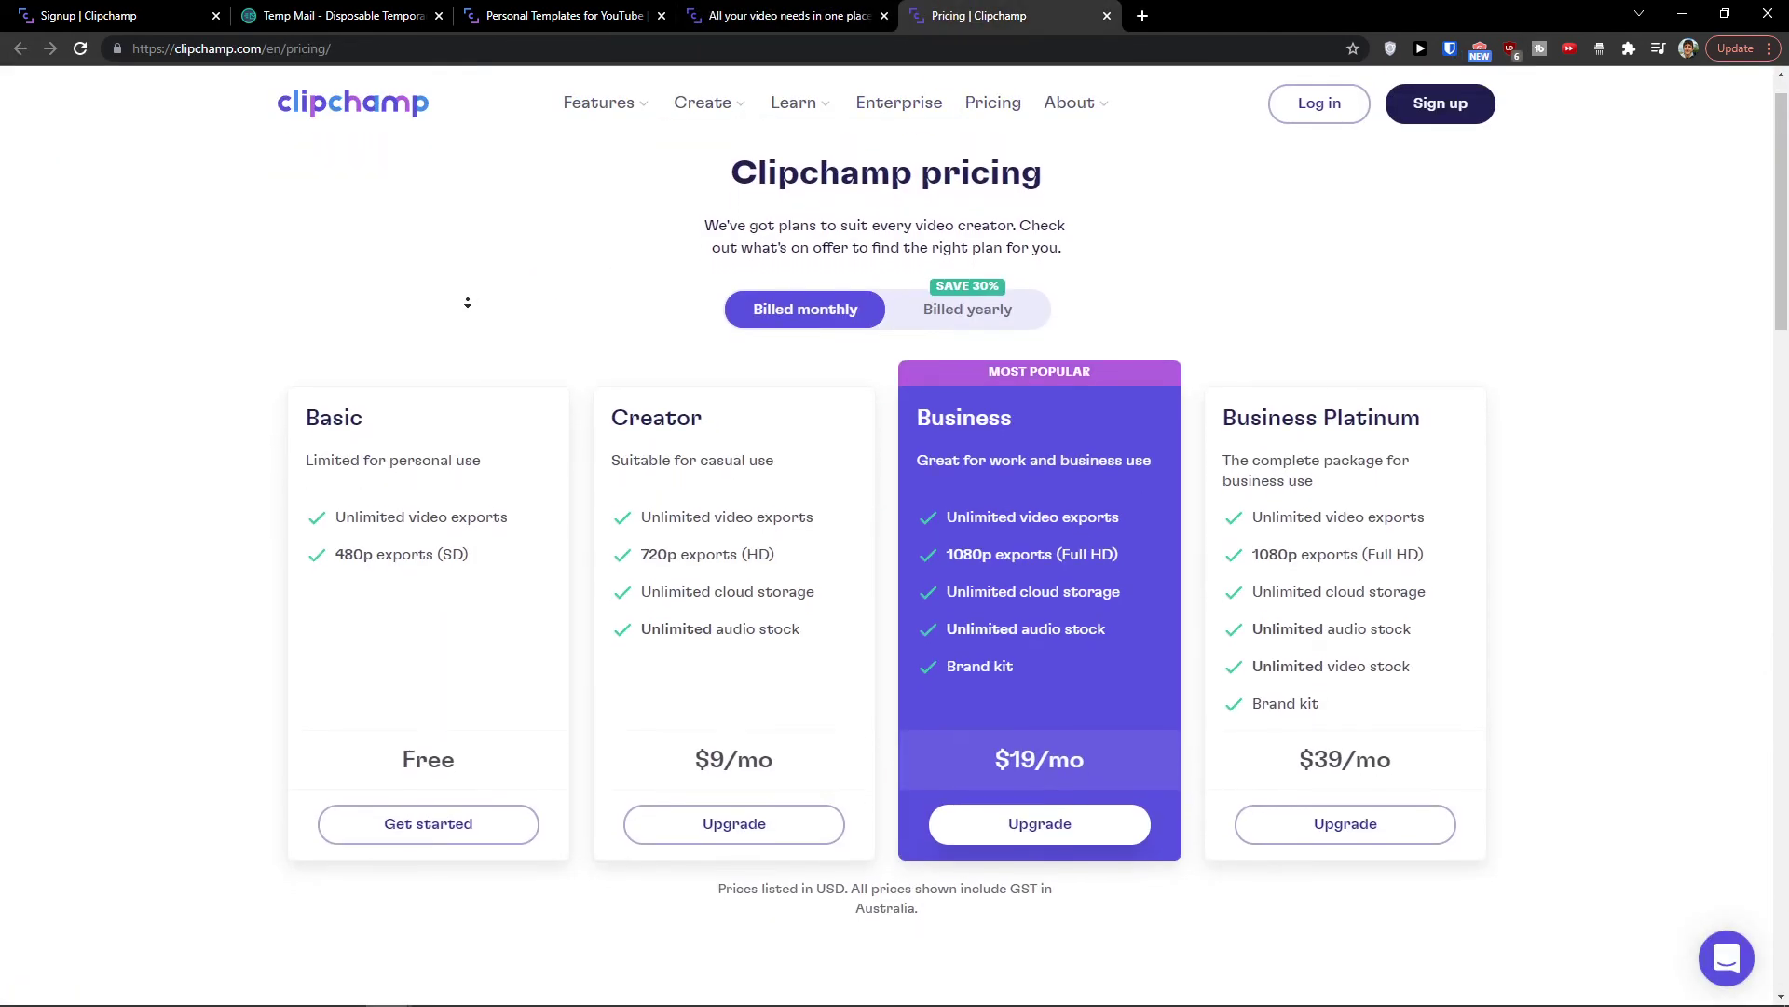
scroll(699, 606, "up", 1)
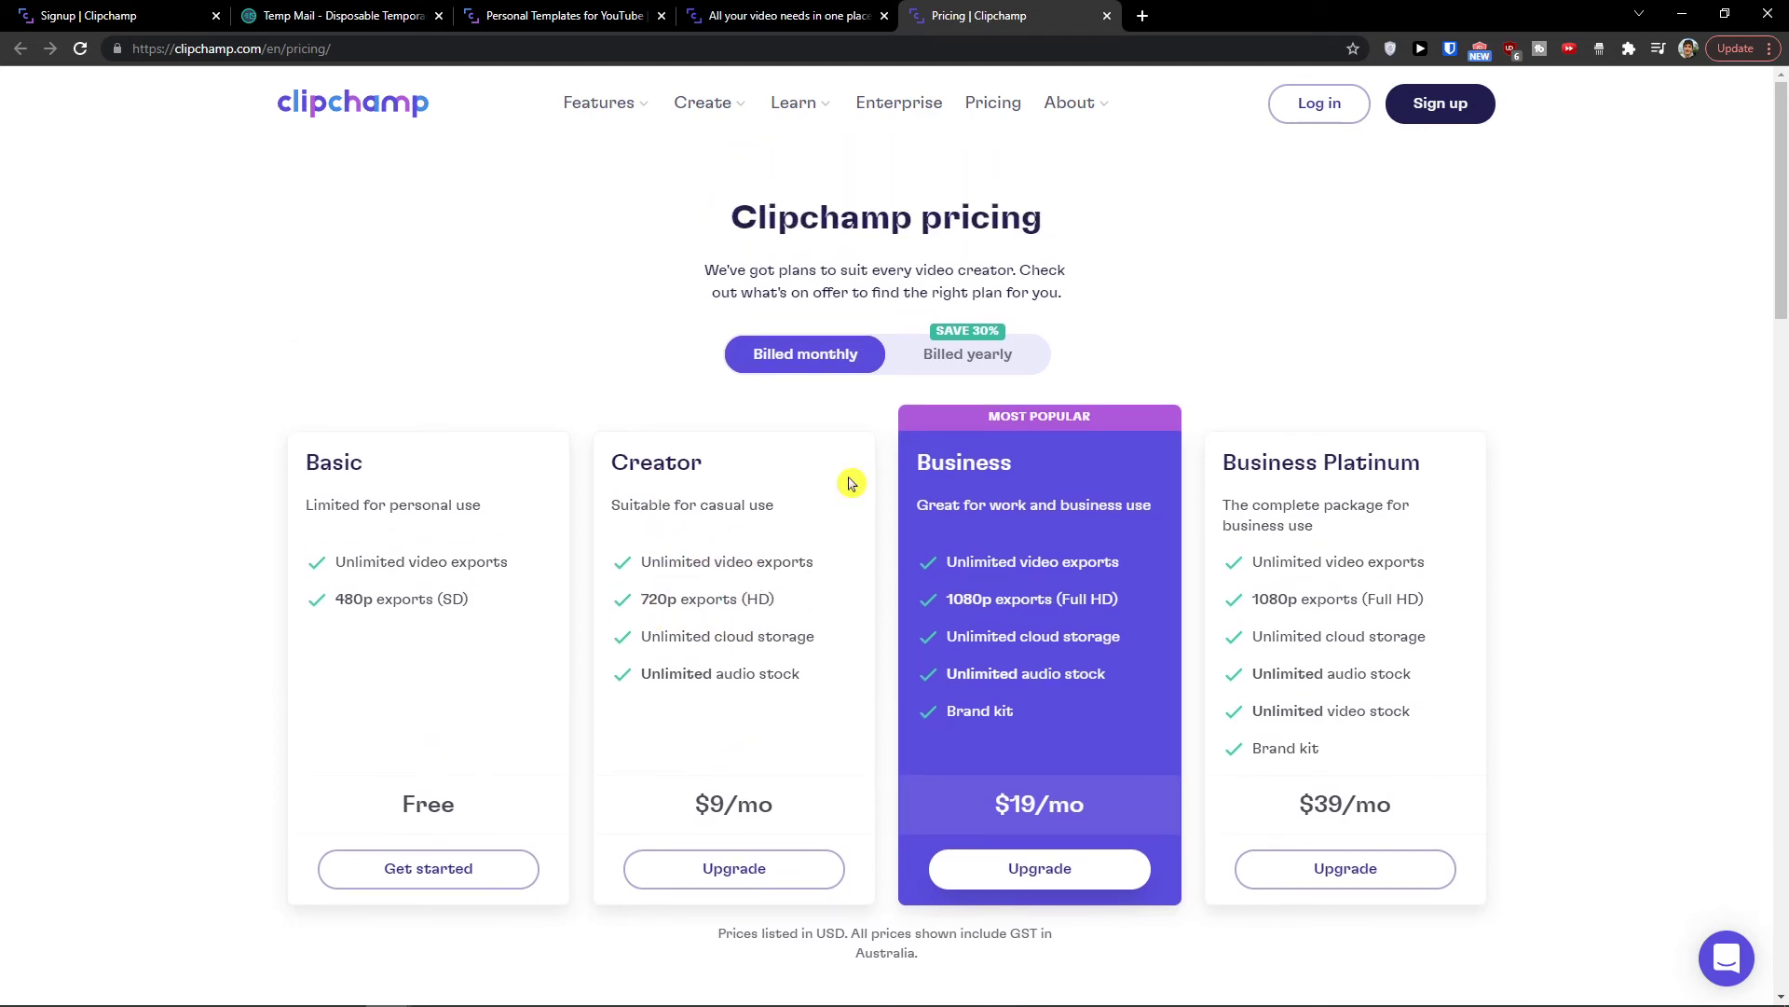
Open the Pricing and Partnerships pages from the Clipchamp home page in new tabs.
left_click(766, 9)
middle_click(735, 663)
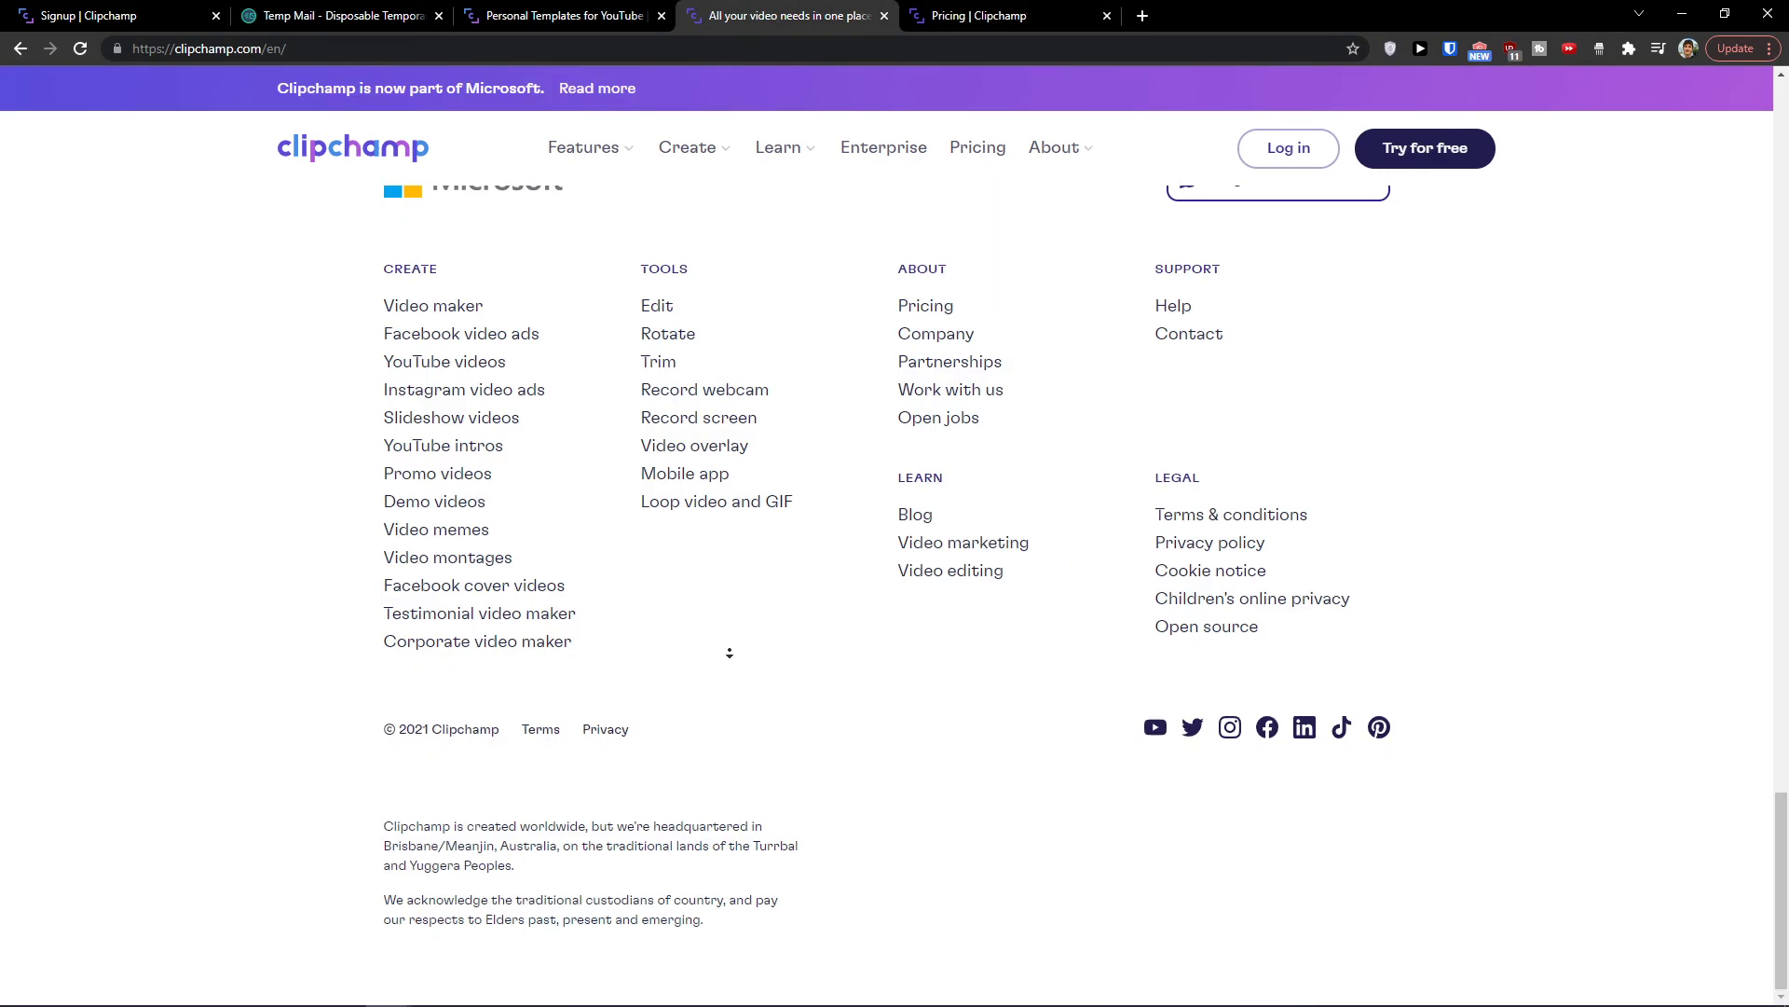
middle_click(965, 364)
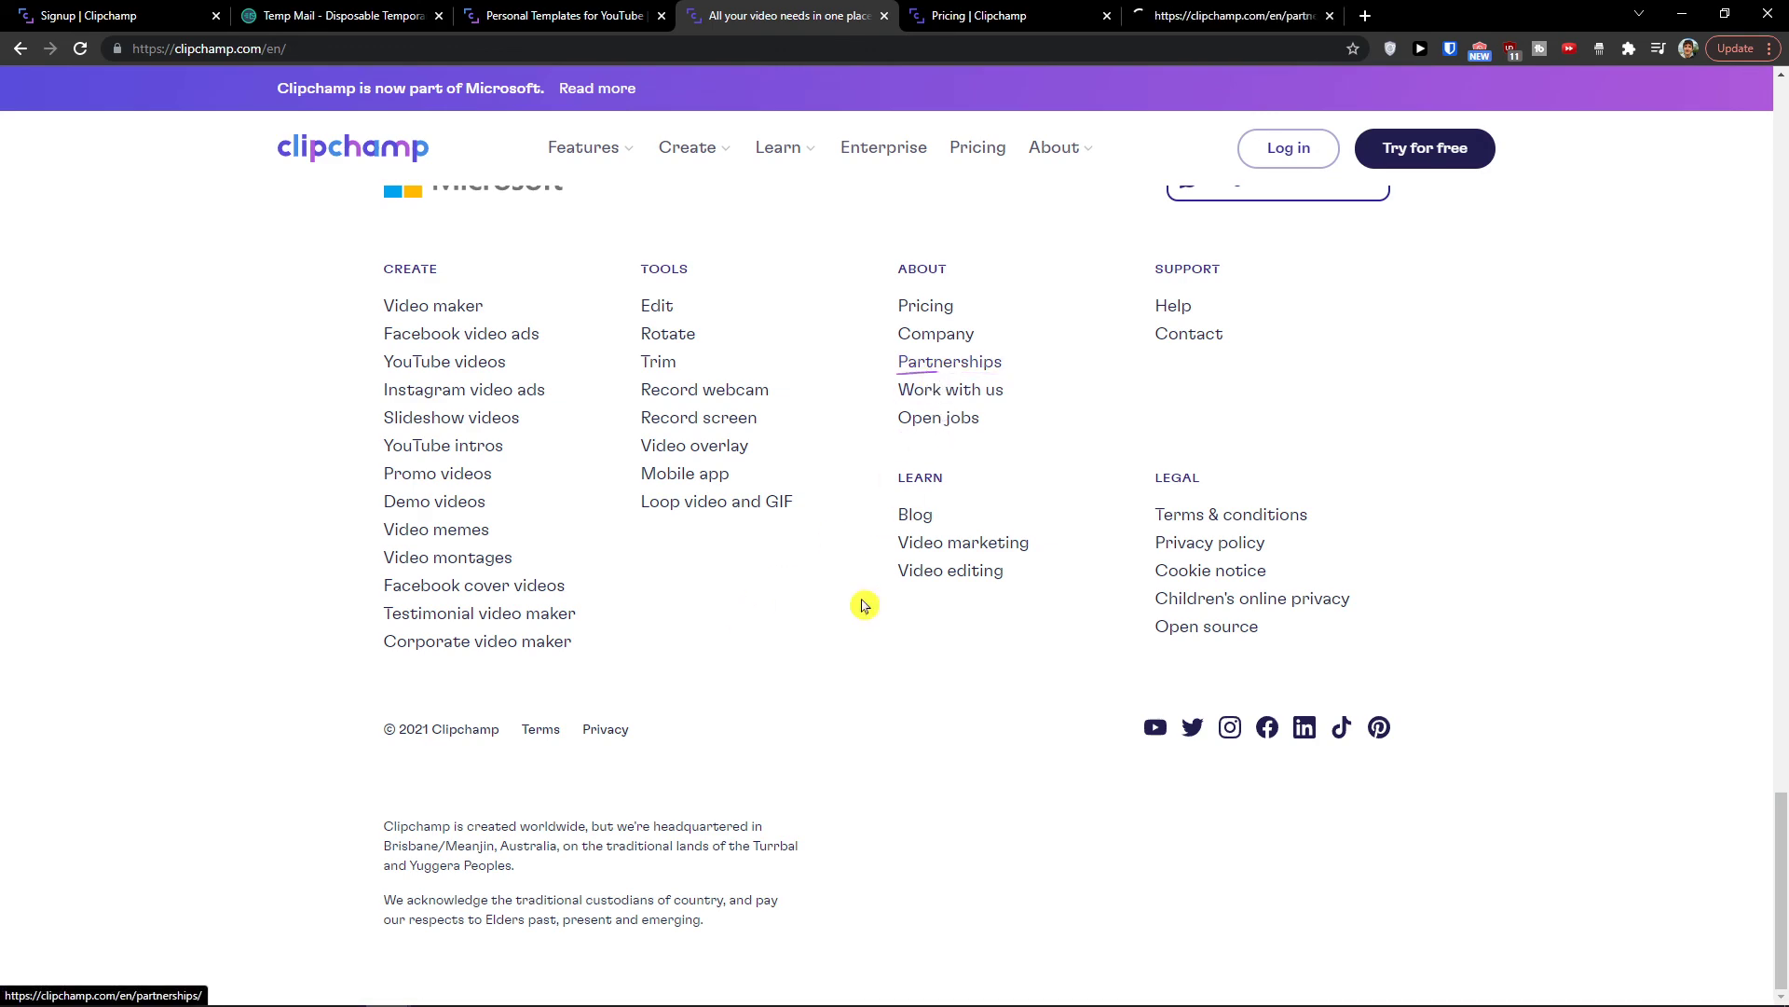
middle_click(830, 627)
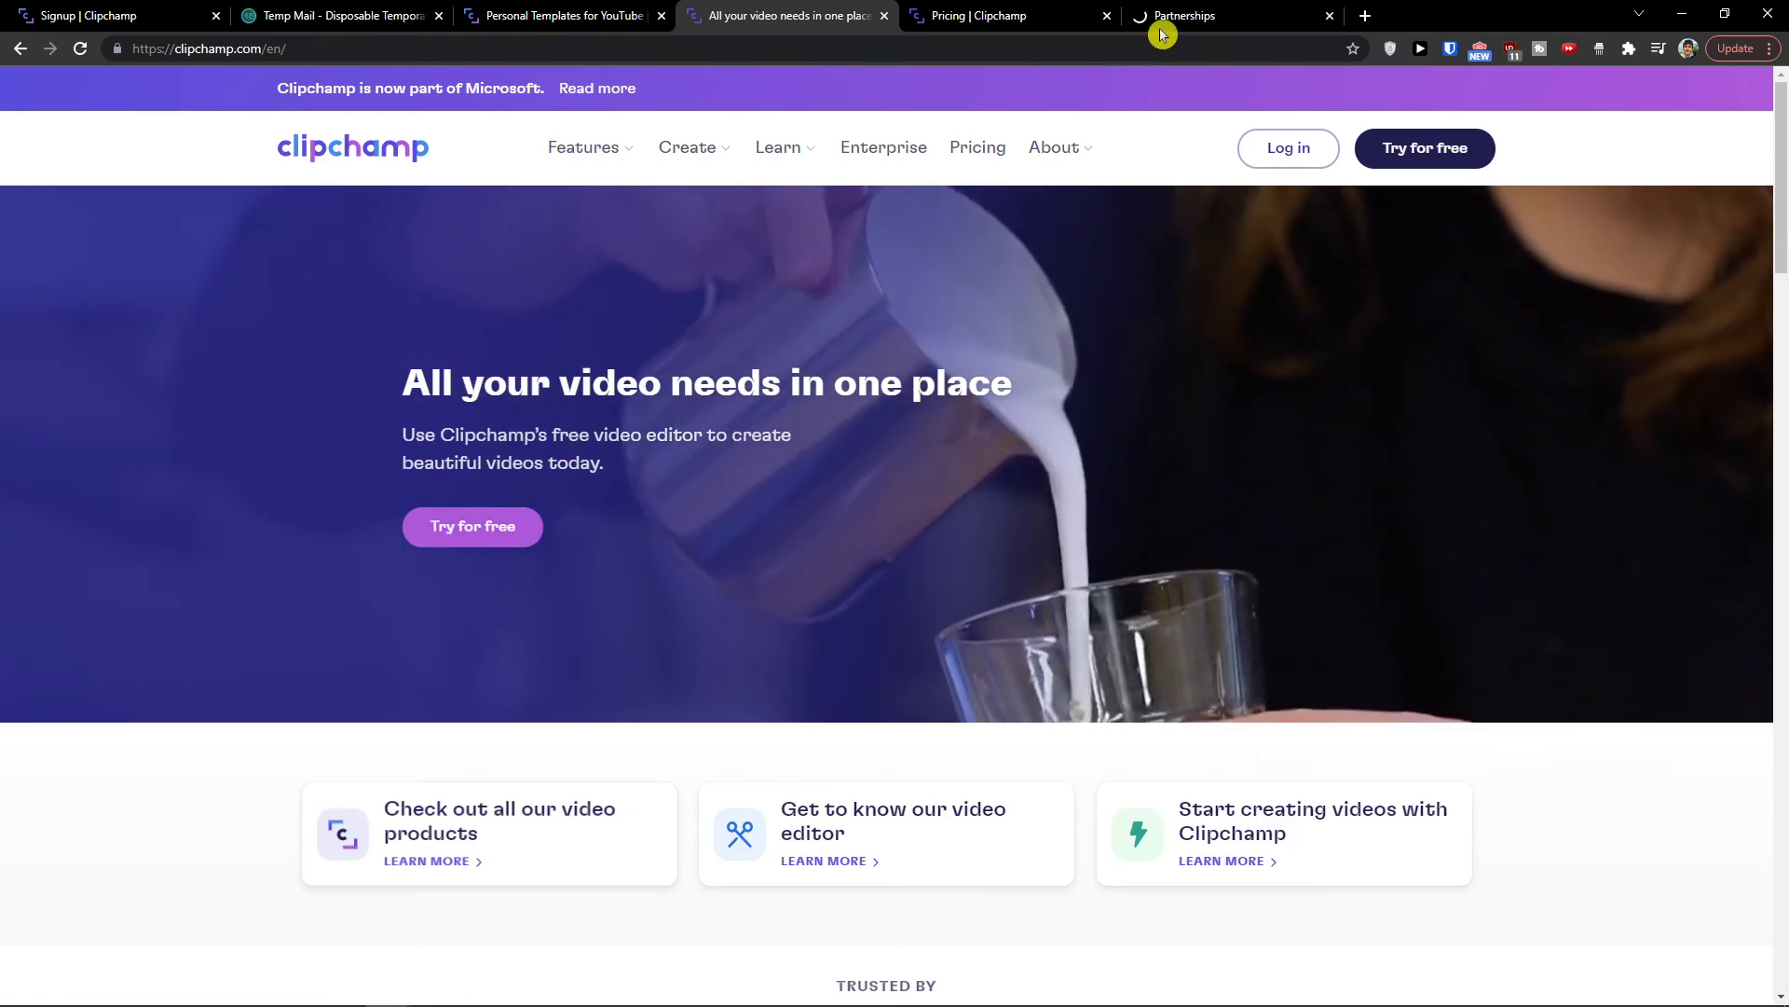
Browse the Partnerships page, then return to the Pricing page.
left_click(1197, 15)
scroll(965, 262, "down", 10)
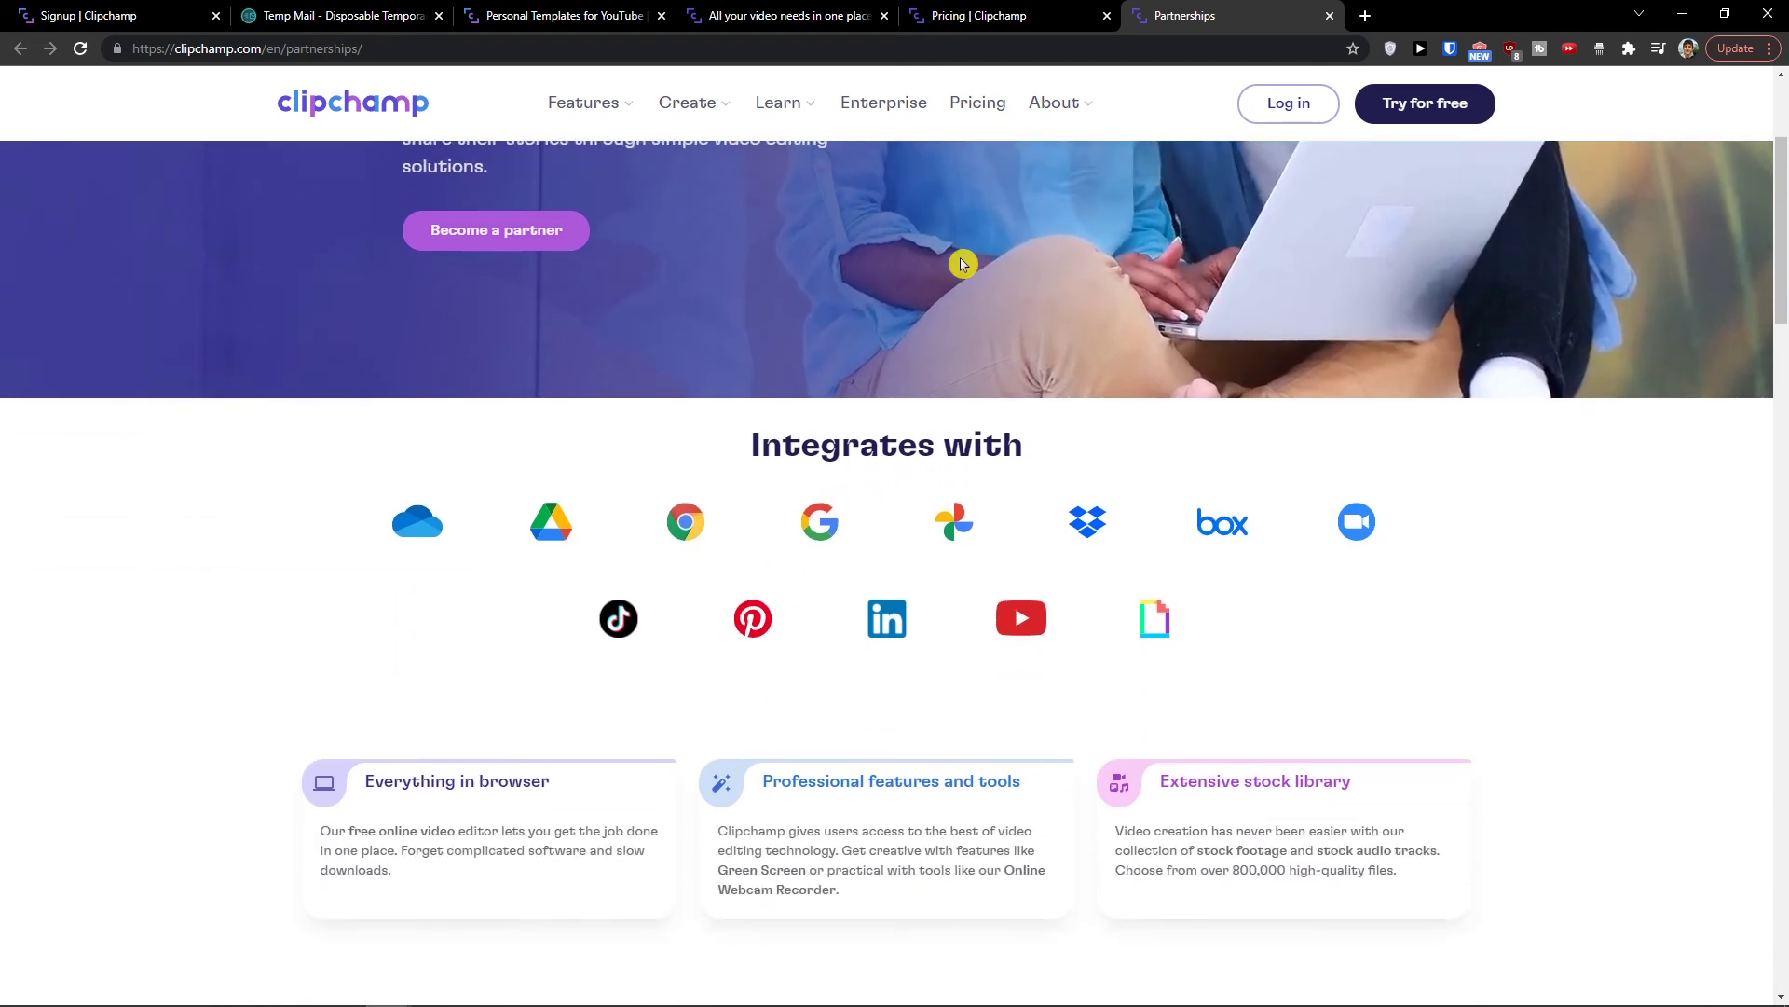
scroll(964, 263, "down", 9)
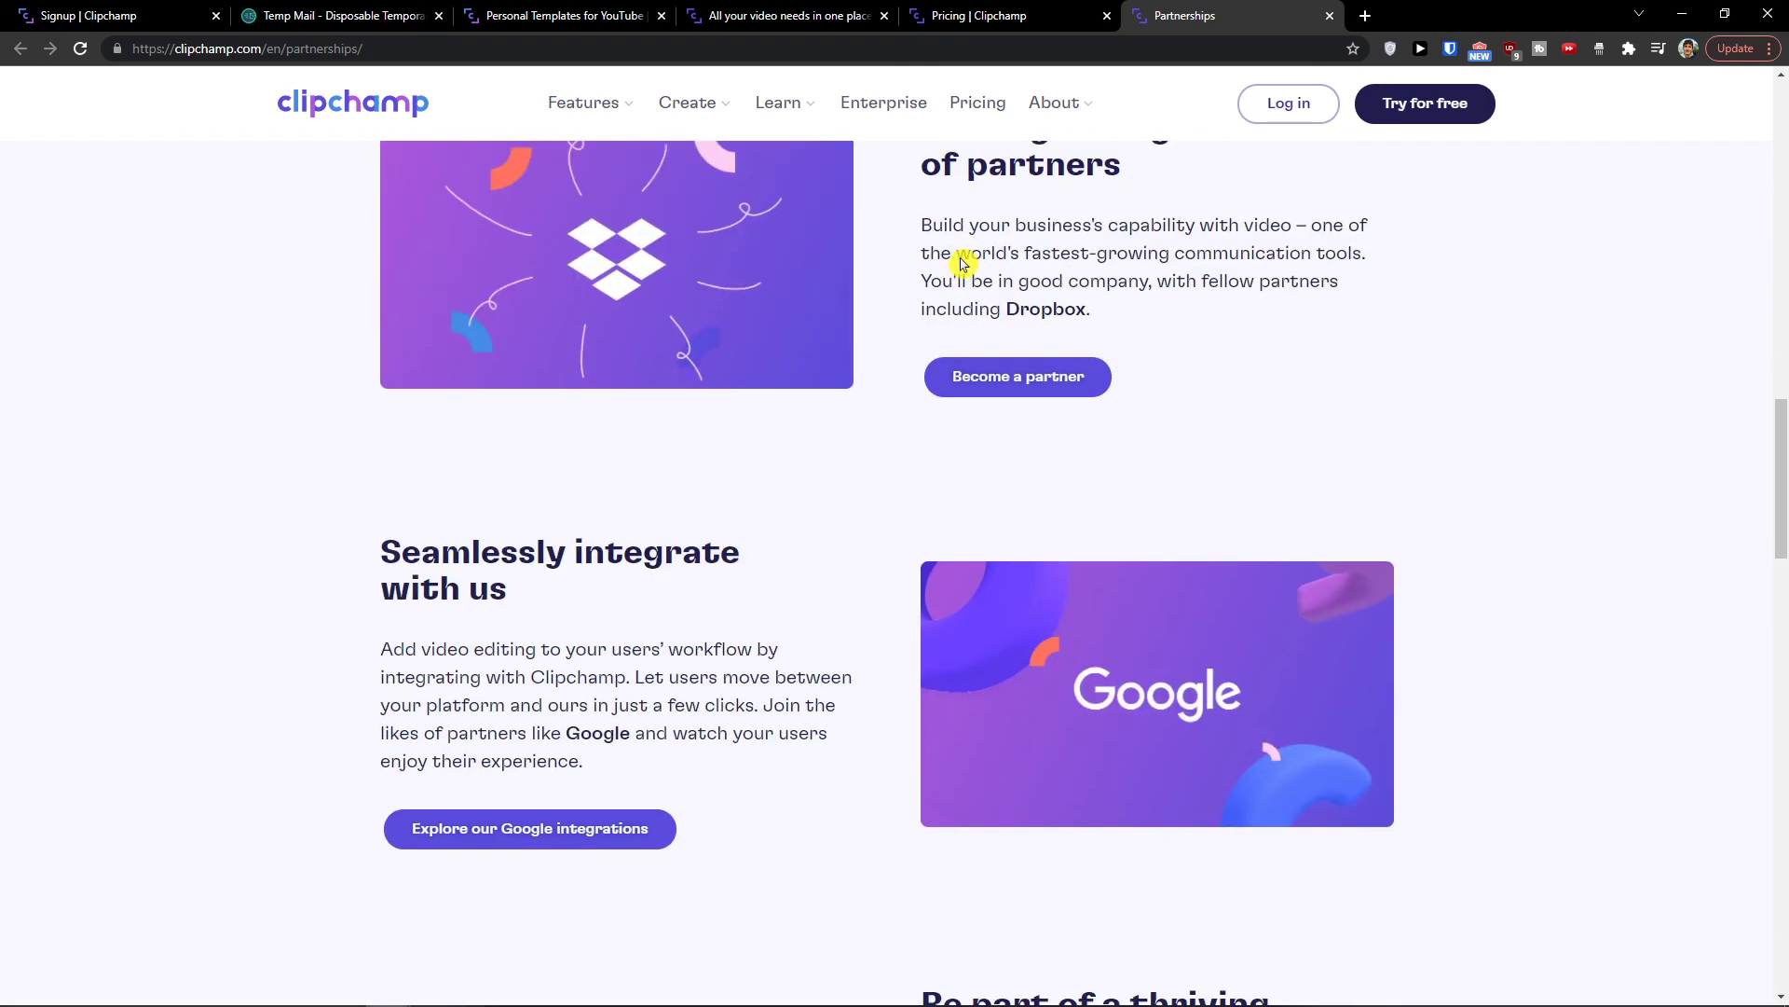
scroll(962, 259, "up", 1)
scroll(910, 288, "down", 6)
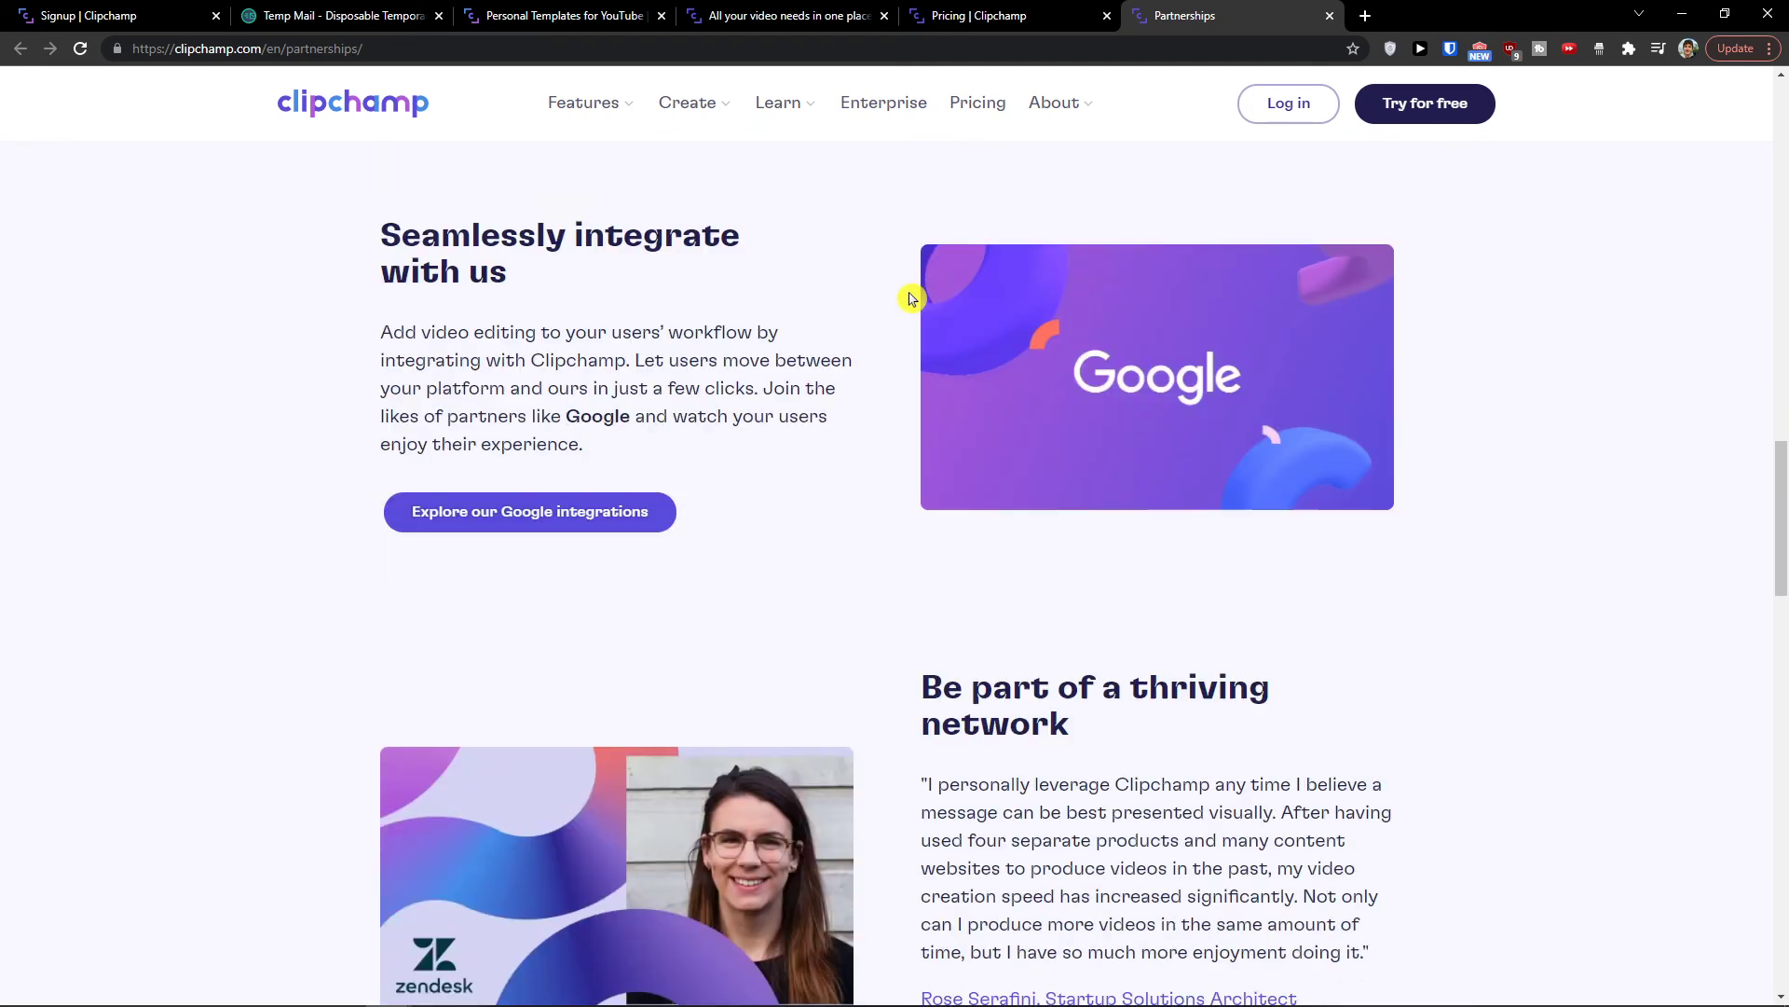
scroll(911, 298, "down", 2)
left_click(979, 16)
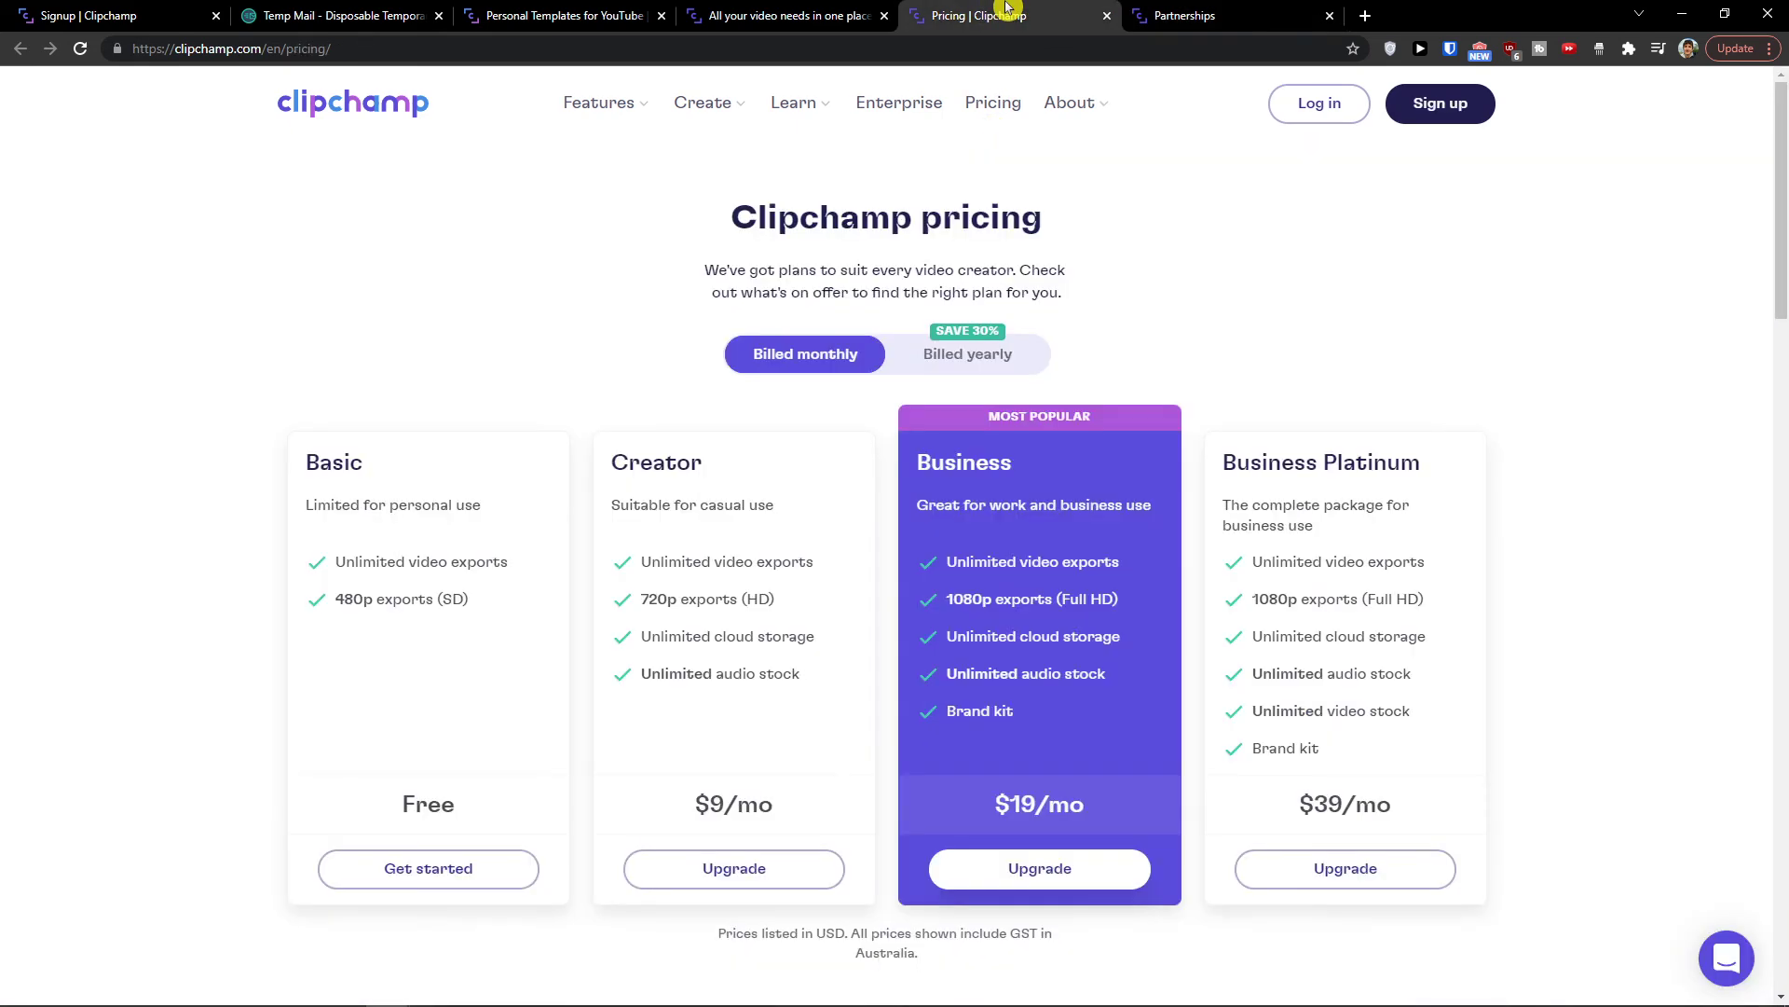
Back in the editor, confirm 480p and start exporting the Neon gameplay video template.
left_click(795, 16)
left_click(619, 14)
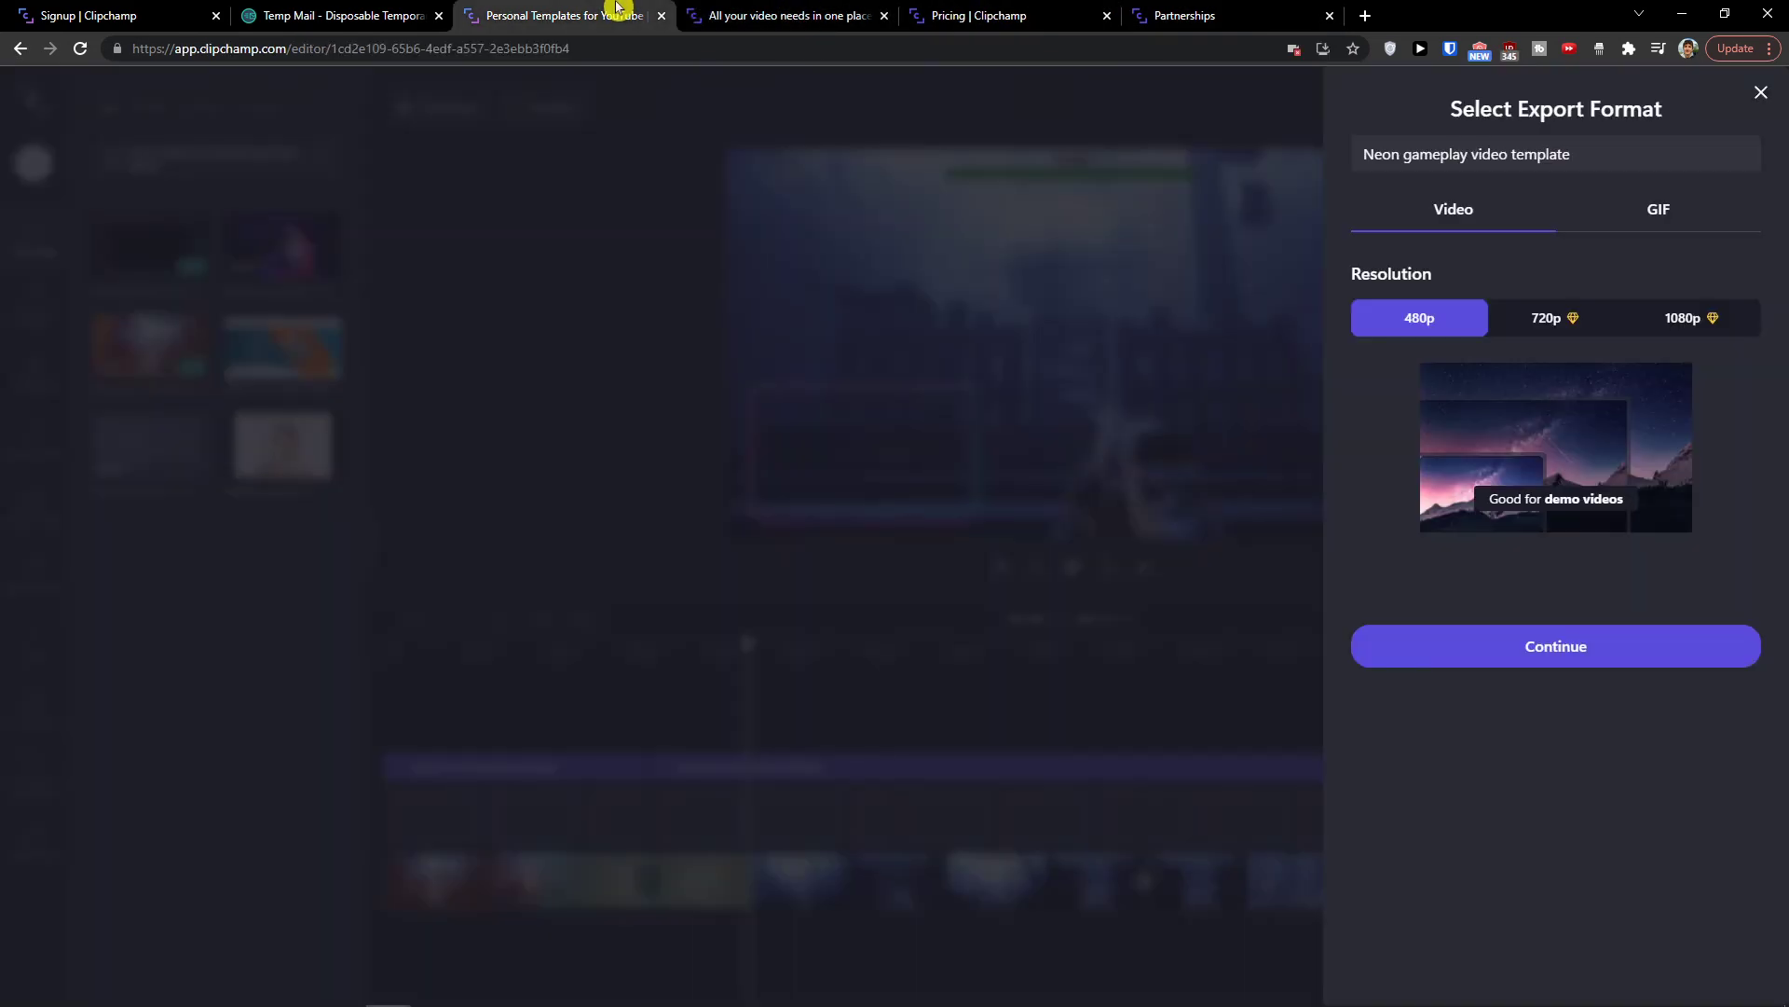
left_click(1421, 321)
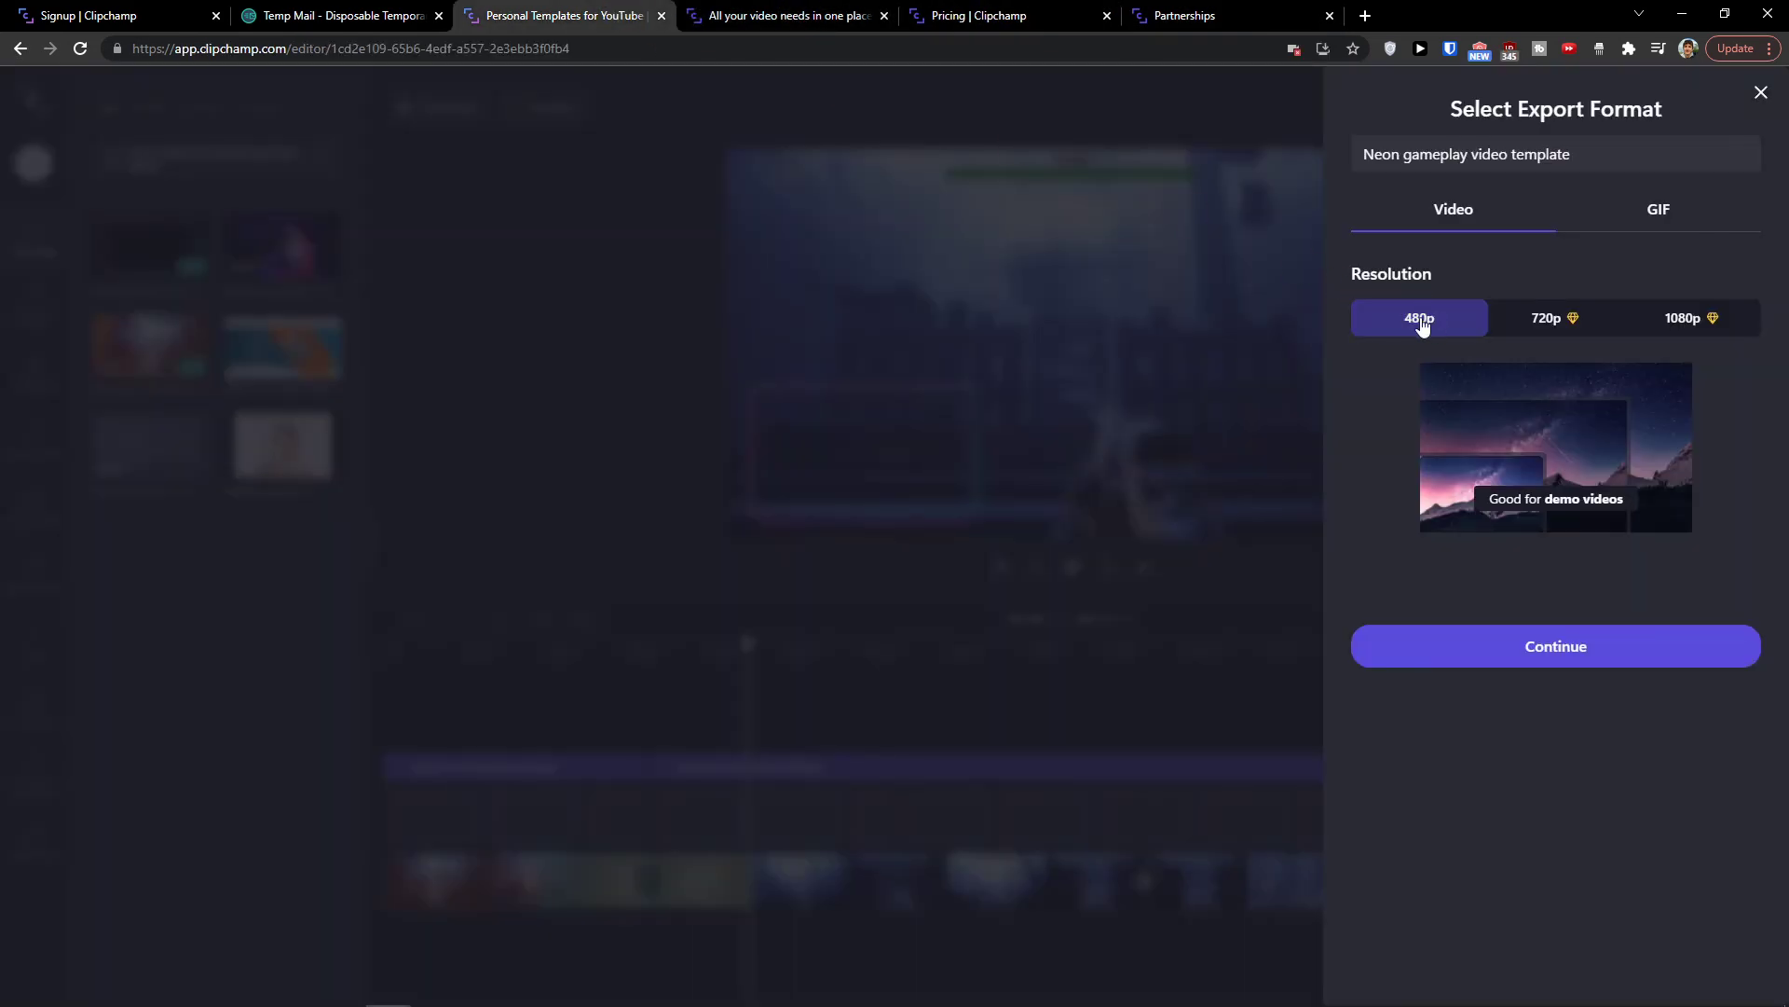
left_click(1609, 646)
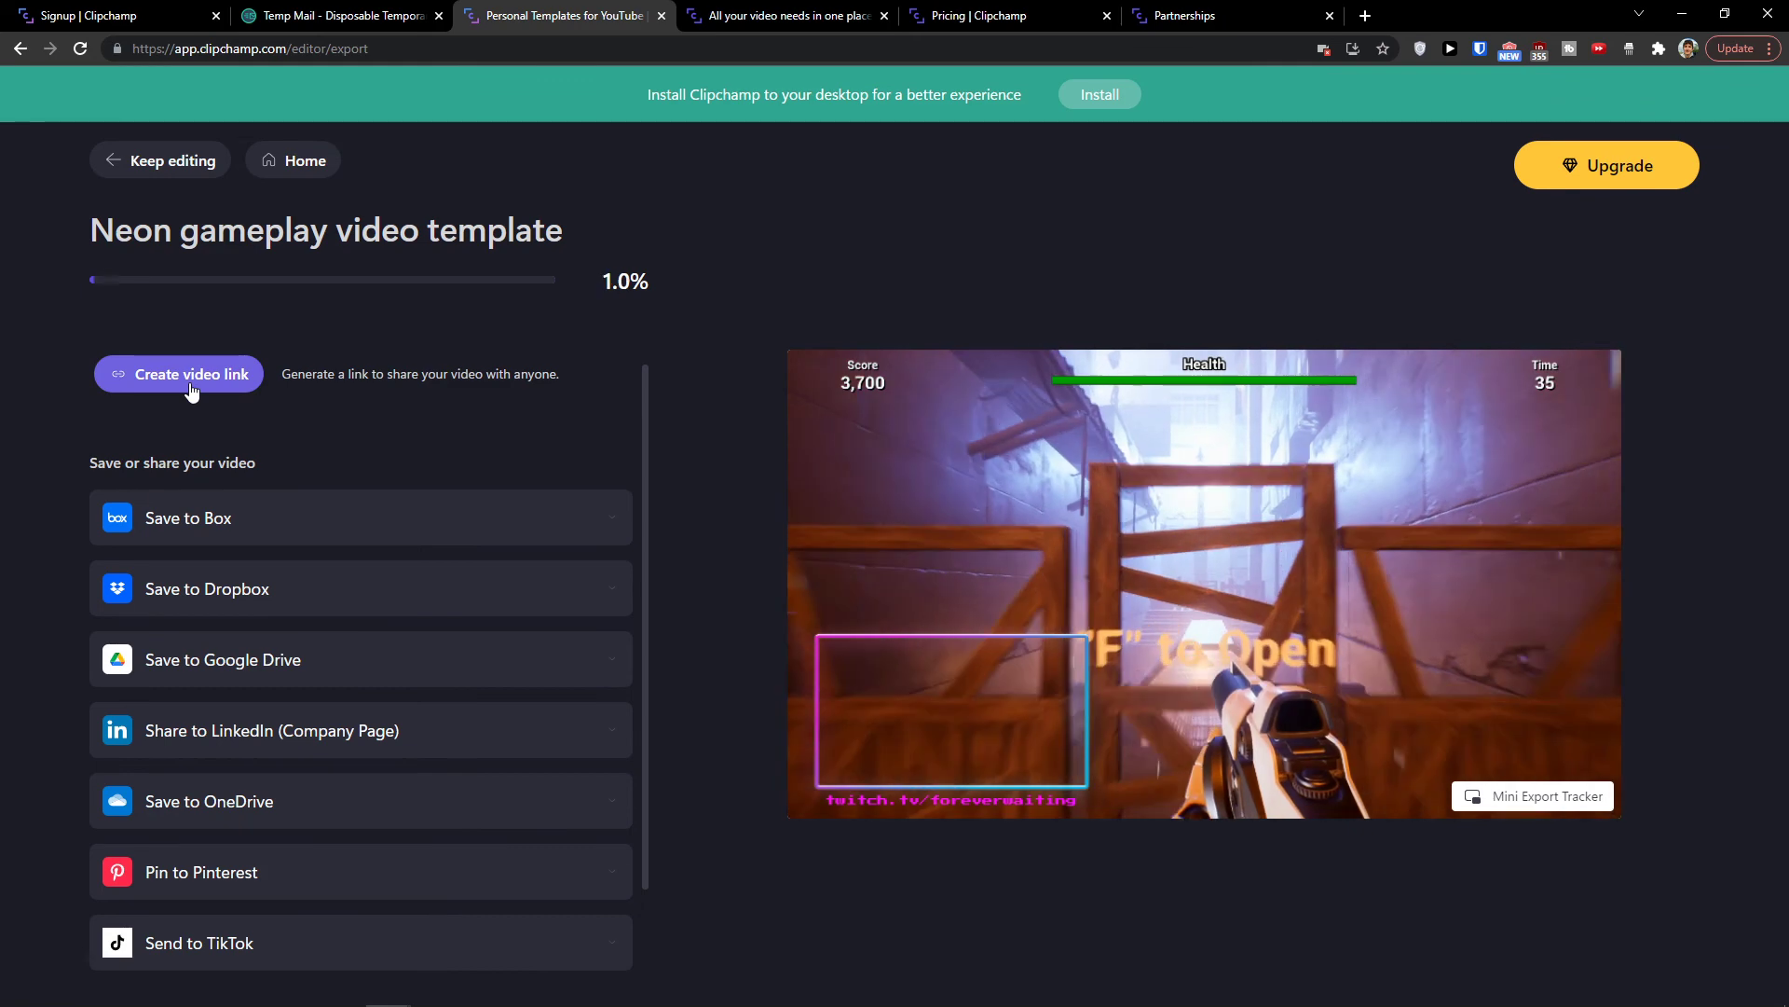
scroll(360, 535, "down", 1)
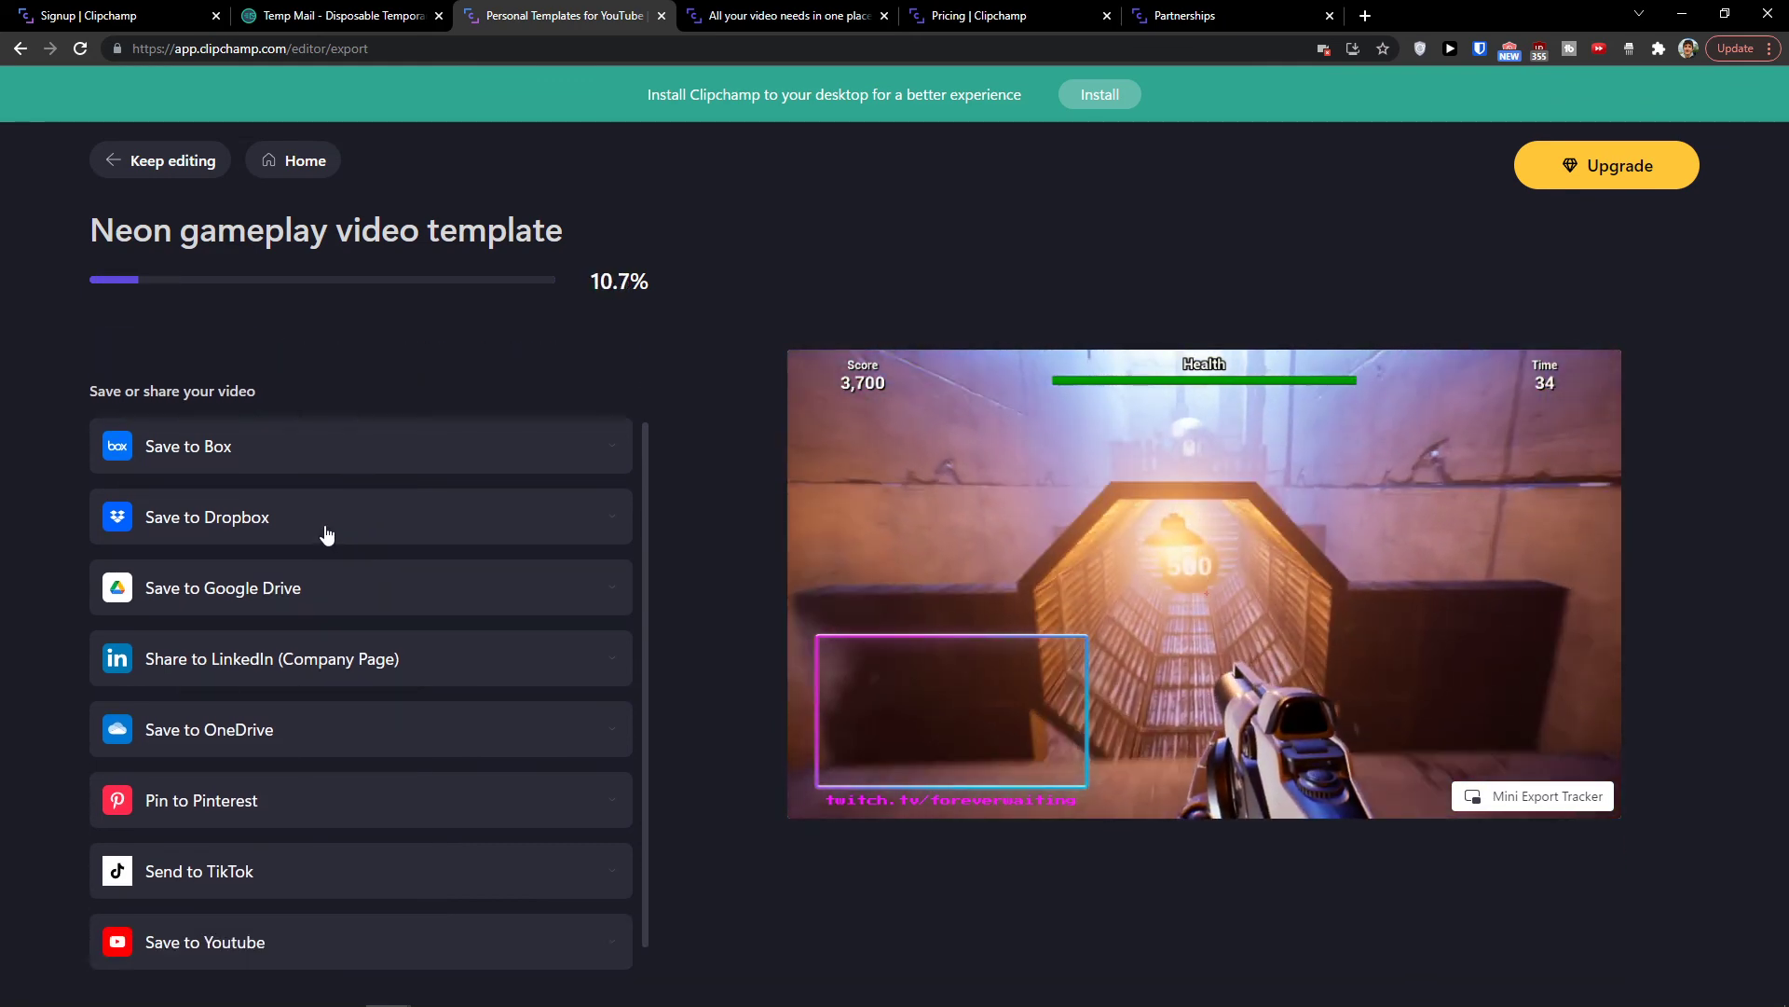
scroll(327, 535, "up", 1)
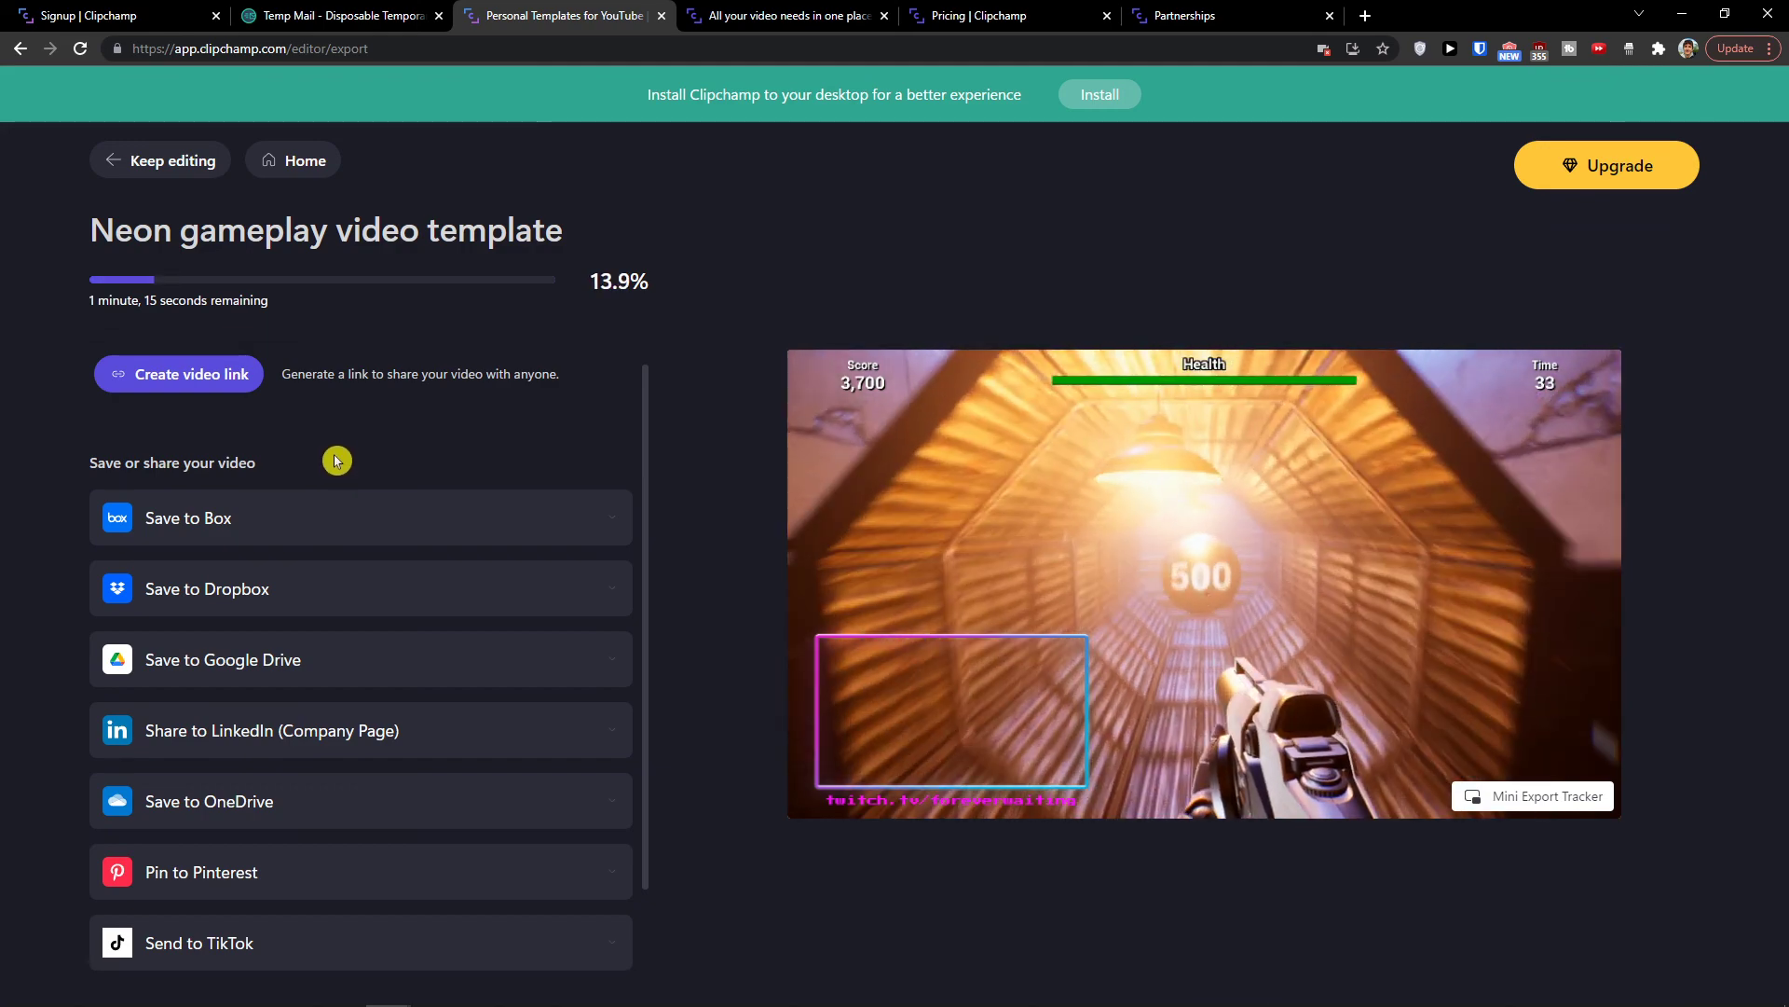
left_click(1367, 15)
Close the blank tab and let the export finish and download as an MP4.
key("ctrl+w")
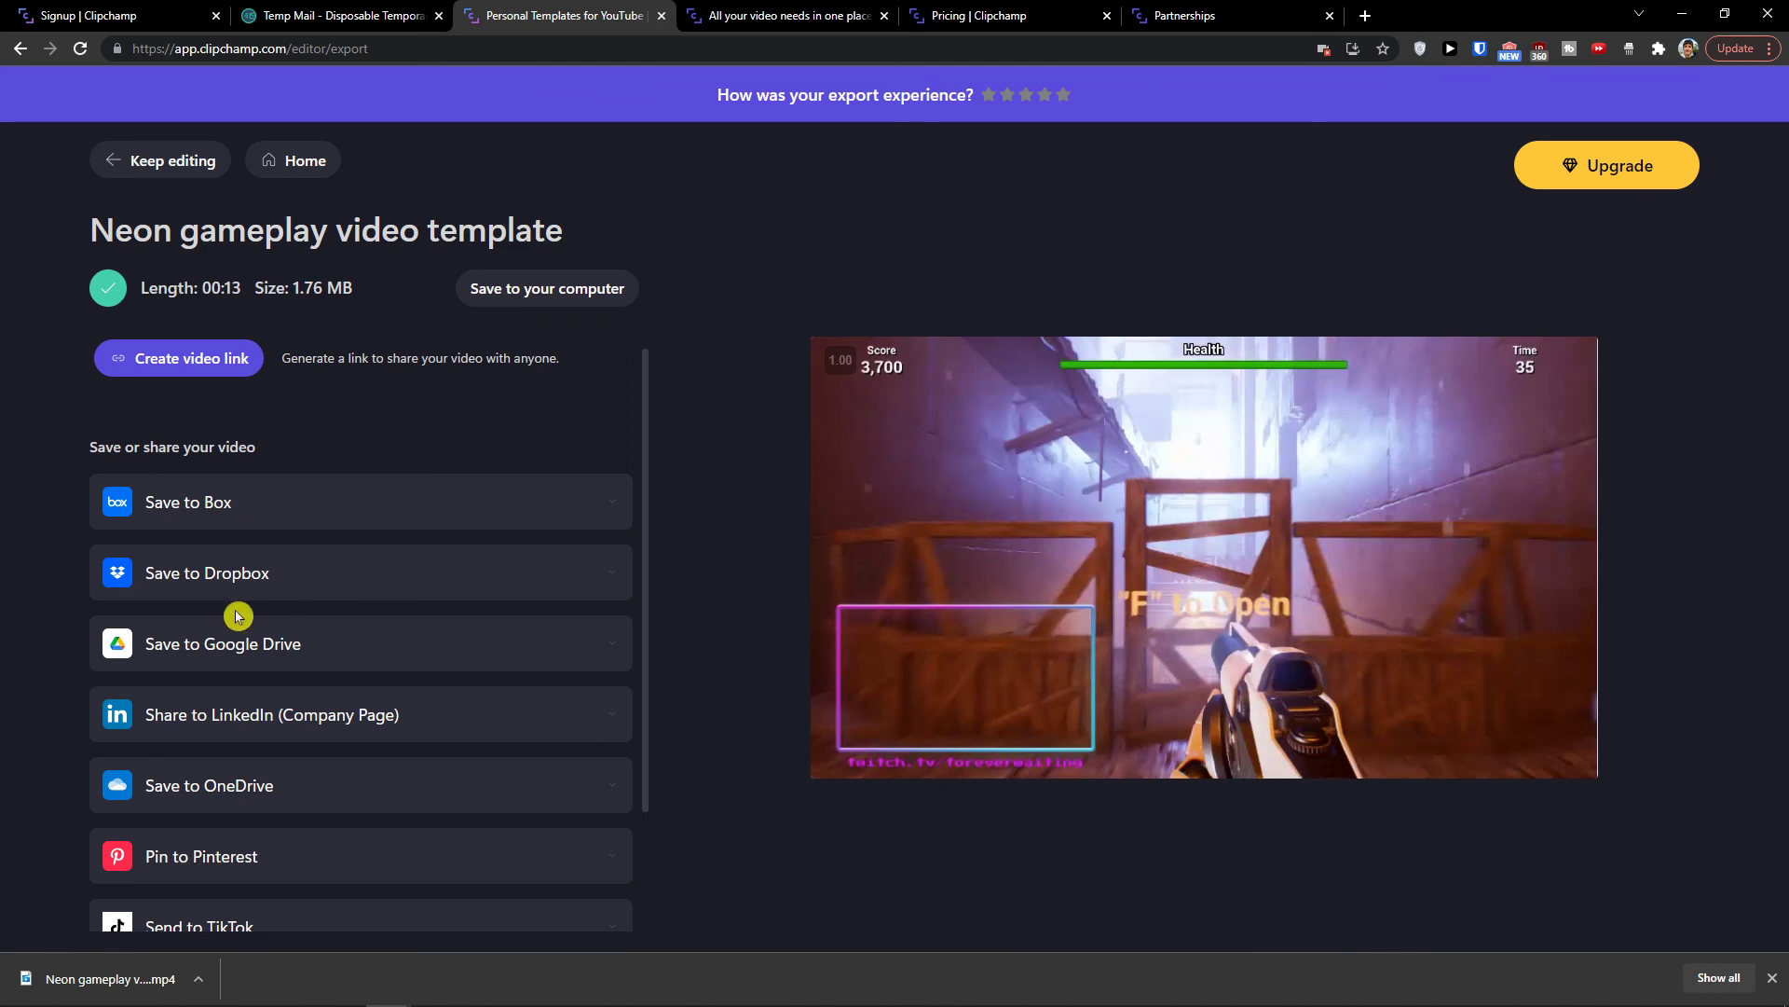
Open the downloaded Neon gameplay MP4 from Chrome's download bar in Movies & TV.
left_click(106, 976)
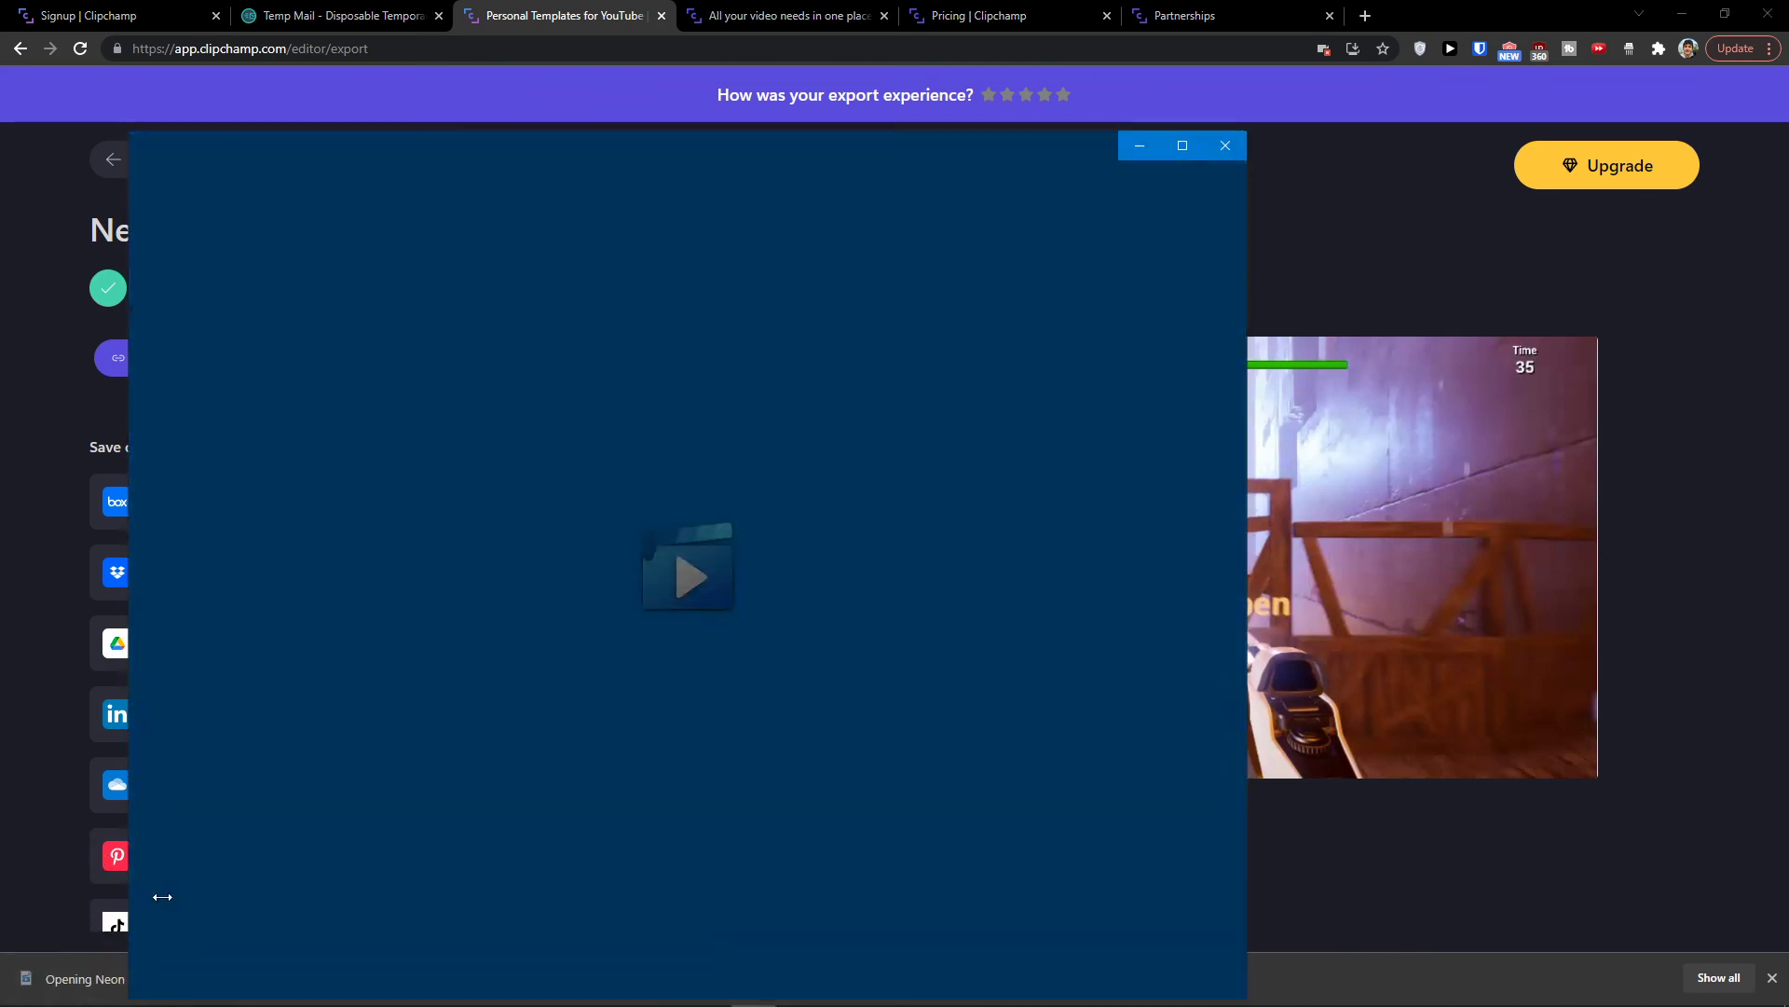